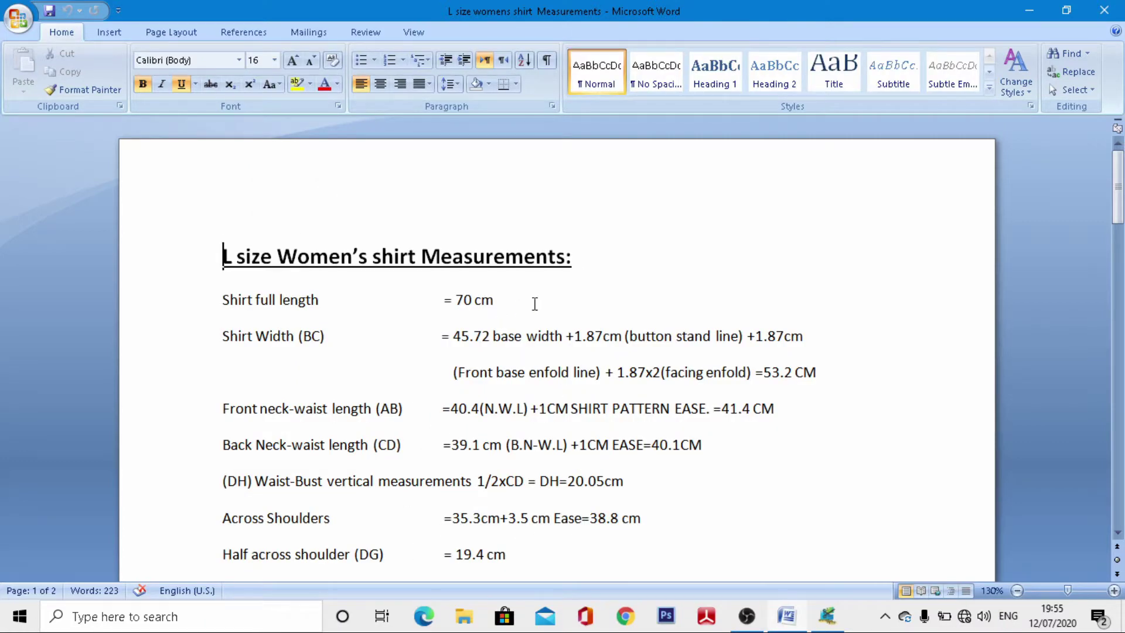
# Step: Review the L size women's shirt measurements document, including the body, dart, pocket, sleeve, cuff and open collar values
pyautogui.scroll(-2, 533, 304)
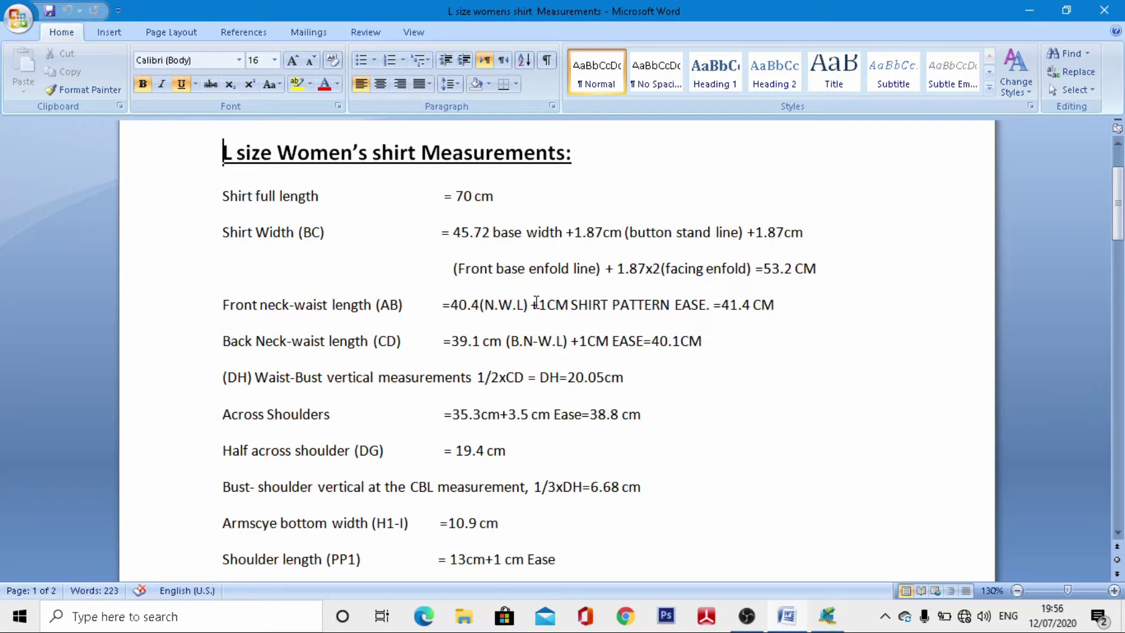
pyautogui.scroll(-10, 609, 280)
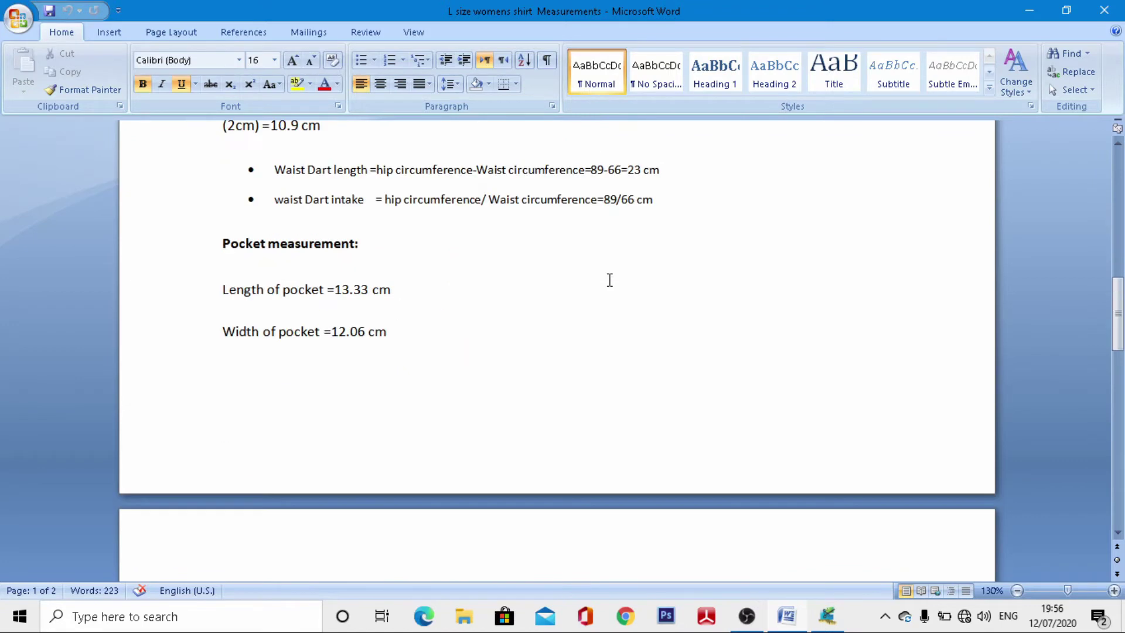
pyautogui.scroll(-10, 609, 281)
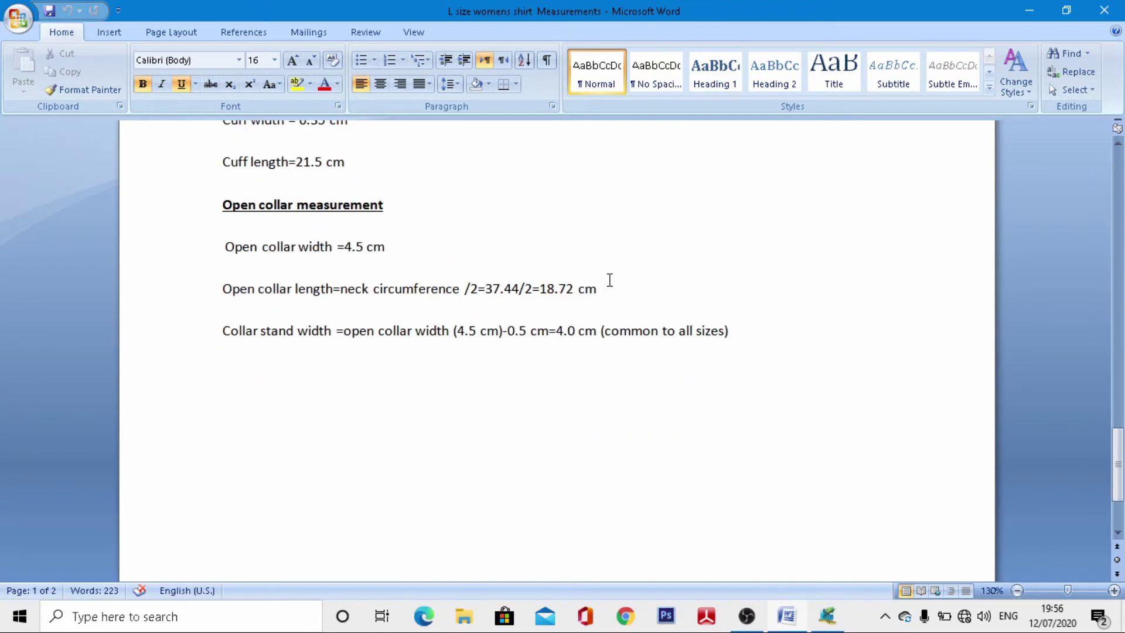
pyautogui.scroll(10, 609, 280)
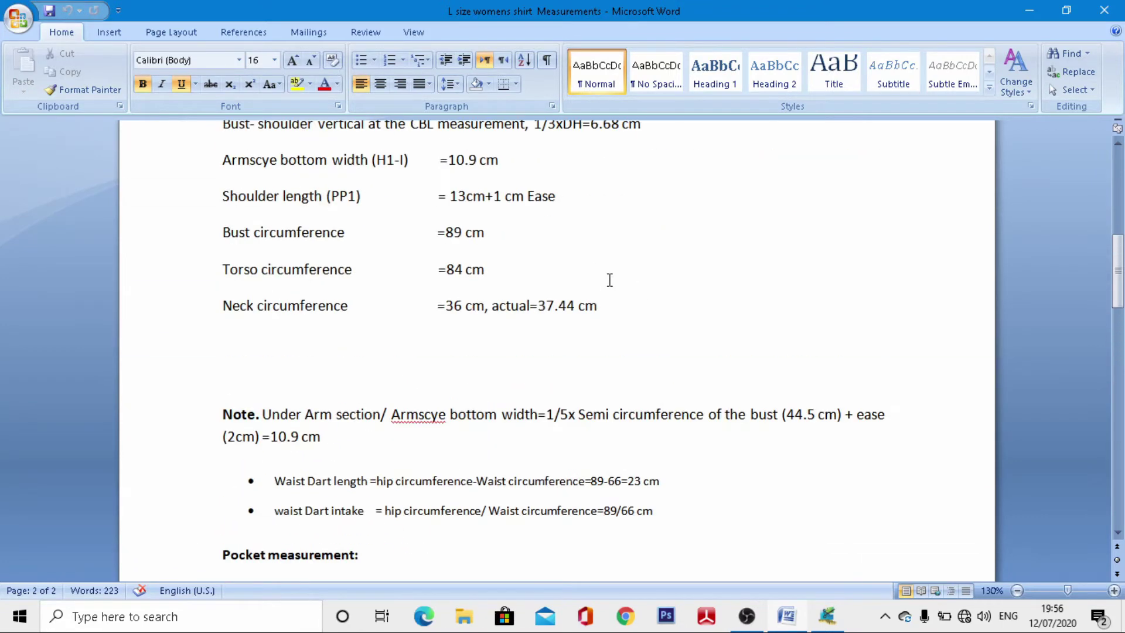
pyautogui.scroll(8, 610, 280)
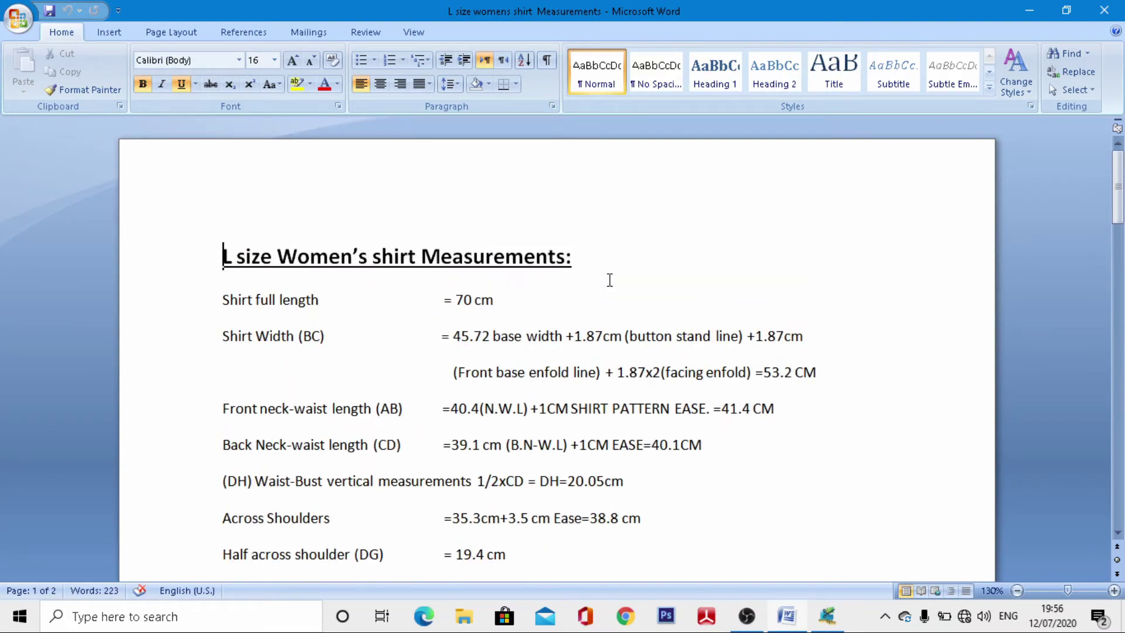
pyautogui.scroll(-3, 609, 280)
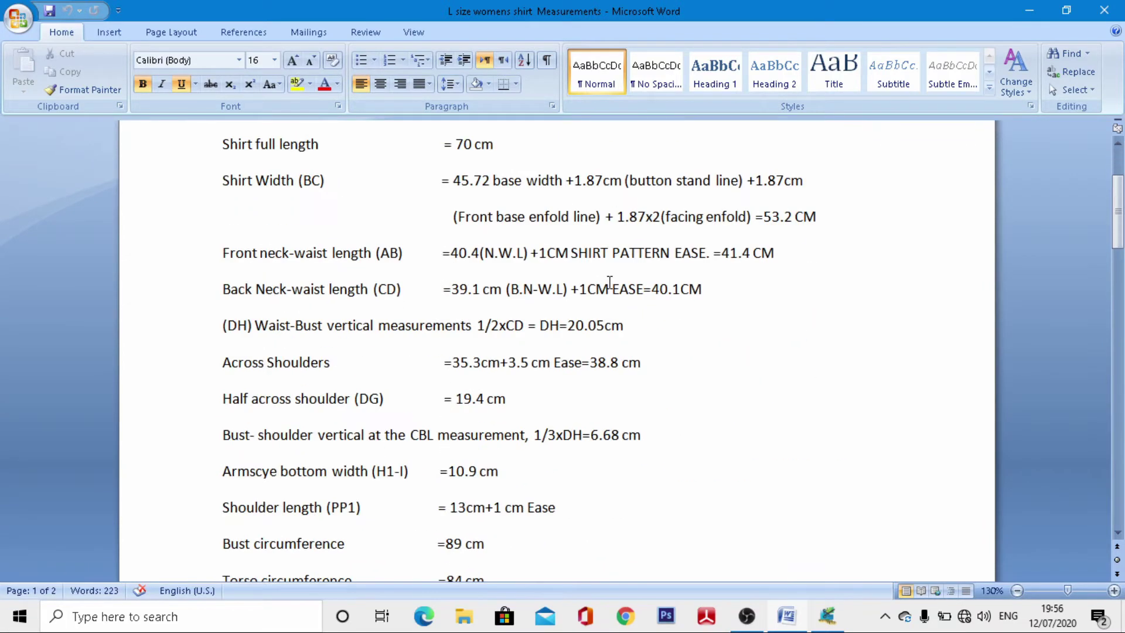
pyautogui.scroll(-6, 609, 281)
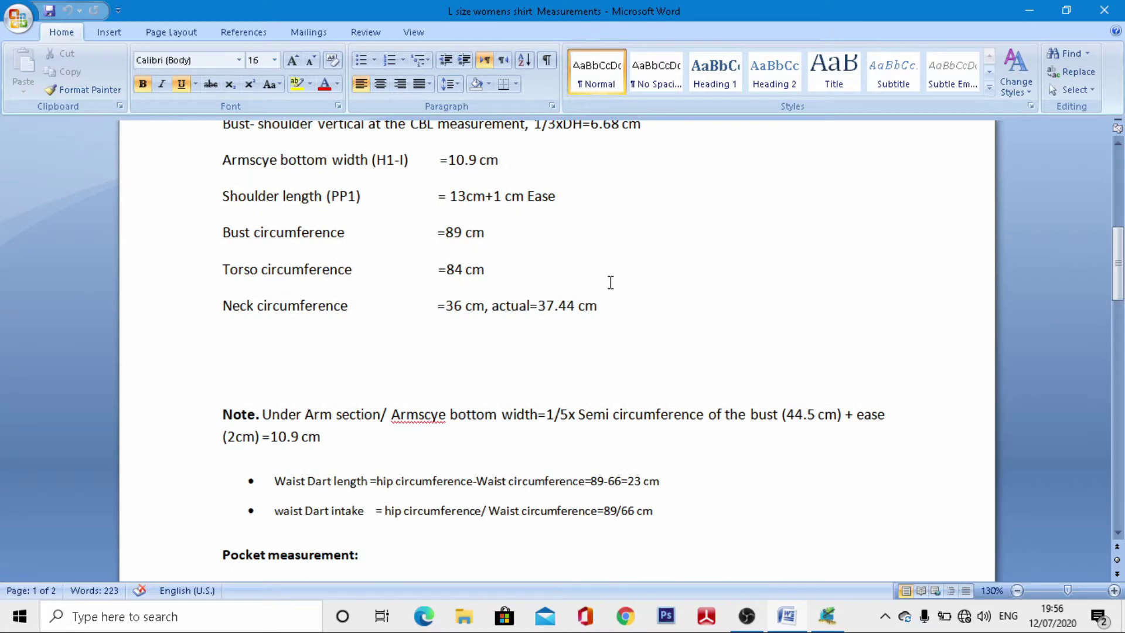
pyautogui.scroll(-5, 610, 282)
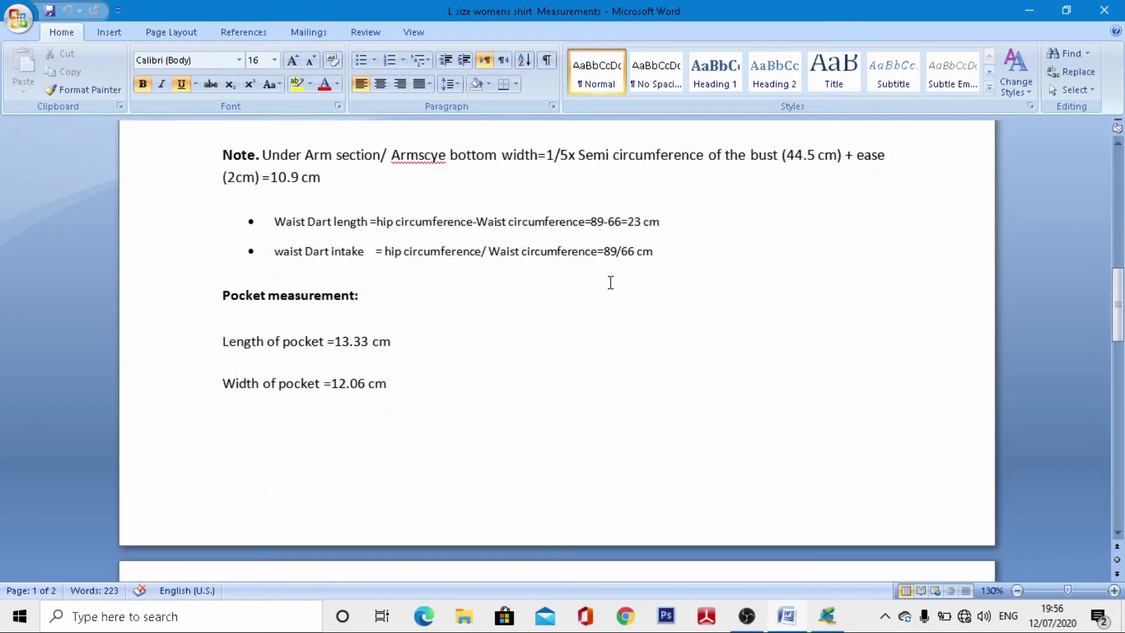
pyautogui.scroll(-16, 610, 283)
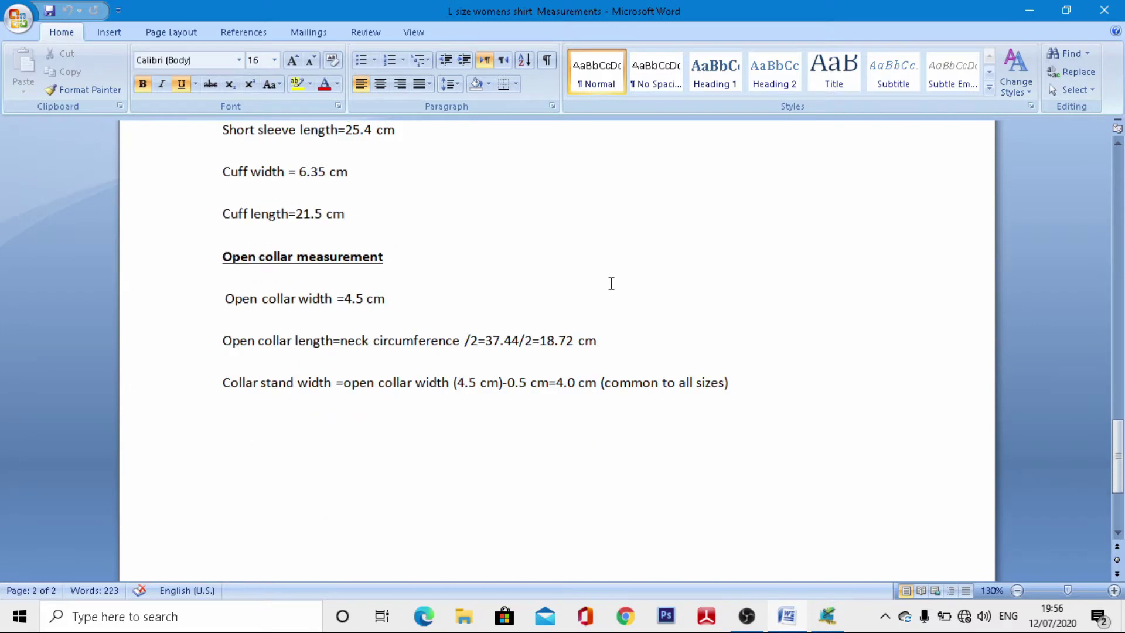
# Step: Switch to Pattern Design and place the first corner of a new Rectangle piece in the middle of the work area
pyautogui.moveTo(828, 622)
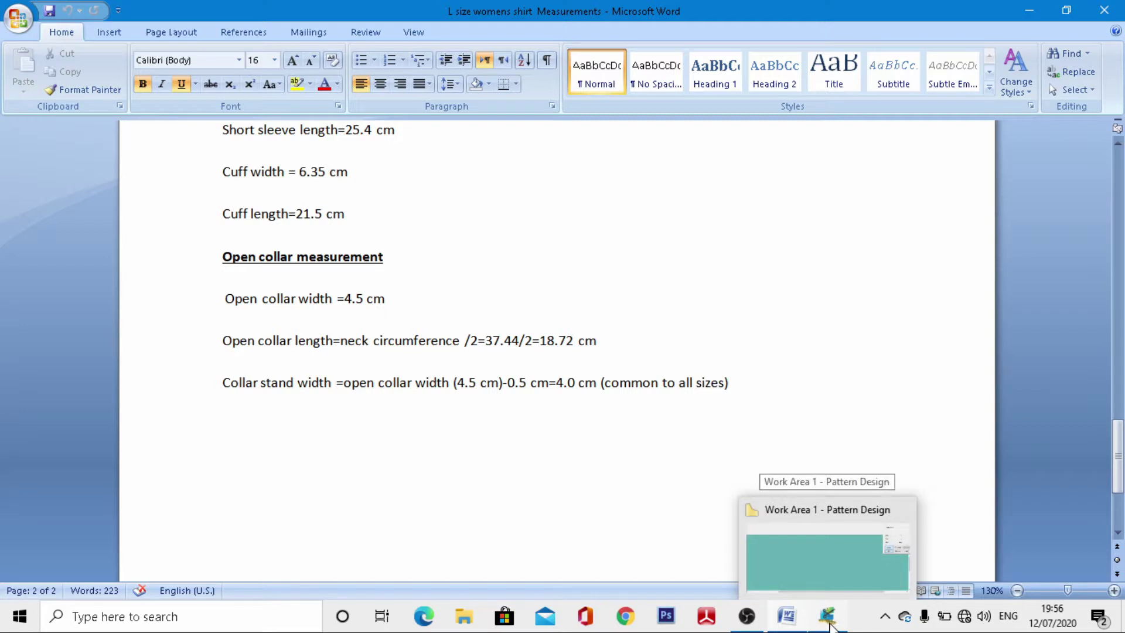
pyautogui.click(828, 620)
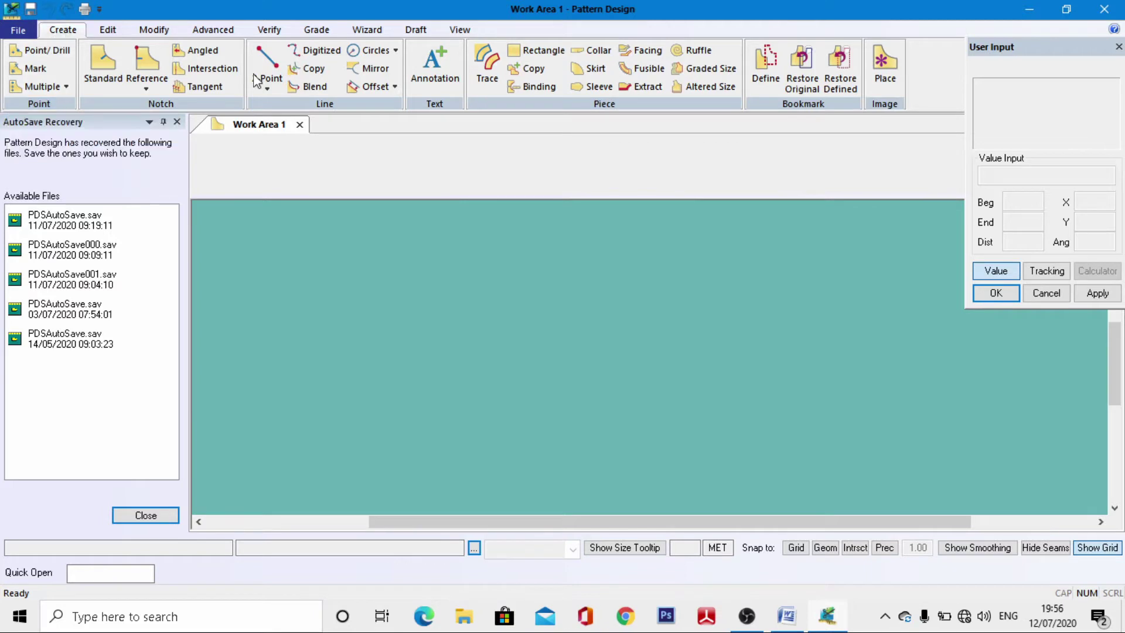
pyautogui.click(515, 50)
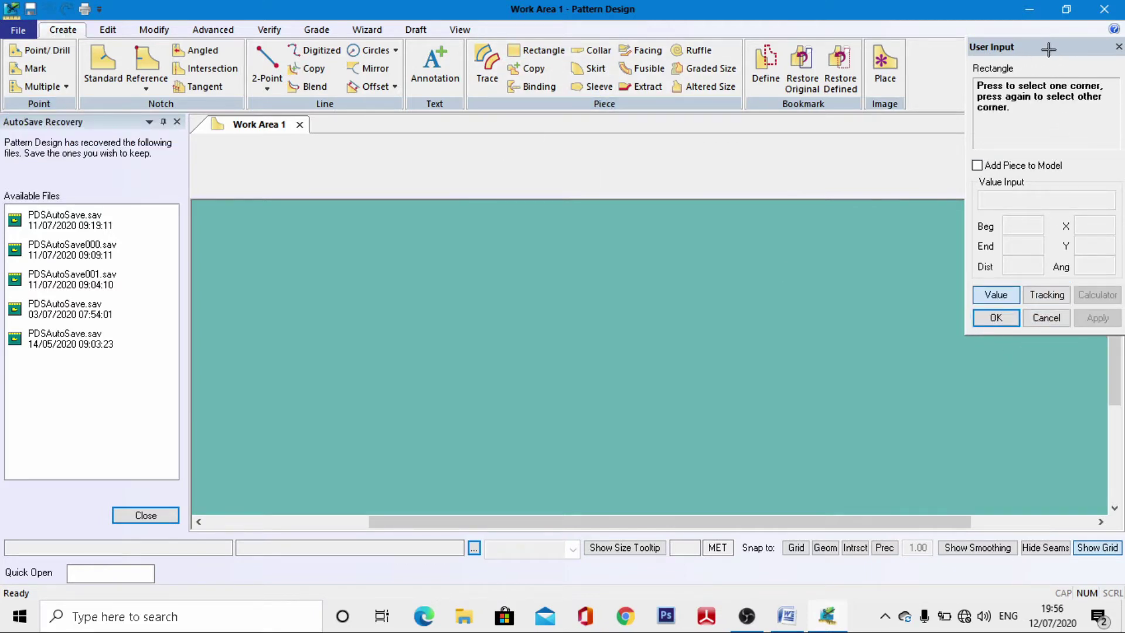
pyautogui.moveTo(1048, 49); pyautogui.dragTo(1006, 102)
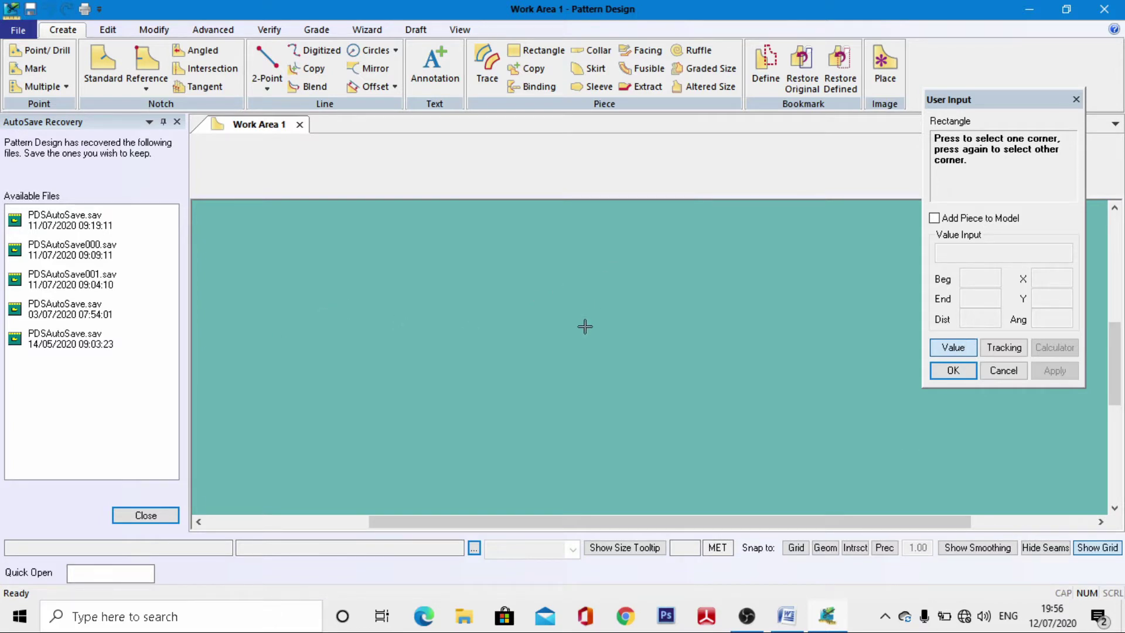
pyautogui.click(593, 294)
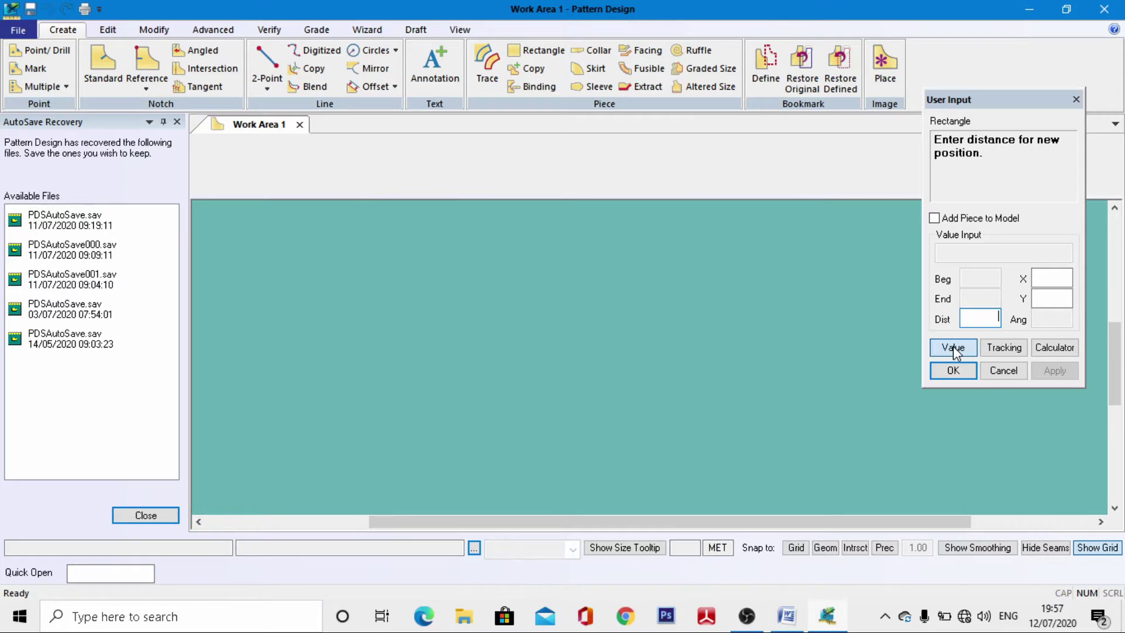
# Step: Look up the shirt full length in the Word measurements and enter 70 cm as the rectangle's X distance in Pattern Design
pyautogui.click(791, 622)
pyautogui.scroll(-10, 419, 274)
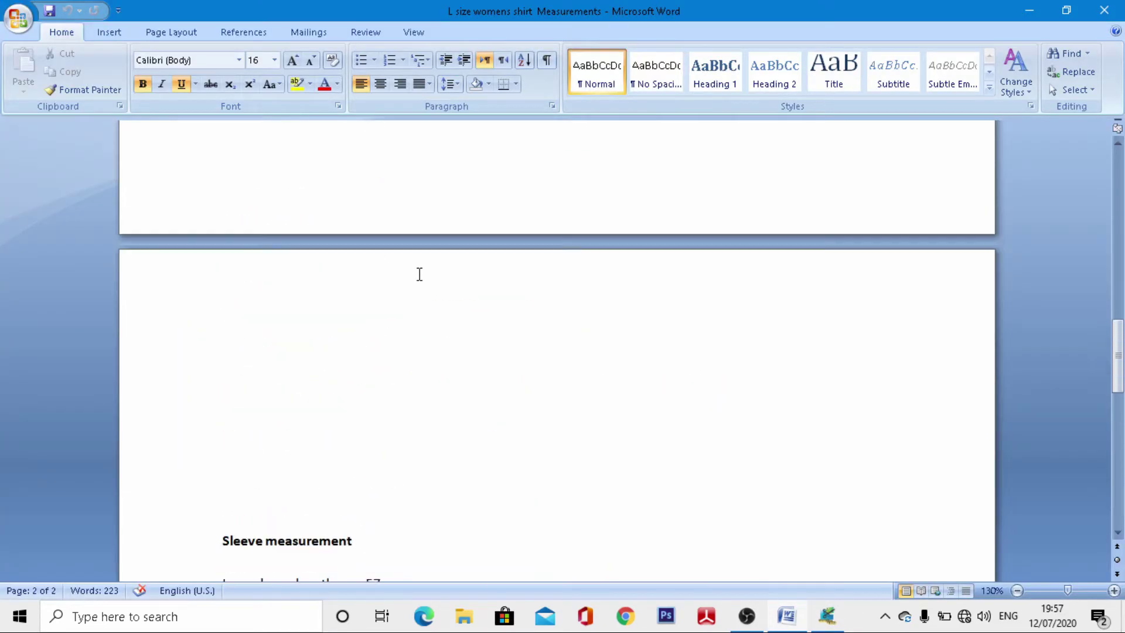
pyautogui.scroll(7, 420, 274)
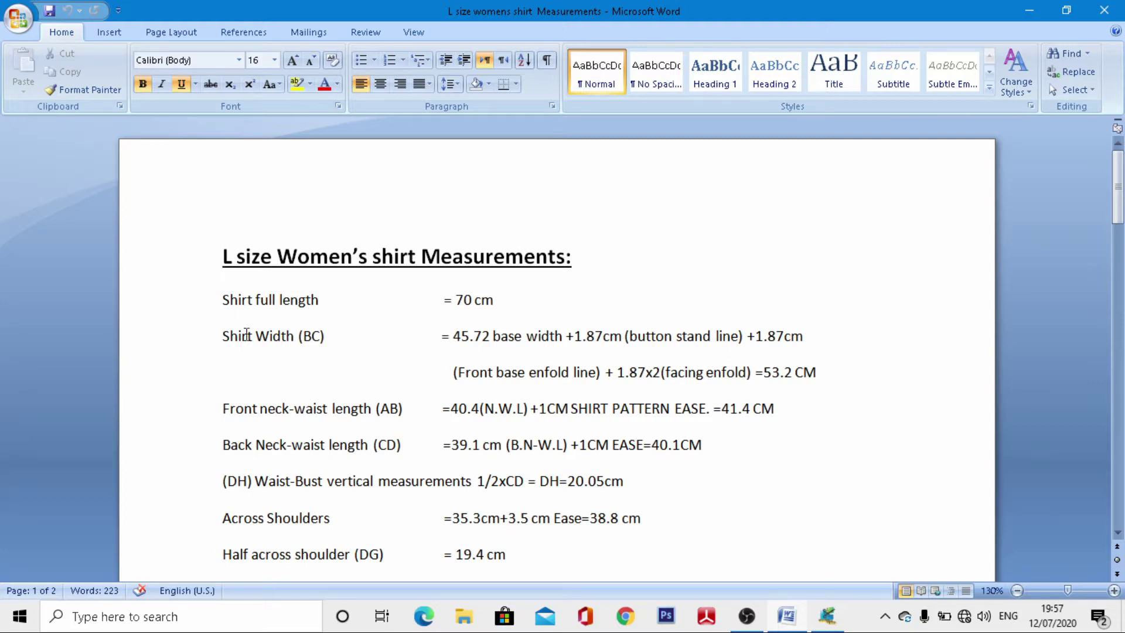
pyautogui.click(829, 618)
pyautogui.click(1065, 284)
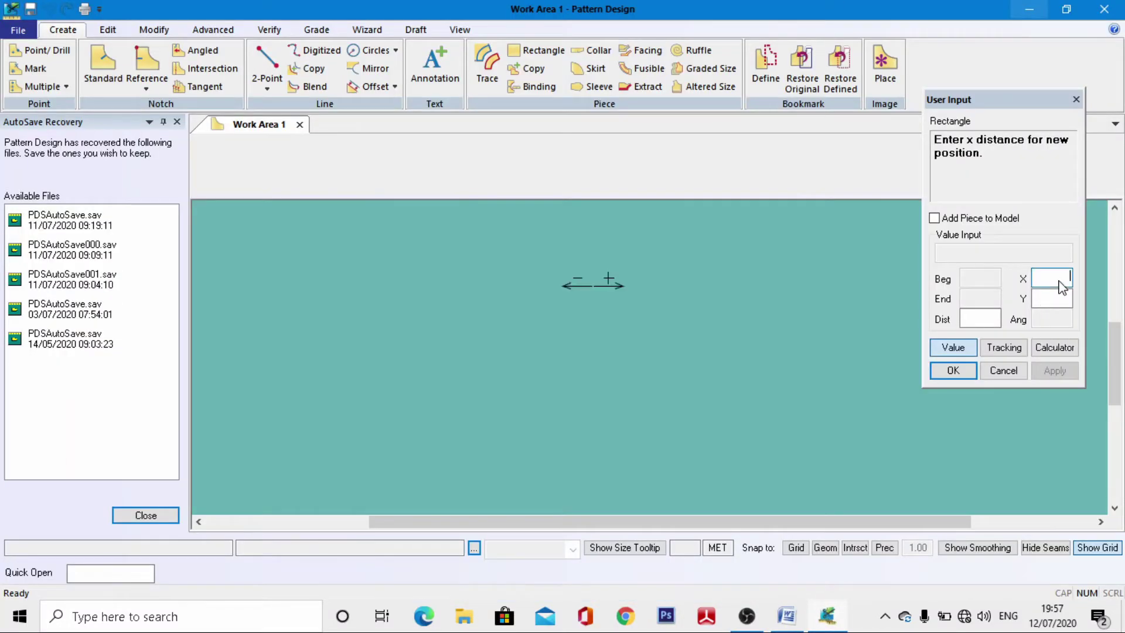
pyautogui.write('70')
# Step: Calculate the rectangle's Y distance as 45.72/2 with the Expression Calculator
pyautogui.click(1049, 300)
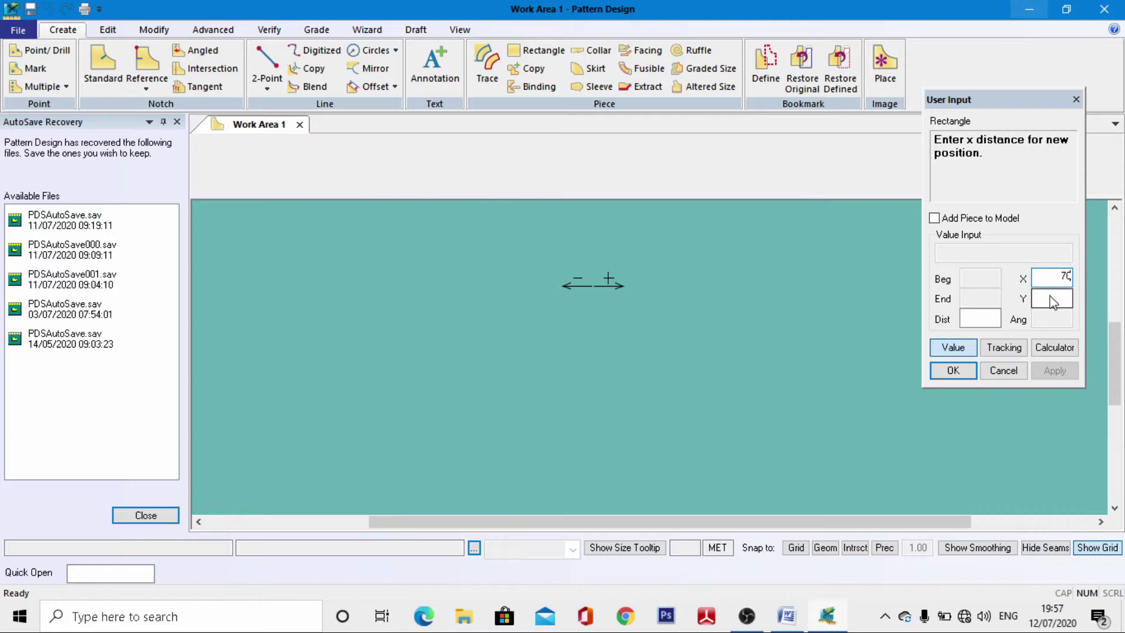
pyautogui.click(1063, 351)
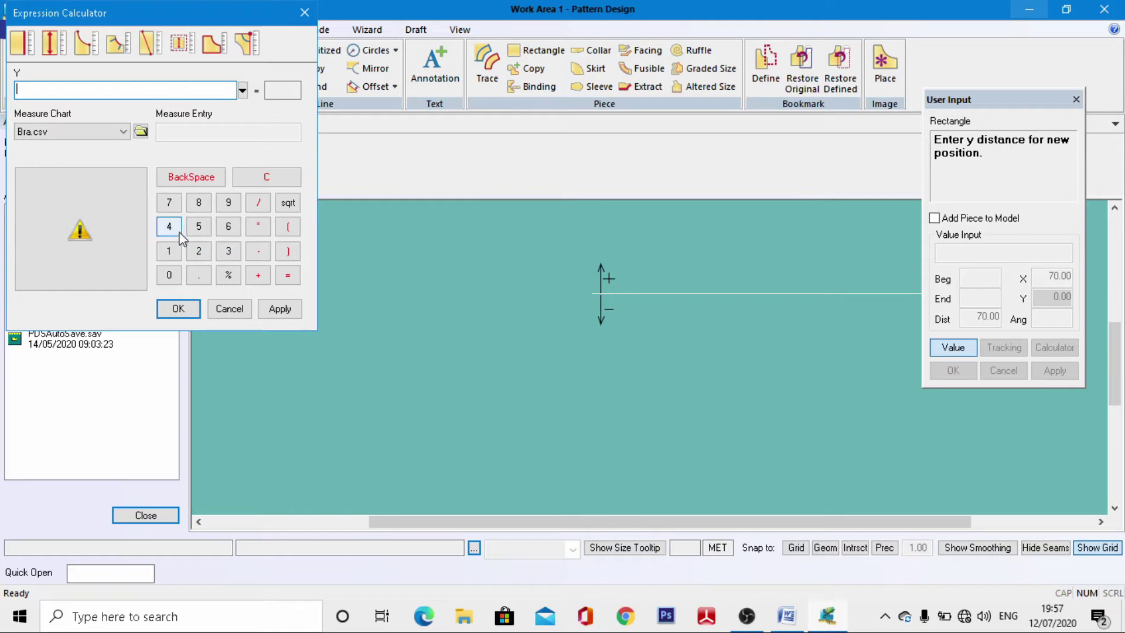
pyautogui.click(198, 228)
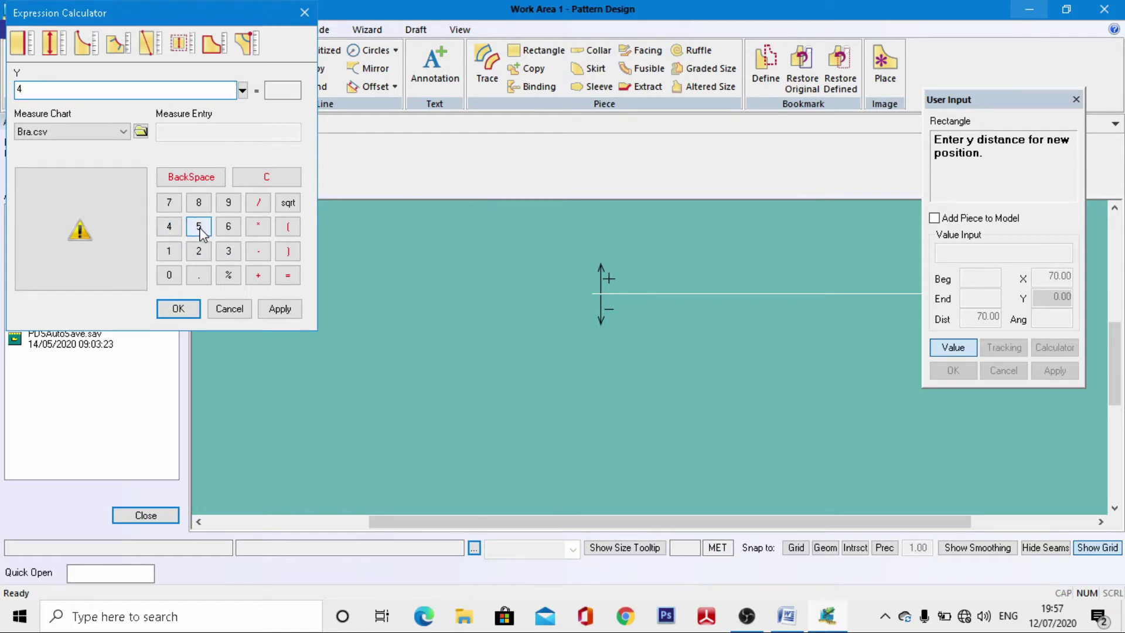
pyautogui.click(199, 275)
pyautogui.click(169, 203)
pyautogui.click(199, 256)
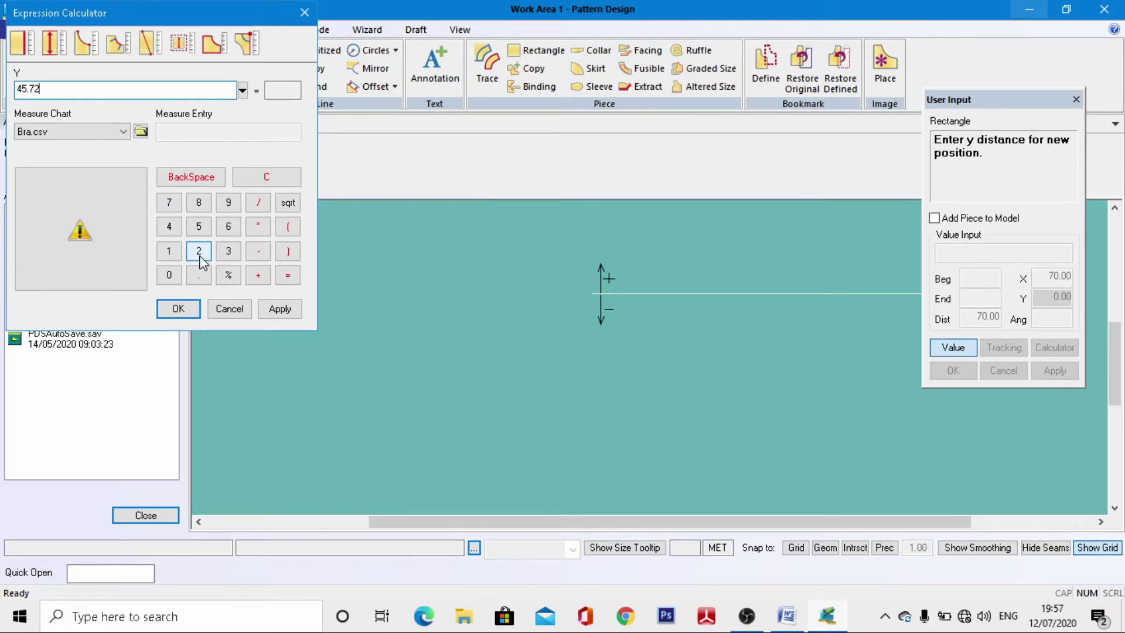
pyautogui.click(258, 204)
pyautogui.click(199, 251)
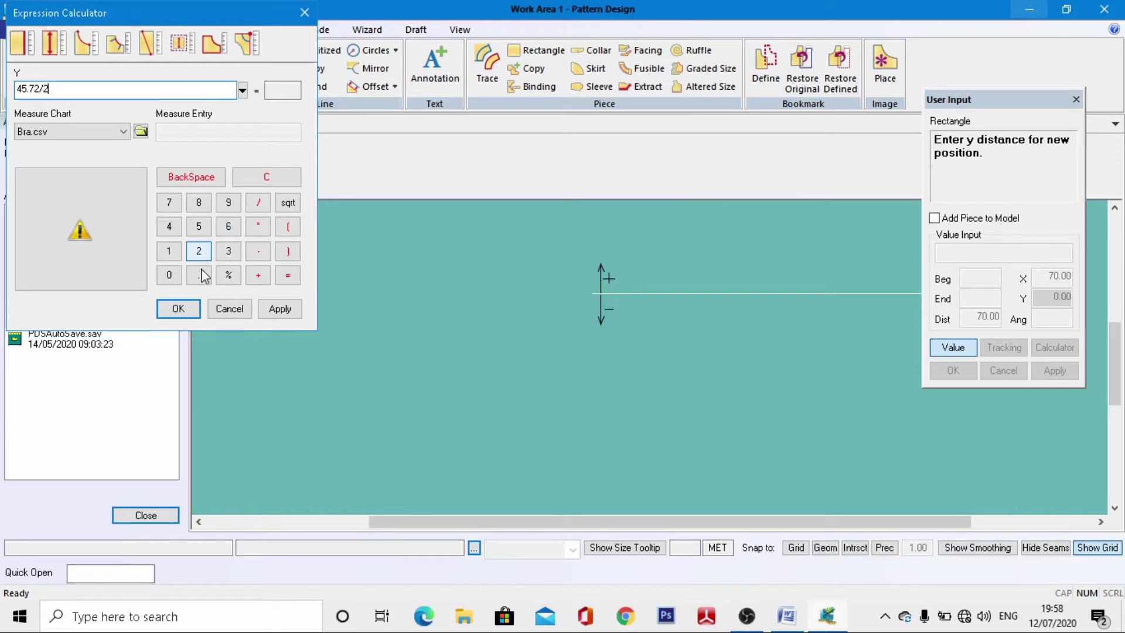
pyautogui.click(182, 309)
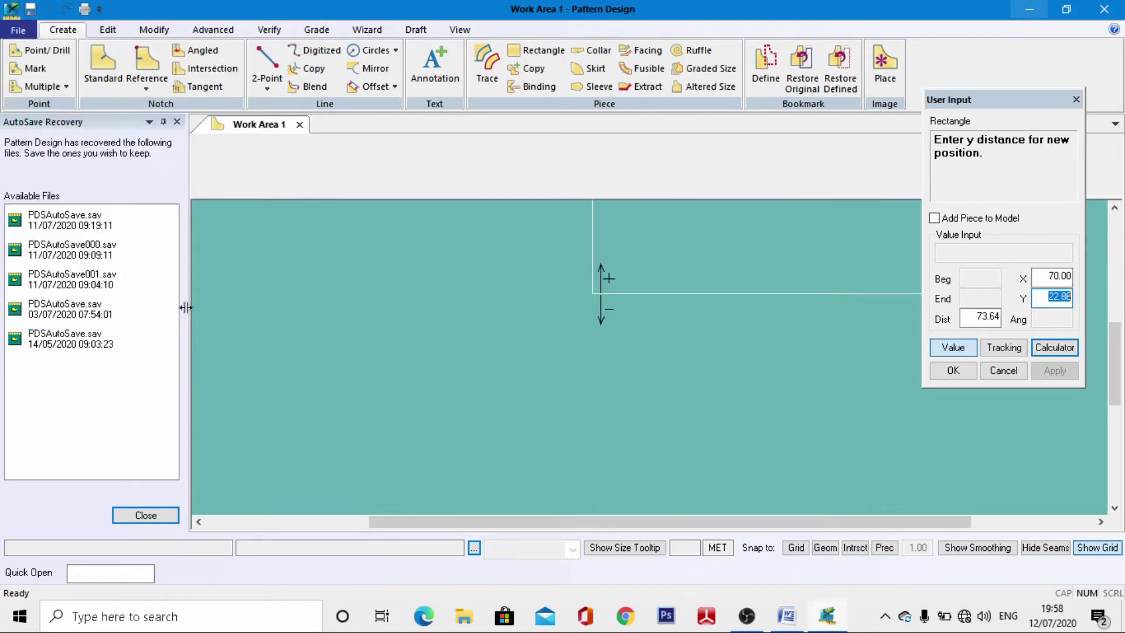
# Step: Create the rectangle, name the piece "womens shirt" and end the Rectangle command
pyautogui.click(953, 371)
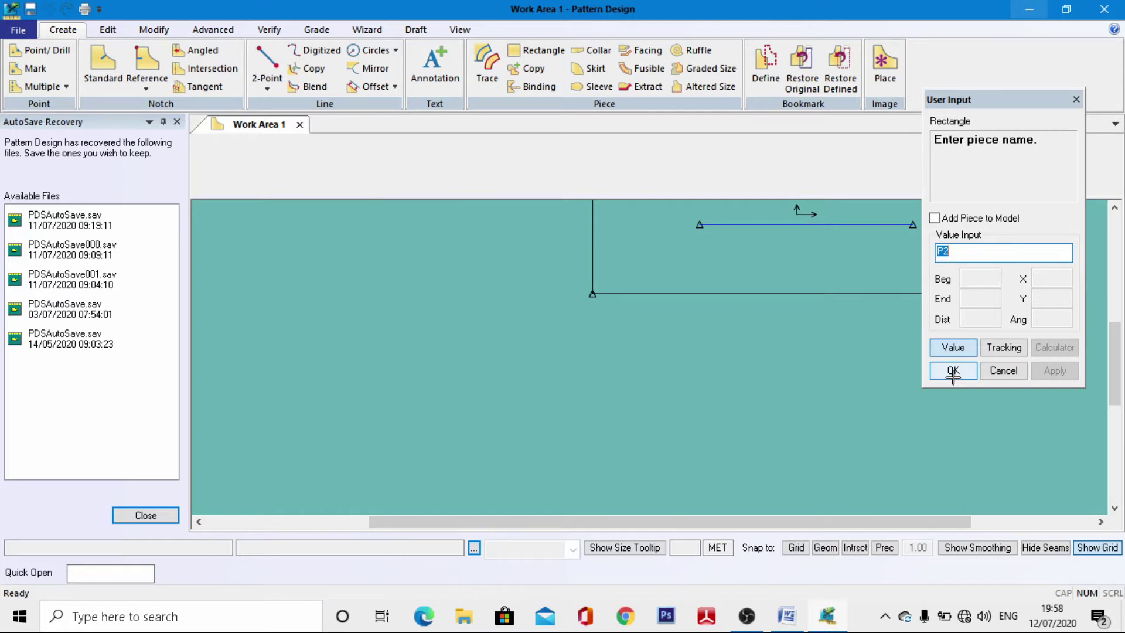
pyautogui.write('womens shirt')
pyautogui.click(954, 372)
pyautogui.rightClick(674, 280)
pyautogui.click(673, 281)
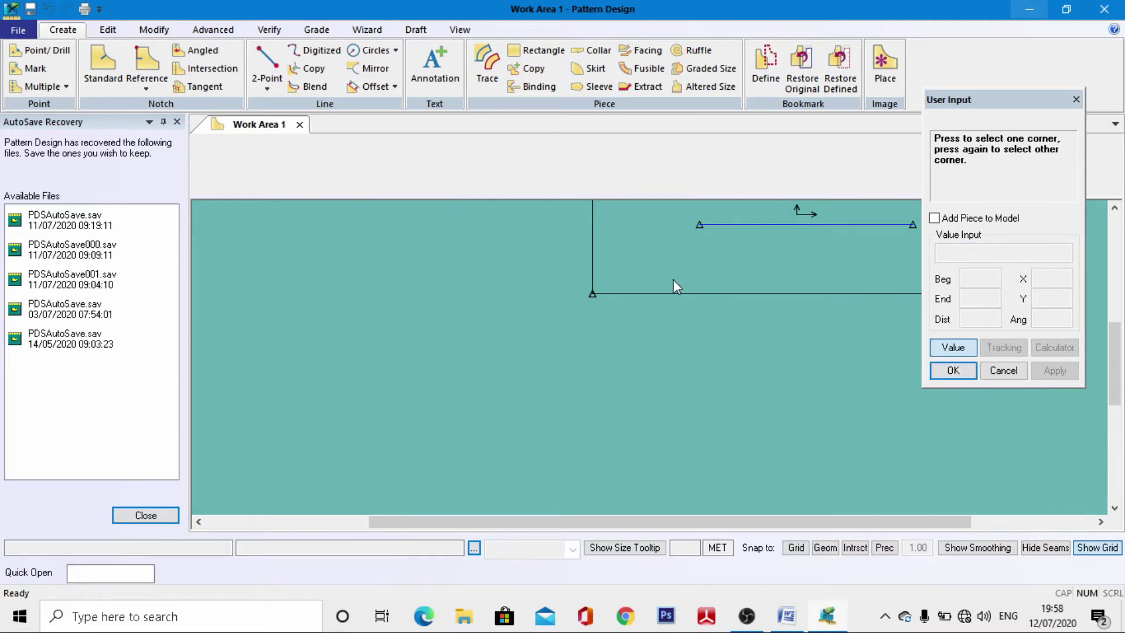
pyautogui.scroll(-3, 645, 278)
pyautogui.scroll(2, 519, 262)
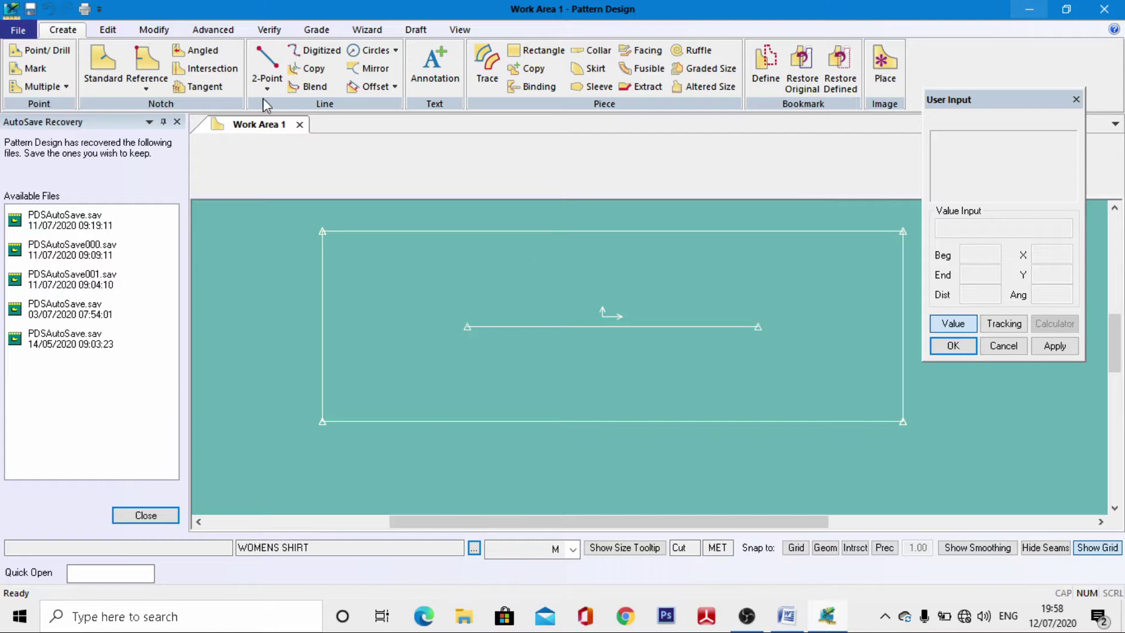
# Step: Offset the rectangle's left edge inward by -41.4 cm with Offset Even, checking the front neck-waist length (AB) in the Word measurements
pyautogui.click(371, 88)
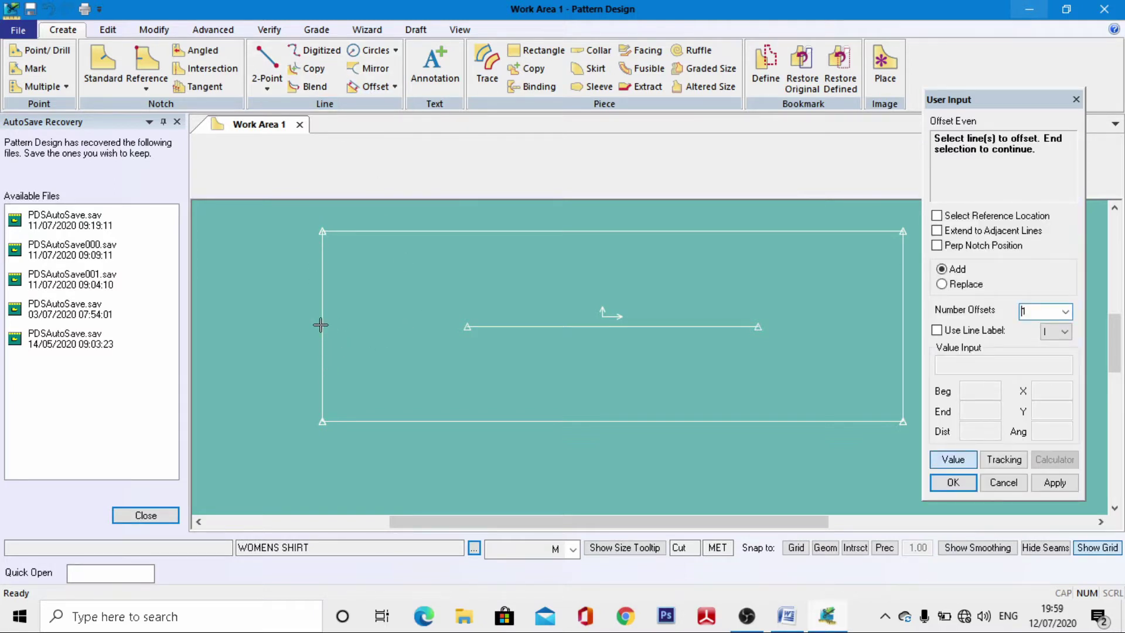
pyautogui.click(321, 325)
pyautogui.rightClick(322, 326)
pyautogui.click(325, 326)
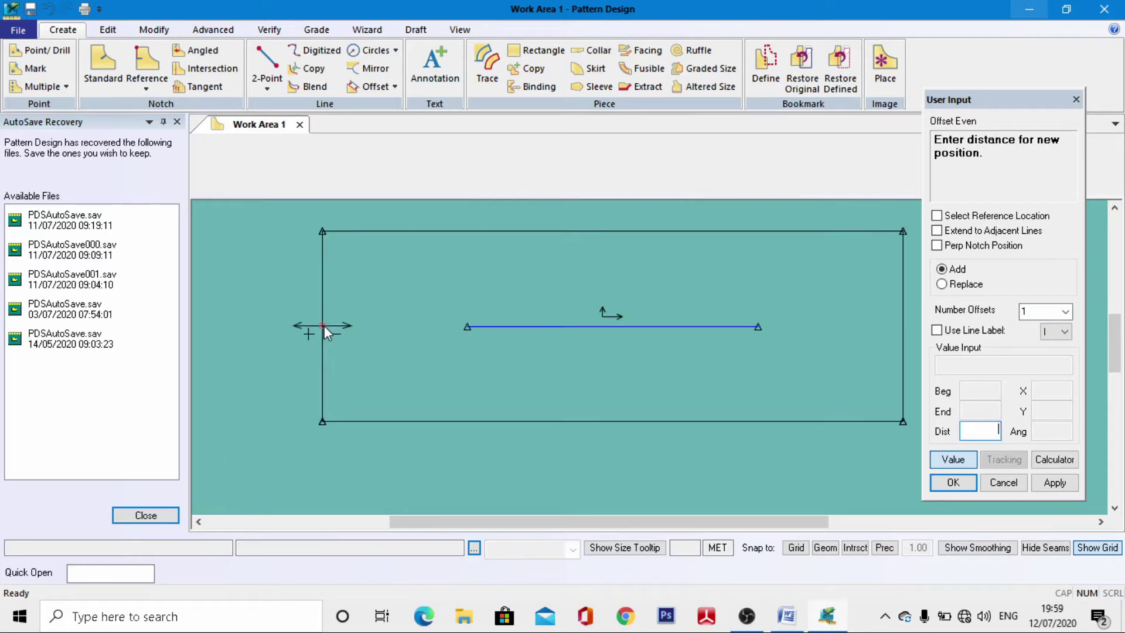
pyautogui.click(787, 616)
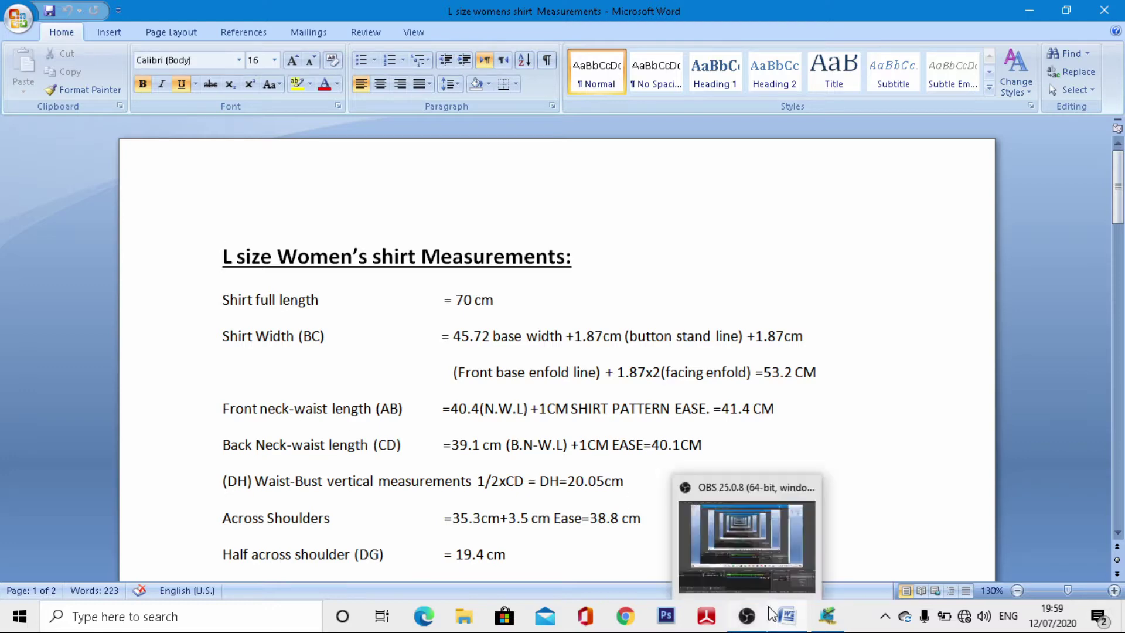
pyautogui.click(791, 620)
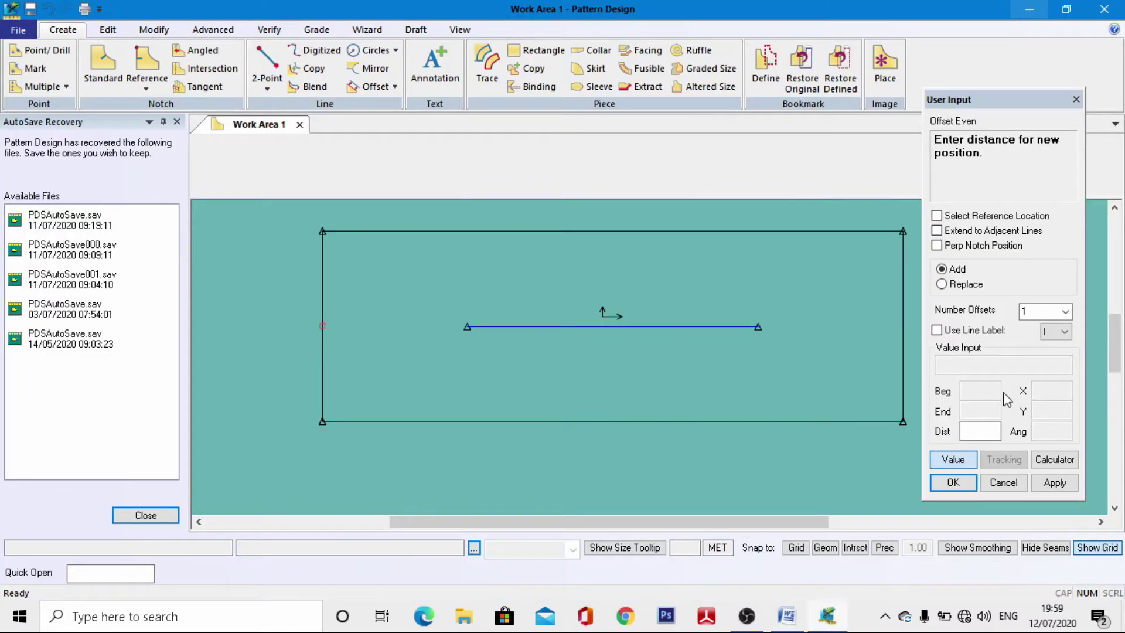
pyautogui.click(985, 436)
pyautogui.write('-41.4')
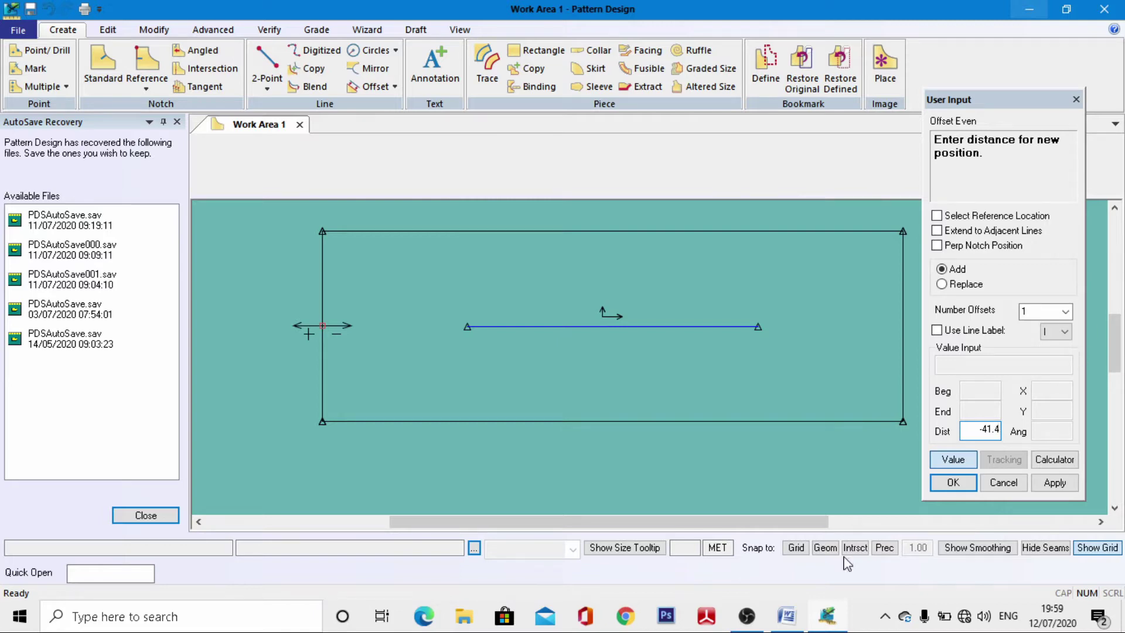
pyautogui.click(787, 617)
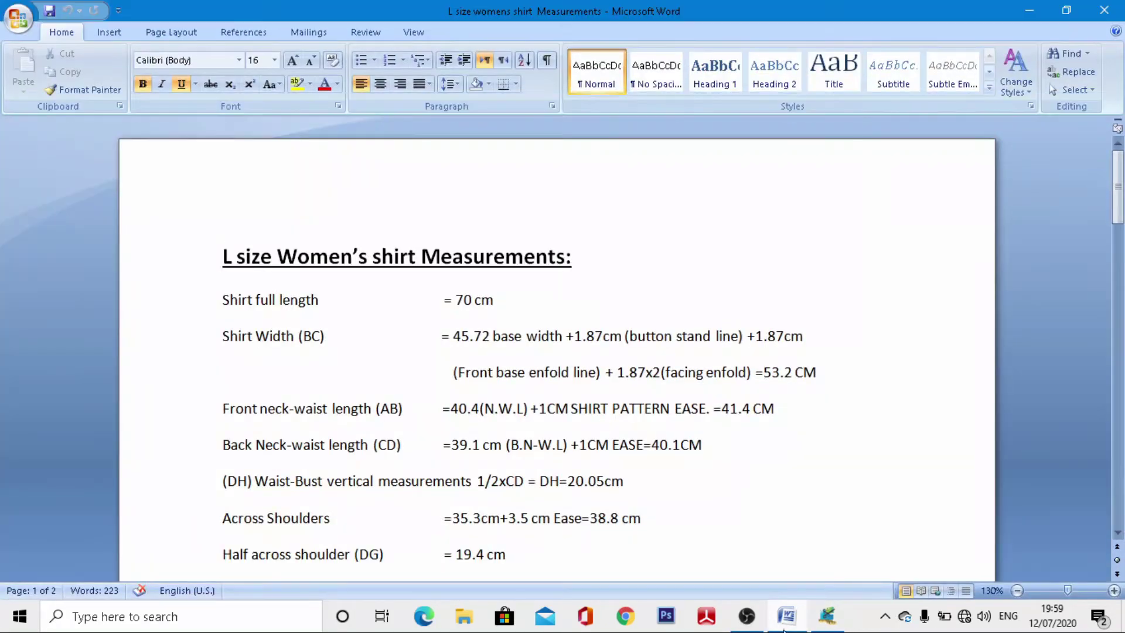
pyautogui.click(785, 621)
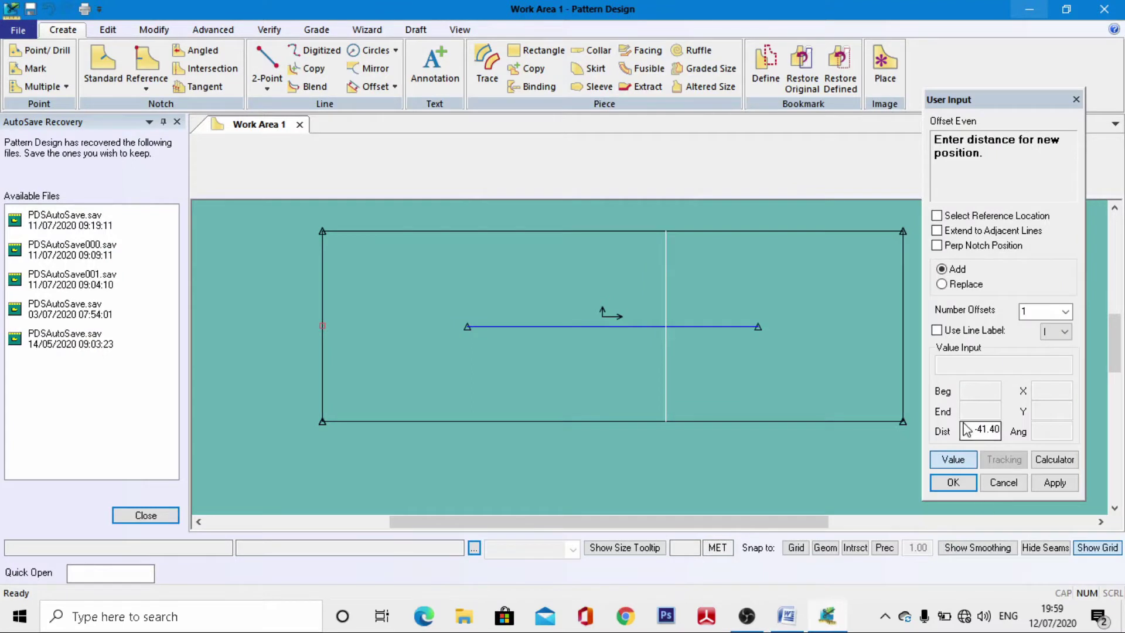
pyautogui.click(953, 482)
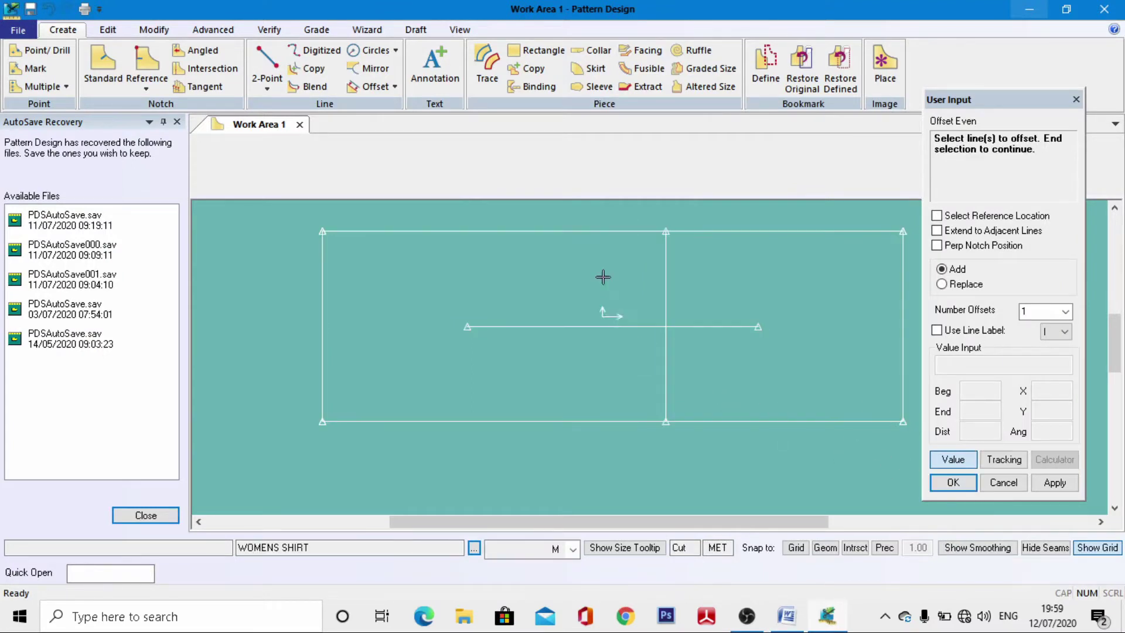
pyautogui.rightClick(649, 319)
pyautogui.click(650, 318)
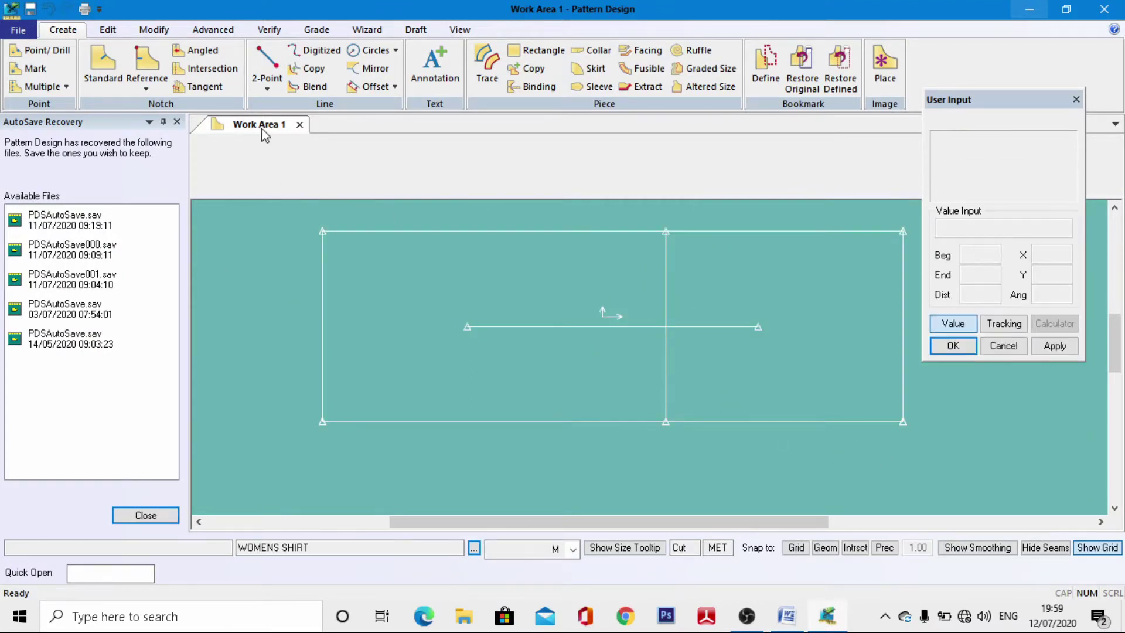
# Step: Offset the waist line 40.1 cm toward the neck with Offset Even, checking the back neck-waist length (CD) in the Word measurements
pyautogui.click(371, 87)
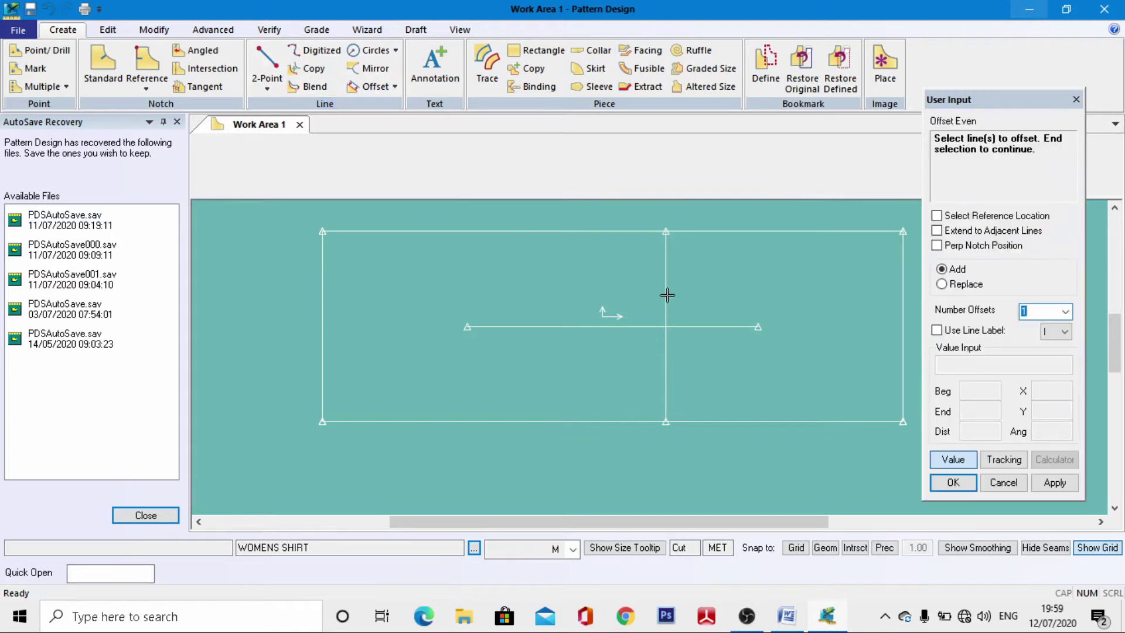
pyautogui.click(666, 294)
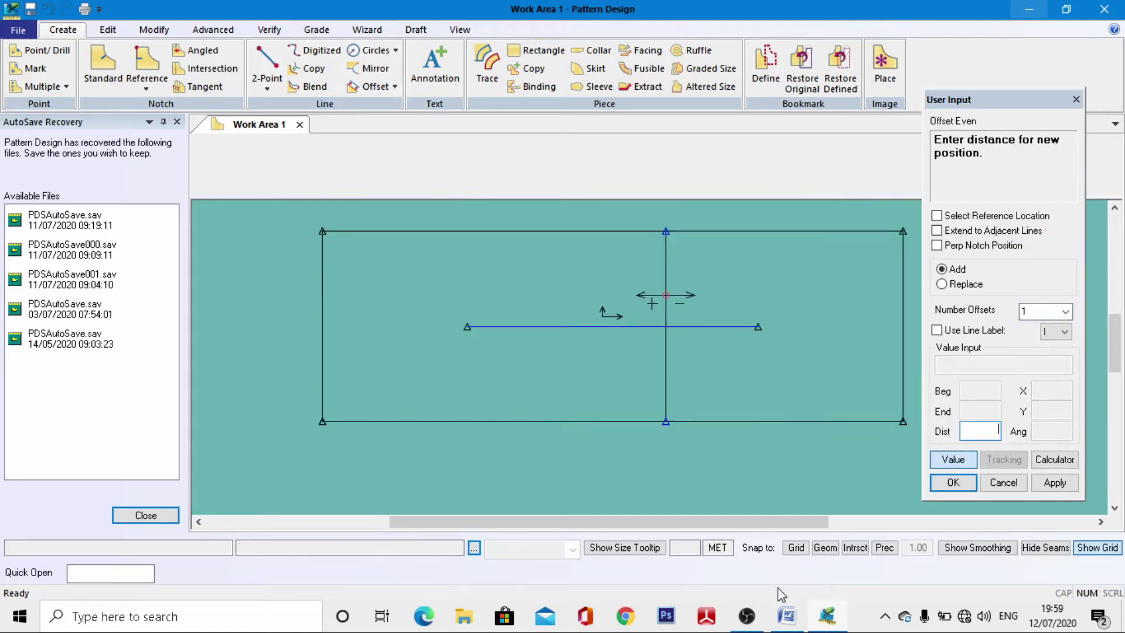
pyautogui.click(788, 618)
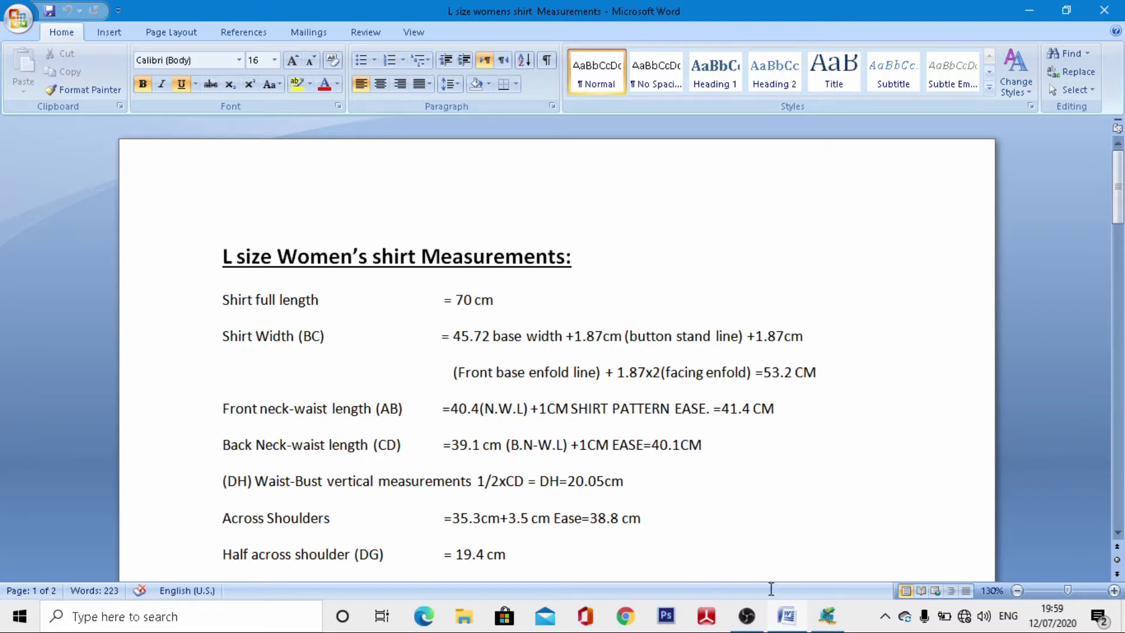
pyautogui.click(789, 617)
pyautogui.click(965, 433)
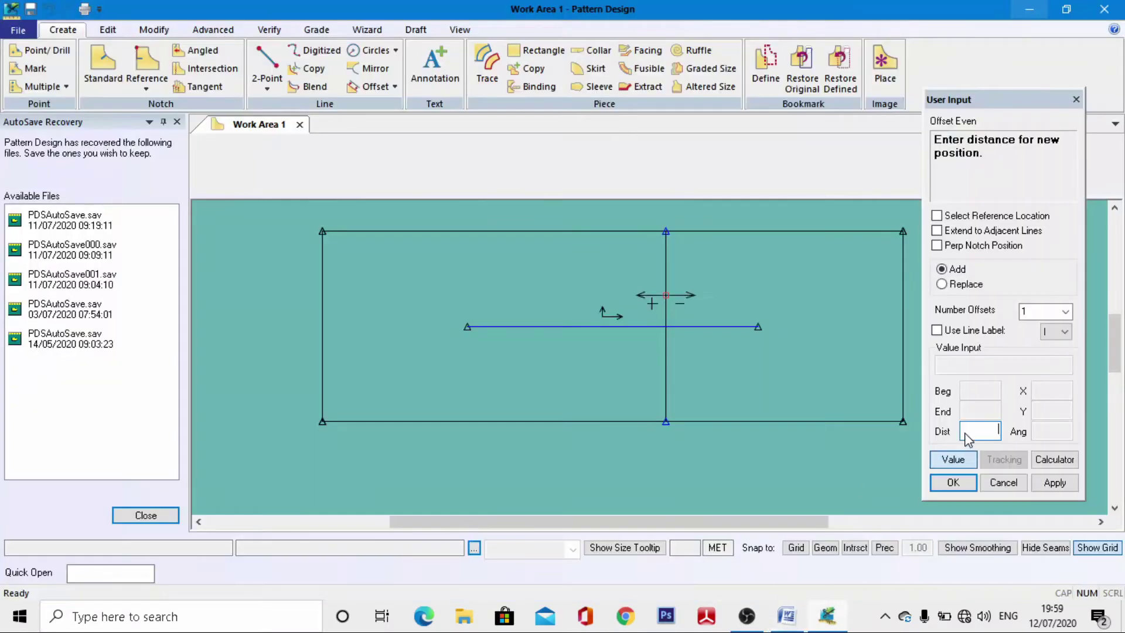
pyautogui.write('40.1')
pyautogui.click(961, 482)
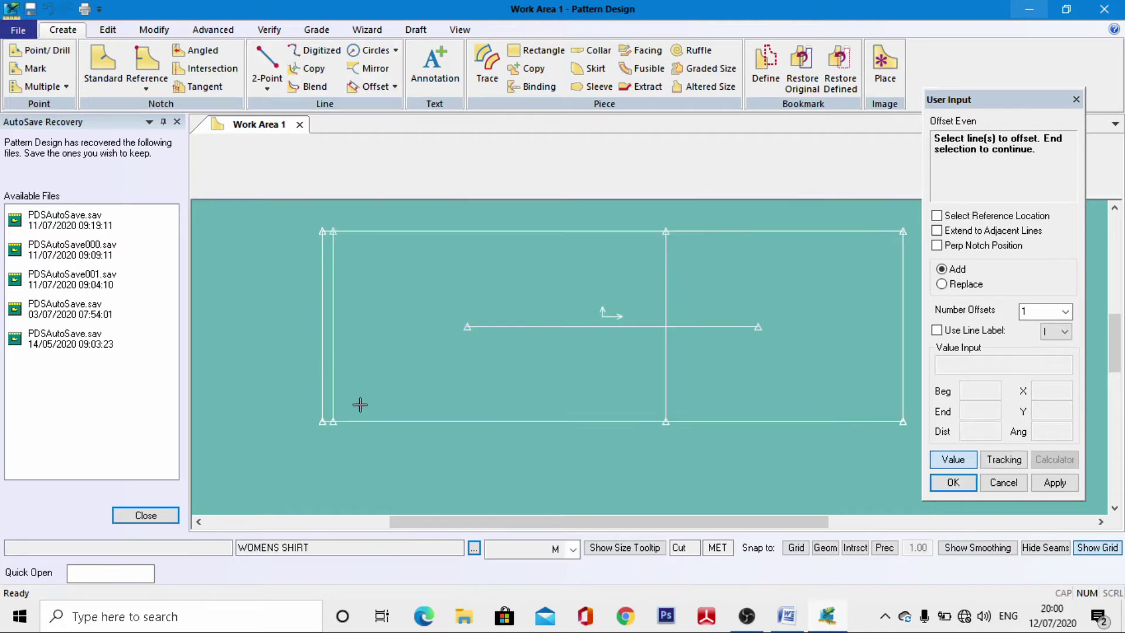
# Step: Offset the waist line 20.05 cm toward the neck as the bust line, using the DH measurement in Word, and end the Offset Even command
pyautogui.scroll(2, 356, 226)
pyautogui.scroll(-3, 293, 284)
pyautogui.scroll(1, 357, 261)
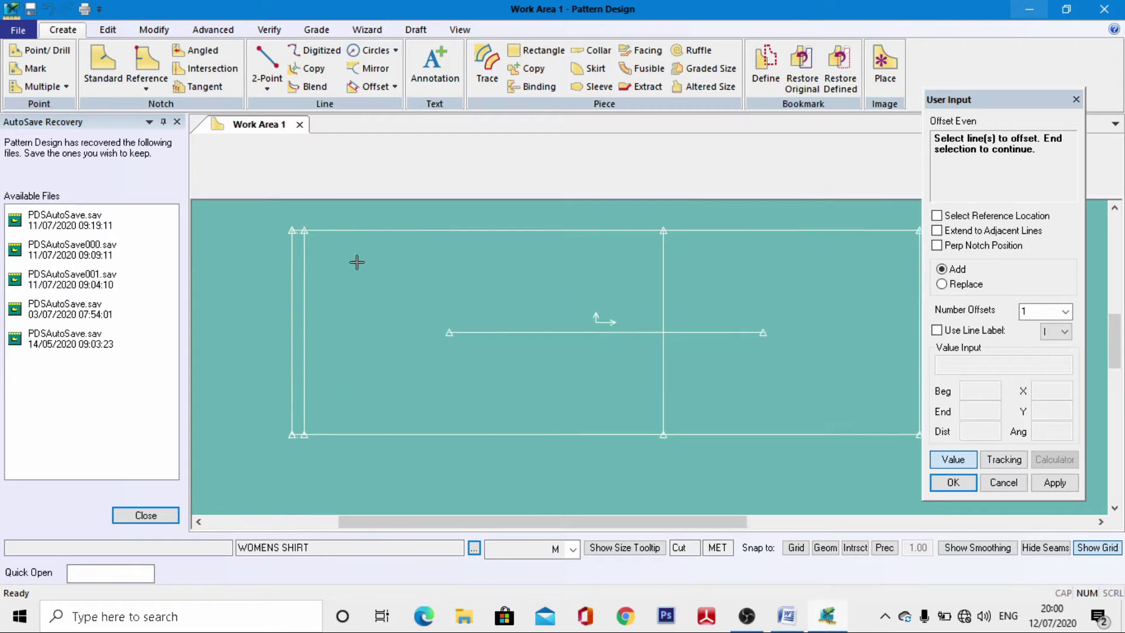
pyautogui.scroll(-1, 419, 261)
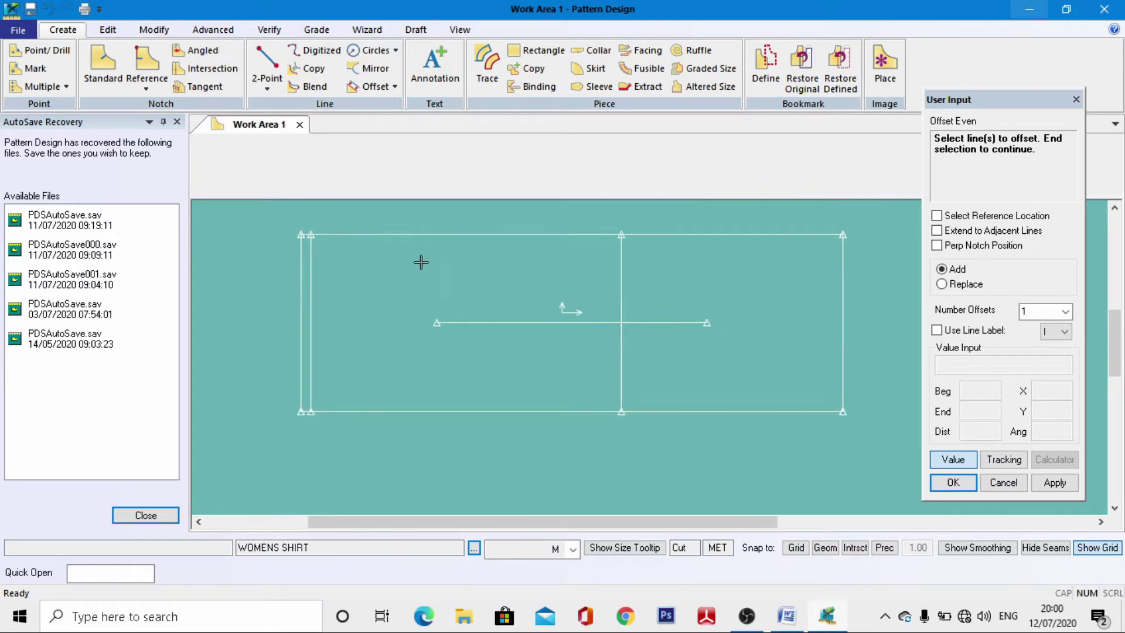
pyautogui.click(621, 310)
pyautogui.rightClick(621, 310)
pyautogui.click(643, 308)
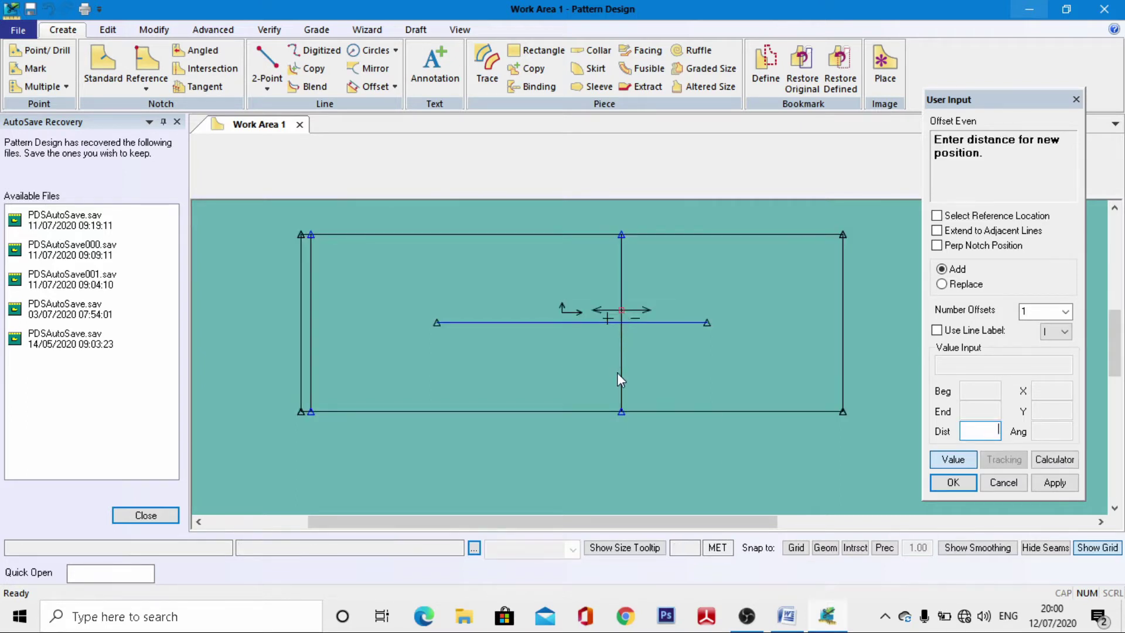
pyautogui.click(787, 615)
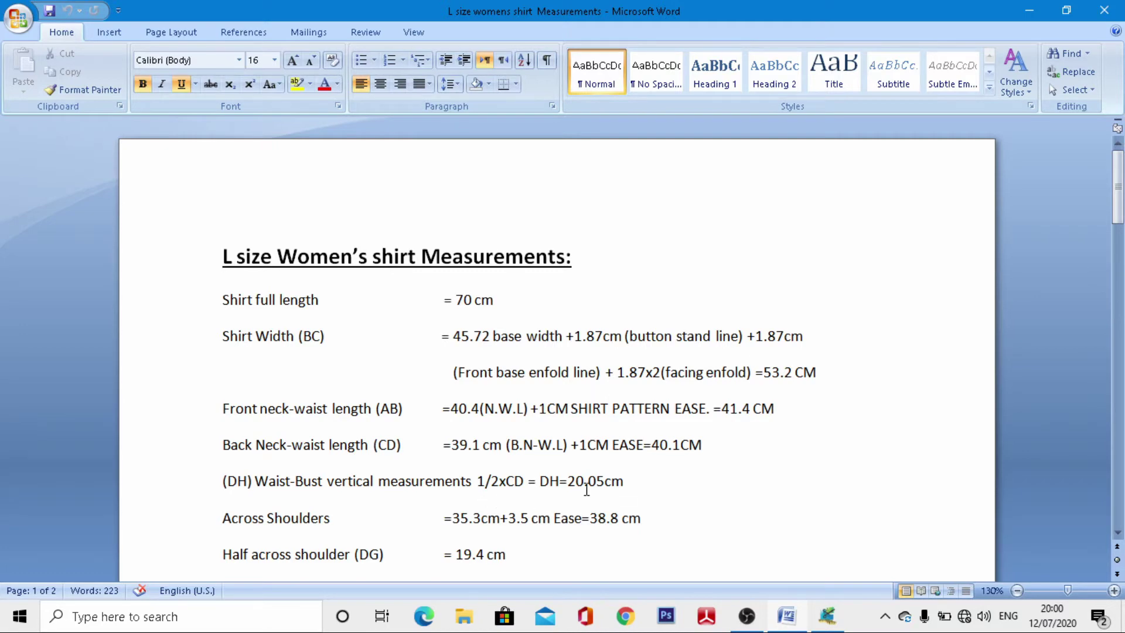
pyautogui.click(828, 615)
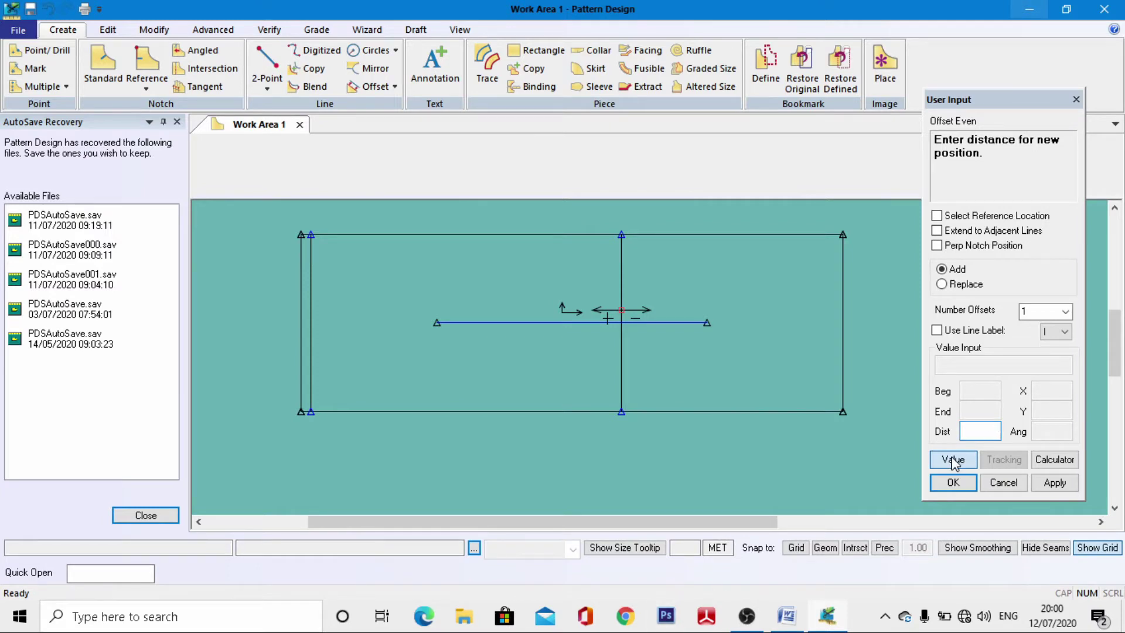
pyautogui.write('4')
pyautogui.press('Return')
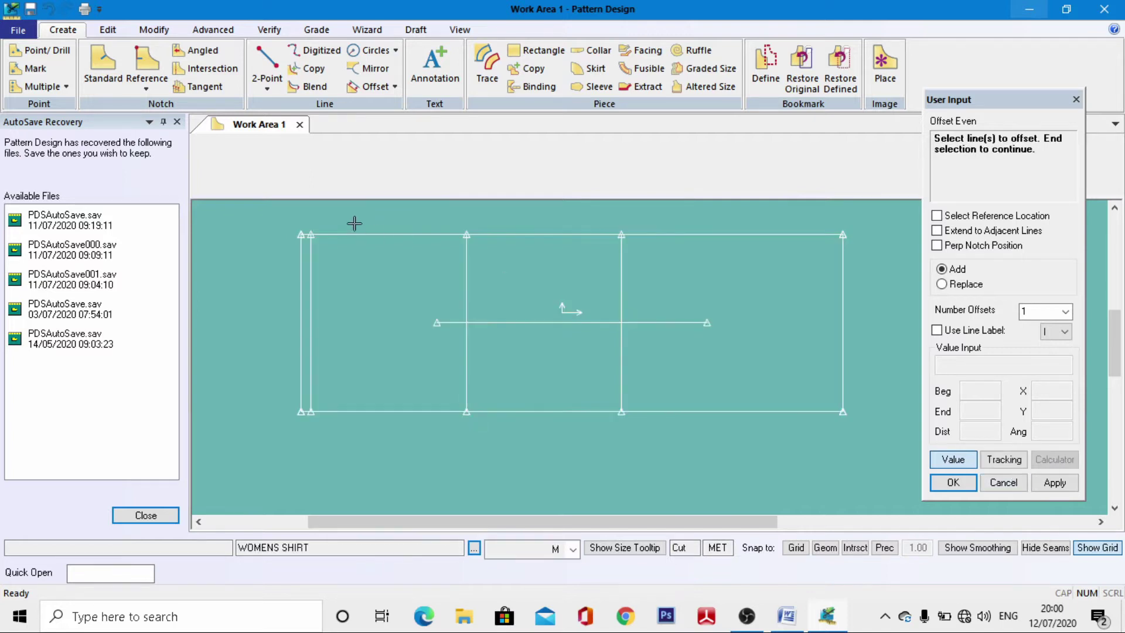
pyautogui.rightClick(432, 316)
pyautogui.click(433, 313)
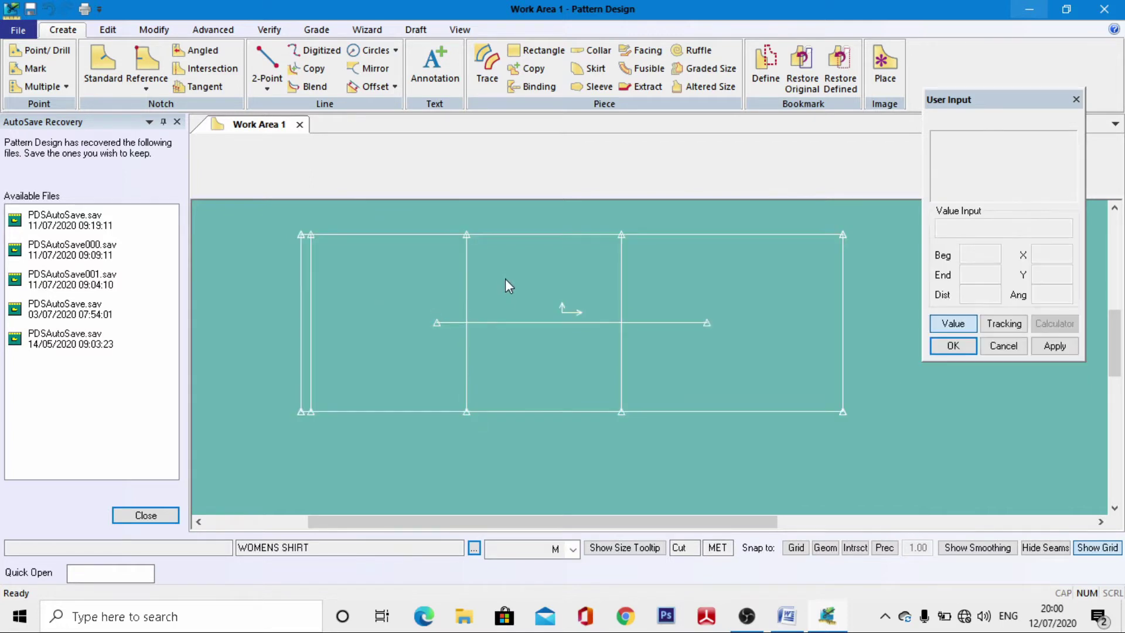
# Step: Split the rectangle's upper edge where the back neck line meets it
pyautogui.scroll(-1, 300, 213)
pyautogui.scroll(2, 304, 215)
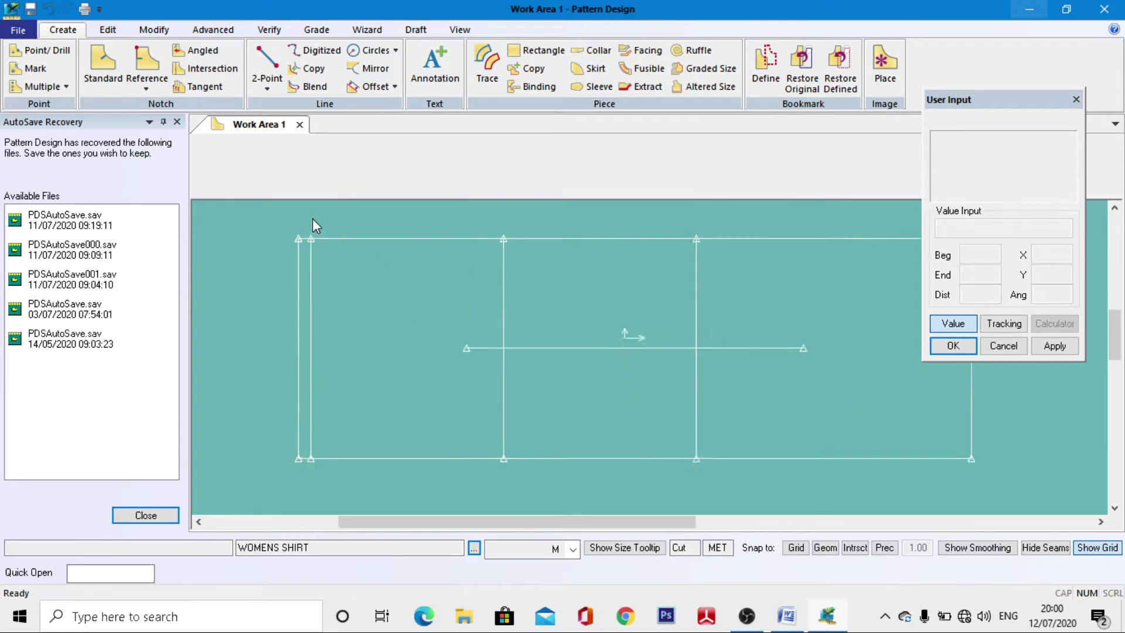
pyautogui.scroll(2, 313, 219)
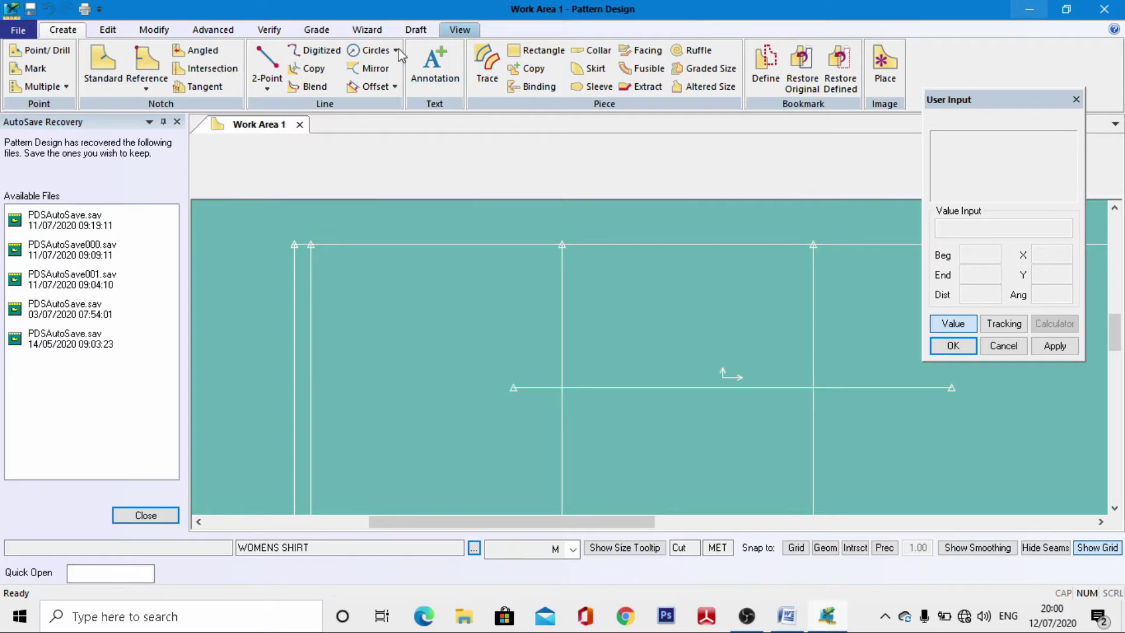
pyautogui.click(459, 29)
pyautogui.click(197, 65)
pyautogui.scroll(-1, 309, 253)
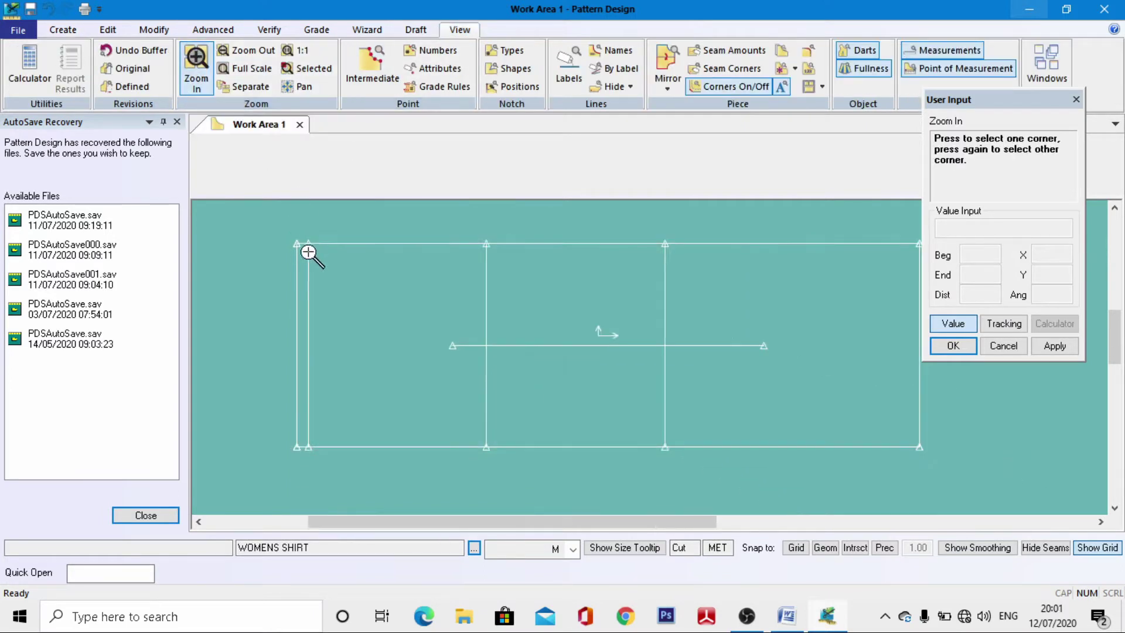
pyautogui.scroll(3, 309, 253)
pyautogui.click(299, 225)
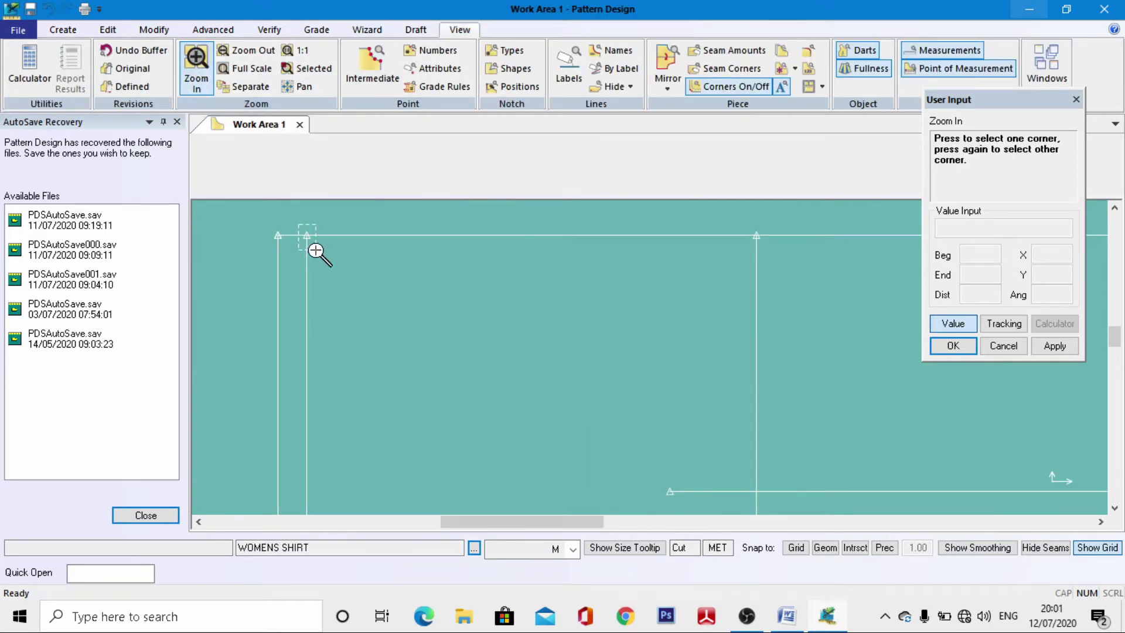
pyautogui.click(316, 253)
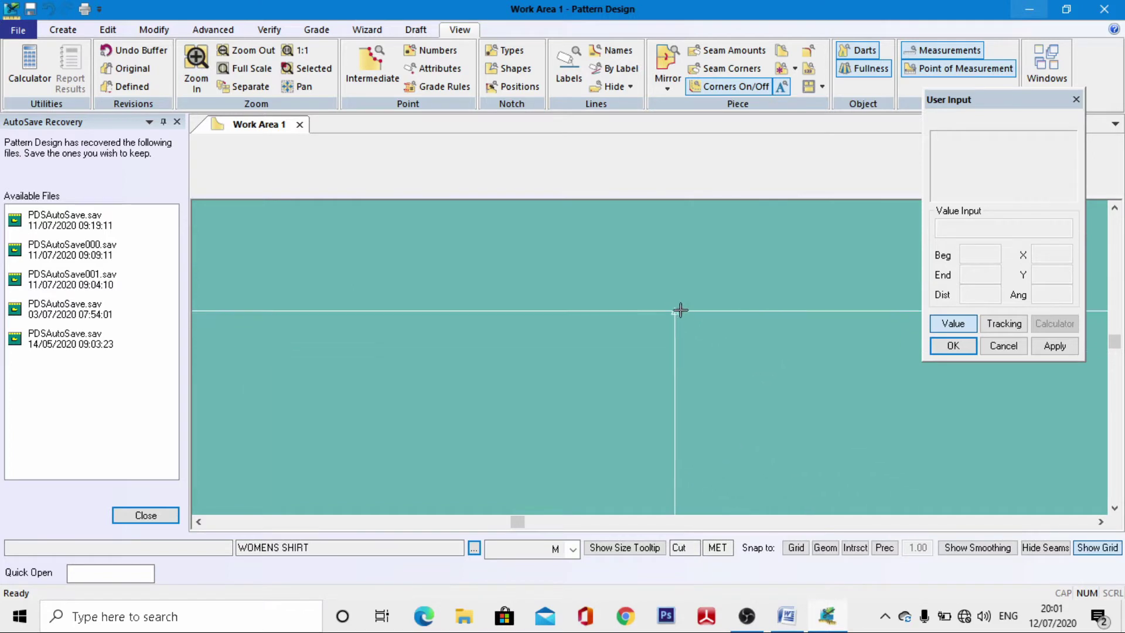
pyautogui.click(158, 26)
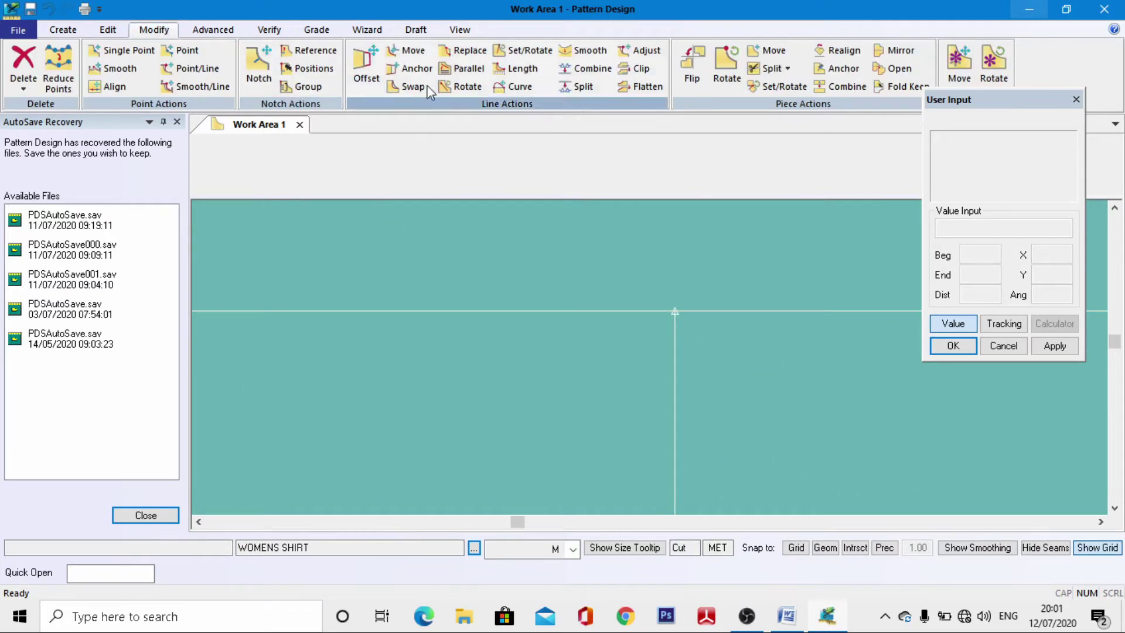
pyautogui.click(578, 86)
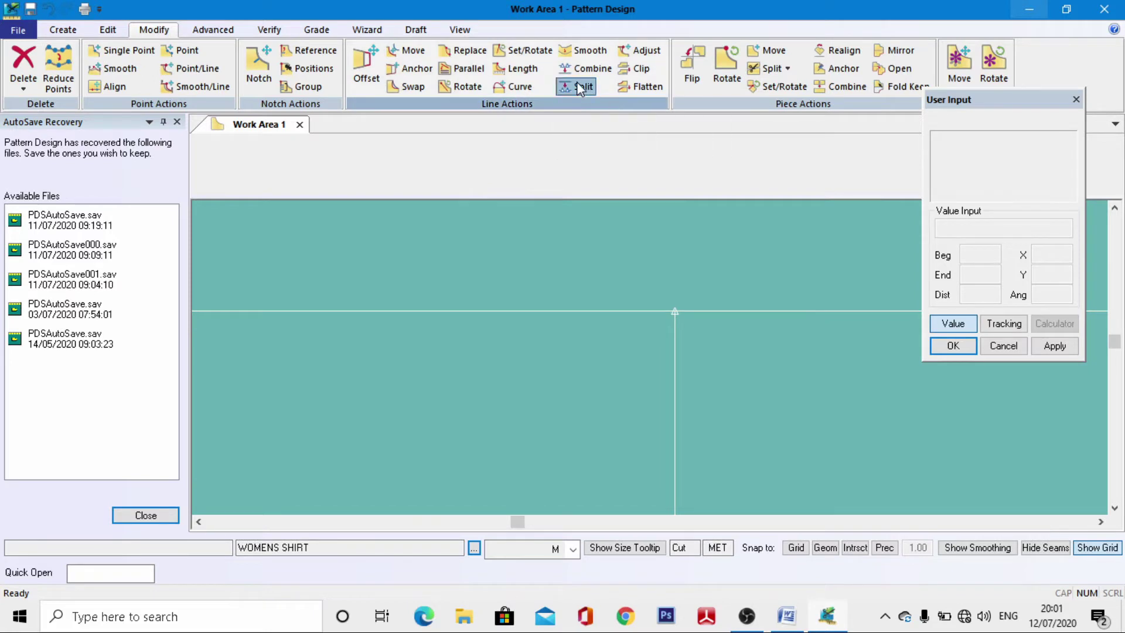
pyautogui.click(646, 312)
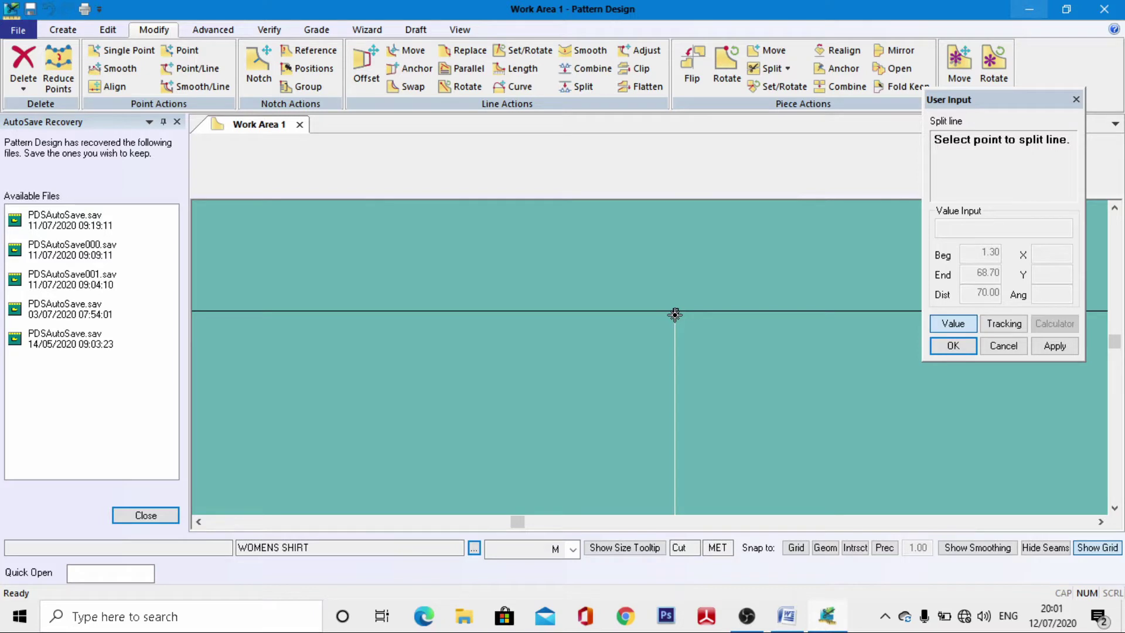
pyautogui.click(675, 314)
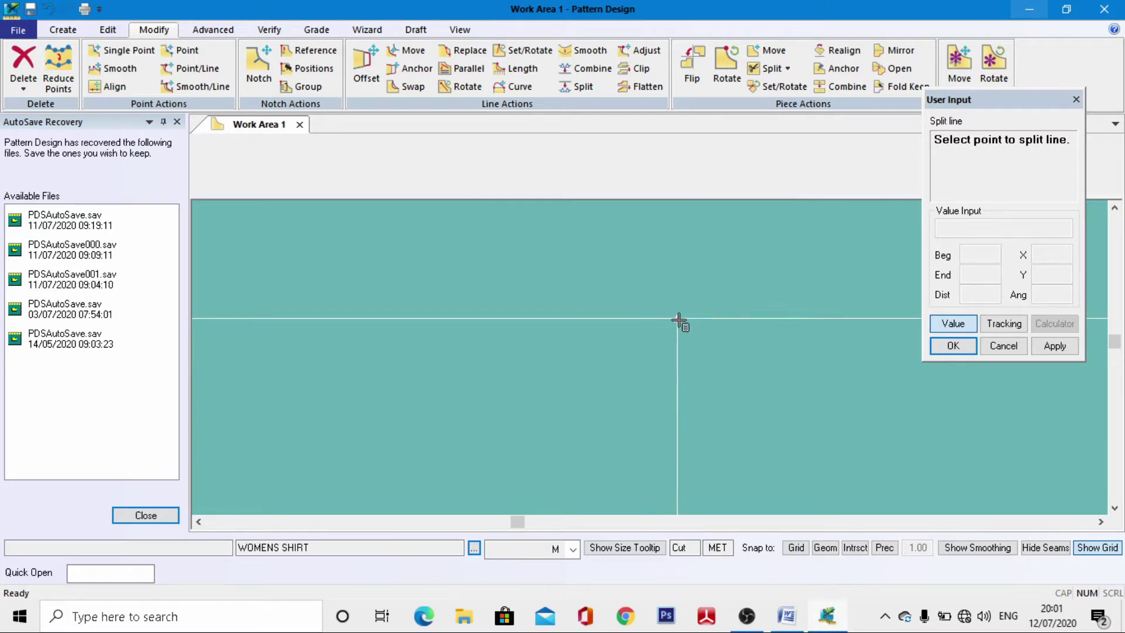
# Step: Split the rectangle's upper edge where the bust line meets it and end the Split command
pyautogui.scroll(-5, 627, 291)
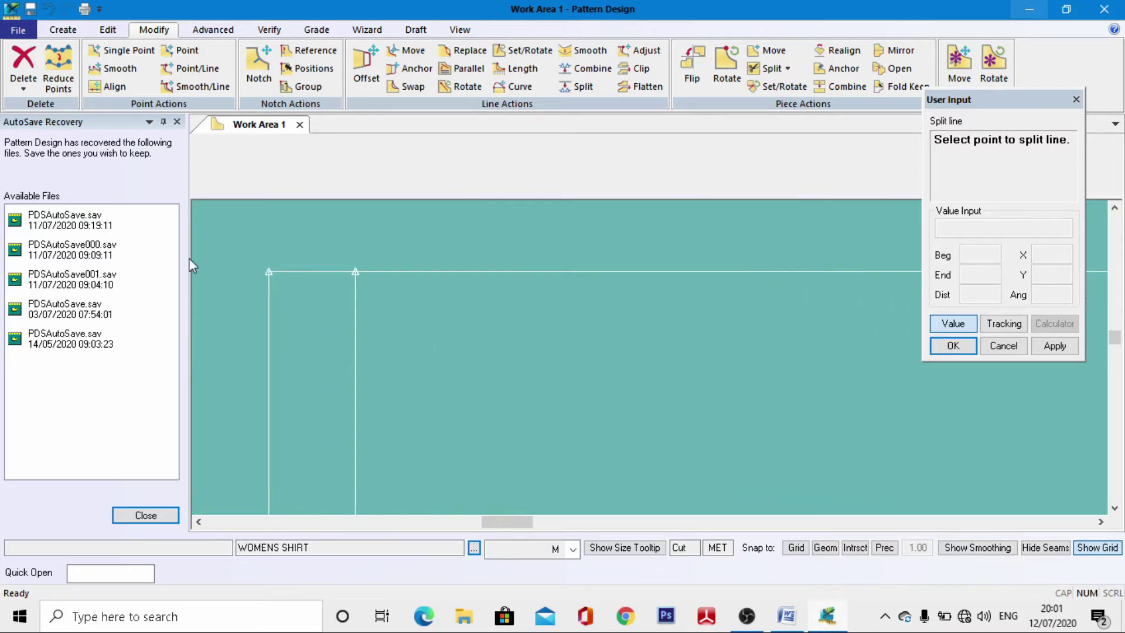
pyautogui.scroll(-4, 240, 298)
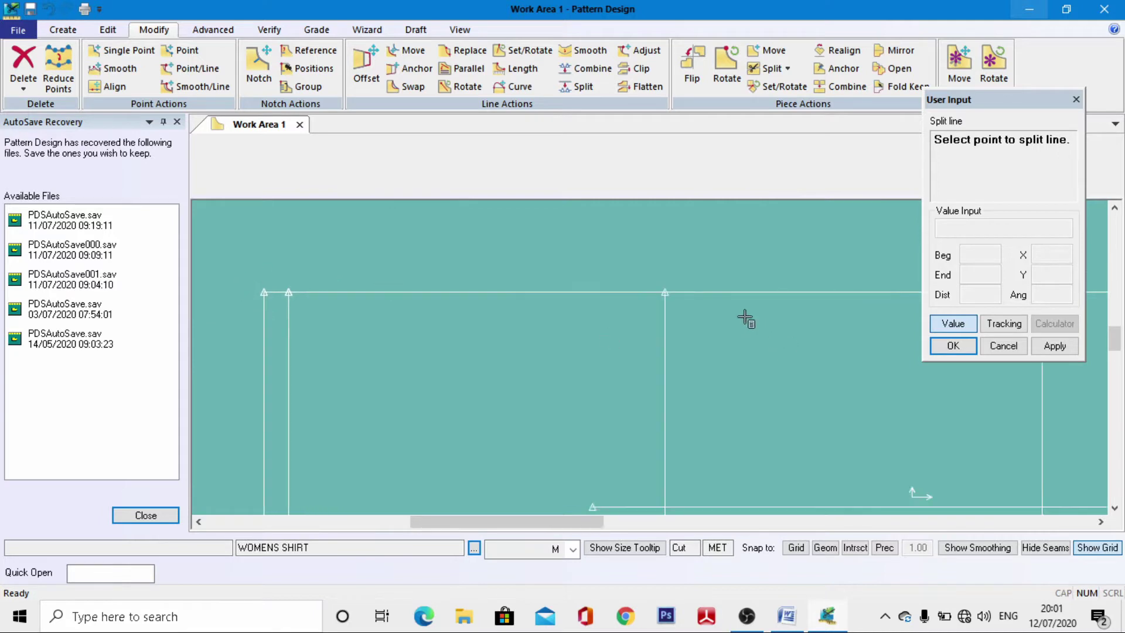
pyautogui.scroll(-2, 660, 297)
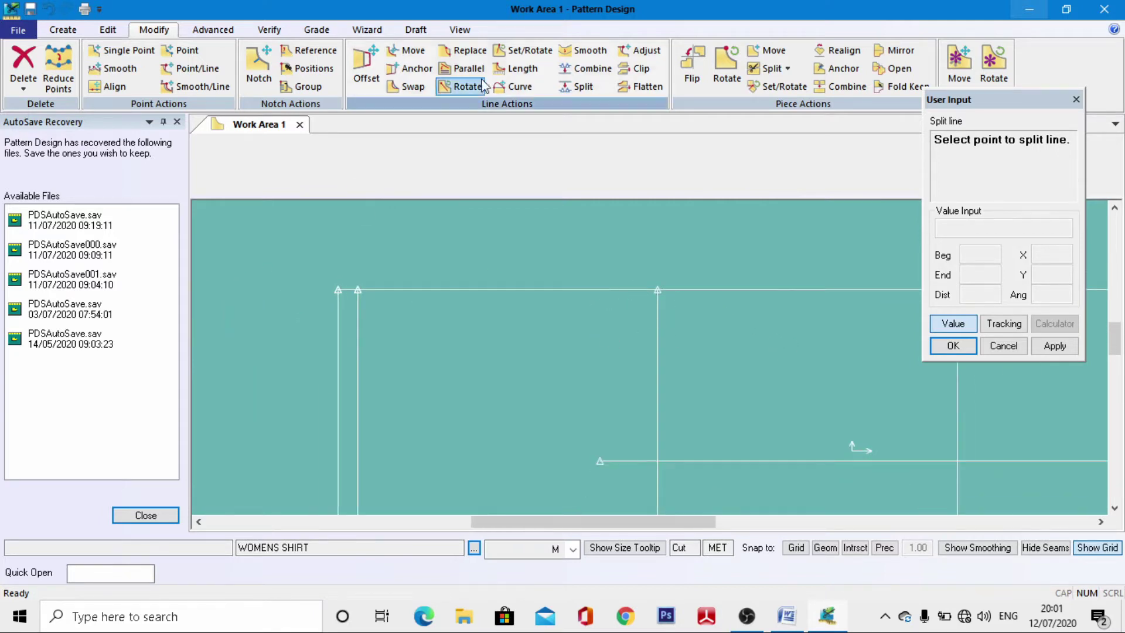
pyautogui.click(460, 29)
pyautogui.click(197, 67)
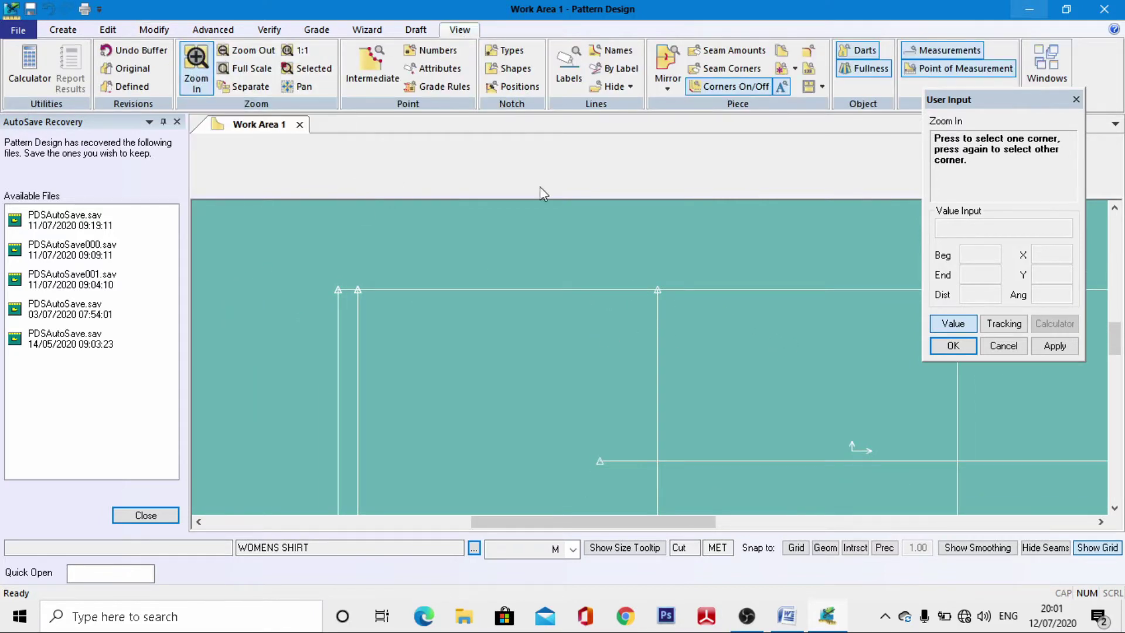
pyautogui.click(636, 273)
pyautogui.click(676, 318)
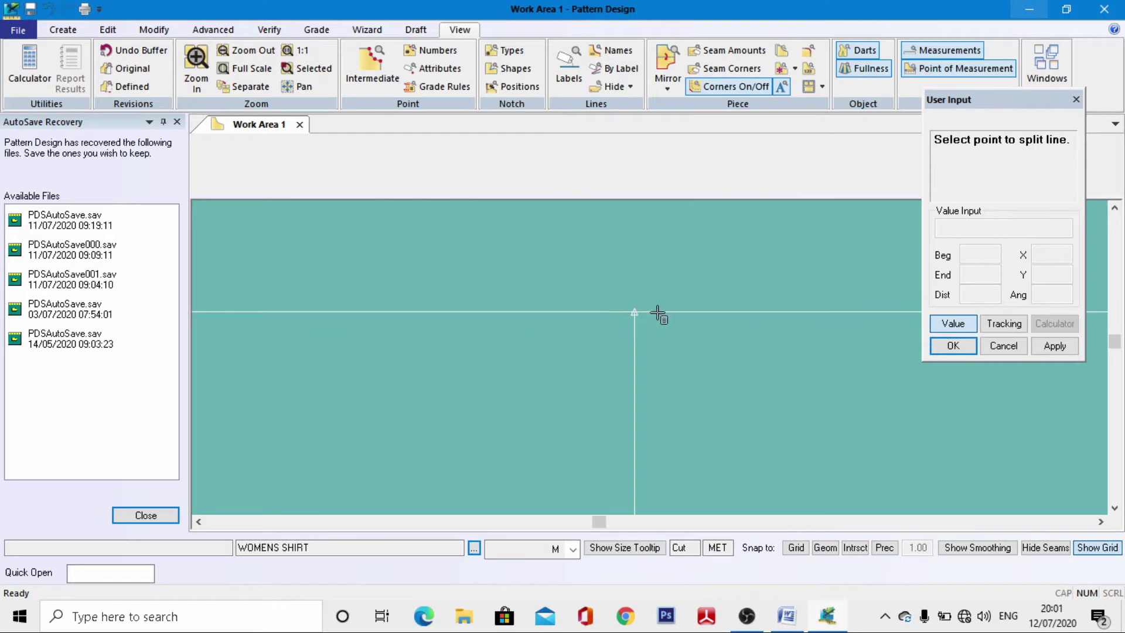
pyautogui.click(154, 29)
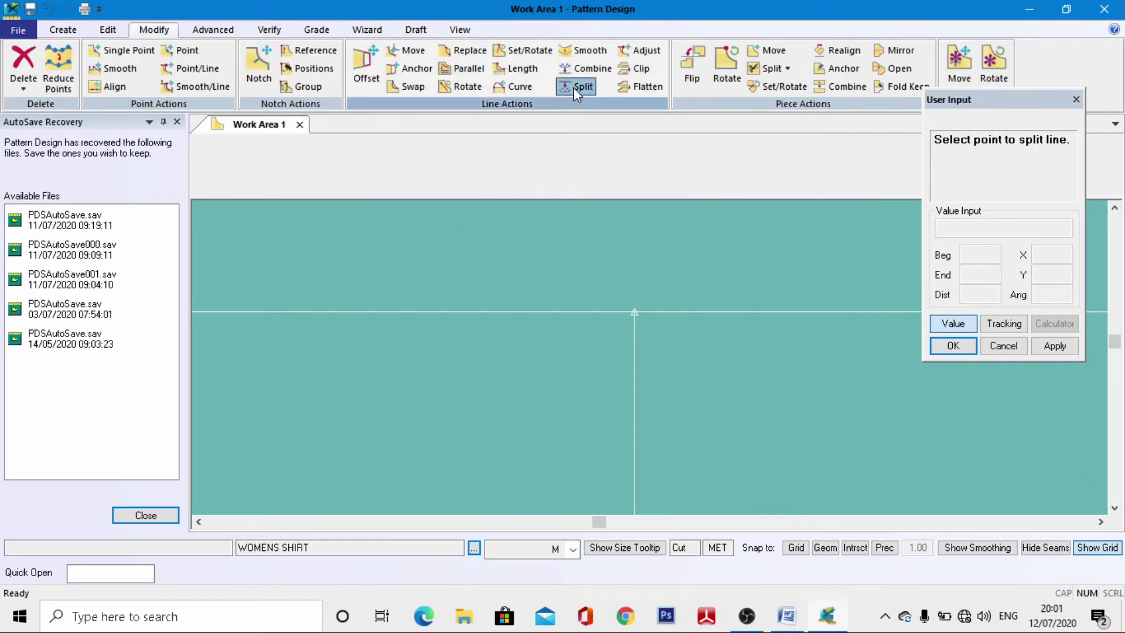
pyautogui.click(576, 87)
pyautogui.click(616, 312)
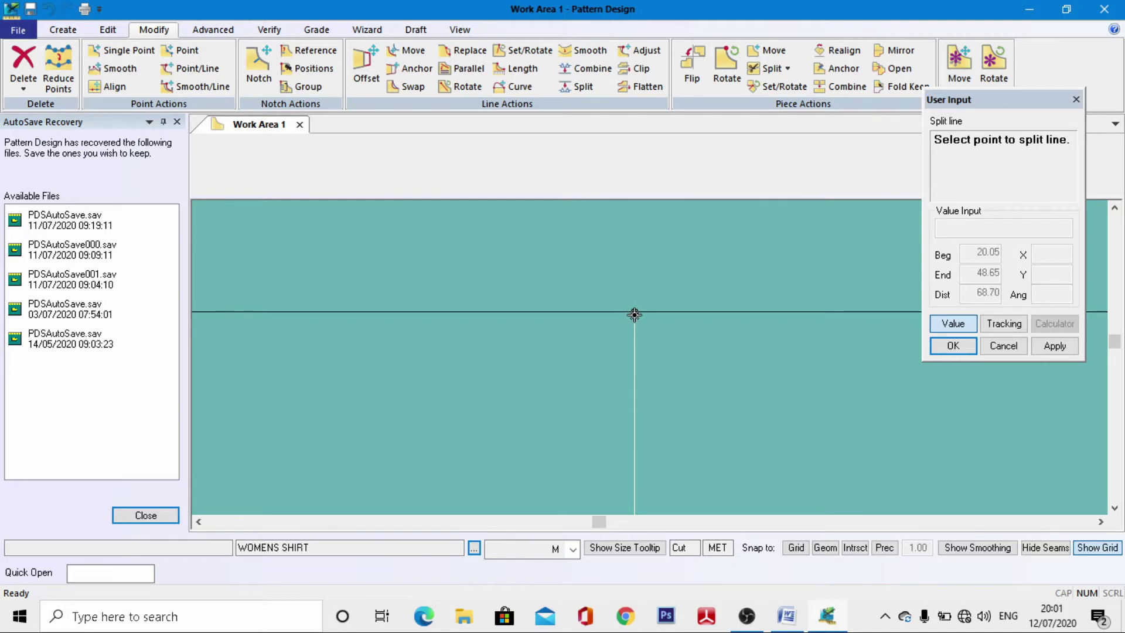
pyautogui.click(634, 314)
pyautogui.rightClick(616, 287)
pyautogui.click(616, 286)
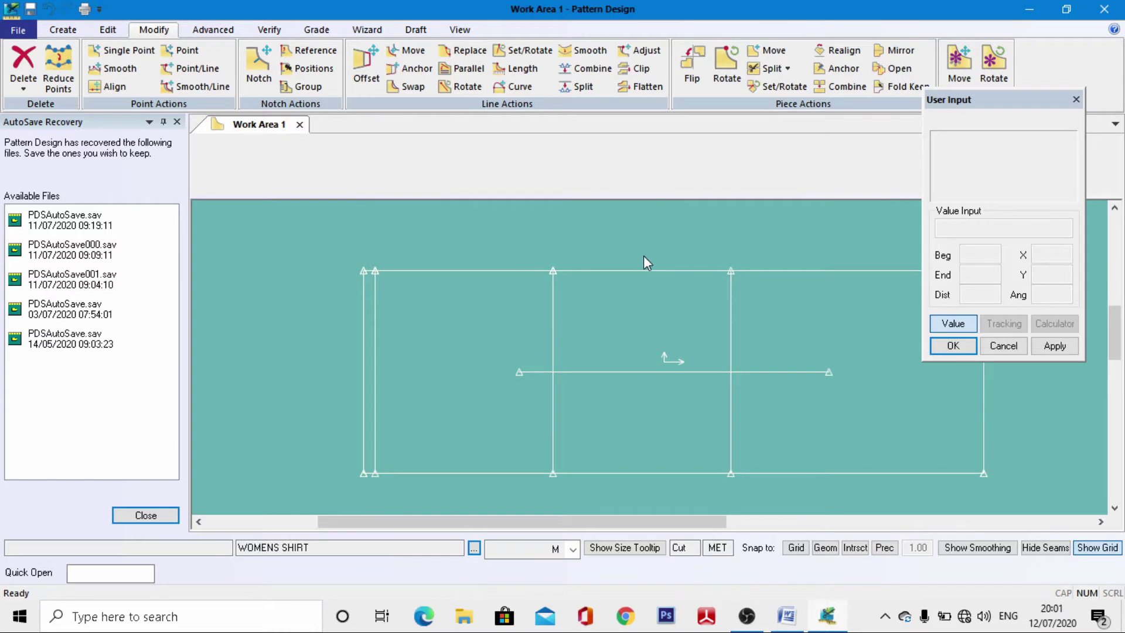
# Step: Measure the length of the upper edge segment between the back neck line and the bust line
pyautogui.click(269, 29)
pyautogui.click(369, 71)
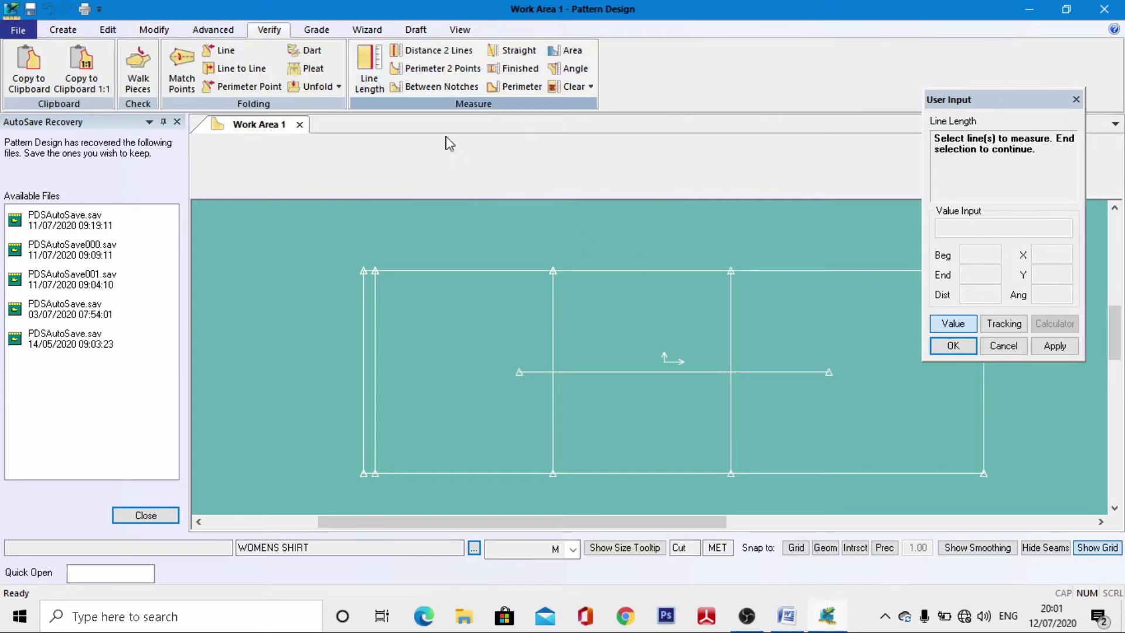
pyautogui.click(473, 268)
pyautogui.rightClick(473, 267)
pyautogui.click(456, 269)
pyautogui.scroll(2, 475, 283)
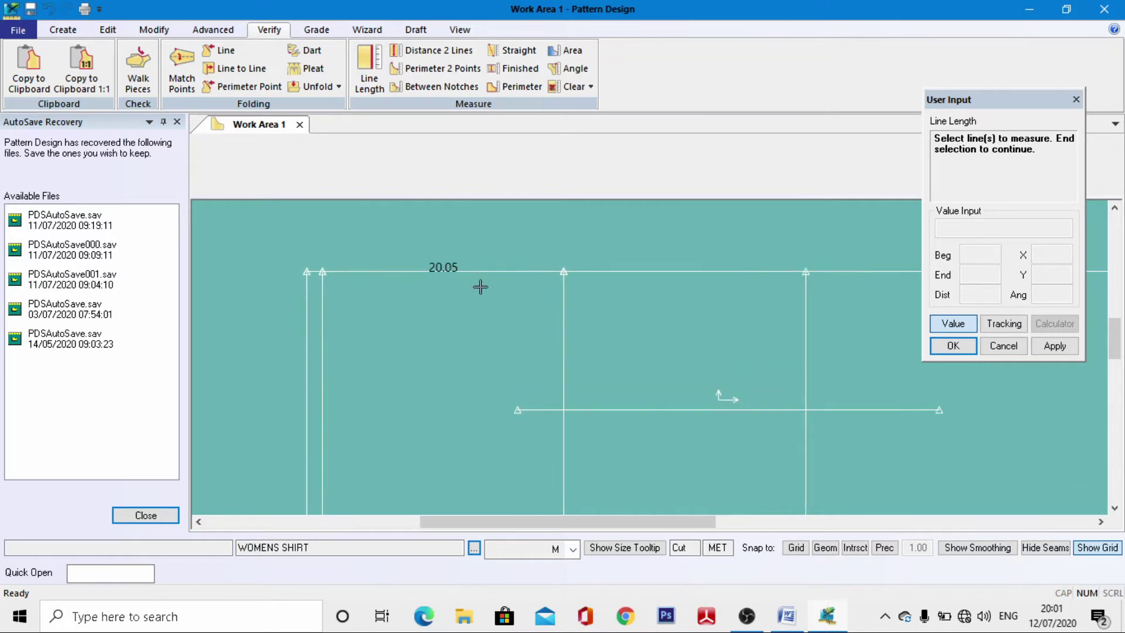
pyautogui.scroll(1, 418, 283)
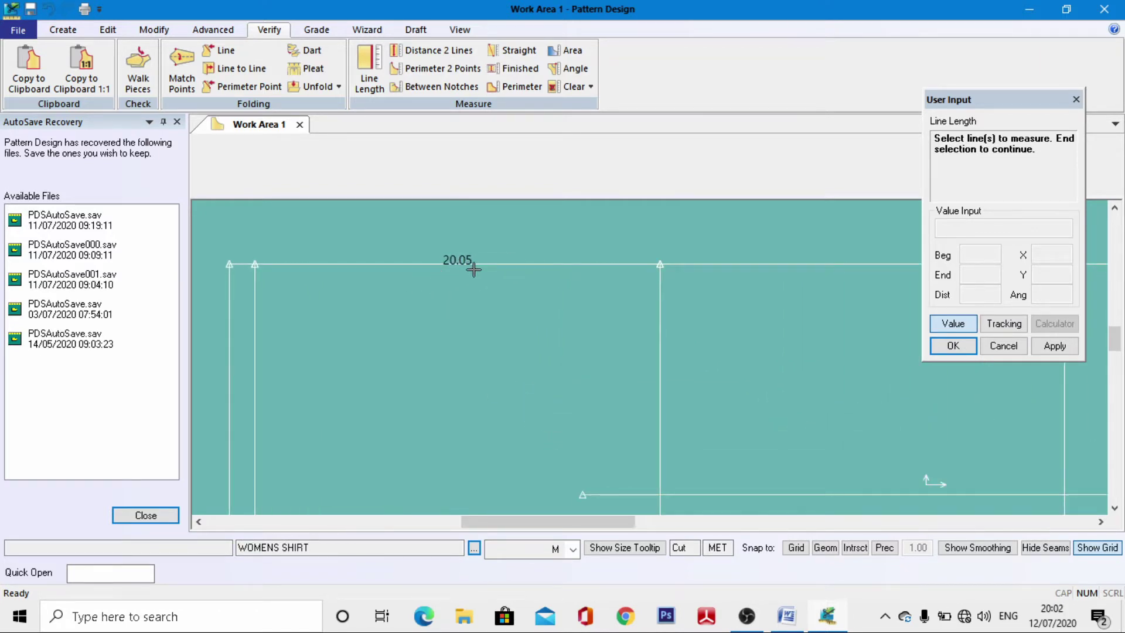
# Step: Offset the bust line 20.05/3 cm toward the neck with Offset Even and end the command
pyautogui.scroll(-3, 452, 239)
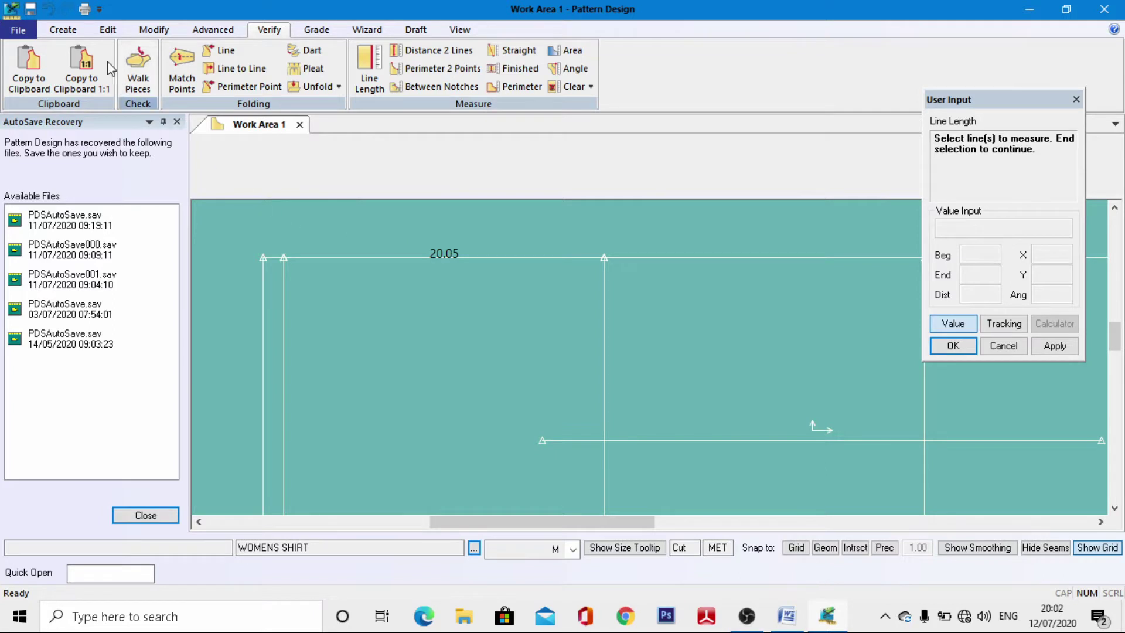
pyautogui.click(63, 29)
pyautogui.click(374, 89)
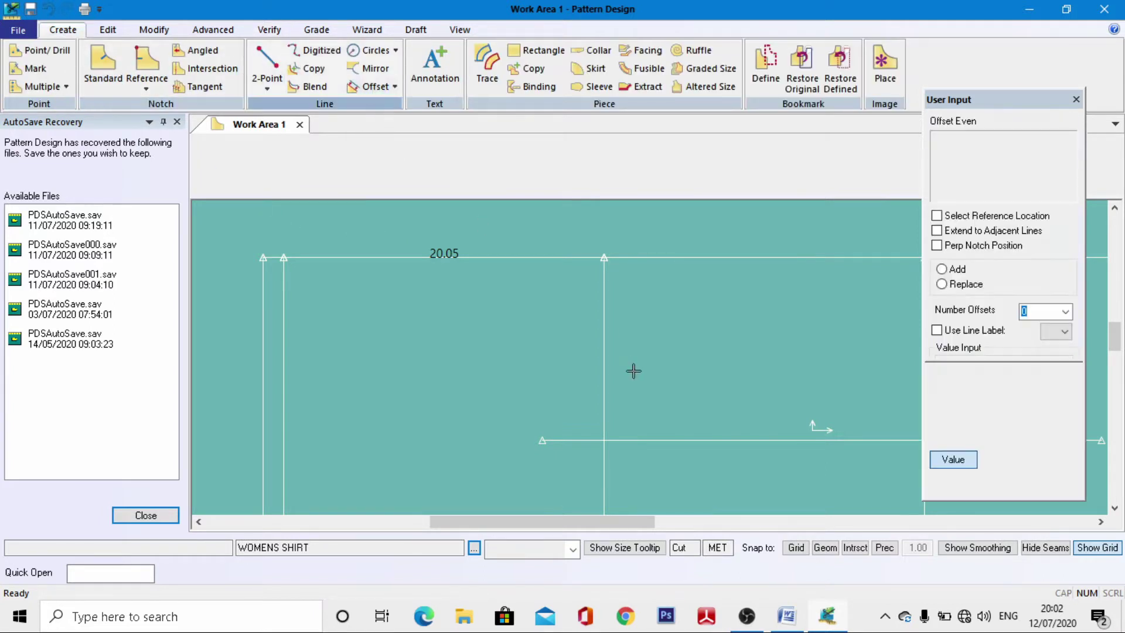
pyautogui.click(604, 333)
pyautogui.rightClick(606, 333)
pyautogui.click(606, 332)
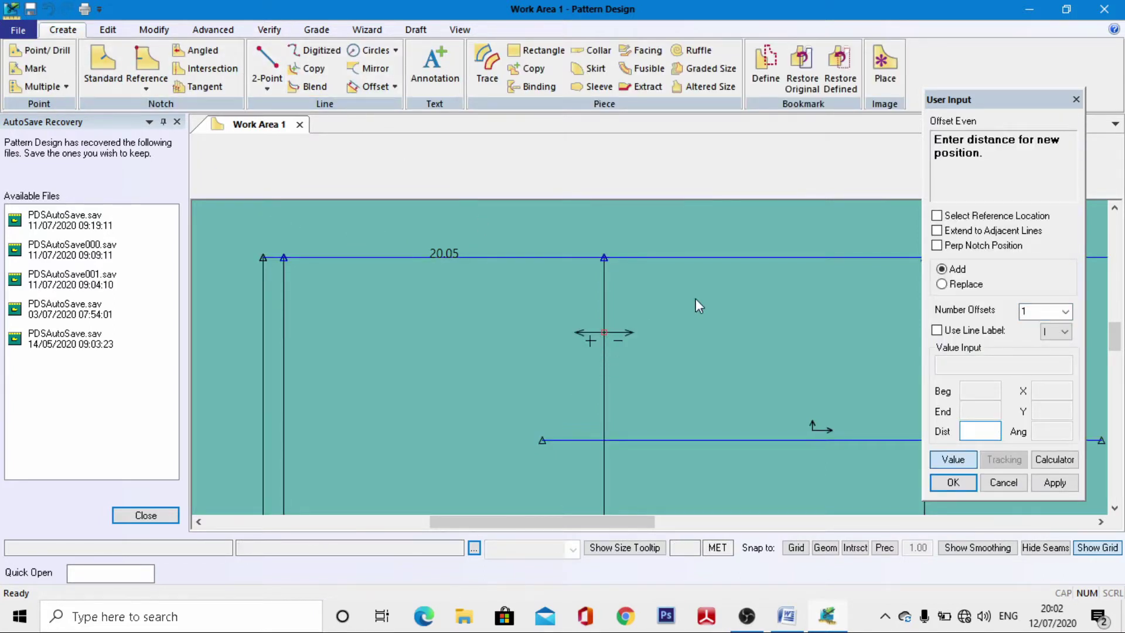
pyautogui.click(1055, 460)
pyautogui.click(199, 251)
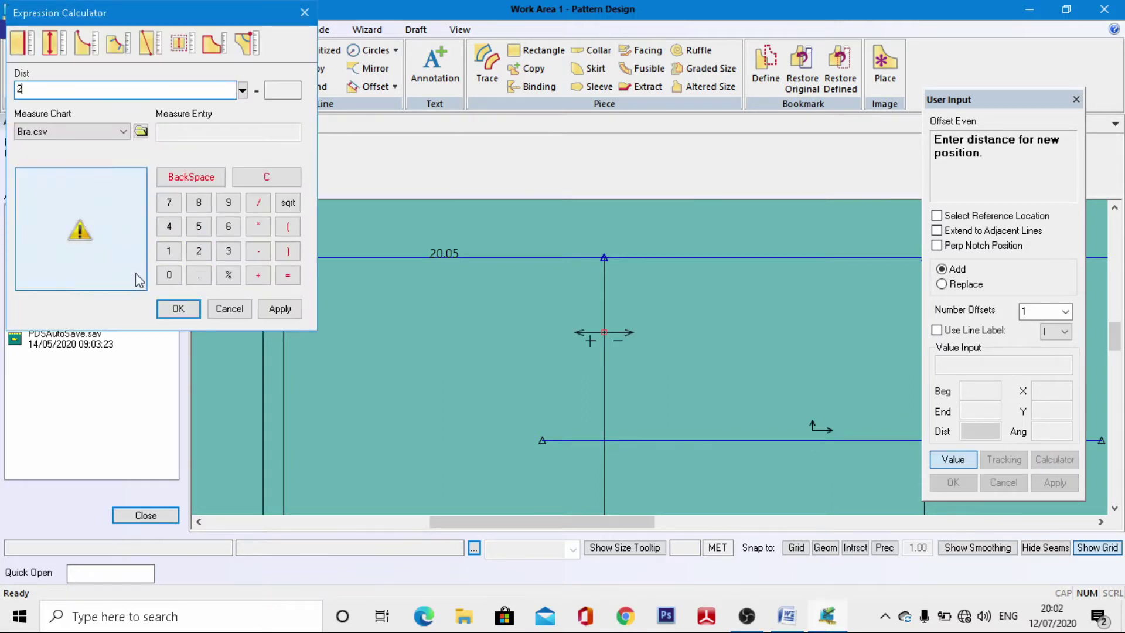
pyautogui.click(168, 275)
pyautogui.click(199, 275)
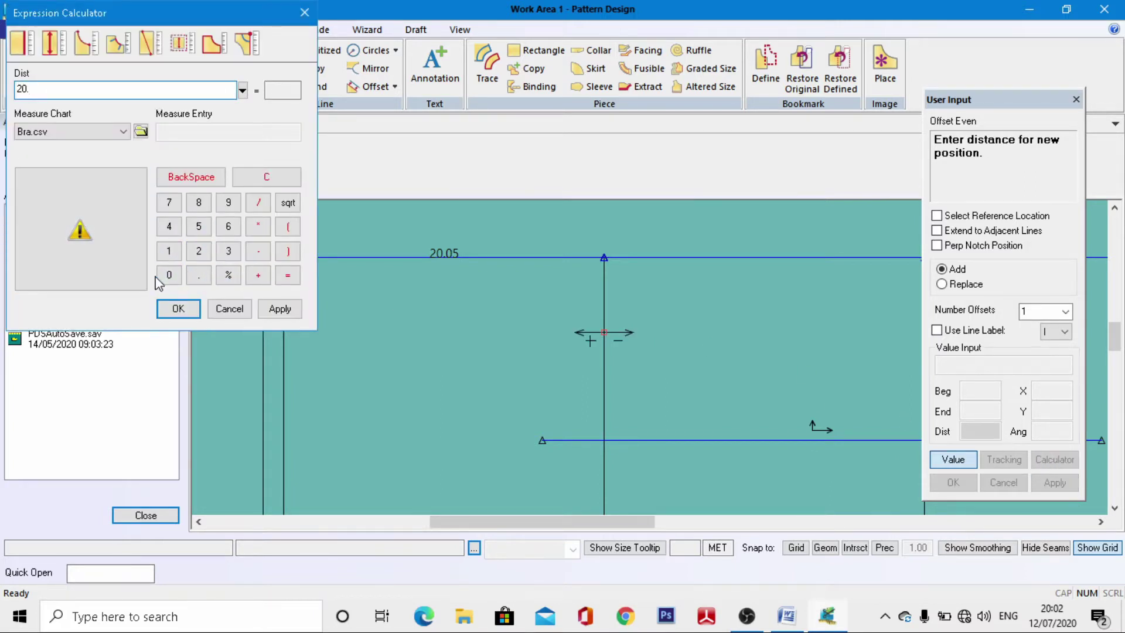
pyautogui.click(167, 276)
pyautogui.click(198, 226)
pyautogui.click(258, 202)
pyautogui.click(229, 253)
pyautogui.click(179, 309)
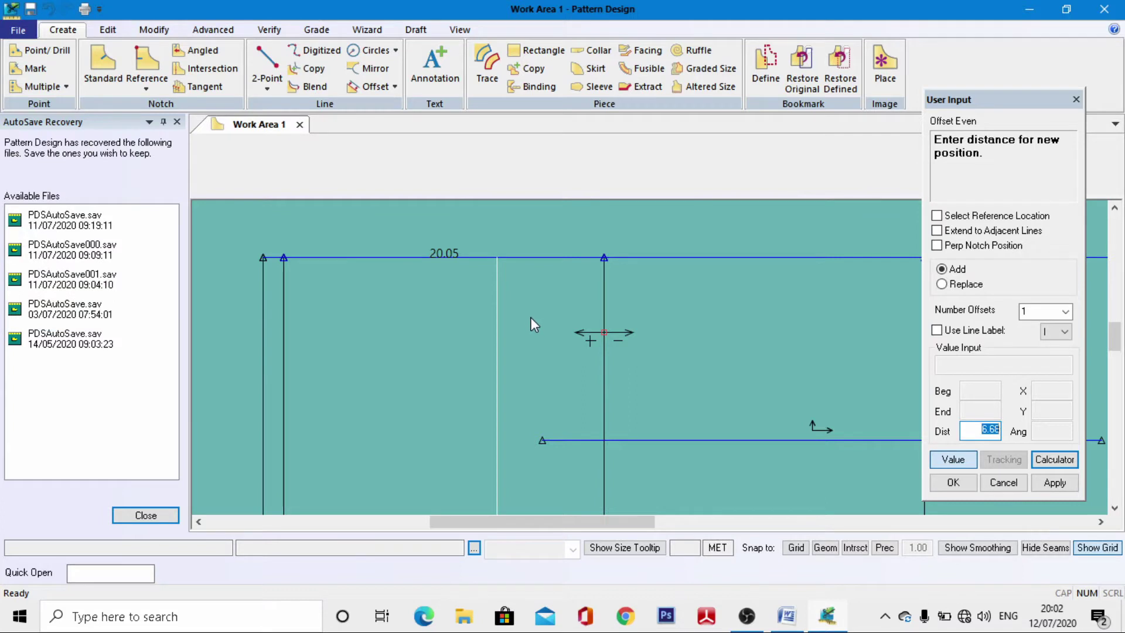
pyautogui.click(953, 482)
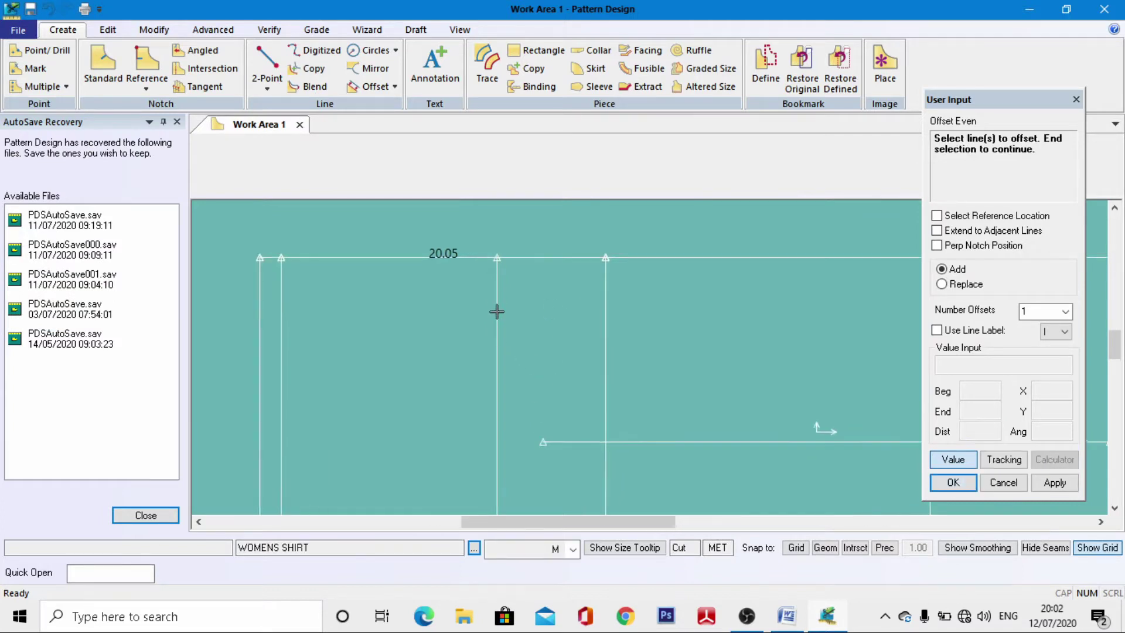
pyautogui.scroll(-4, 497, 312)
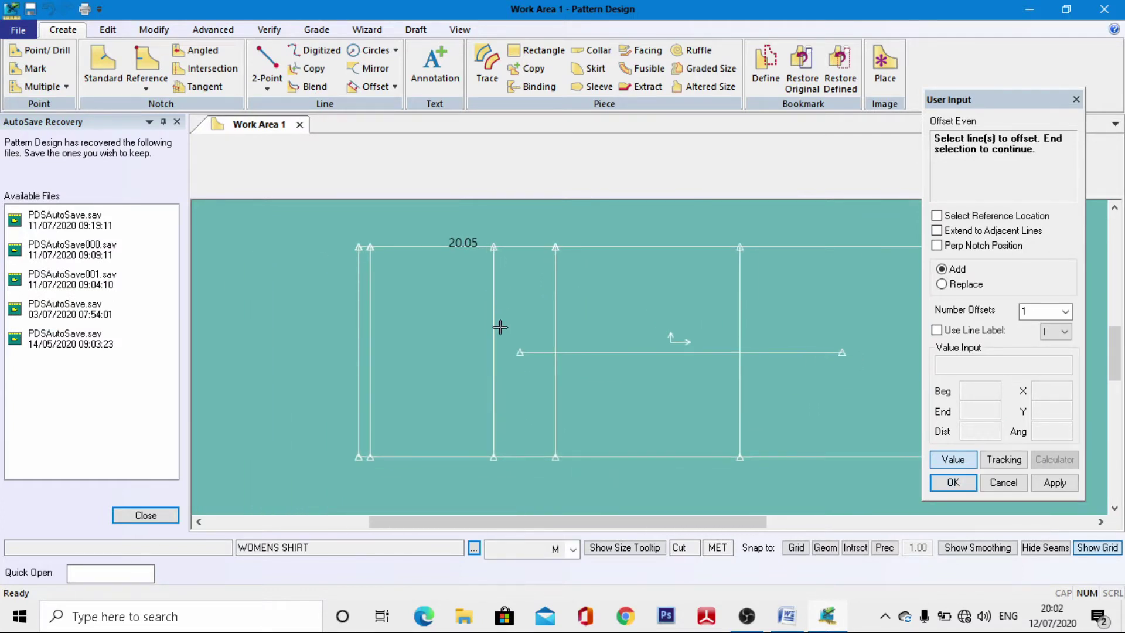
pyautogui.rightClick(498, 316)
pyautogui.click(496, 316)
pyautogui.scroll(1, 413, 320)
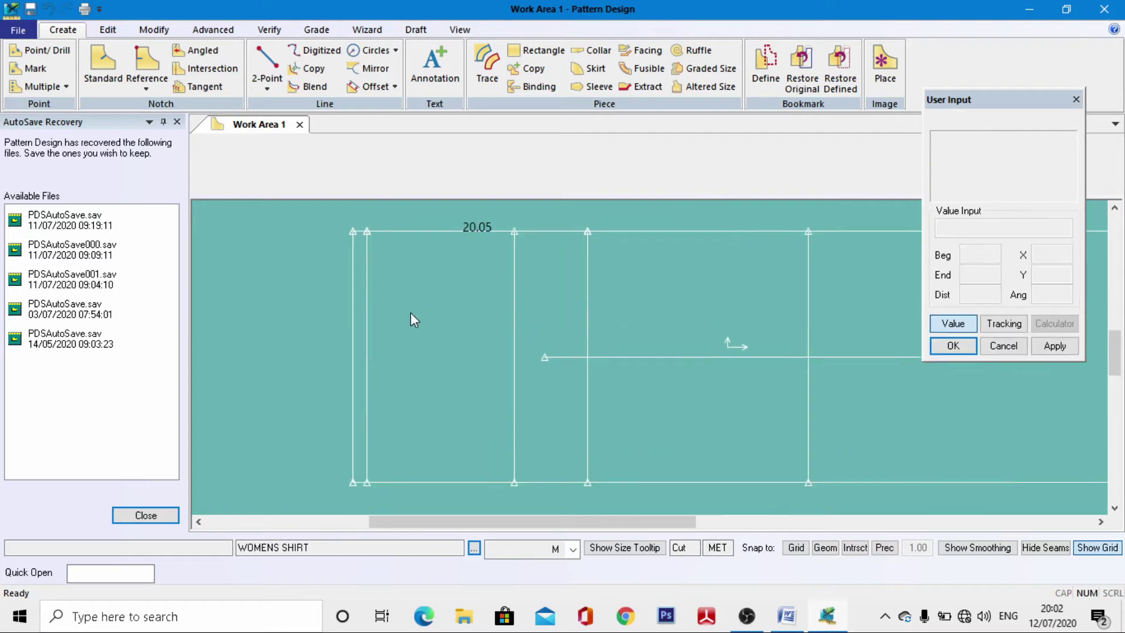
pyautogui.scroll(-3, 365, 290)
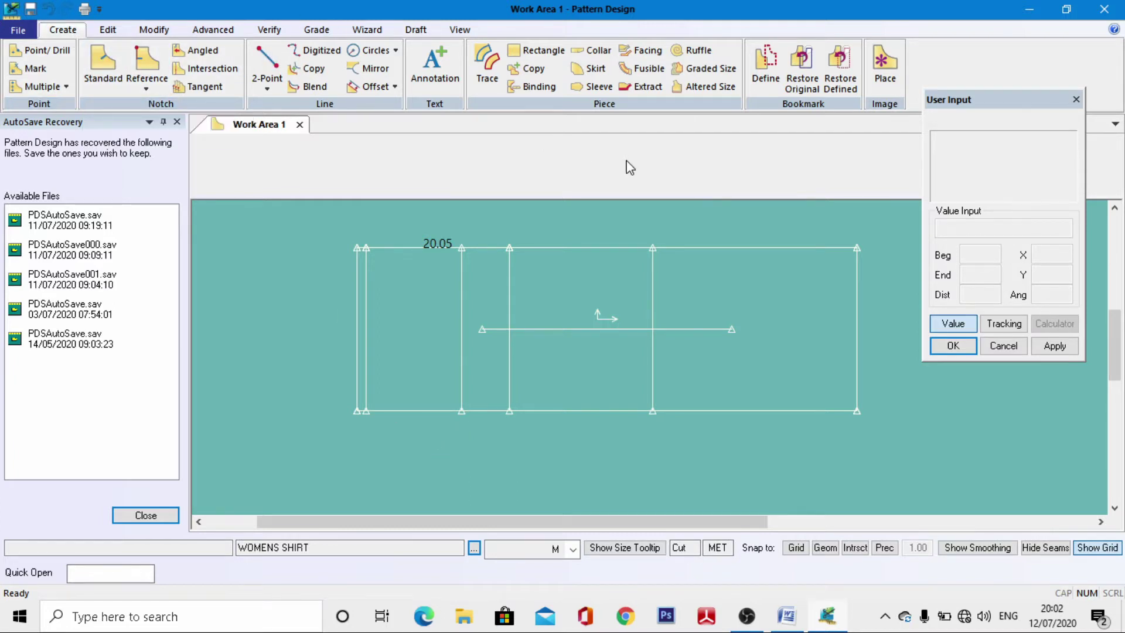
pyautogui.click(375, 88)
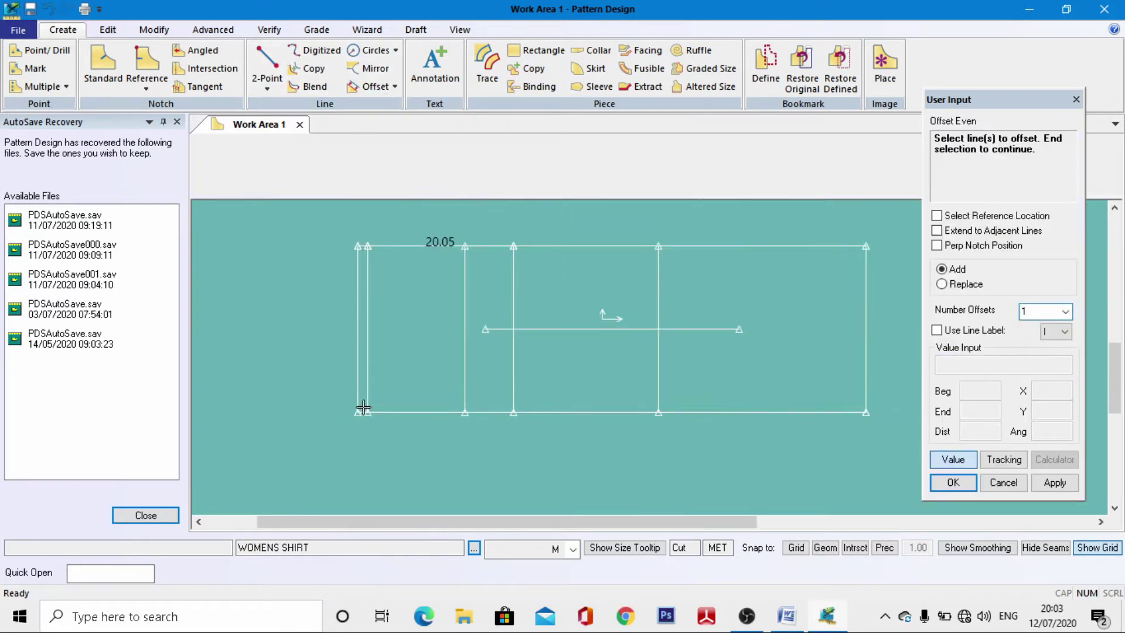
pyautogui.scroll(2, 364, 407)
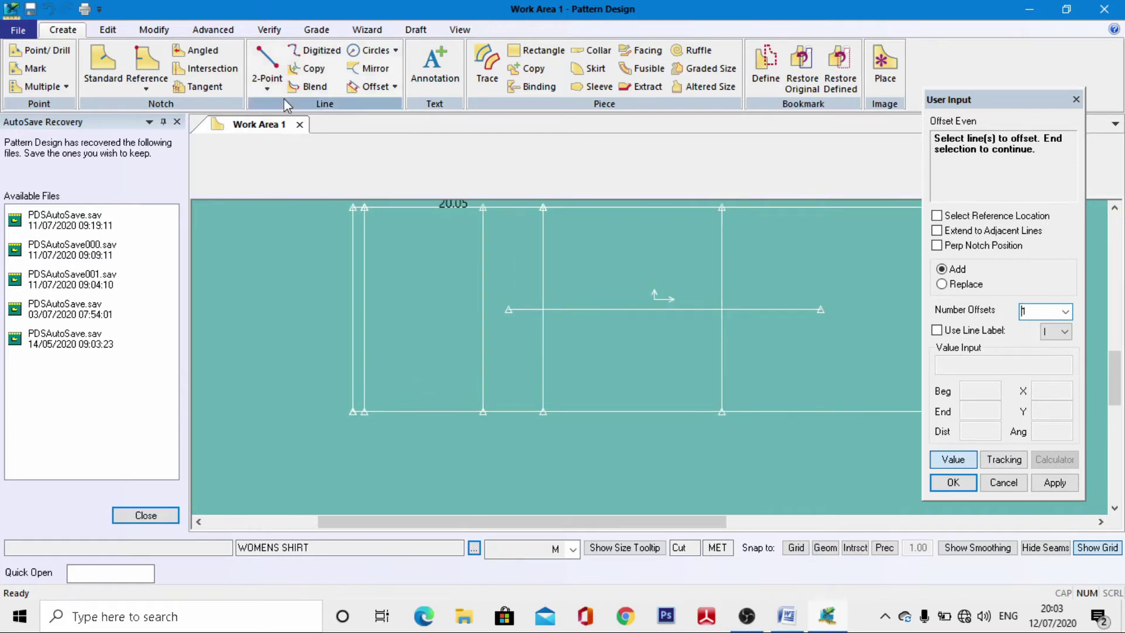
# Step: Start a 2-point line on the back neck line and look up the half across shoulder measurement (DG) in Word
pyautogui.click(267, 64)
pyautogui.scroll(1, 366, 404)
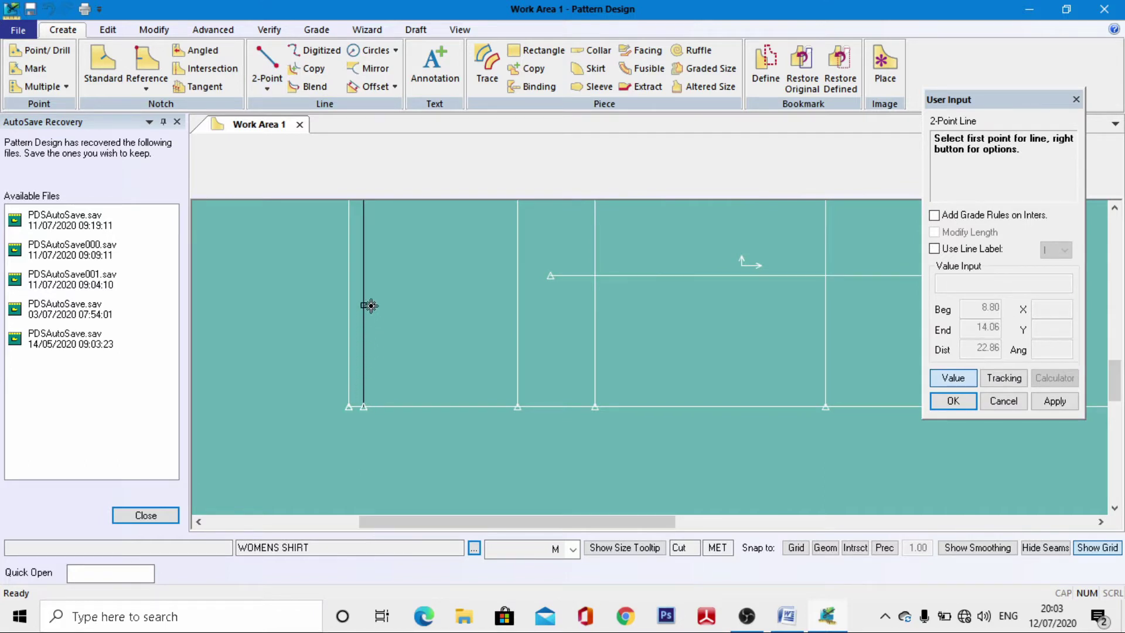
pyautogui.click(369, 426)
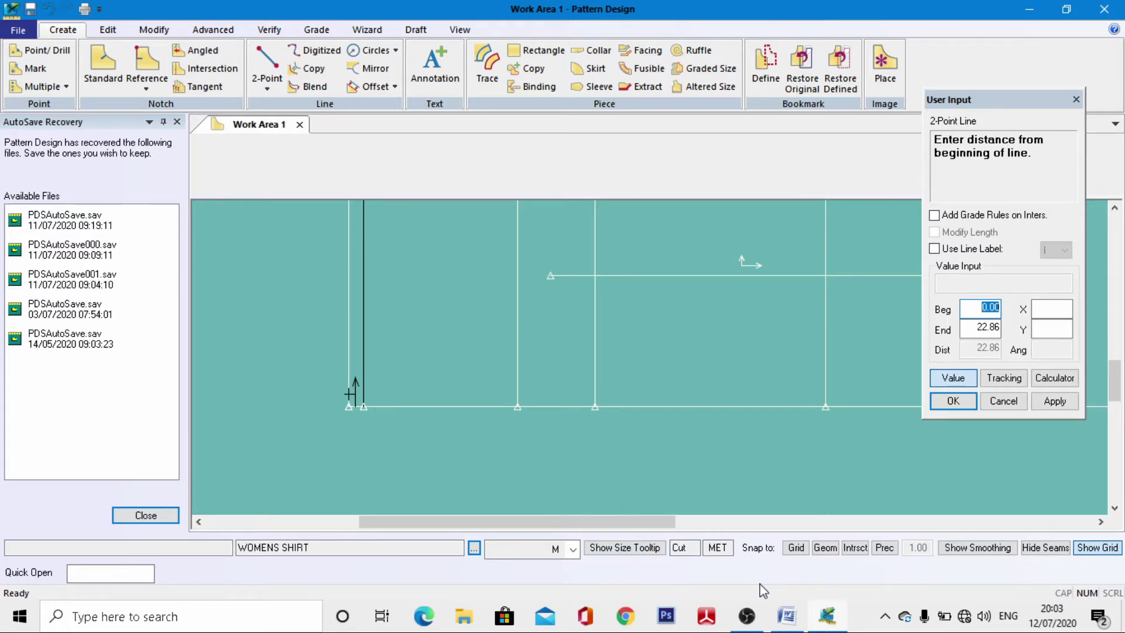
pyautogui.click(788, 617)
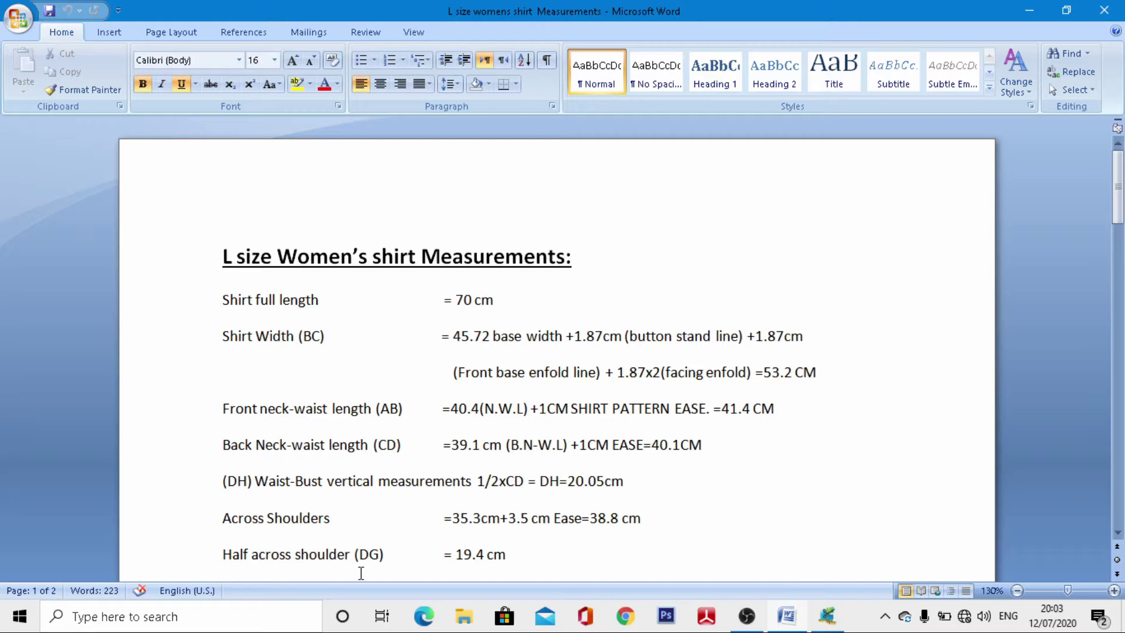
pyautogui.click(785, 620)
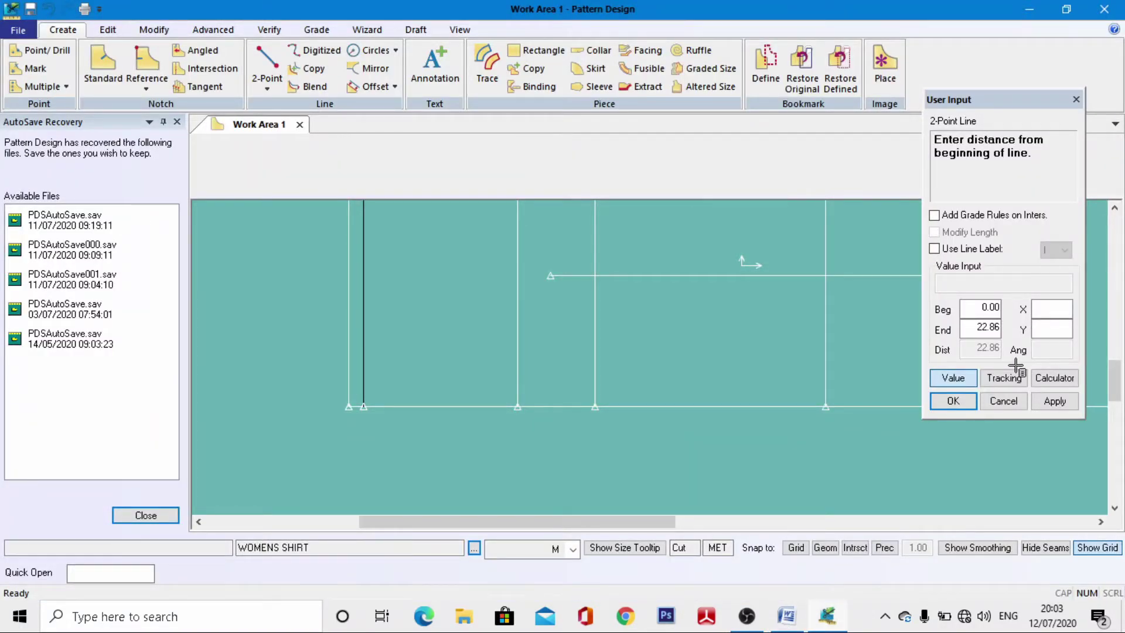
# Step: Set the line's first point at 19.4/3 cm from the lower end of the back neck line
pyautogui.click(1046, 310)
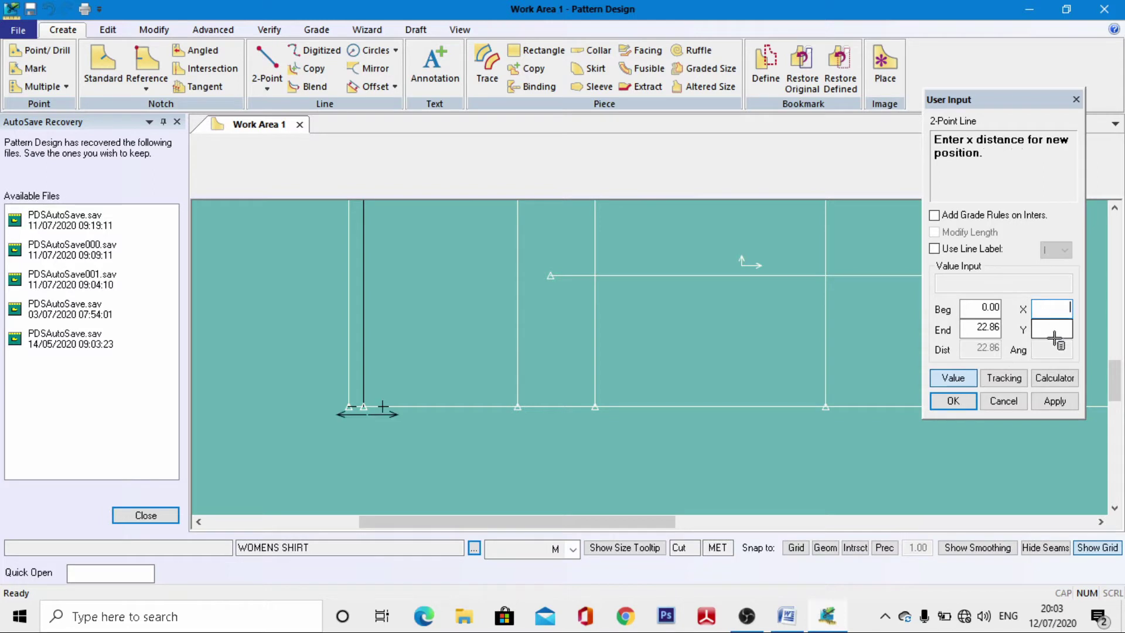
pyautogui.click(976, 328)
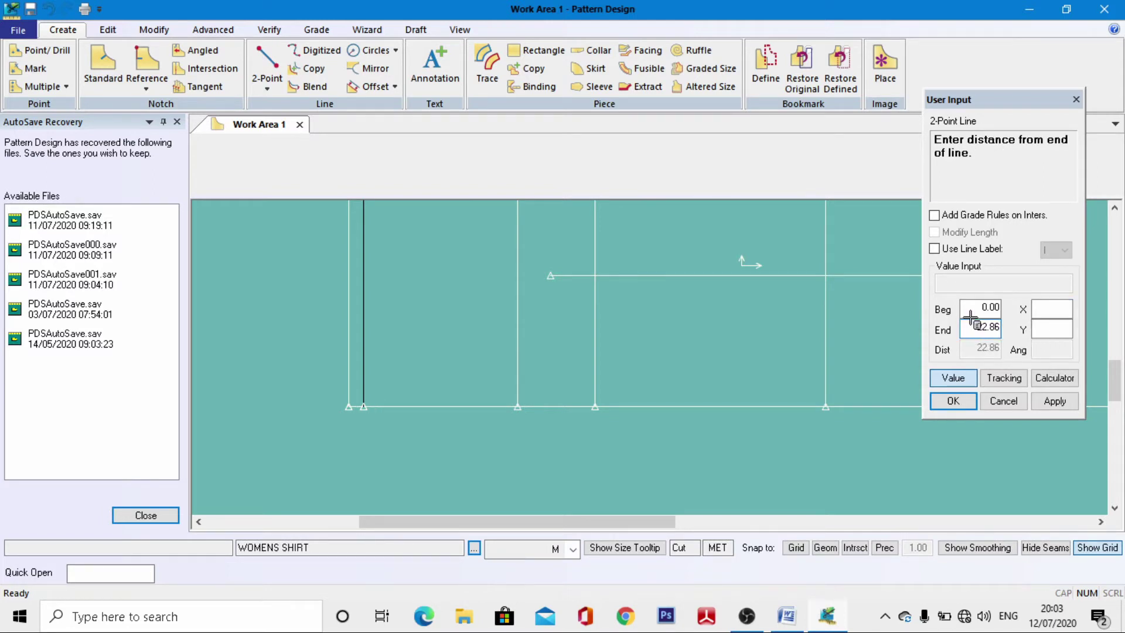
pyautogui.click(975, 310)
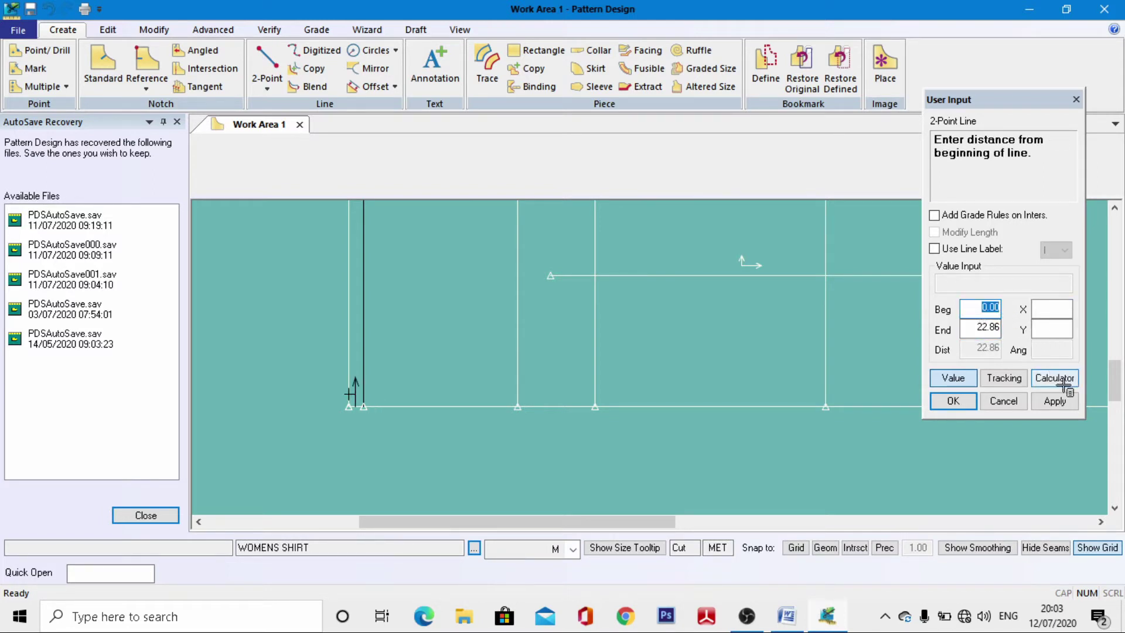
pyautogui.click(1046, 380)
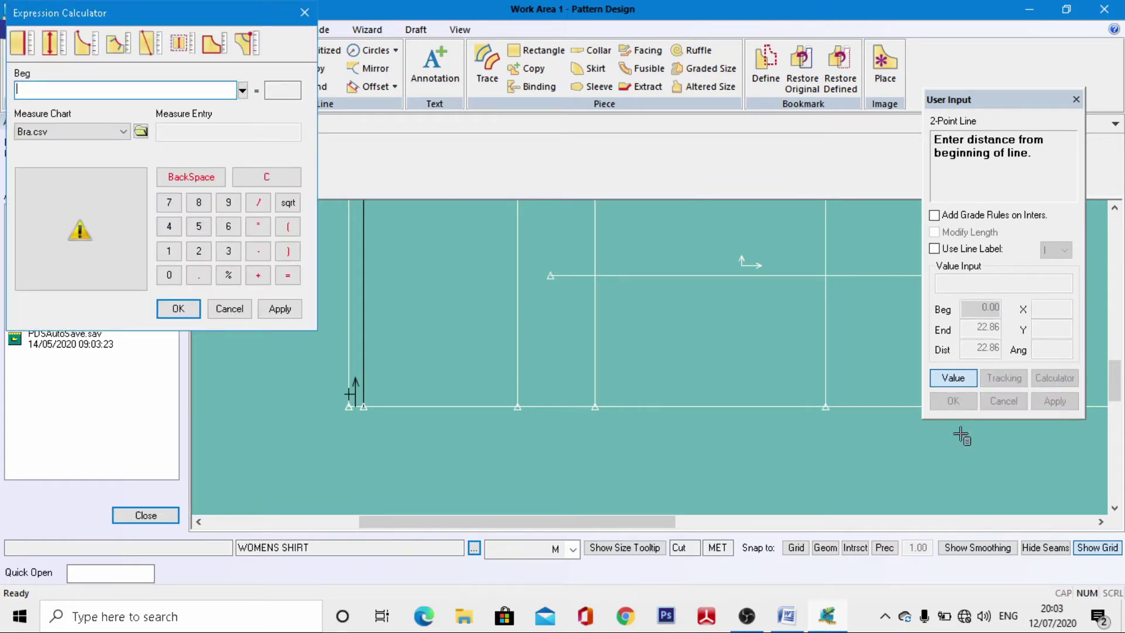
pyautogui.click(784, 617)
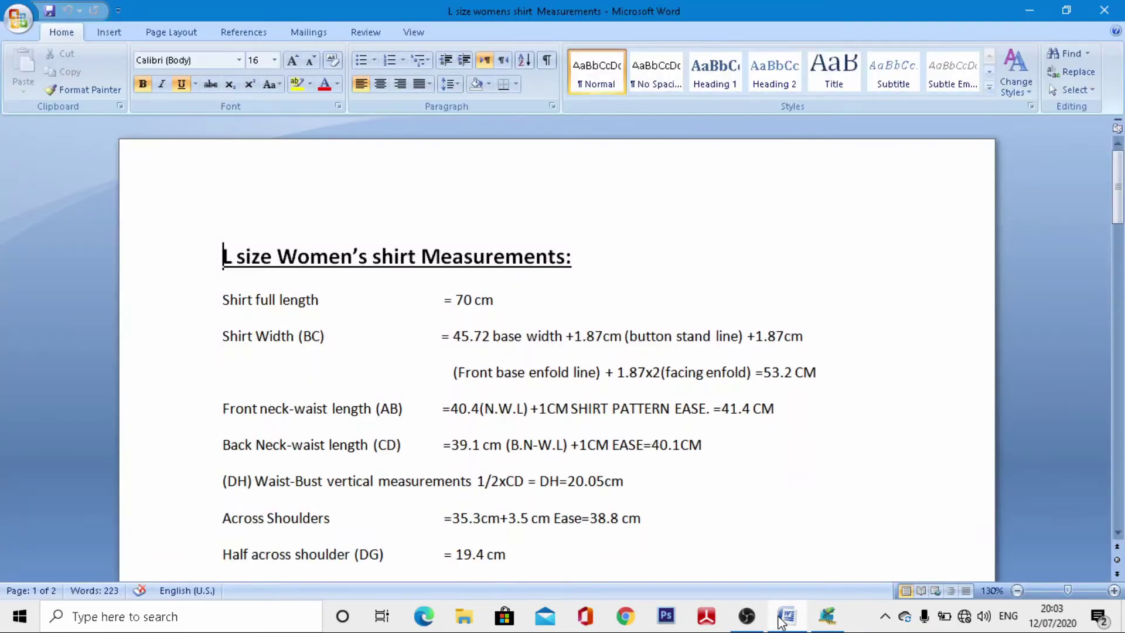
pyautogui.click(783, 617)
pyautogui.click(169, 251)
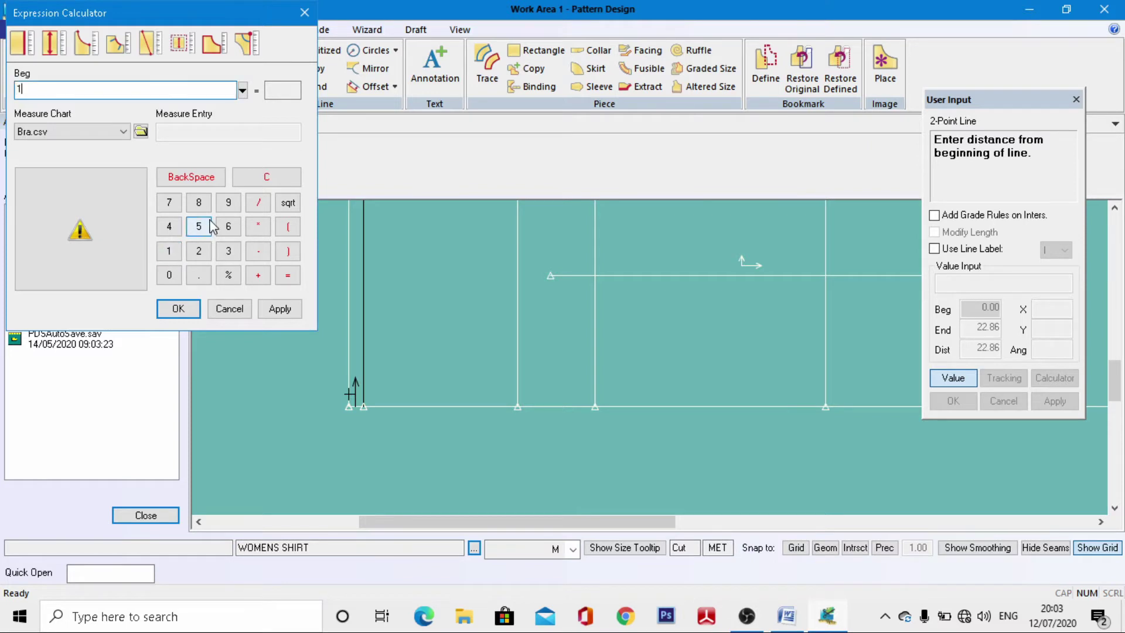
pyautogui.click(229, 202)
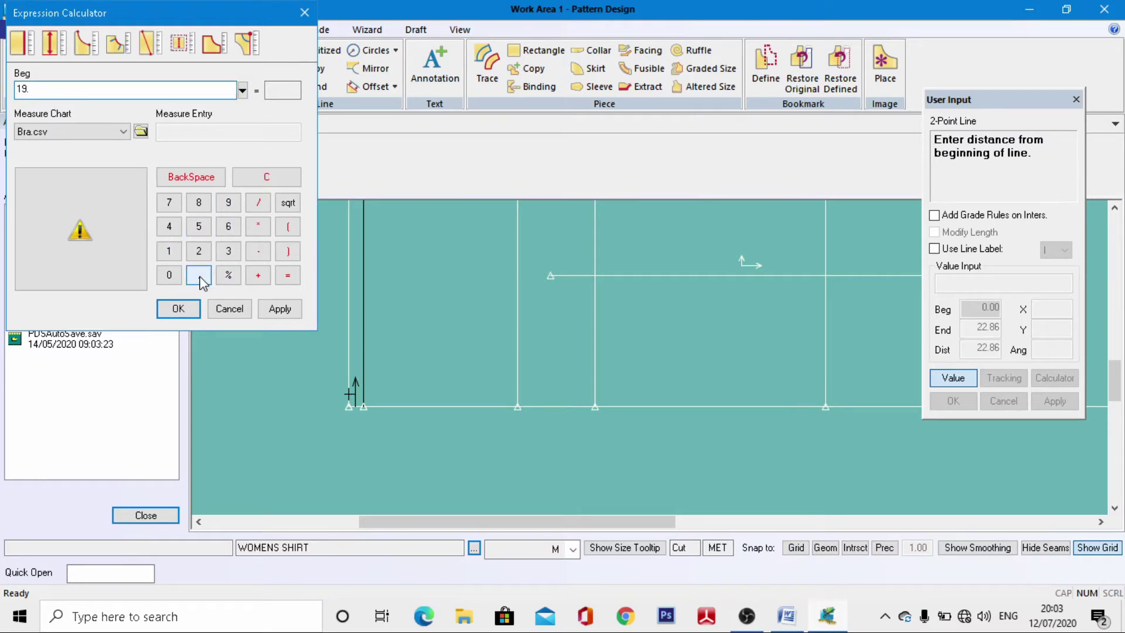
pyautogui.click(169, 226)
pyautogui.click(259, 202)
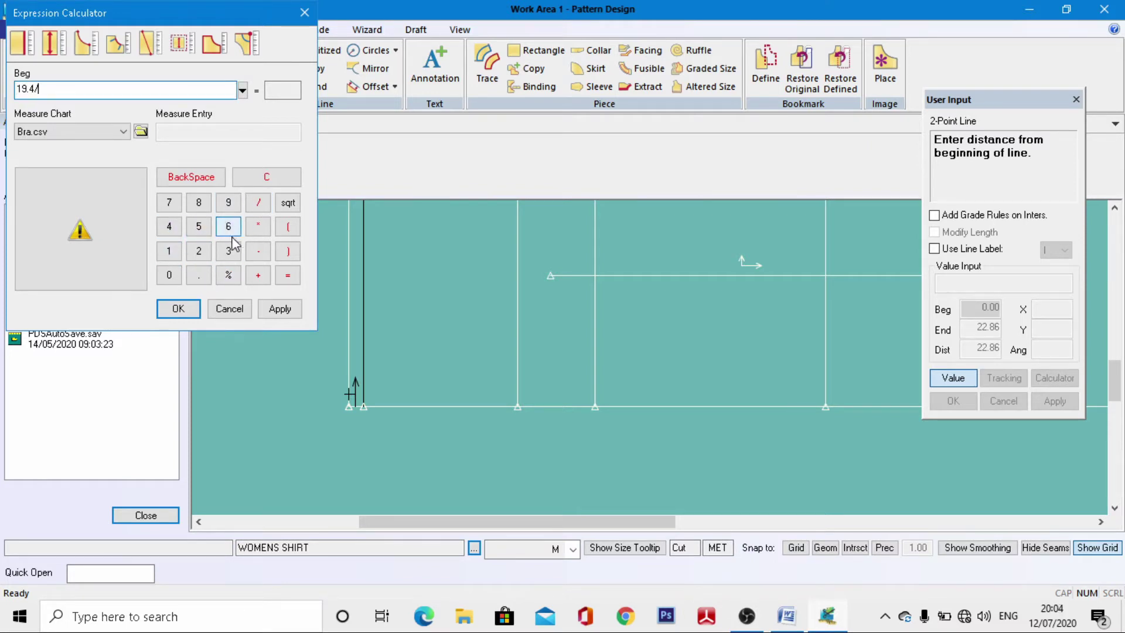
pyautogui.click(228, 250)
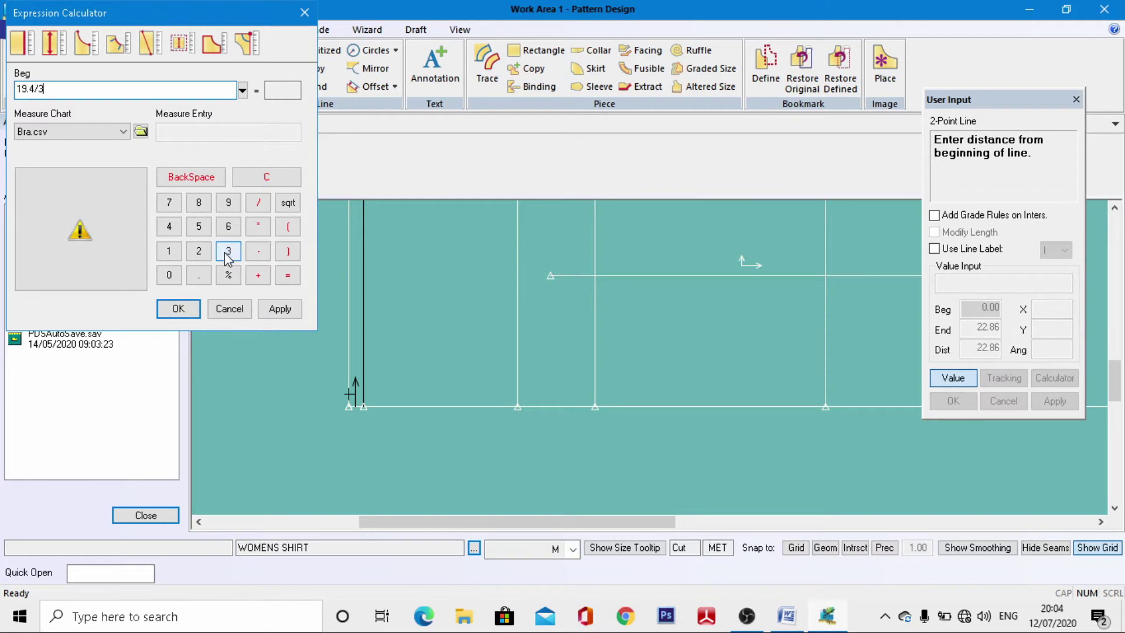
pyautogui.click(178, 309)
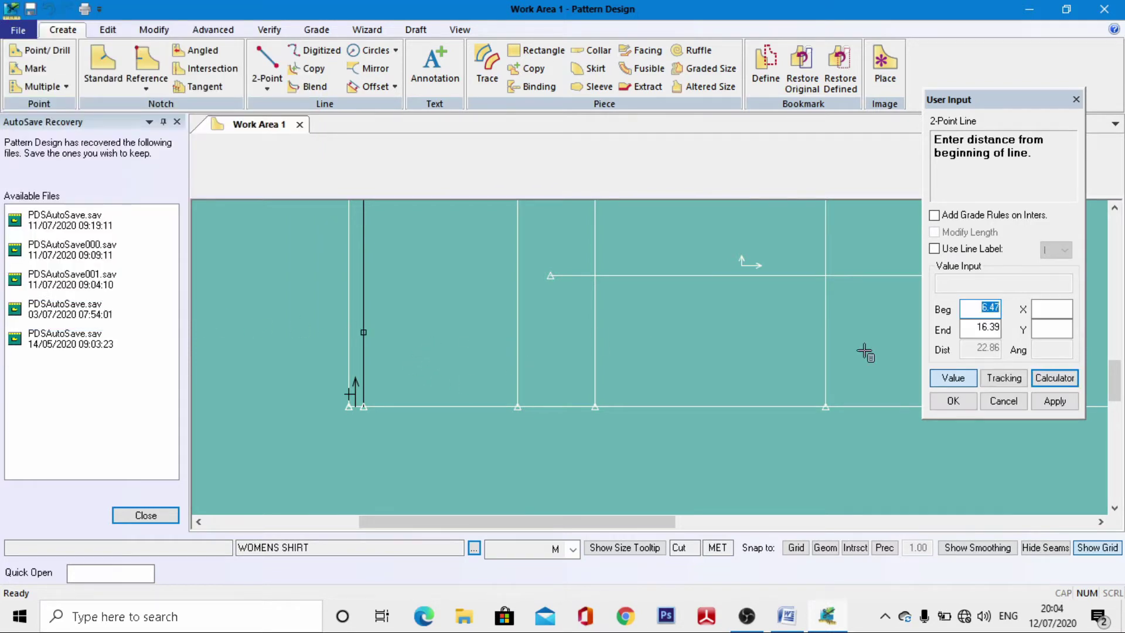
pyautogui.click(955, 379)
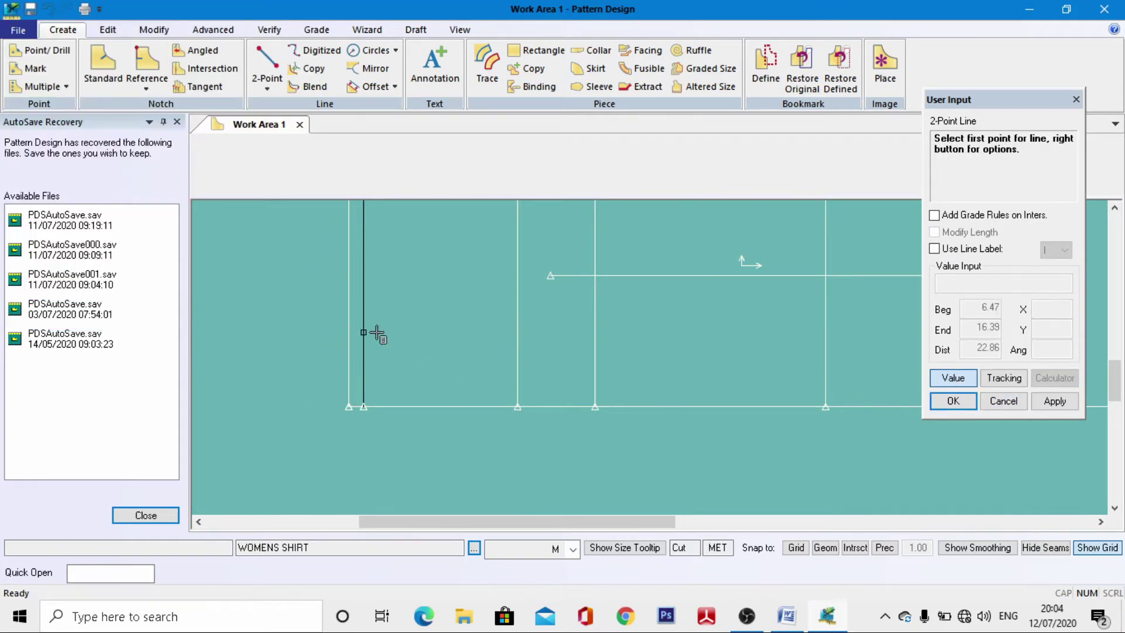
# Step: Draw a horizontal line 2.5 cm long from that point outward past the rectangle's neck edge and end the 2-Point Line command
pyautogui.click(370, 349)
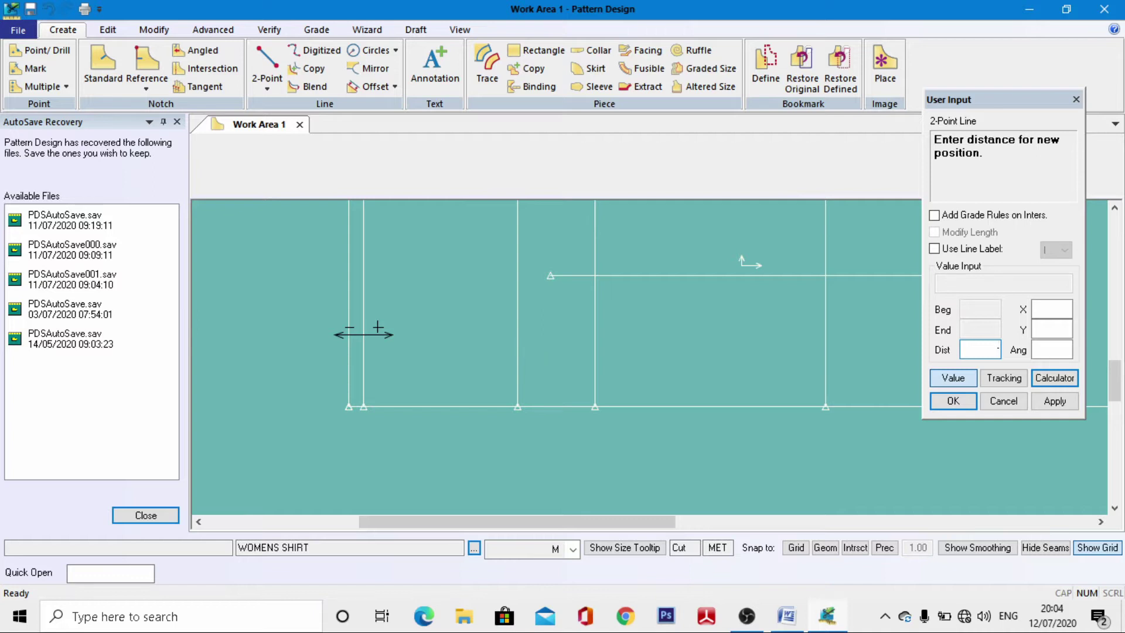
pyautogui.write('.5')
pyautogui.press('Return')
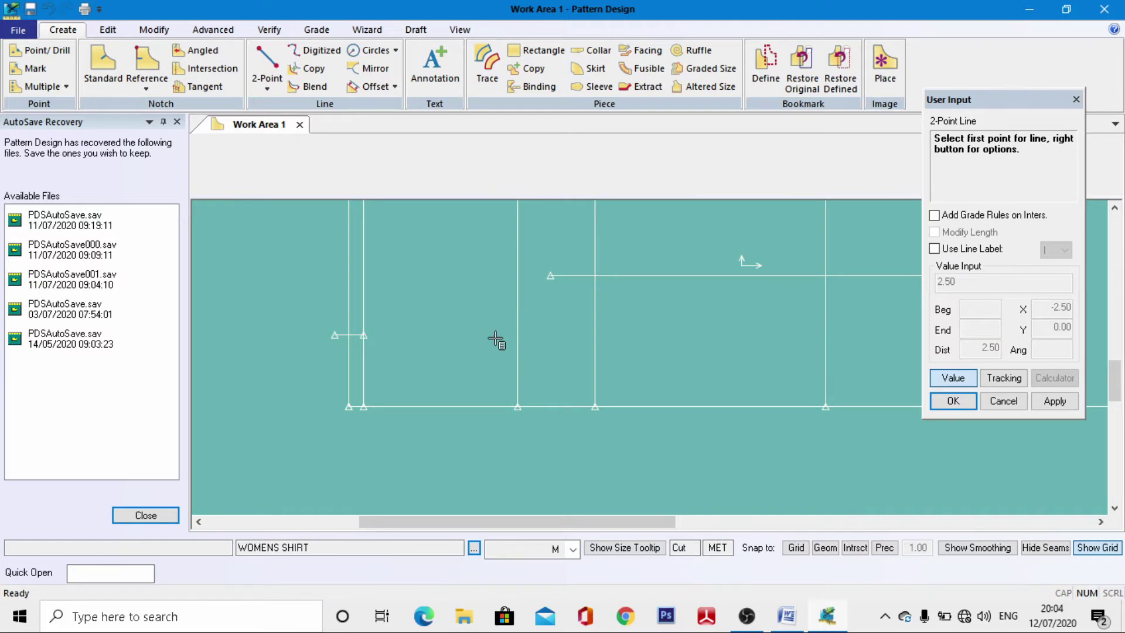
pyautogui.rightClick(385, 322)
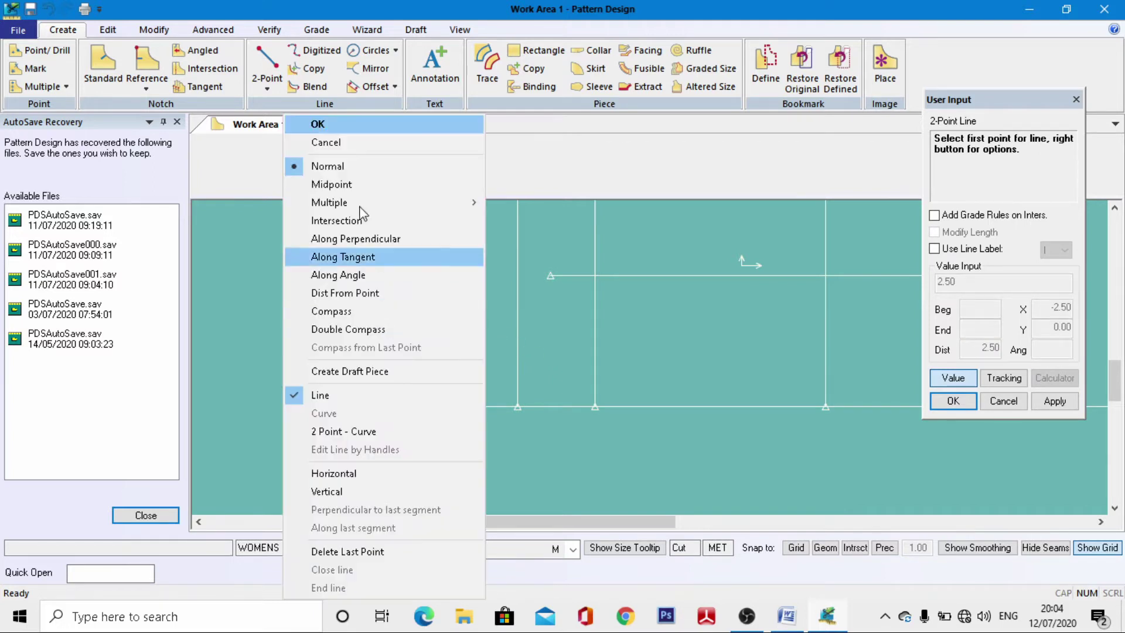
pyautogui.click(334, 124)
# Step: Split the short 2.5 cm horizontal line where it crosses the rectangle's neck edge and end the Split command
pyautogui.scroll(3, 352, 358)
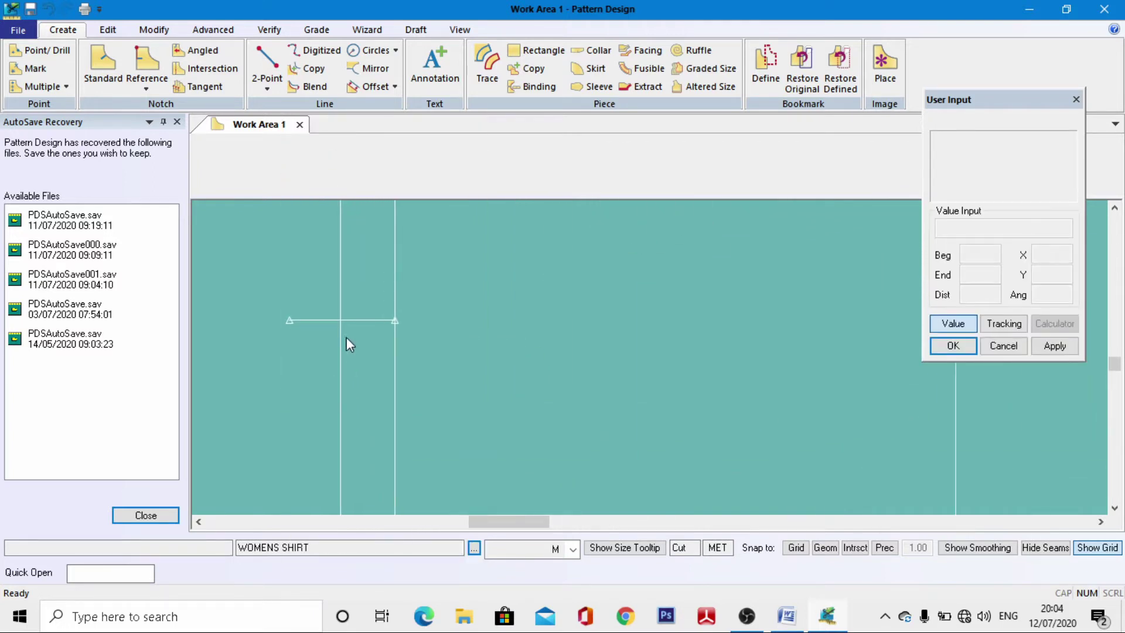
pyautogui.click(459, 30)
pyautogui.click(196, 67)
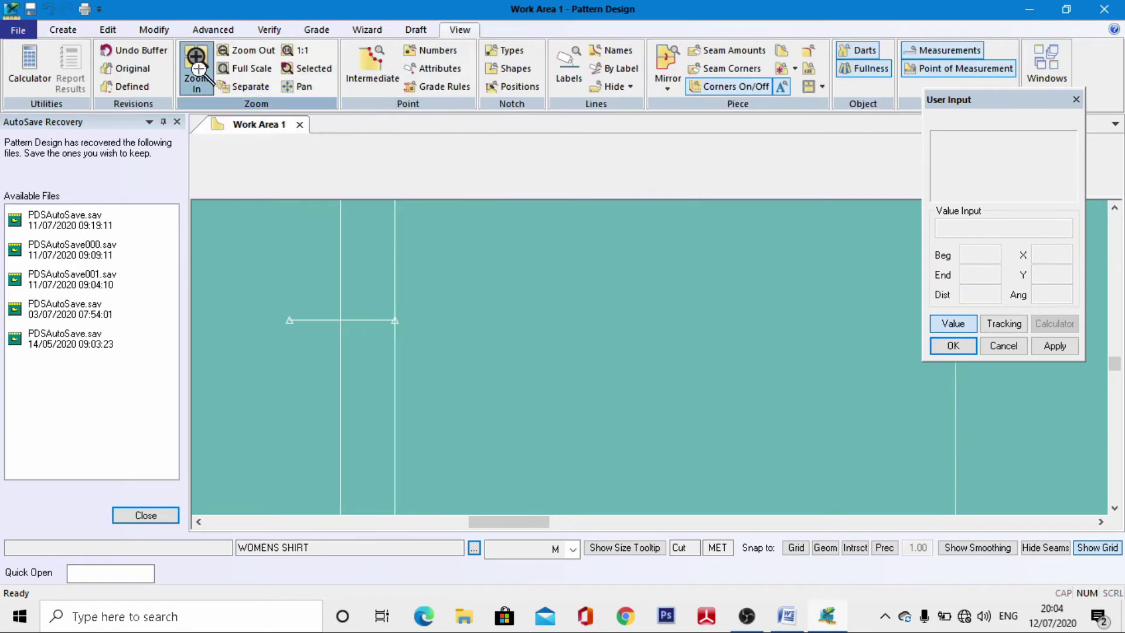
pyautogui.scroll(1, 340, 344)
pyautogui.click(335, 294)
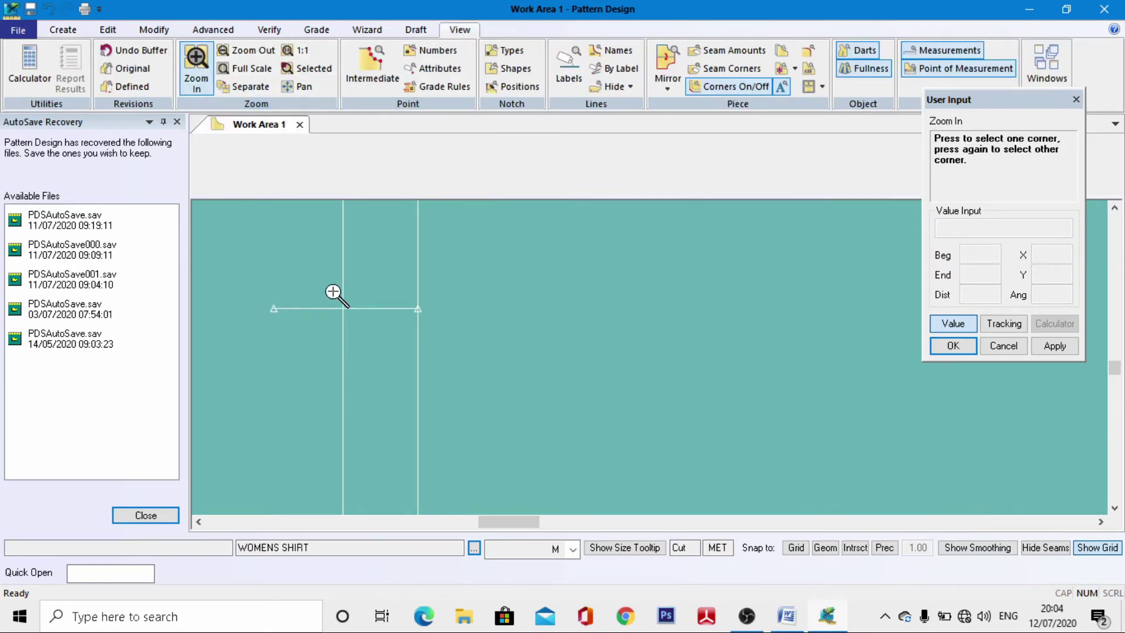
pyautogui.click(353, 320)
pyautogui.scroll(1, 632, 347)
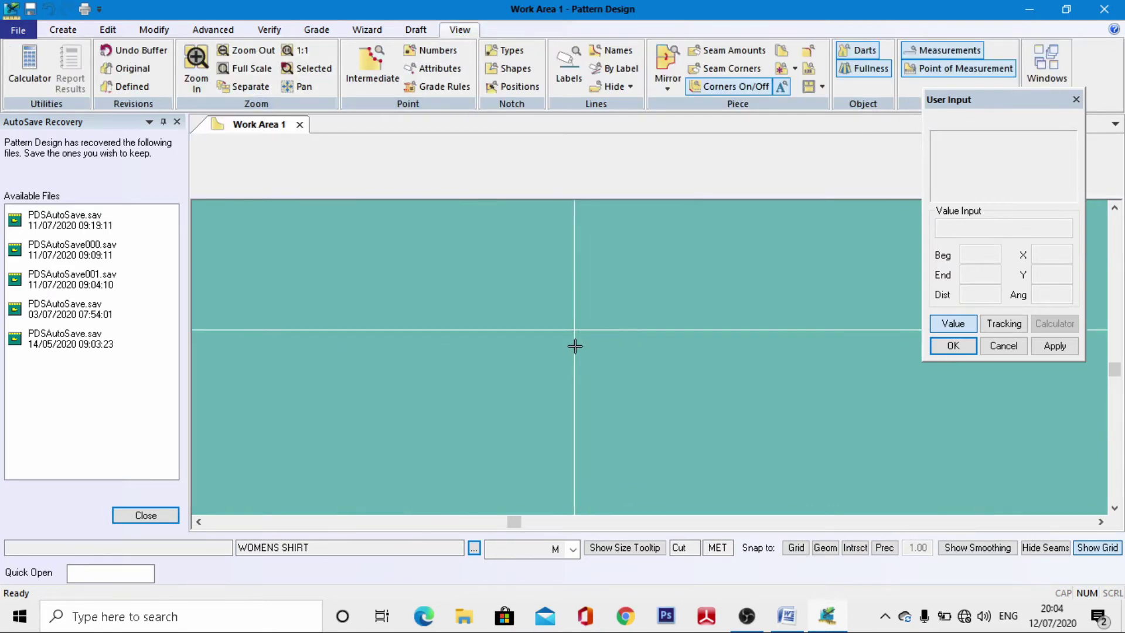
pyautogui.click(154, 30)
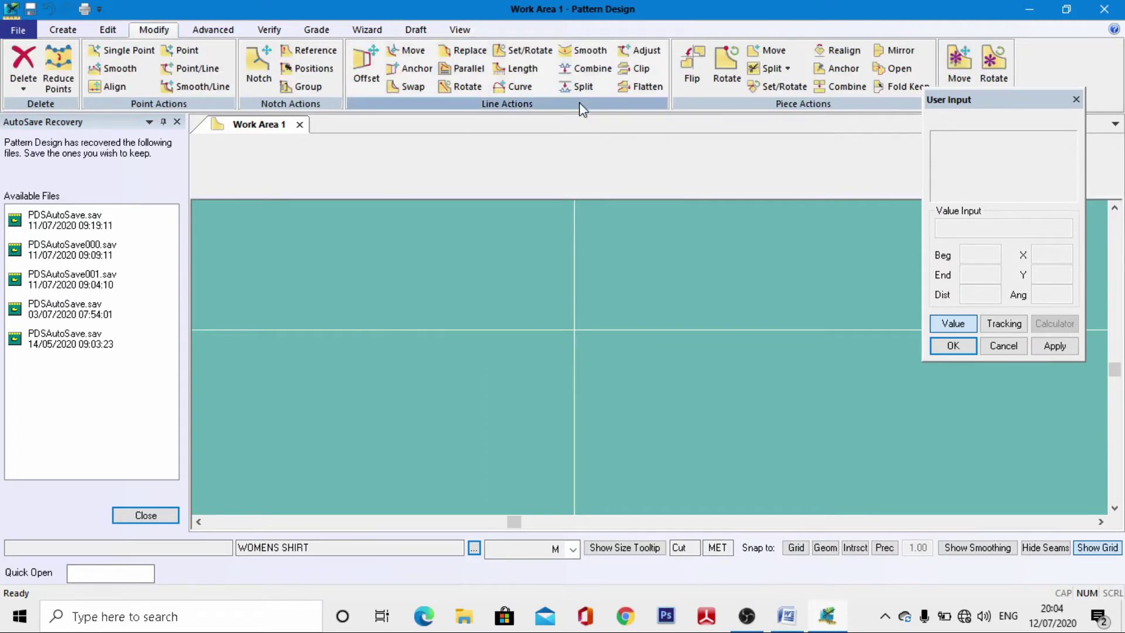
pyautogui.click(578, 87)
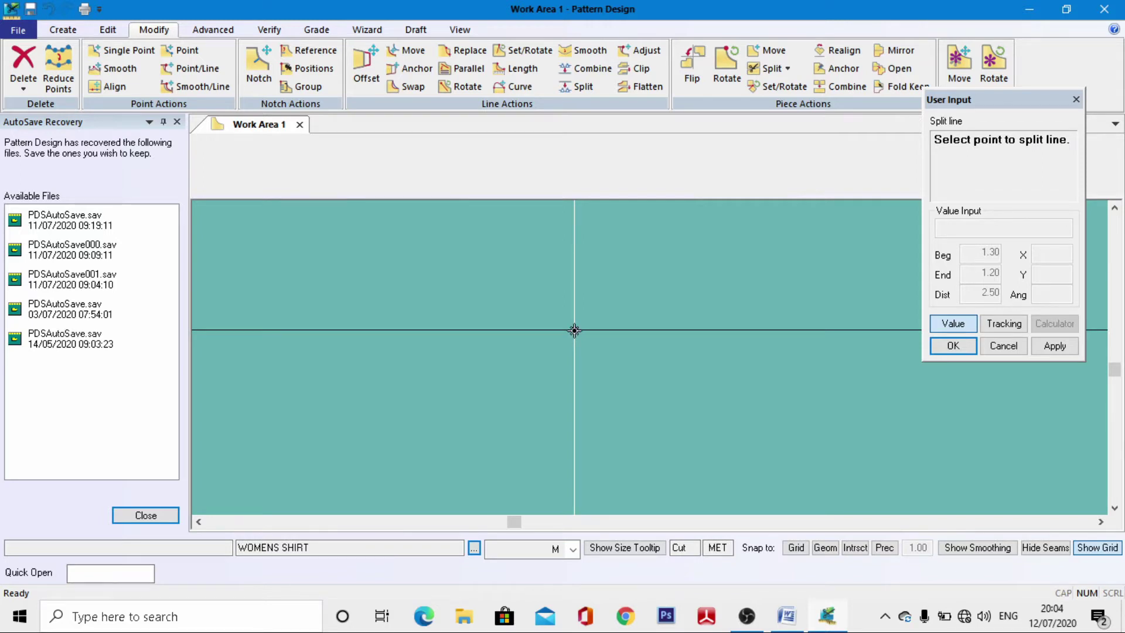
pyautogui.rightClick(567, 274)
pyautogui.click(489, 287)
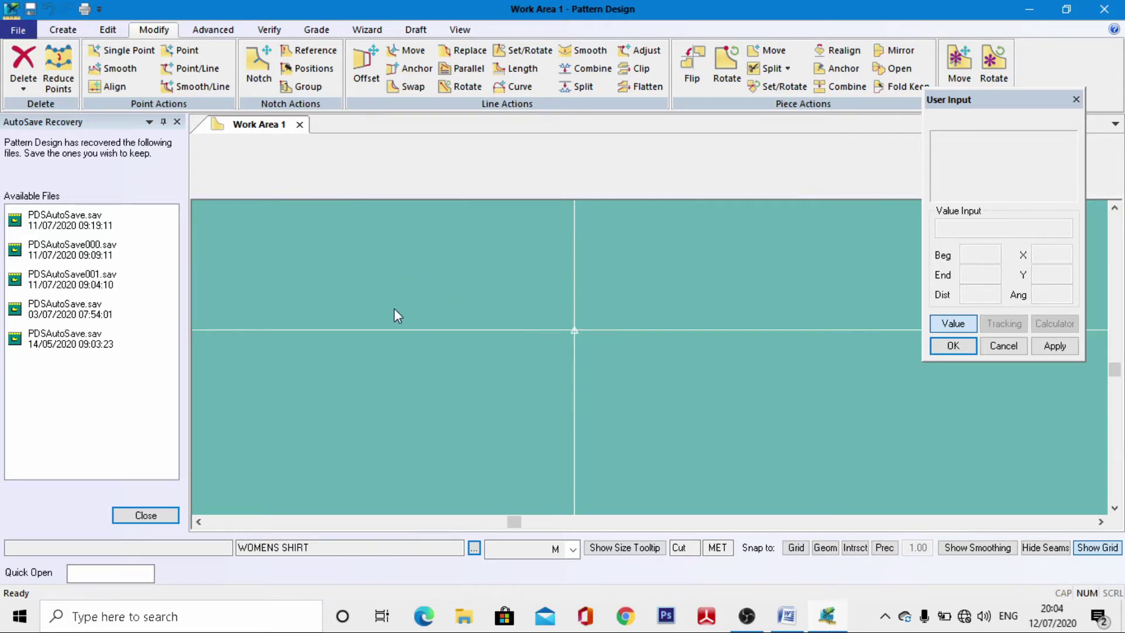
# Step: Move the inner end point of the split line along the line to 19.4/3 cm from the line's end
pyautogui.scroll(-4, 421, 316)
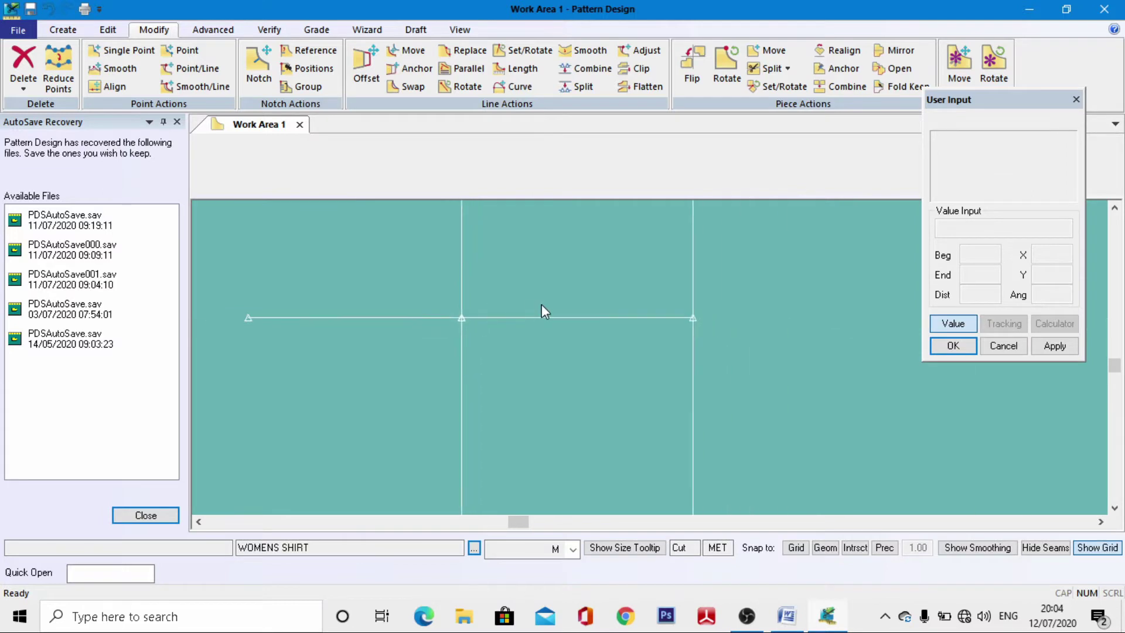
pyautogui.scroll(-1, 469, 299)
pyautogui.scroll(1, 579, 333)
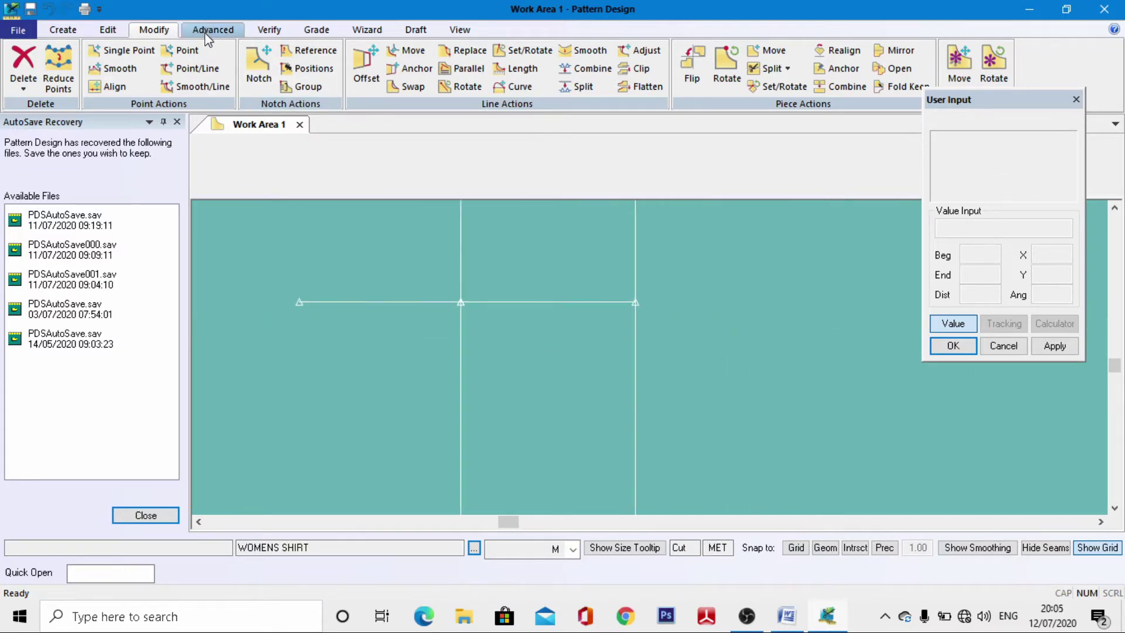
pyautogui.click(200, 68)
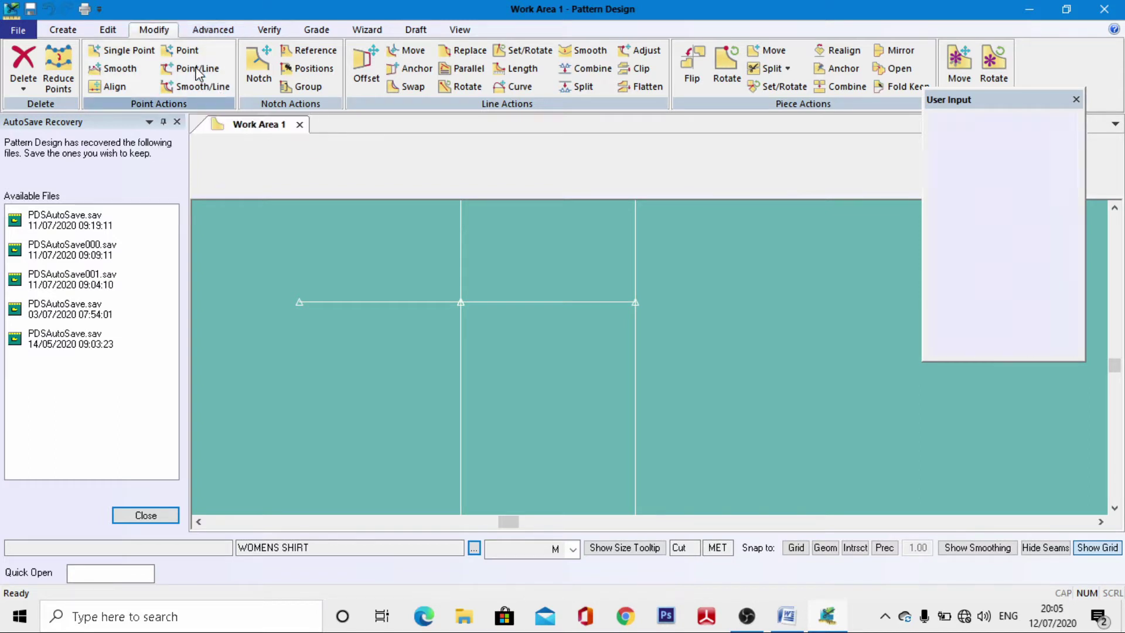
pyautogui.click(634, 304)
pyautogui.click(954, 397)
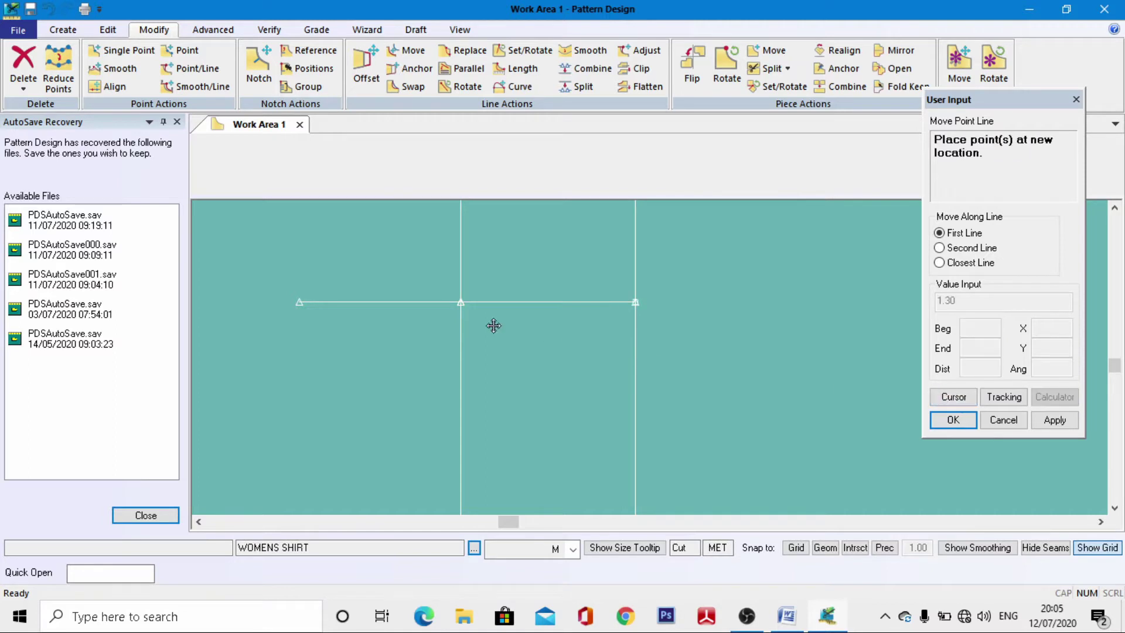
pyautogui.click(950, 401)
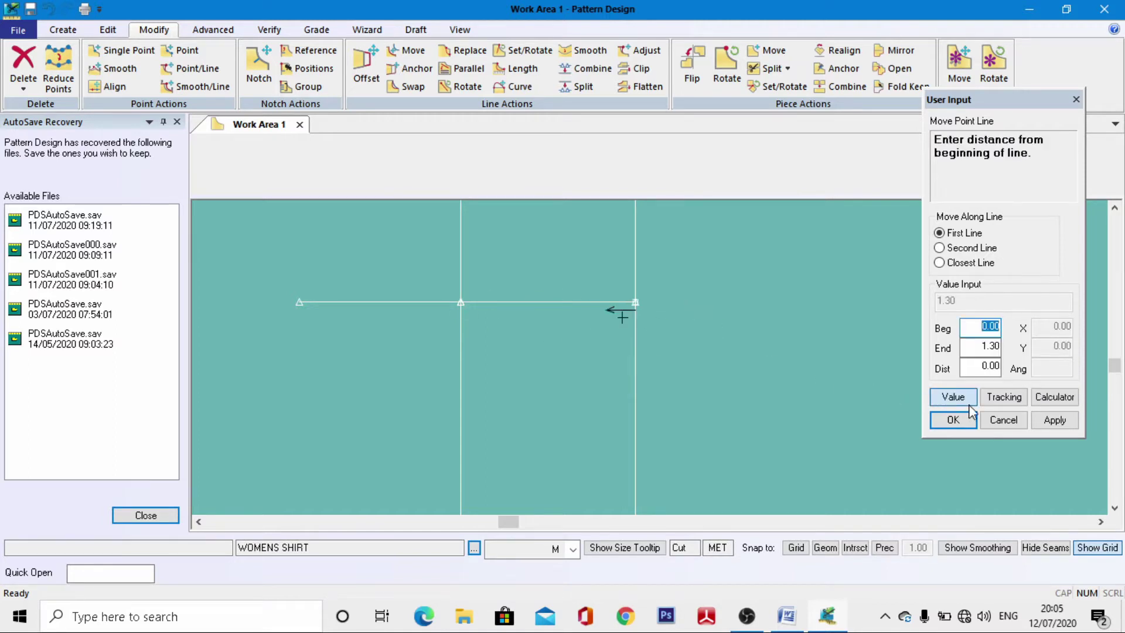
pyautogui.press('Tab')
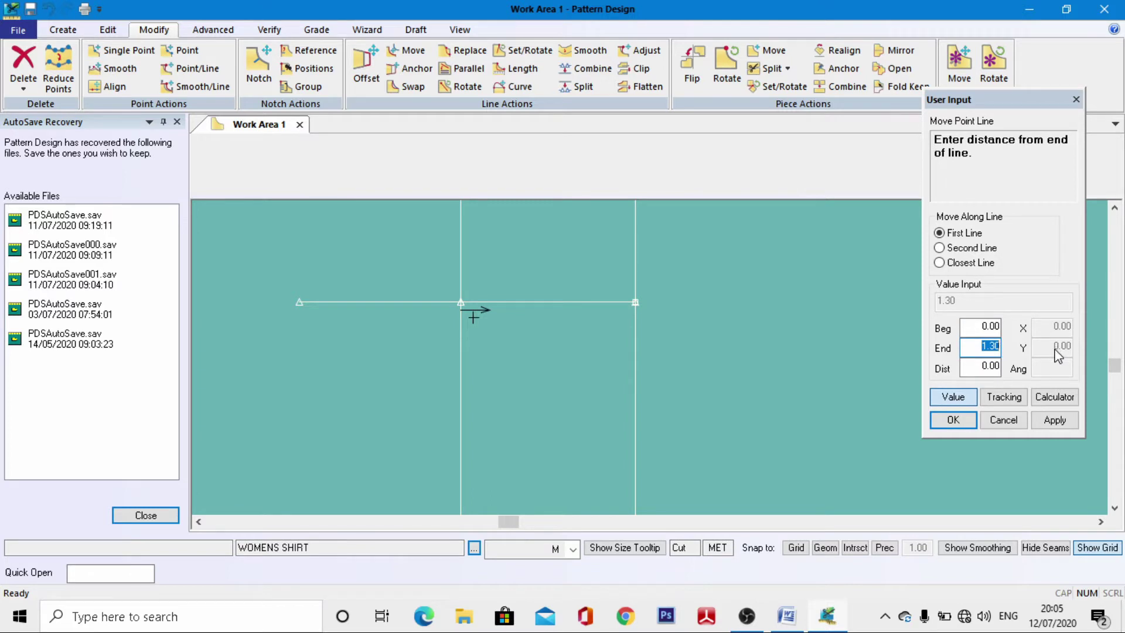
pyautogui.click(1051, 399)
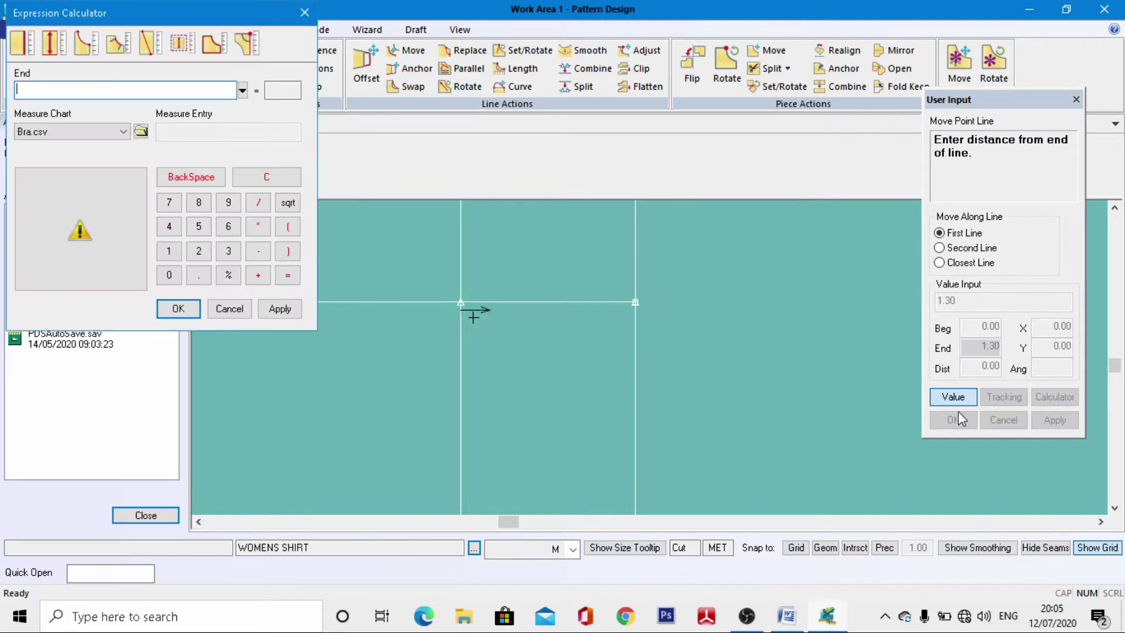
pyautogui.click(175, 254)
pyautogui.click(228, 202)
pyautogui.click(168, 226)
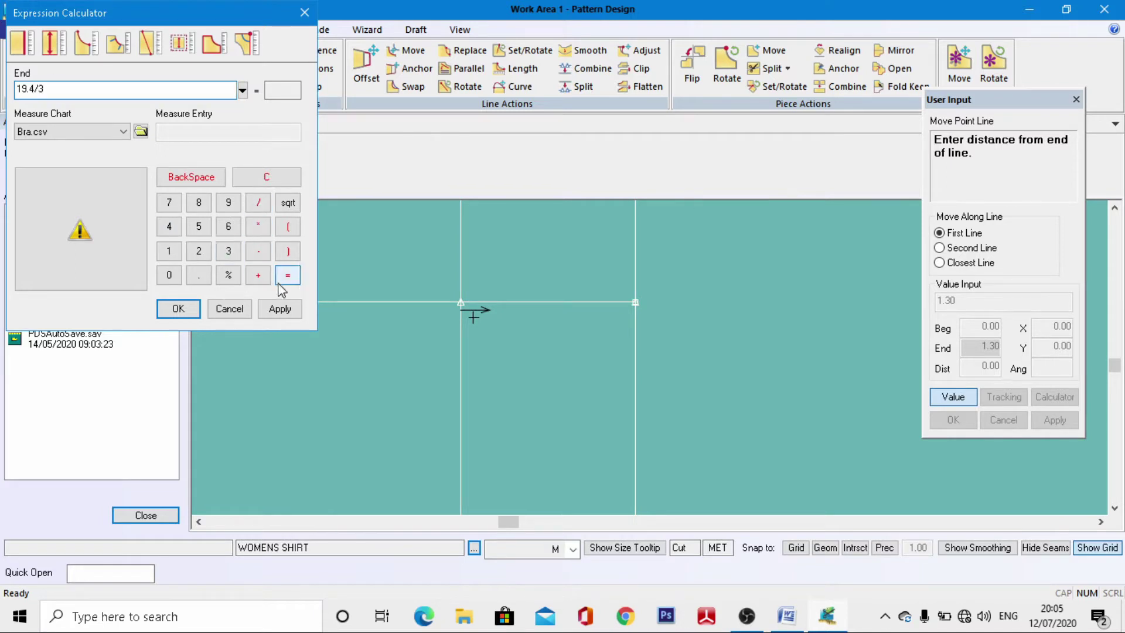
pyautogui.click(281, 308)
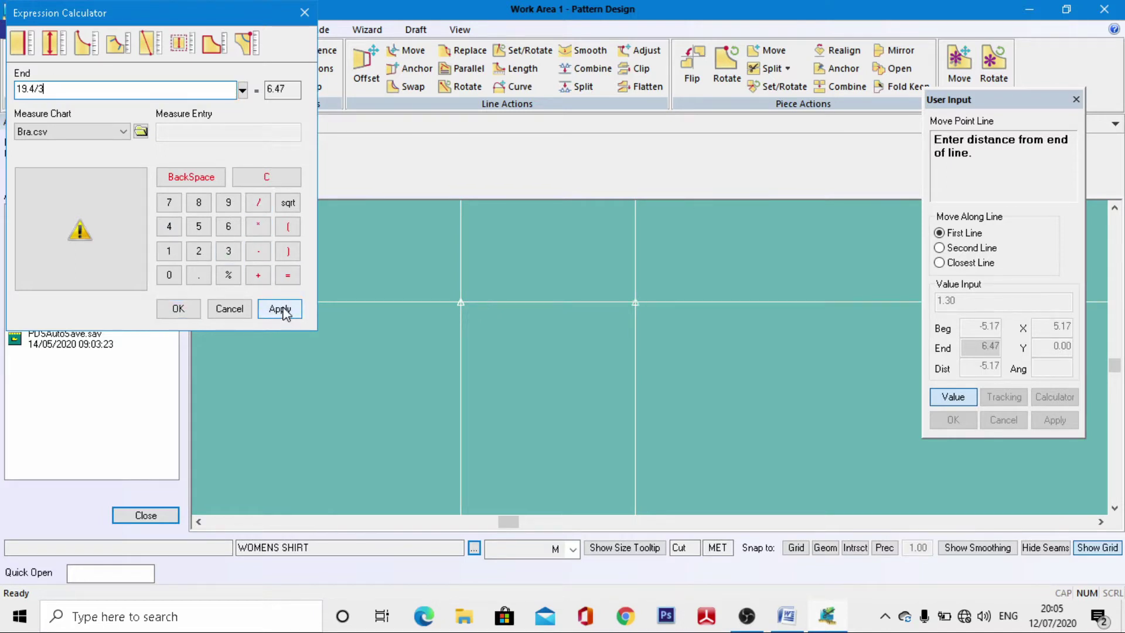
# Step: Increase the moved point's distance from the line's end to 19.4/3+1 cm and finish the Move Point Line command
pyautogui.click(258, 274)
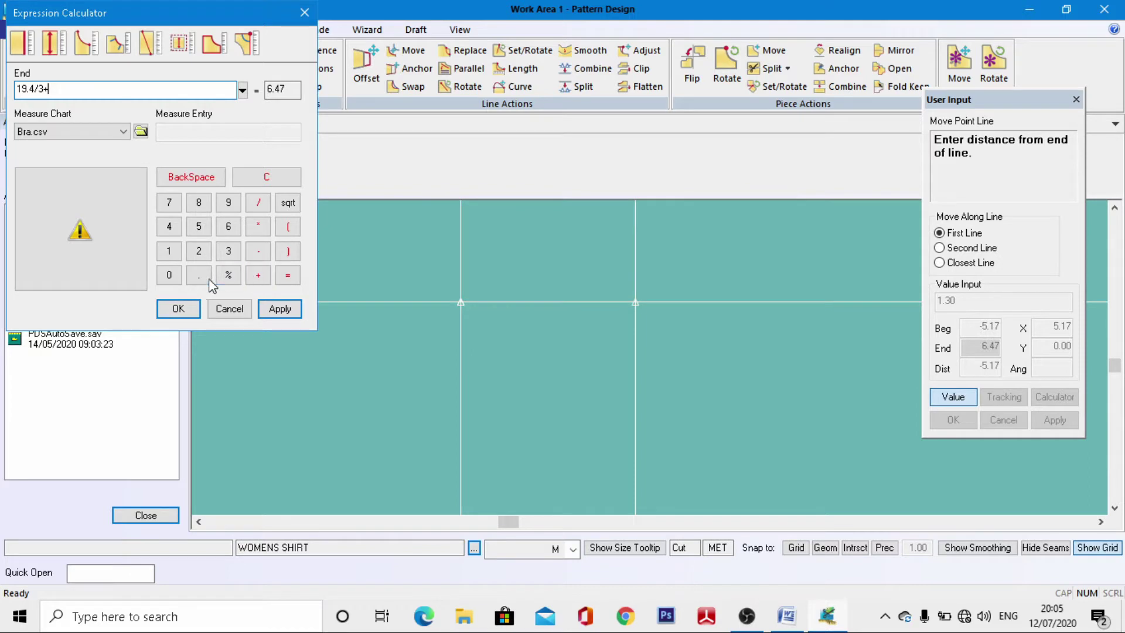
pyautogui.click(169, 251)
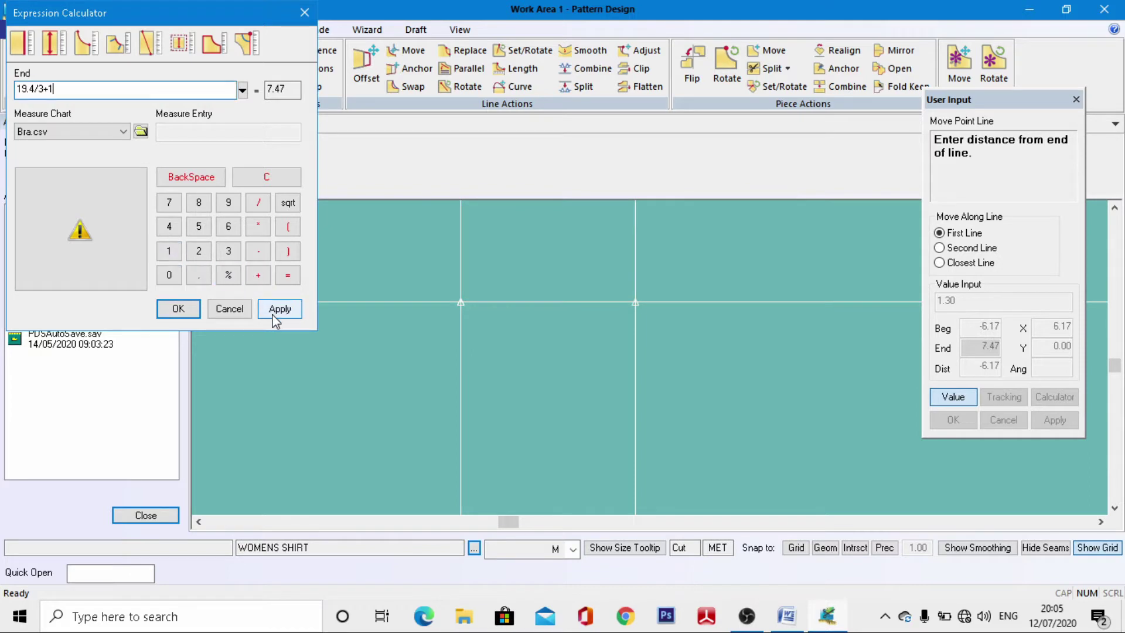
pyautogui.click(177, 308)
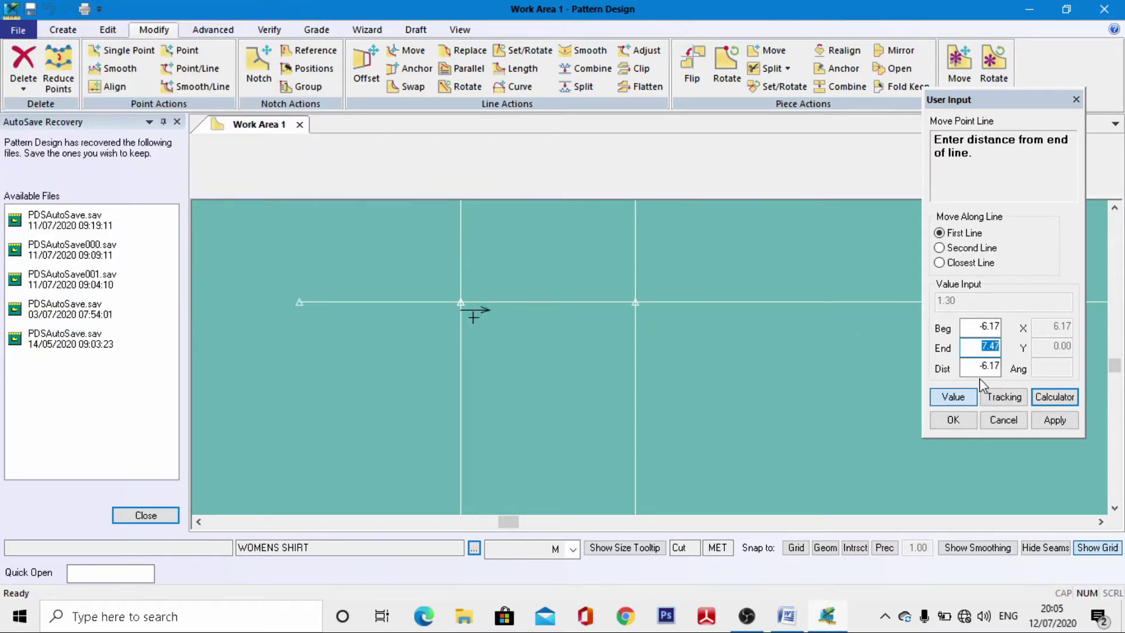
pyautogui.click(953, 419)
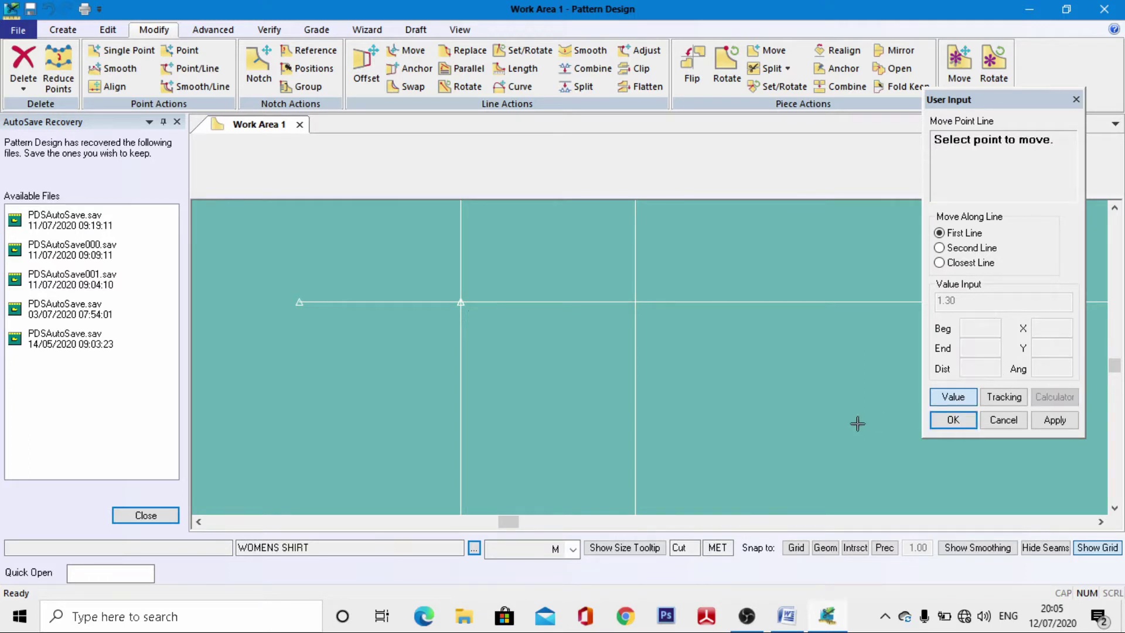
pyautogui.scroll(-5, 552, 309)
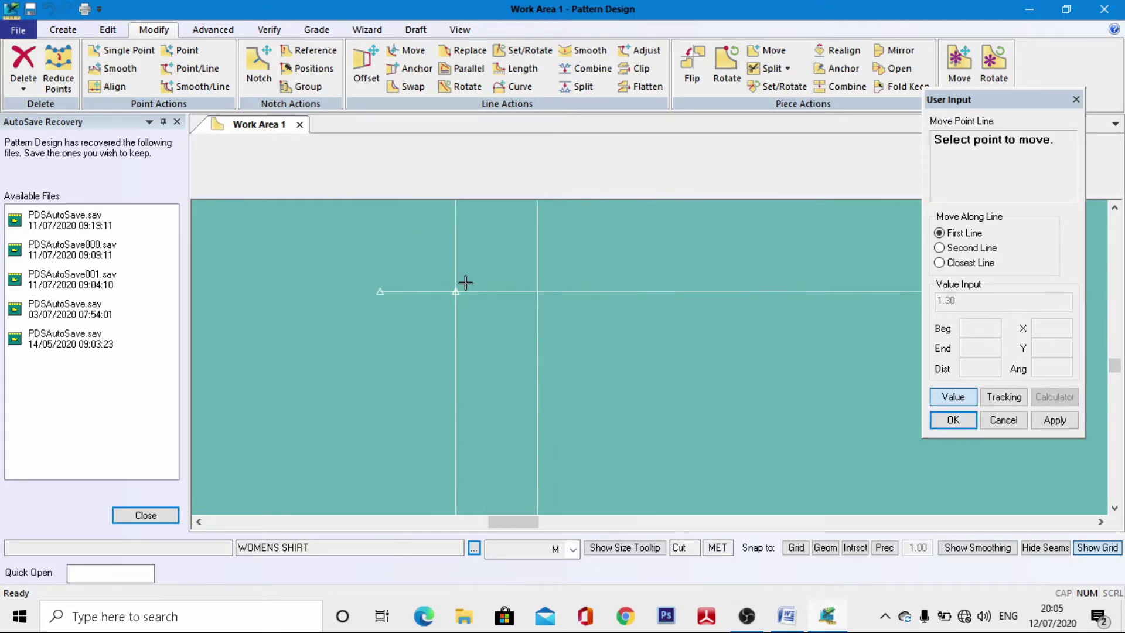
pyautogui.scroll(-3, 527, 308)
pyautogui.rightClick(634, 293)
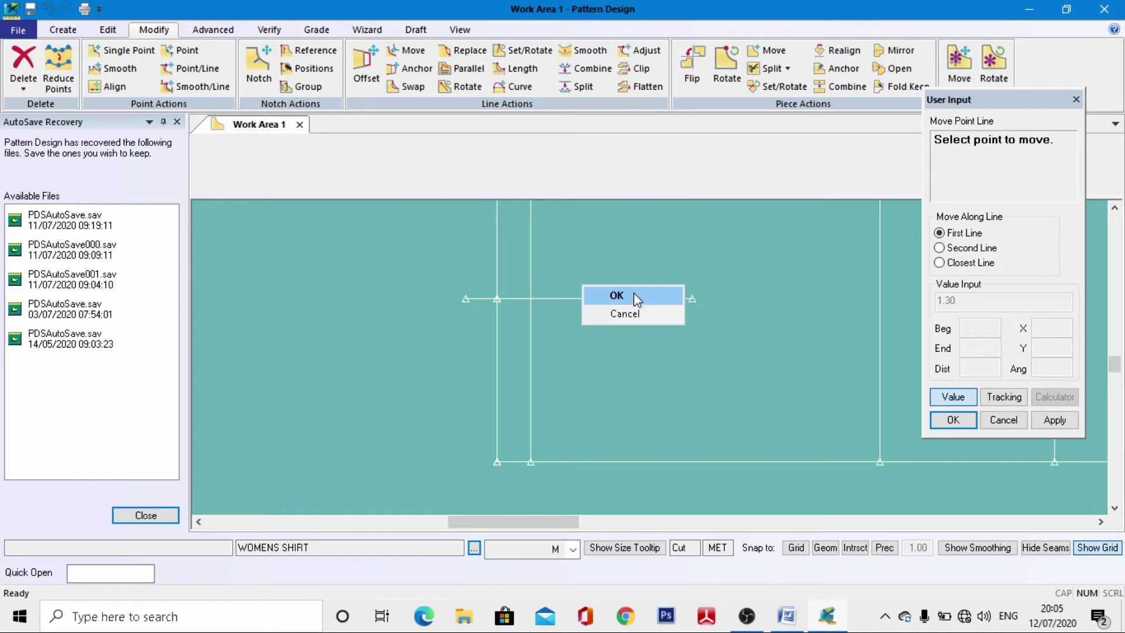
pyautogui.click(634, 293)
pyautogui.click(663, 299)
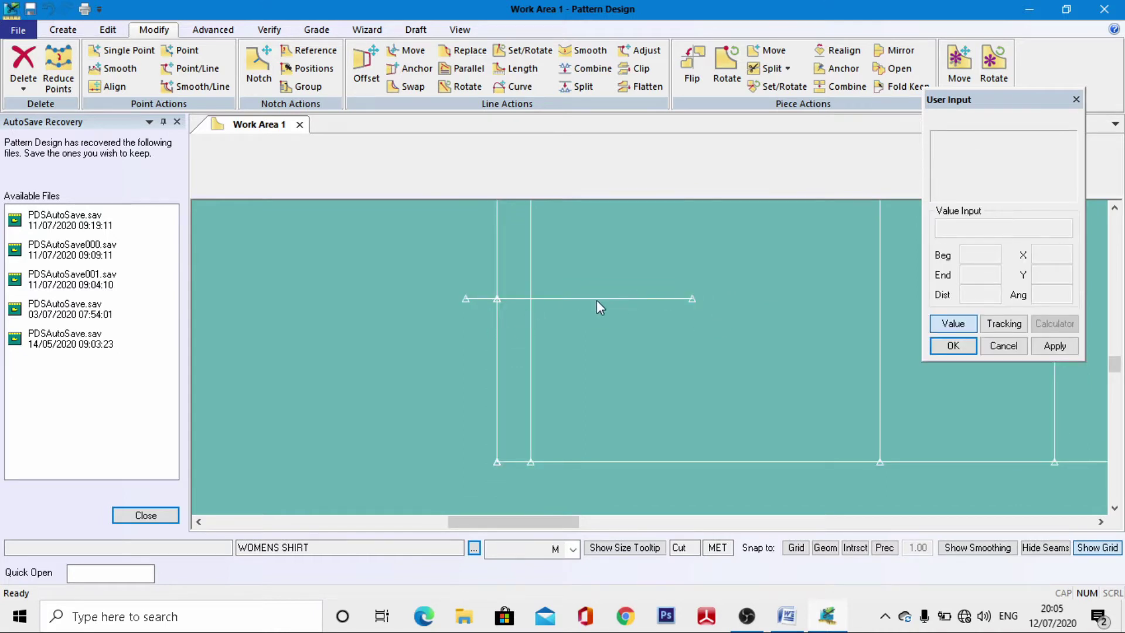
# Step: Draw a vertical 2-point line from the extended line's inner end down to the rectangle's lower edge and end the command
pyautogui.scroll(-3, 418, 296)
pyautogui.scroll(-3, 365, 270)
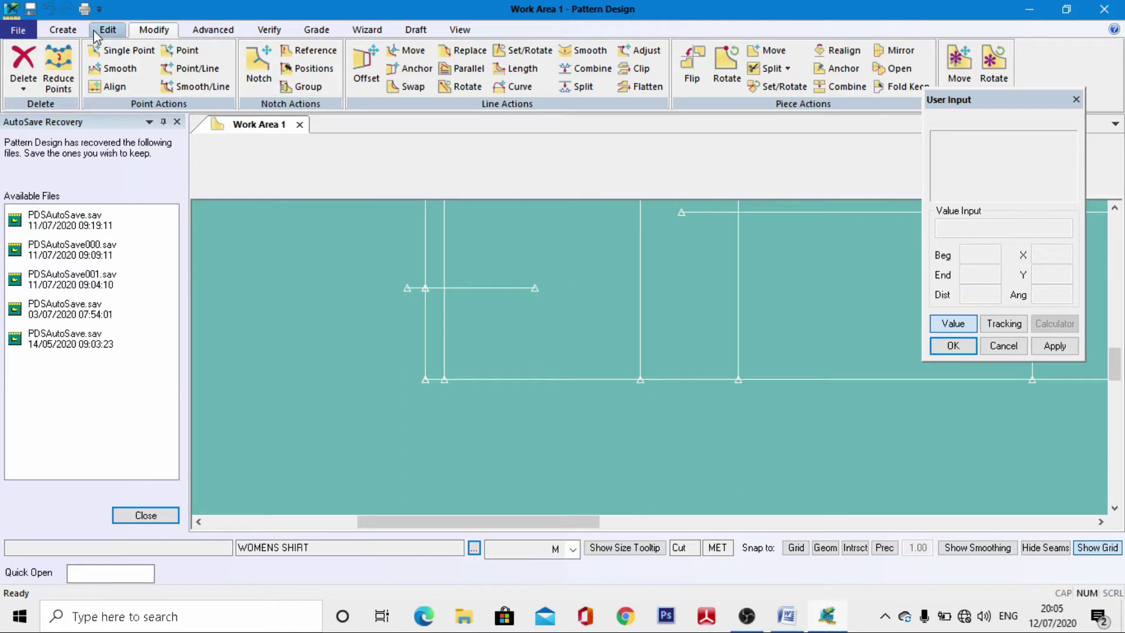
pyautogui.click(63, 29)
pyautogui.click(283, 81)
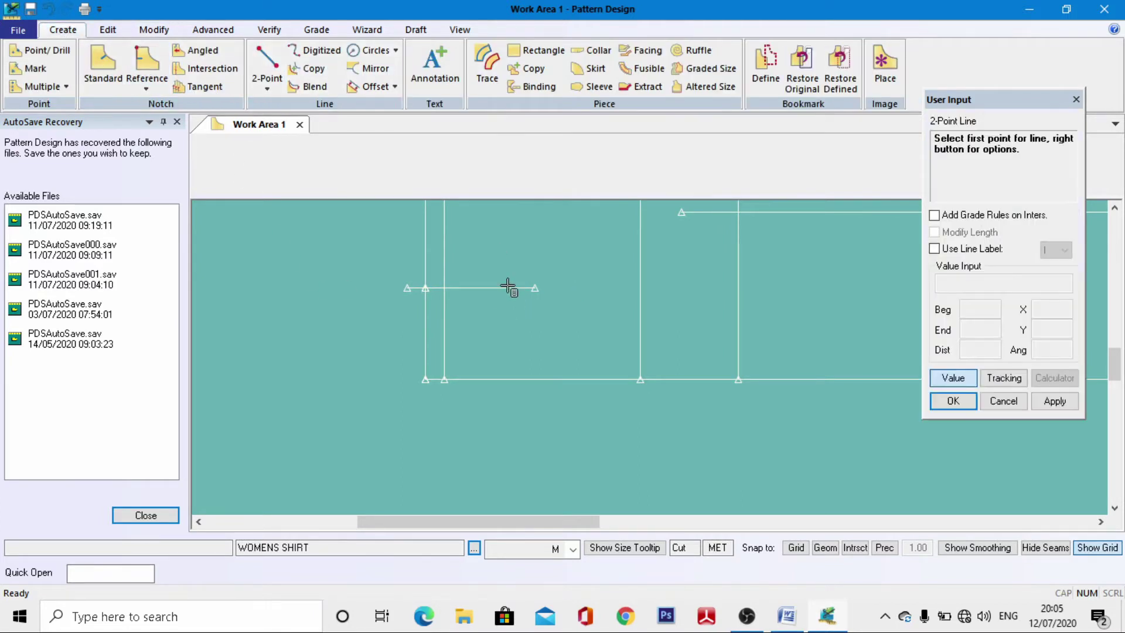
pyautogui.click(535, 293)
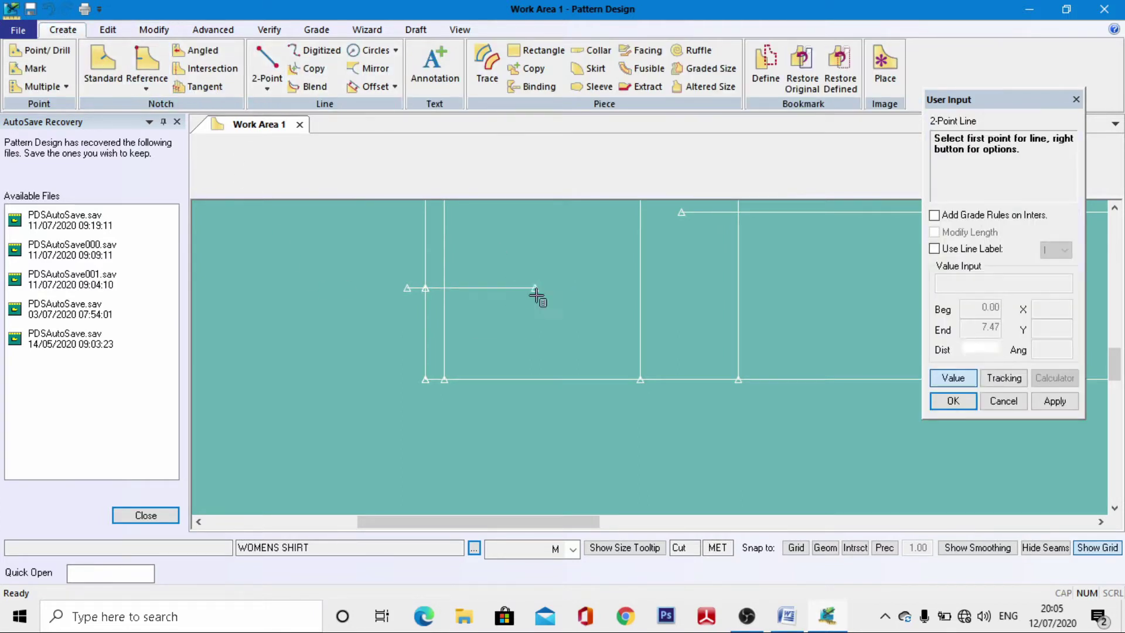
pyautogui.click(955, 378)
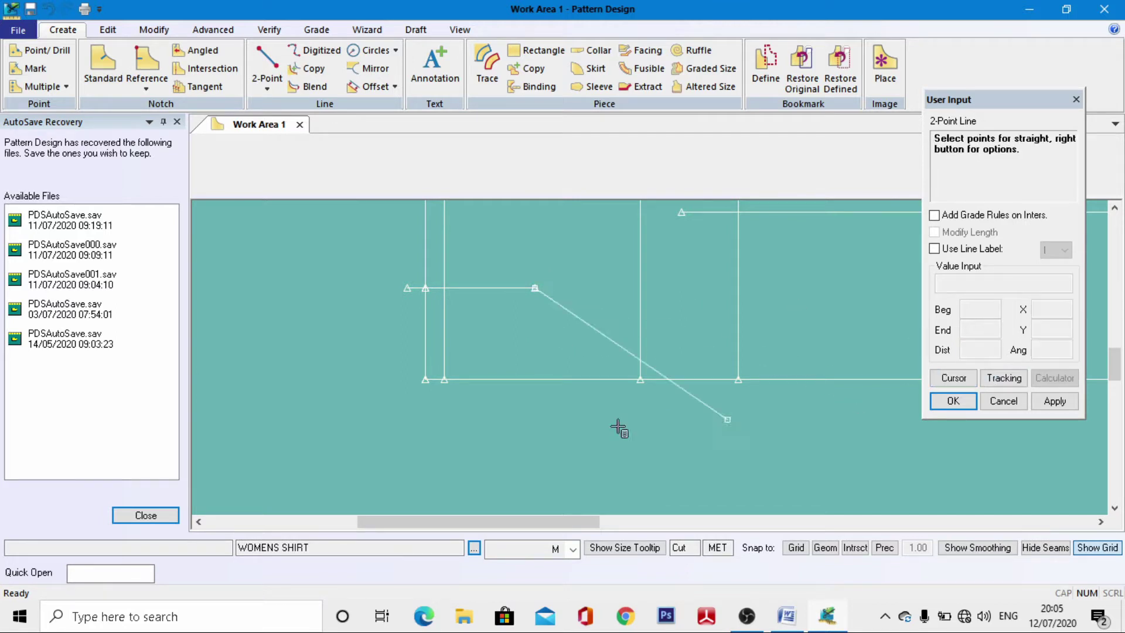
pyautogui.rightClick(546, 292)
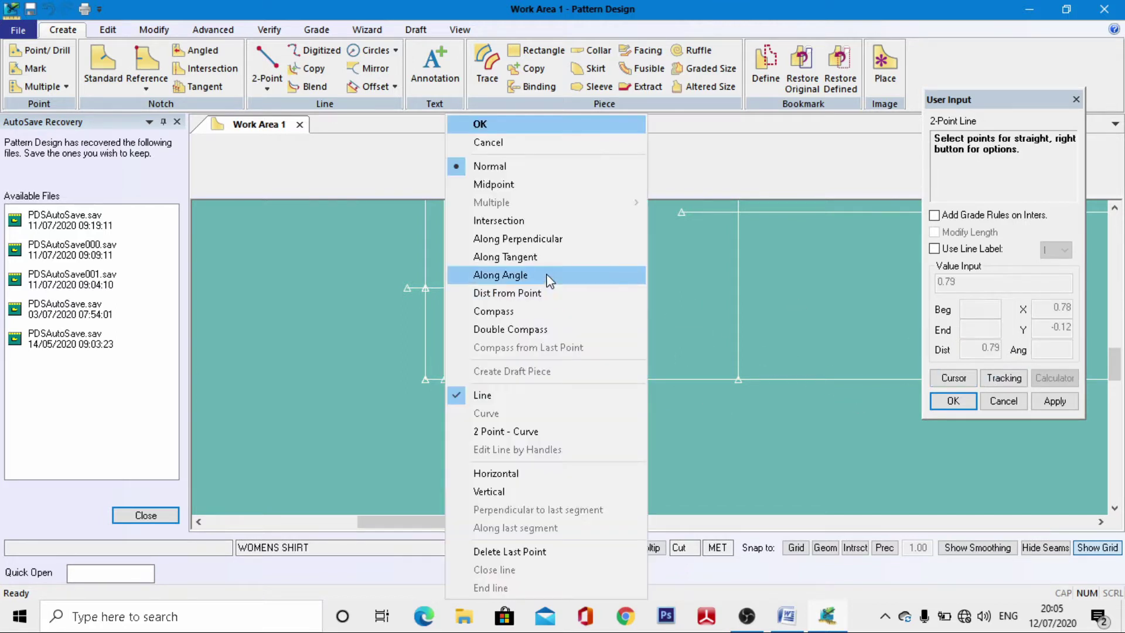
pyautogui.click(513, 495)
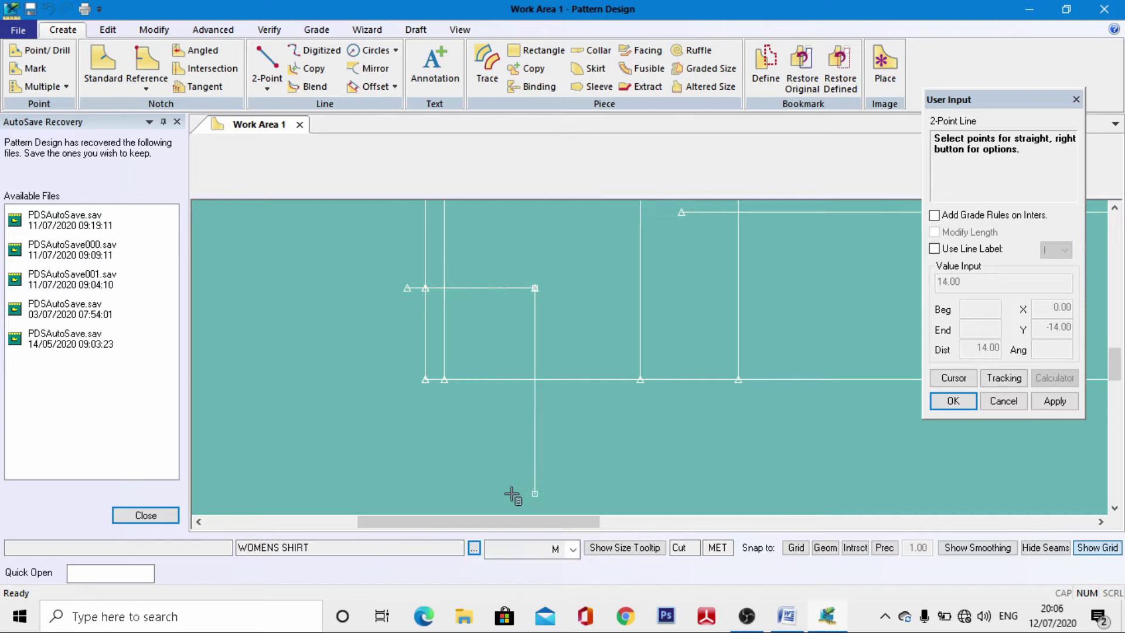
pyautogui.click(524, 379)
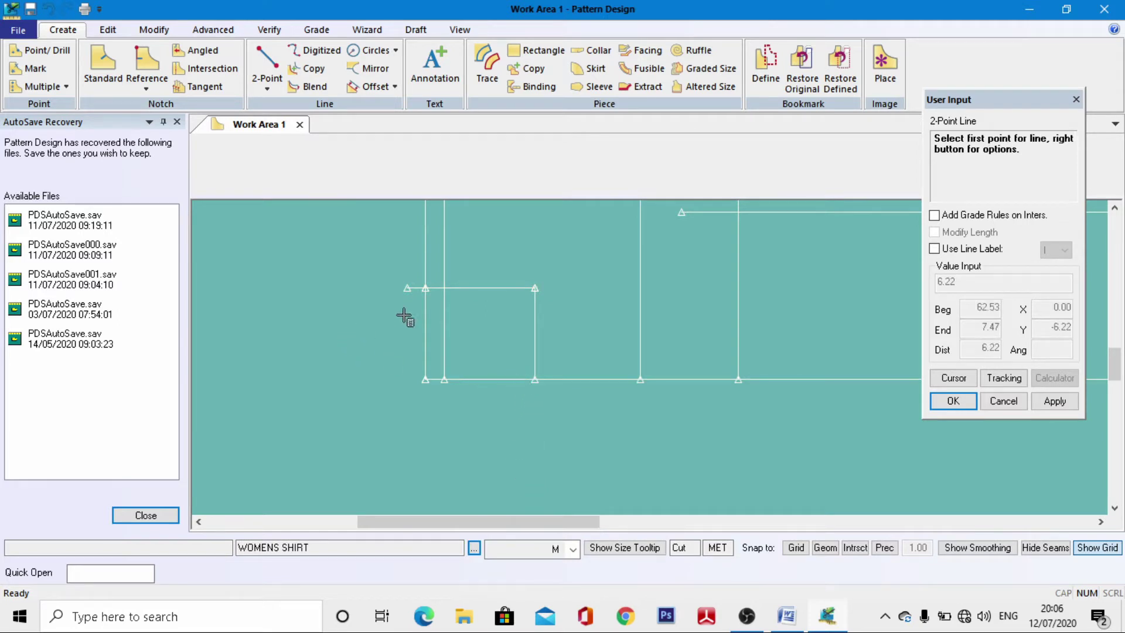
pyautogui.scroll(2, 427, 312)
pyautogui.rightClick(356, 298)
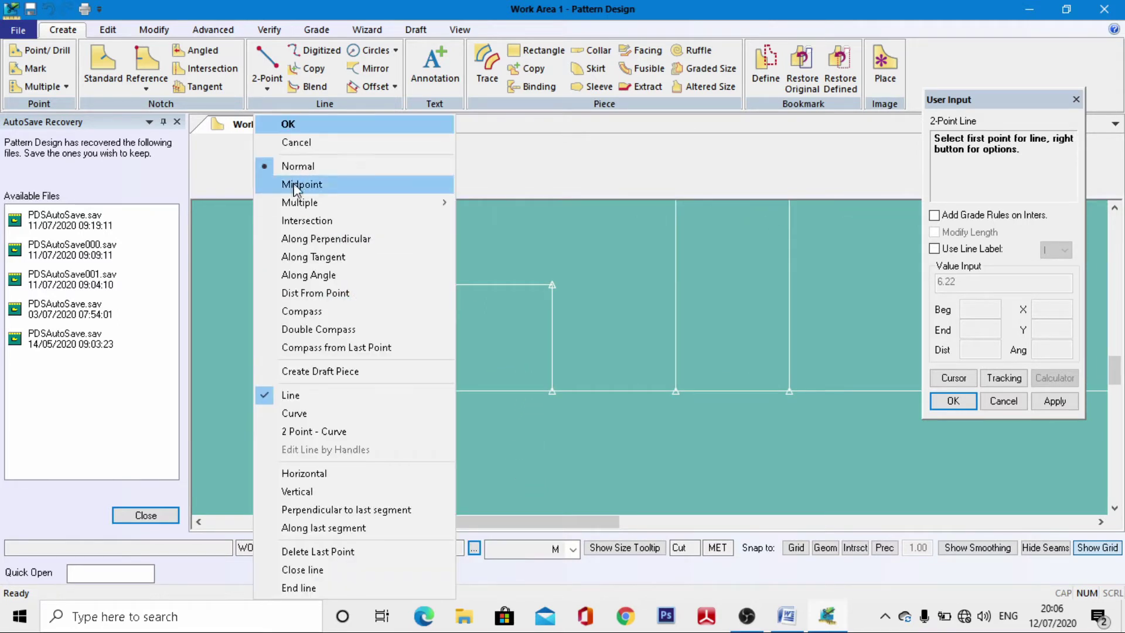
pyautogui.click(317, 126)
# Step: Examine the neck box construction lines up close and within the whole shirt draft
pyautogui.scroll(1, 481, 311)
pyautogui.scroll(-3, 439, 293)
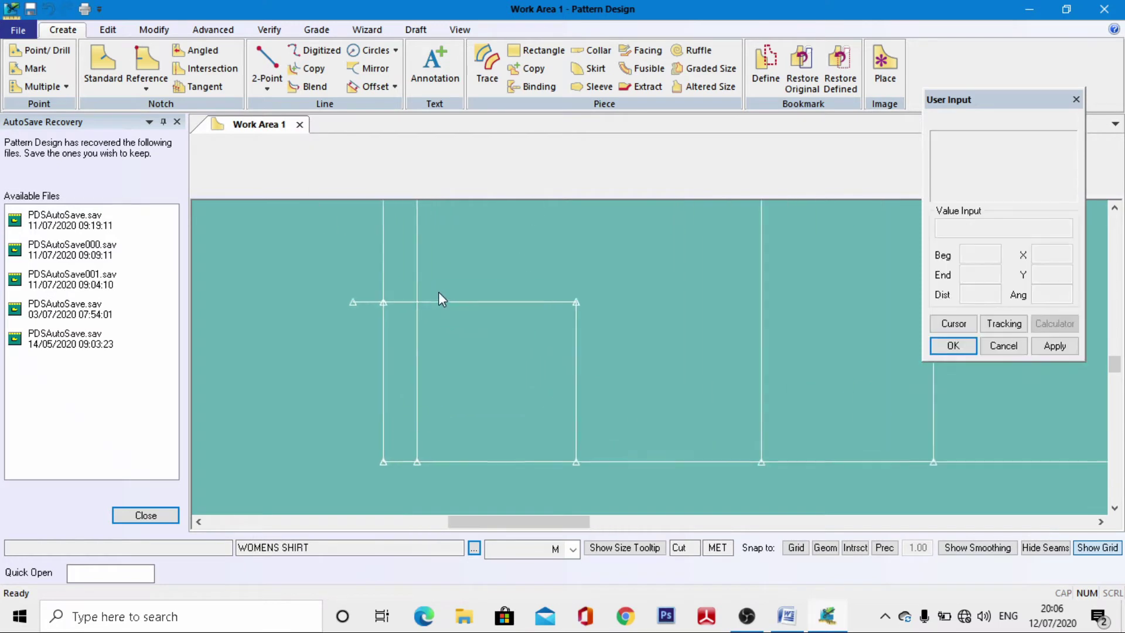
pyautogui.scroll(1, 441, 303)
pyautogui.scroll(1, 412, 275)
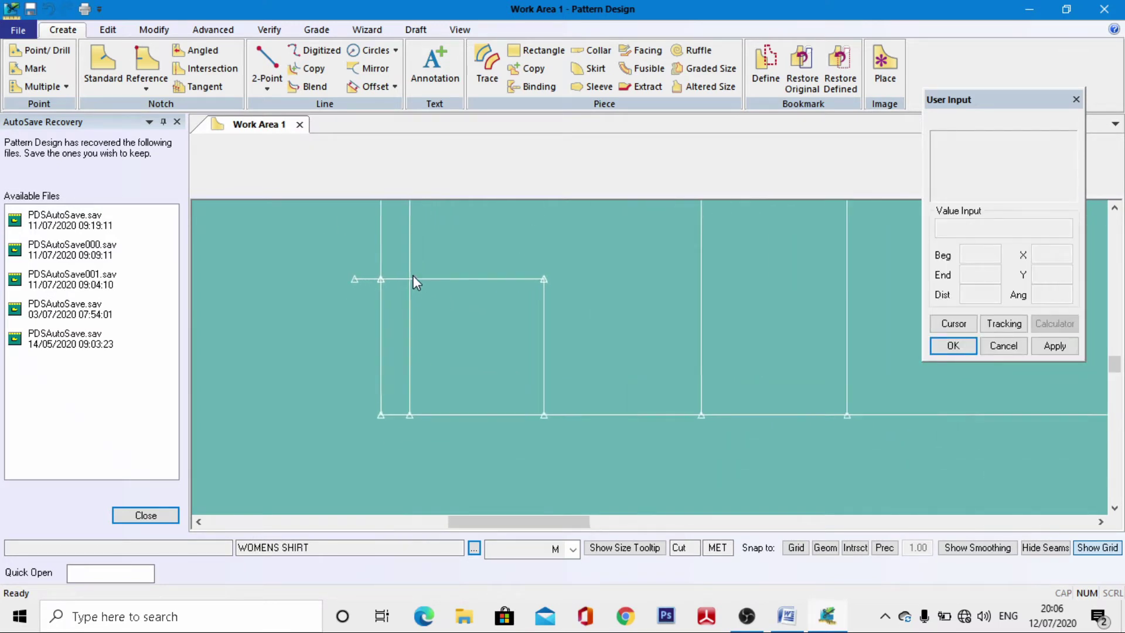
pyautogui.scroll(-2, 440, 263)
pyautogui.scroll(-2, 328, 337)
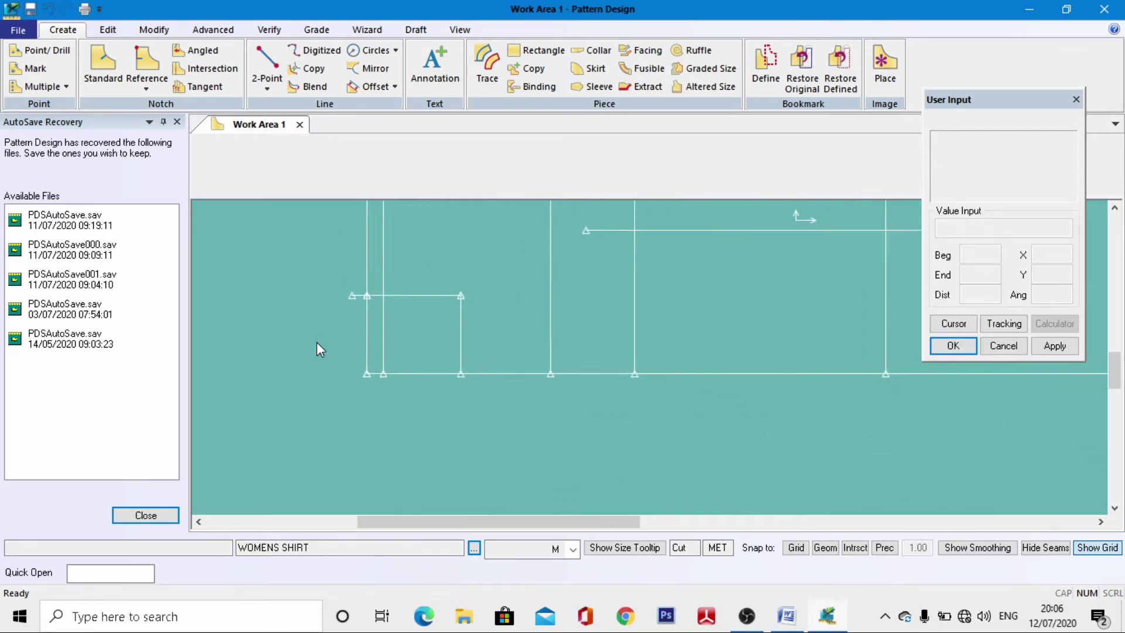
pyautogui.scroll(-2, 266, 315)
pyautogui.scroll(-1, 265, 314)
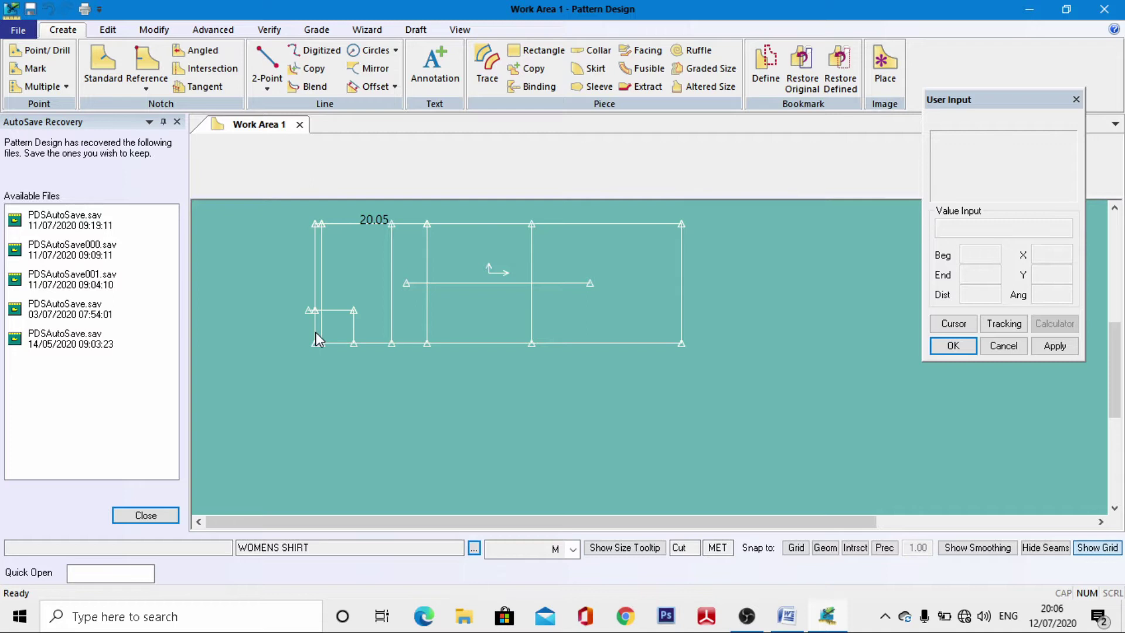
# Step: Offset the shirt rectangle's lower edge outward by 1.5 cm to add a parallel line beneath it
pyautogui.click(371, 86)
pyautogui.click(493, 344)
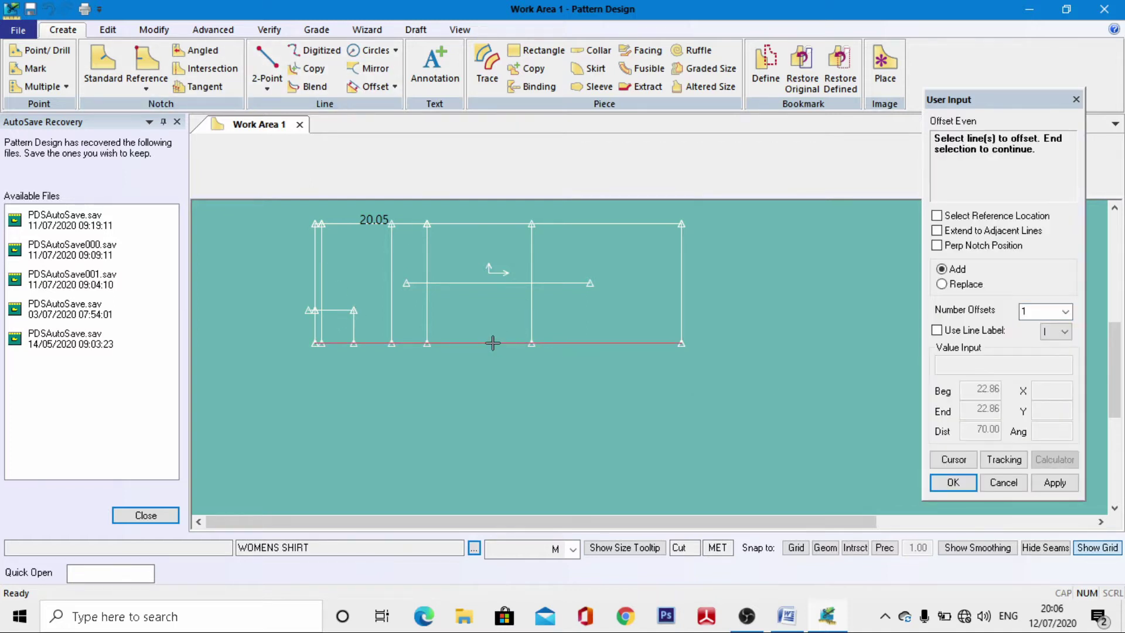
pyautogui.rightClick(494, 343)
pyautogui.click(494, 347)
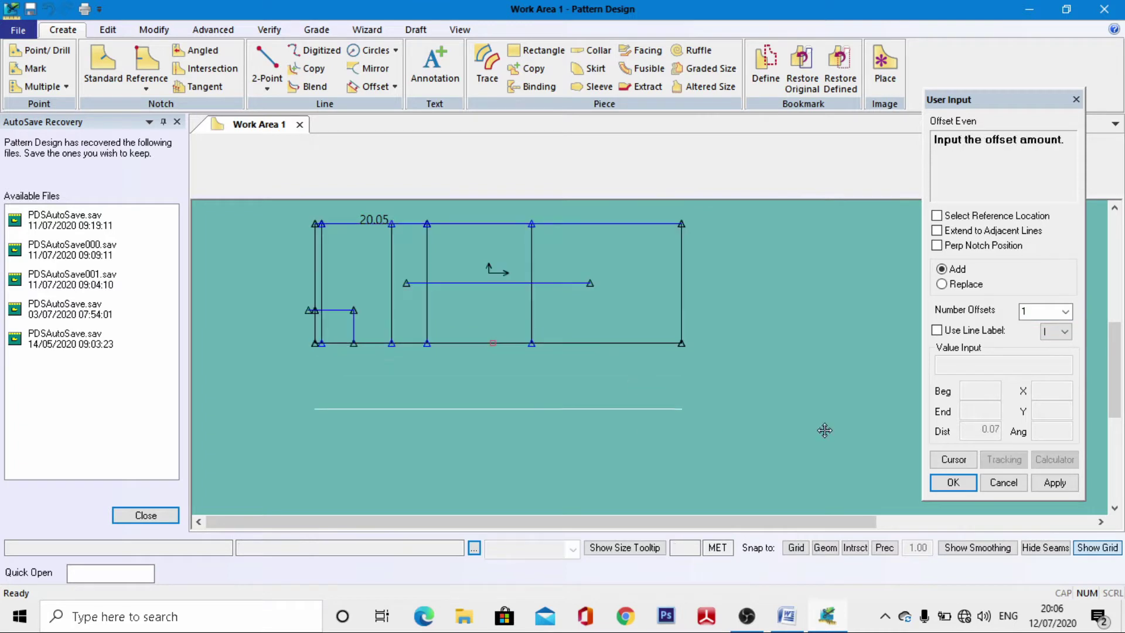
pyautogui.click(970, 459)
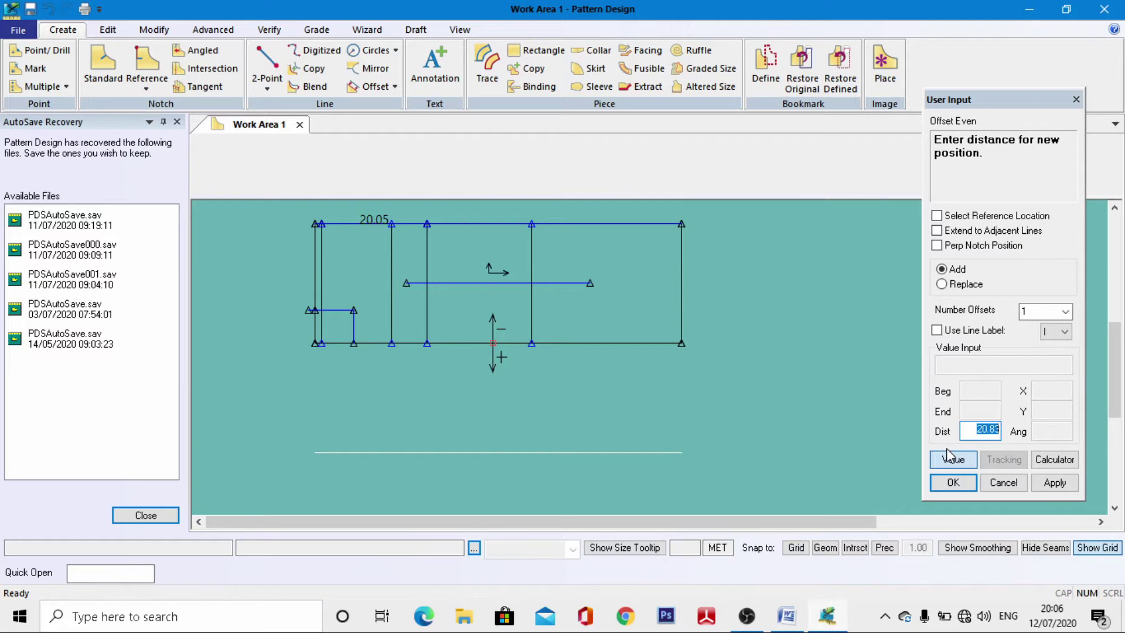
pyautogui.write('1.5')
pyautogui.click(952, 482)
# Step: Offset the newly added parallel line outward by another 1.5 cm
pyautogui.scroll(1, 482, 350)
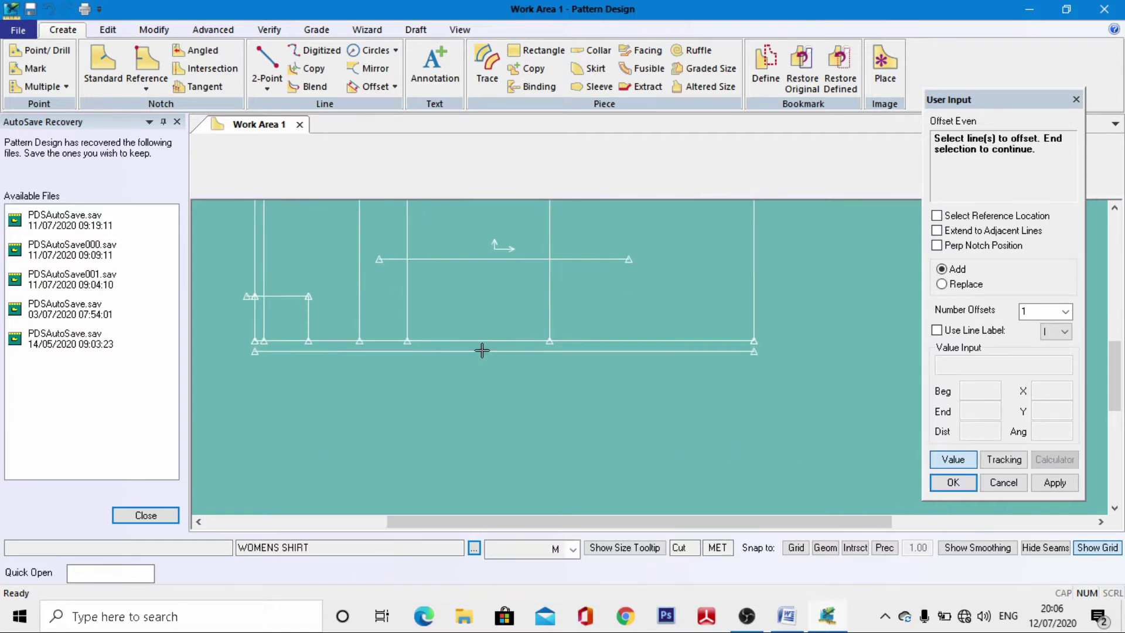
pyautogui.scroll(2, 481, 351)
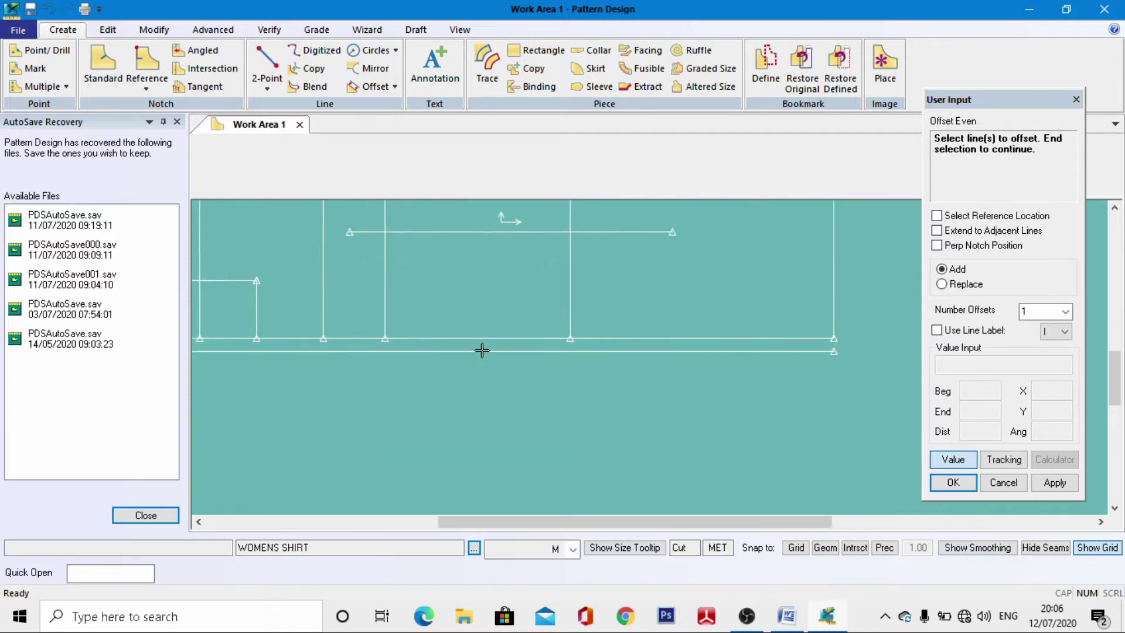
pyautogui.click(526, 351)
pyautogui.rightClick(525, 351)
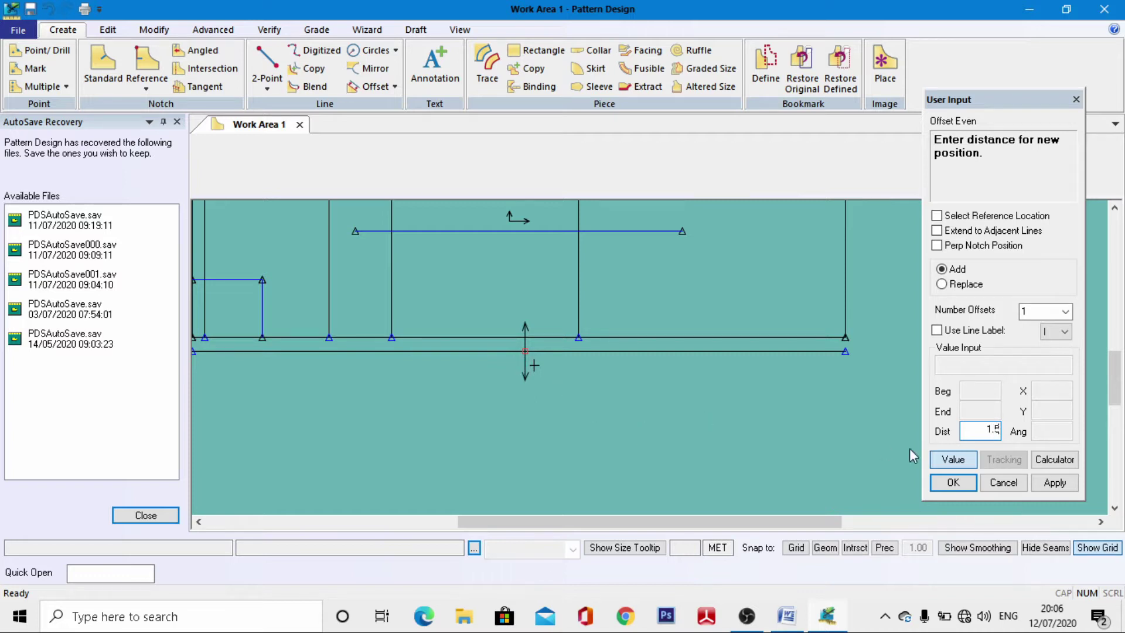
pyautogui.click(953, 482)
pyautogui.scroll(-2, 568, 269)
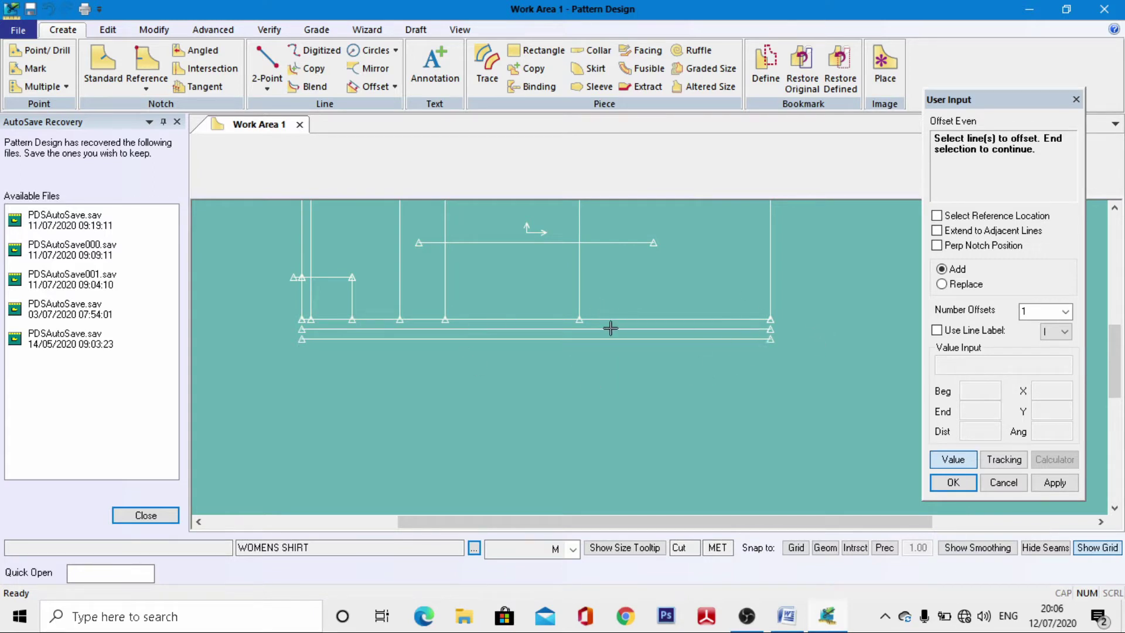
pyautogui.scroll(2, 592, 348)
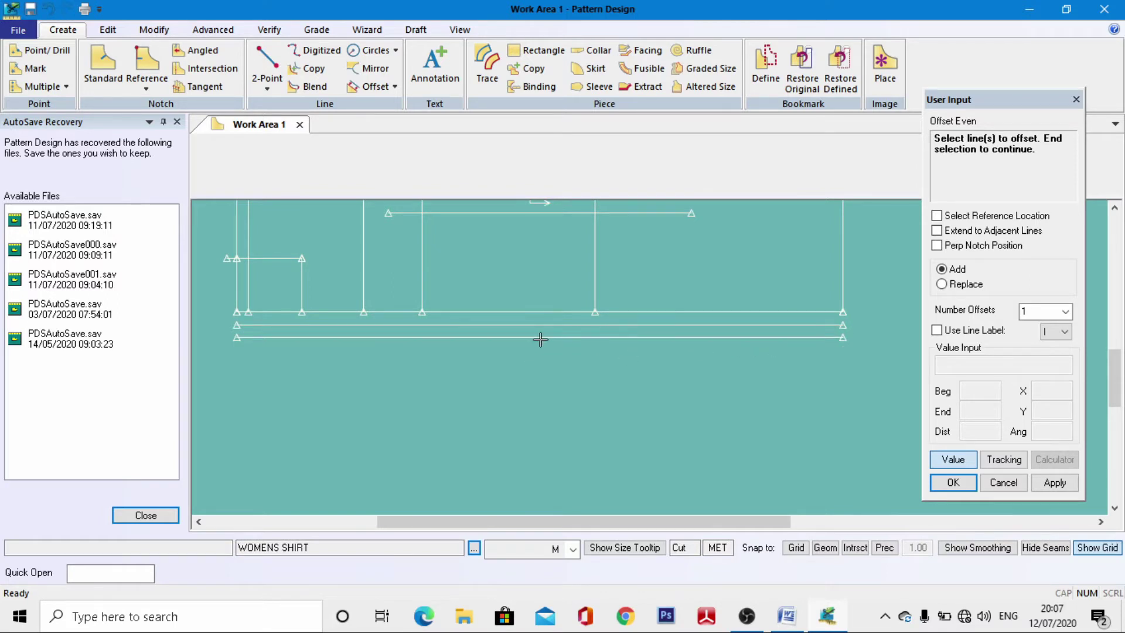
pyautogui.scroll(1, 477, 331)
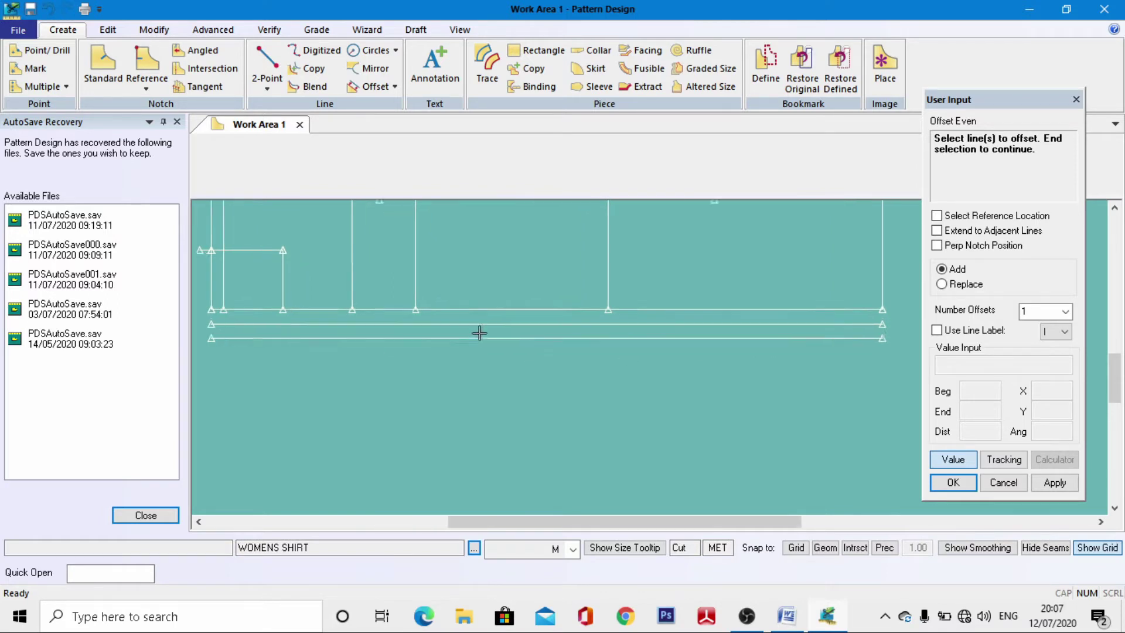
pyautogui.click(564, 339)
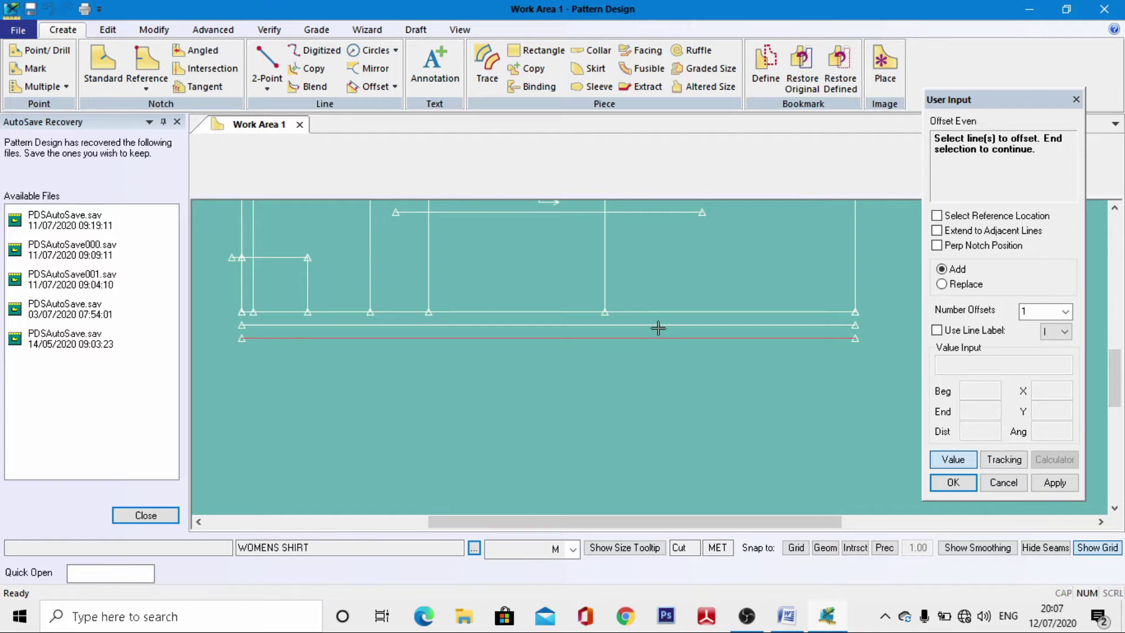
pyautogui.rightClick(561, 344)
pyautogui.click(560, 347)
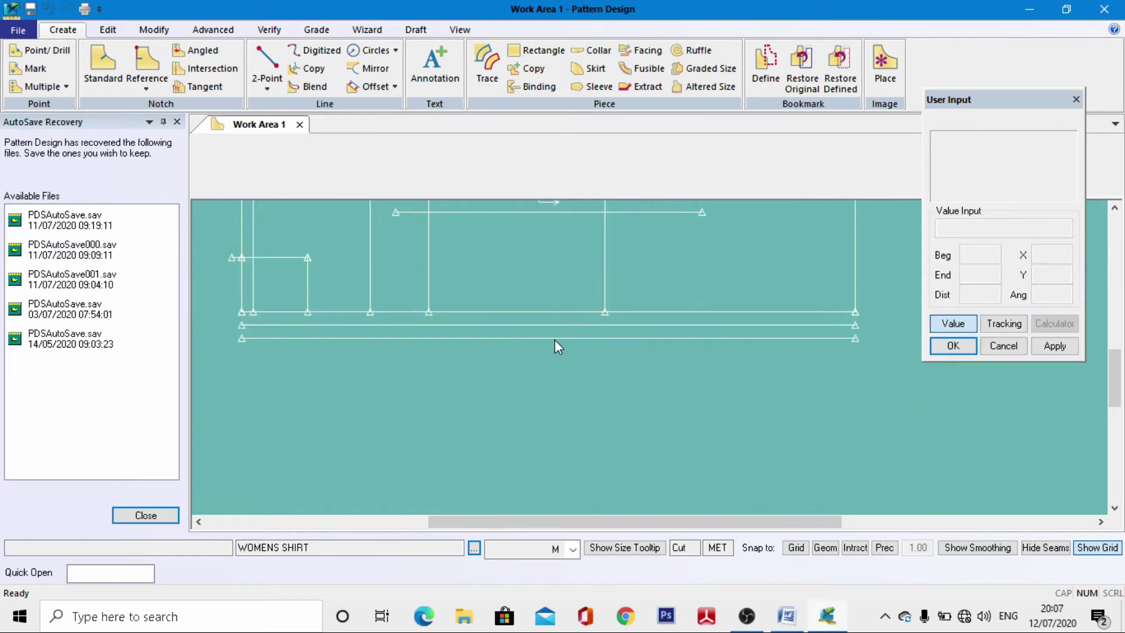
# Step: Offset the outermost parallel line below the rectangle outward by 3.5 cm and end the Offset Even command
pyautogui.click(361, 86)
pyautogui.click(513, 338)
pyautogui.rightClick(513, 339)
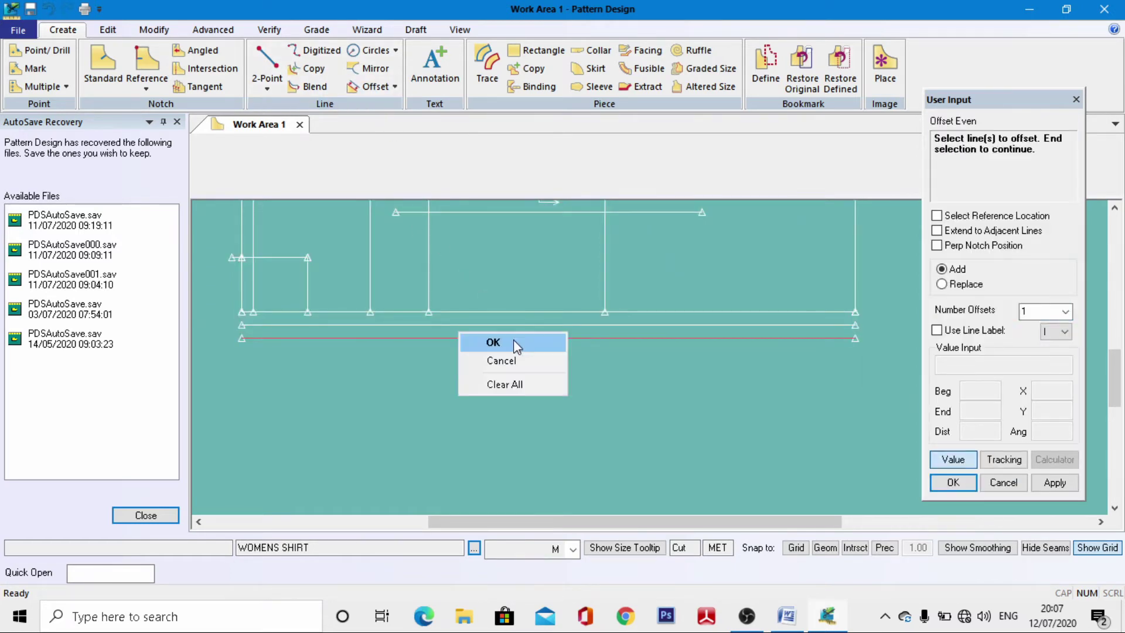
pyautogui.click(516, 344)
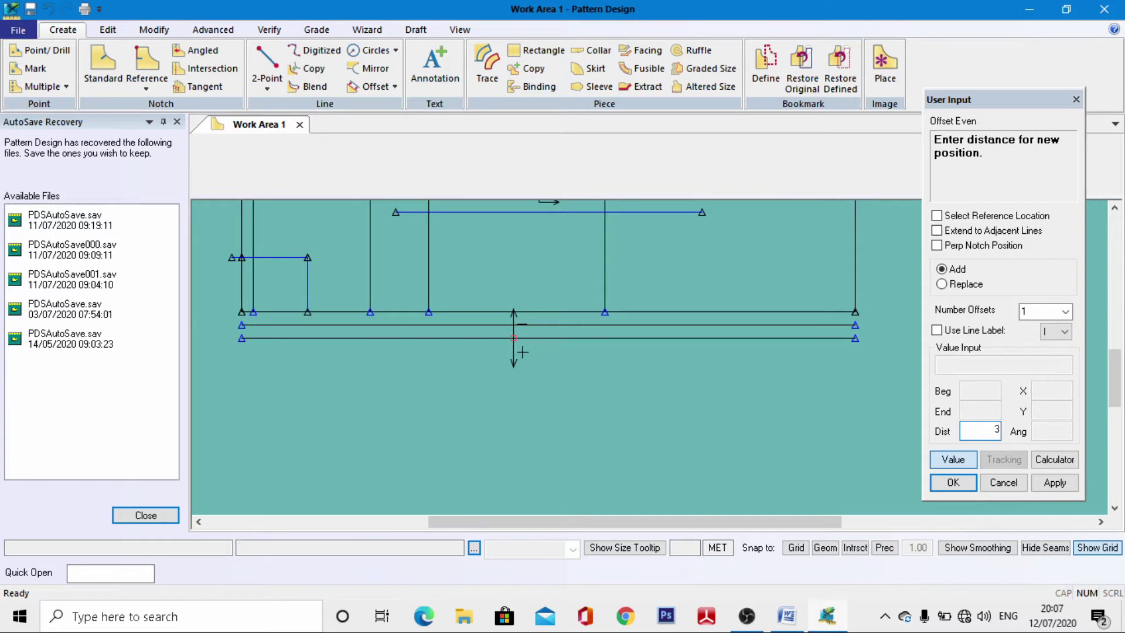
pyautogui.write('3.5')
pyautogui.press('Return')
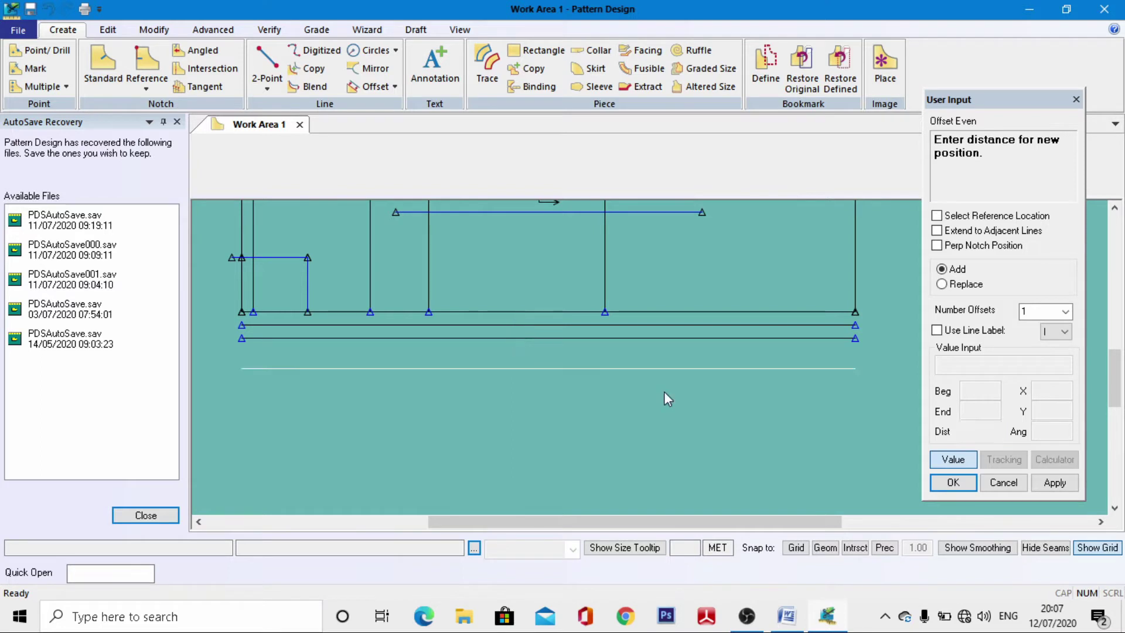
pyautogui.rightClick(612, 379)
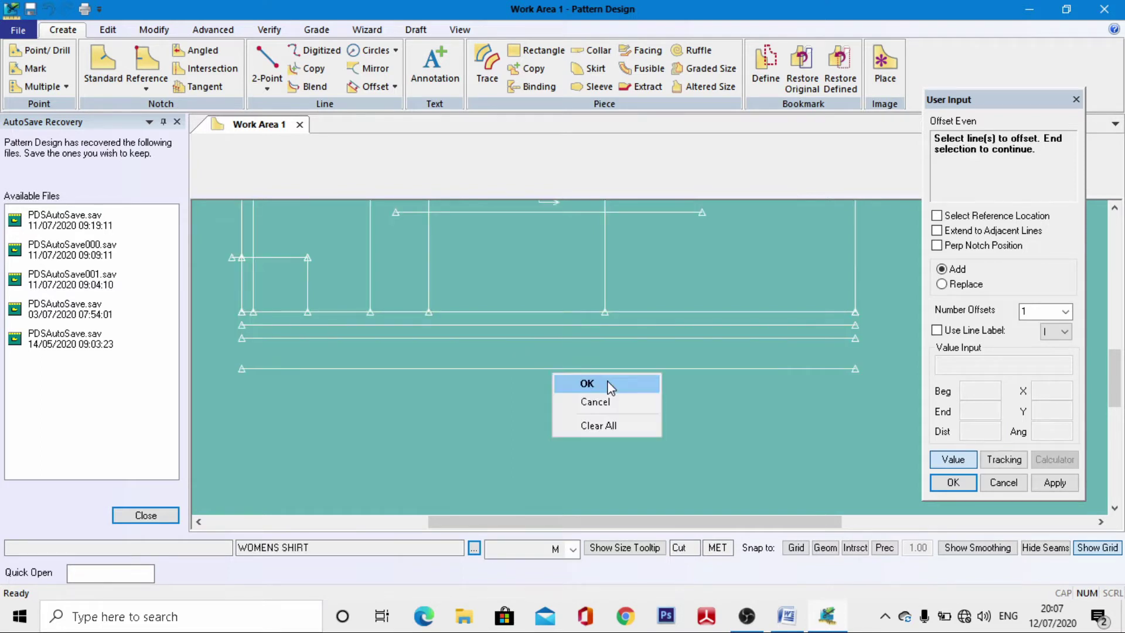
pyautogui.click(607, 384)
# Step: Join the neck-side ends of the rectangle's lower edge and the three offset lines with vertical 2-point lines
pyautogui.scroll(-2, 450, 270)
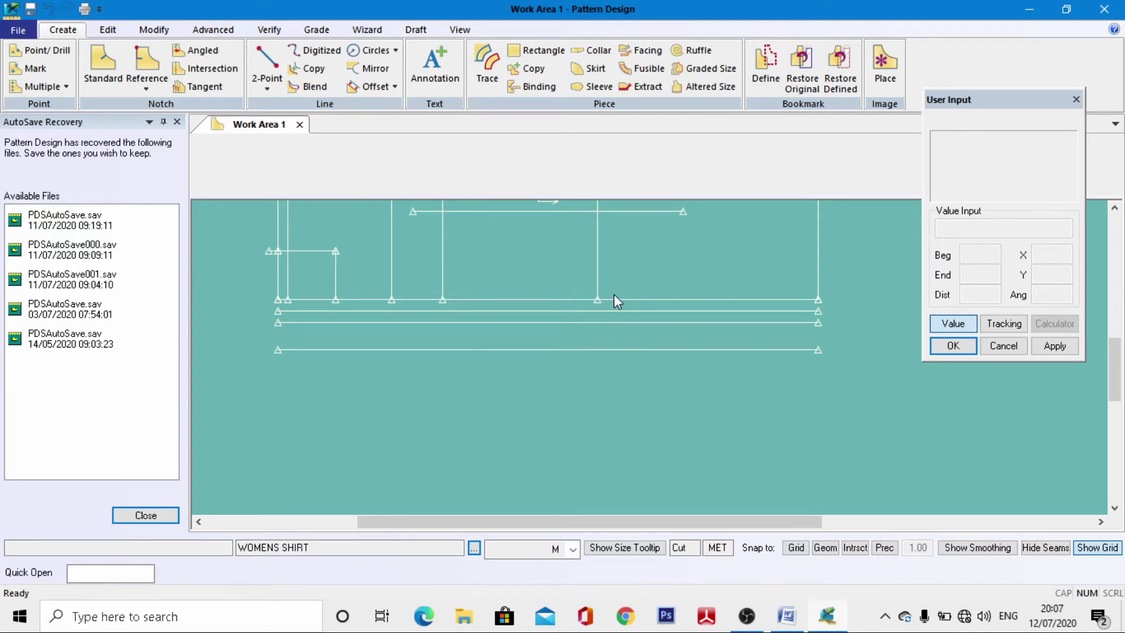
pyautogui.scroll(5, 281, 299)
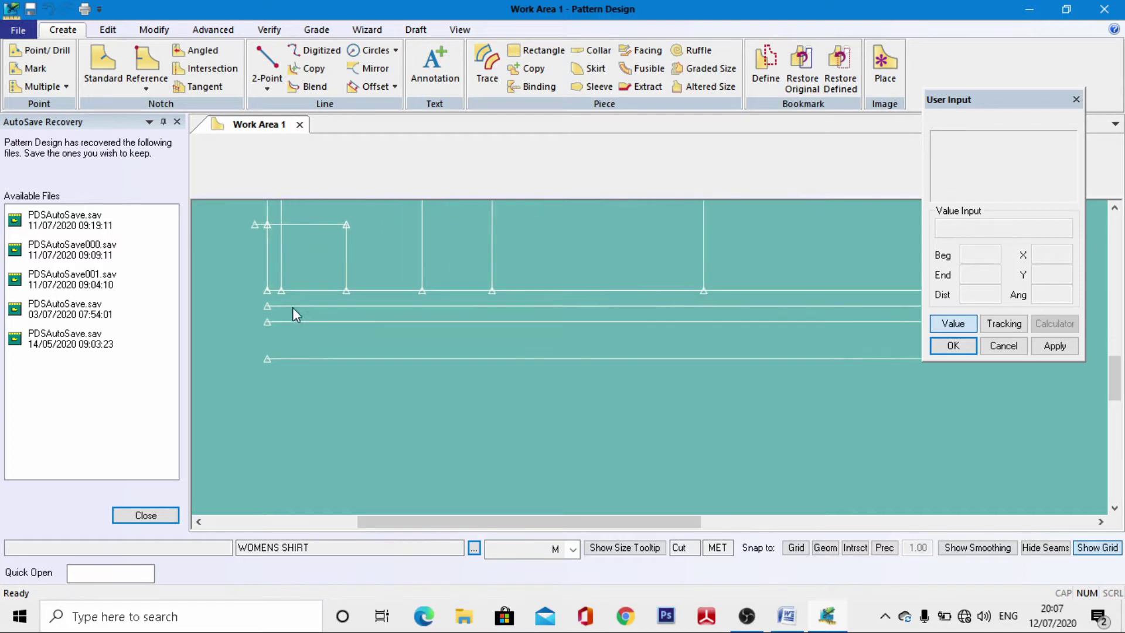
pyautogui.scroll(-1, 270, 322)
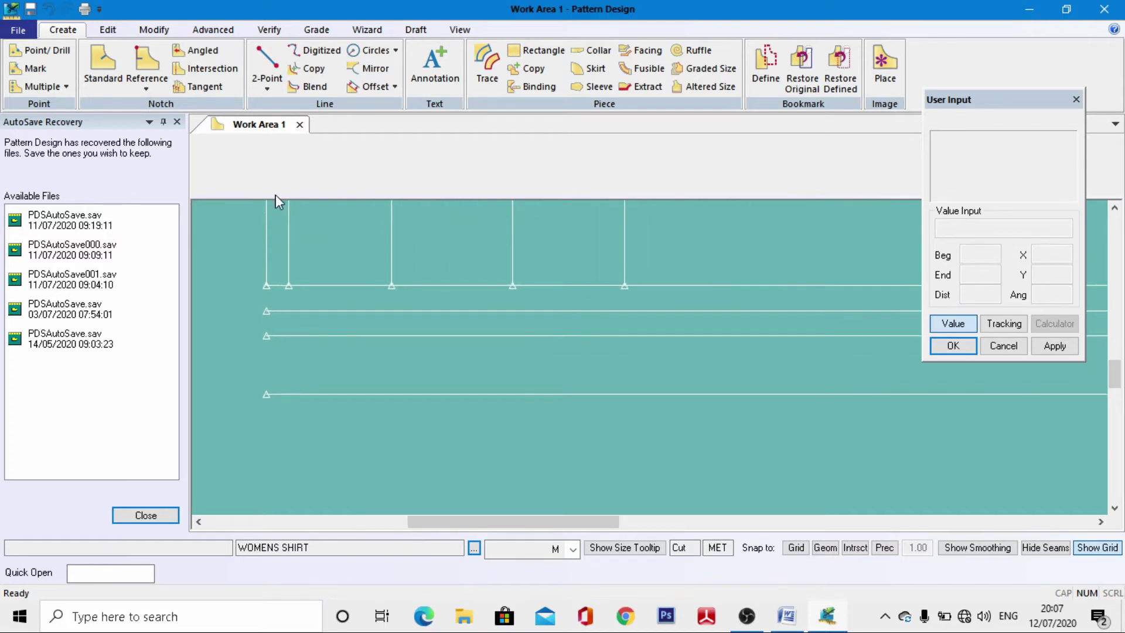
pyautogui.click(270, 69)
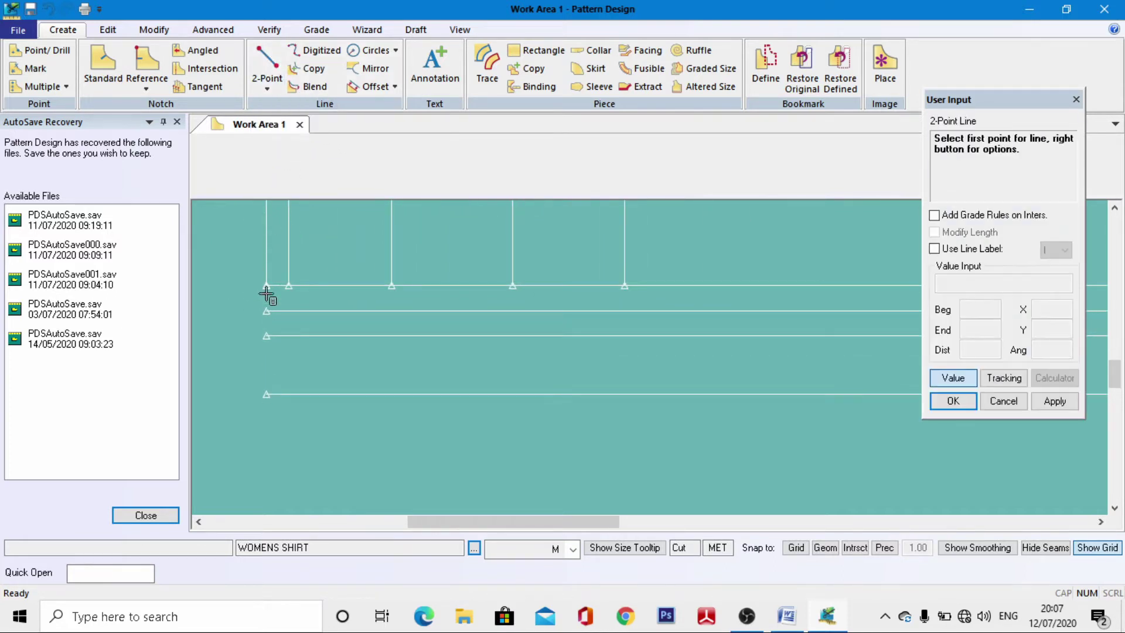
pyautogui.click(264, 292)
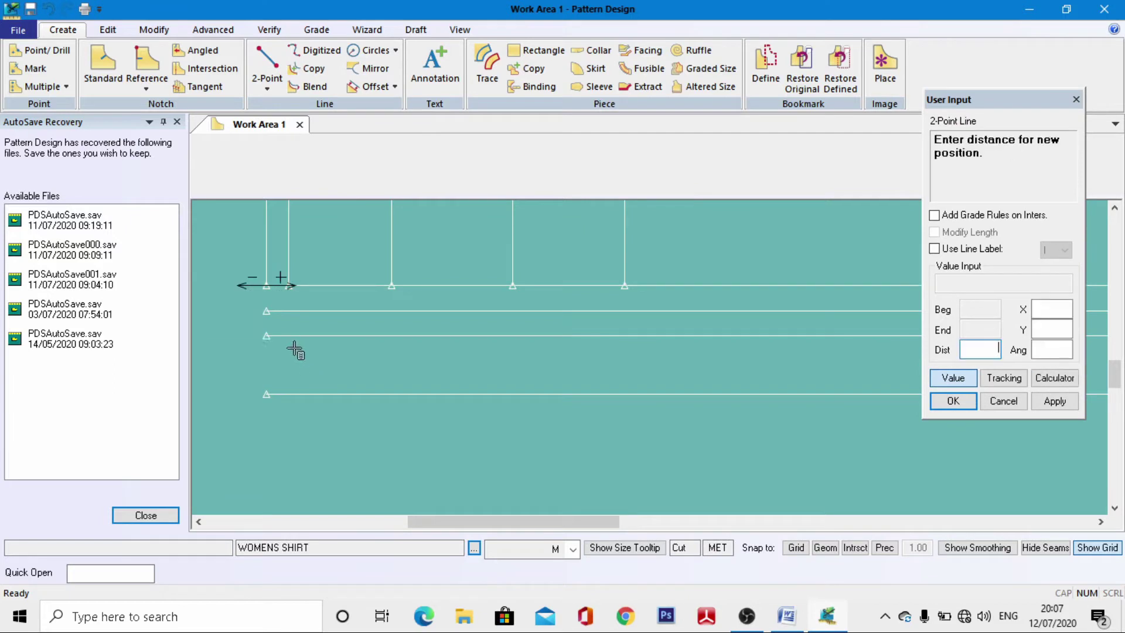
pyautogui.click(955, 378)
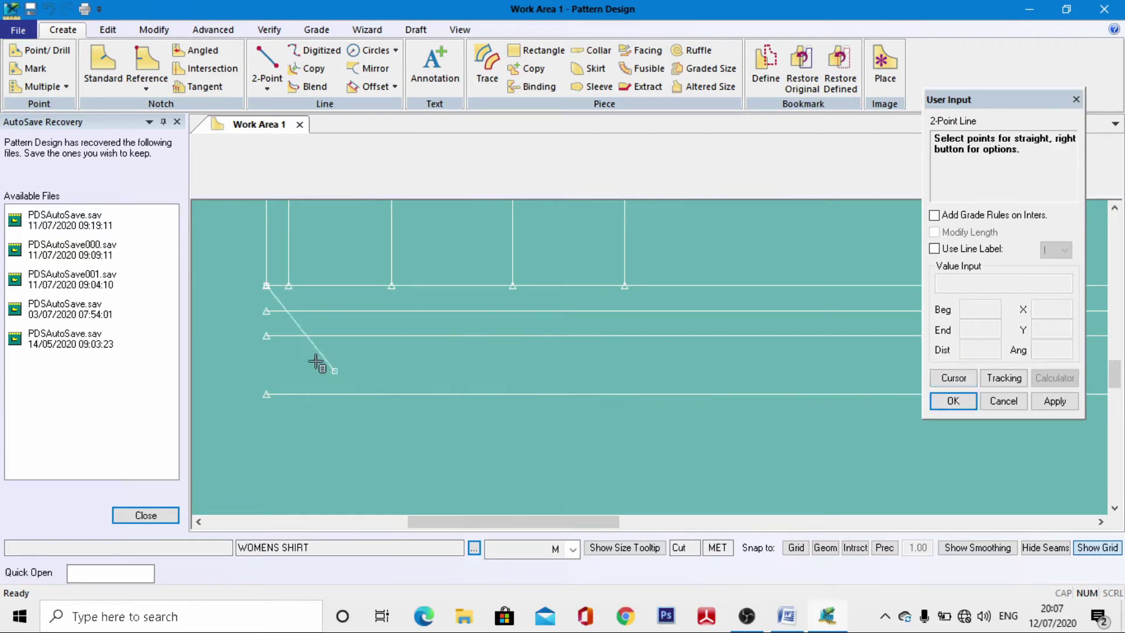
pyautogui.click(266, 312)
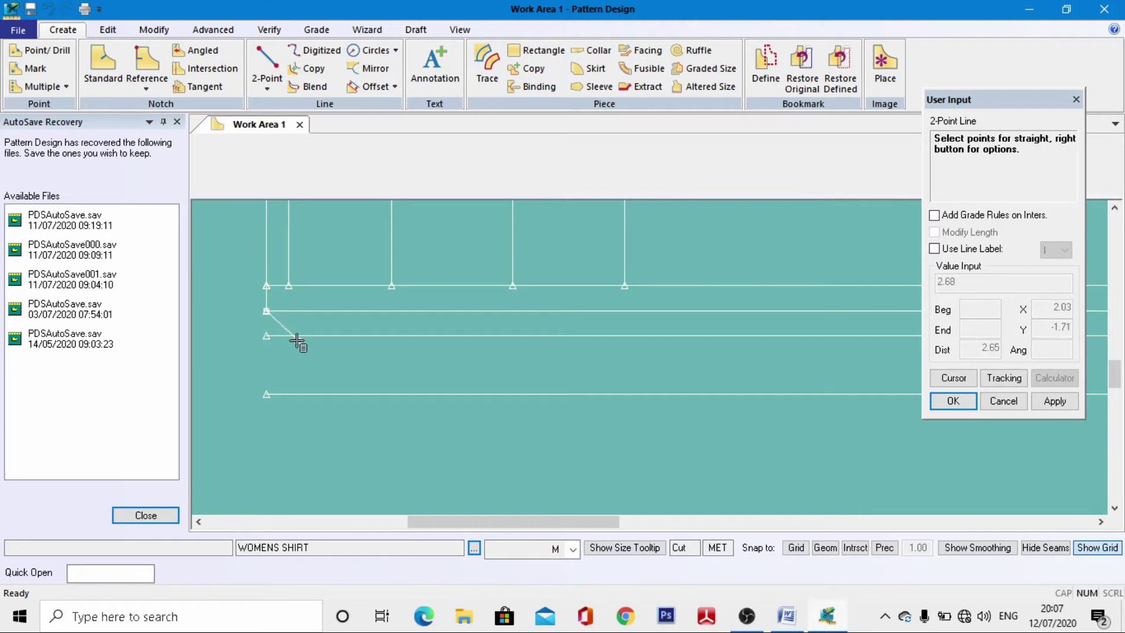
pyautogui.click(266, 337)
pyautogui.click(266, 336)
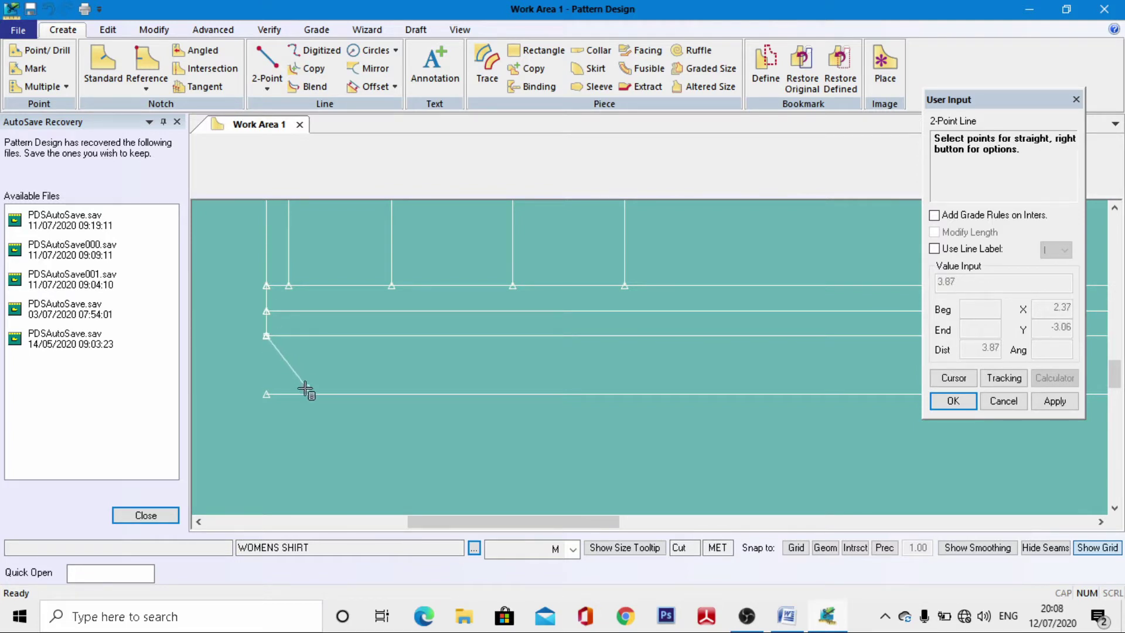
pyautogui.click(267, 395)
# Step: Join the opposite, hem-side ends of the lower edge and the three offset lines with vertical 2-point lines and end the command
pyautogui.scroll(1, 217, 390)
pyautogui.scroll(-4, 217, 390)
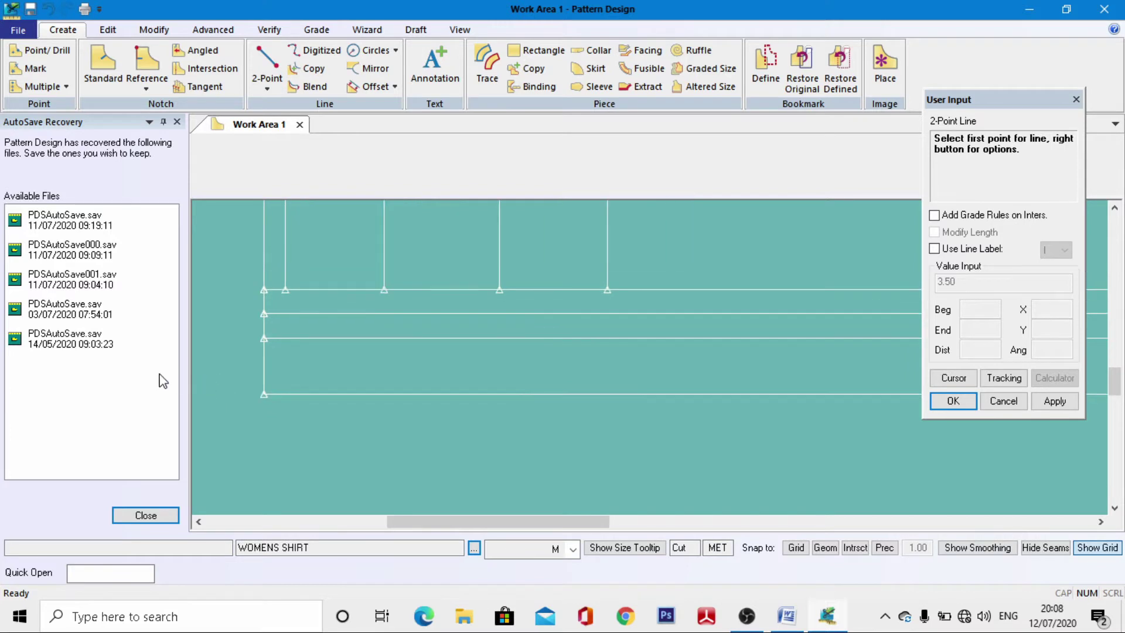
pyautogui.scroll(3, 744, 320)
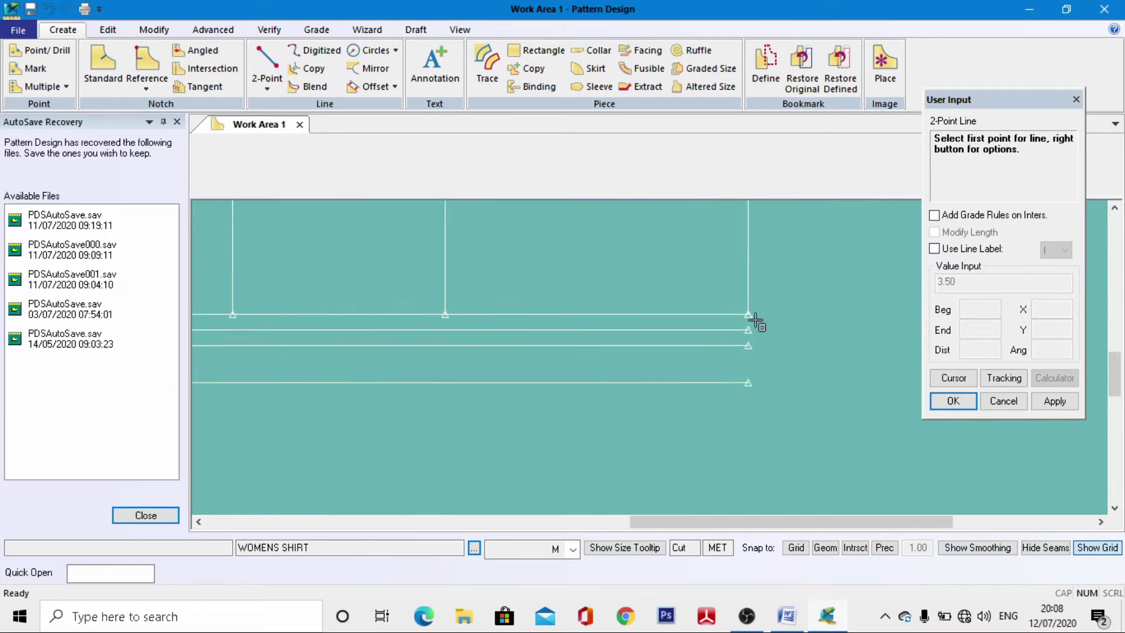
pyautogui.click(749, 323)
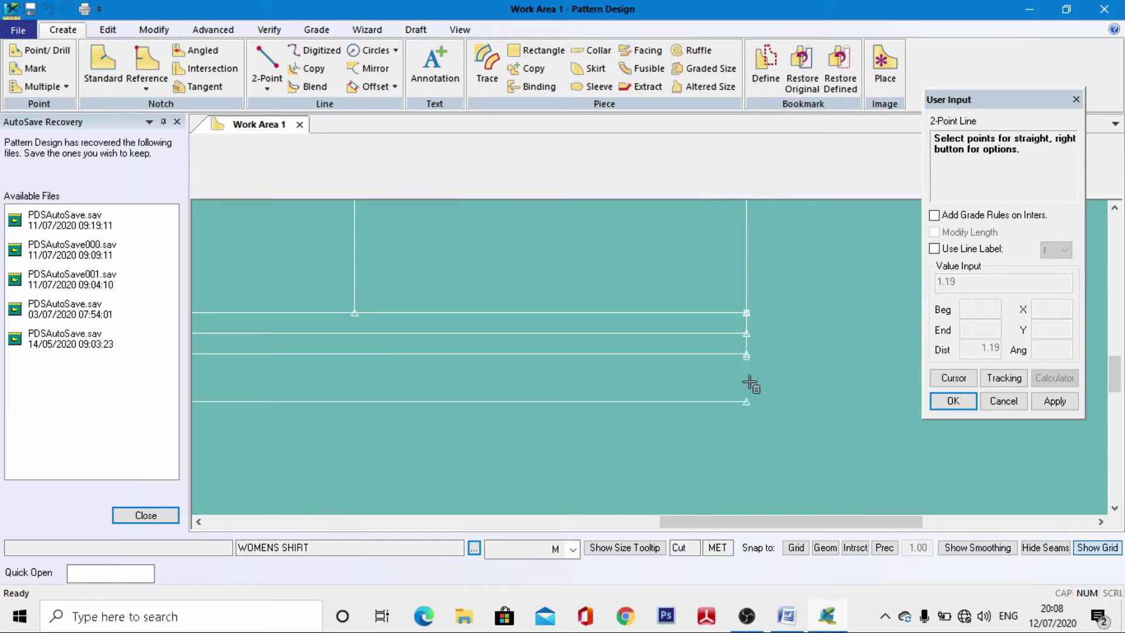
pyautogui.click(746, 330)
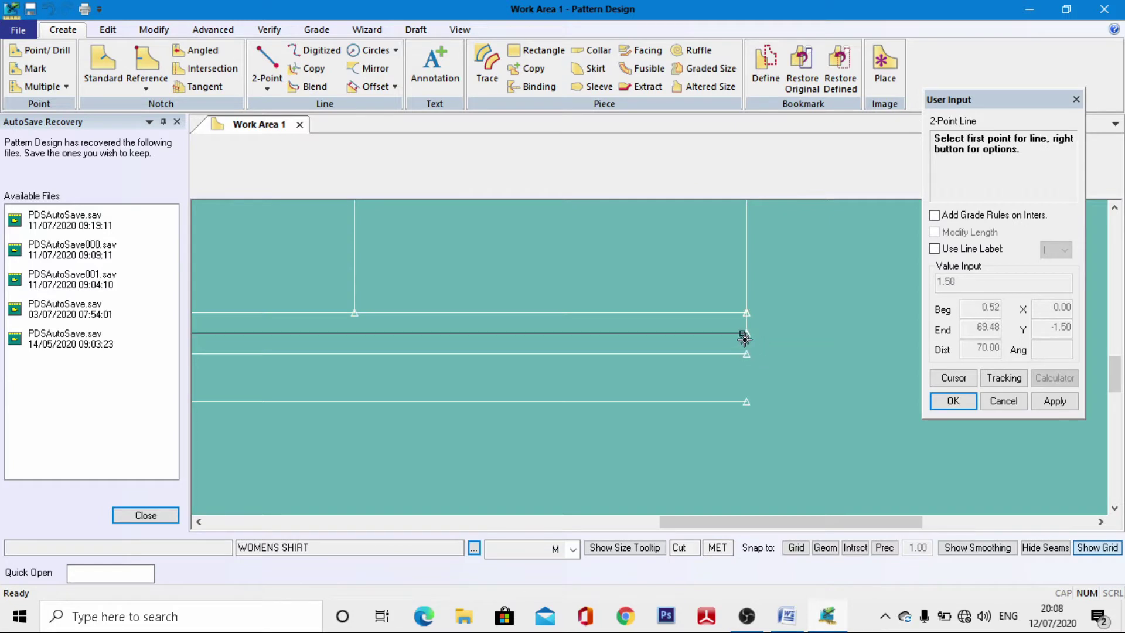
pyautogui.click(745, 333)
pyautogui.click(754, 356)
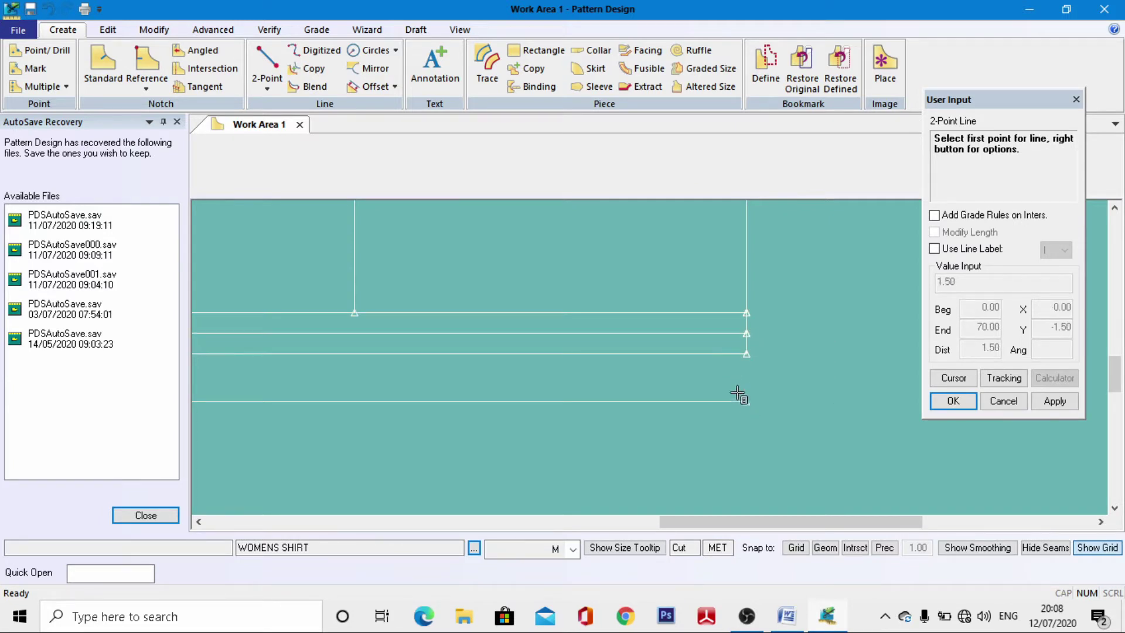
pyautogui.click(747, 355)
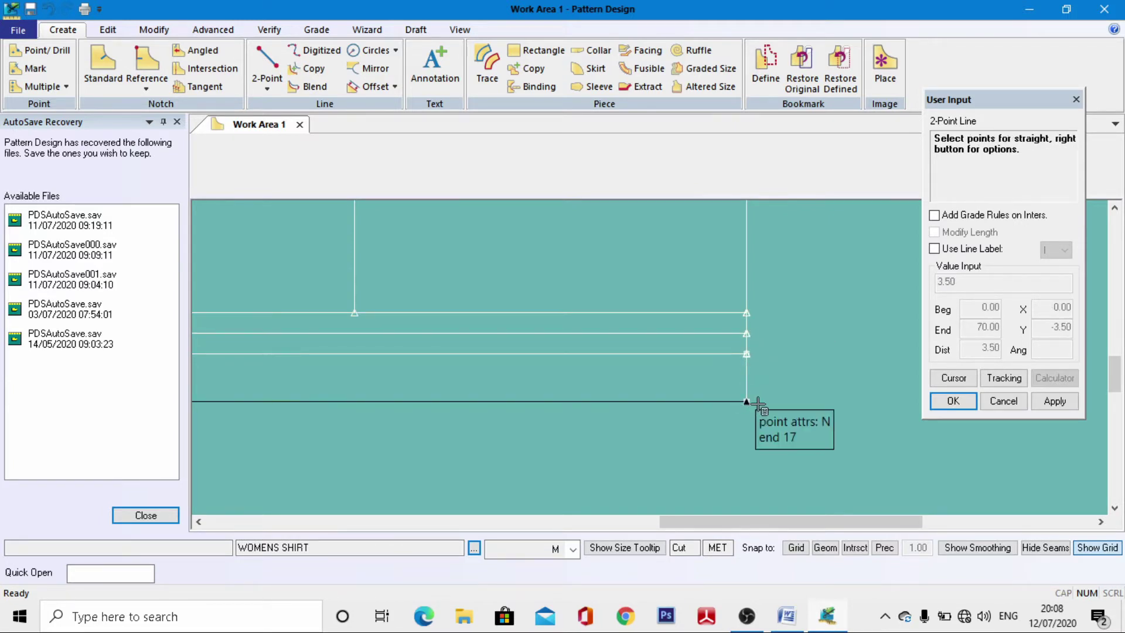
pyautogui.click(746, 401)
pyautogui.scroll(-2, 801, 404)
pyautogui.scroll(-4, 803, 404)
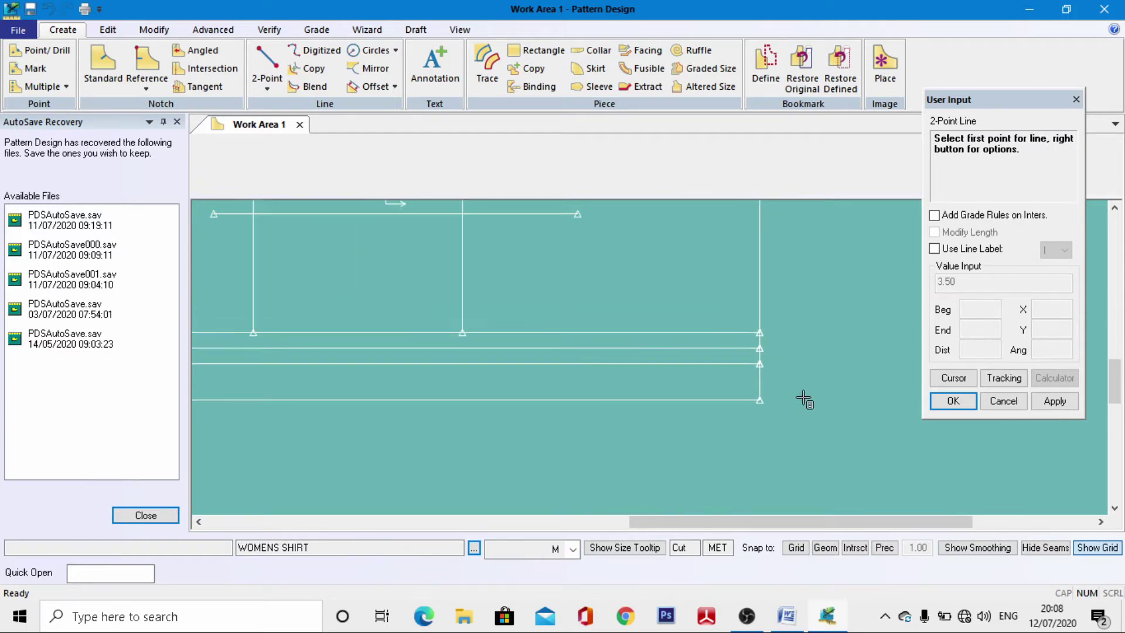
pyautogui.scroll(-2, 354, 282)
pyautogui.scroll(2, 353, 281)
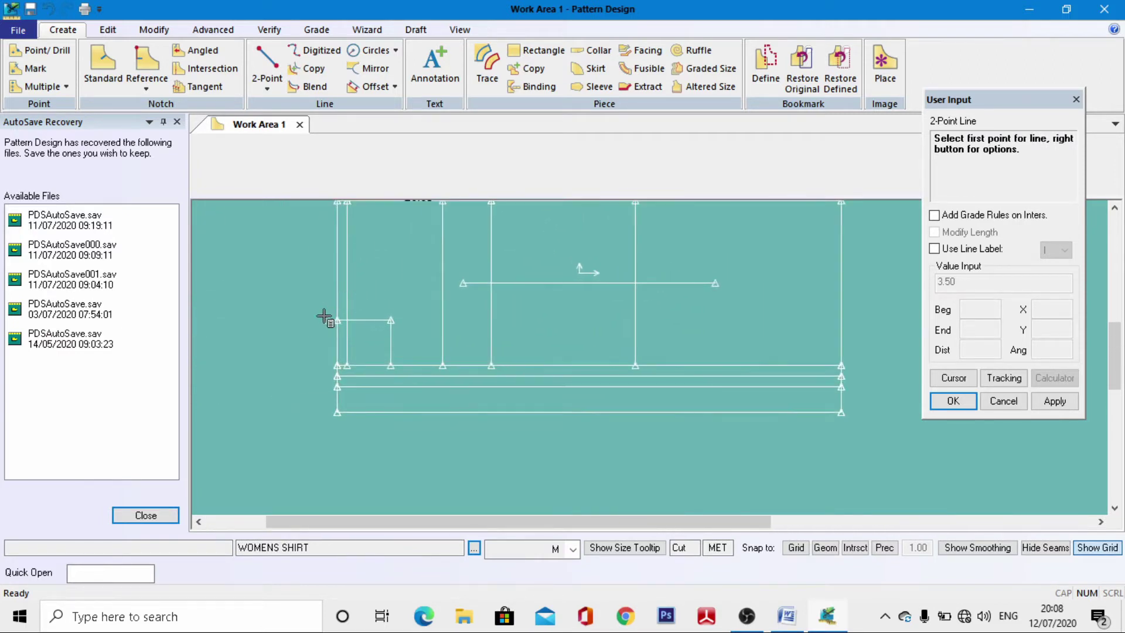
pyautogui.rightClick(324, 317)
pyautogui.click(245, 142)
pyautogui.scroll(-1, 349, 340)
pyautogui.click(352, 312)
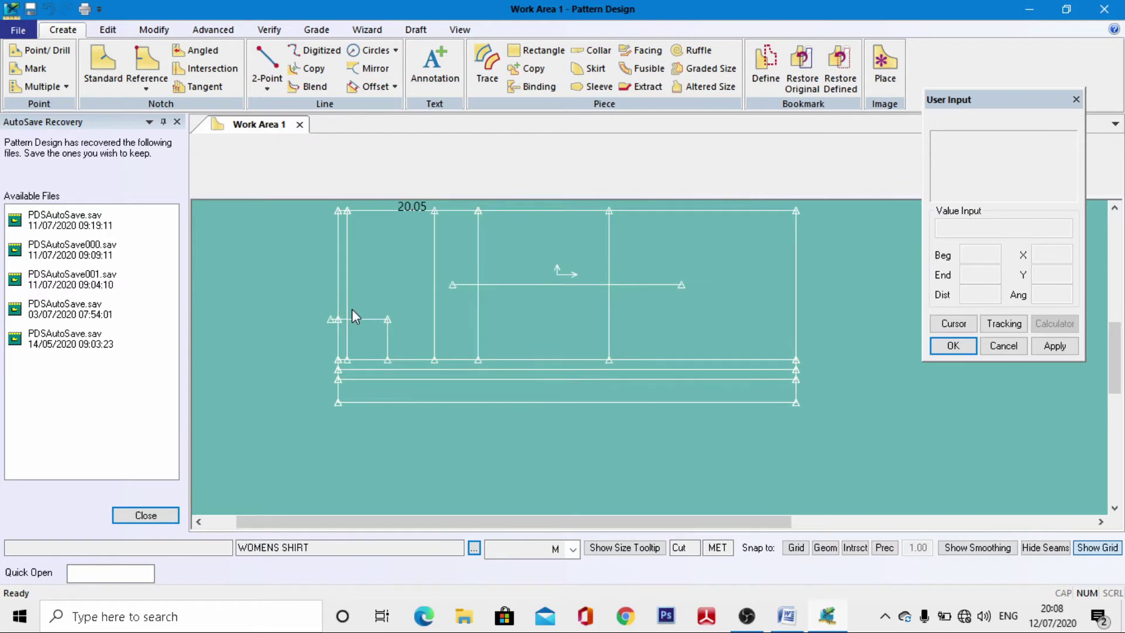
pyautogui.scroll(1, 382, 280)
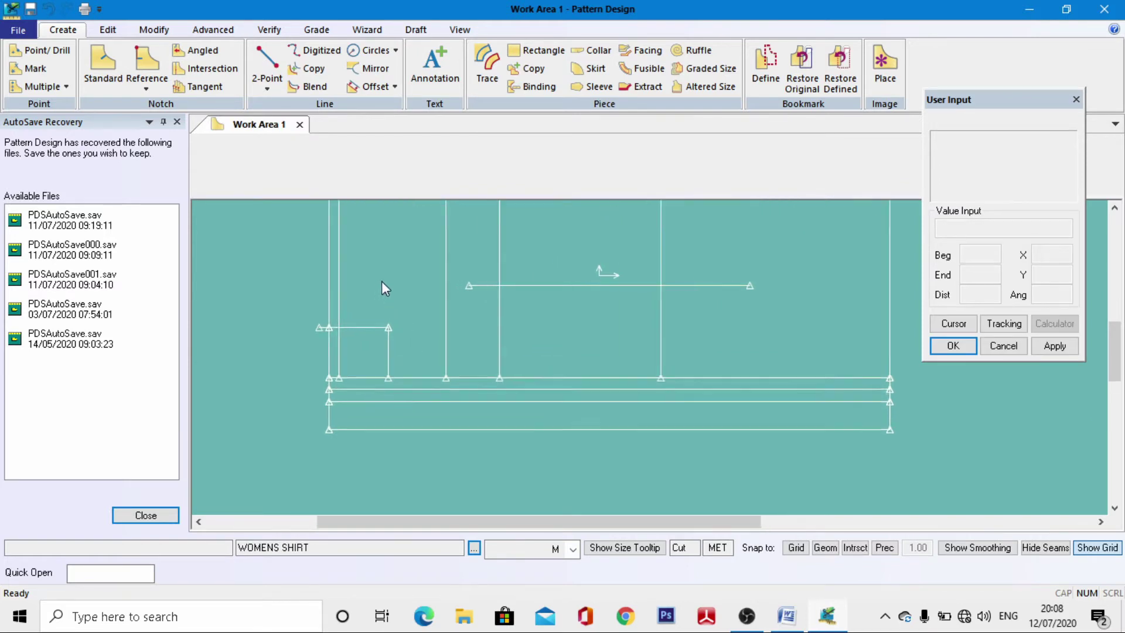
pyautogui.scroll(4, 352, 346)
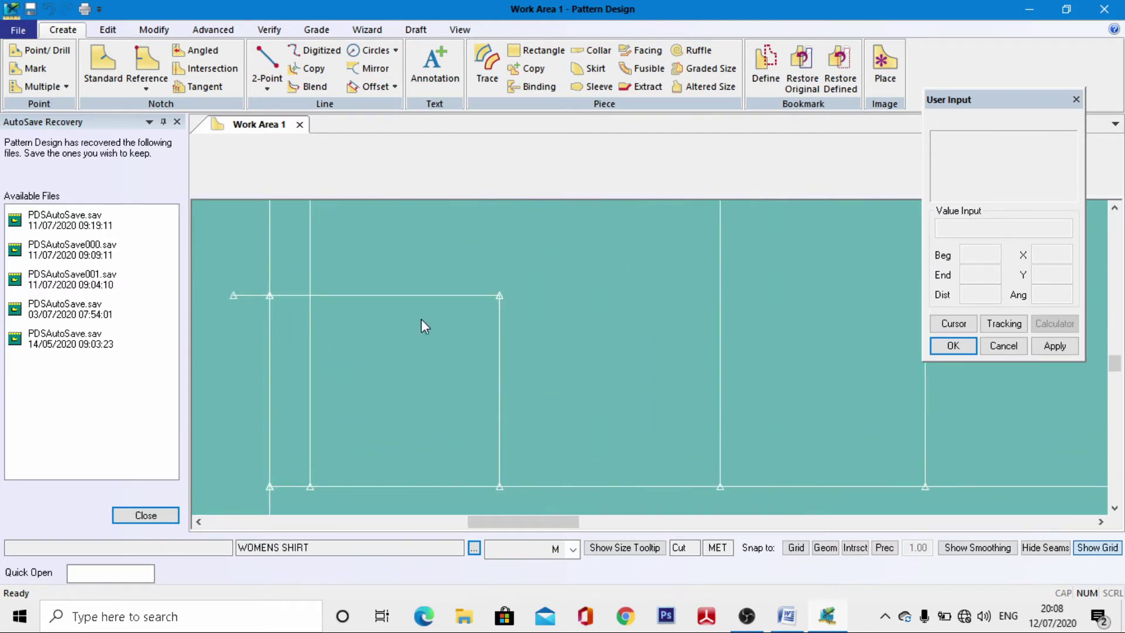
pyautogui.scroll(-3, 454, 310)
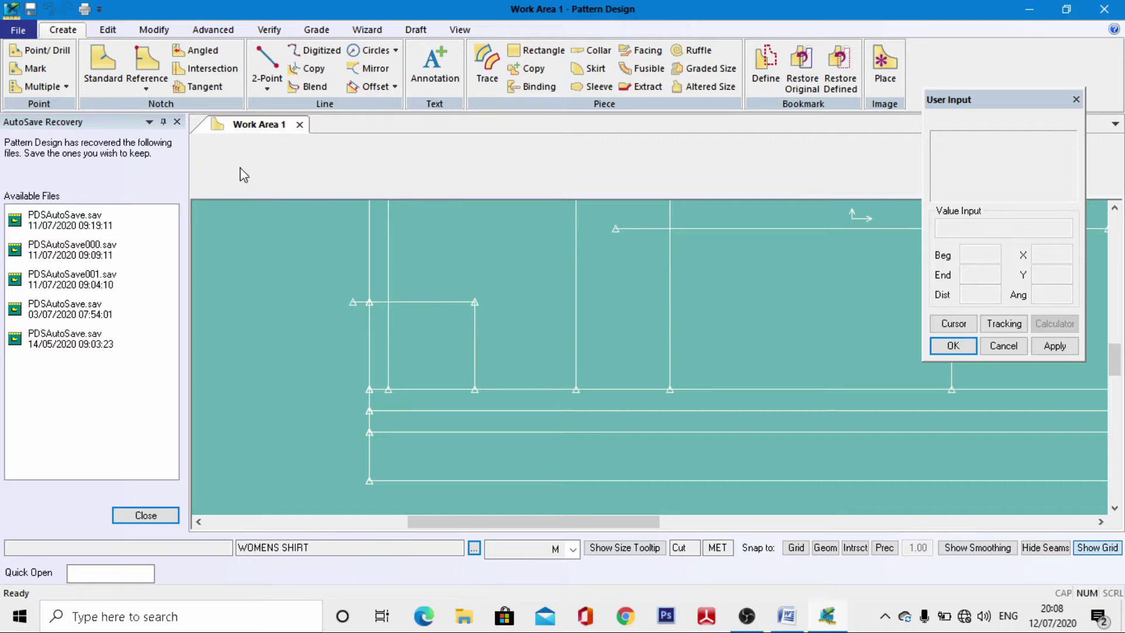
# Step: Draw a 2-Point Curve about 7.08 cm long from the short neck line's outer end to the nearest inner vertical's foot on the rectangle's lower edge
pyautogui.click(269, 79)
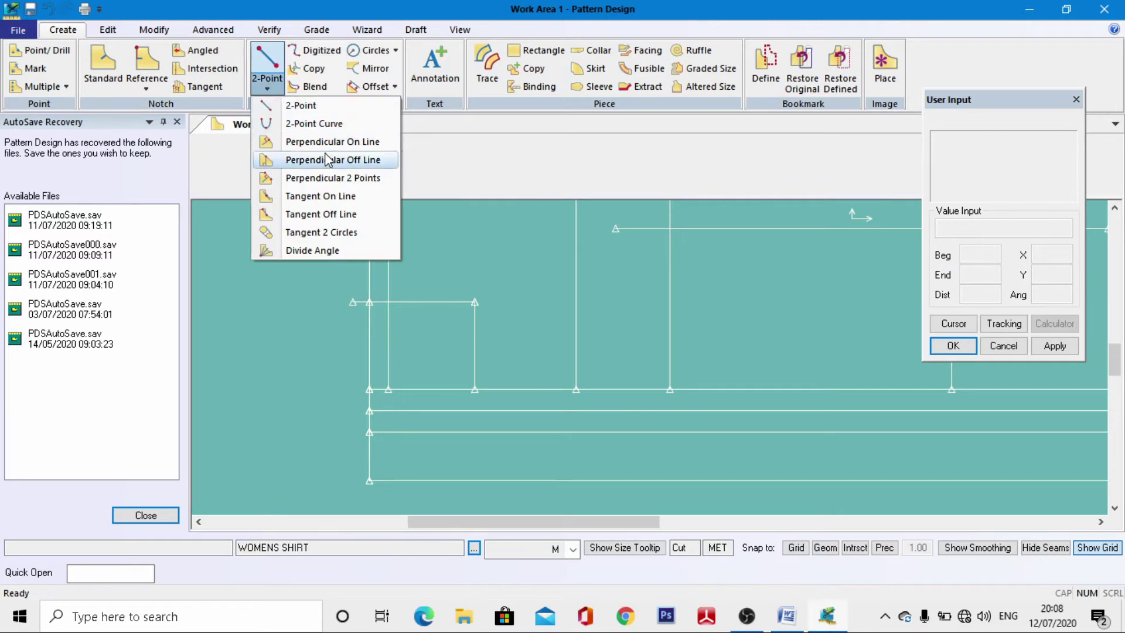
pyautogui.click(313, 123)
pyautogui.scroll(3, 366, 316)
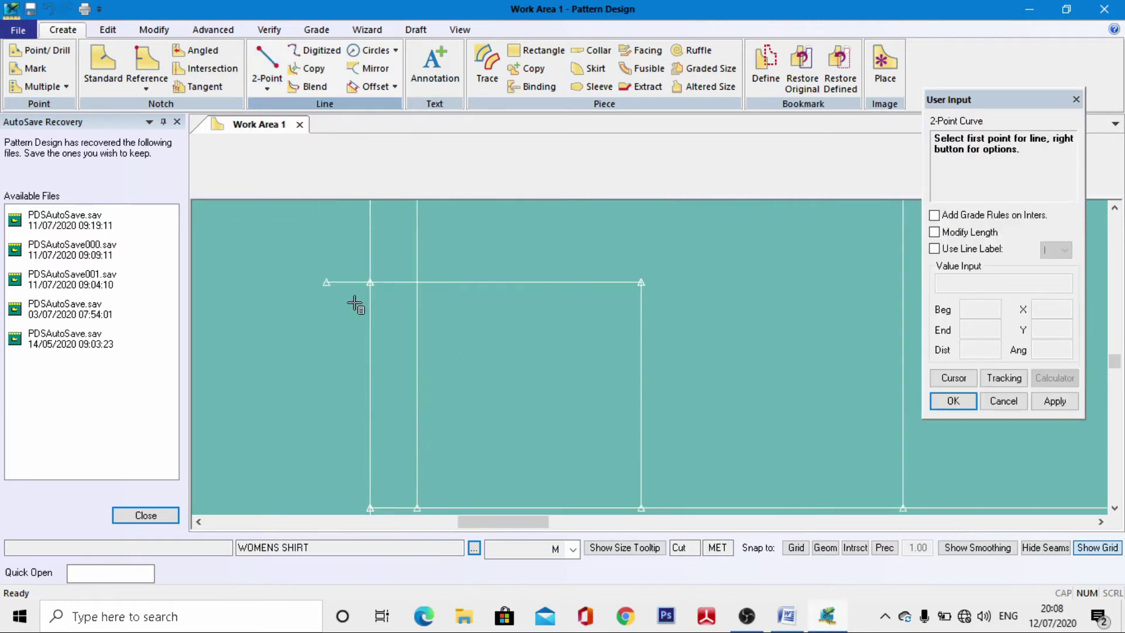
pyautogui.click(328, 282)
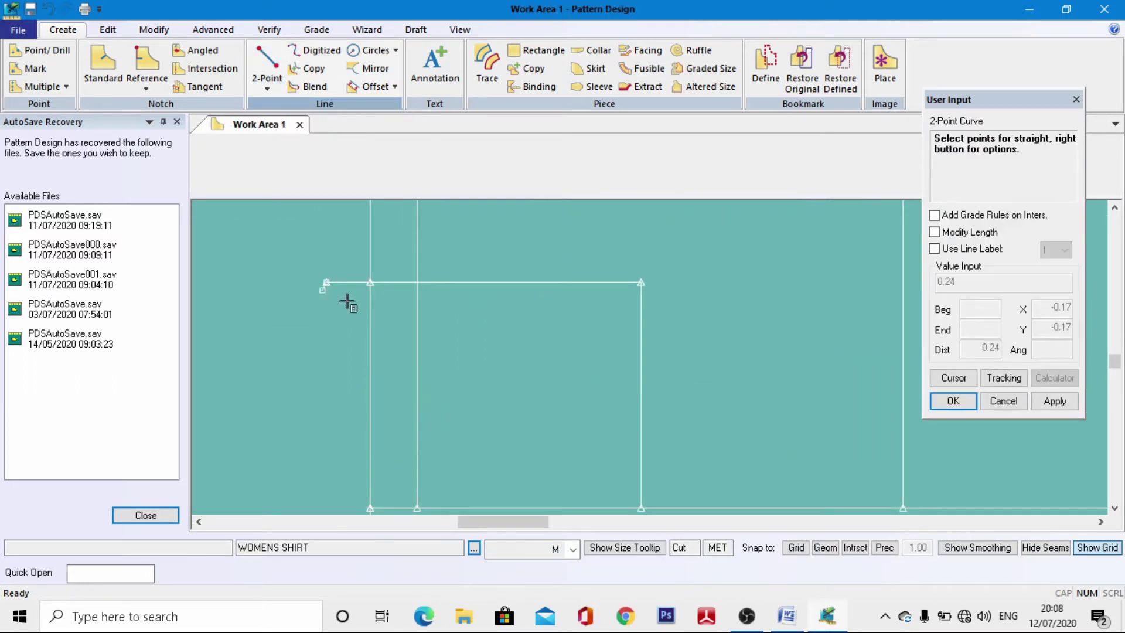
pyautogui.scroll(-2, 336, 302)
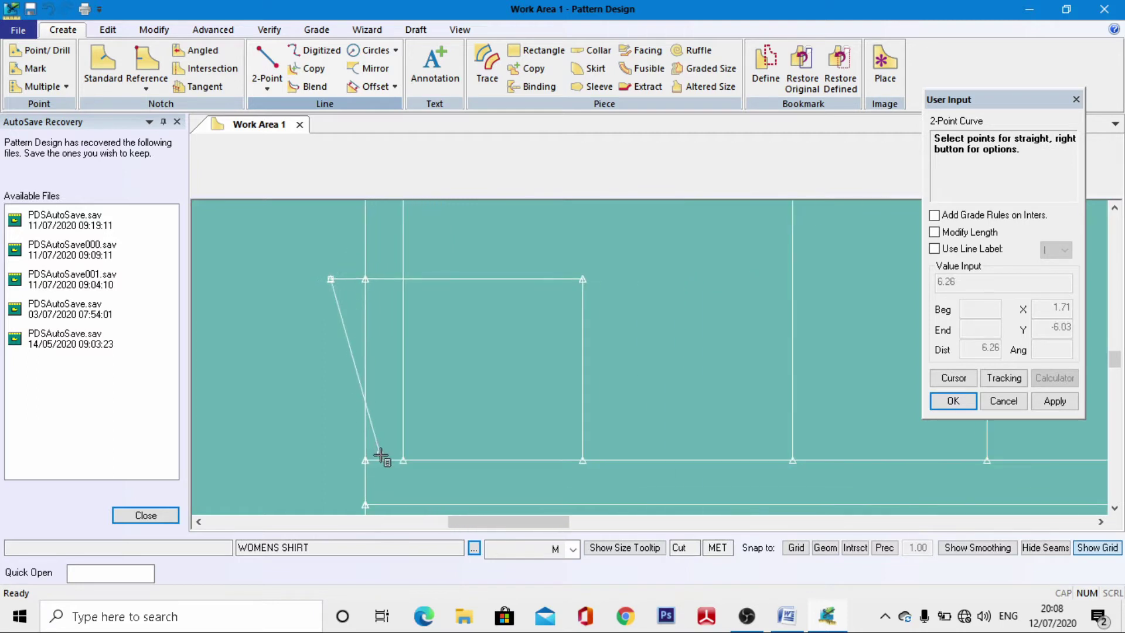
pyautogui.scroll(2, 381, 456)
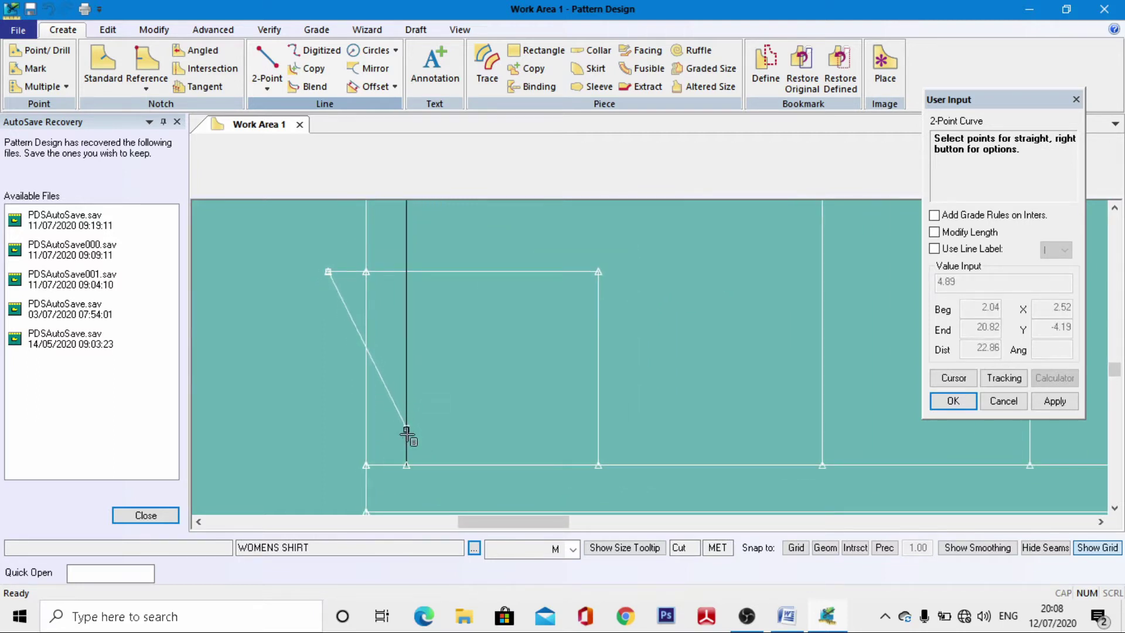
pyautogui.click(406, 464)
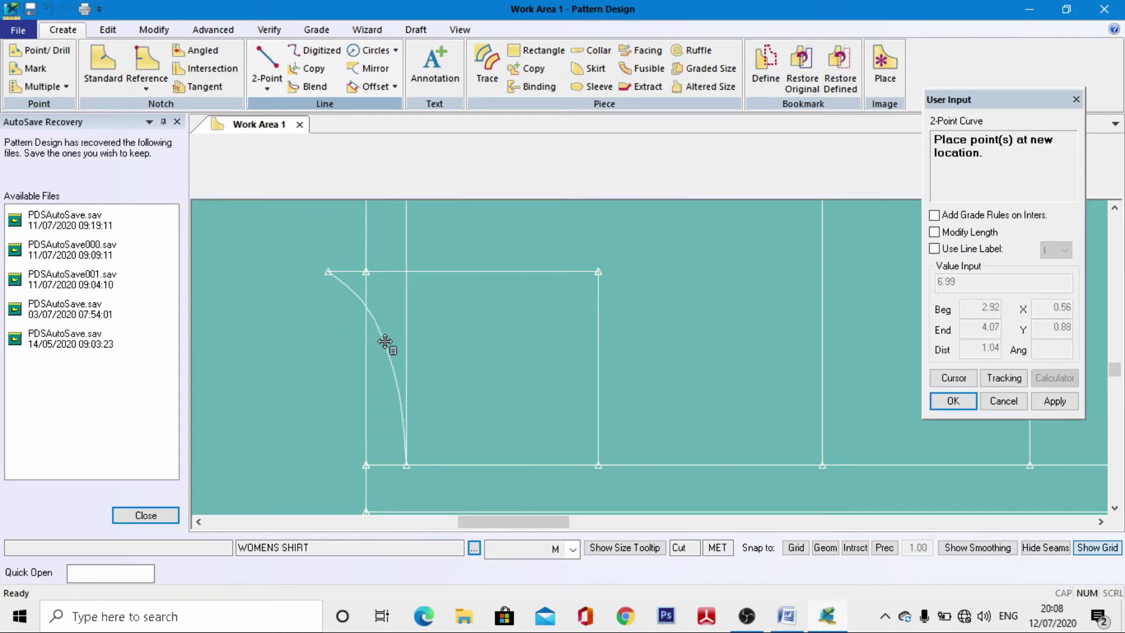
pyautogui.scroll(4, 333, 353)
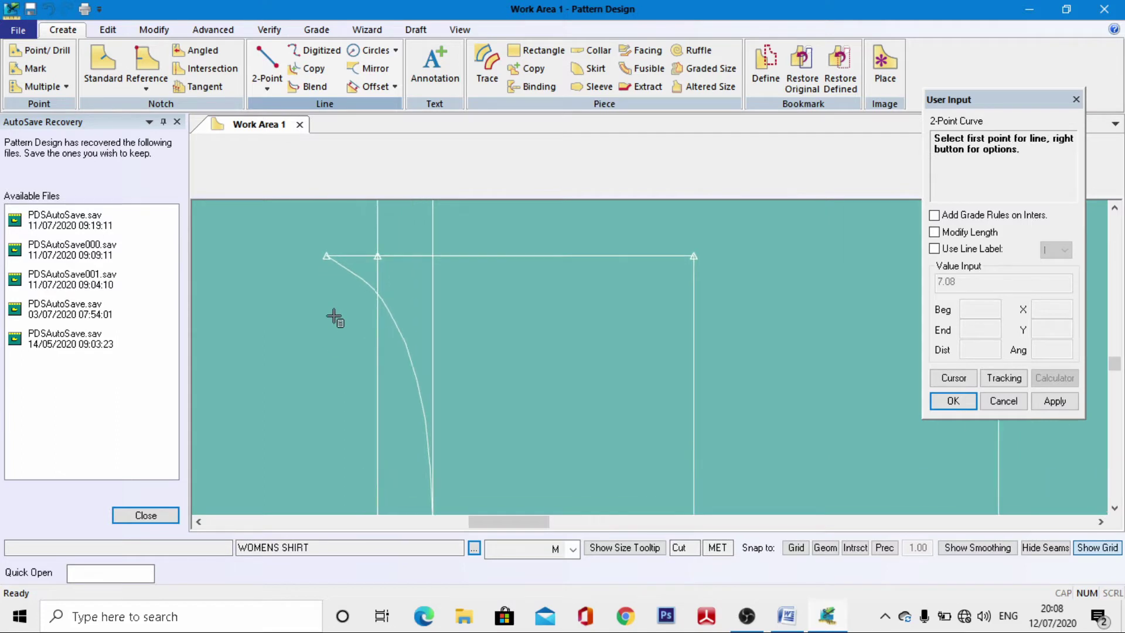
pyautogui.scroll(-4, 328, 311)
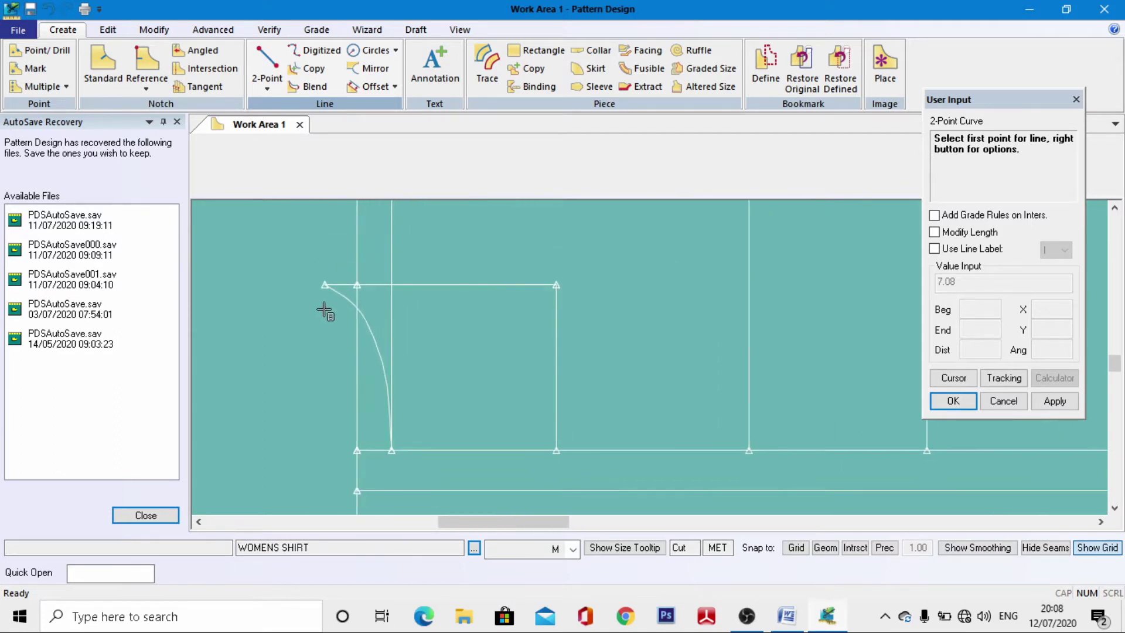
# Step: Draw a deeper neck curve about 11.1 cm long from the neck line's crossing with the rectangle edge to the neck box's lower corner, ending the command
pyautogui.click(349, 293)
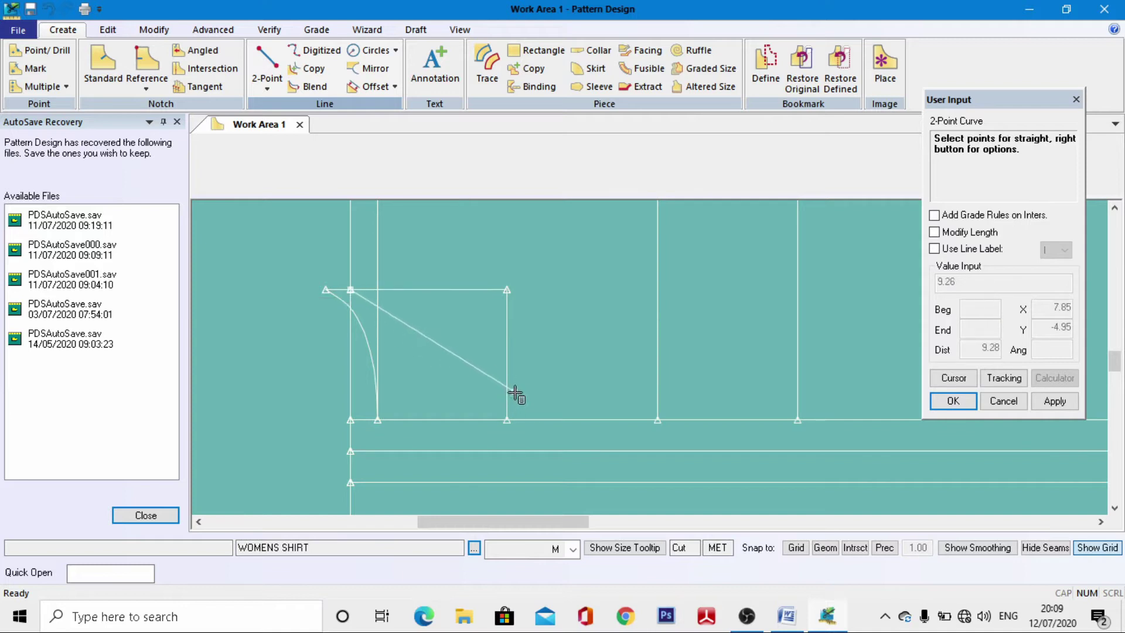
pyautogui.click(509, 420)
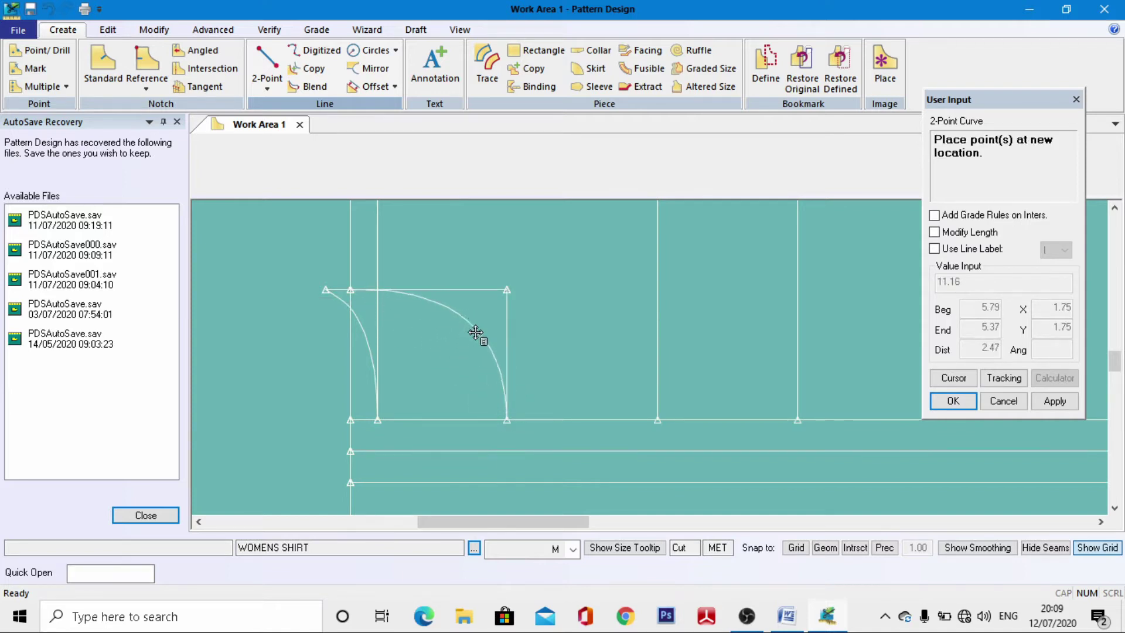
pyautogui.click(465, 321)
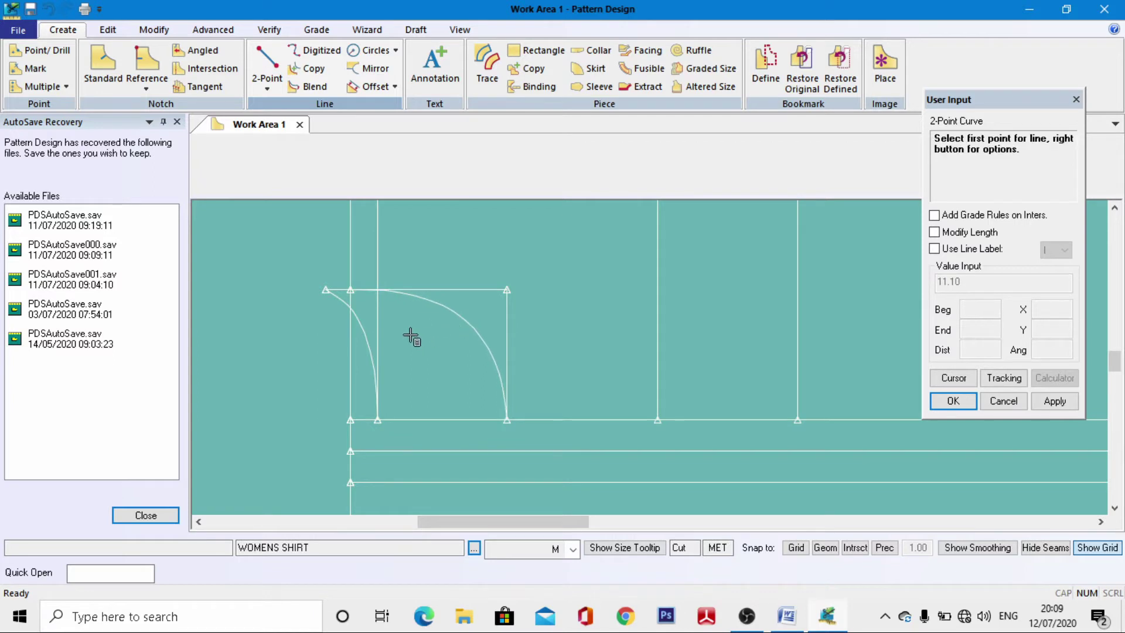
pyautogui.scroll(3, 476, 321)
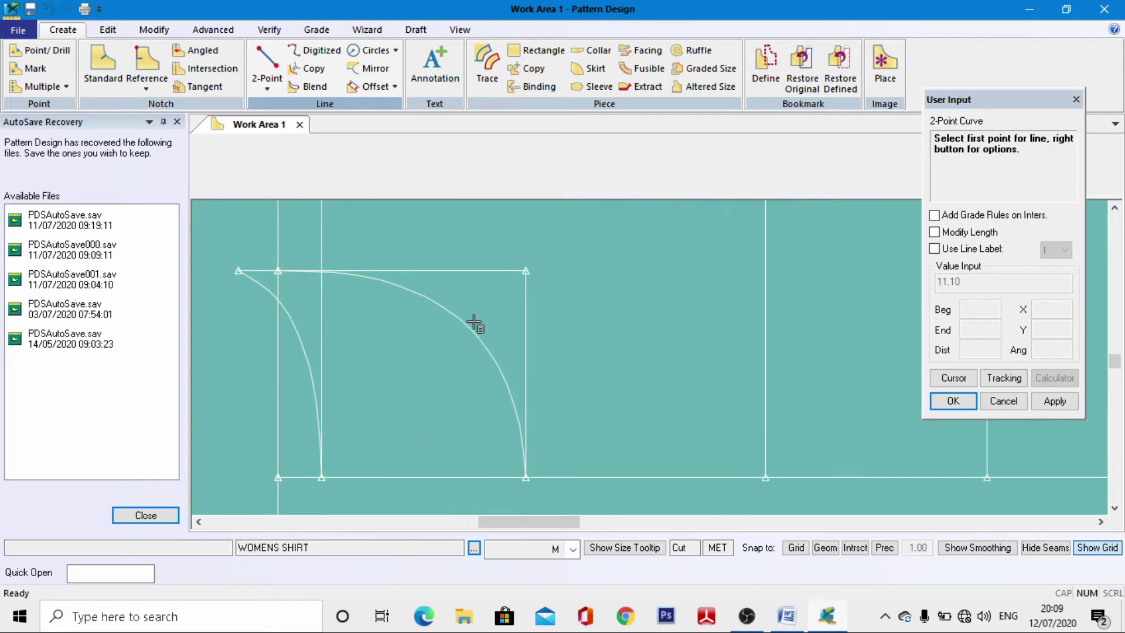
pyautogui.scroll(-6, 476, 321)
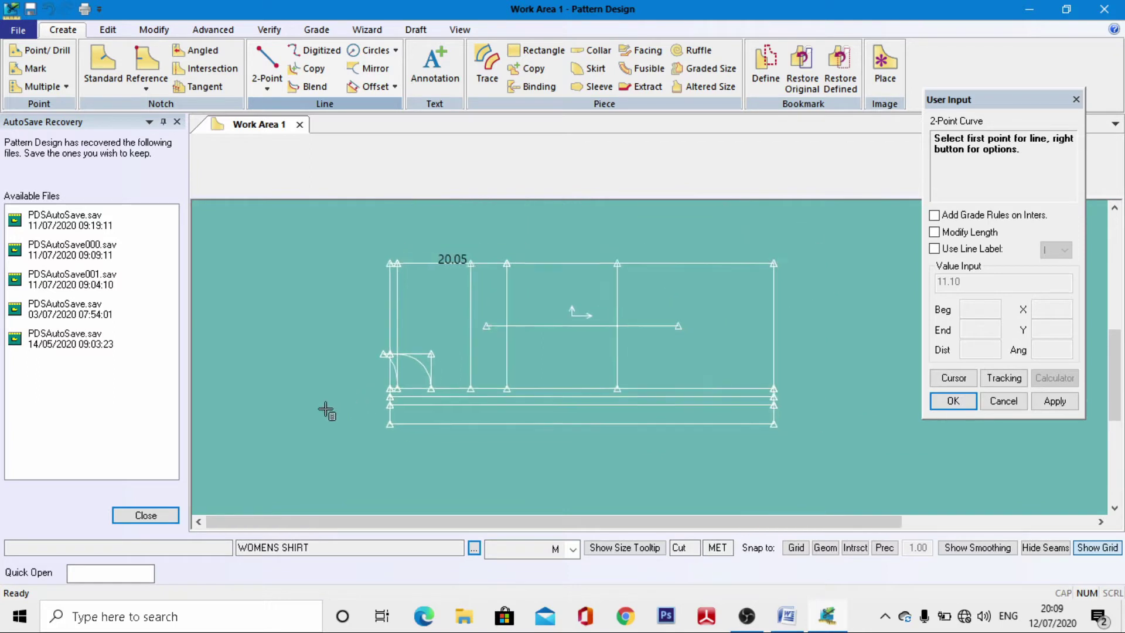
pyautogui.scroll(1, 351, 369)
pyautogui.rightClick(325, 324)
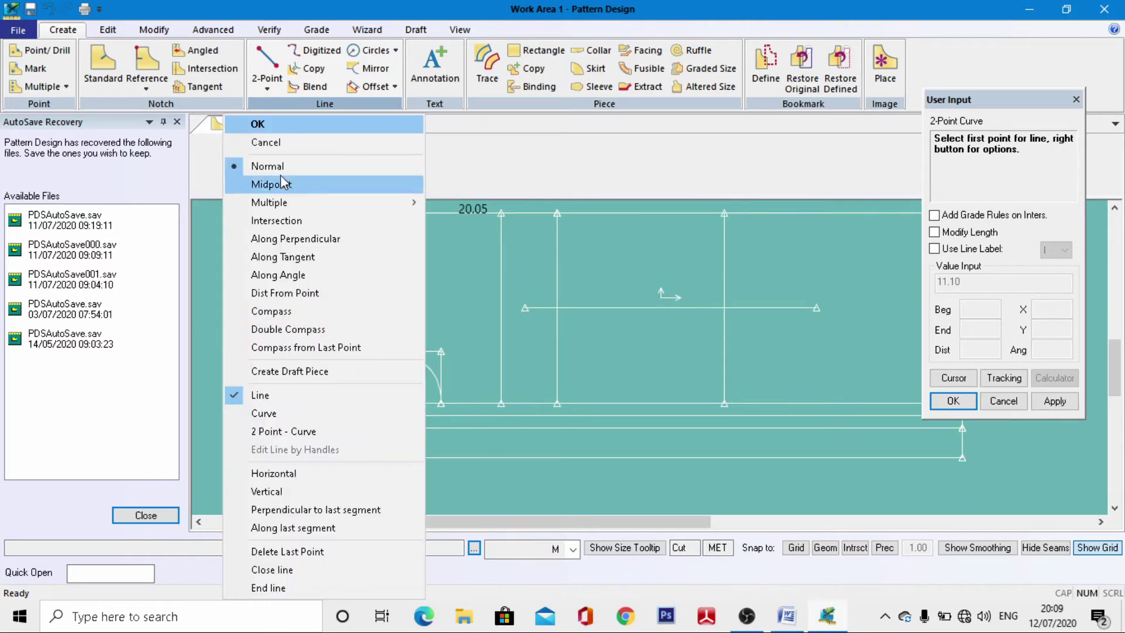
pyautogui.click(281, 121)
pyautogui.scroll(1, 445, 387)
pyautogui.scroll(-3, 323, 390)
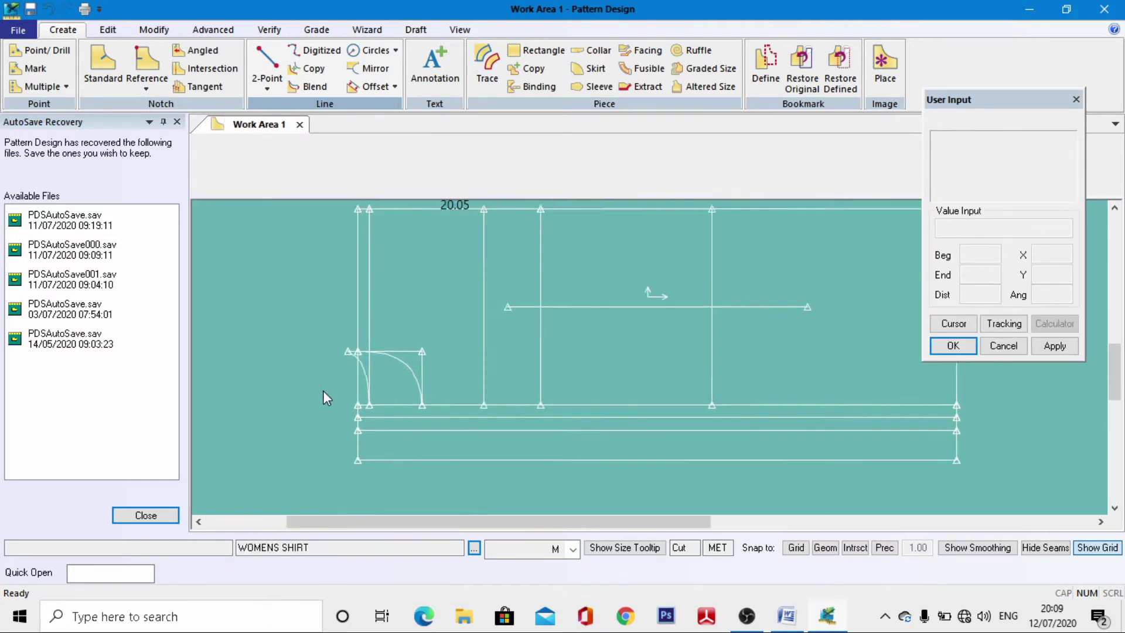
# Step: Select the 20.05 cm upper-edge segment for Offset Even with value entry, and look up the armscye bottom width in the Word measurements document
pyautogui.scroll(2, 482, 223)
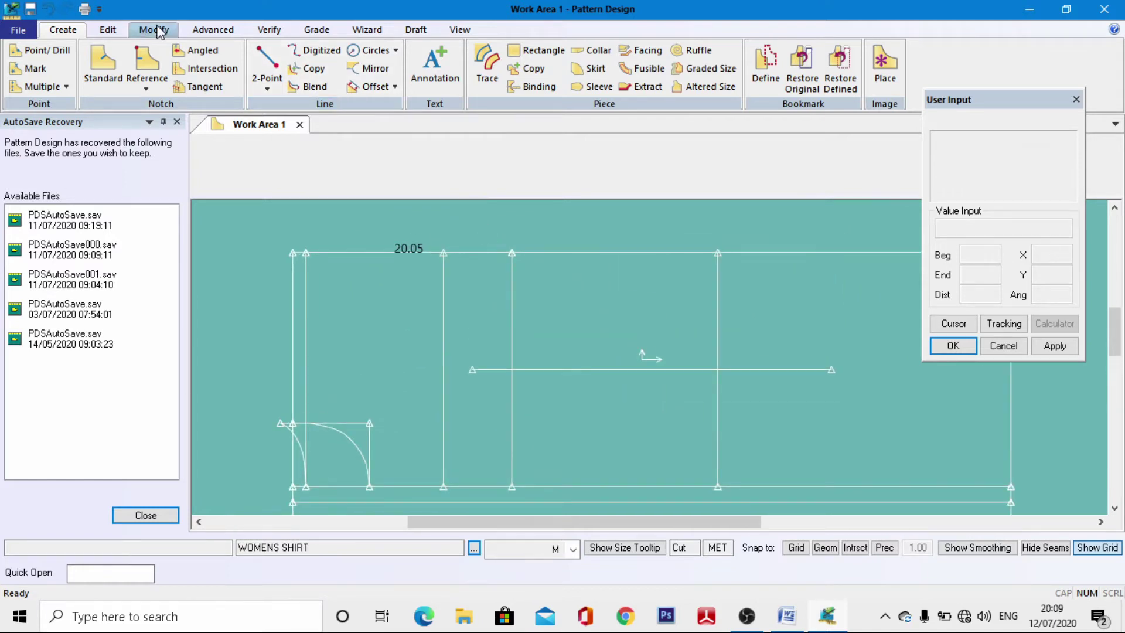
pyautogui.click(375, 87)
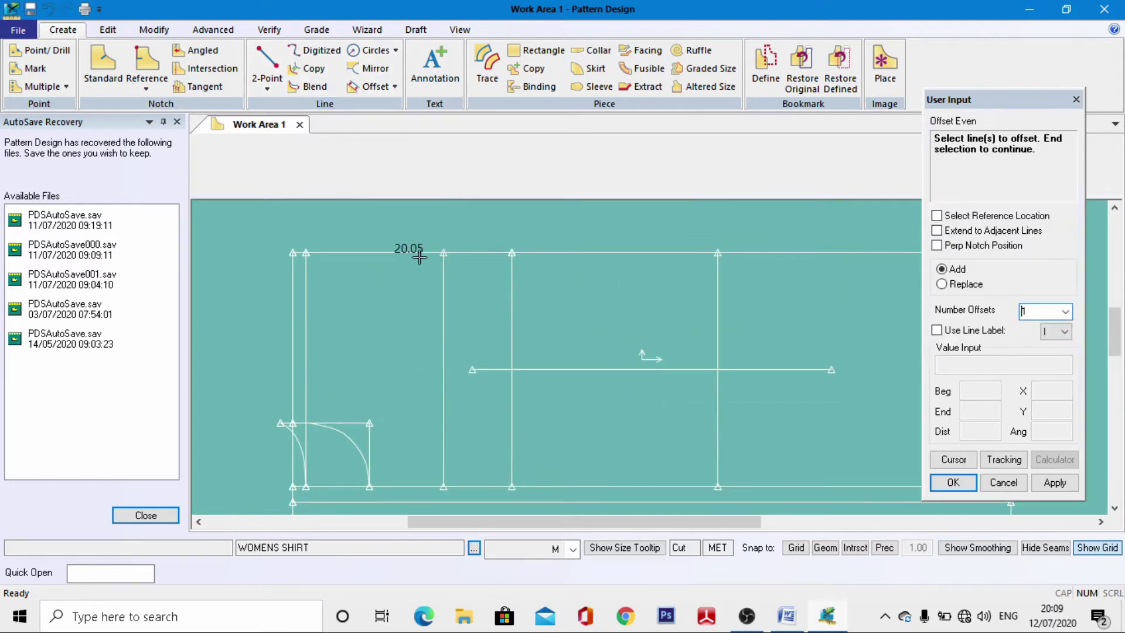
pyautogui.click(464, 253)
pyautogui.rightClick(468, 255)
pyautogui.click(469, 255)
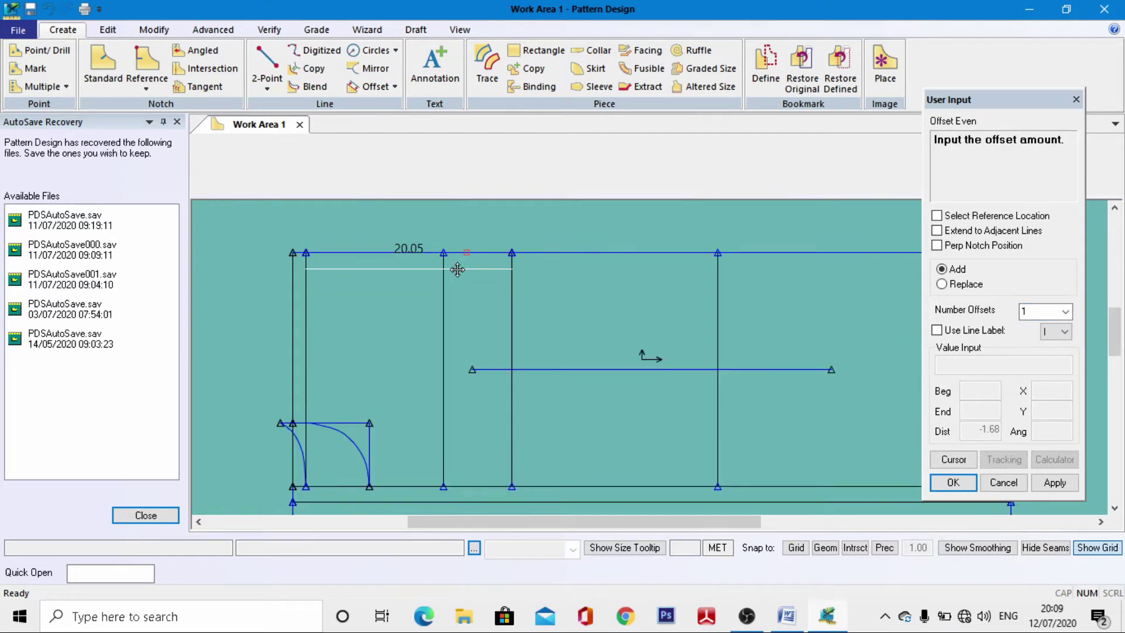
pyautogui.click(954, 460)
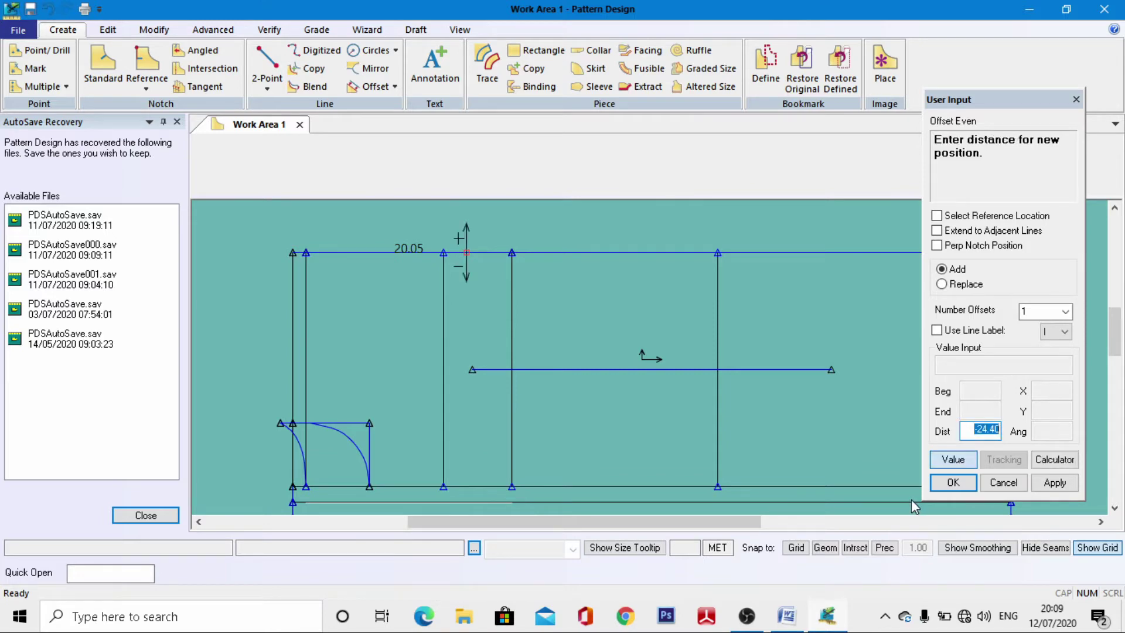
pyautogui.click(796, 622)
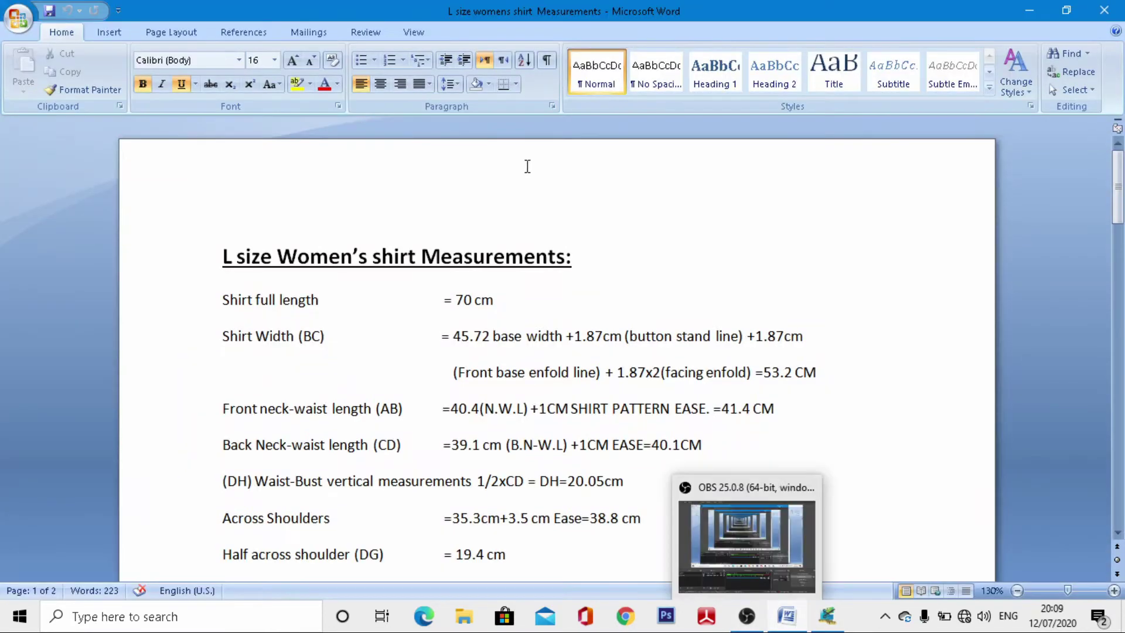
pyautogui.scroll(-5, 390, 378)
pyautogui.scroll(-3, 507, 319)
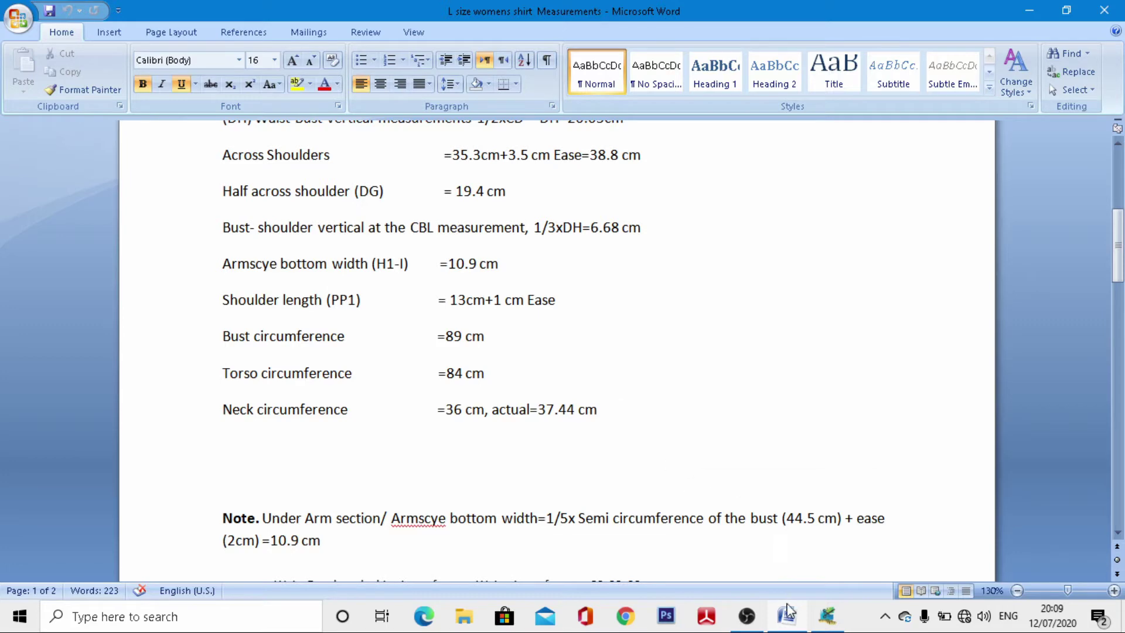
pyautogui.click(827, 615)
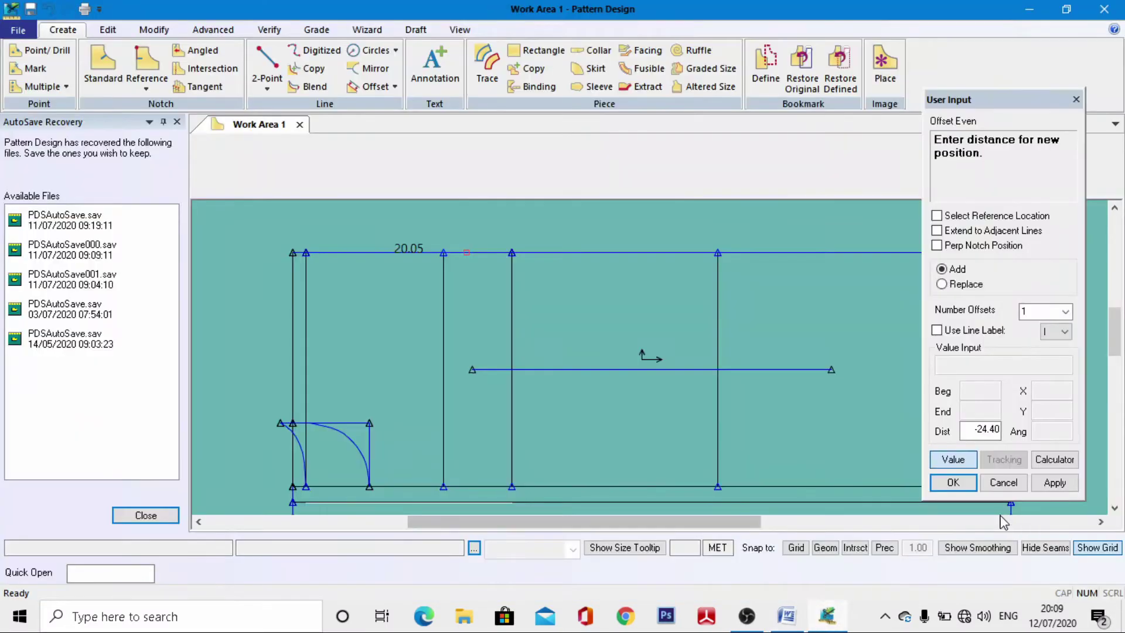
# Step: Calculate the offset distance as 10.9/2 with the Expression Calculator
pyautogui.click(977, 430)
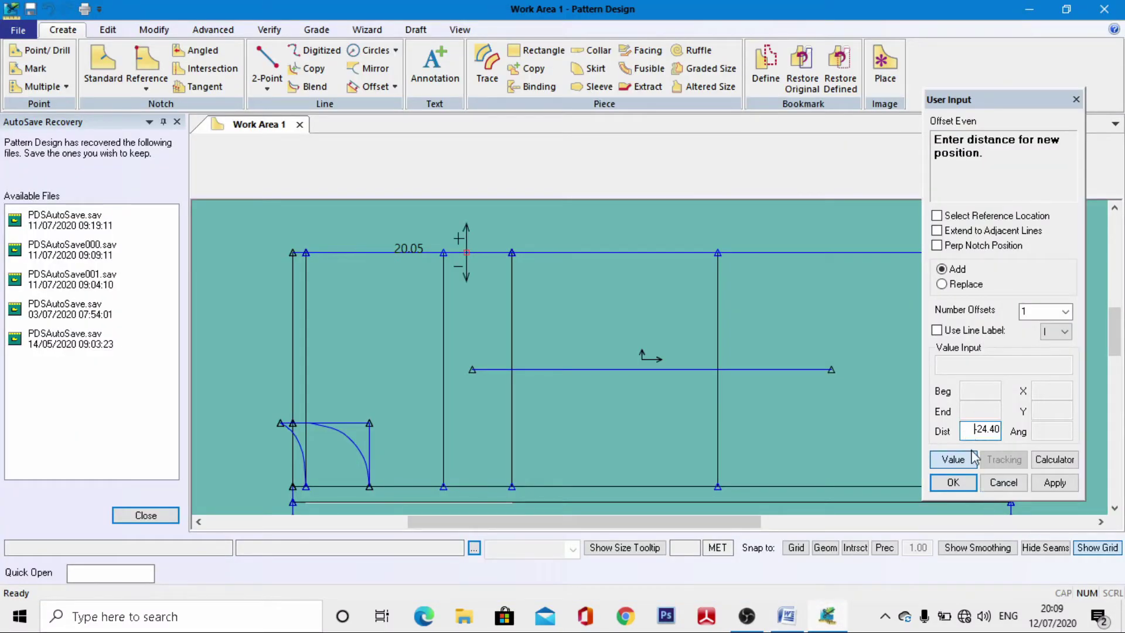
pyautogui.write('-')
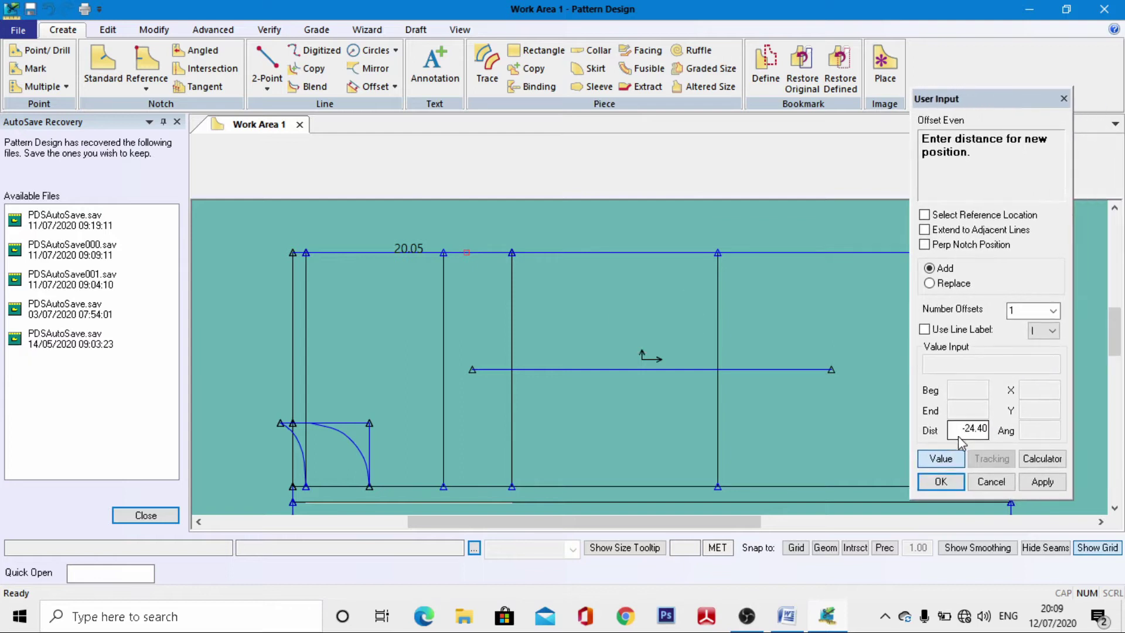
pyautogui.moveTo(997, 92); pyautogui.dragTo(1054, 69)
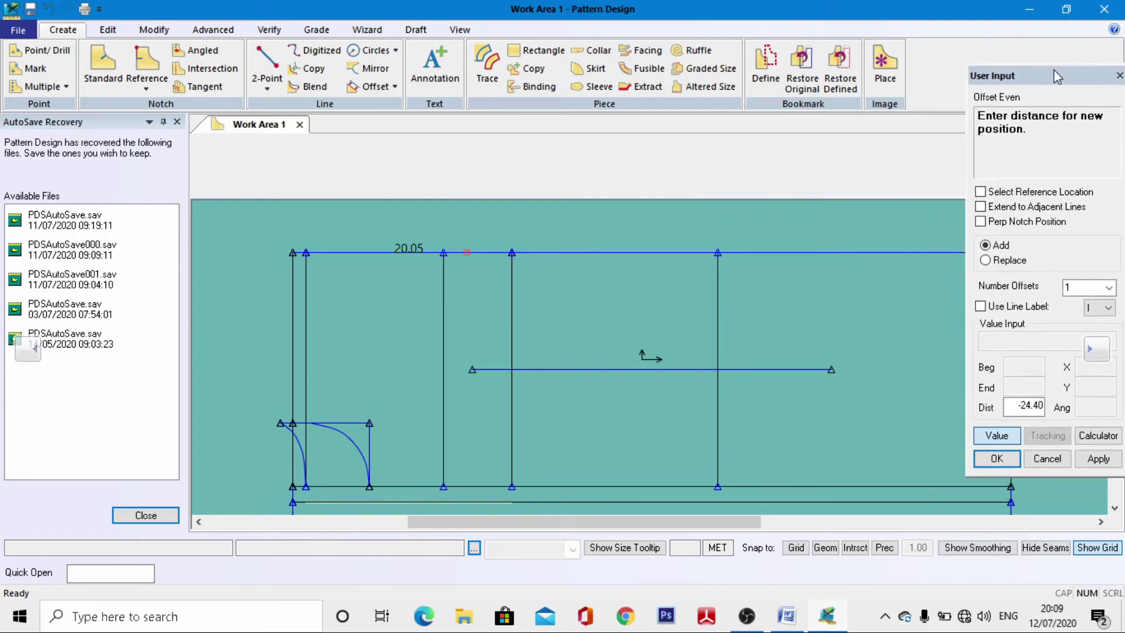
pyautogui.doubleClick(1024, 406)
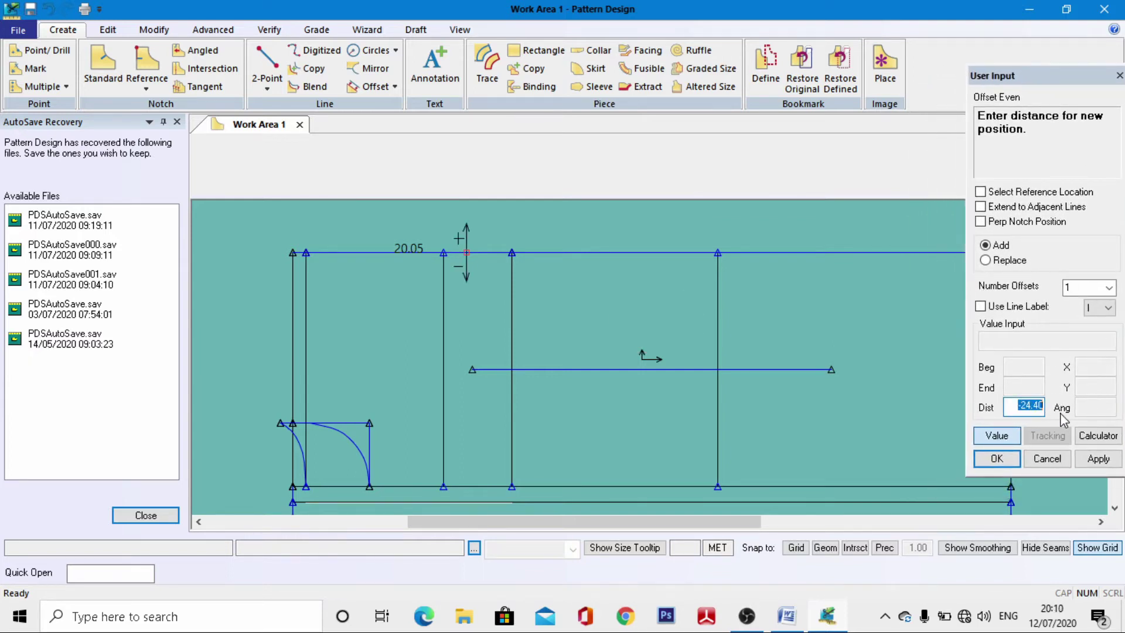
pyautogui.click(1098, 436)
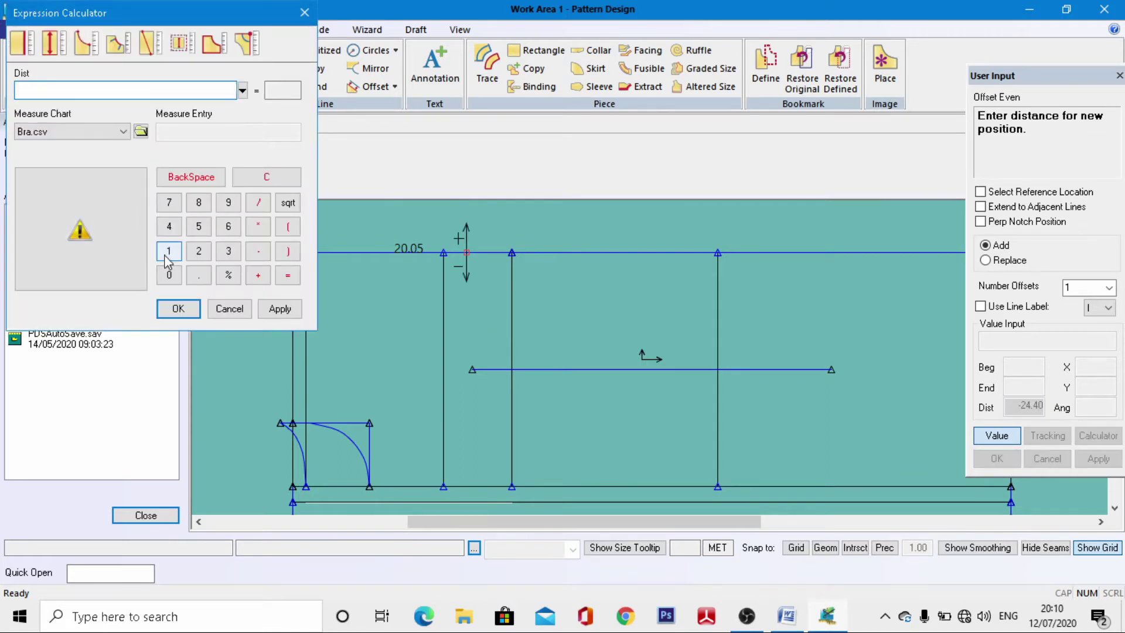
pyautogui.click(169, 252)
pyautogui.click(168, 275)
pyautogui.click(199, 275)
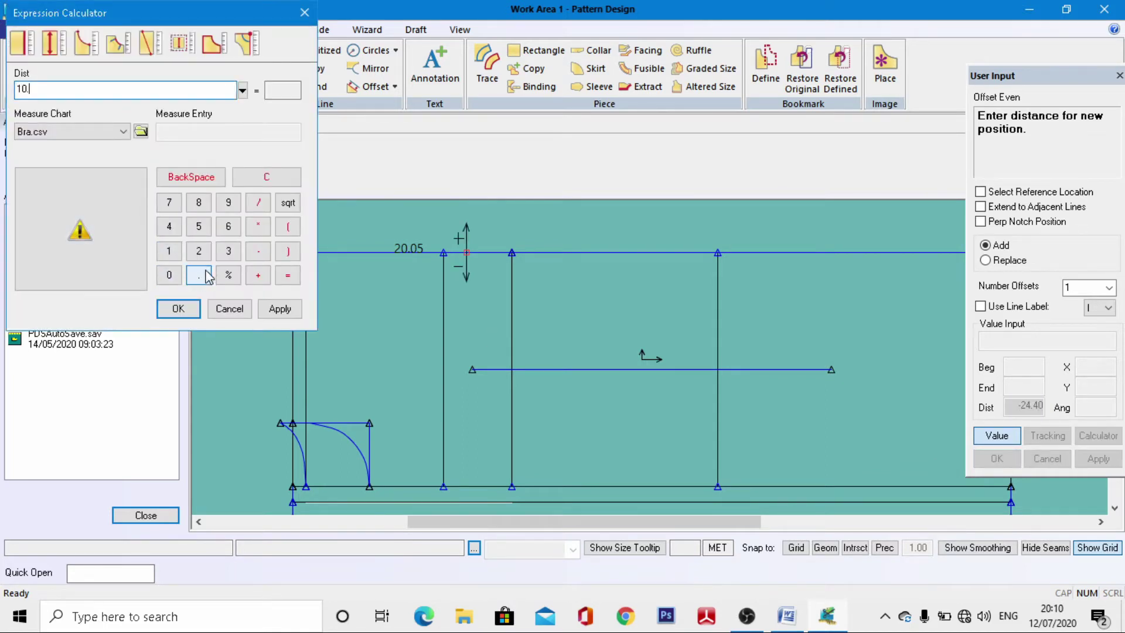
pyautogui.click(228, 203)
pyautogui.click(258, 203)
pyautogui.click(198, 251)
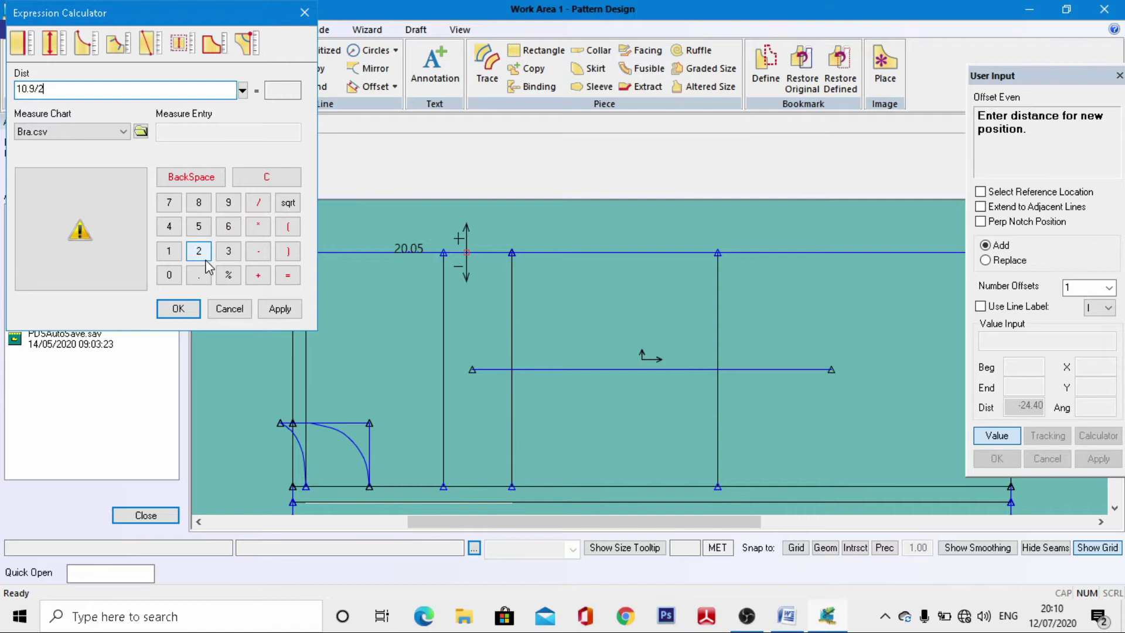
pyautogui.click(178, 309)
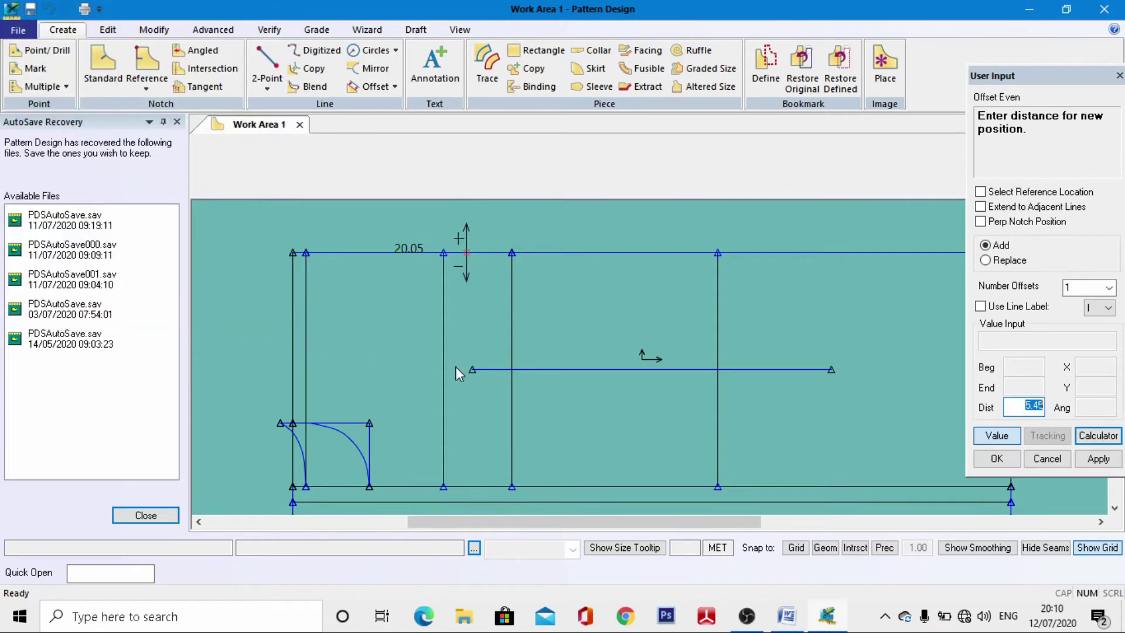
# Step: Offset the selected upper-edge segment into the rectangle by 5.45 cm and end the Offset Even command
pyautogui.click(1015, 412)
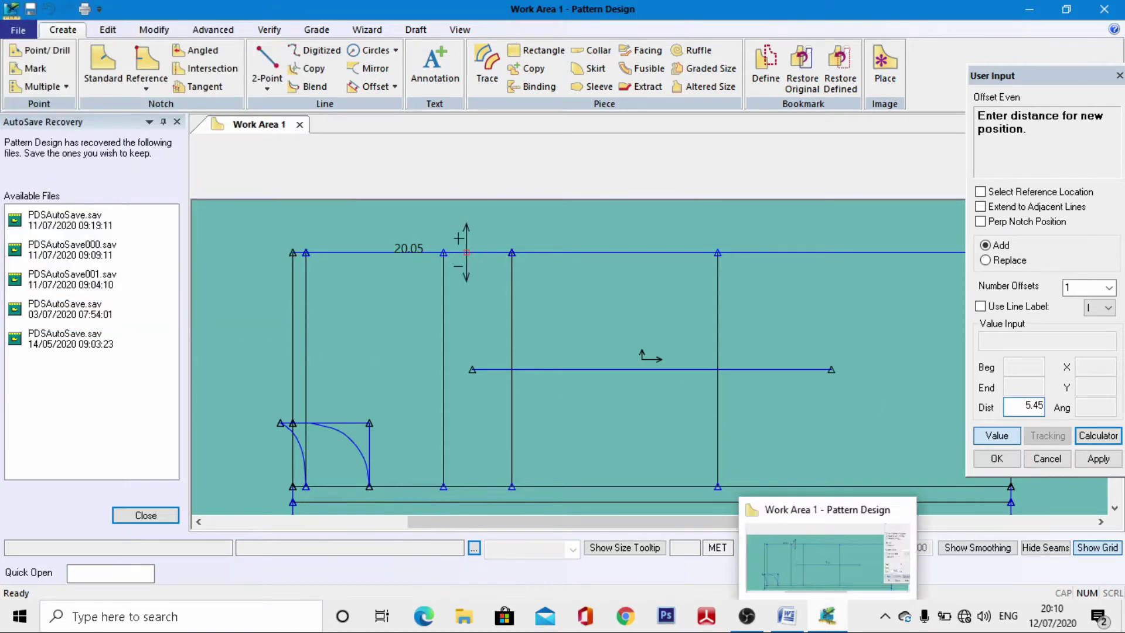
pyautogui.press('Return')
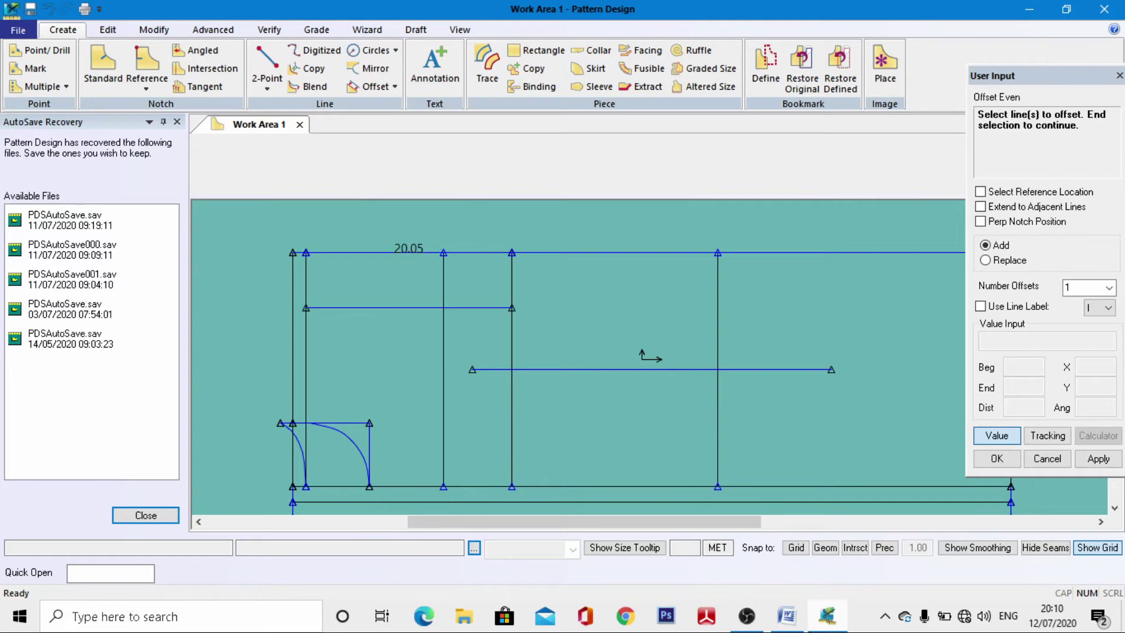
pyautogui.rightClick(367, 243)
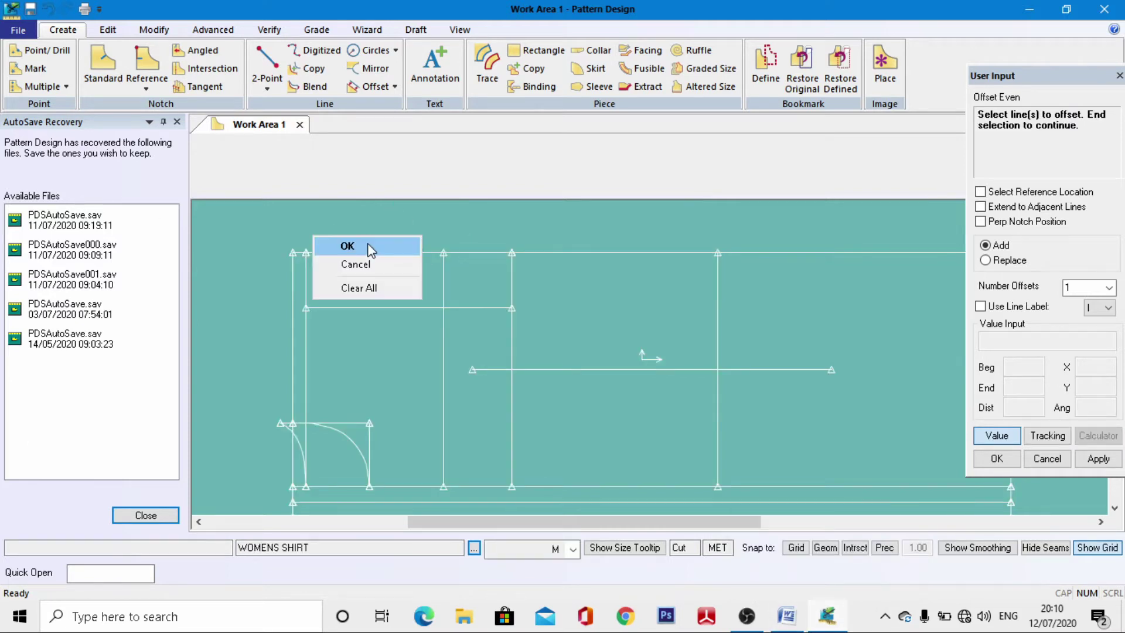
pyautogui.click(368, 245)
pyautogui.scroll(3, 371, 309)
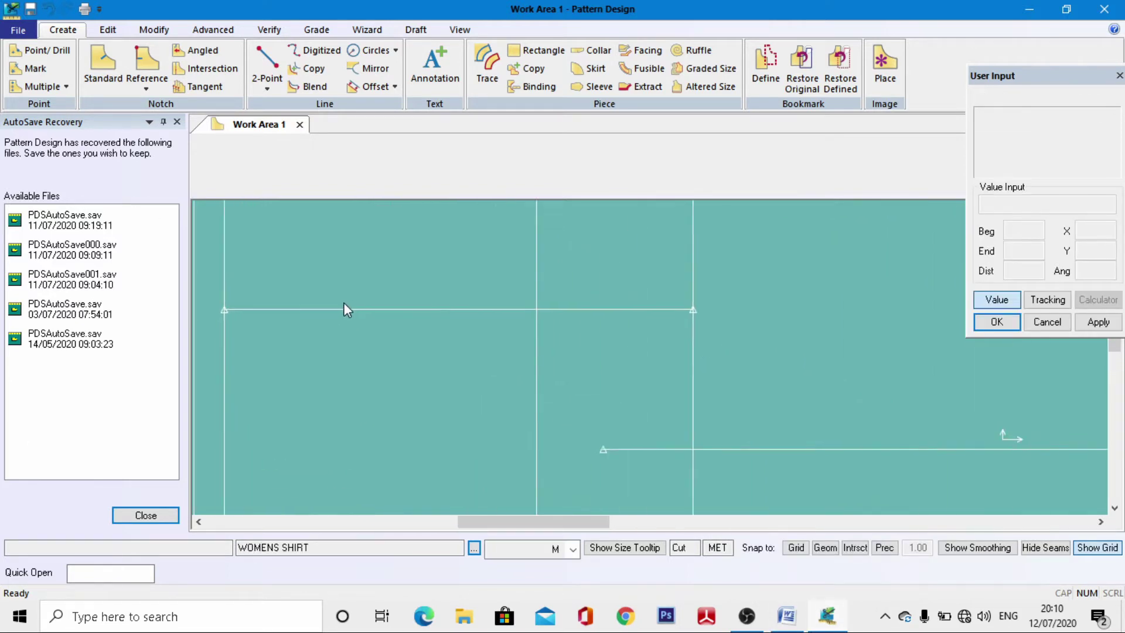
pyautogui.scroll(-3, 638, 308)
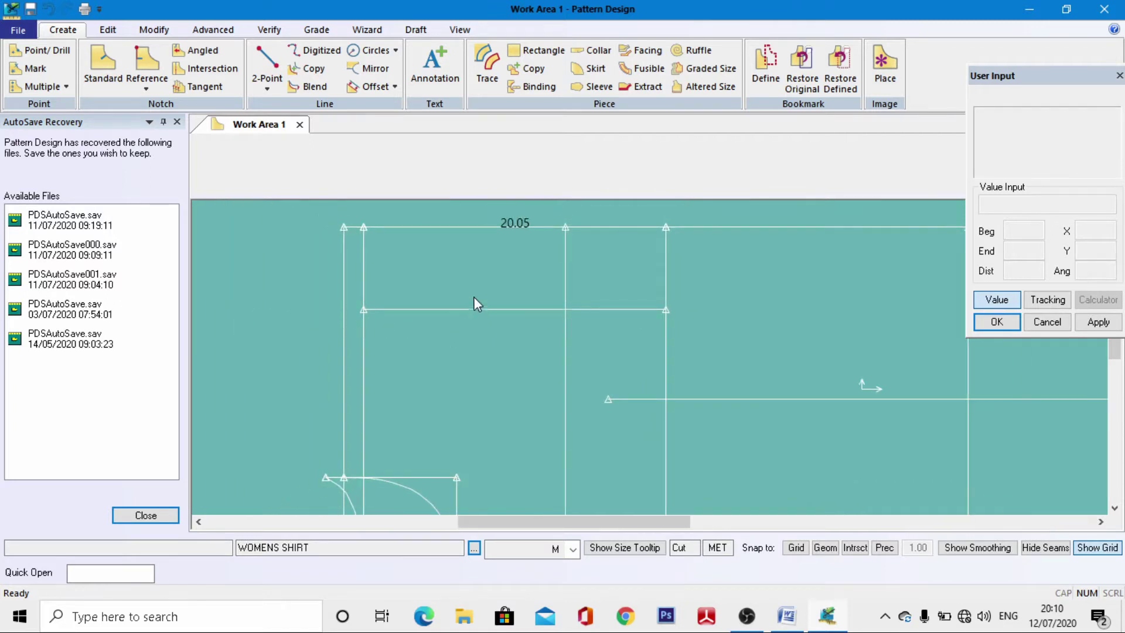
# Step: Start a 2-Point line on the offset armscye guide line, about 2.5 cm from its beginning at the neck side
pyautogui.scroll(-1, 472, 285)
pyautogui.scroll(-1, 388, 304)
pyautogui.scroll(1, 382, 318)
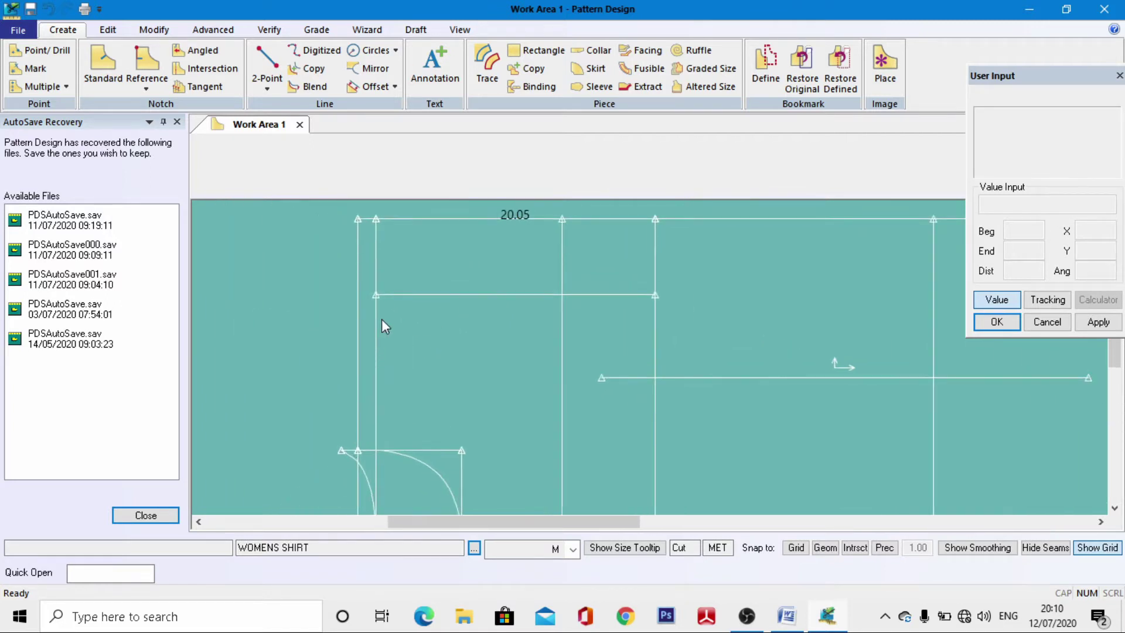
pyautogui.click(270, 66)
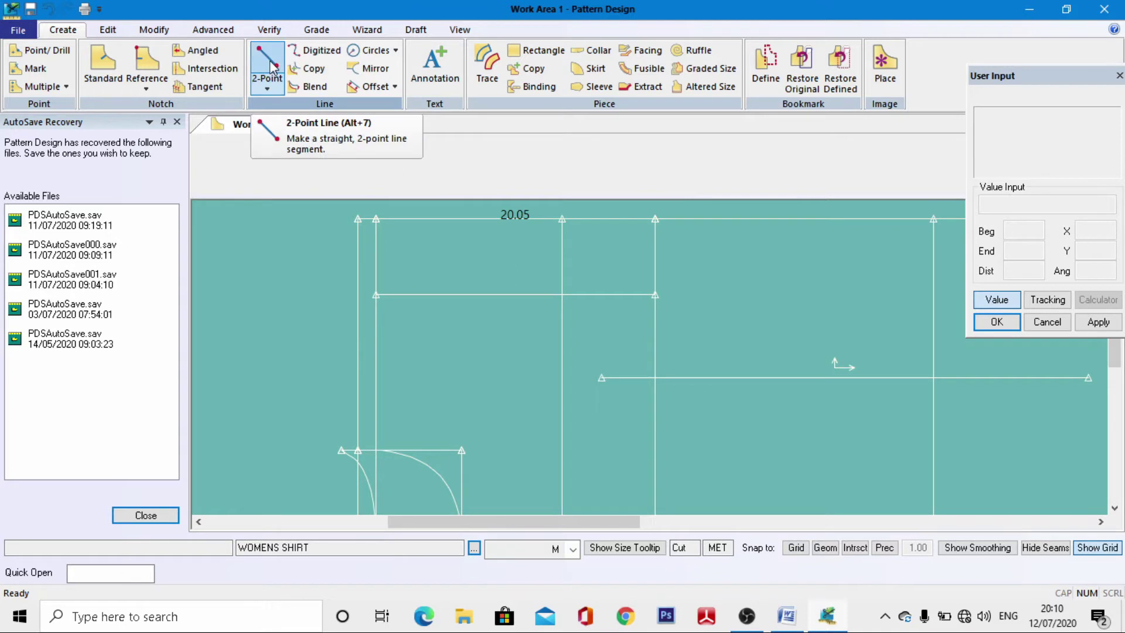
pyautogui.click(271, 64)
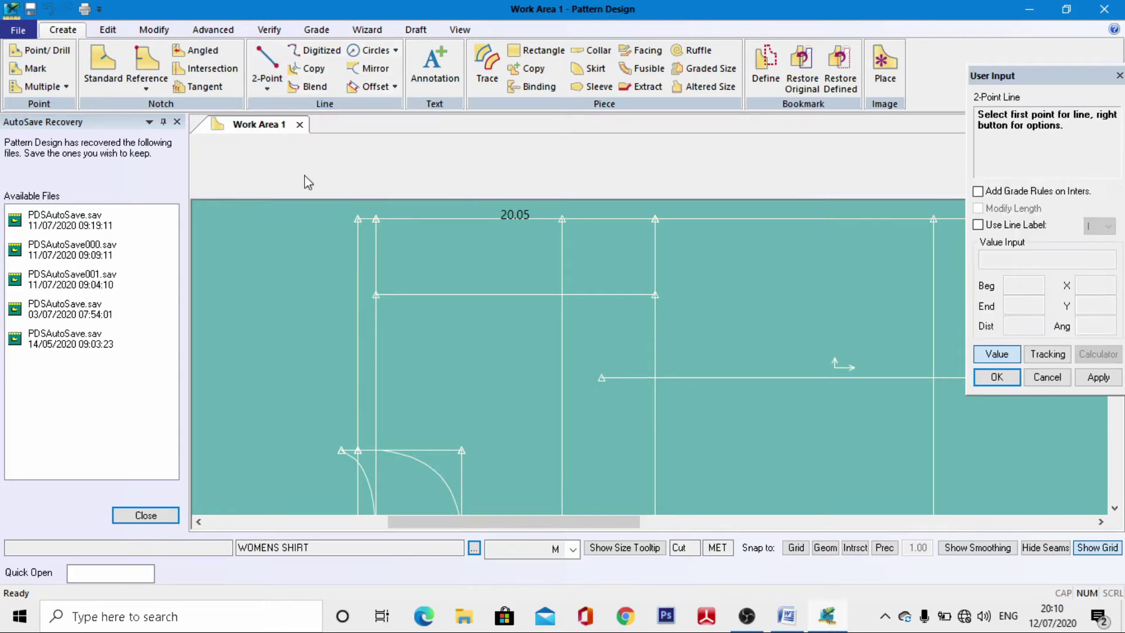
pyautogui.click(372, 299)
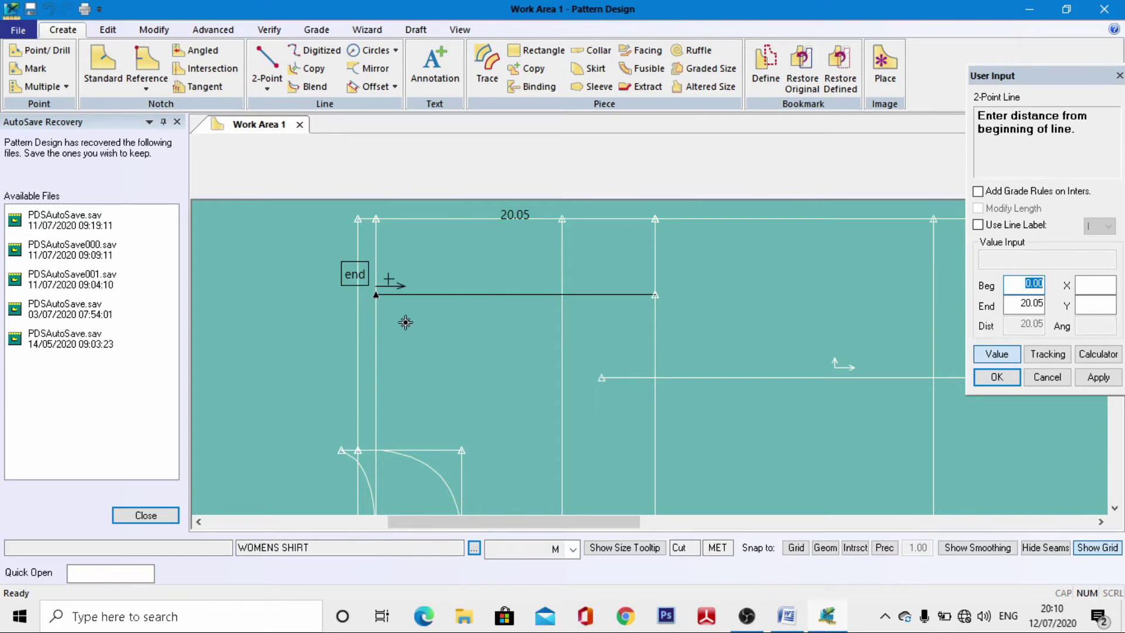
pyautogui.write('4')
pyautogui.write('.5')
pyautogui.press('Return')
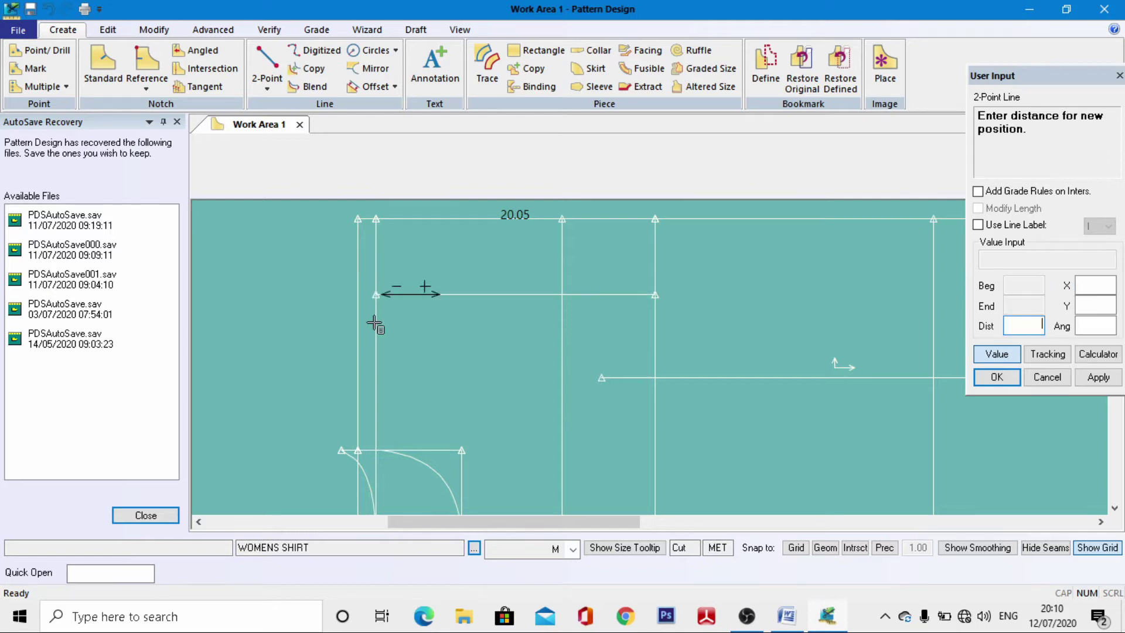
# Step: Switch to cursor input, finish the shoulder line at the outer end of the neck box's upper line, and end the command
pyautogui.click(996, 354)
pyautogui.scroll(3, 350, 463)
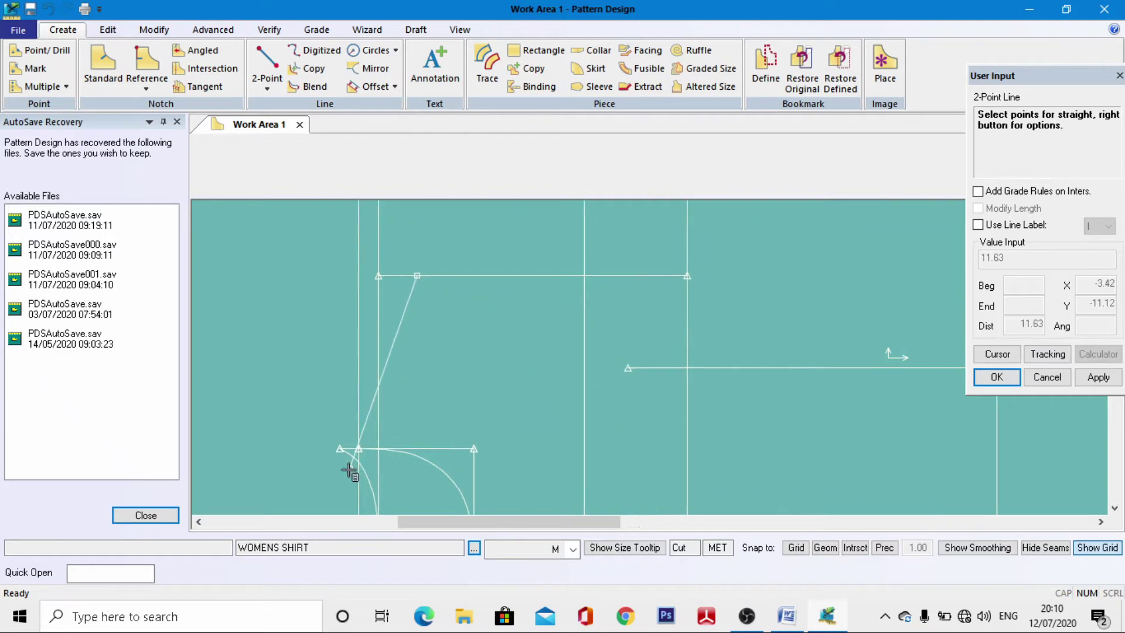
pyautogui.scroll(1, 345, 445)
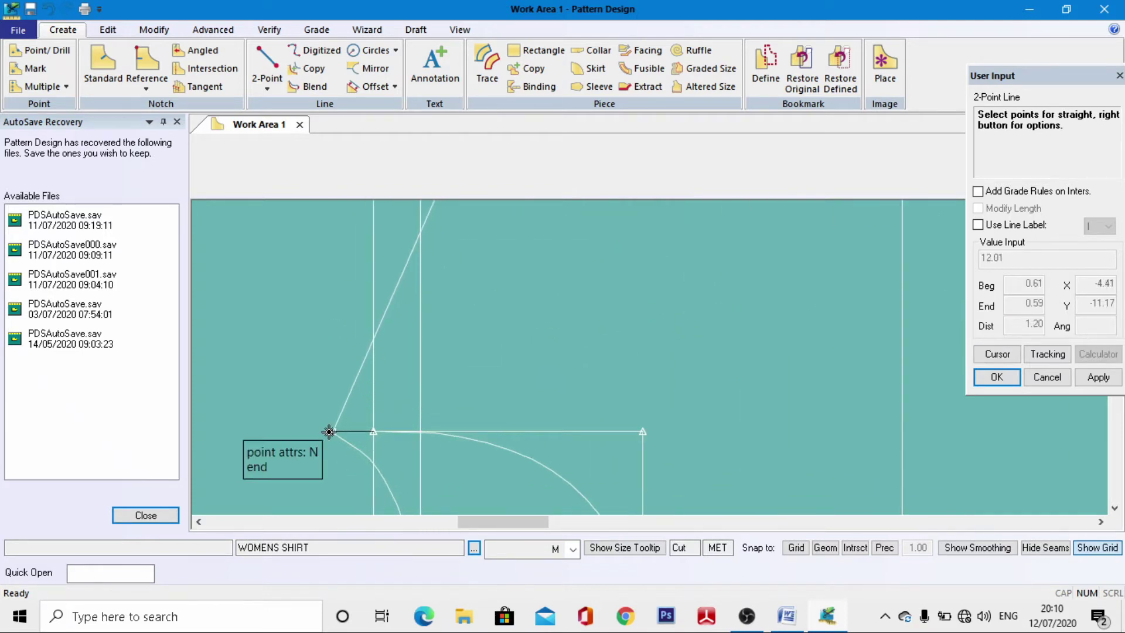
pyautogui.click(329, 432)
pyautogui.scroll(-3, 256, 432)
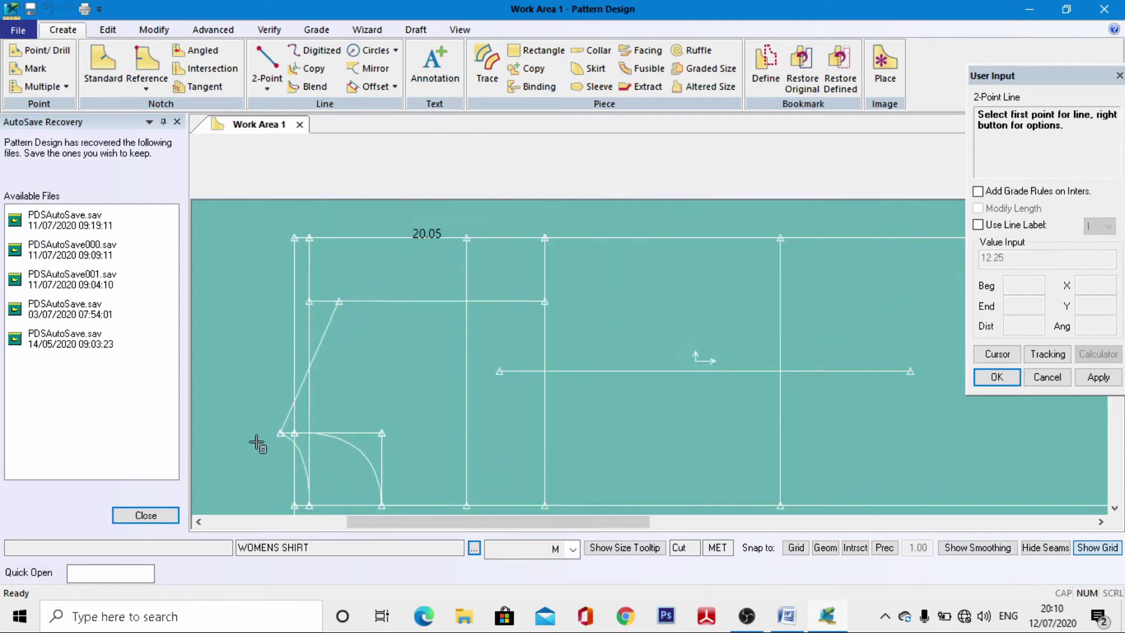
pyautogui.rightClick(331, 311)
pyautogui.click(311, 143)
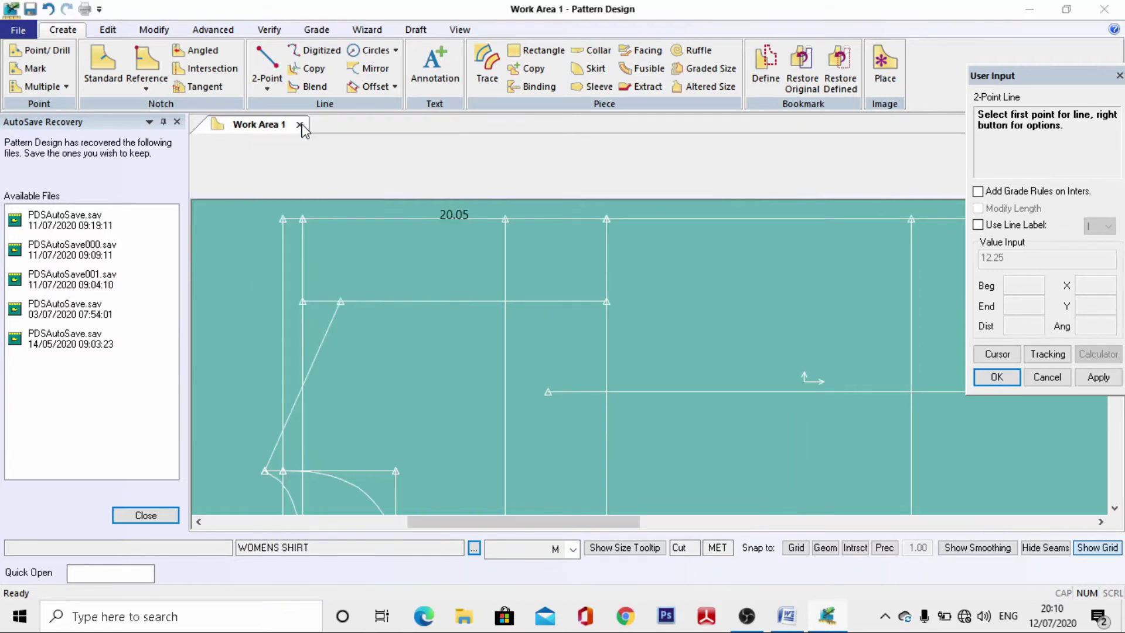
# Step: Split the offset guide line at the point where the shoulder line meets it
pyautogui.scroll(2, 296, 385)
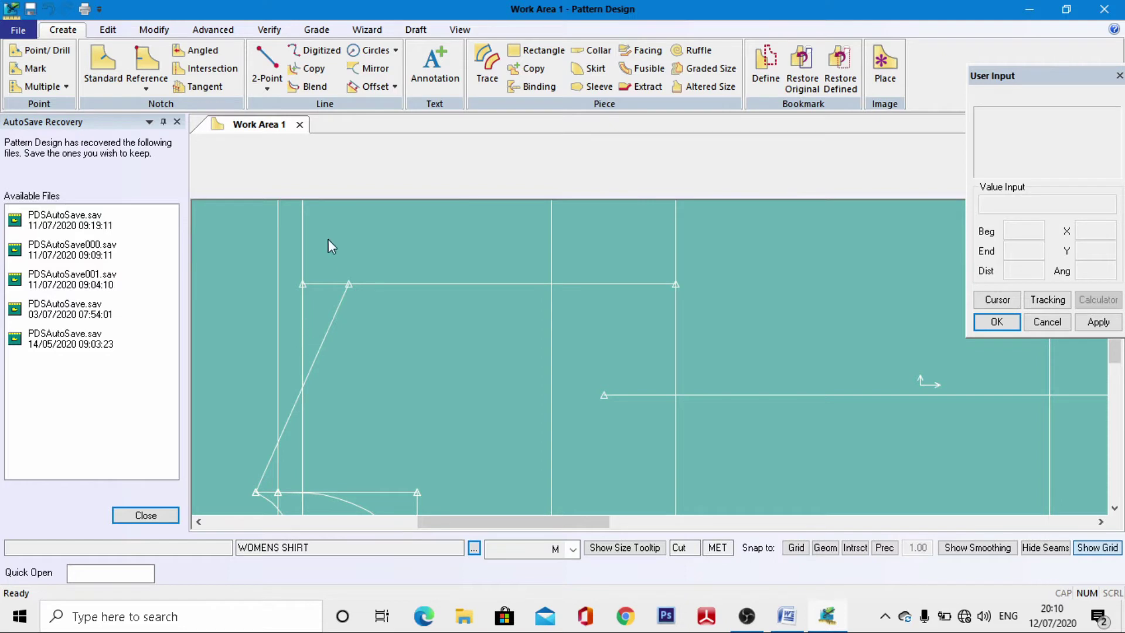
pyautogui.scroll(4, 346, 290)
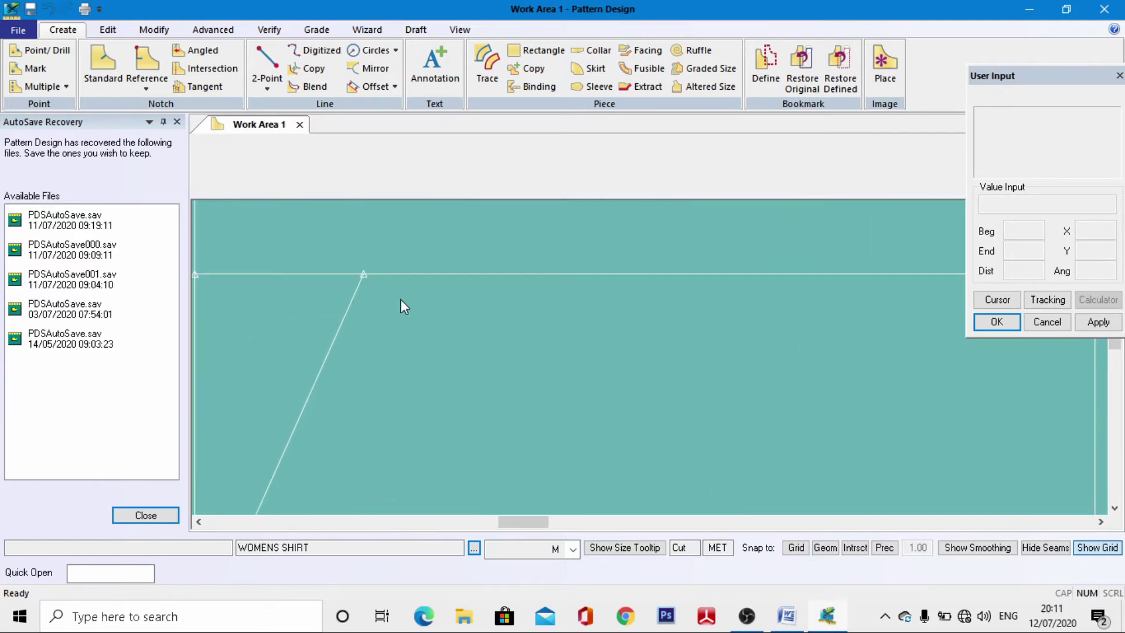
pyautogui.click(462, 31)
pyautogui.click(196, 67)
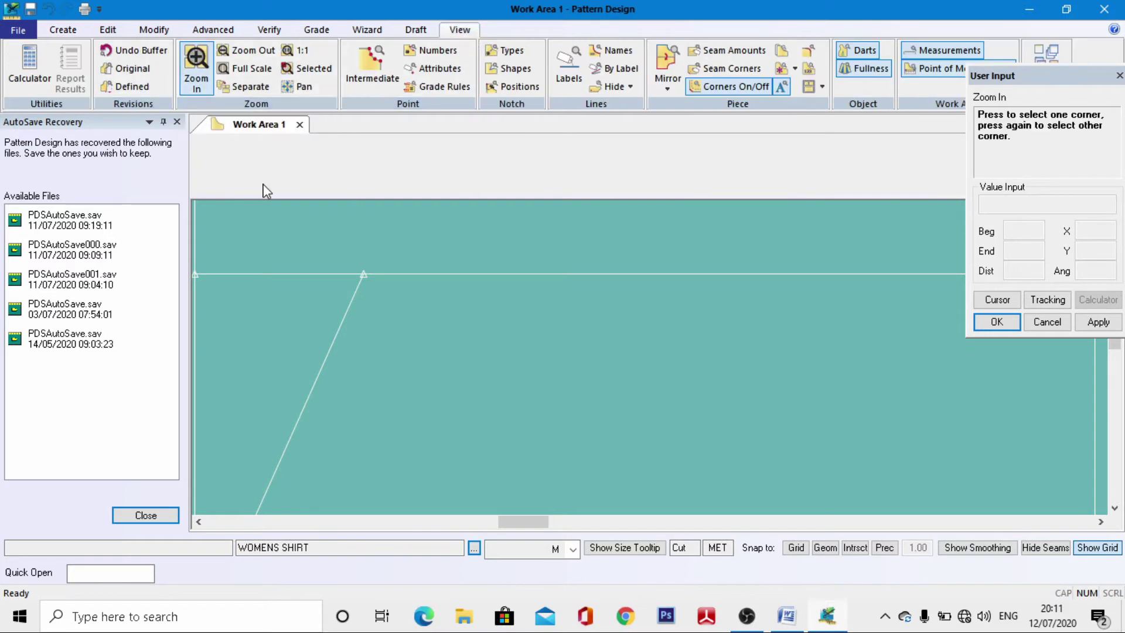
pyautogui.click(358, 262)
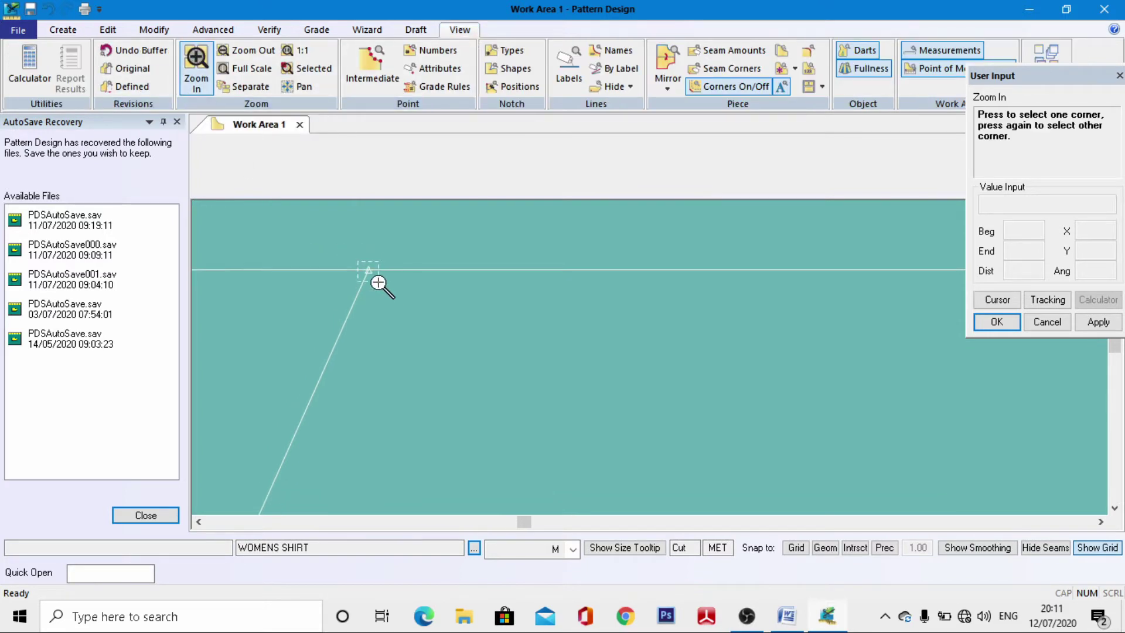
pyautogui.click(378, 283)
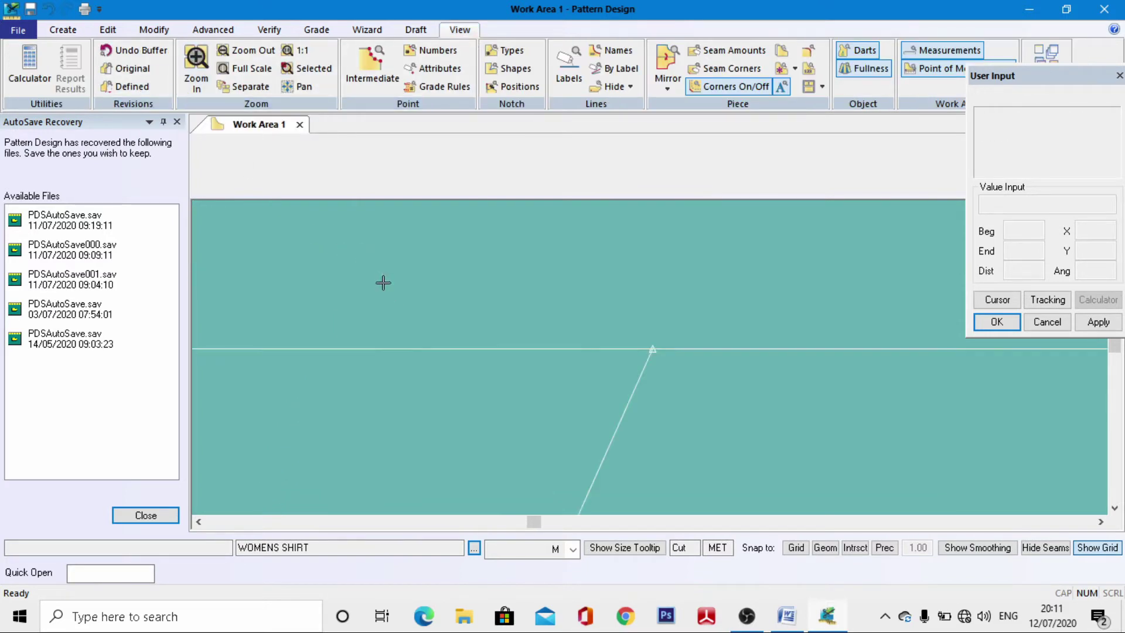
pyautogui.click(153, 29)
pyautogui.click(582, 86)
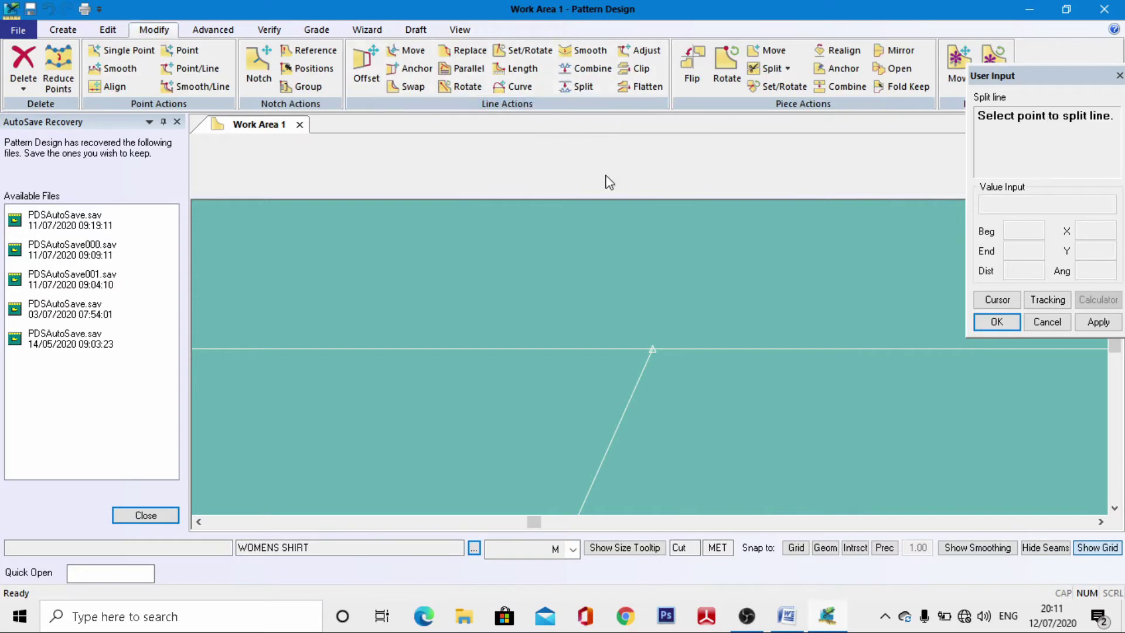
pyautogui.click(653, 351)
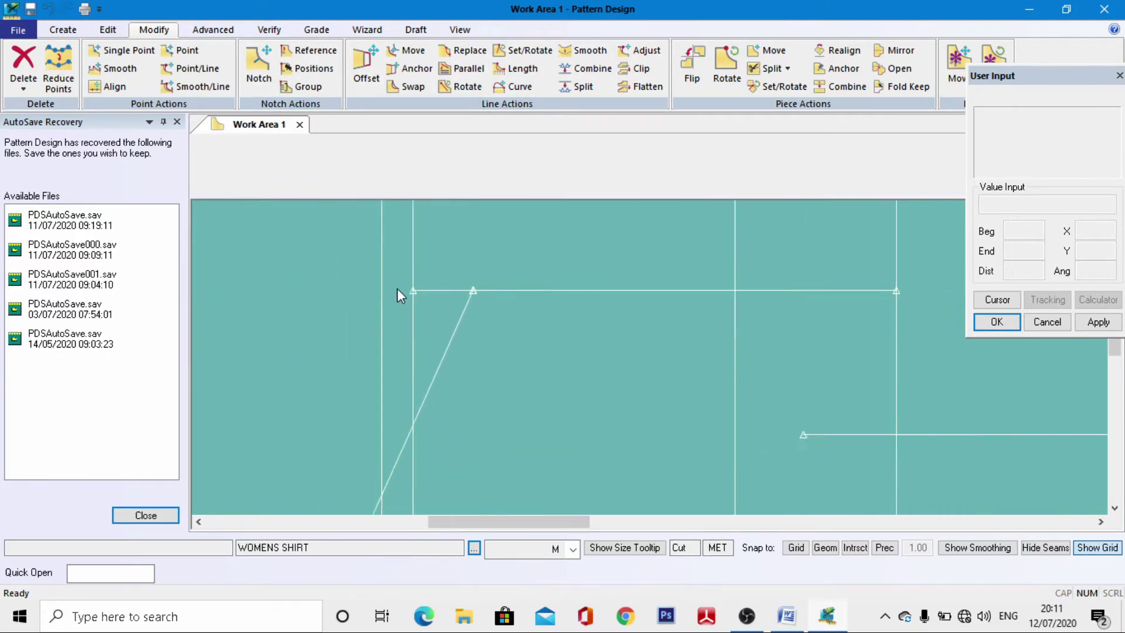
# Step: Look up the shoulder length (PP1) and its ease in the Word measurements document, and return to Pattern Design
pyautogui.scroll(-2, 428, 273)
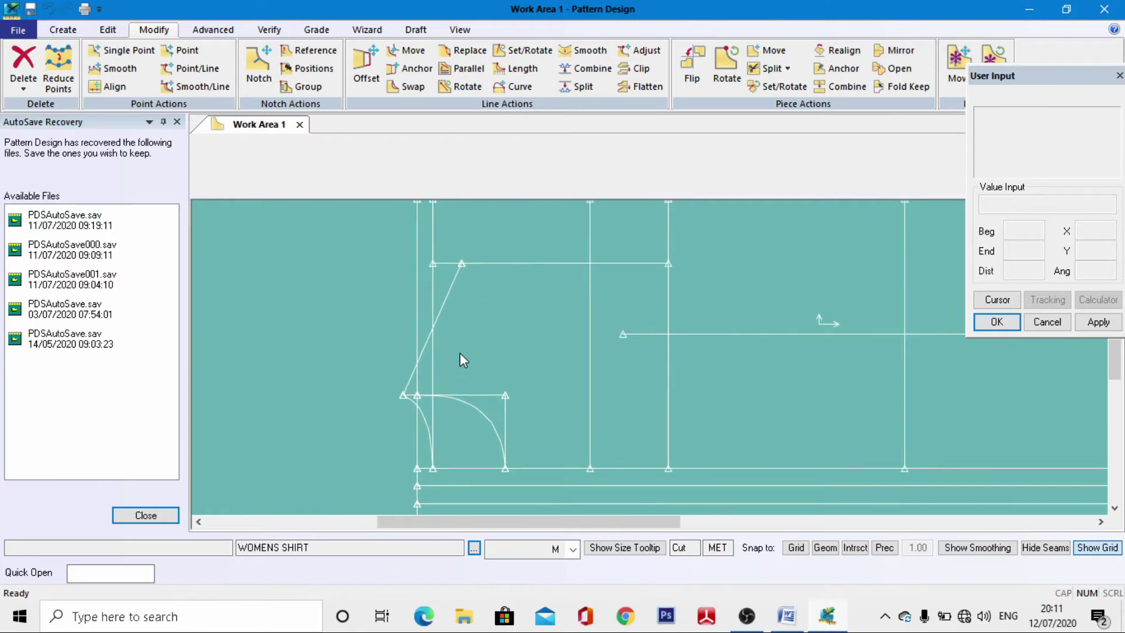
pyautogui.scroll(-1, 381, 324)
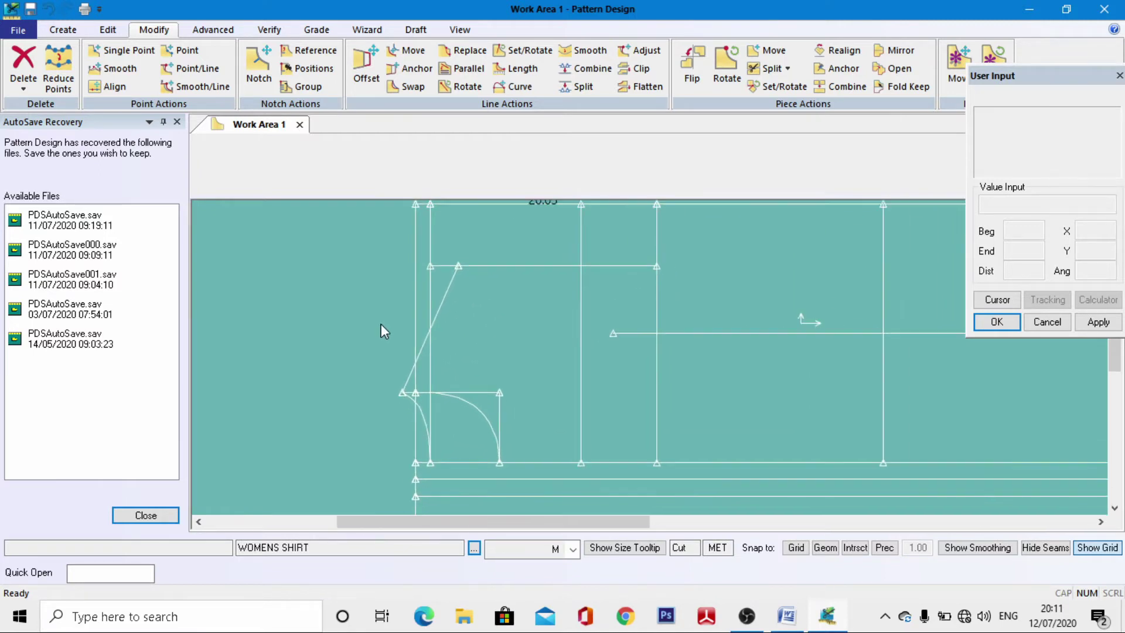
pyautogui.scroll(2, 504, 329)
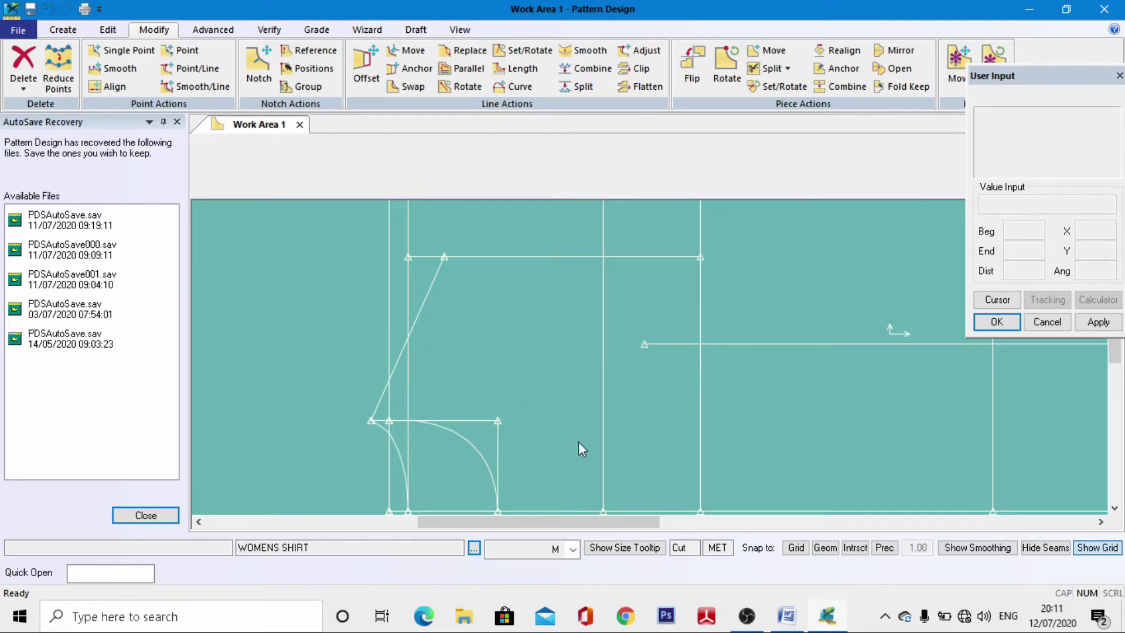
pyautogui.click(786, 615)
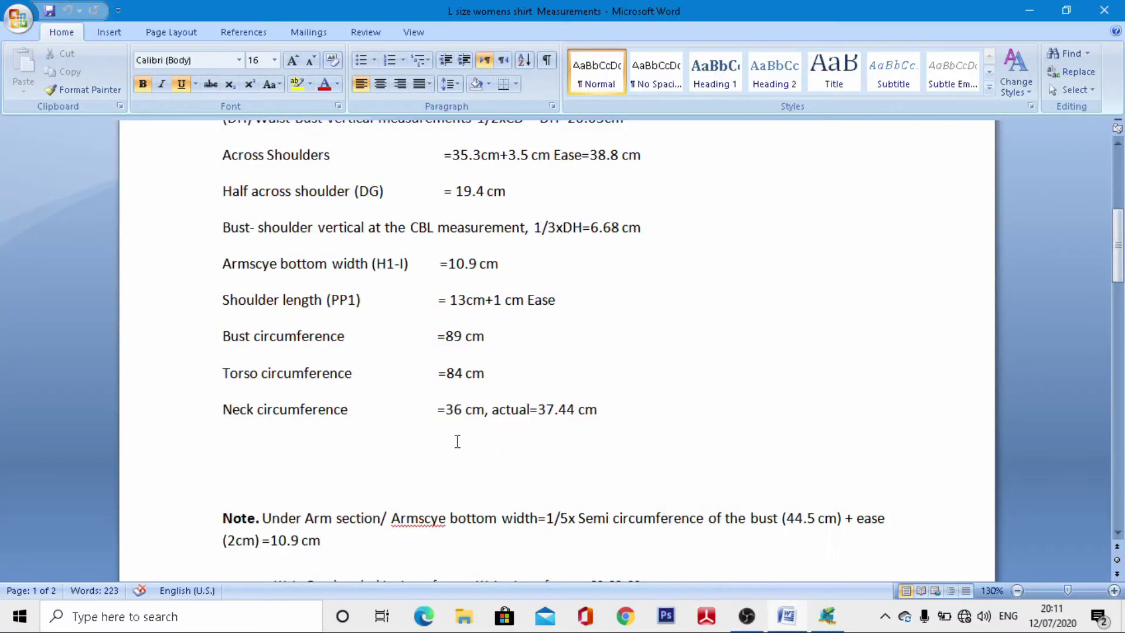
pyautogui.scroll(-8, 528, 275)
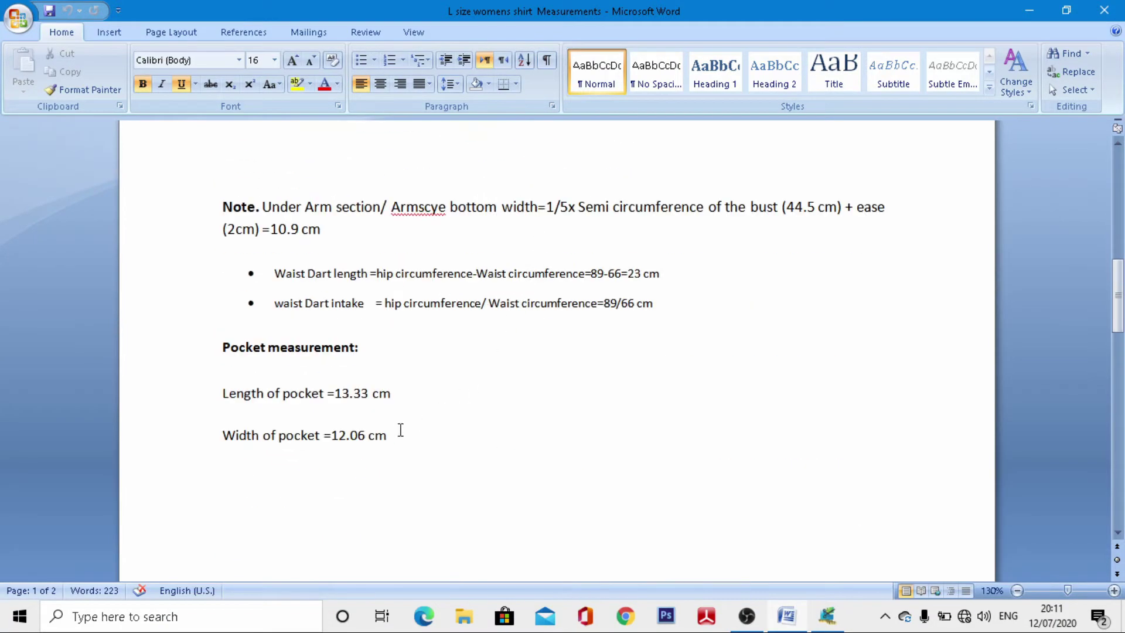
pyautogui.scroll(13, 398, 432)
pyautogui.scroll(-7, 404, 419)
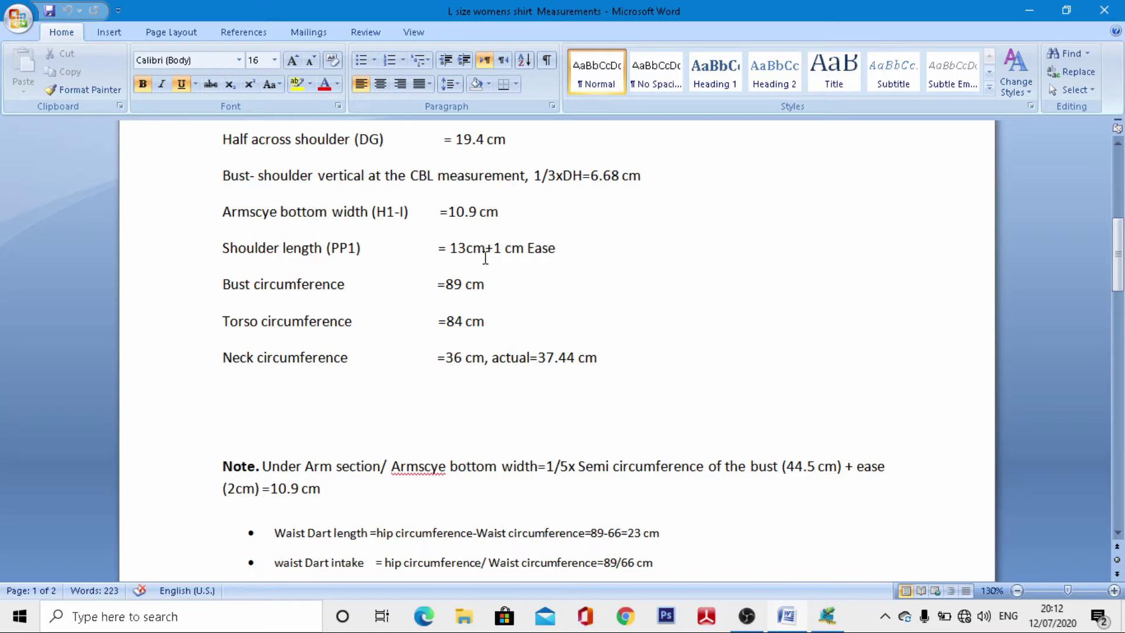
pyautogui.moveTo(787, 628)
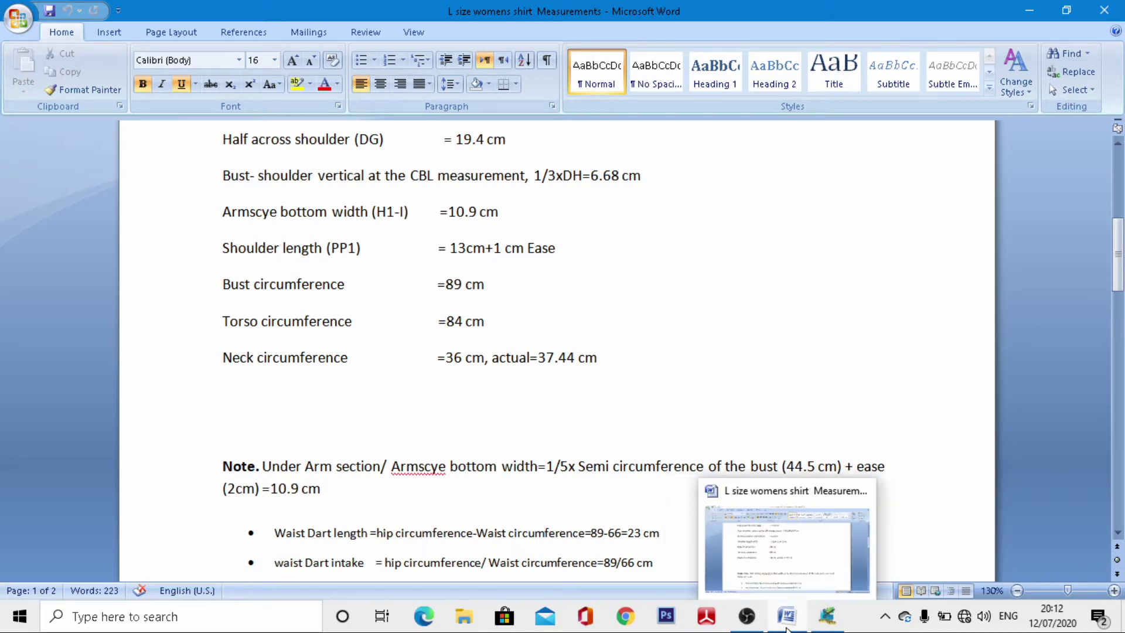
pyautogui.click(827, 615)
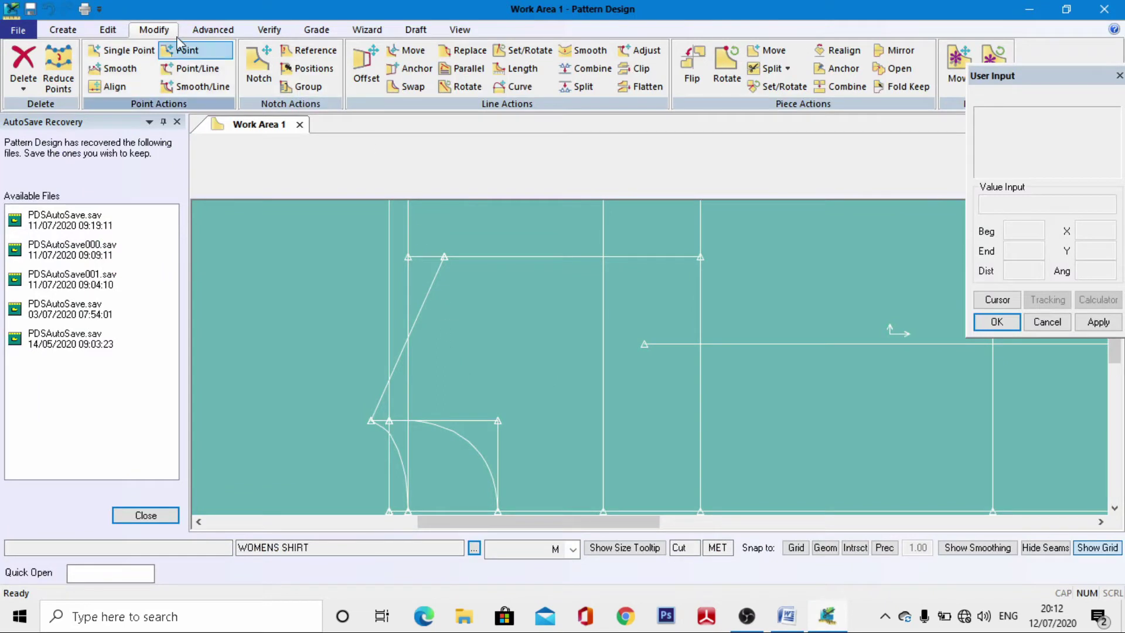
pyautogui.click(183, 69)
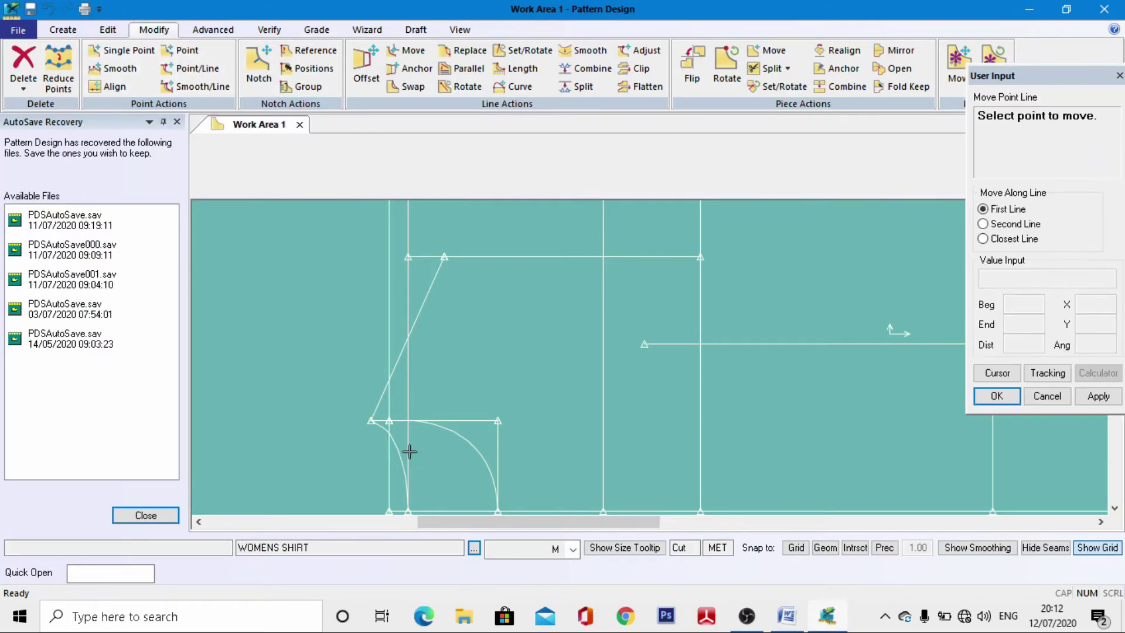
pyautogui.click(372, 420)
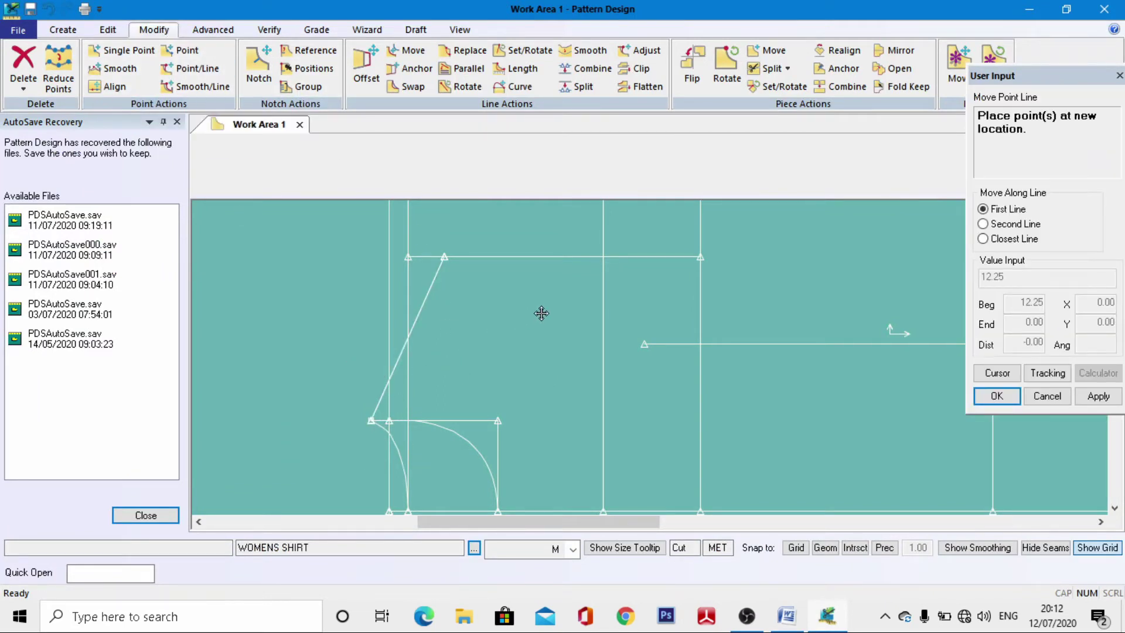
pyautogui.rightClick(474, 370)
pyautogui.click(477, 391)
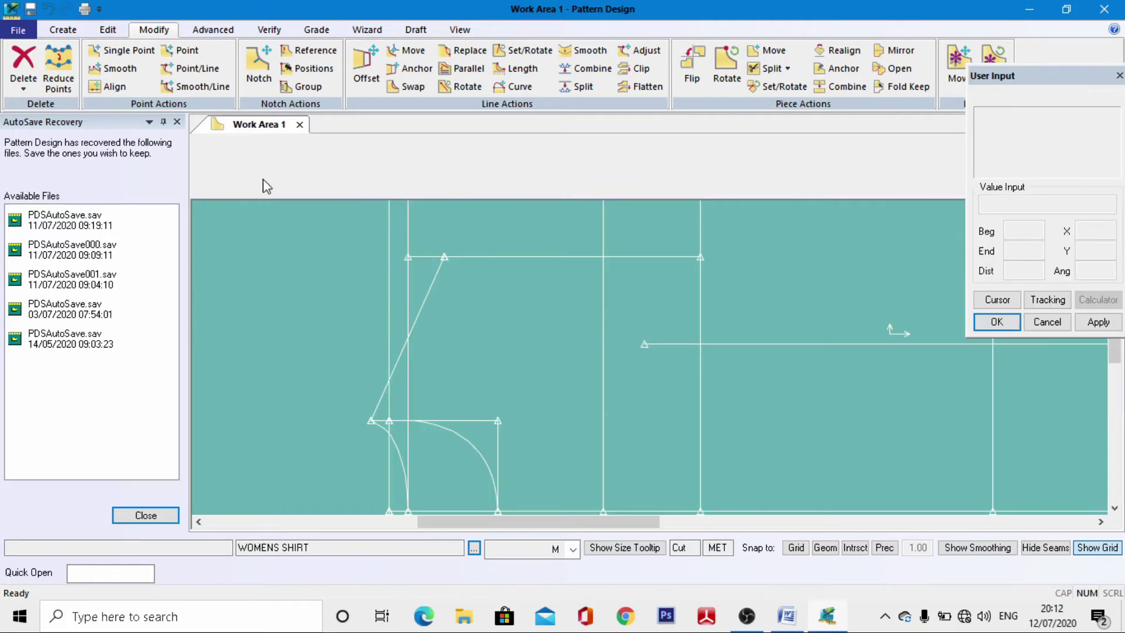
# Step: Move the shoulder line's armscye-side end point along the line to 14 cm from the neck end, and end the Move Point Line command
pyautogui.click(201, 74)
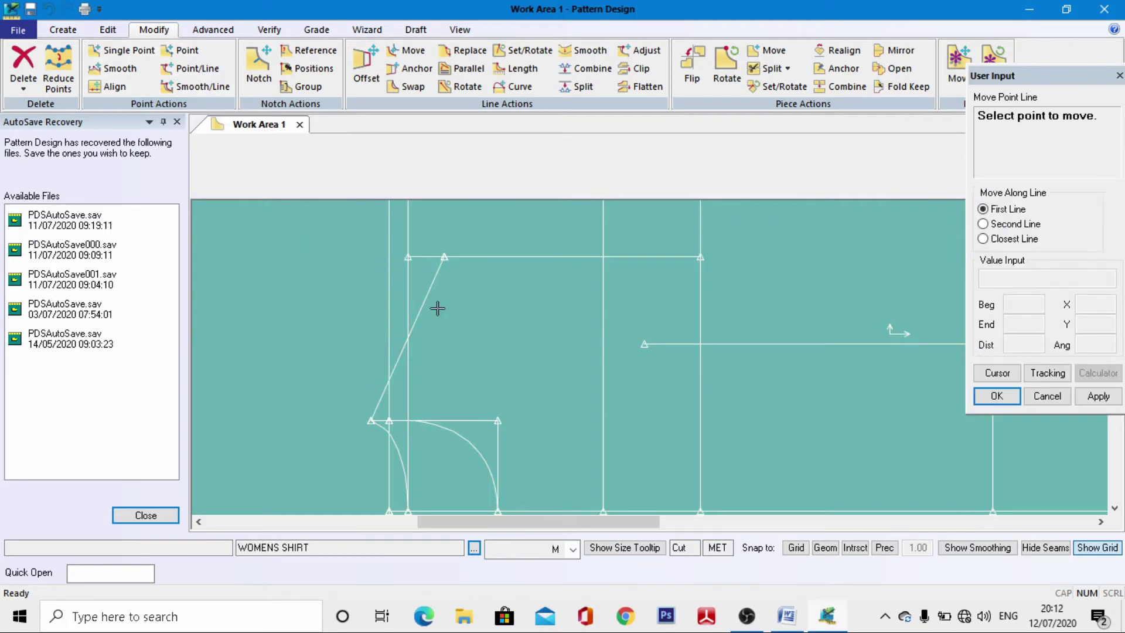
pyautogui.click(443, 259)
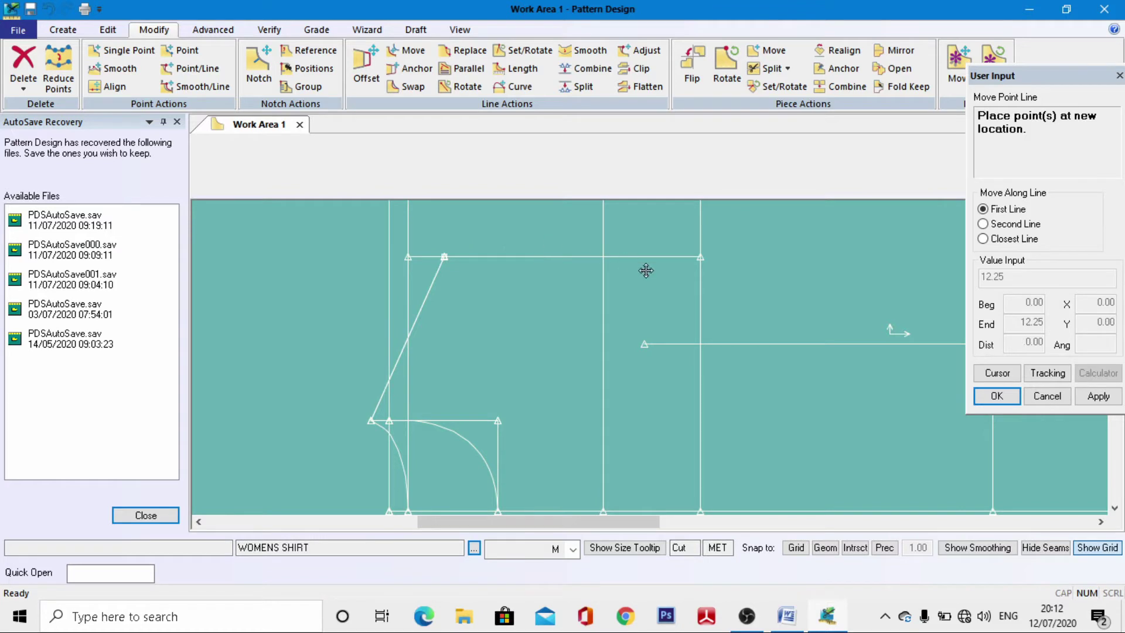
pyautogui.click(1006, 374)
pyautogui.click(1025, 327)
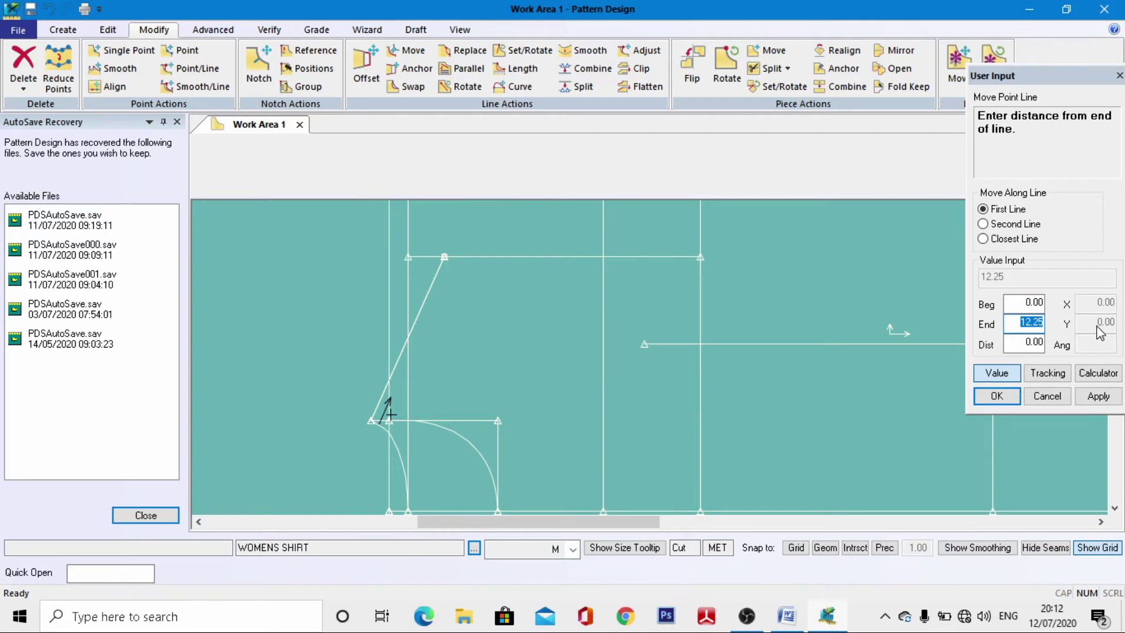
pyautogui.write('14')
pyautogui.press('Return')
pyautogui.rightClick(499, 264)
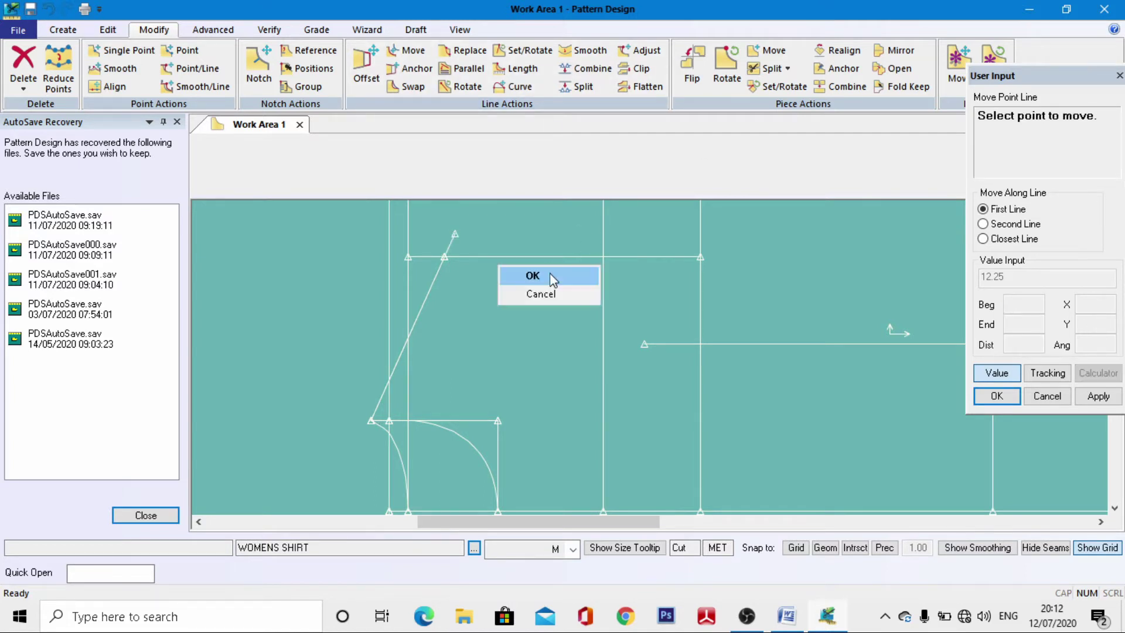
pyautogui.click(549, 273)
pyautogui.scroll(1, 308, 304)
pyautogui.scroll(-3, 335, 311)
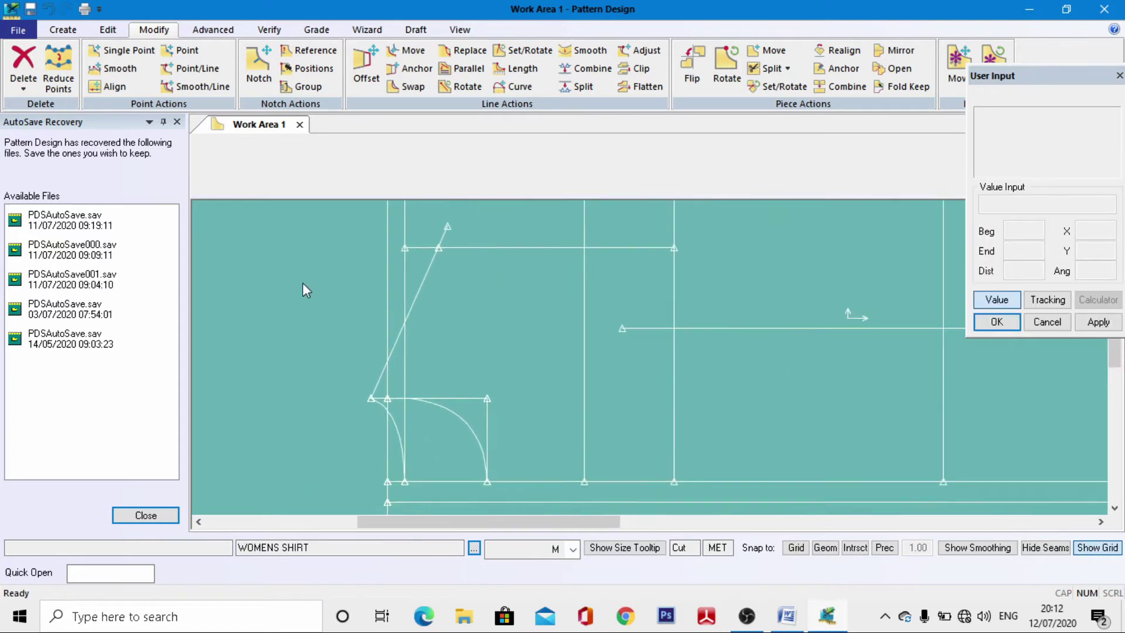
pyautogui.scroll(2, 404, 287)
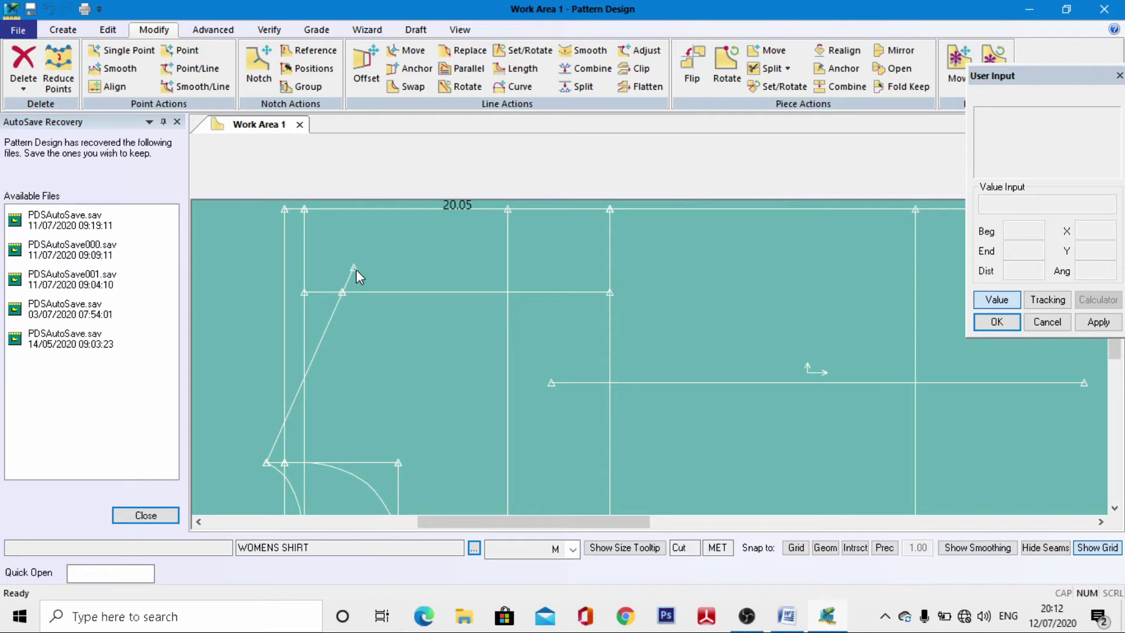
pyautogui.scroll(-2, 328, 221)
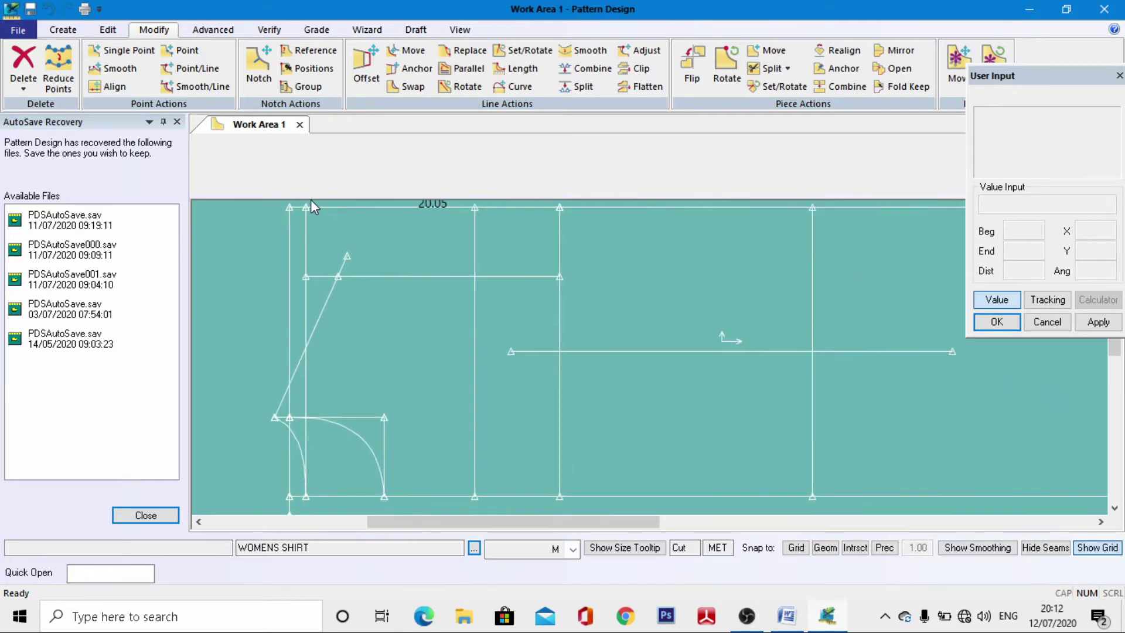
pyautogui.click(63, 29)
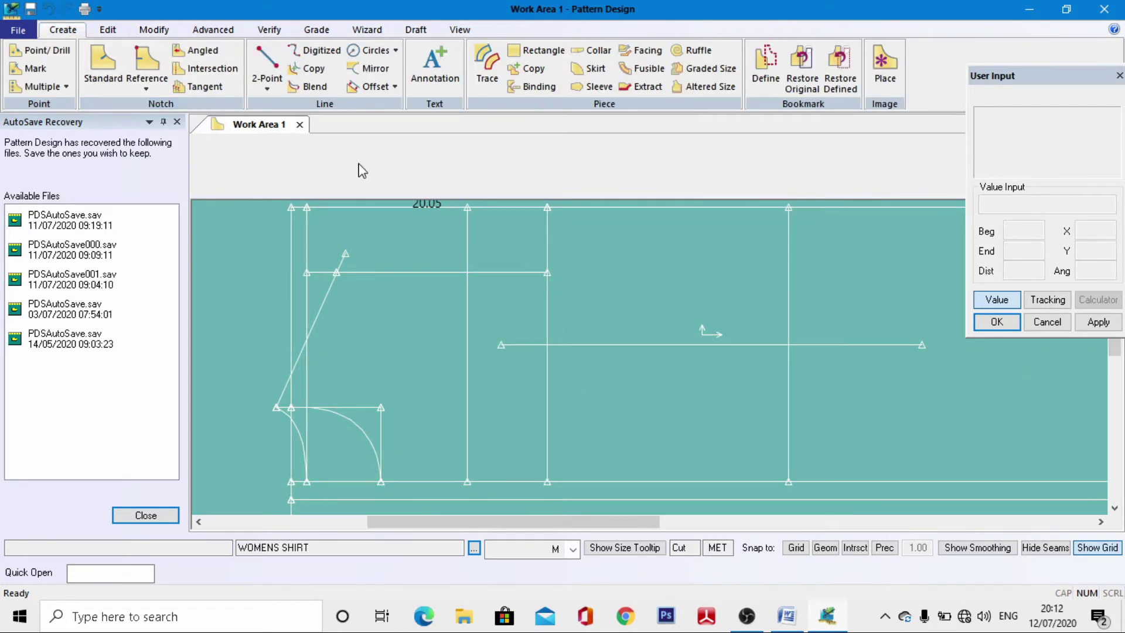
# Step: Offset the armscye depth line at the guide line's far end by -1 cm, away from the neck, and end the command
pyautogui.click(371, 86)
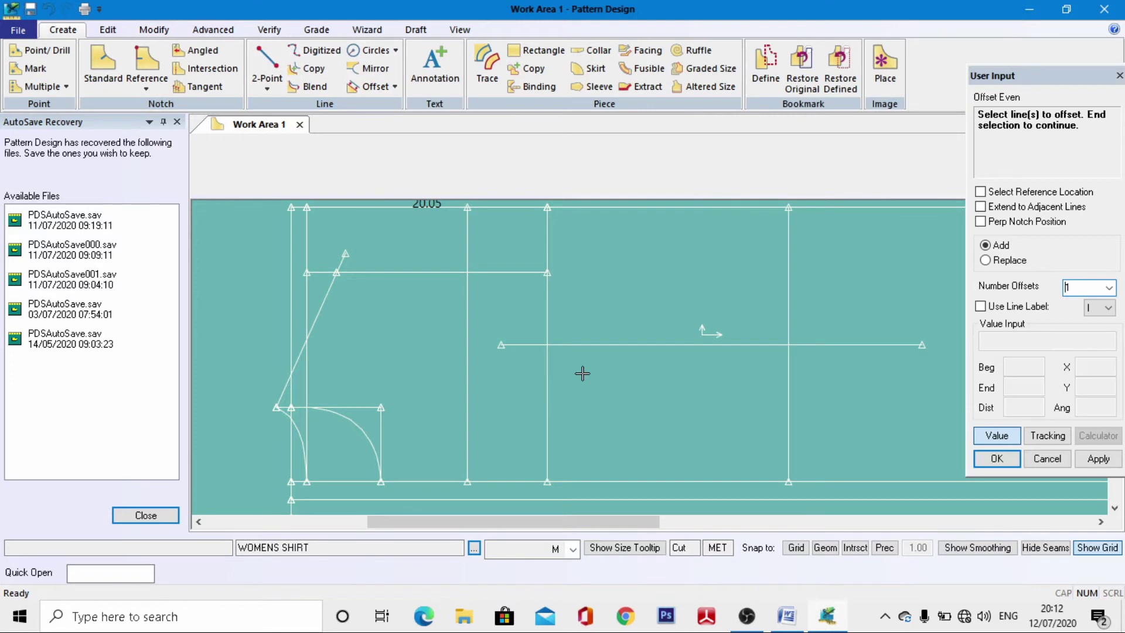
pyautogui.click(546, 305)
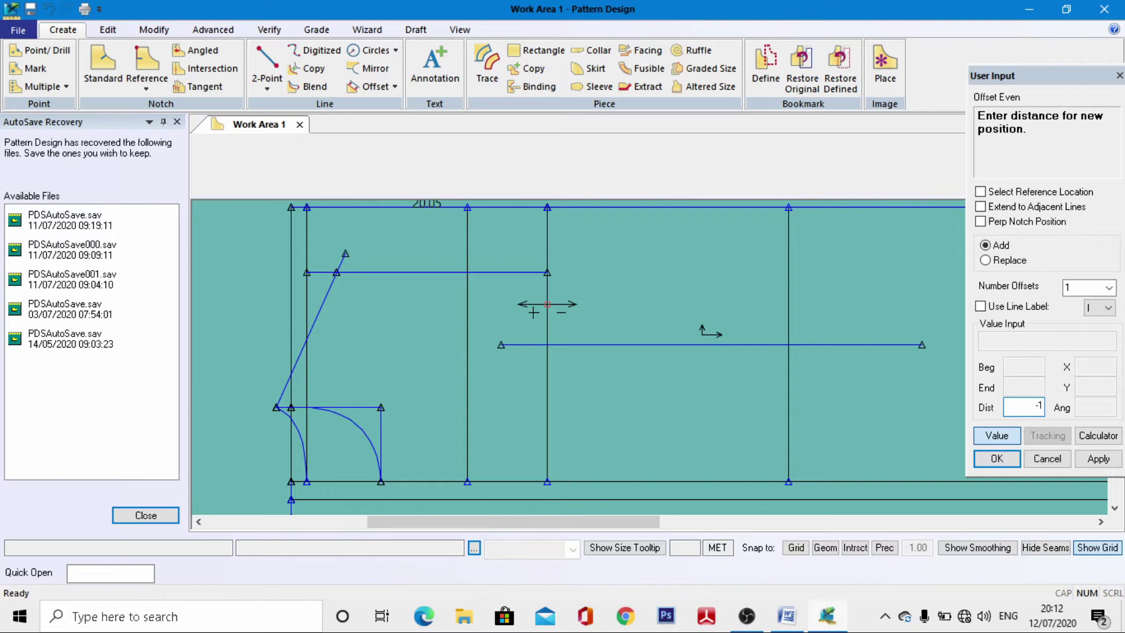
pyautogui.click(549, 325)
pyautogui.rightClick(546, 310)
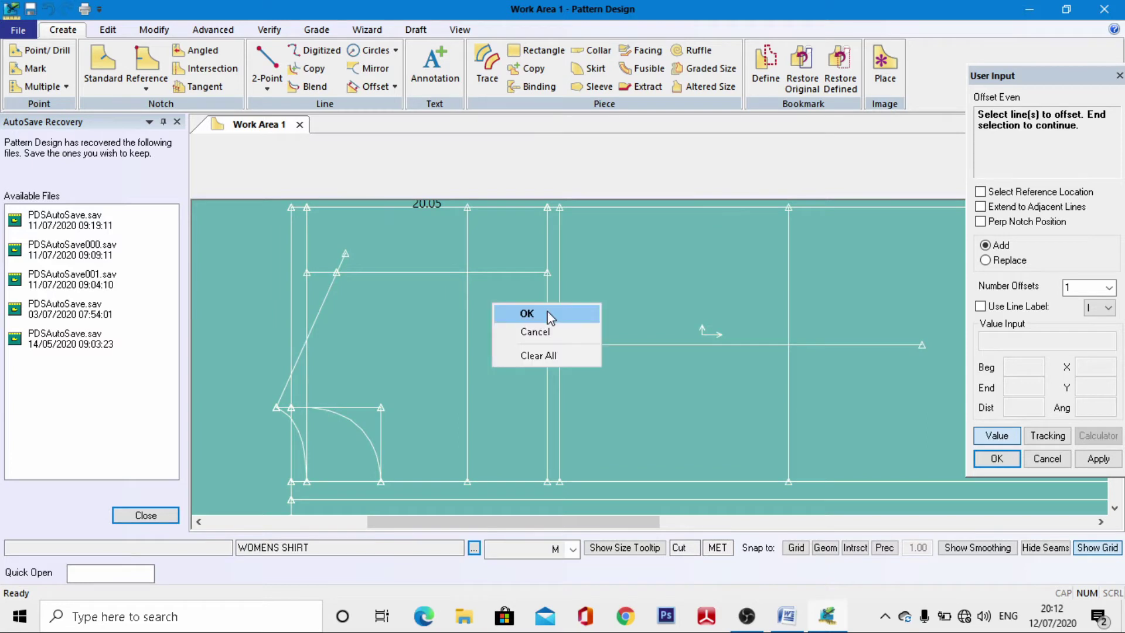
pyautogui.click(551, 315)
pyautogui.scroll(1, 381, 225)
pyautogui.scroll(-2, 375, 226)
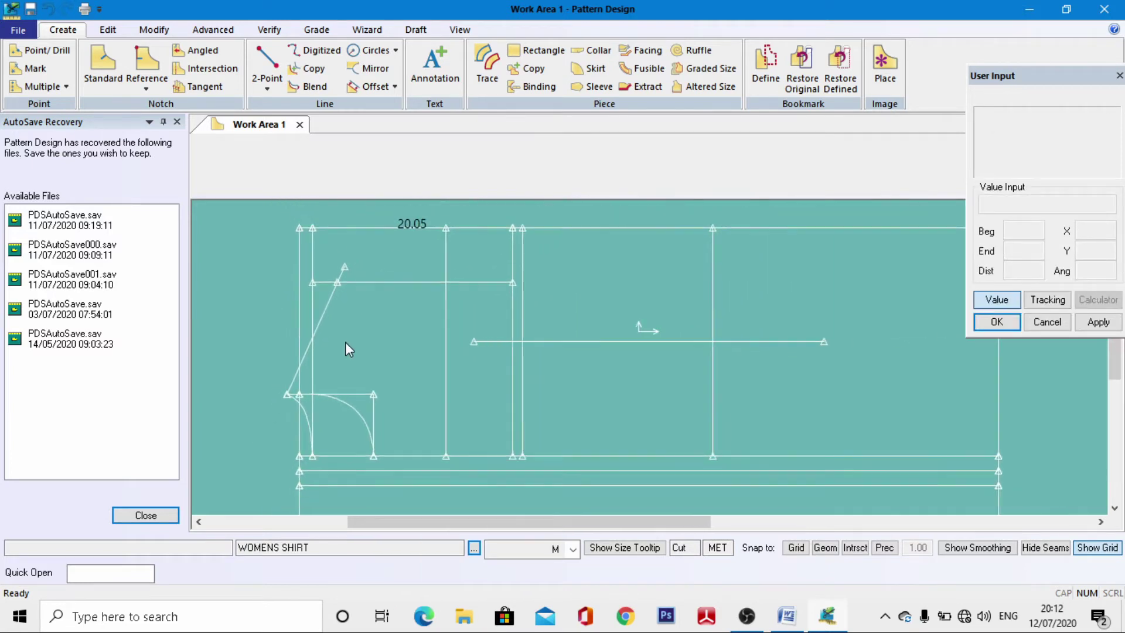
# Step: Measure the length of the short line between the shoulder line's neck end and the neighbouring vertical line
pyautogui.scroll(1, 367, 319)
pyautogui.scroll(1, 288, 400)
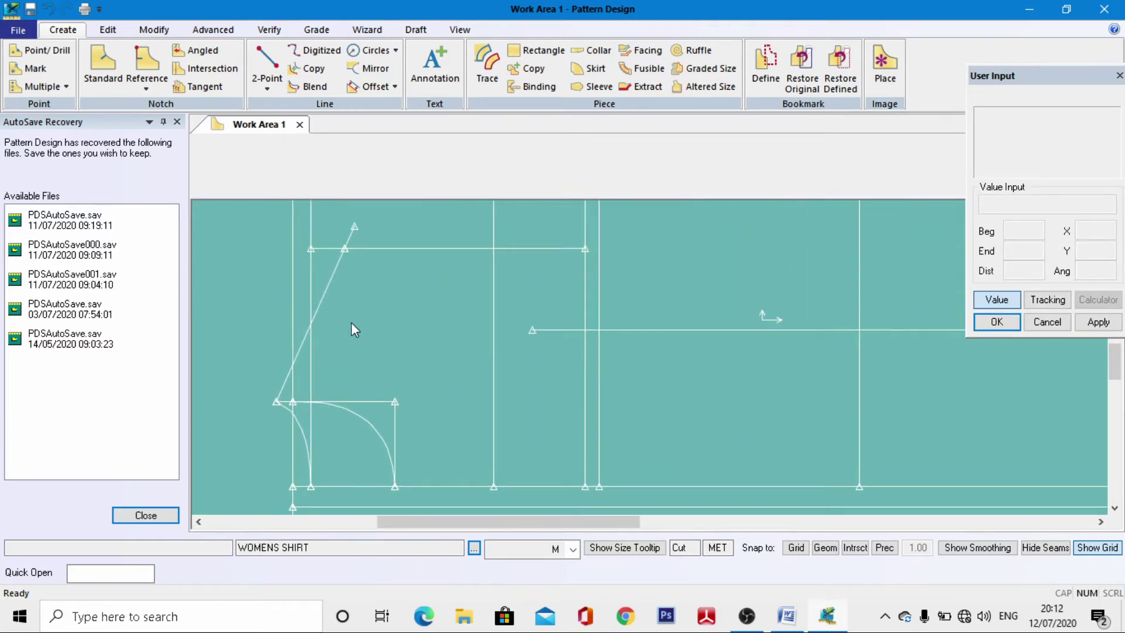
pyautogui.scroll(1, 287, 398)
pyautogui.click(269, 29)
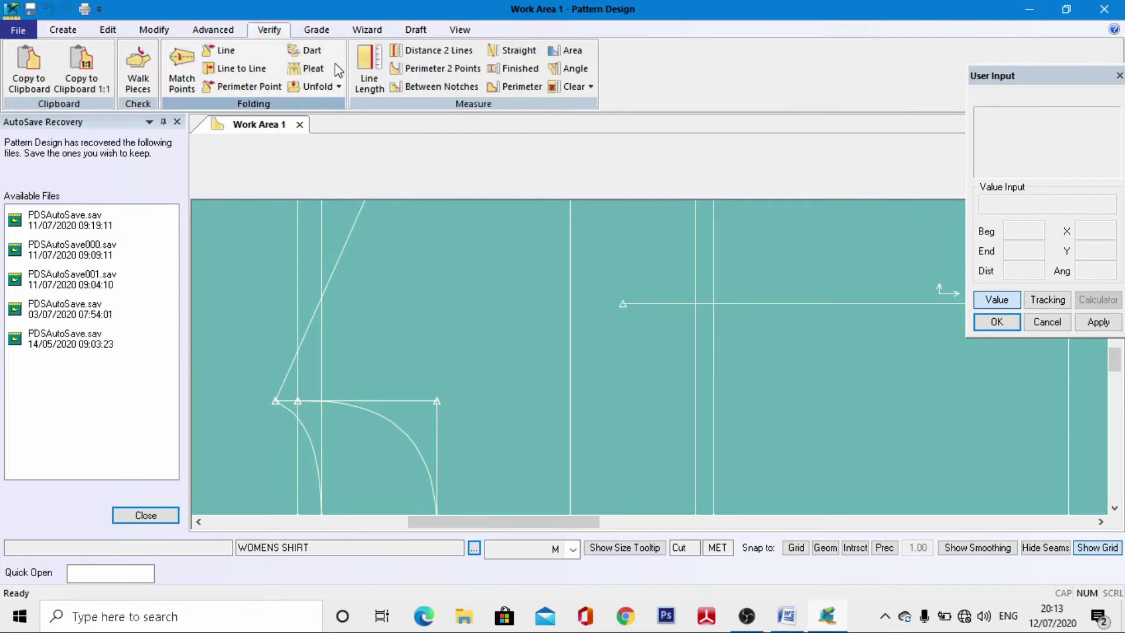
pyautogui.click(368, 67)
pyautogui.scroll(1, 294, 418)
pyautogui.scroll(1, 279, 381)
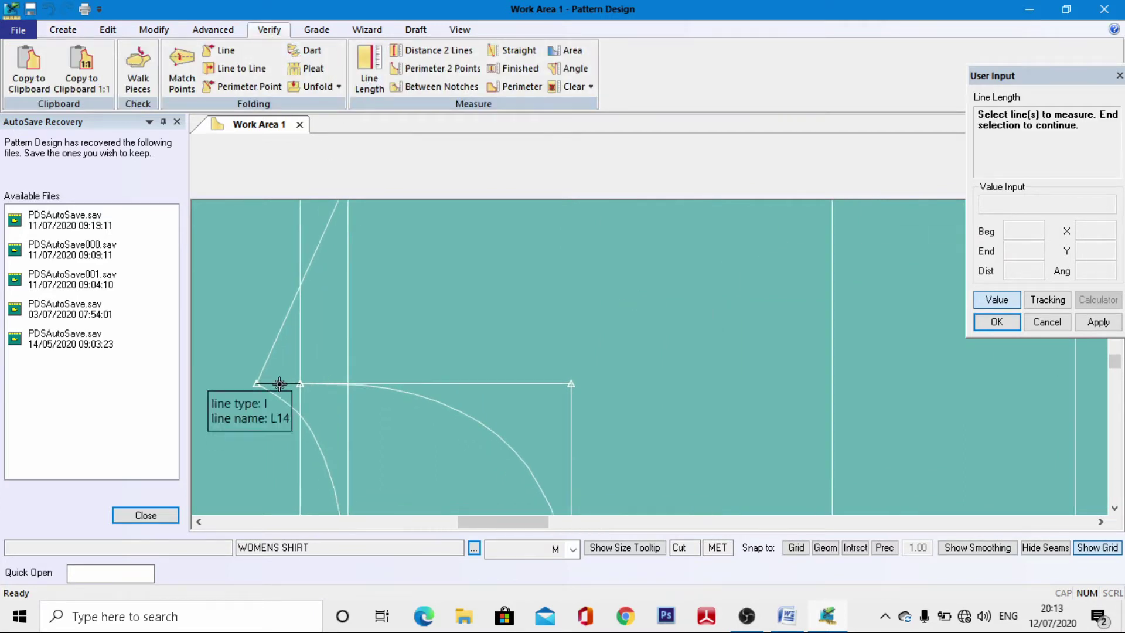
pyautogui.click(283, 381)
pyautogui.scroll(-4, 247, 428)
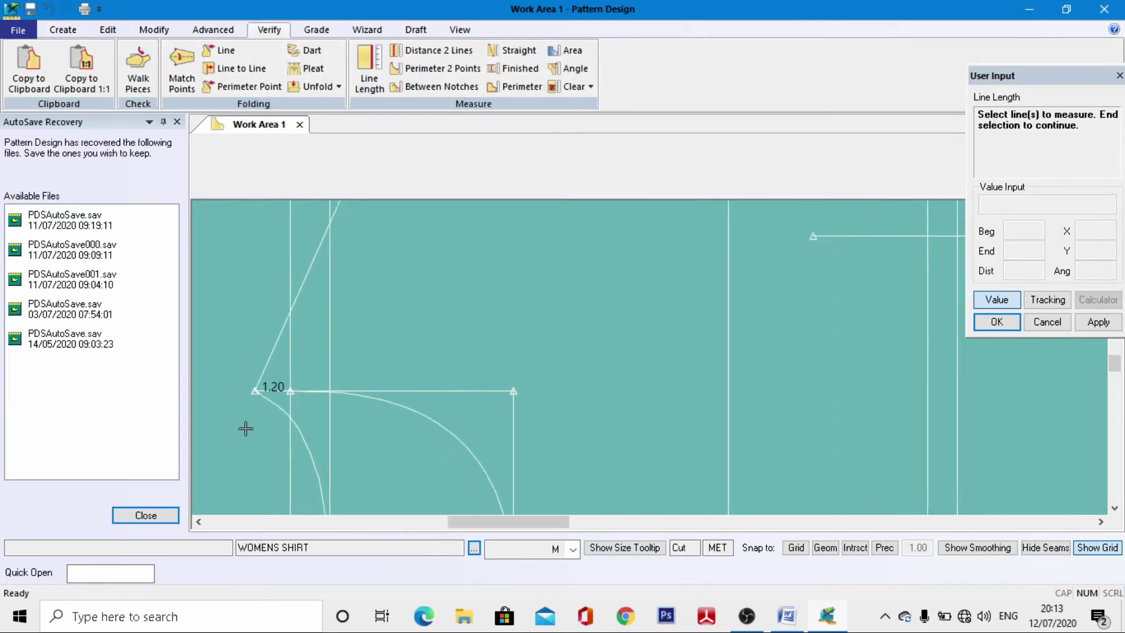
# Step: Start a 2-point line on the armscye guide line, 1.5 cm from its intersection with the shoulder line
pyautogui.click(63, 29)
pyautogui.click(267, 64)
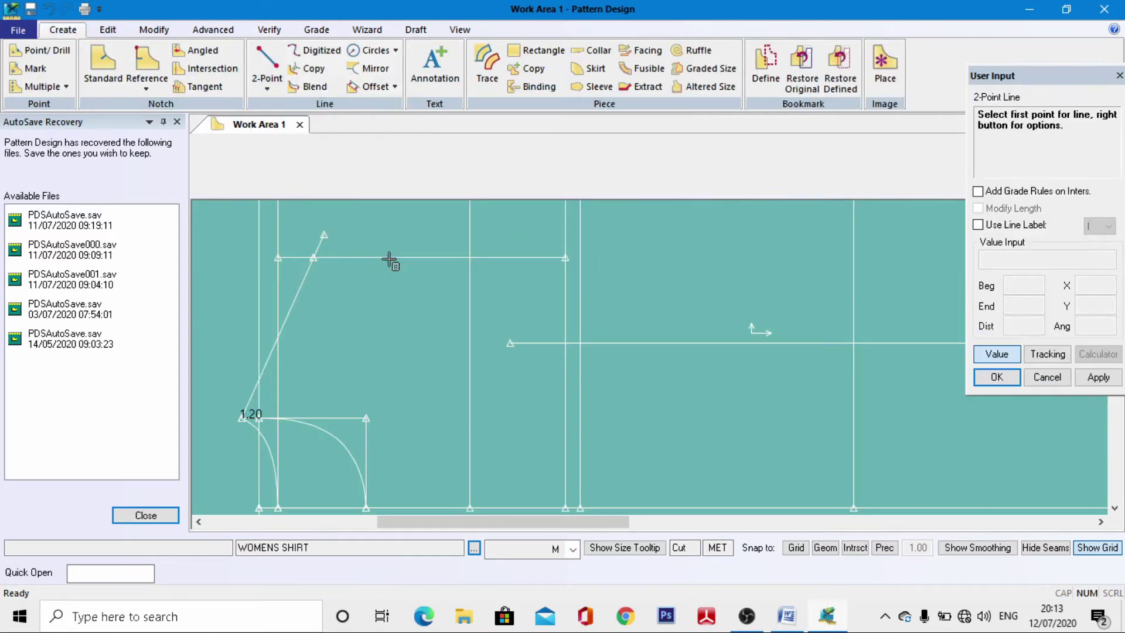
pyautogui.scroll(2, 346, 254)
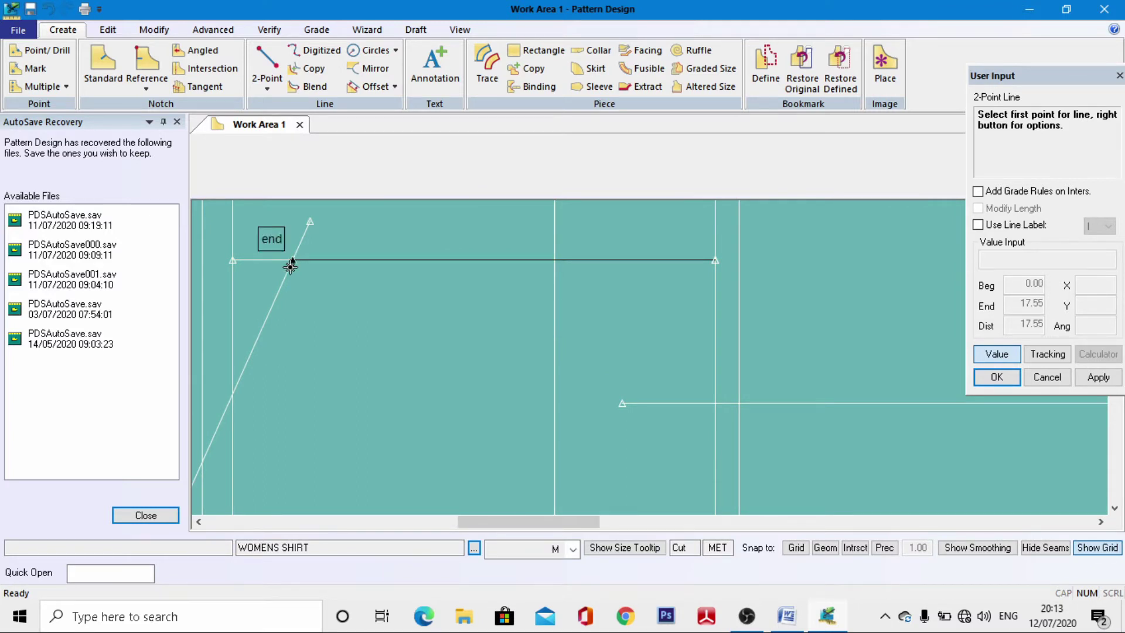
pyautogui.click(290, 268)
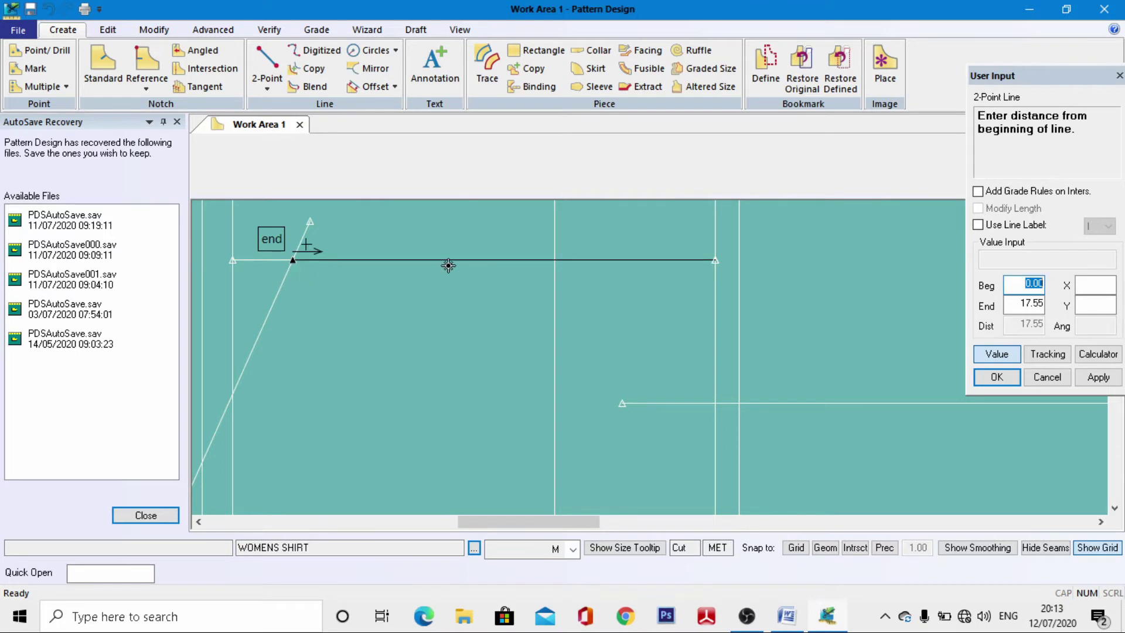
pyautogui.scroll(-3, 467, 263)
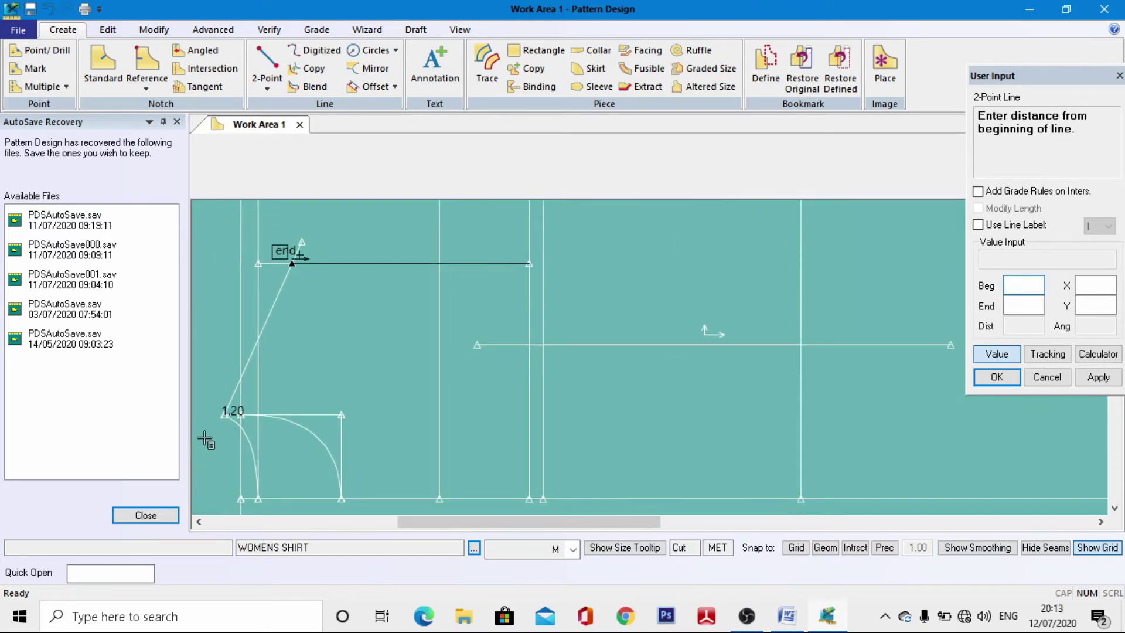
pyautogui.scroll(3, 205, 440)
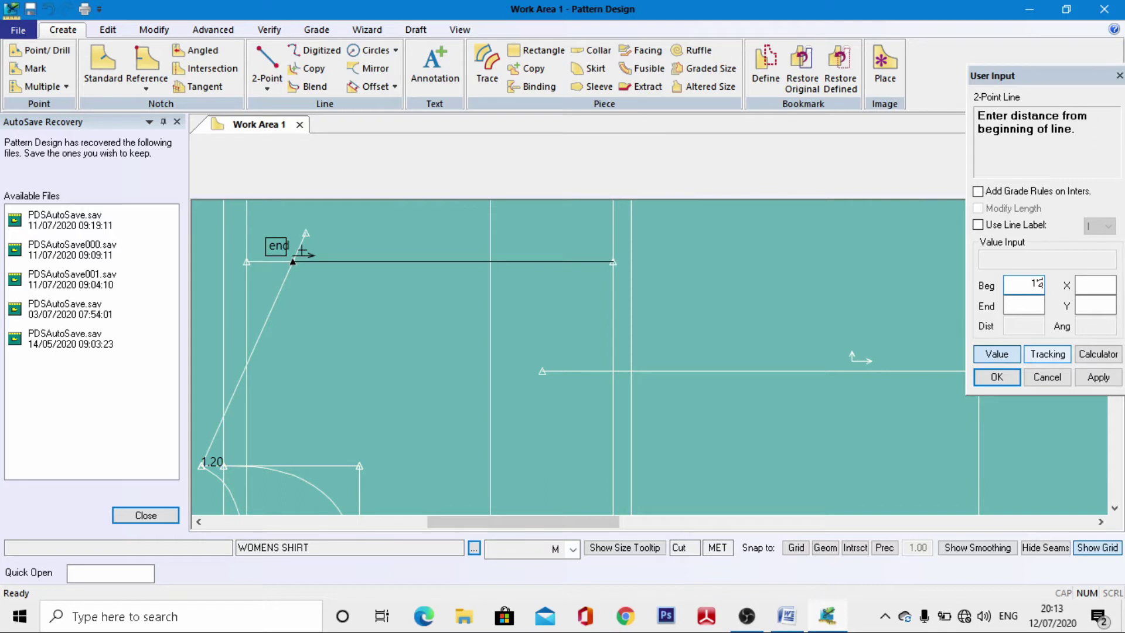
pyautogui.click(1039, 354)
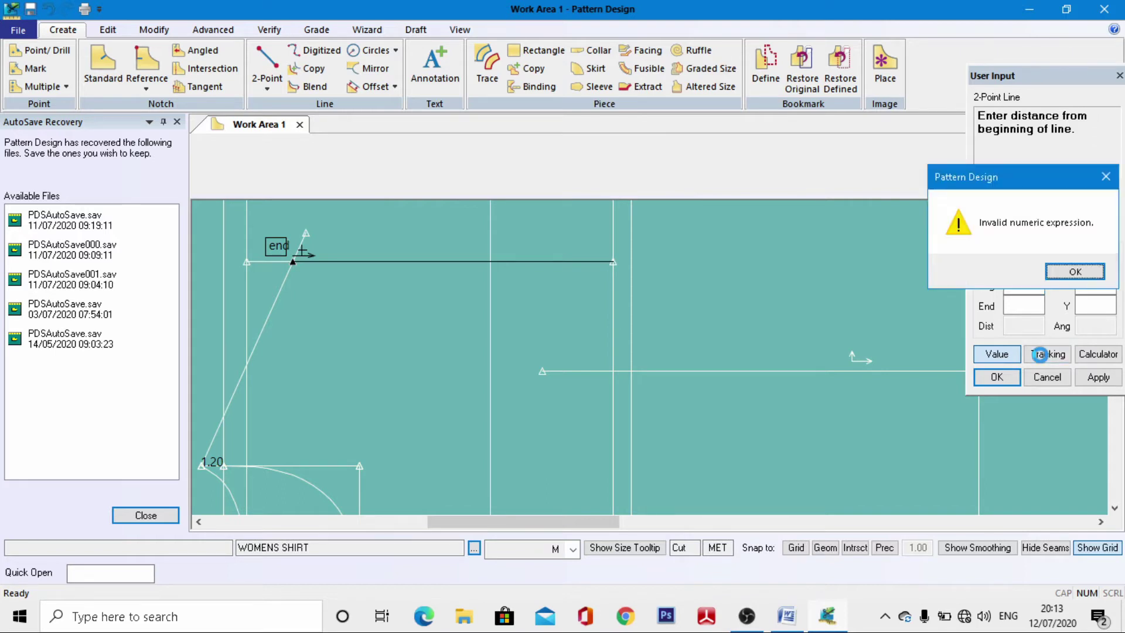
pyautogui.press('Return')
pyautogui.click(1011, 352)
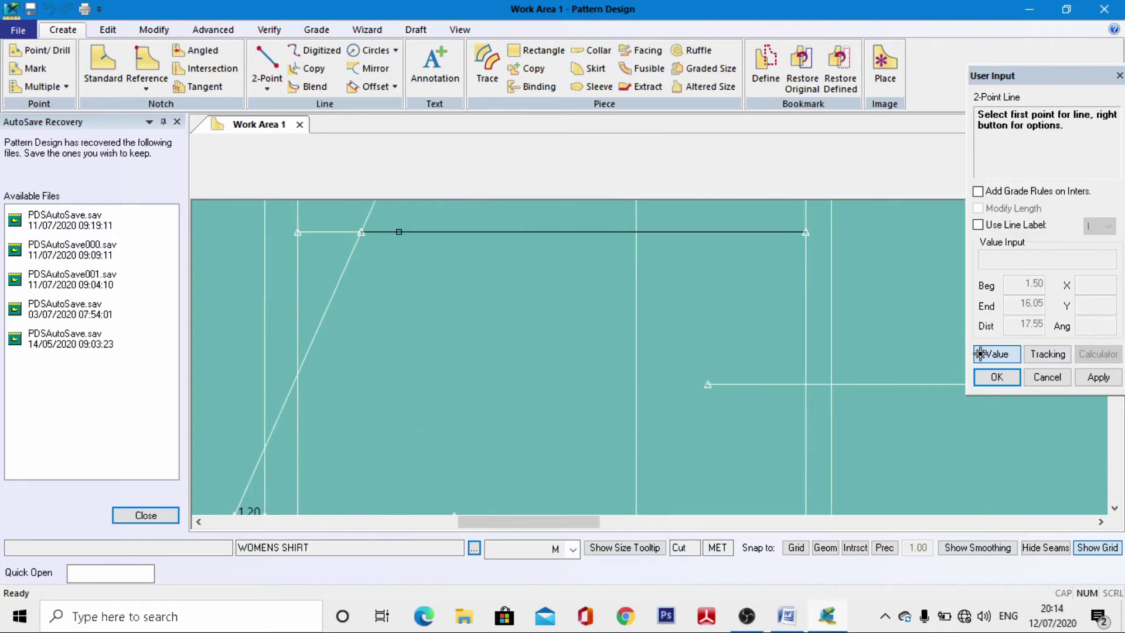
pyautogui.click(398, 233)
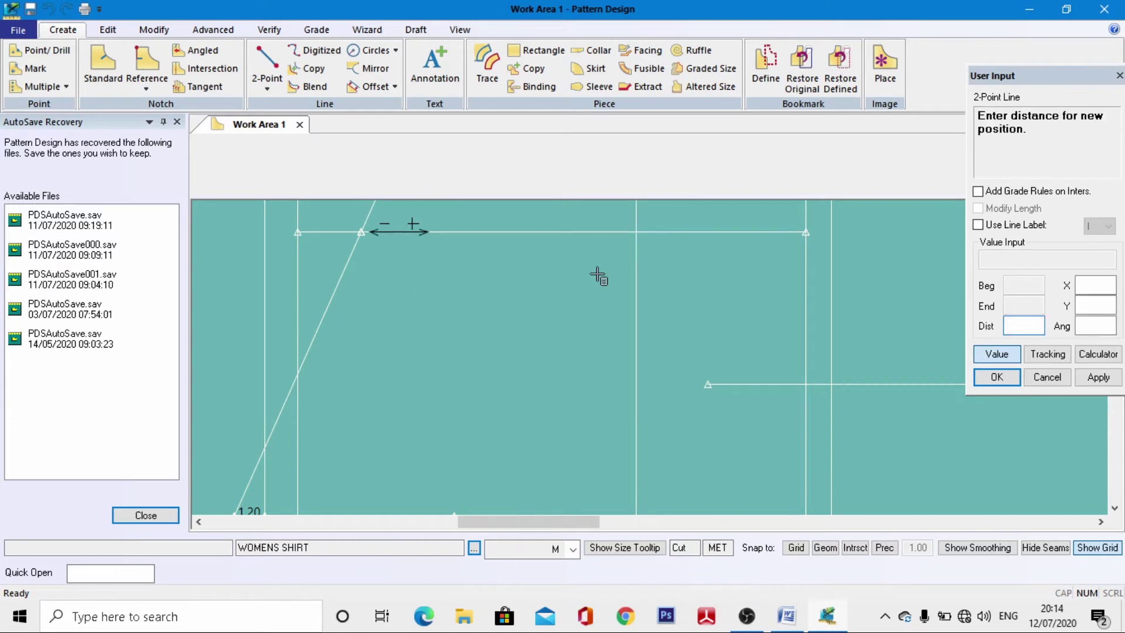
# Step: Switch to cursor input, finish the second shoulder line where the front neck curve starts on the neck box's upper line, and end the command
pyautogui.click(995, 354)
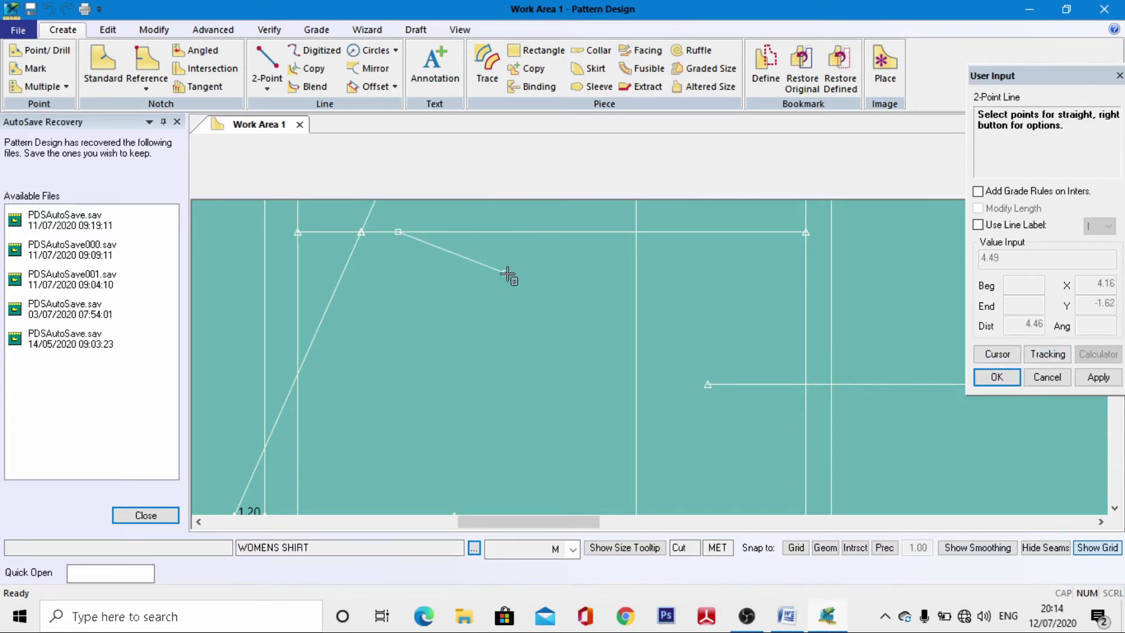
pyautogui.scroll(-2, 624, 249)
pyautogui.scroll(3, 583, 241)
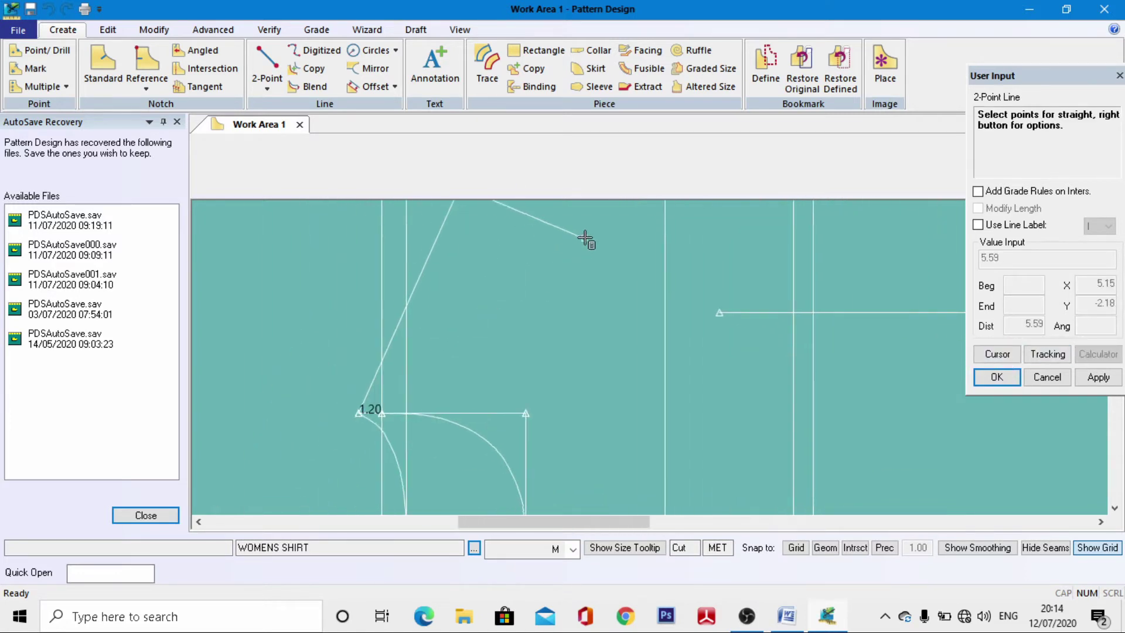
pyautogui.scroll(2, 392, 417)
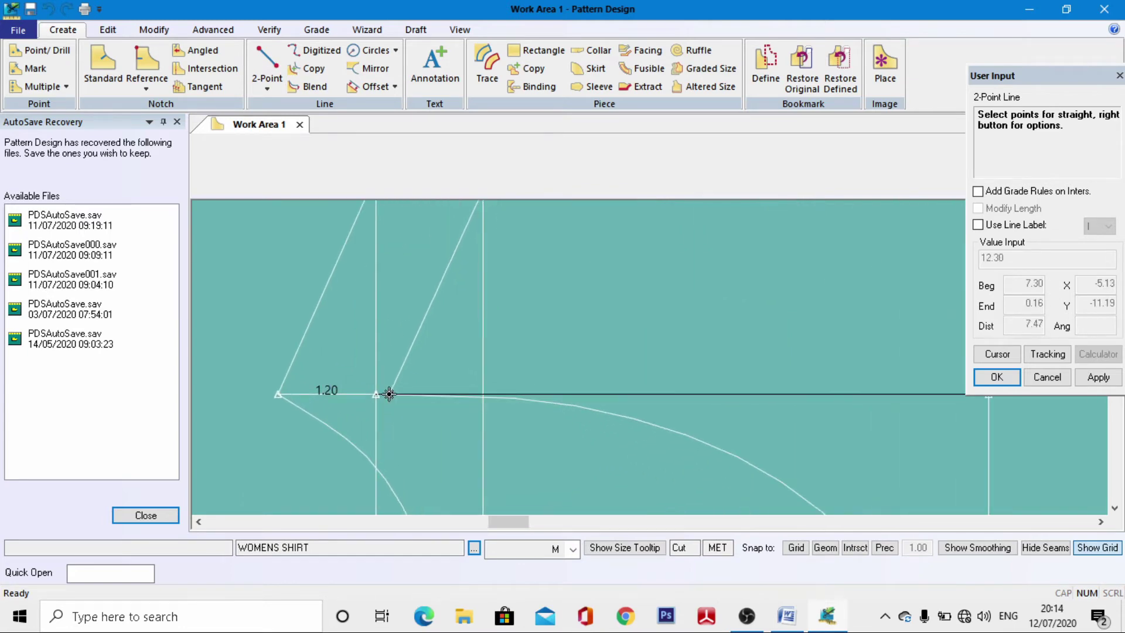
pyautogui.click(370, 395)
pyautogui.scroll(-1, 426, 376)
pyautogui.rightClick(445, 375)
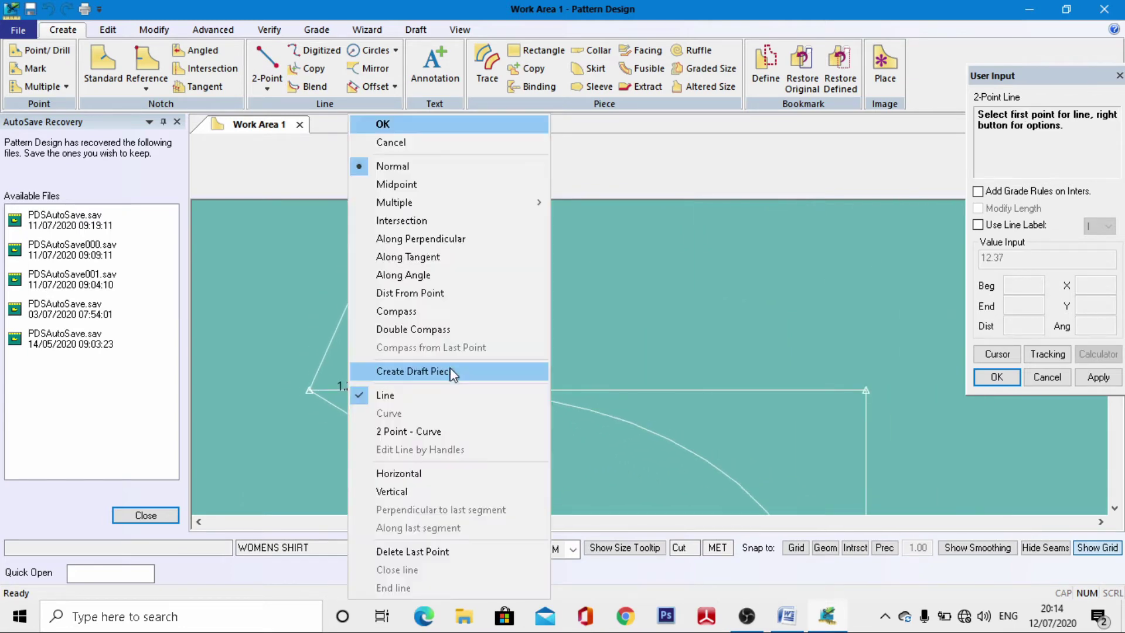
pyautogui.click(437, 133)
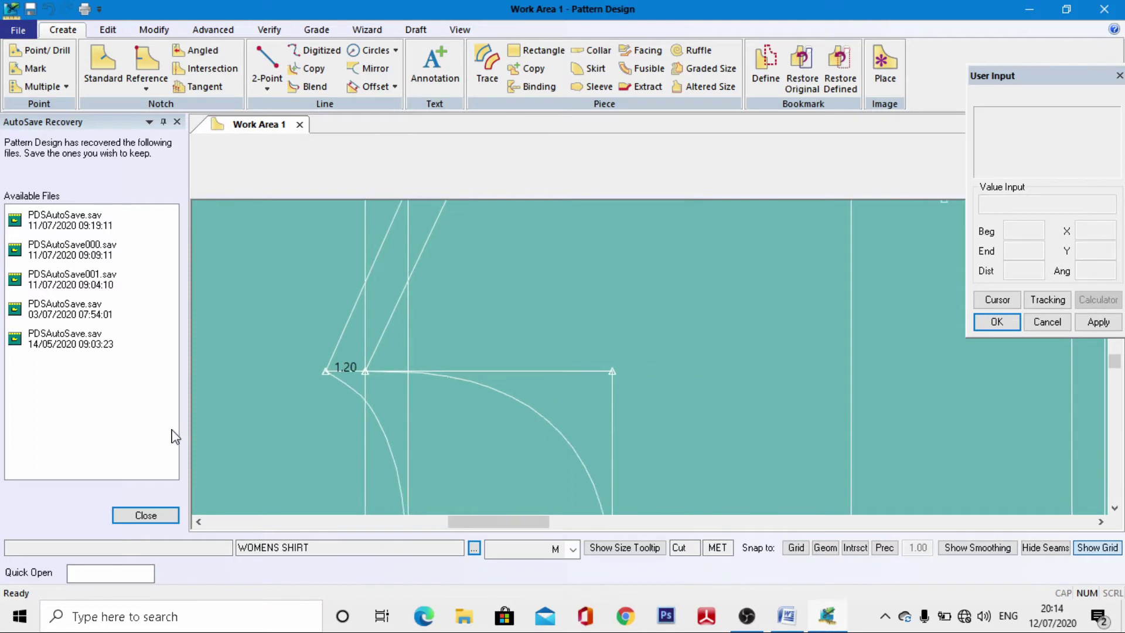
# Step: Move the second shoulder line's armscye-side end point along the line to 14 cm from the neck end, and end the Move Point Line command
pyautogui.scroll(-3, 350, 406)
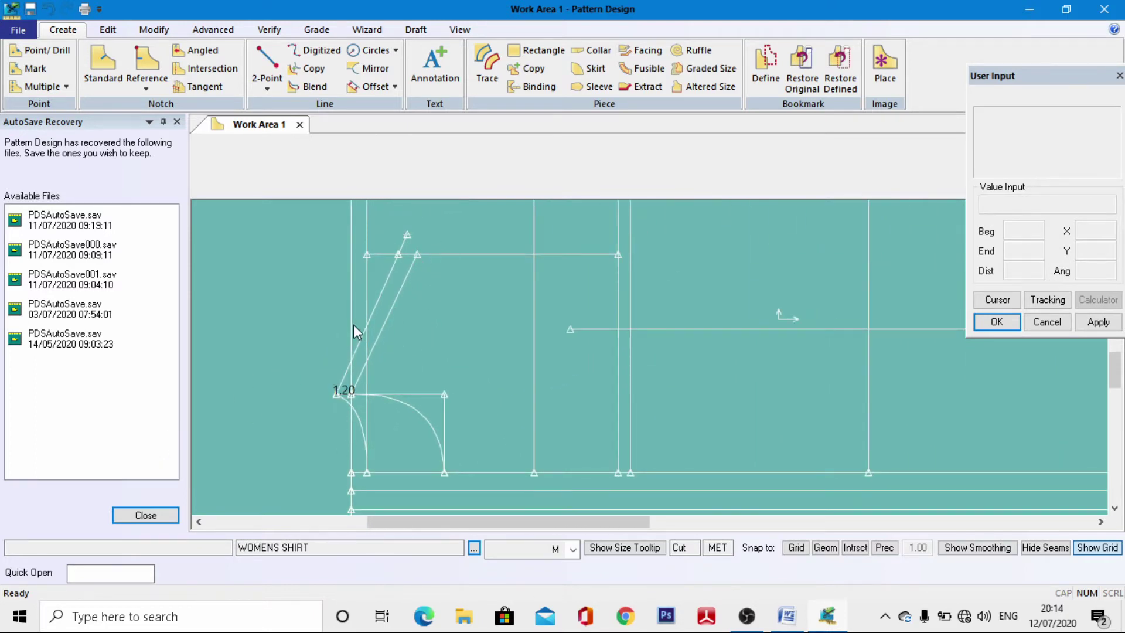
pyautogui.scroll(2, 386, 289)
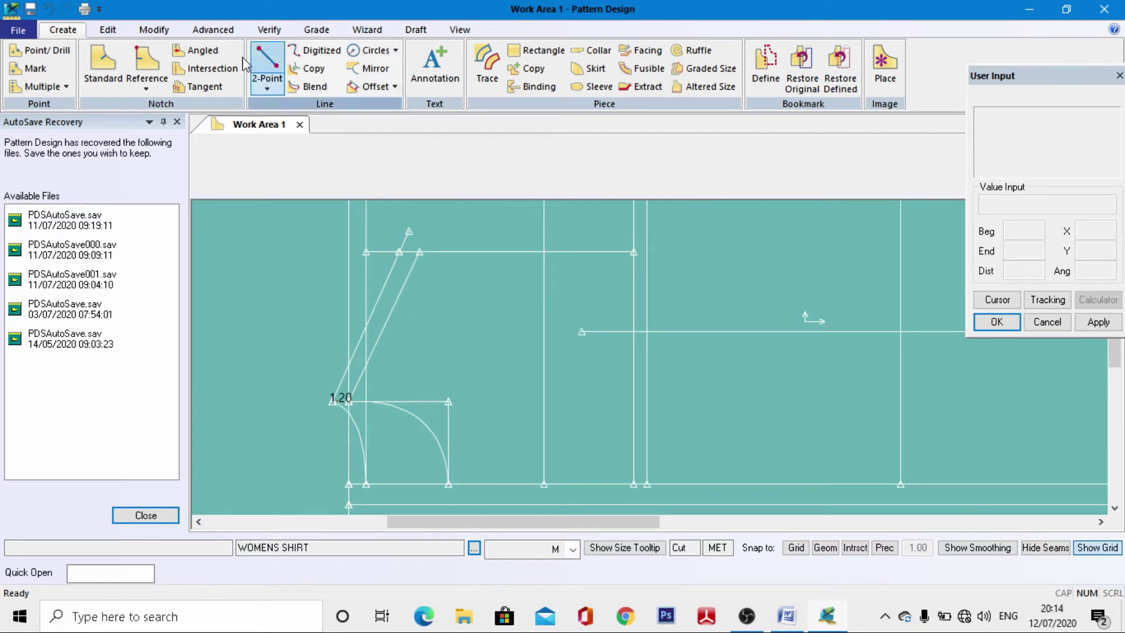
pyautogui.click(154, 29)
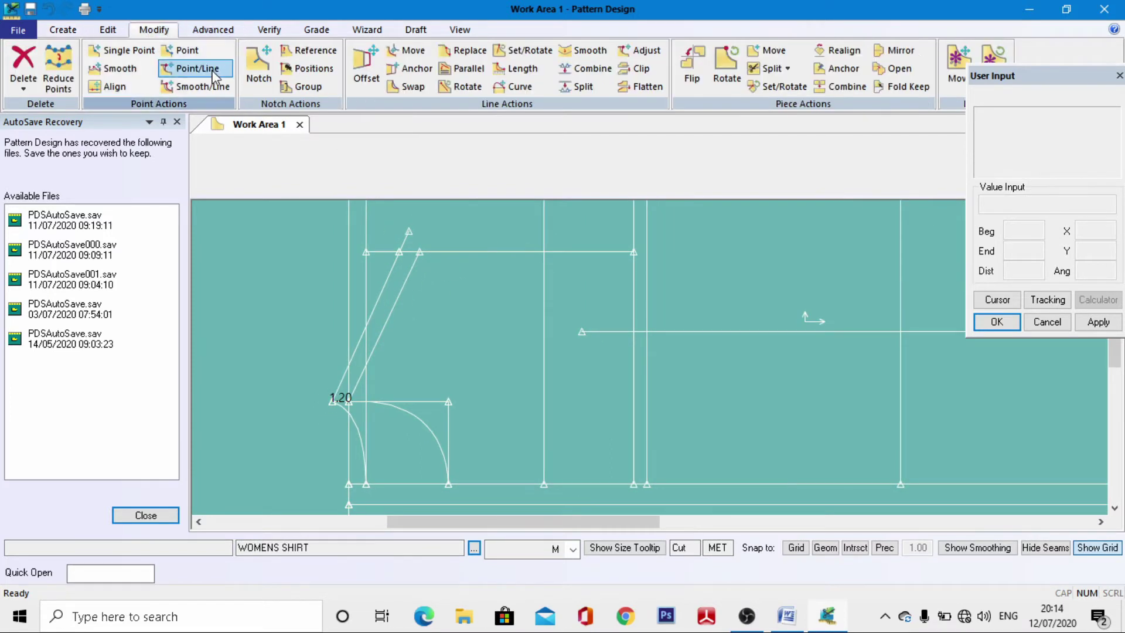
pyautogui.click(195, 69)
pyautogui.scroll(2, 416, 304)
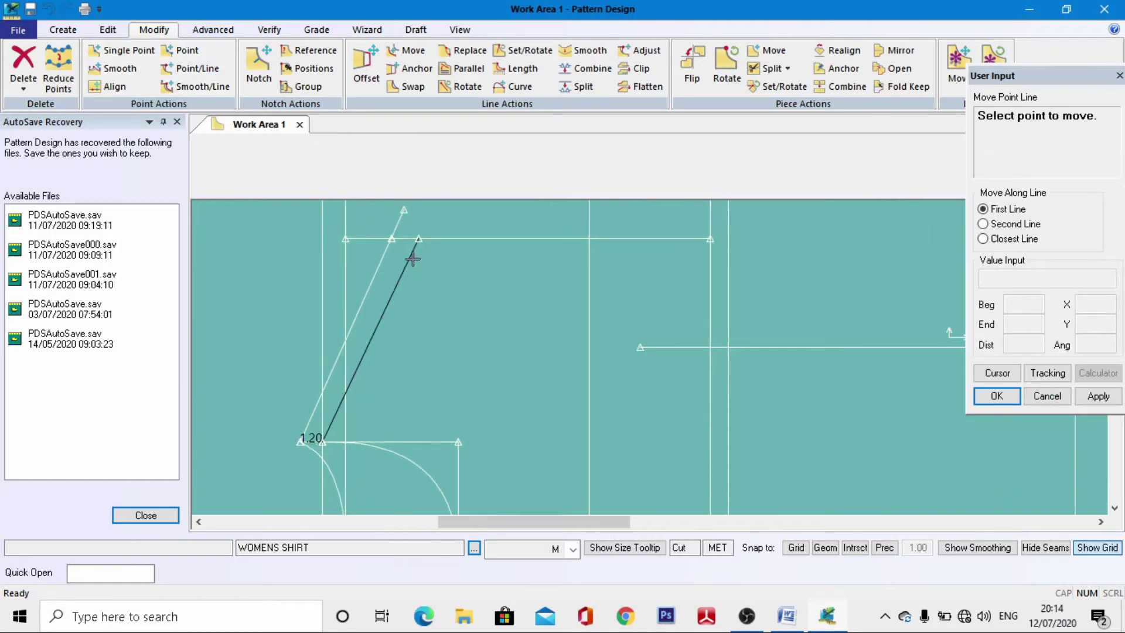
pyautogui.click(419, 237)
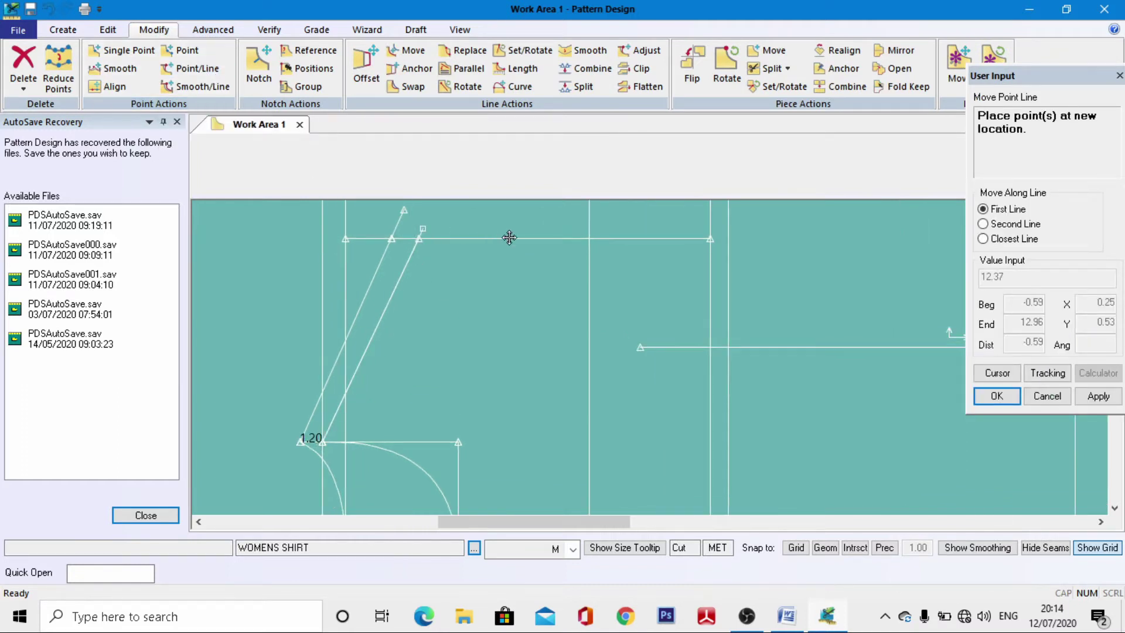
pyautogui.click(1002, 373)
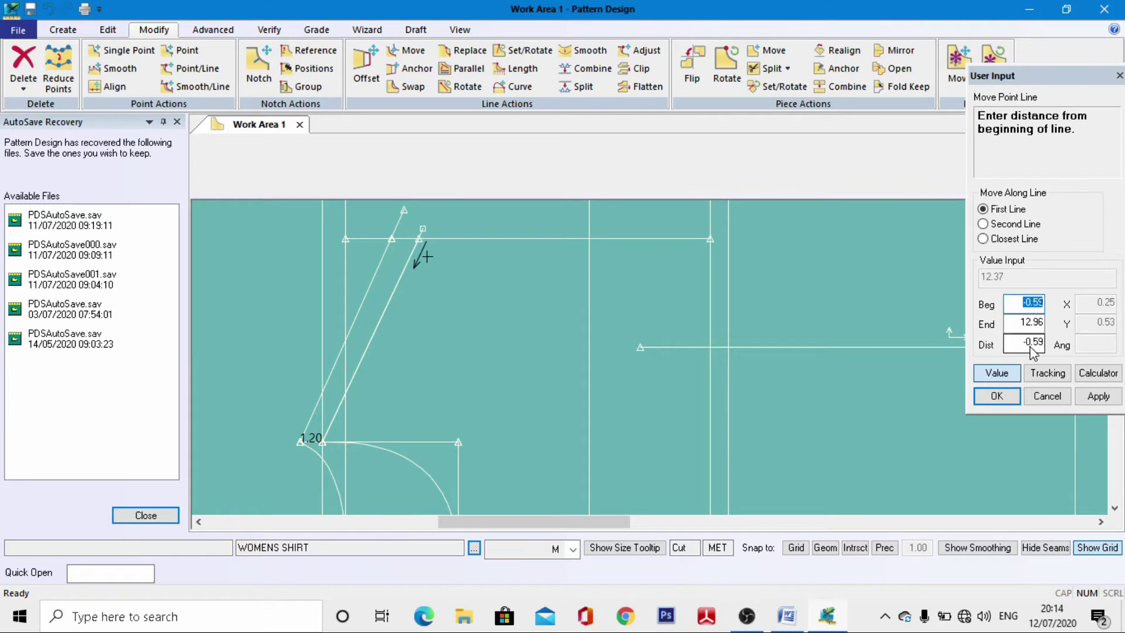
pyautogui.click(1010, 326)
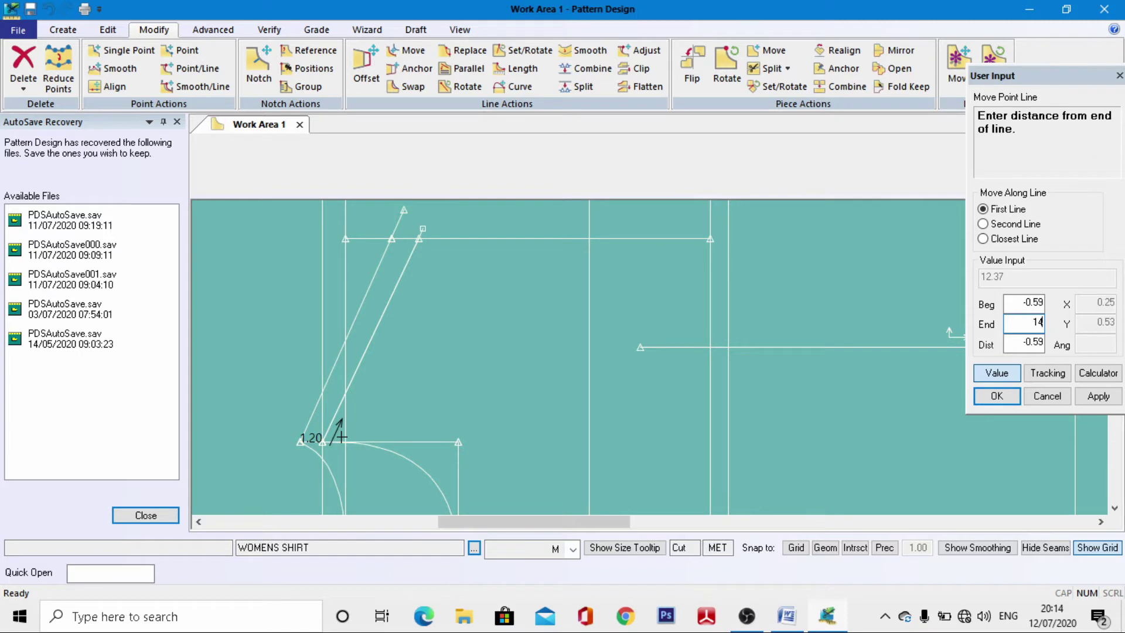
pyautogui.press('Return')
pyautogui.rightClick(396, 286)
pyautogui.click(406, 296)
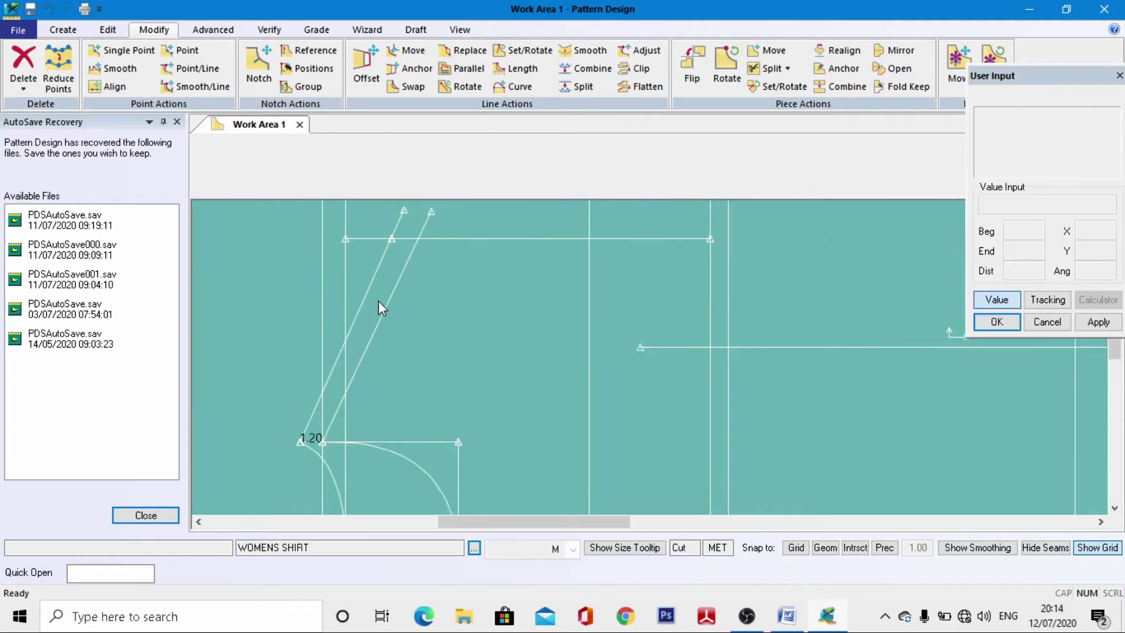
# Step: Start a 2-Point Curve at the armscye-side end point of the first shoulder line, switching to cursor input
pyautogui.scroll(-3, 315, 326)
pyautogui.scroll(2, 399, 245)
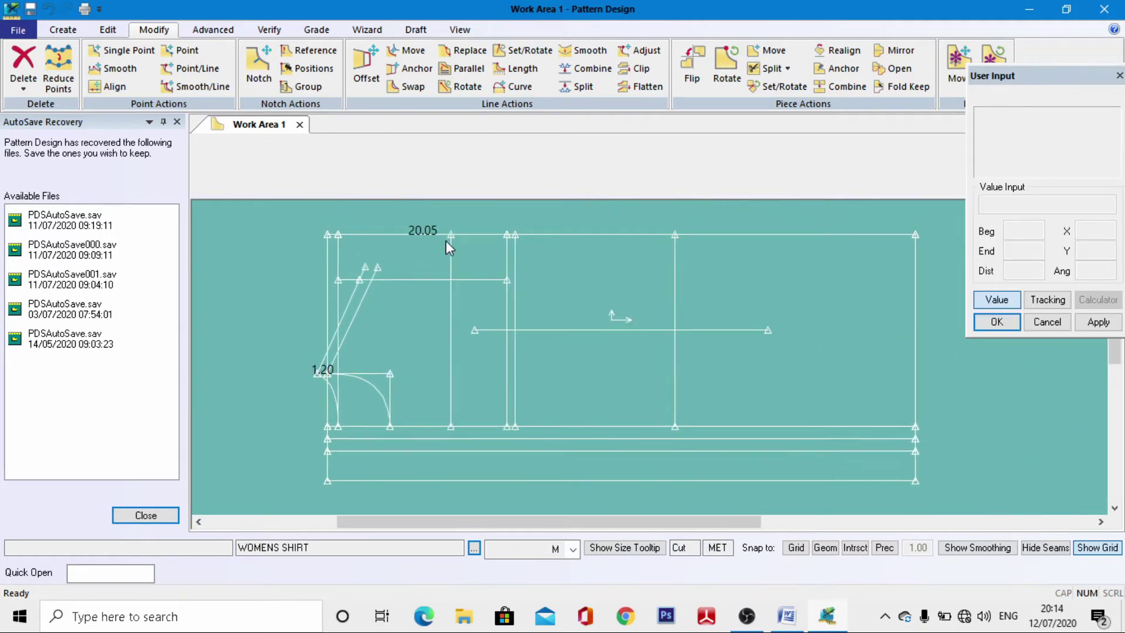
pyautogui.click(62, 29)
pyautogui.click(258, 89)
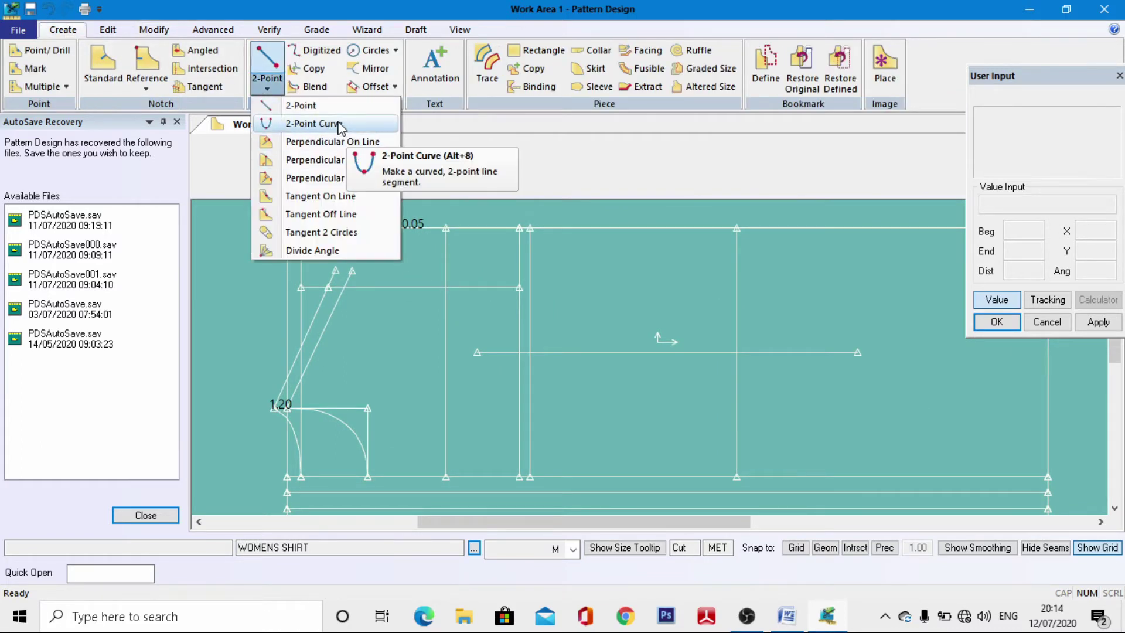
pyautogui.click(359, 121)
pyautogui.scroll(3, 330, 286)
pyautogui.scroll(3, 330, 287)
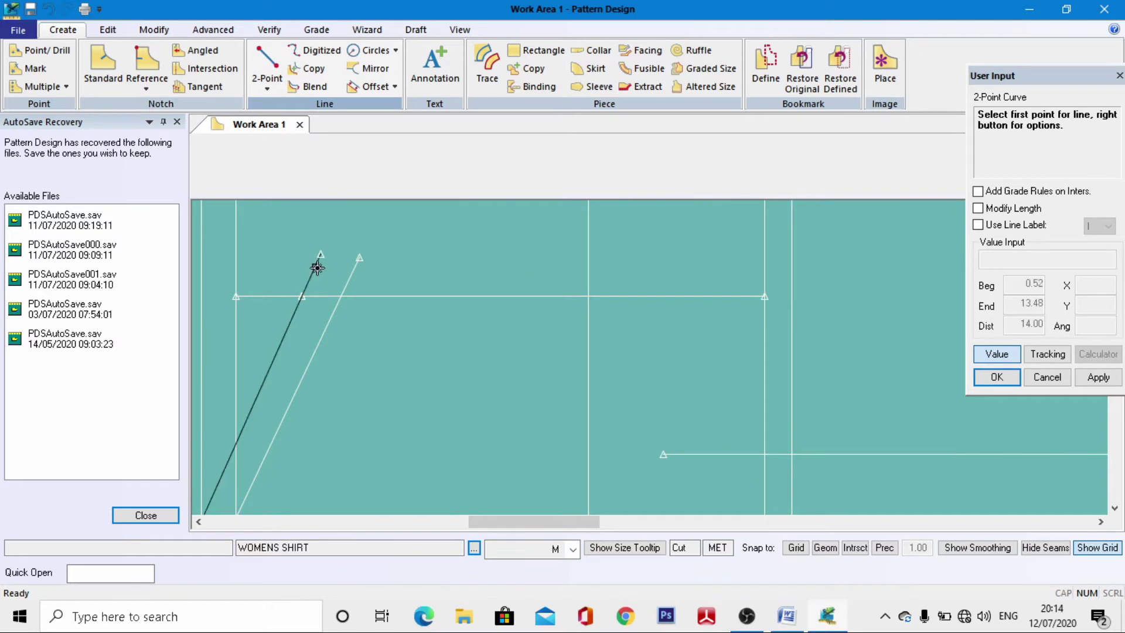
pyautogui.click(321, 258)
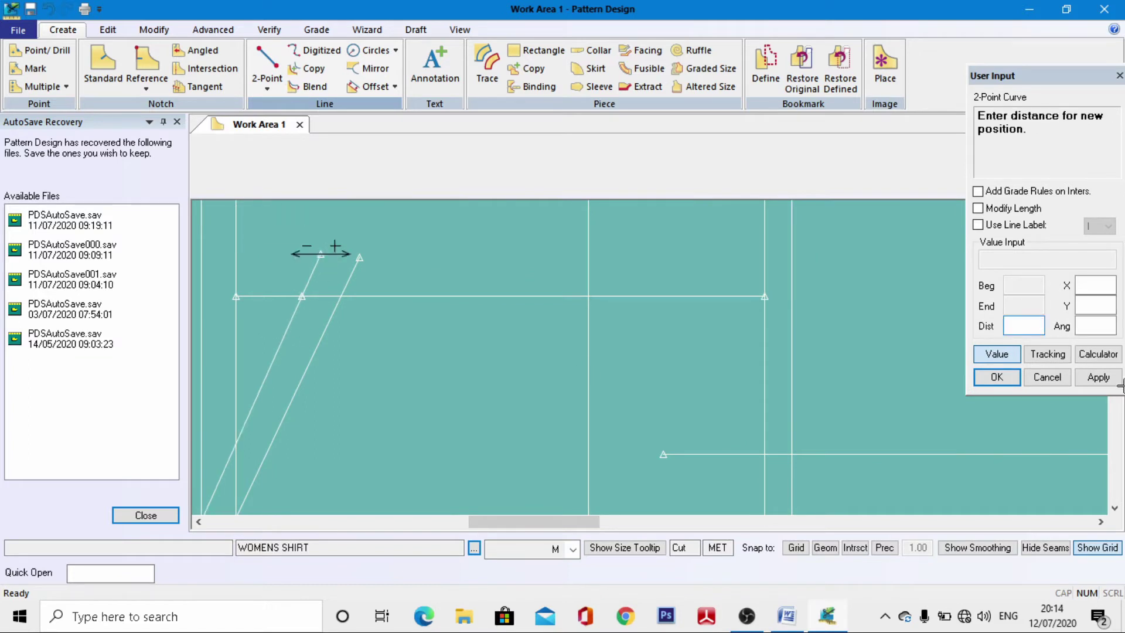
pyautogui.click(1012, 354)
# Step: End the first armscye curve where the outer line of the close vertical pair meets the upper edge, bowing it to about 21.9 cm long
pyautogui.scroll(-3, 415, 406)
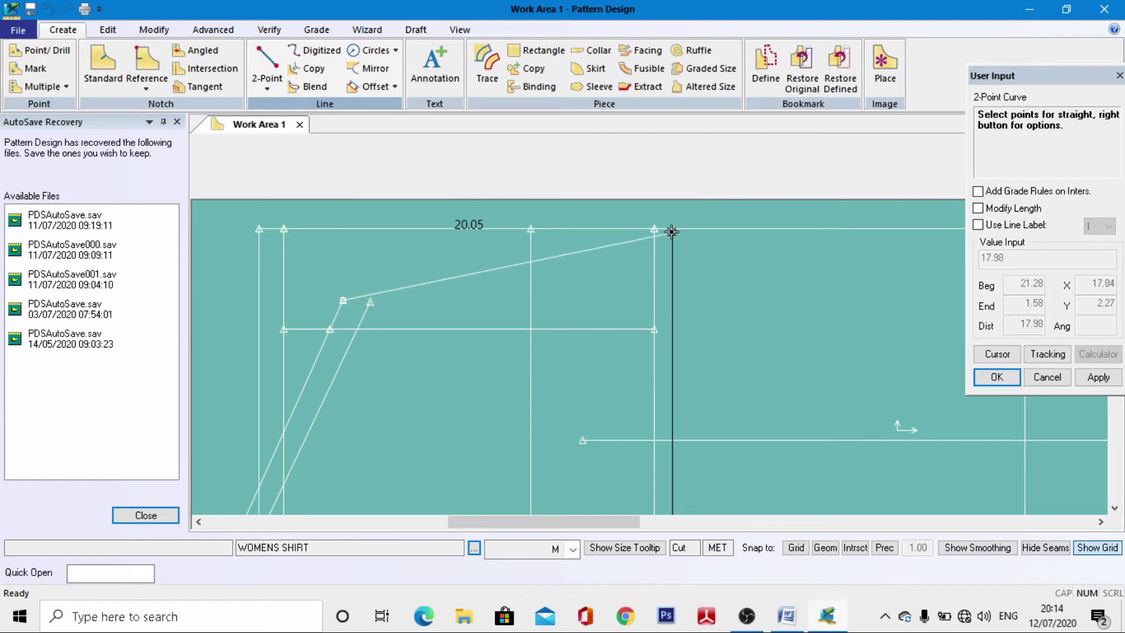
pyautogui.click(673, 229)
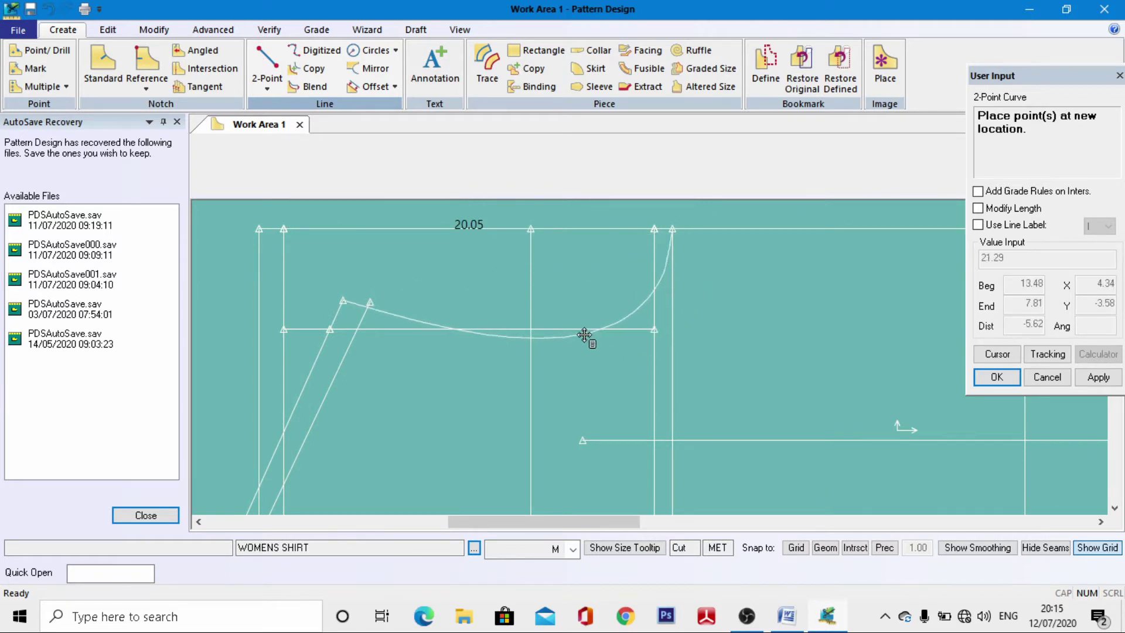
pyautogui.scroll(2, 594, 338)
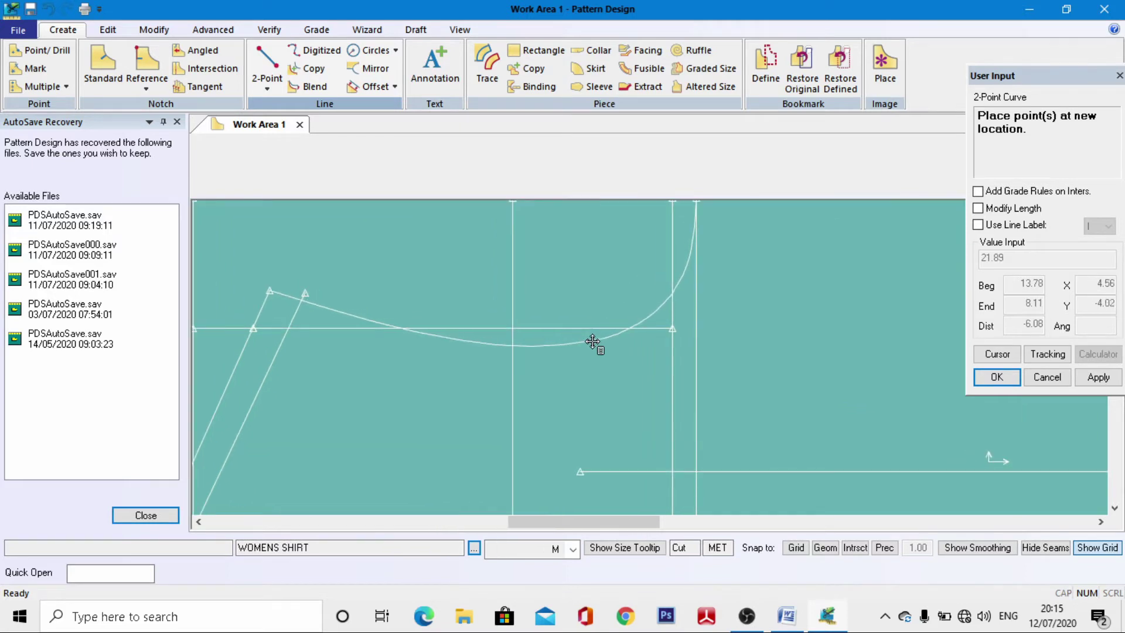
pyautogui.scroll(-2, 593, 342)
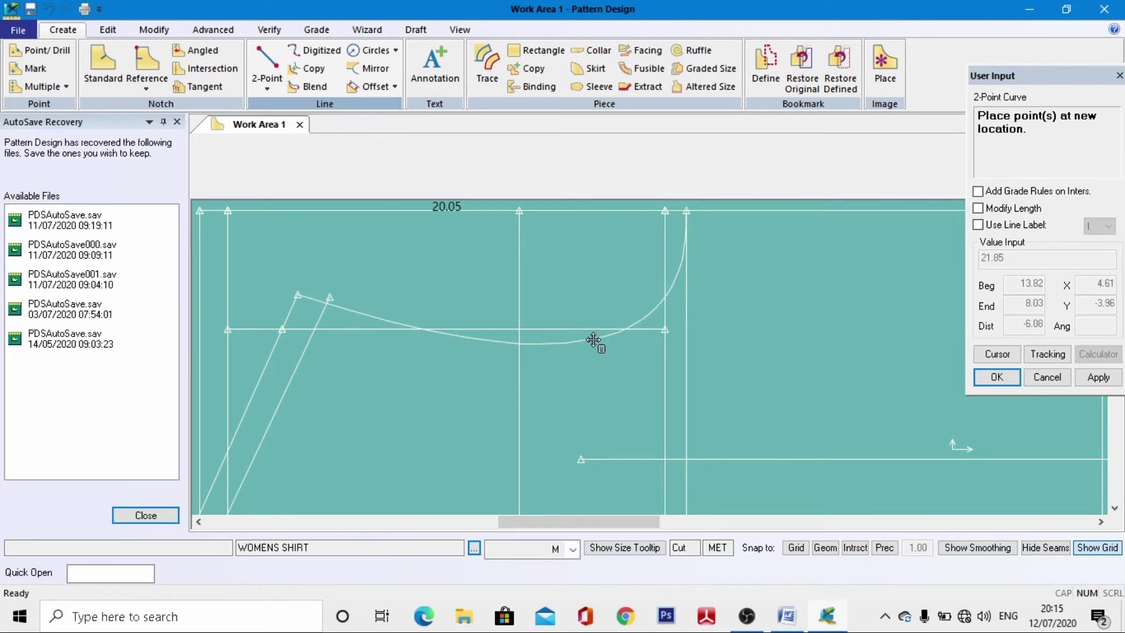
pyautogui.click(593, 339)
# Step: Draw the second armscye curve, about 19.5 cm long, from the second shoulder line's end to the first curve's underarm end, and end the command
pyautogui.scroll(1, 510, 271)
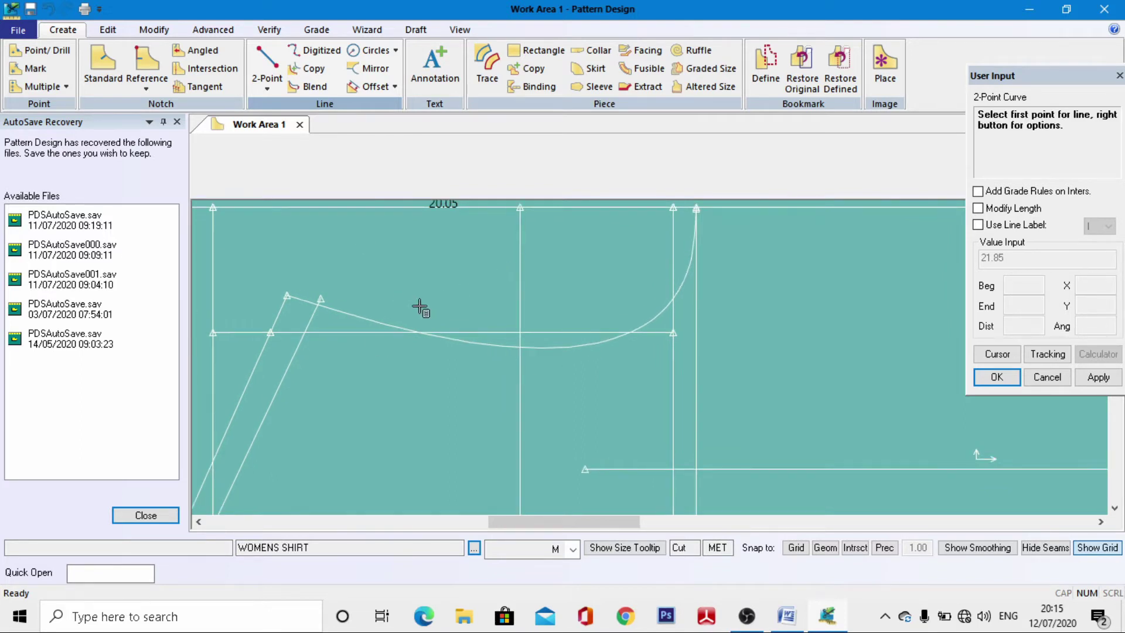
pyautogui.scroll(1, 329, 313)
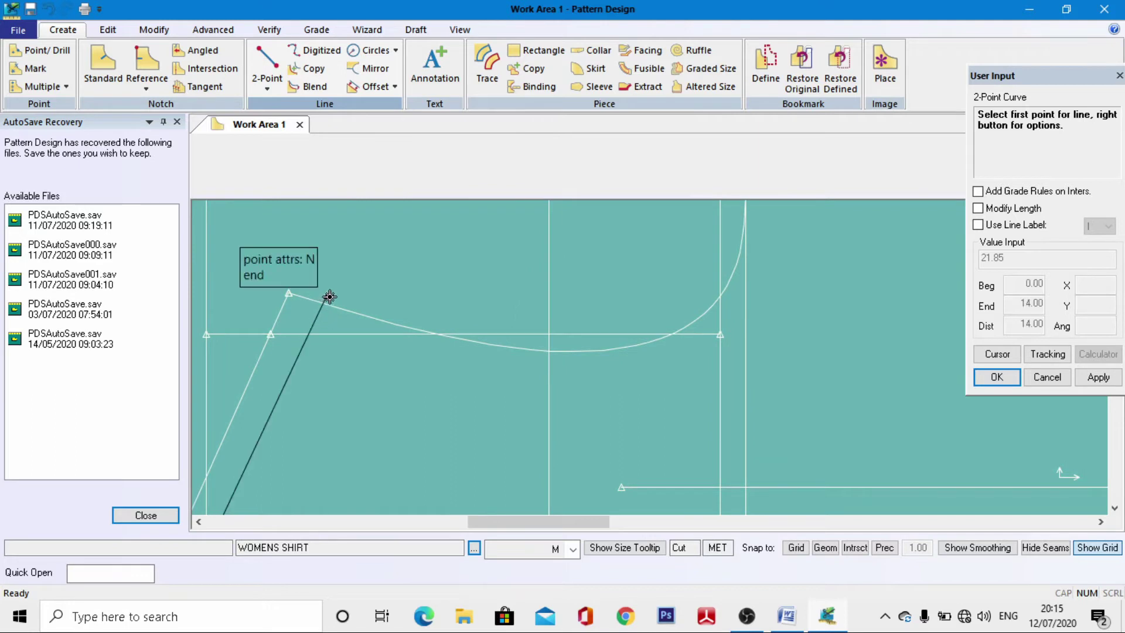
pyautogui.click(330, 297)
pyautogui.scroll(-2, 741, 281)
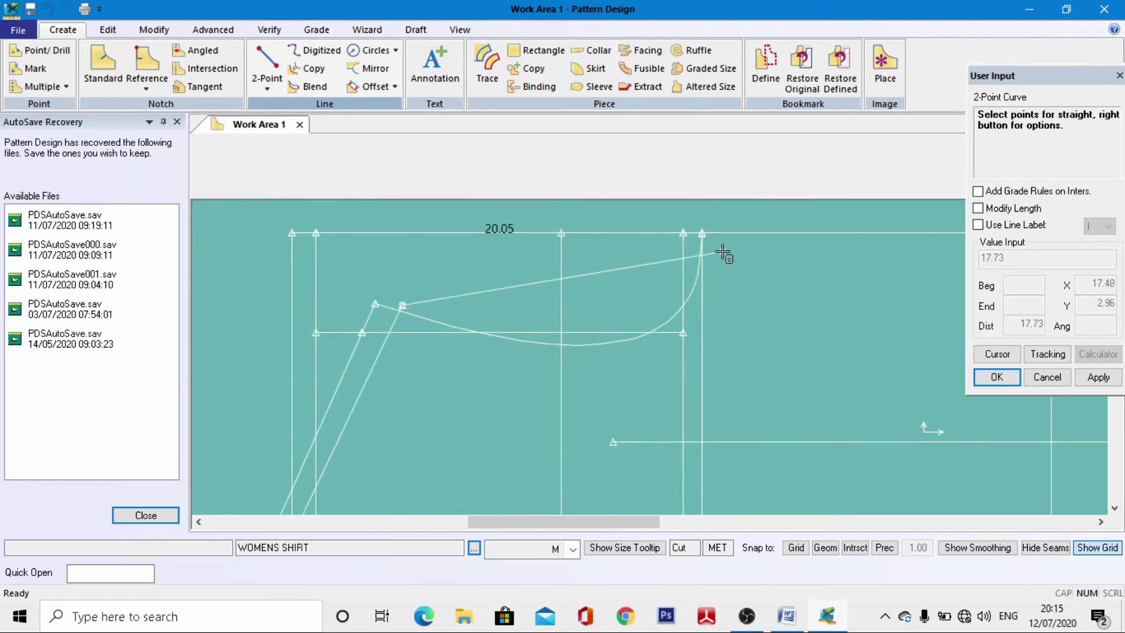
pyautogui.click(702, 235)
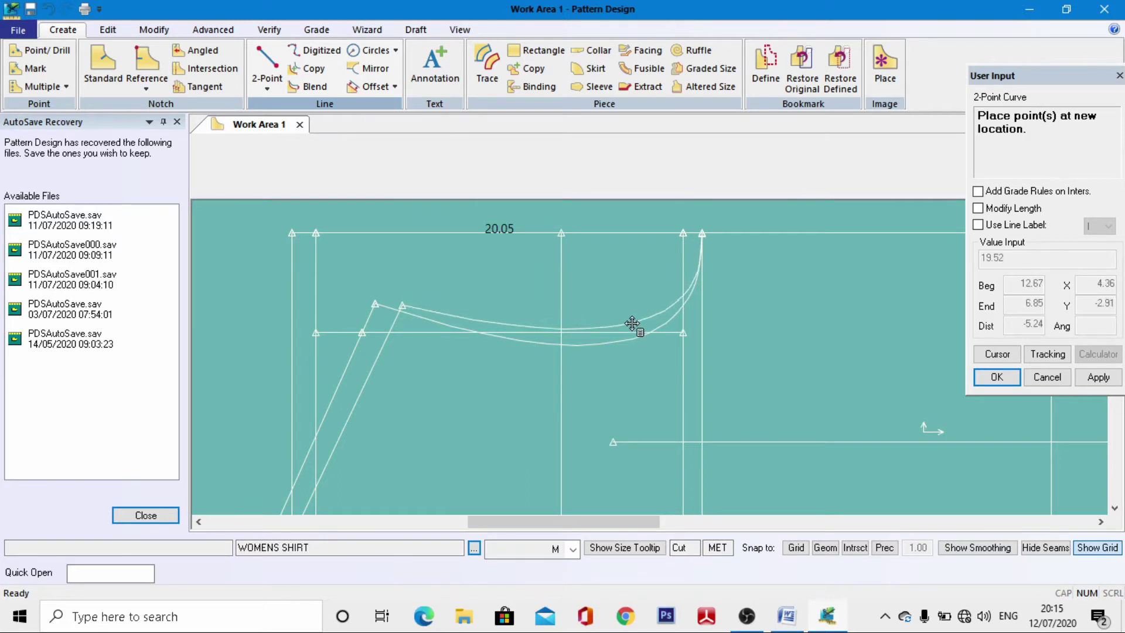
pyautogui.click(632, 324)
pyautogui.scroll(-2, 517, 318)
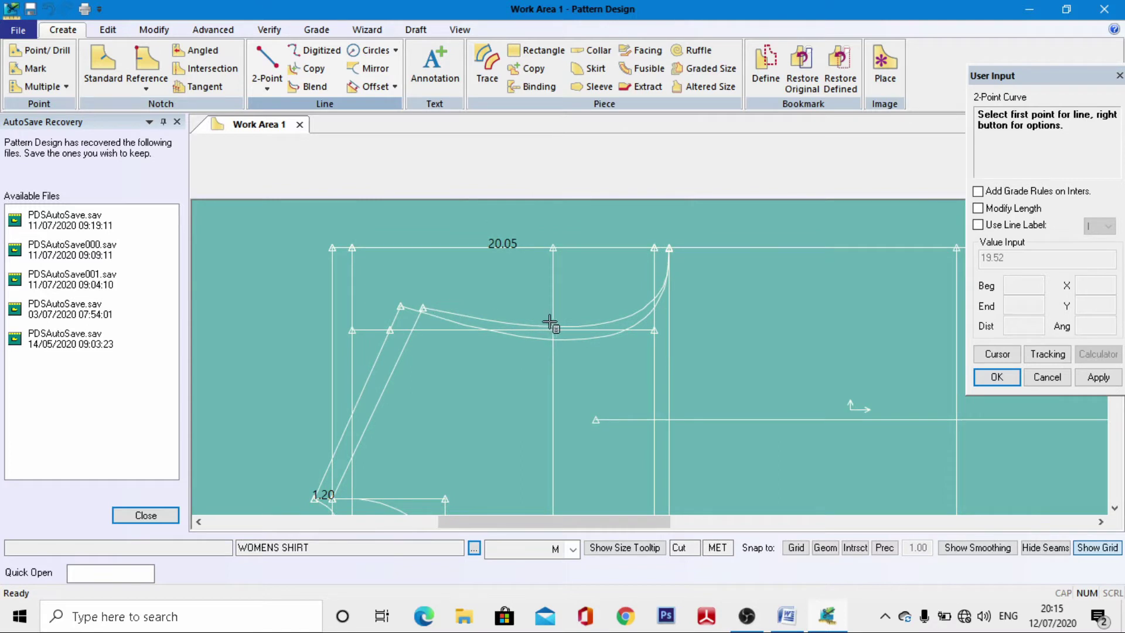
pyautogui.rightClick(434, 291)
pyautogui.click(500, 117)
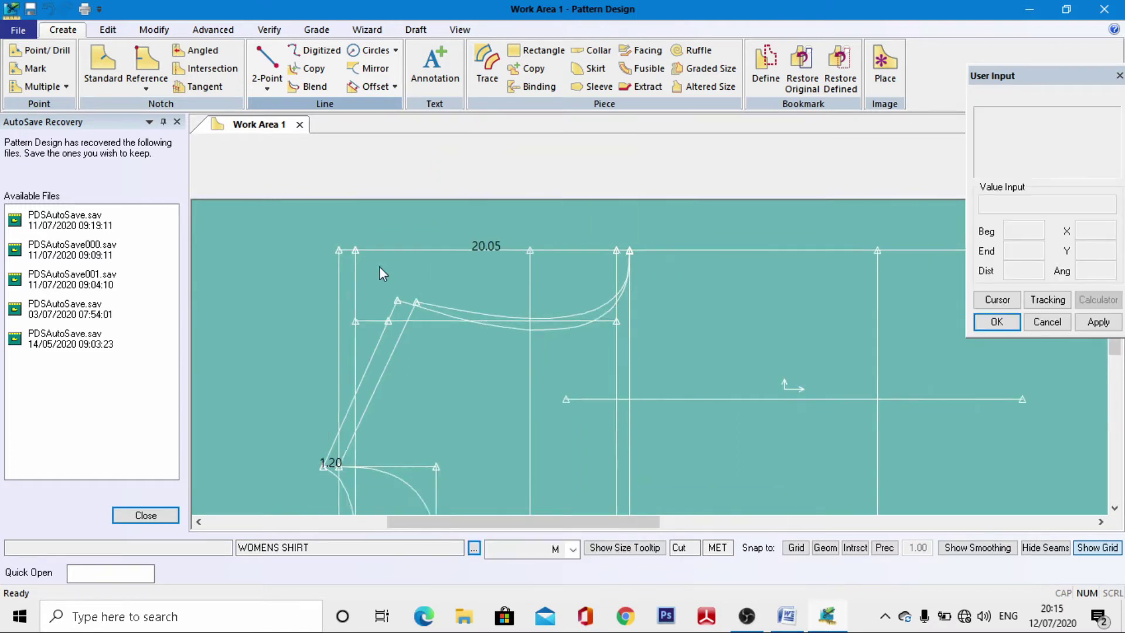
pyautogui.scroll(-3, 438, 355)
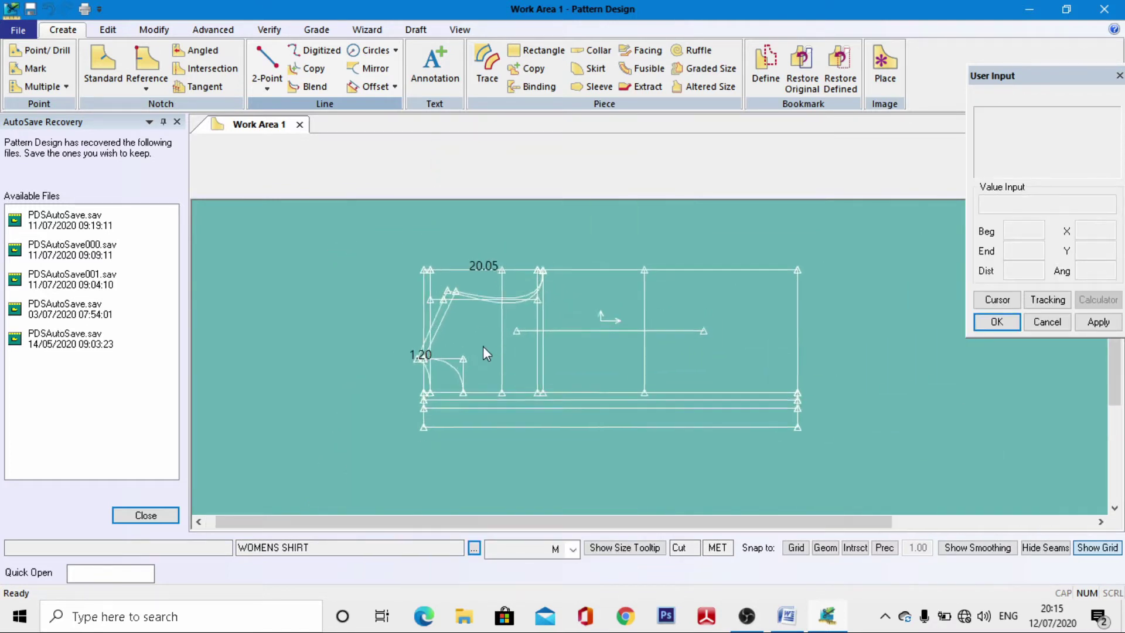
pyautogui.scroll(2, 493, 292)
pyautogui.scroll(1, 494, 297)
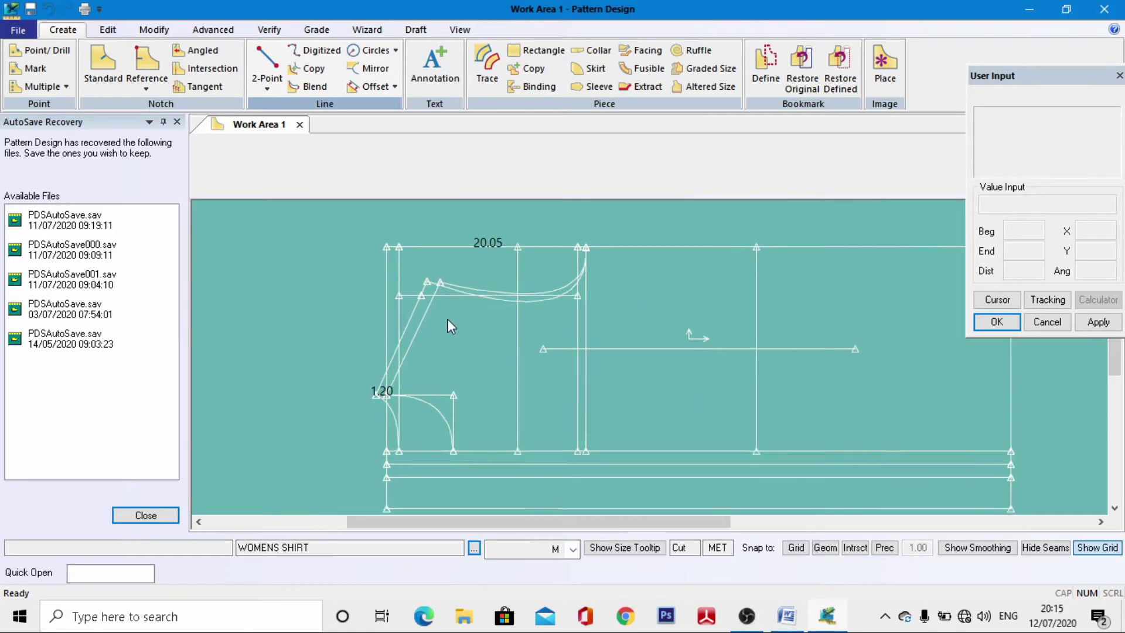
pyautogui.scroll(-3, 485, 270)
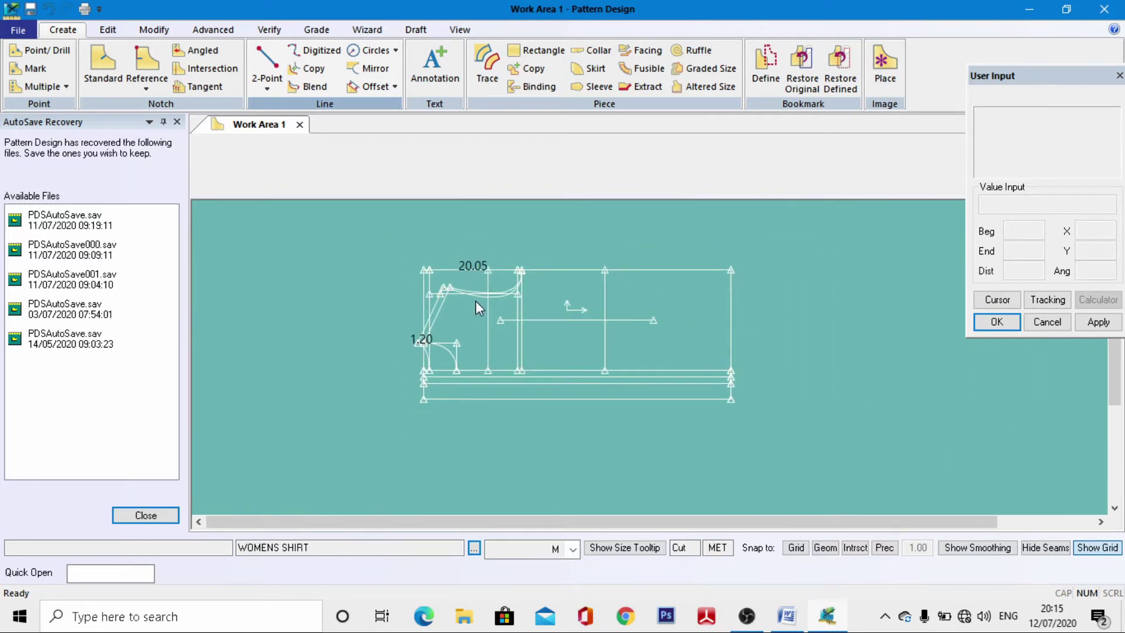
pyautogui.scroll(1, 476, 300)
pyautogui.scroll(1, 400, 335)
pyautogui.scroll(-1, 375, 339)
pyautogui.scroll(-2, 375, 339)
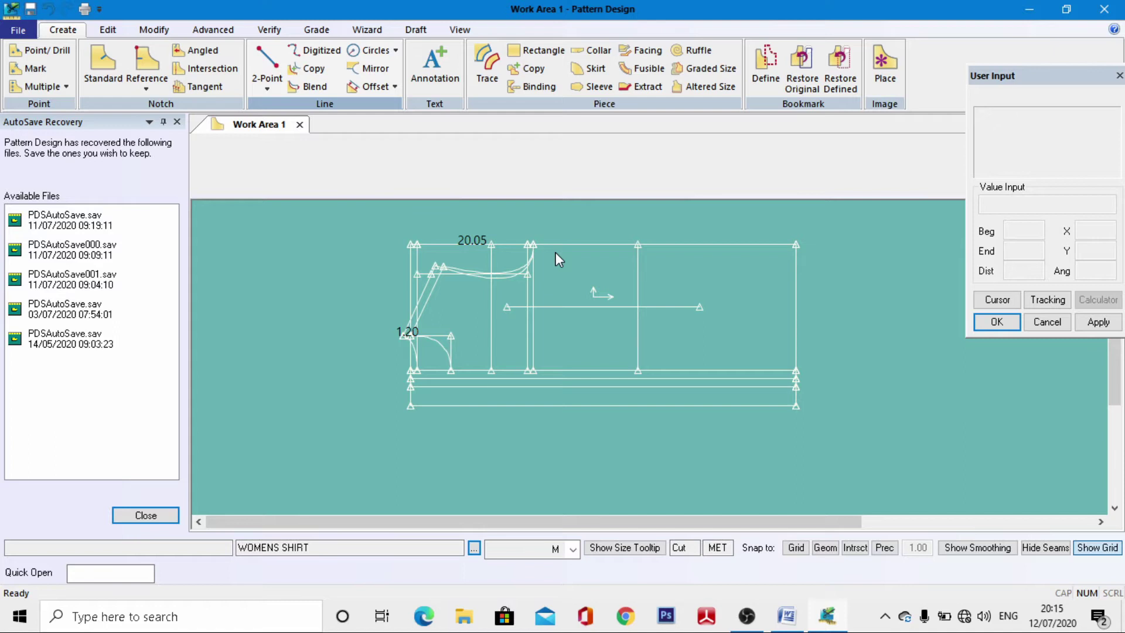
# Step: Start tracing the back from the shirt draft by selecting the shallow neck curve, outer shoulder line and lower armhole curve as perimeter
pyautogui.click(487, 65)
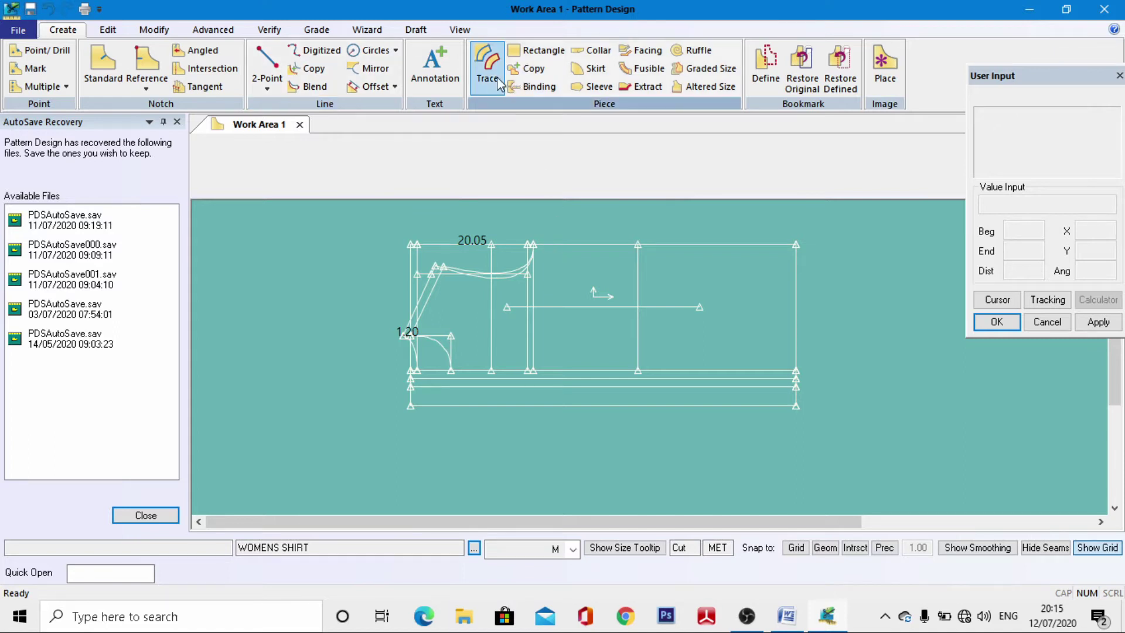
pyautogui.scroll(4, 411, 293)
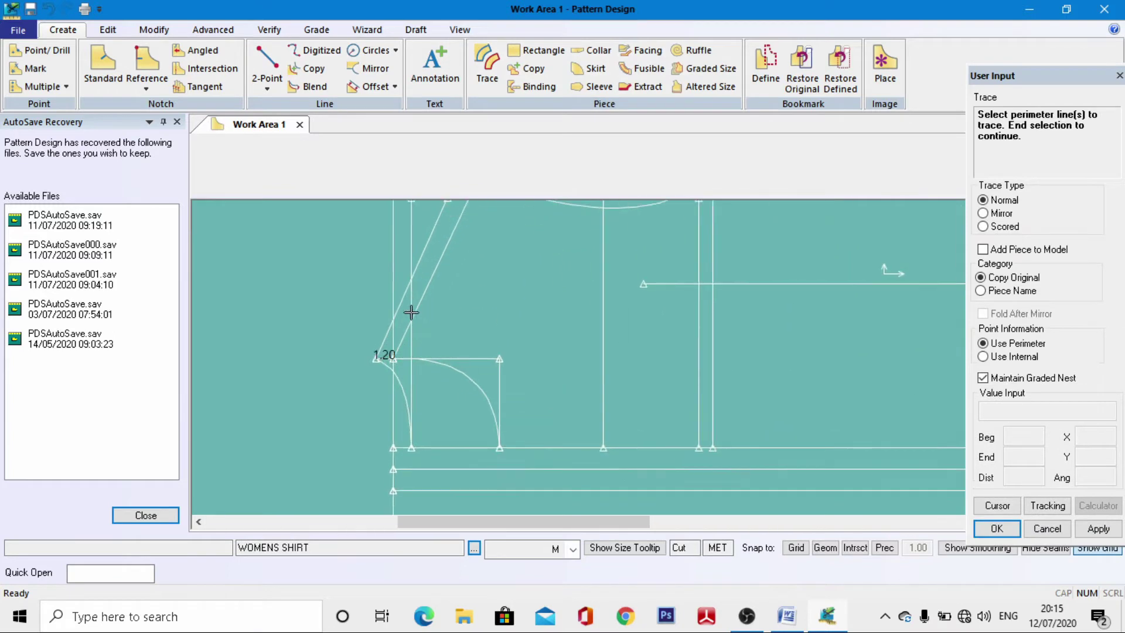
pyautogui.click(403, 394)
pyautogui.scroll(-1, 243, 431)
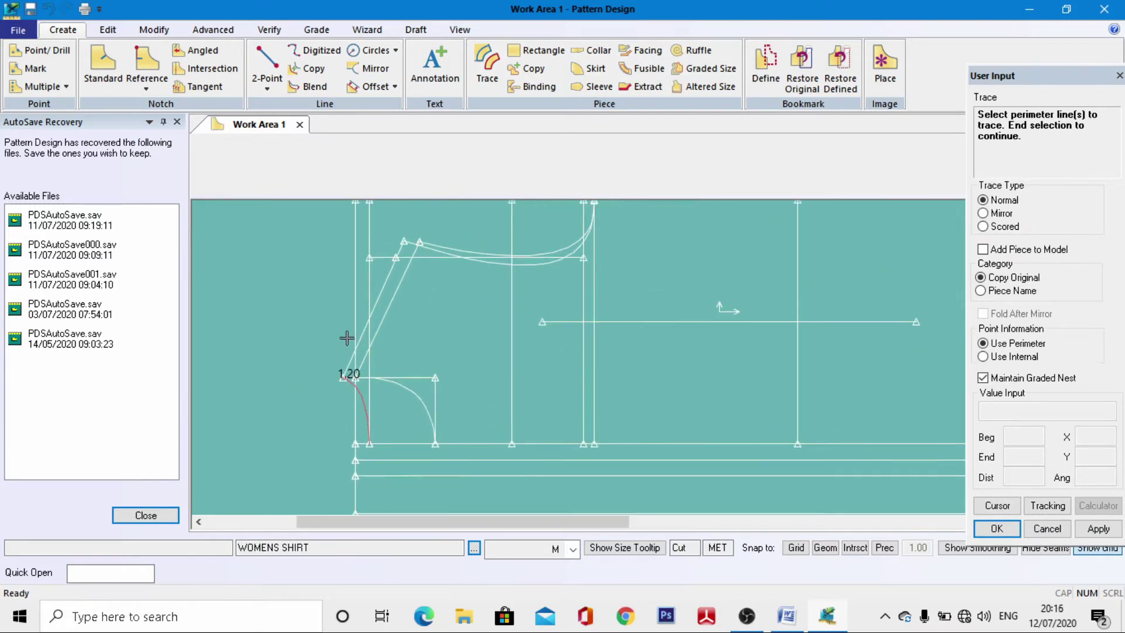
pyautogui.click(375, 305)
pyautogui.scroll(-1, 284, 387)
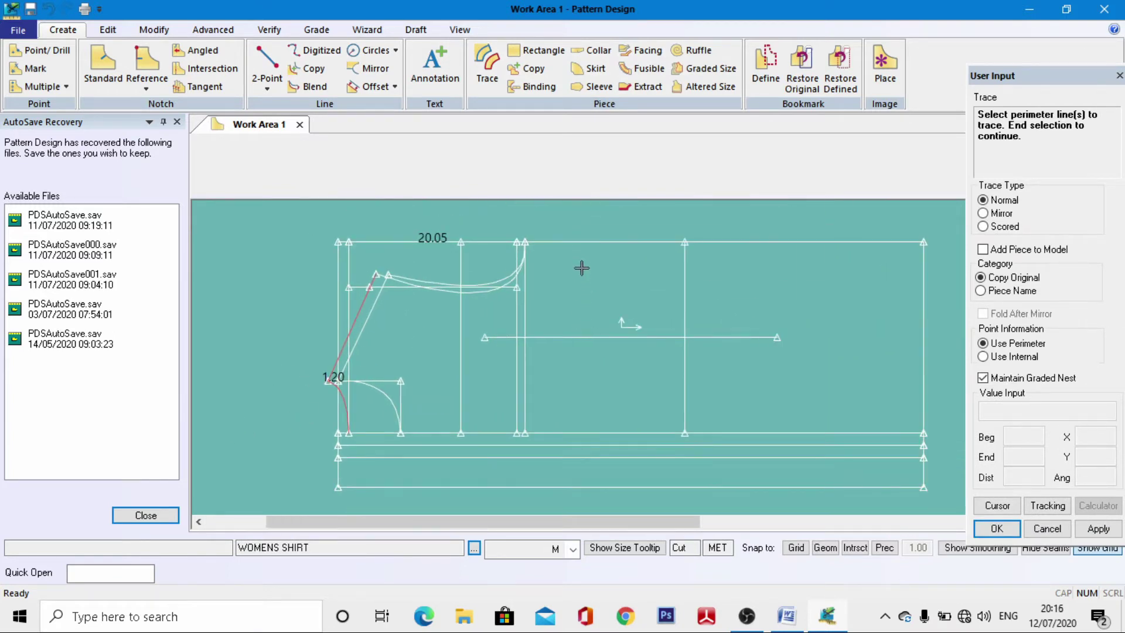
pyautogui.scroll(1, 467, 282)
pyautogui.click(473, 298)
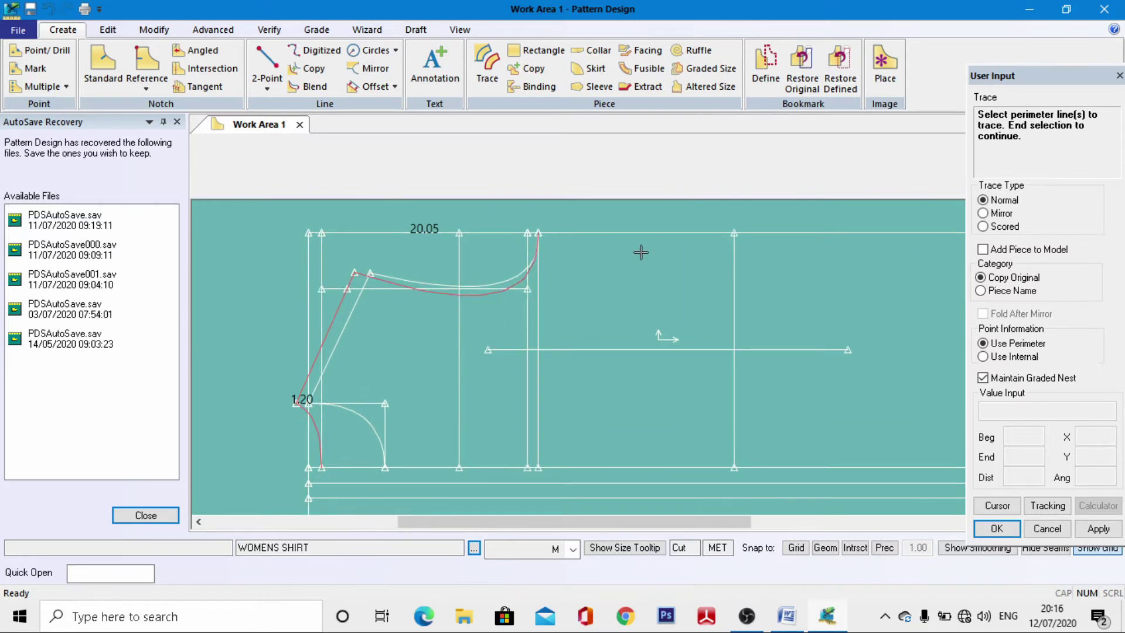
# Step: Complete the back's traced perimeter with the side line below the armhole, the hem and the centre line
pyautogui.click(648, 234)
pyautogui.scroll(-2, 427, 276)
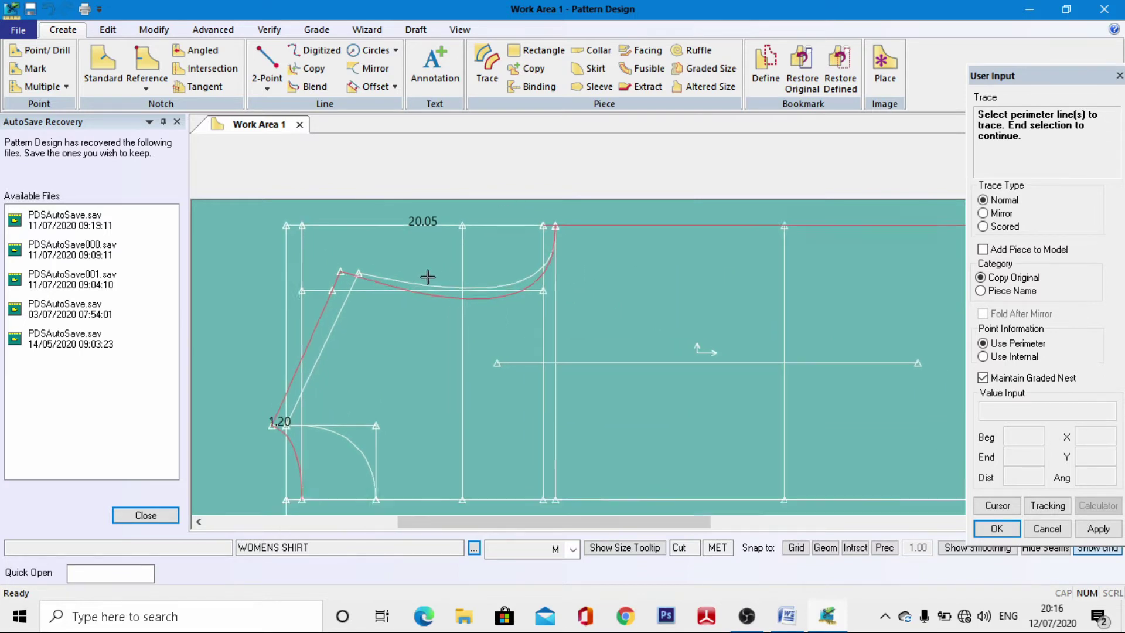
pyautogui.click(785, 334)
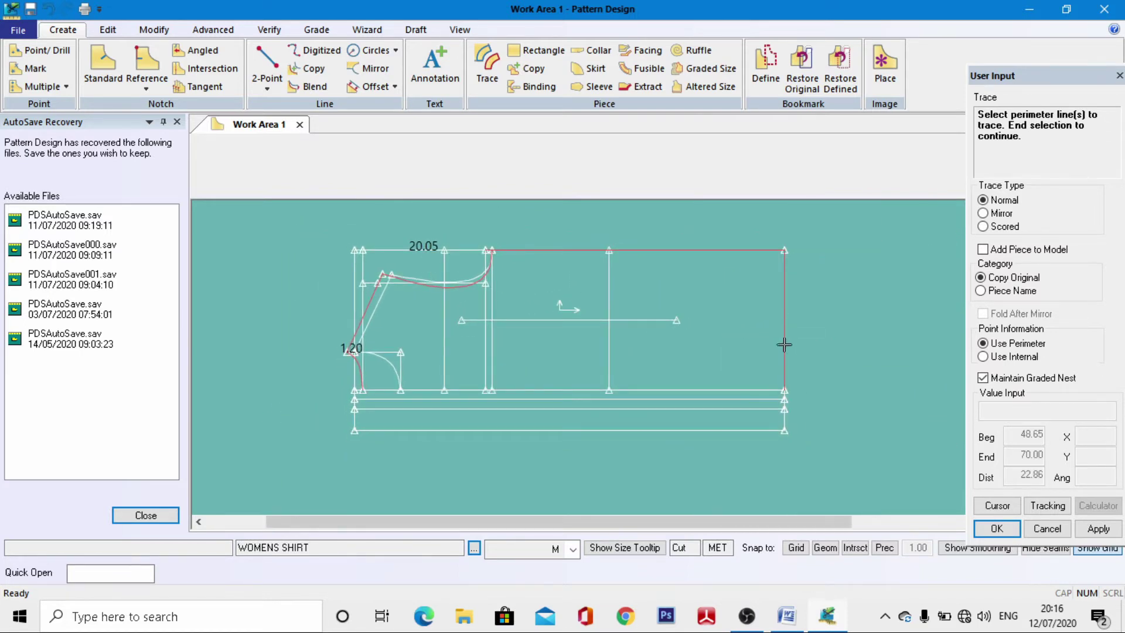
pyautogui.click(591, 389)
pyautogui.scroll(3, 351, 381)
pyautogui.scroll(-2, 382, 381)
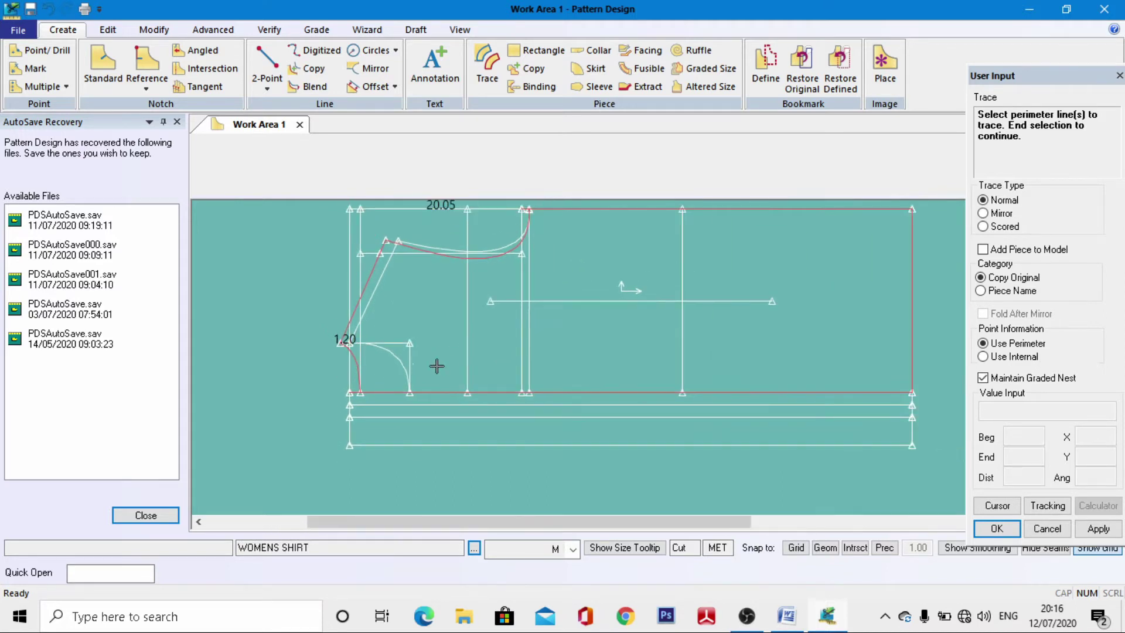
pyautogui.rightClick(423, 326)
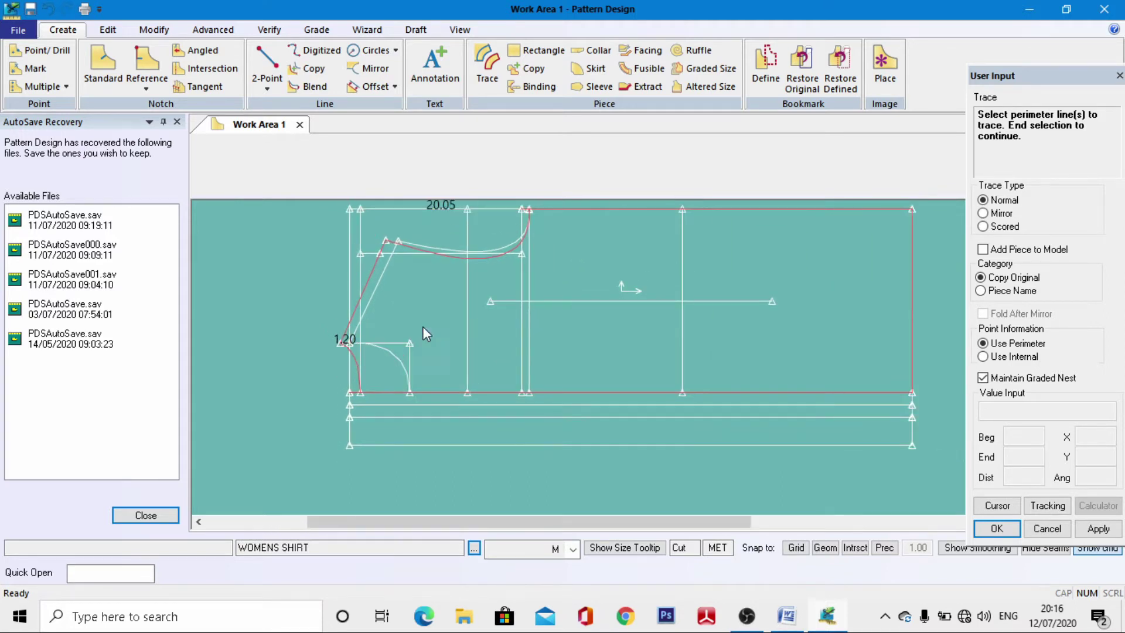
# Step: Include the short neck guide line and the four vertical lines across the body as internal lines of the back trace
pyautogui.click(398, 344)
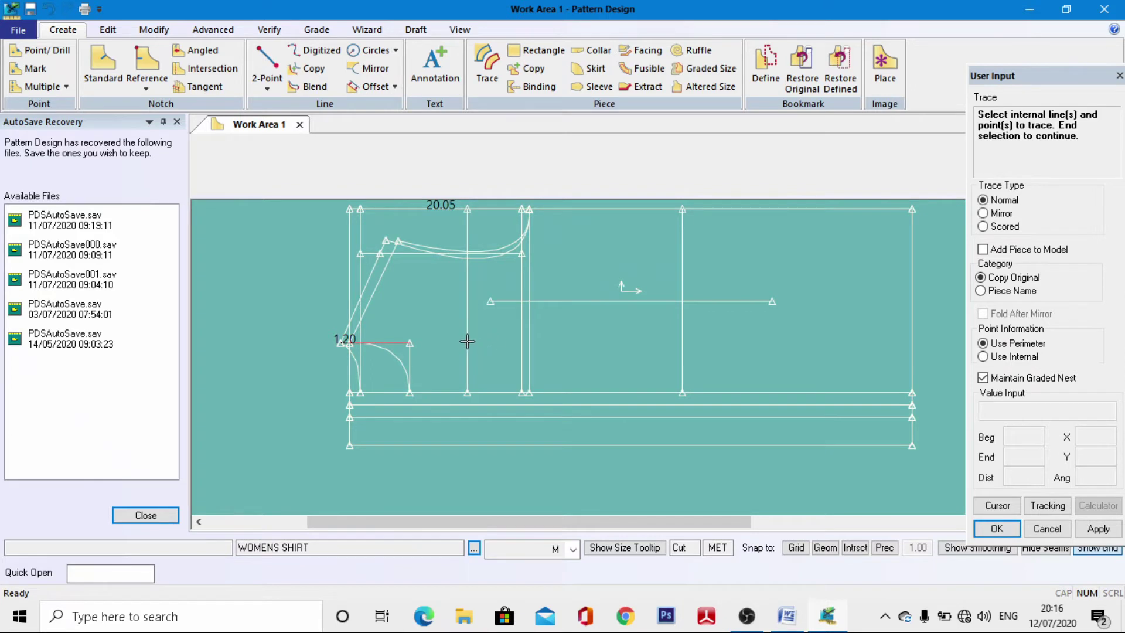
pyautogui.click(467, 341)
pyautogui.click(521, 342)
pyautogui.click(529, 342)
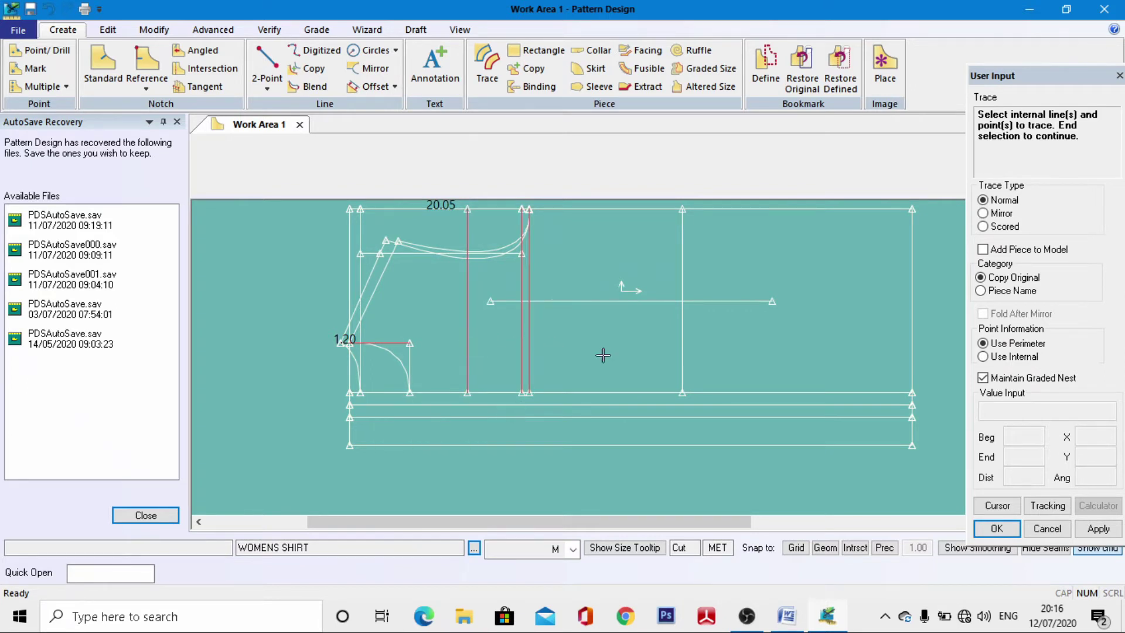
pyautogui.rightClick(689, 353)
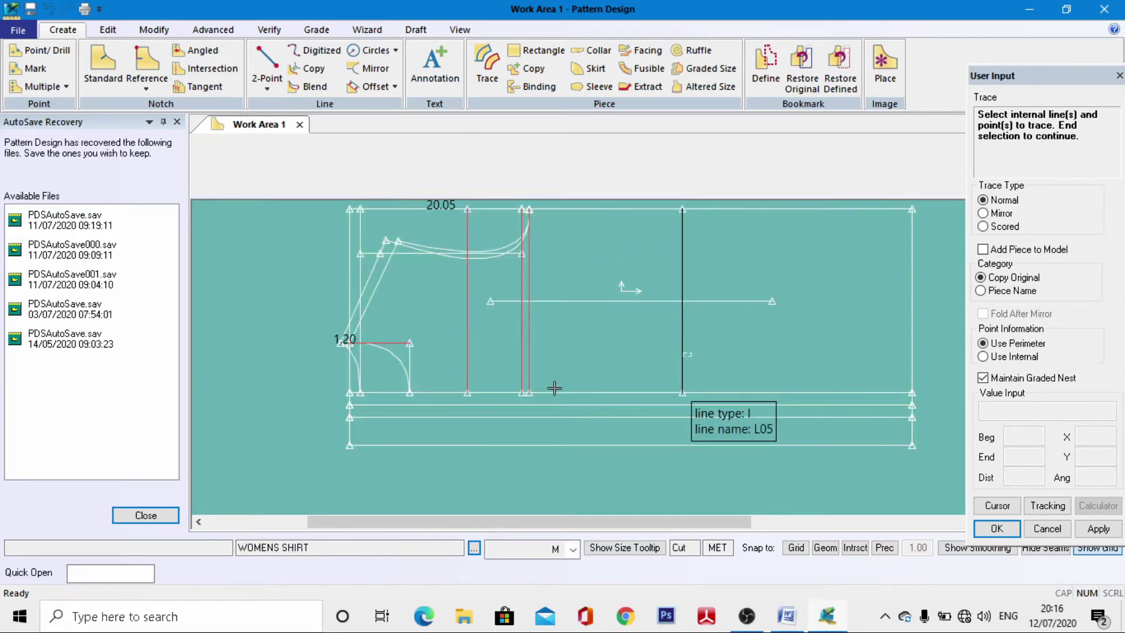
pyautogui.click(682, 341)
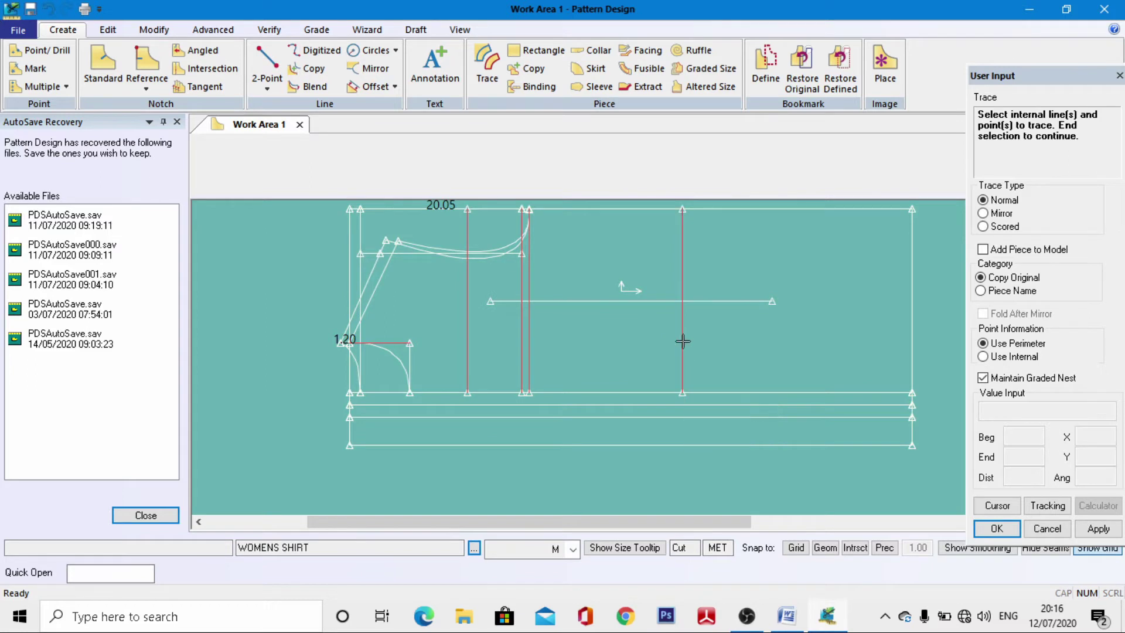
pyautogui.rightClick(623, 293)
pyautogui.click(610, 294)
# Step: Place the traced back piece in the empty area left of the draft and accept the name WOMENS SHIRT3
pyautogui.scroll(-3, 656, 287)
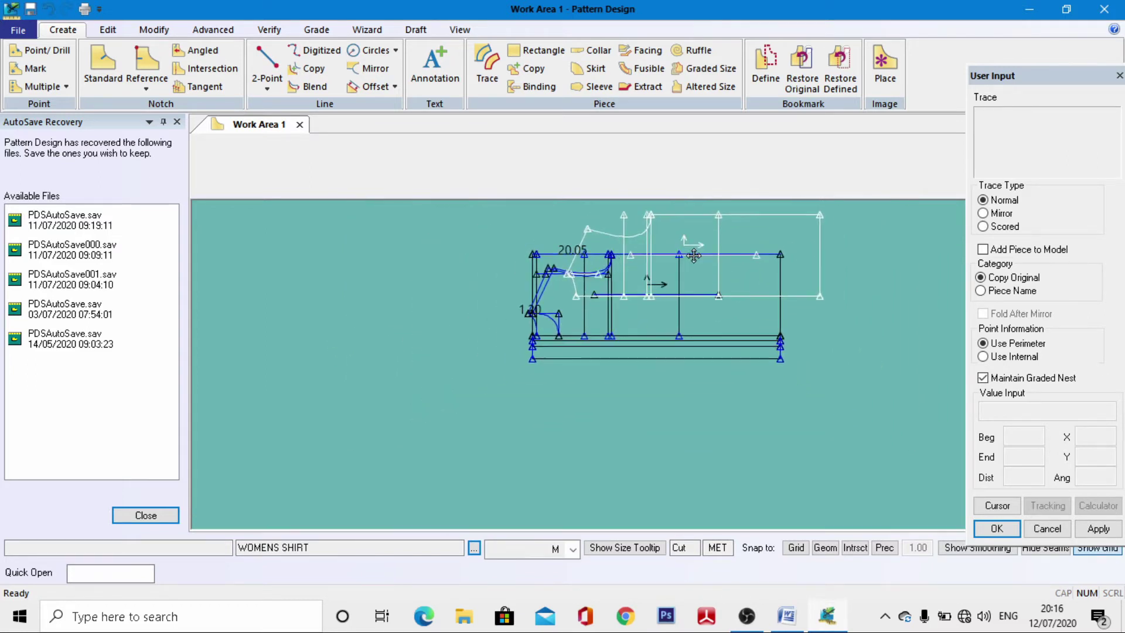
pyautogui.hscroll(-5, 674, 257)
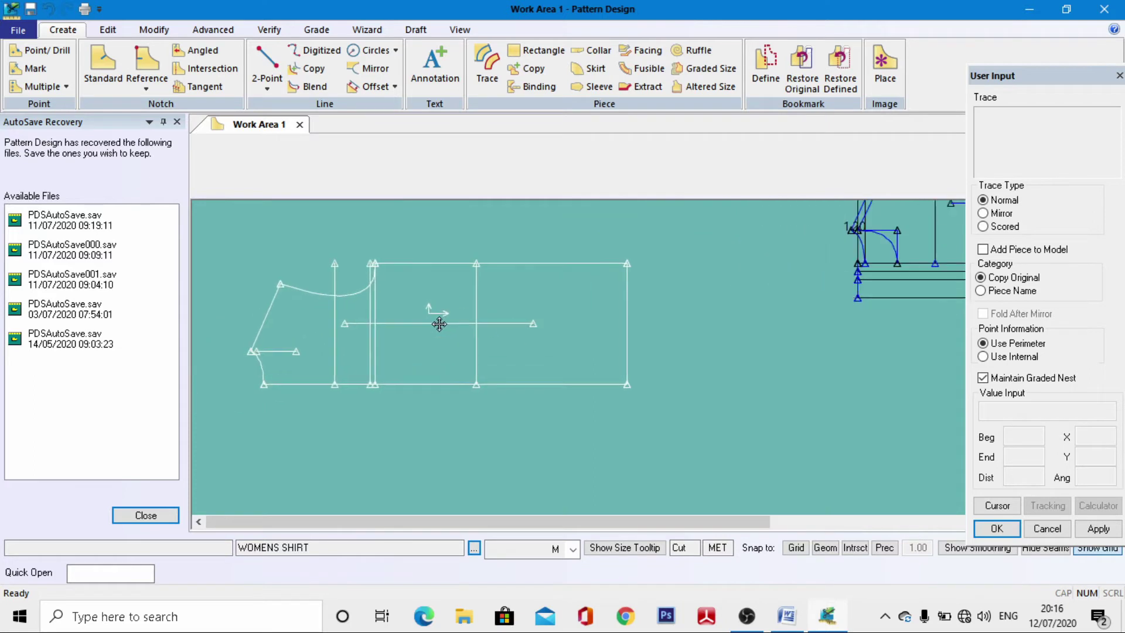
pyautogui.scroll(1, 439, 324)
pyautogui.click(437, 329)
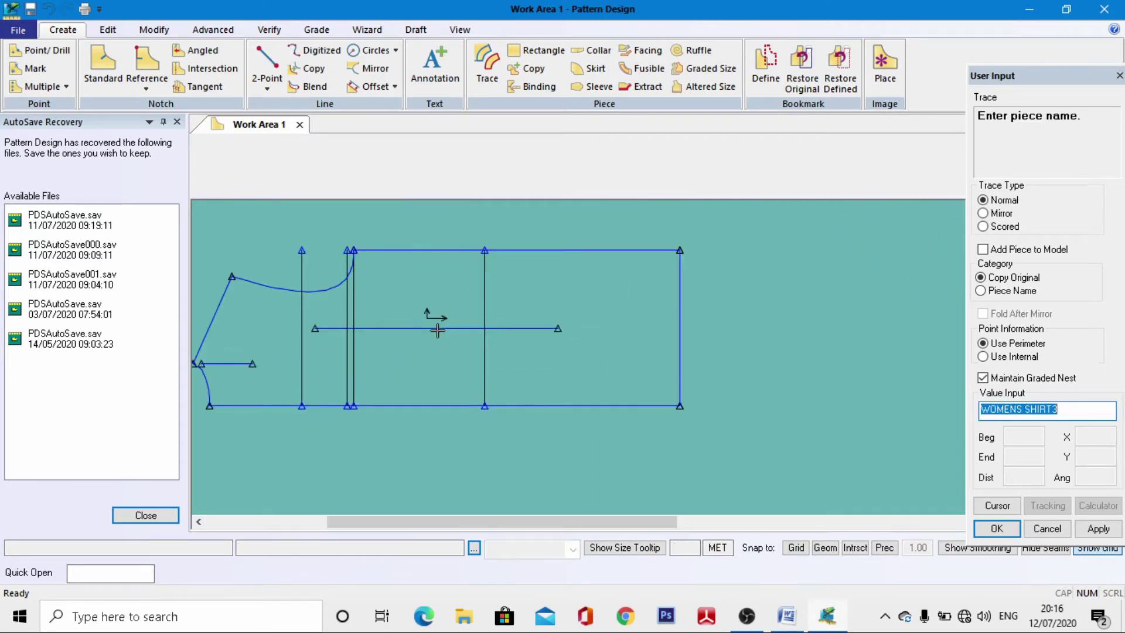
pyautogui.press('Return')
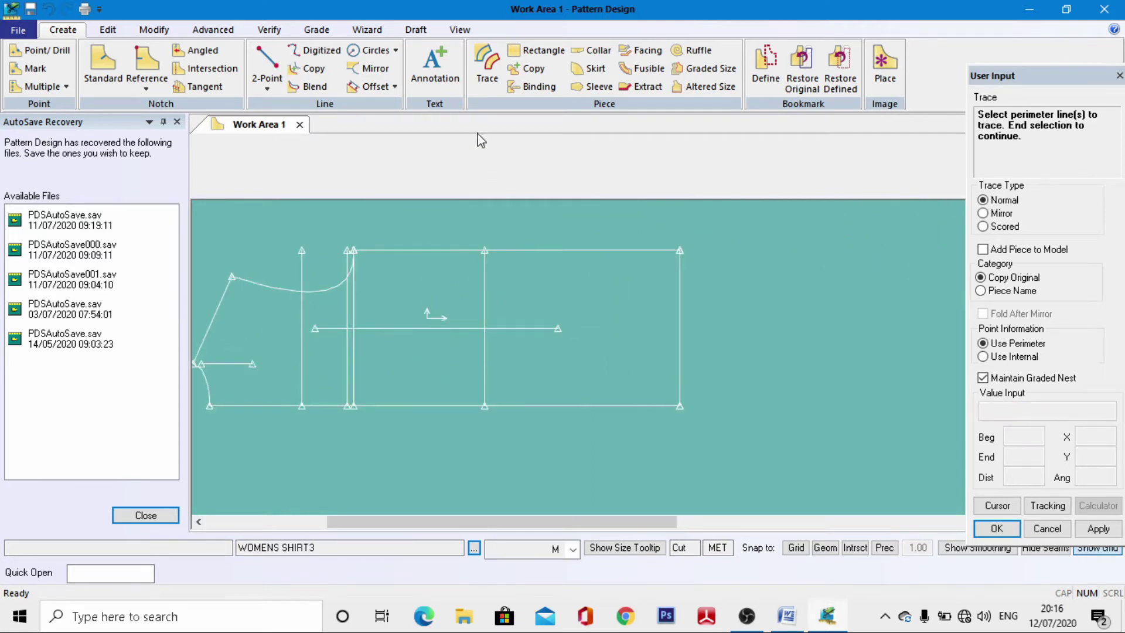
# Step: Annotate the traced piece with "back" at character size 2 and move the piece farther left of the draft
pyautogui.click(435, 64)
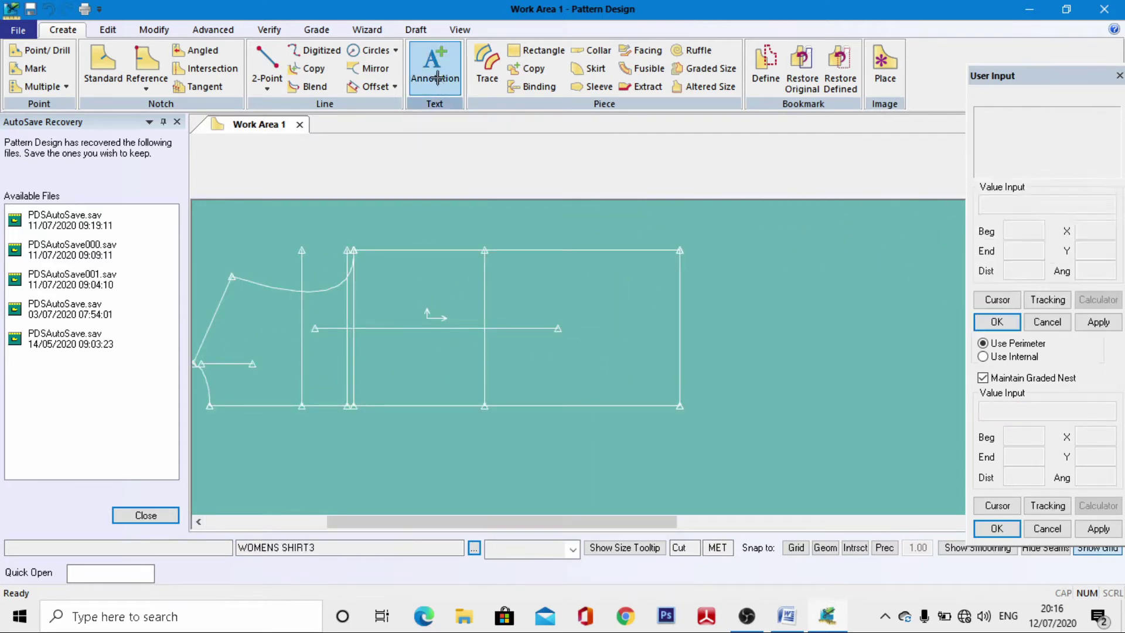
pyautogui.rightClick(518, 373)
pyautogui.click(500, 373)
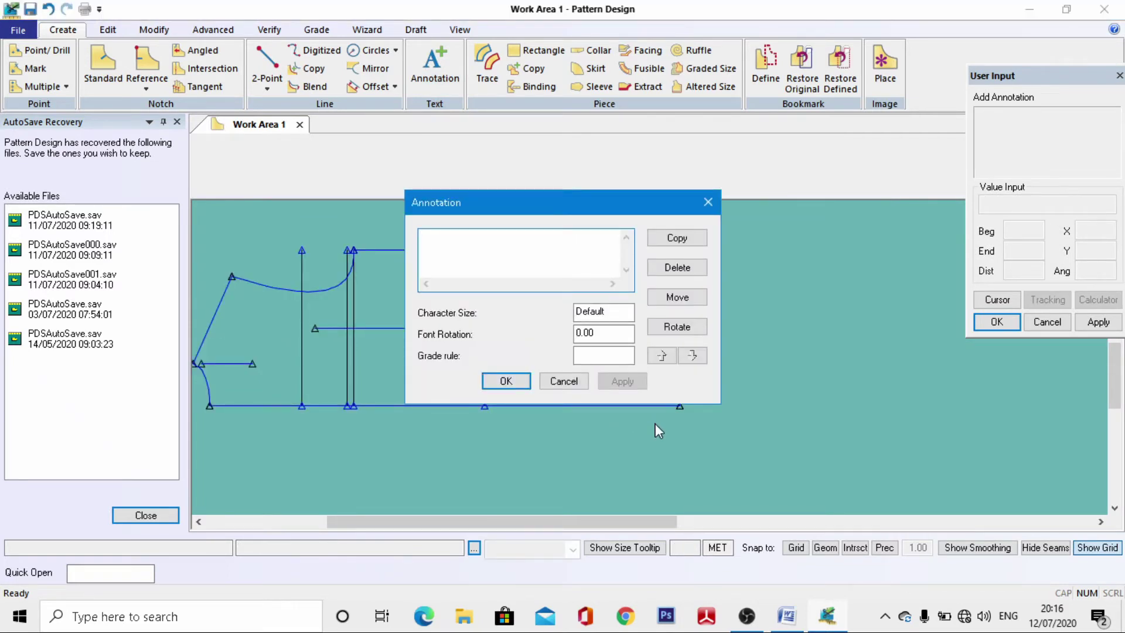
pyautogui.write('back')
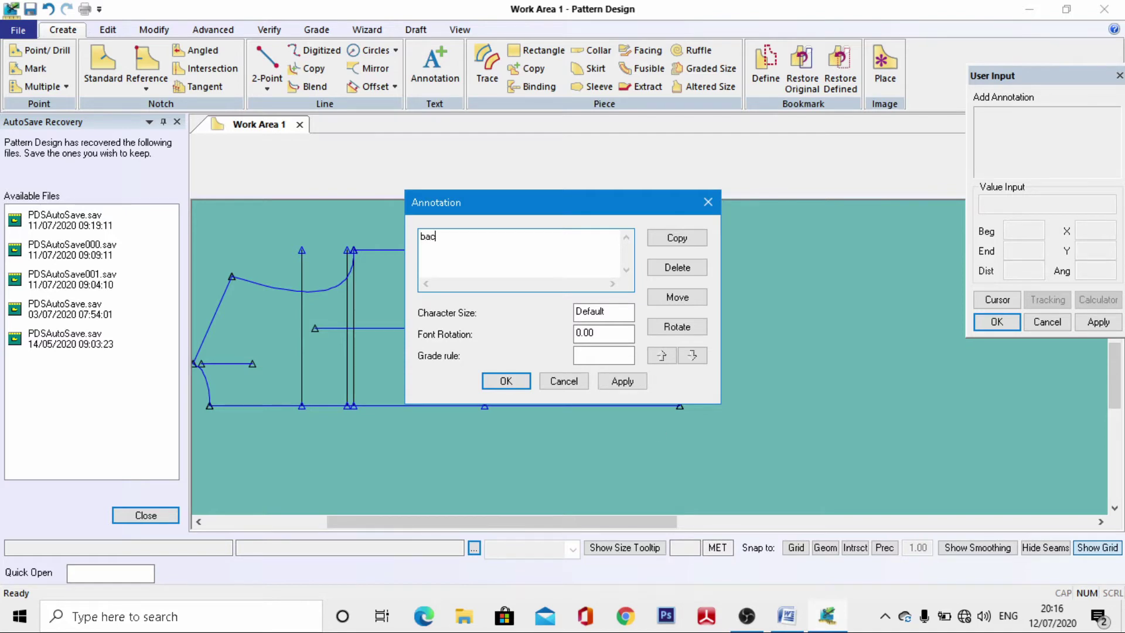
pyautogui.doubleClick(614, 311)
pyautogui.write('3')
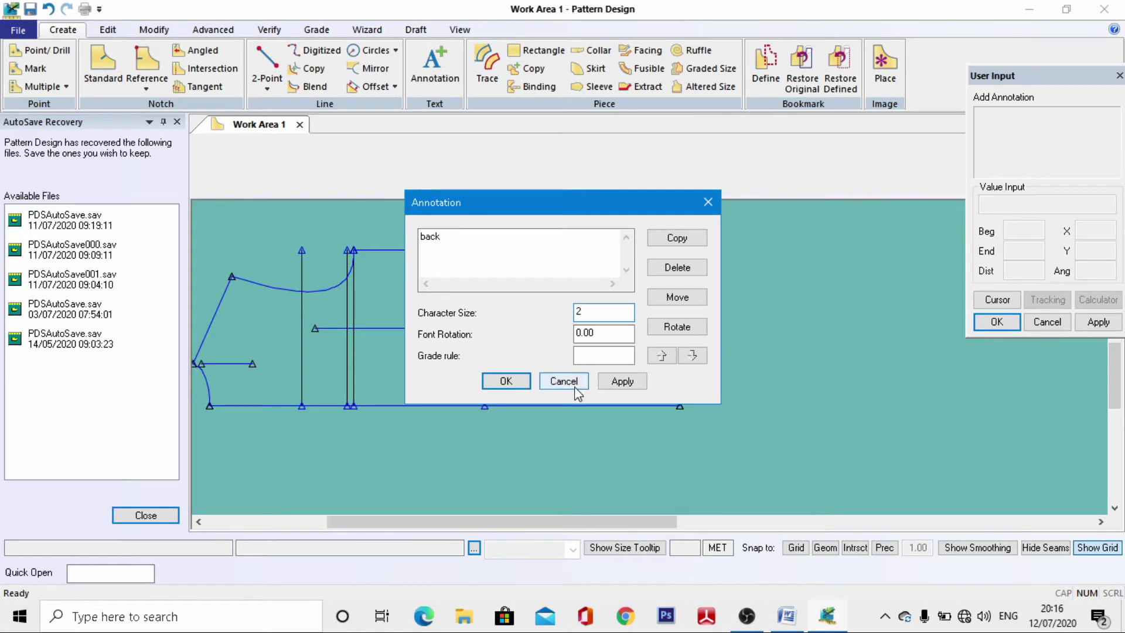
pyautogui.click(506, 381)
pyautogui.scroll(-1, 514, 364)
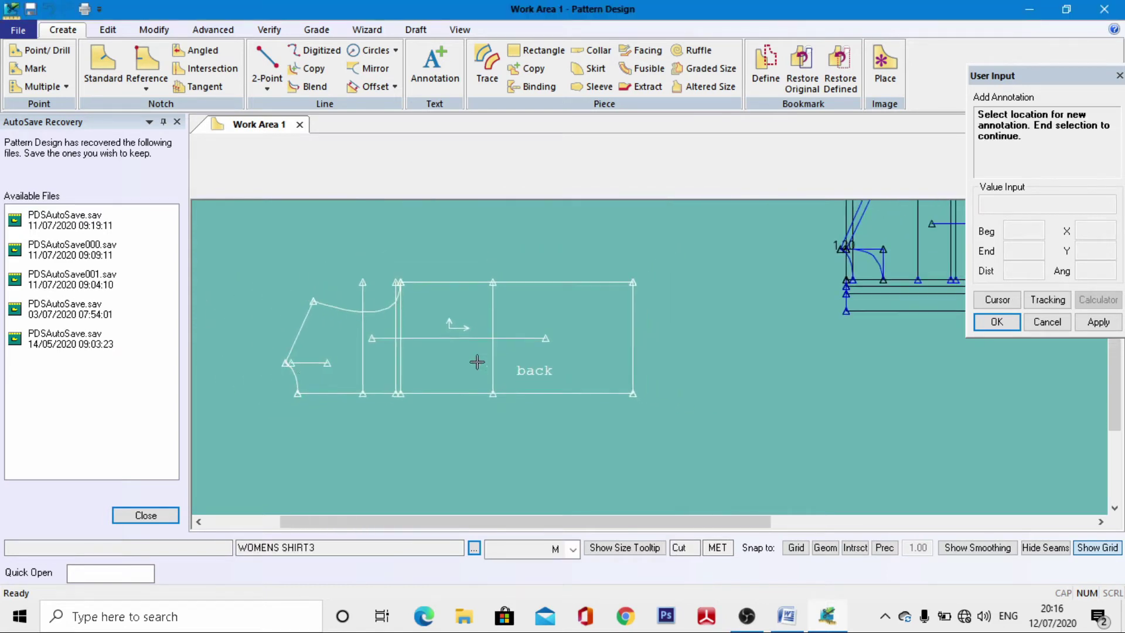
pyautogui.rightClick(477, 321)
pyautogui.click(476, 322)
pyautogui.moveTo(409, 347); pyautogui.dragTo(269, 386)
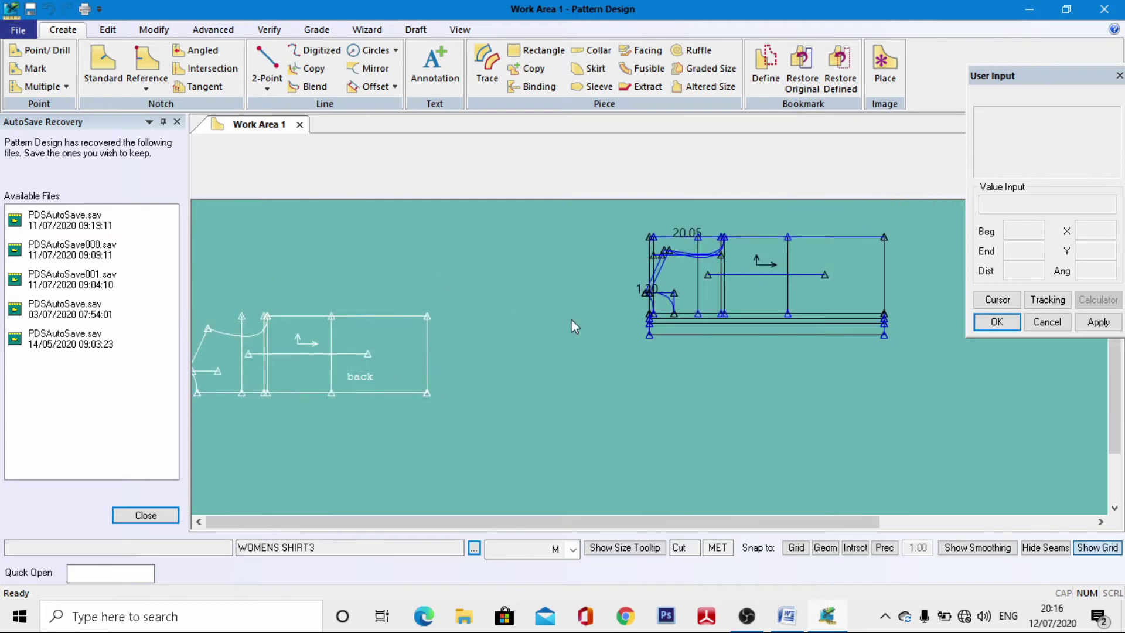
# Step: Start tracing the front from the WOMENS SHIRT draft by selecting the inner shoulder line and upper armhole curve as perimeter
pyautogui.scroll(1, 820, 230)
pyautogui.scroll(1, 674, 210)
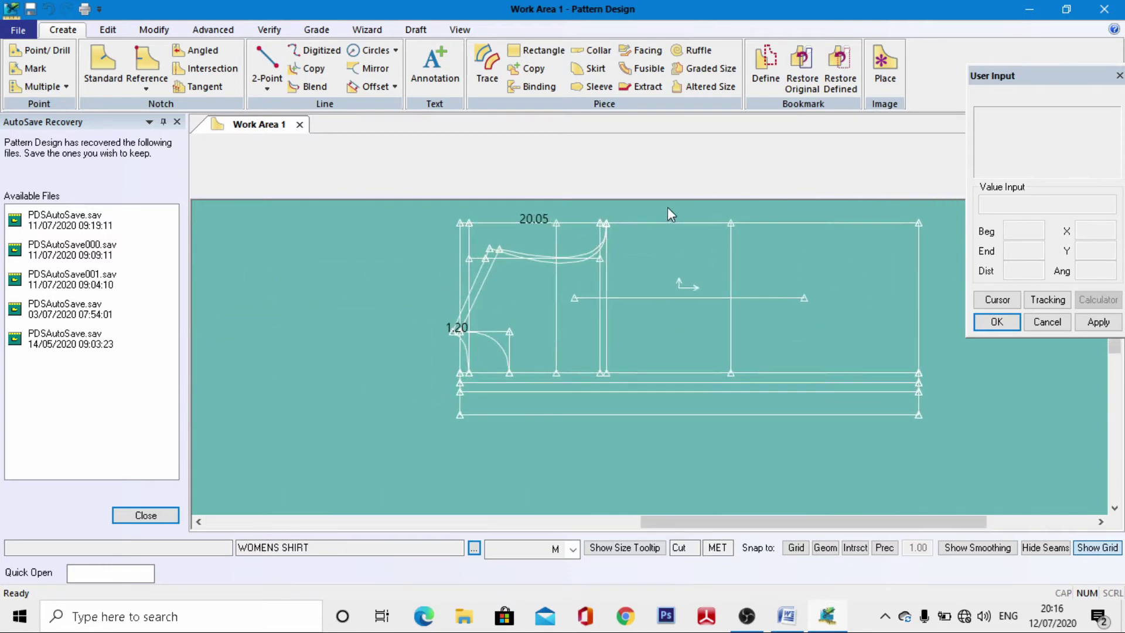
pyautogui.click(486, 65)
pyautogui.scroll(2, 492, 288)
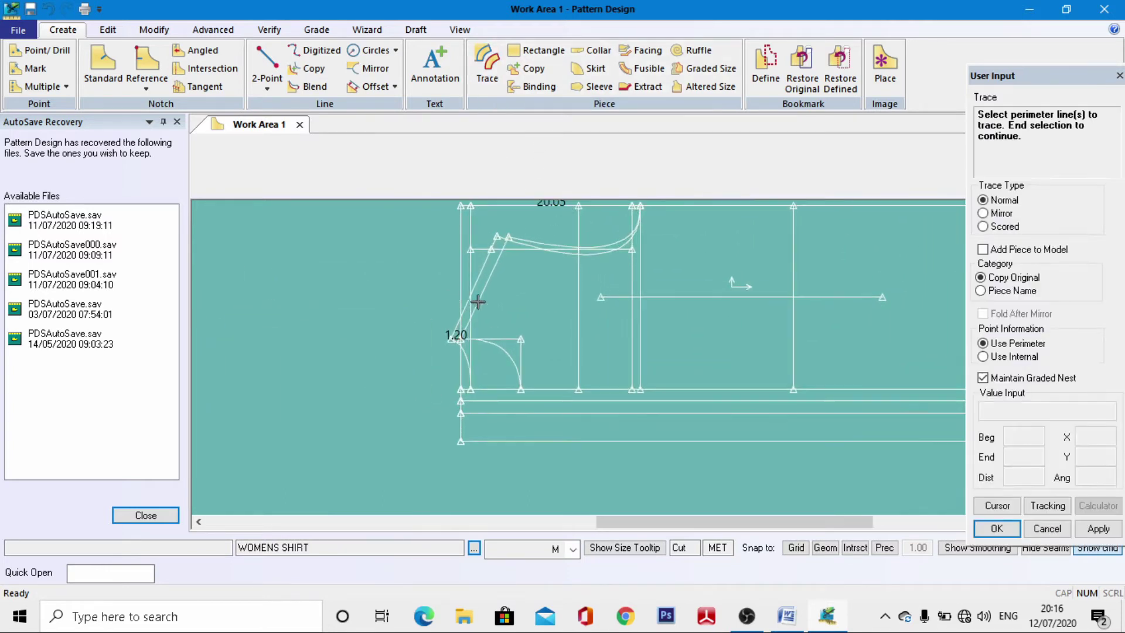
pyautogui.click(484, 282)
pyautogui.scroll(-2, 469, 263)
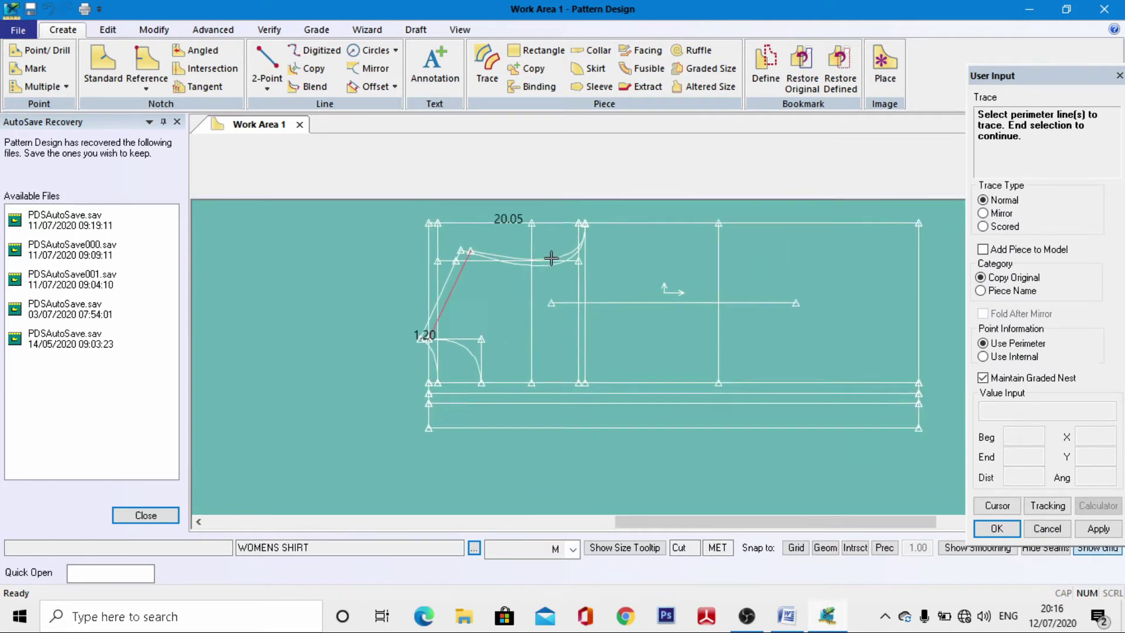
pyautogui.click(569, 254)
pyautogui.scroll(-2, 359, 291)
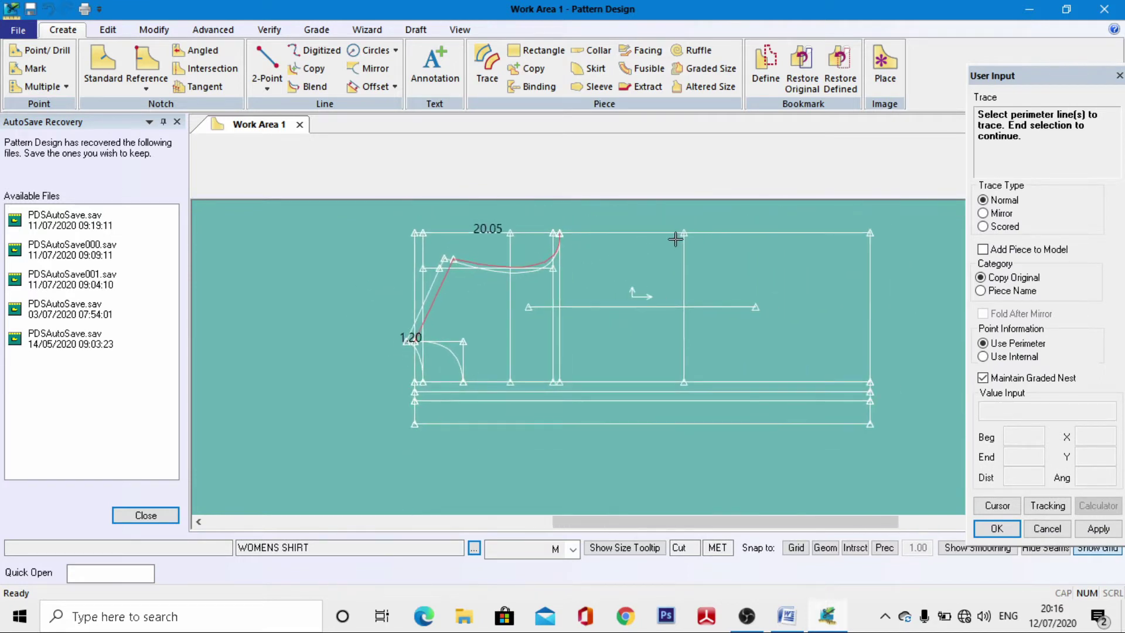
# Step: Complete the front's traced perimeter with the side line, the hem, the centre line and the deeper neck curve
pyautogui.click(666, 233)
pyautogui.click(871, 331)
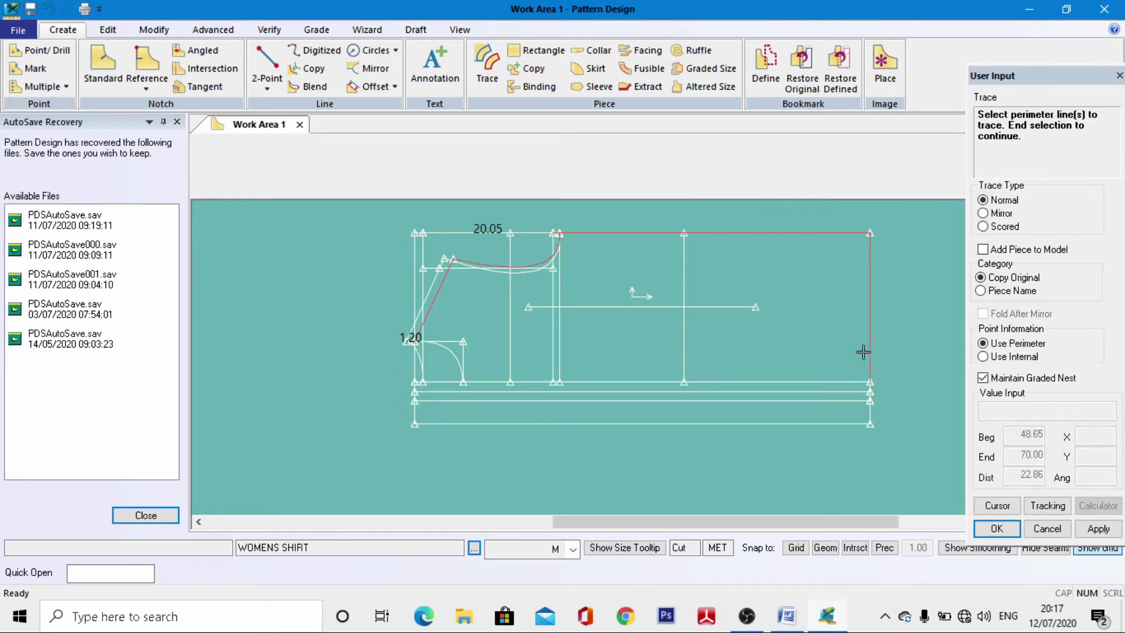
pyautogui.click(659, 381)
pyautogui.scroll(1, 455, 355)
pyautogui.click(435, 349)
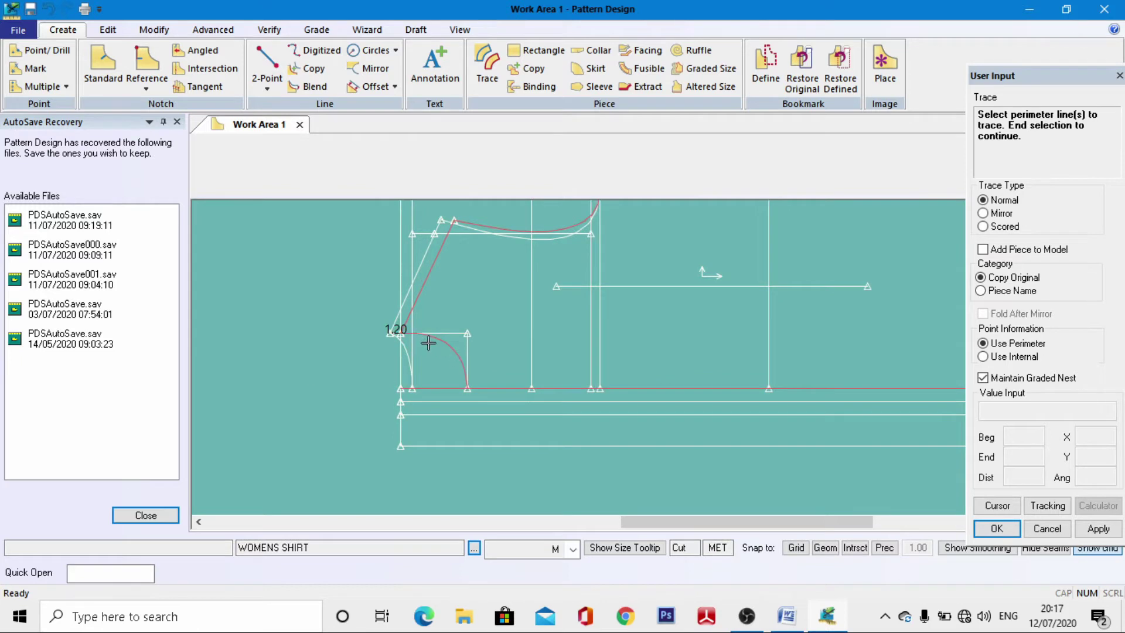
pyautogui.rightClick(463, 293)
pyautogui.click(490, 307)
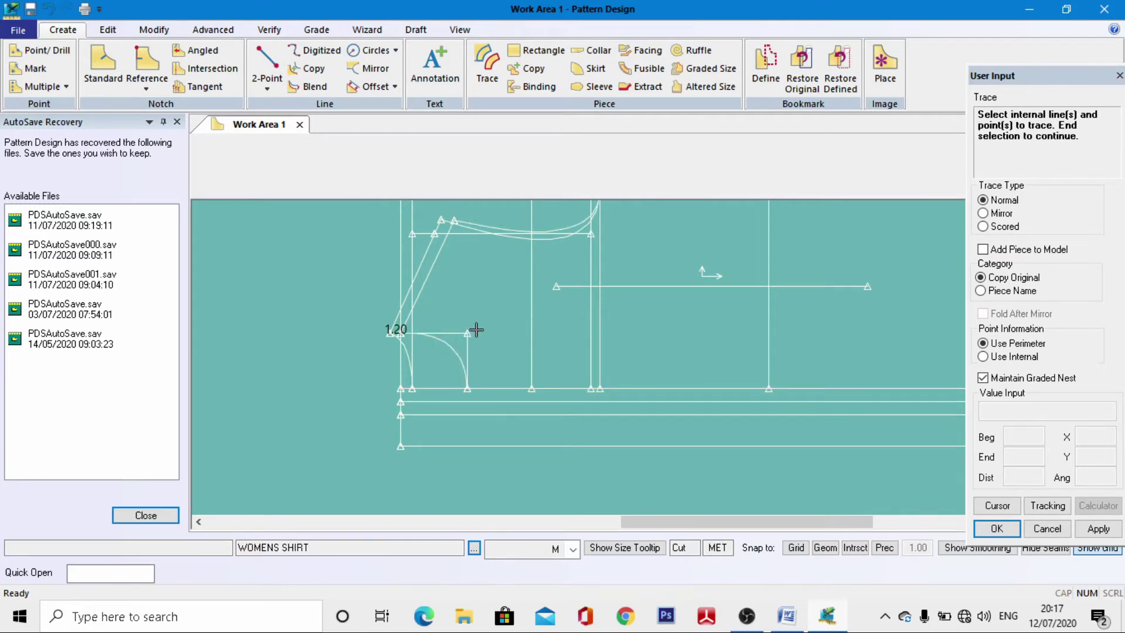
# Step: Include the three cross lines near the armhole, the neck's horizontal line and the waist cross line as internals of the front trace
pyautogui.scroll(-1, 475, 330)
pyautogui.click(516, 310)
pyautogui.click(565, 324)
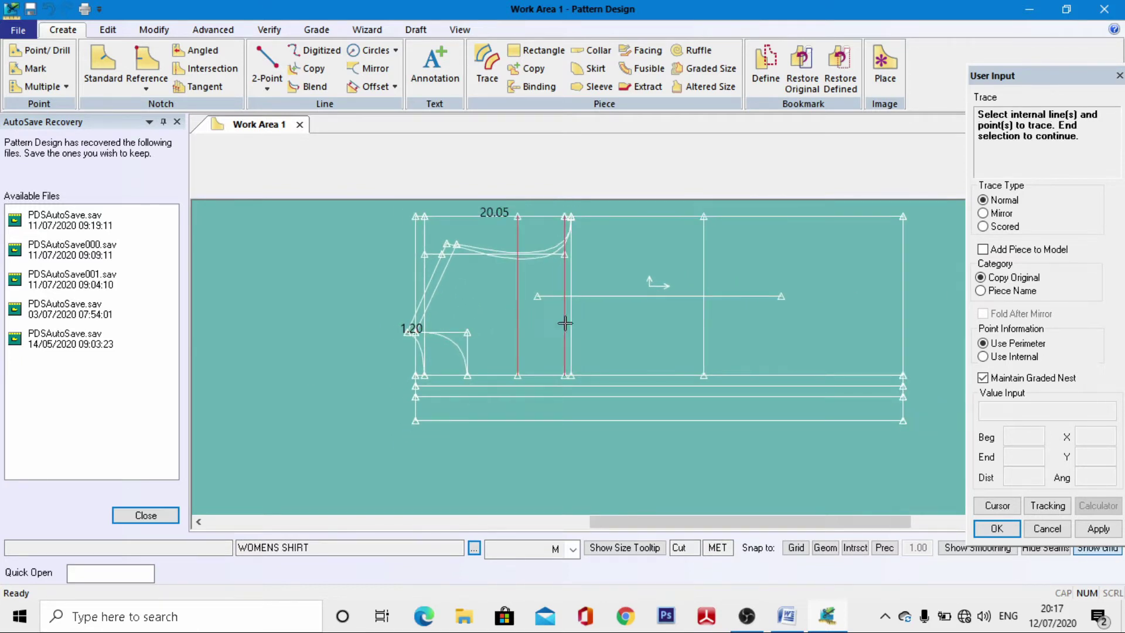
pyautogui.click(573, 330)
pyautogui.click(461, 333)
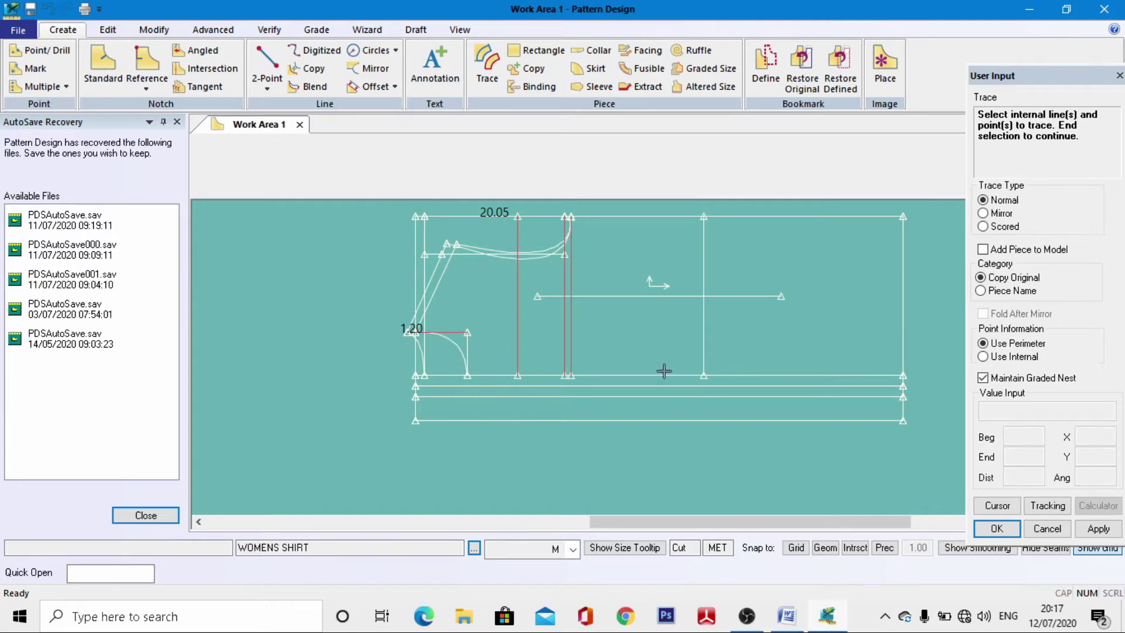
pyautogui.click(702, 344)
pyautogui.rightClick(648, 326)
pyautogui.click(653, 333)
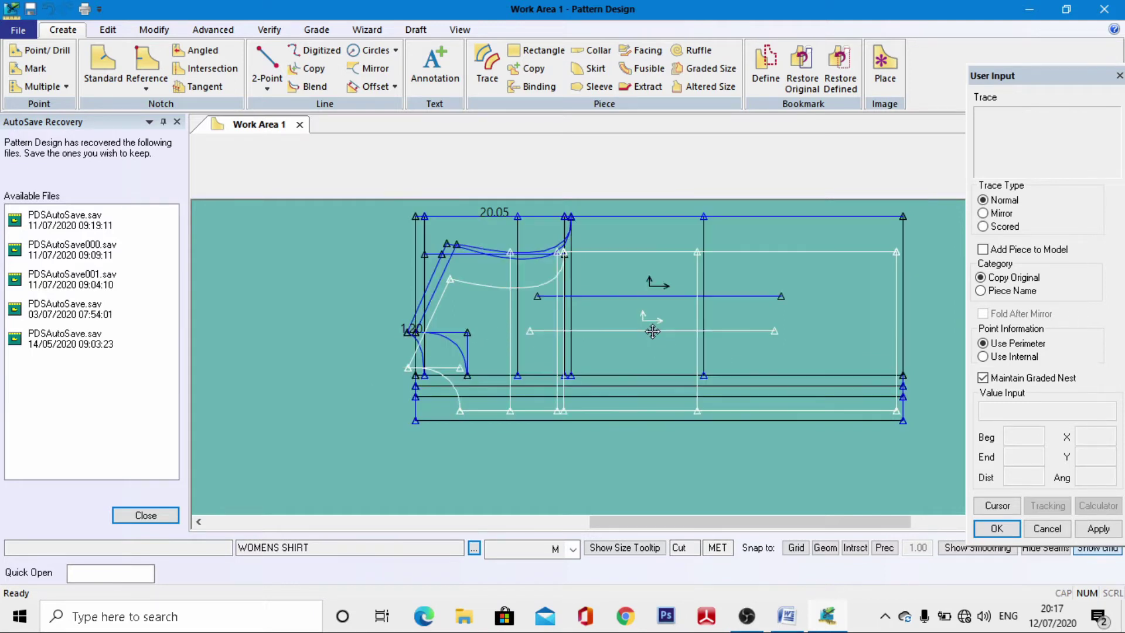
# Step: Place the traced front piece directly below the back piece and accept the name WOMENS SHIRT4
pyautogui.scroll(-3, 705, 280)
pyautogui.scroll(2, 416, 397)
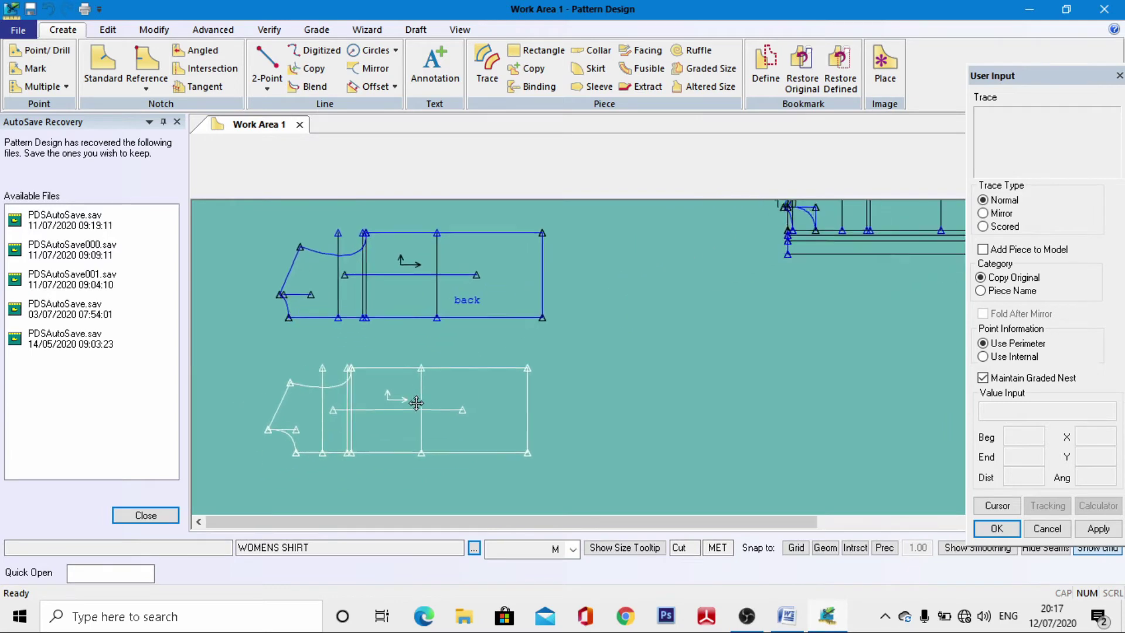
pyautogui.click(414, 396)
pyautogui.rightClick(537, 432)
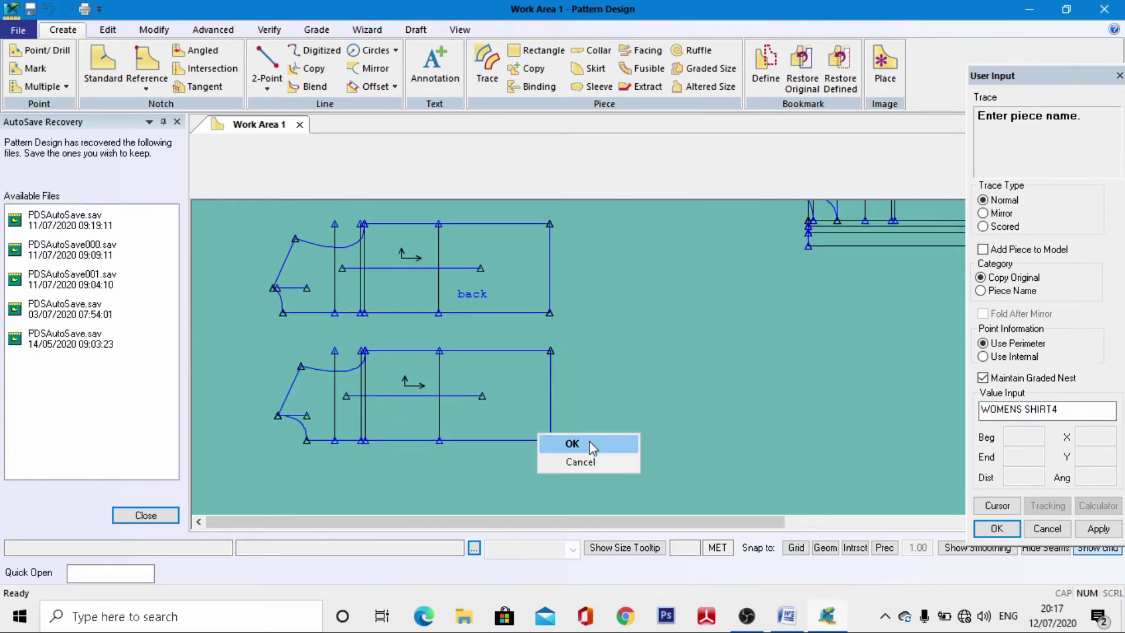
pyautogui.click(544, 440)
# Step: Annotate the newly traced piece with "front" near its hem, matching the character size of the "back" label
pyautogui.click(431, 71)
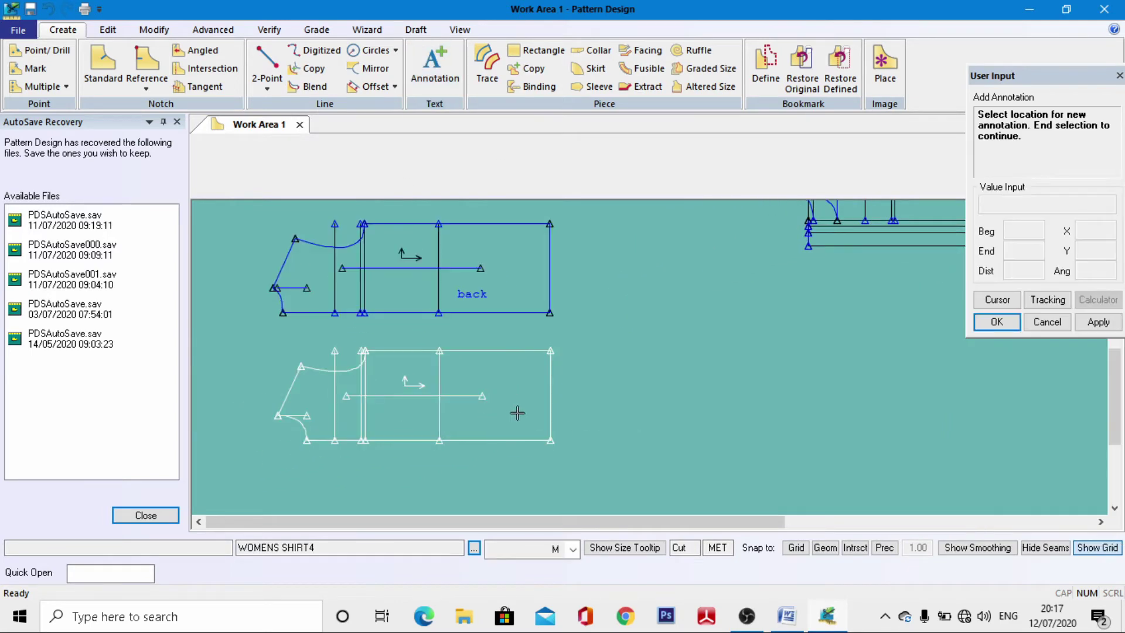
pyautogui.click(495, 410)
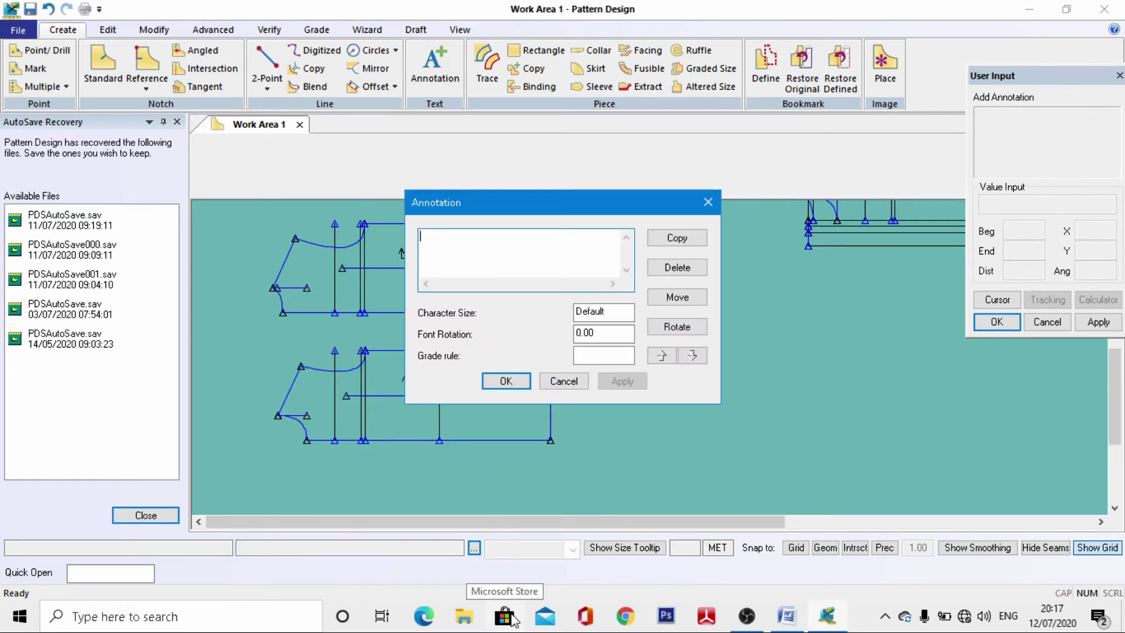
pyautogui.write('front')
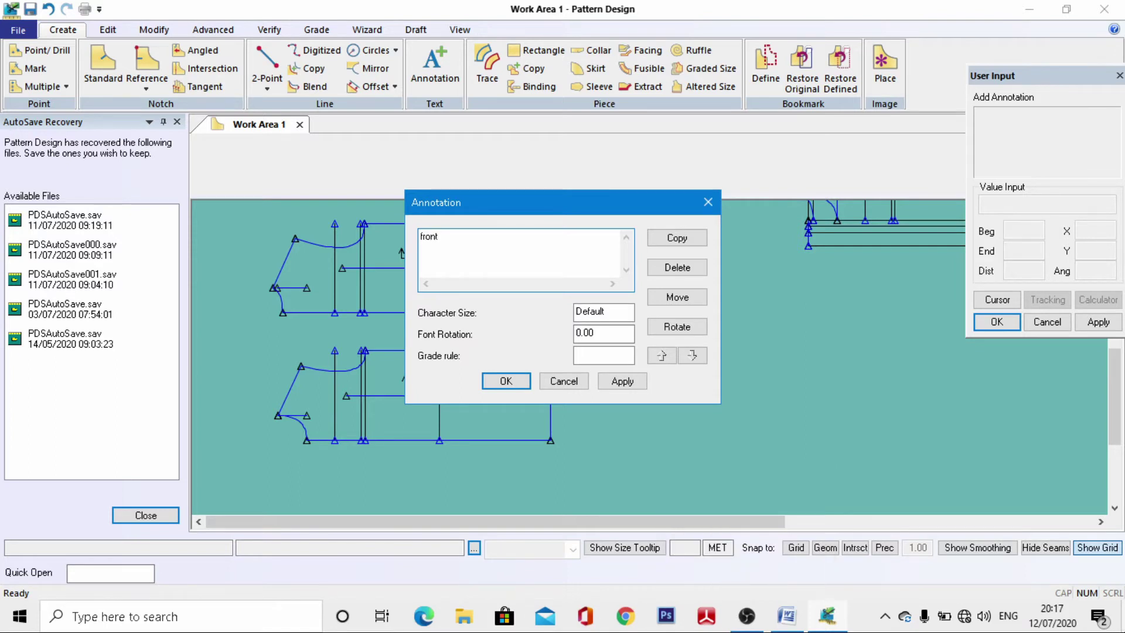
pyautogui.doubleClick(599, 311)
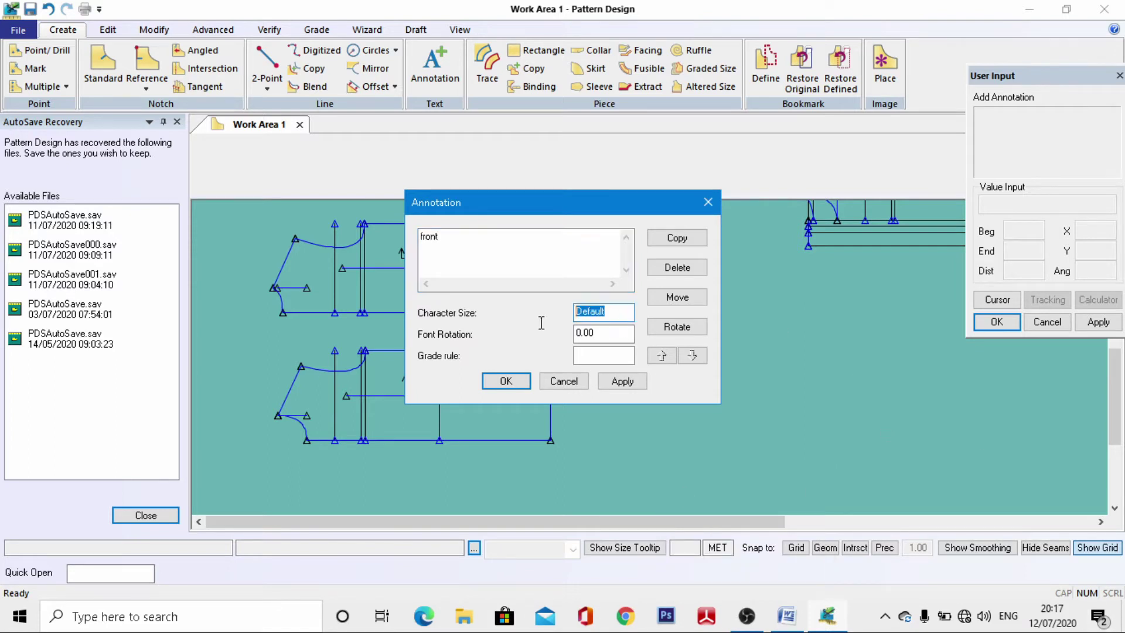
pyautogui.click(505, 381)
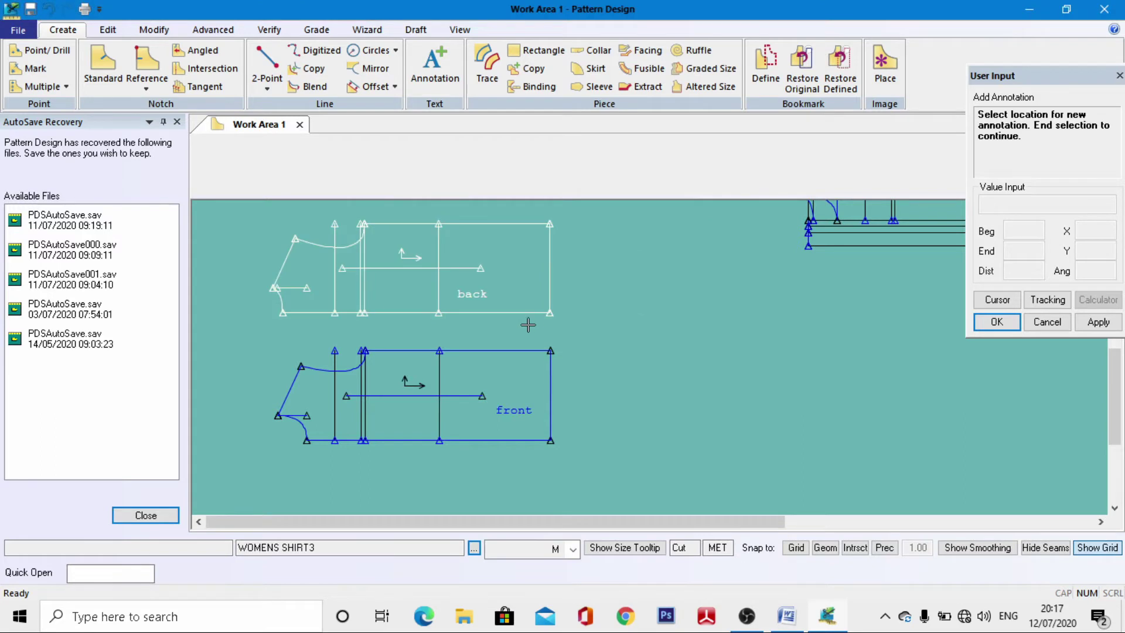
pyautogui.click(510, 388)
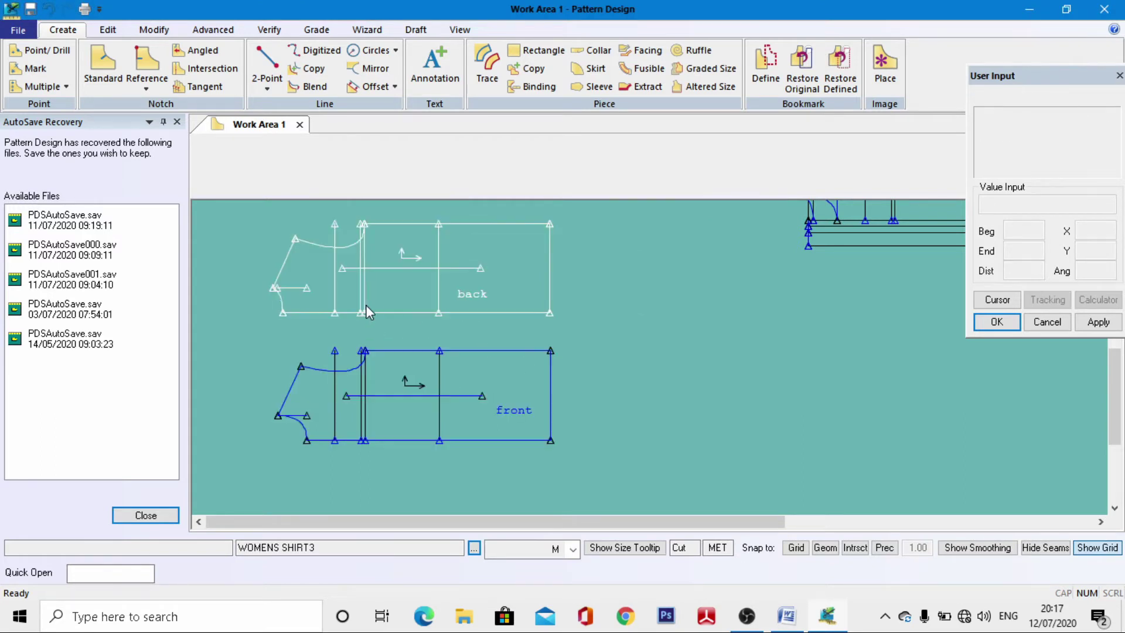
# Step: Move the back and front pieces farther left and shift the WOMENS SHIRT draft to the right, away from them
pyautogui.scroll(-2, 449, 330)
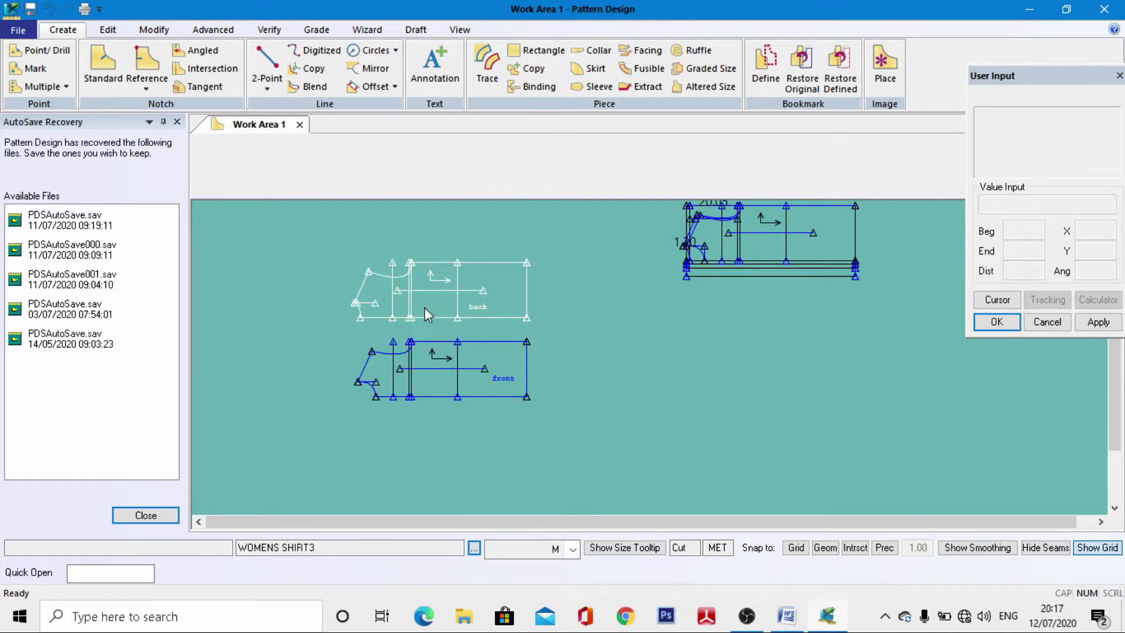
pyautogui.click(324, 309)
pyautogui.click(273, 403)
pyautogui.click(772, 240)
pyautogui.click(932, 339)
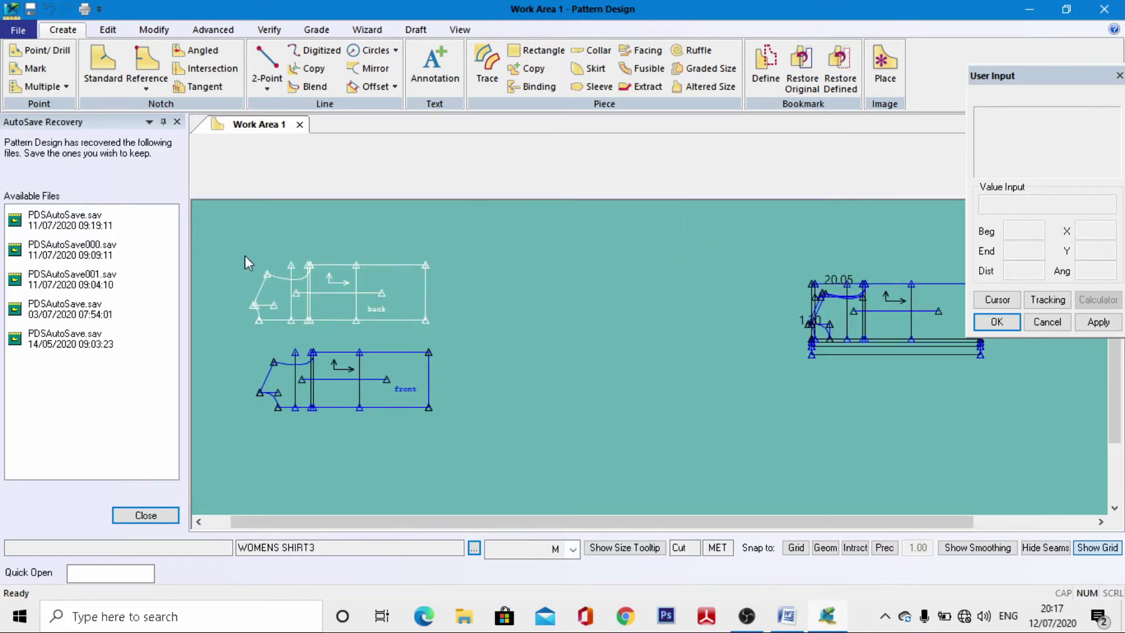
# Step: Shift the back and front pieces to the right, closer to the WOMENS SHIRT draft
pyautogui.click(294, 288)
pyautogui.click(439, 293)
pyautogui.click(362, 370)
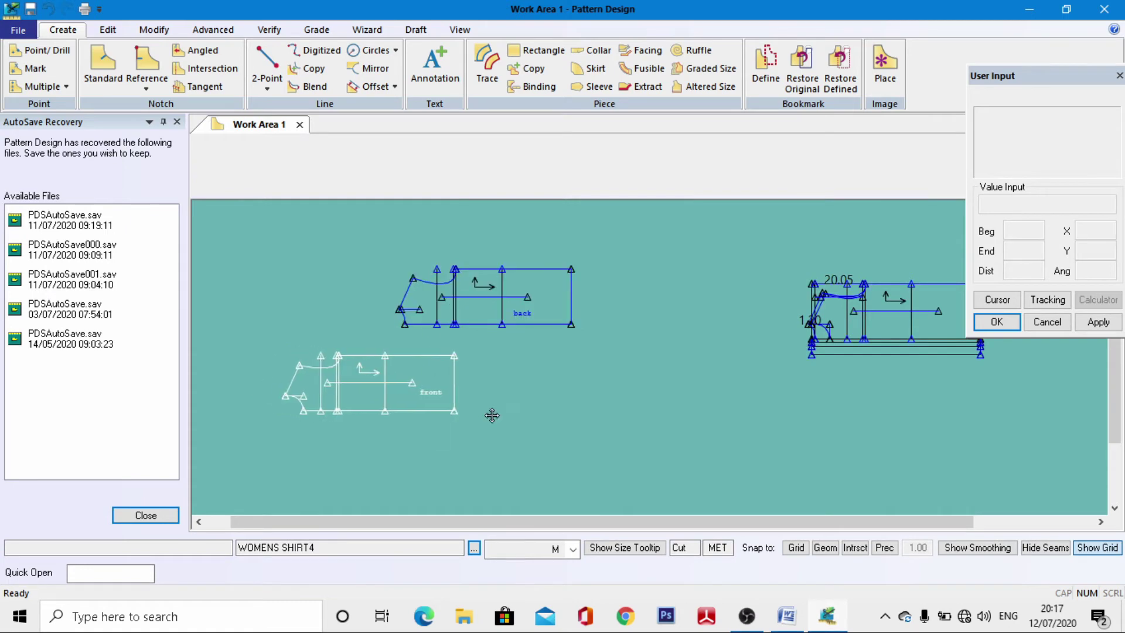
pyautogui.click(542, 398)
pyautogui.click(463, 267)
pyautogui.click(466, 321)
# Step: Isolate the front piece on the left and move the back piece over beside the repositioned WOMENS SHIRT draft
pyautogui.click(451, 414)
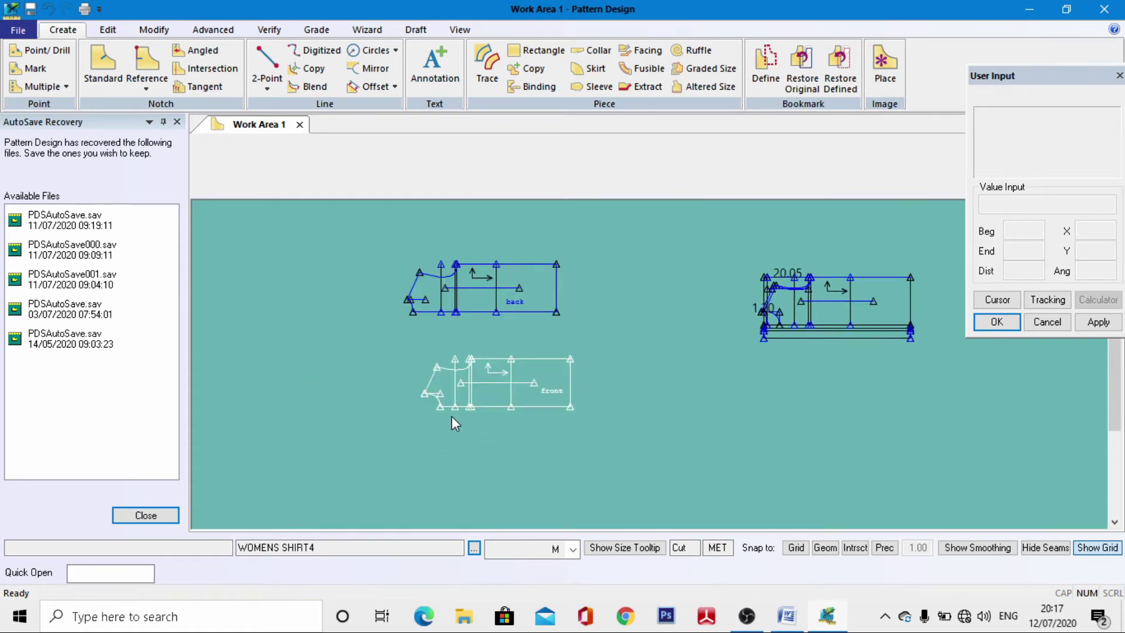
pyautogui.click(351, 418)
pyautogui.click(484, 303)
pyautogui.click(731, 250)
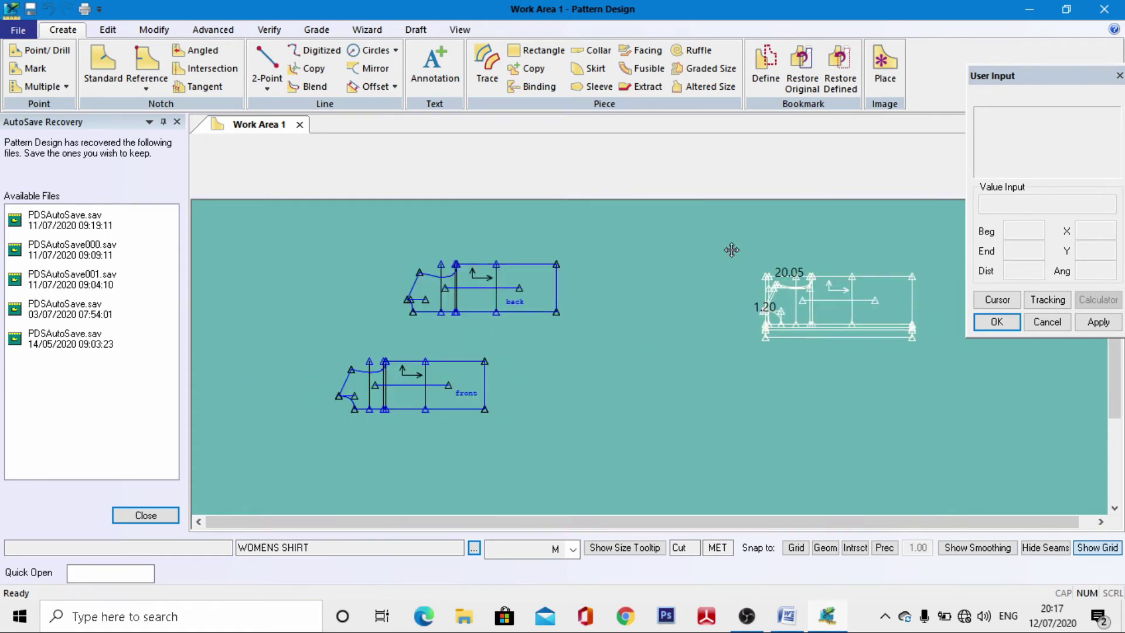
pyautogui.click(761, 269)
pyautogui.click(547, 281)
pyautogui.click(789, 273)
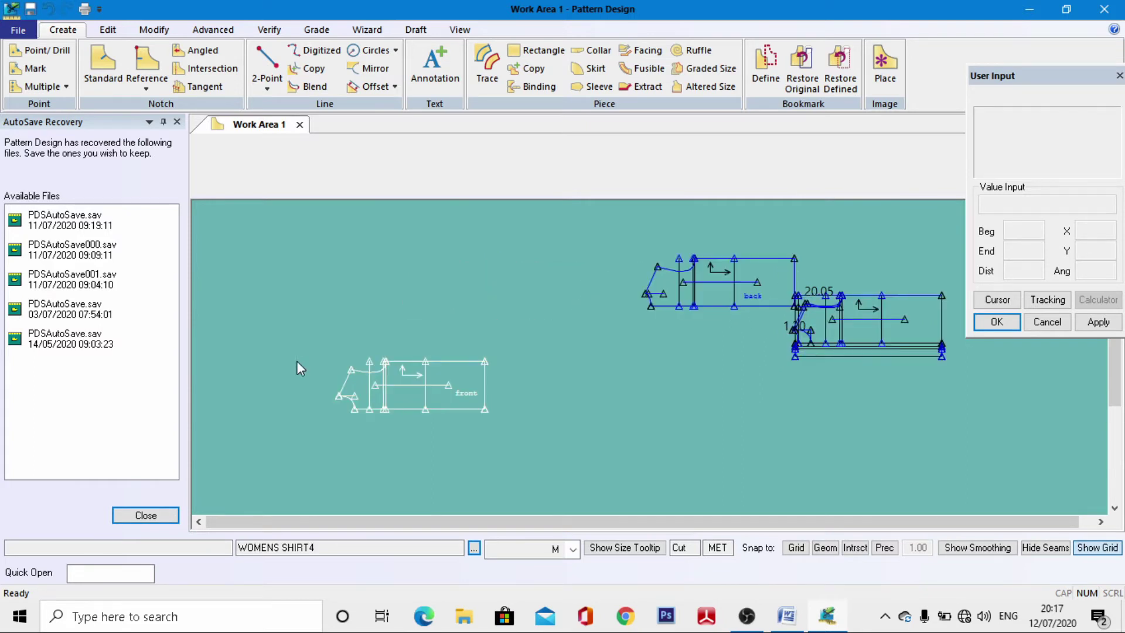
# Step: Draw a horizontal 2-point line from the front's neck-shoulder point with an X distance of -9
pyautogui.scroll(3, 434, 423)
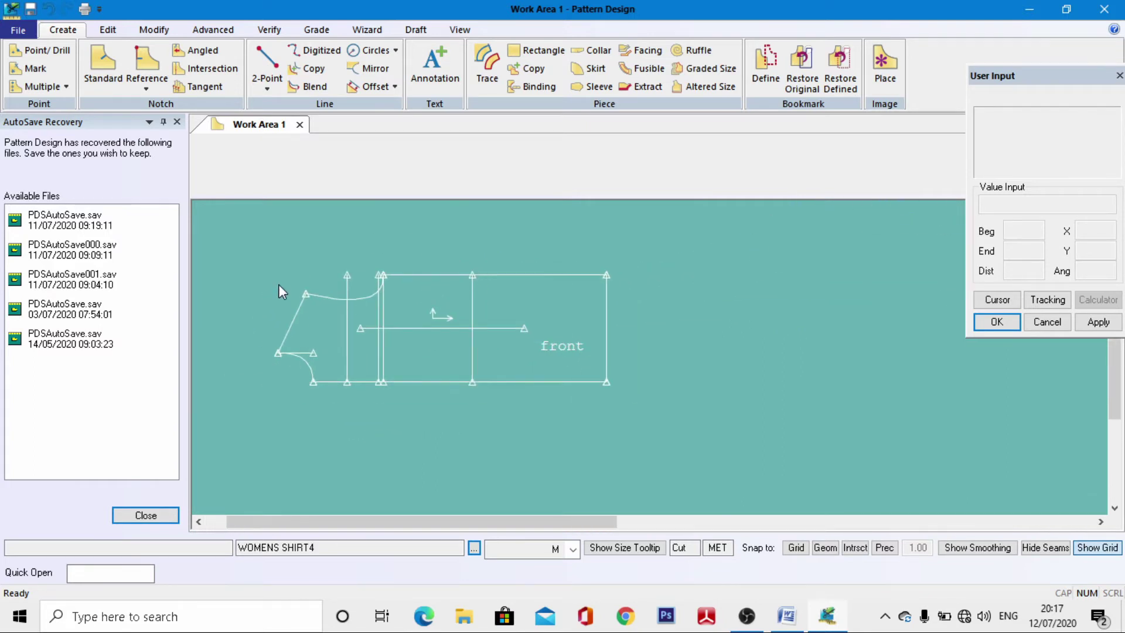
pyautogui.scroll(1, 278, 283)
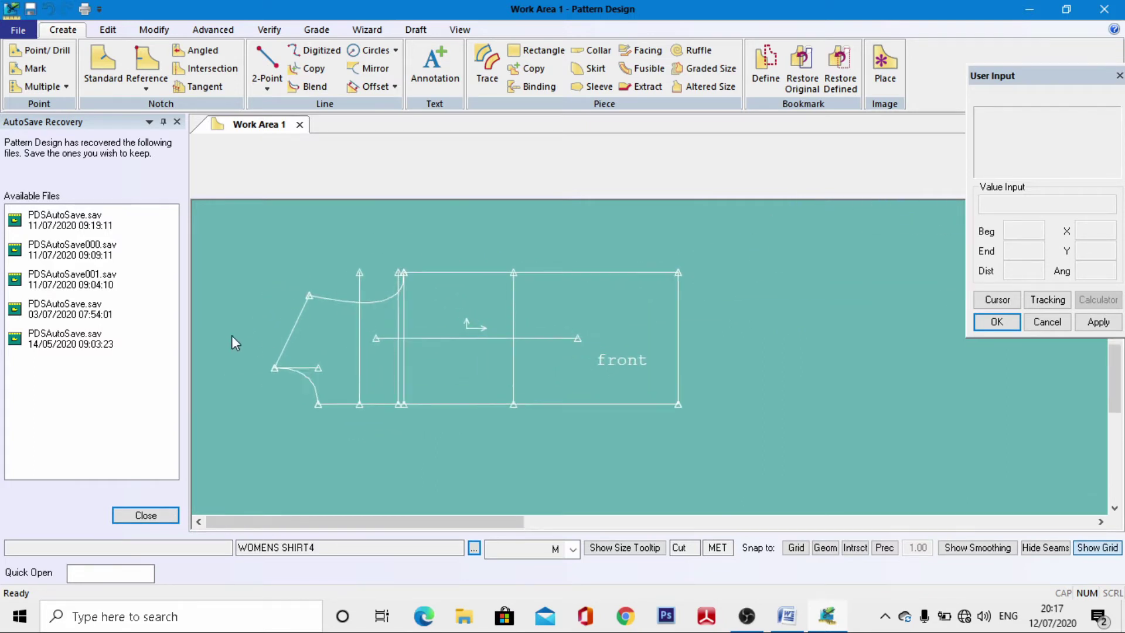
pyautogui.click(271, 62)
pyautogui.scroll(2, 275, 371)
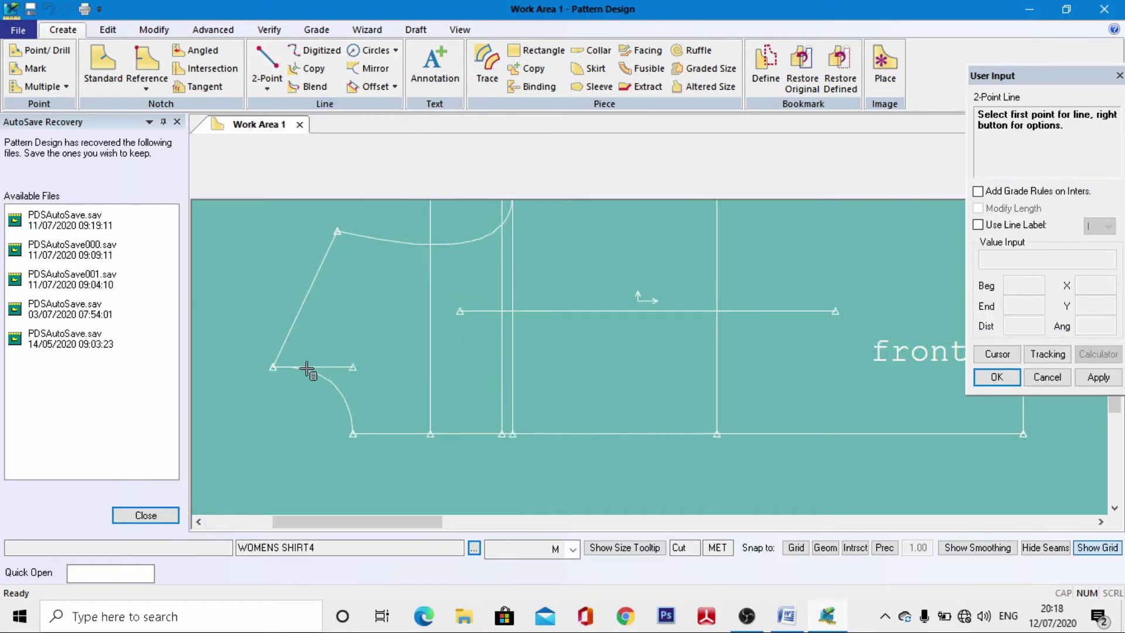
pyautogui.click(261, 373)
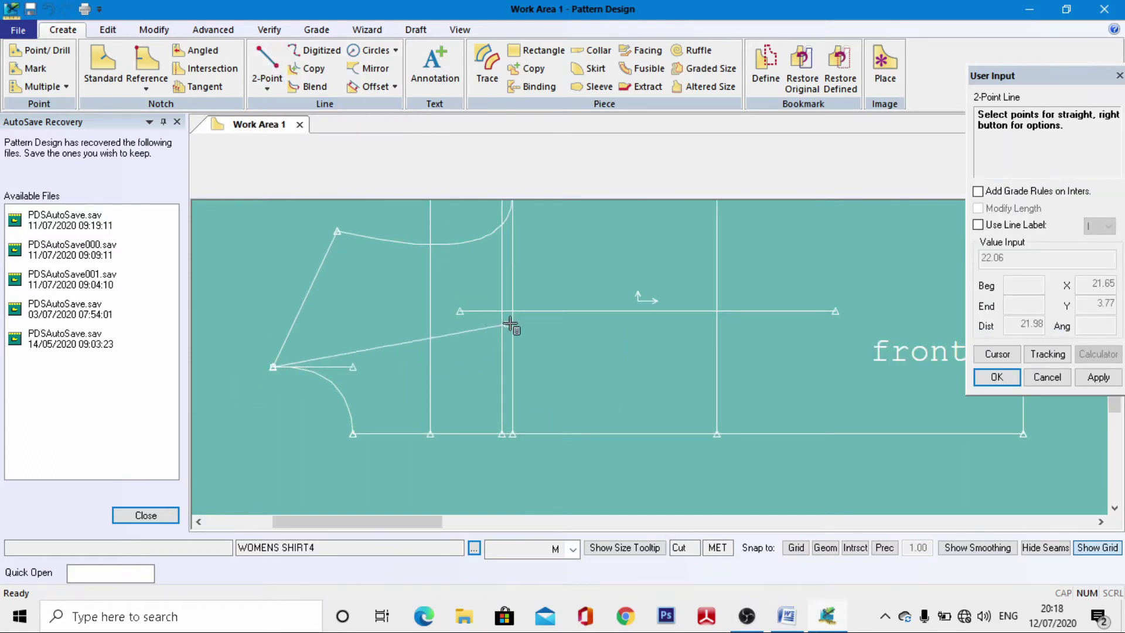
pyautogui.scroll(-2, 592, 273)
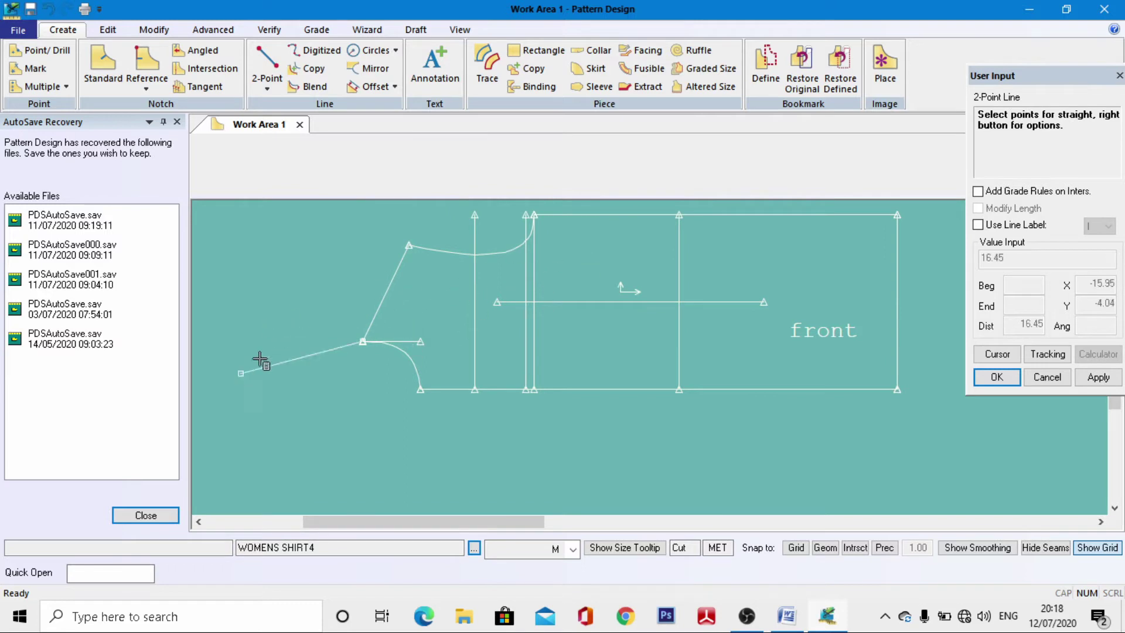
pyautogui.rightClick(300, 321)
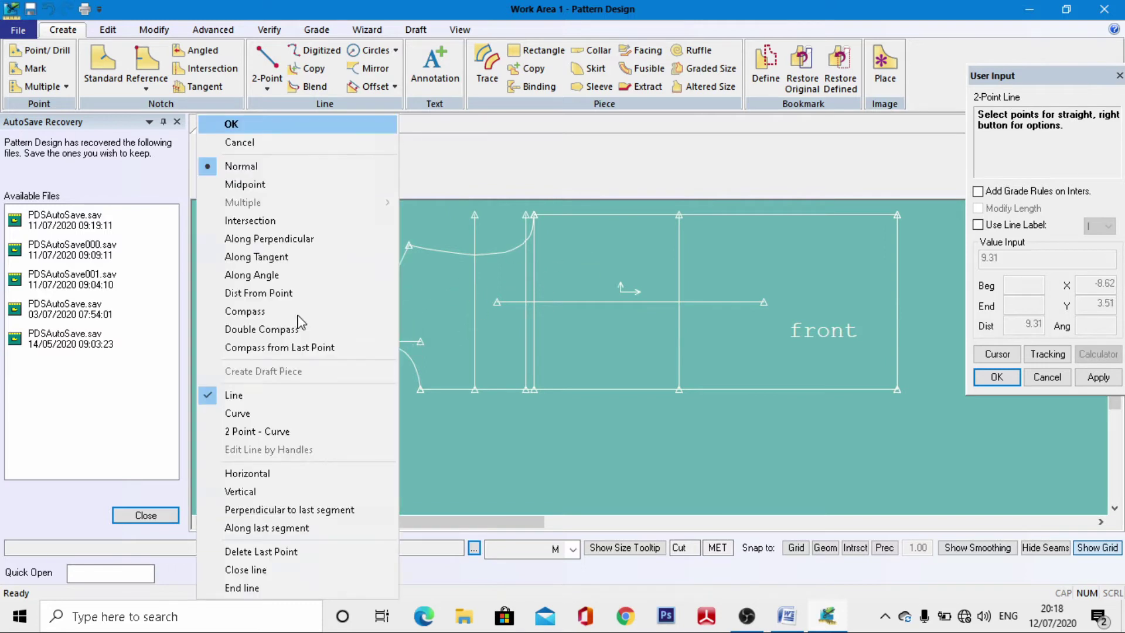
pyautogui.click(262, 473)
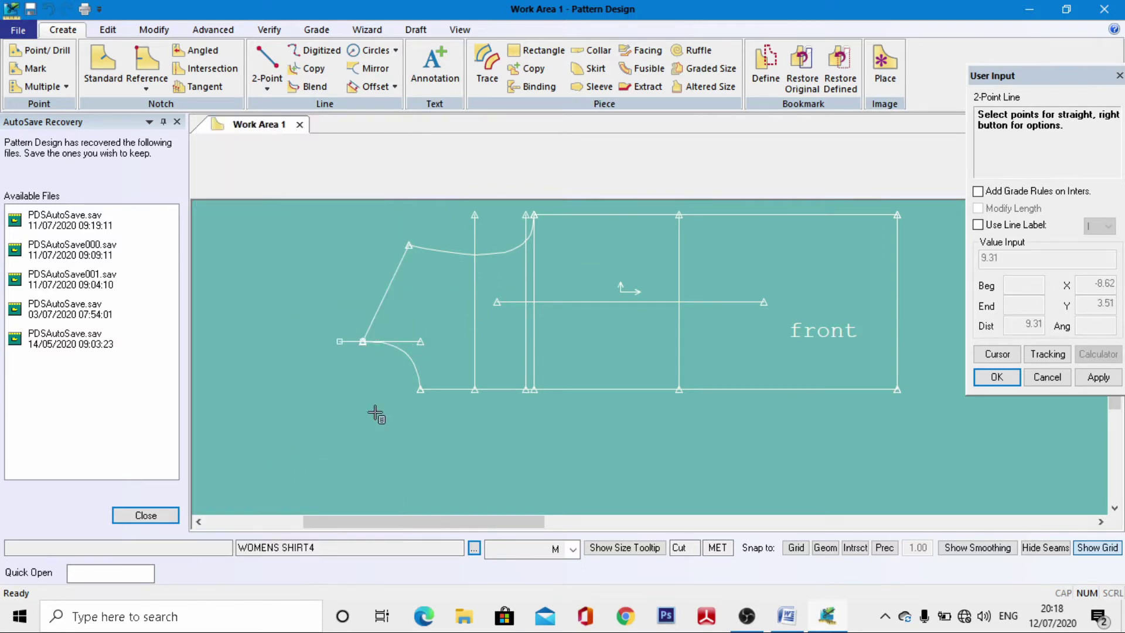
pyautogui.click(996, 355)
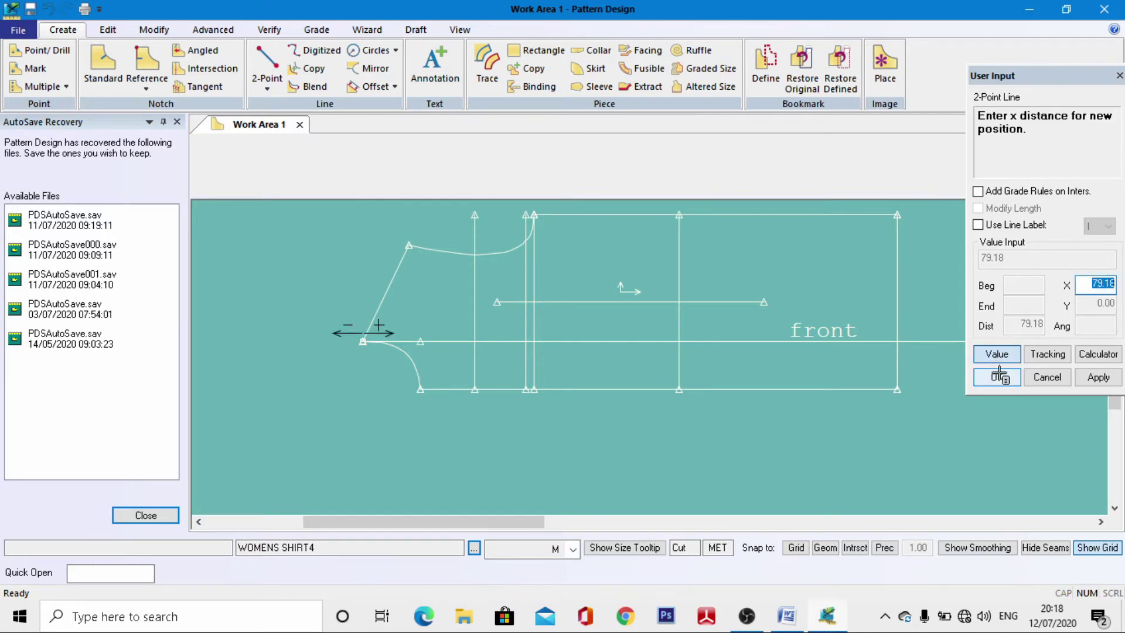
pyautogui.write('-9')
pyautogui.press('Return')
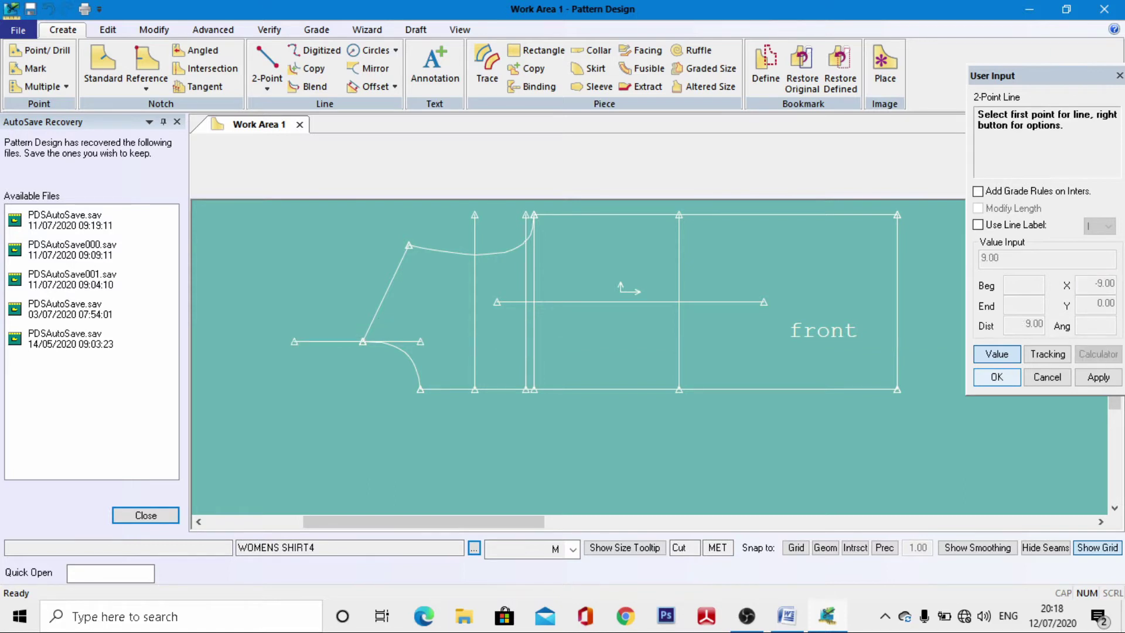
pyautogui.rightClick(332, 290)
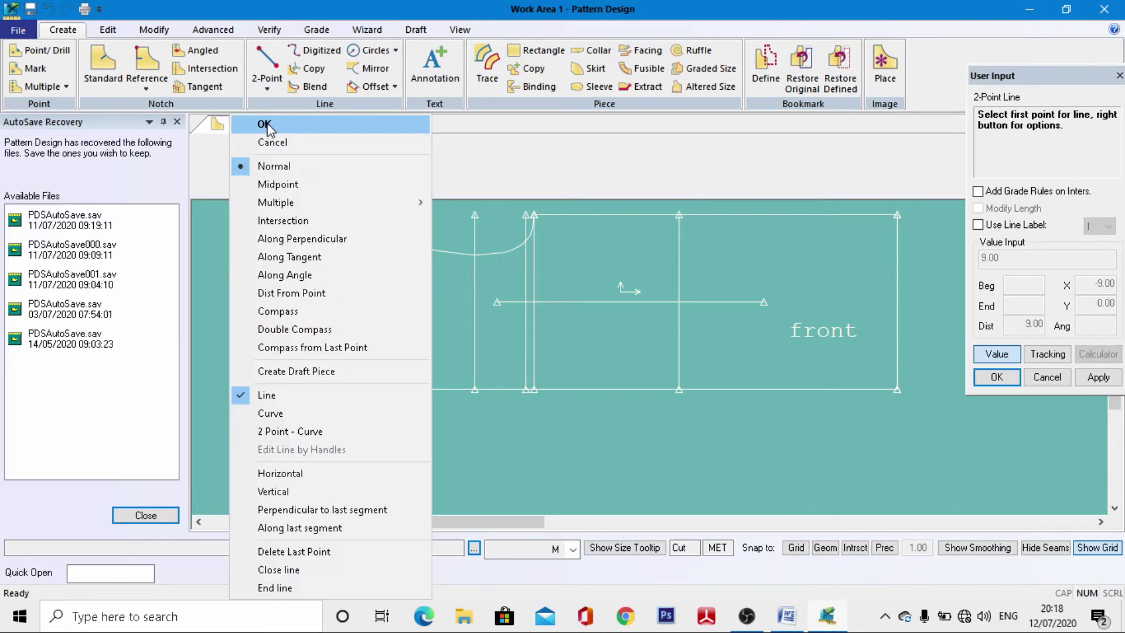
pyautogui.click(264, 121)
# Step: Measure the length of the horizontal line extending outward from the front's neck-shoulder point
pyautogui.click(269, 29)
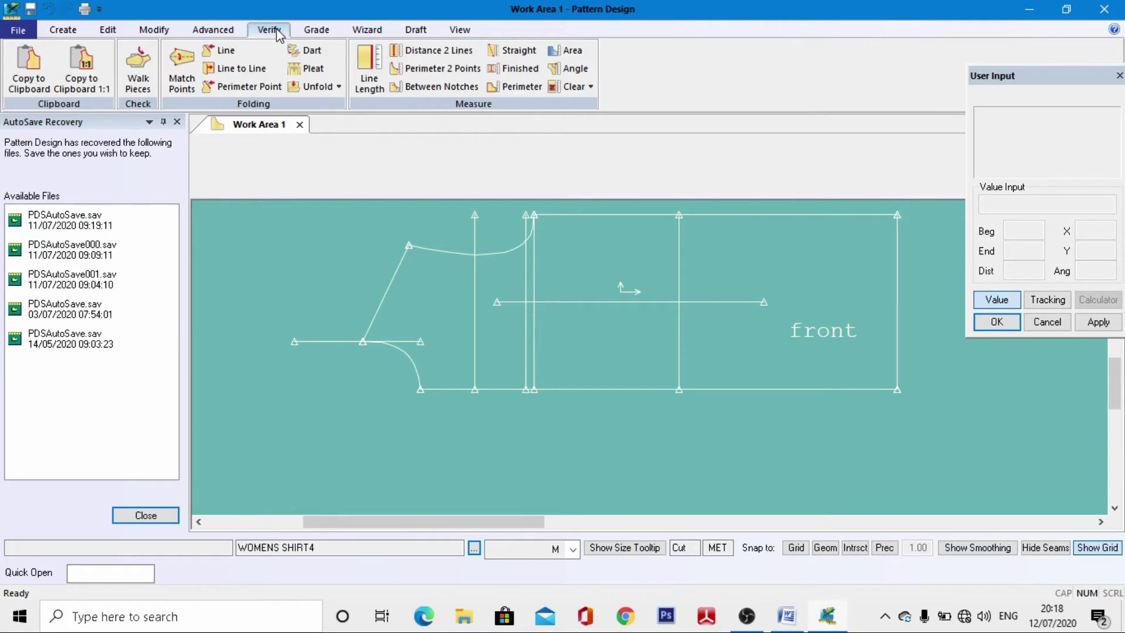
pyautogui.click(369, 71)
pyautogui.scroll(2, 328, 357)
pyautogui.click(353, 324)
pyautogui.rightClick(356, 320)
pyautogui.click(357, 326)
pyautogui.scroll(1, 331, 336)
pyautogui.scroll(-3, 264, 393)
pyautogui.rightClick(322, 319)
pyautogui.click(321, 322)
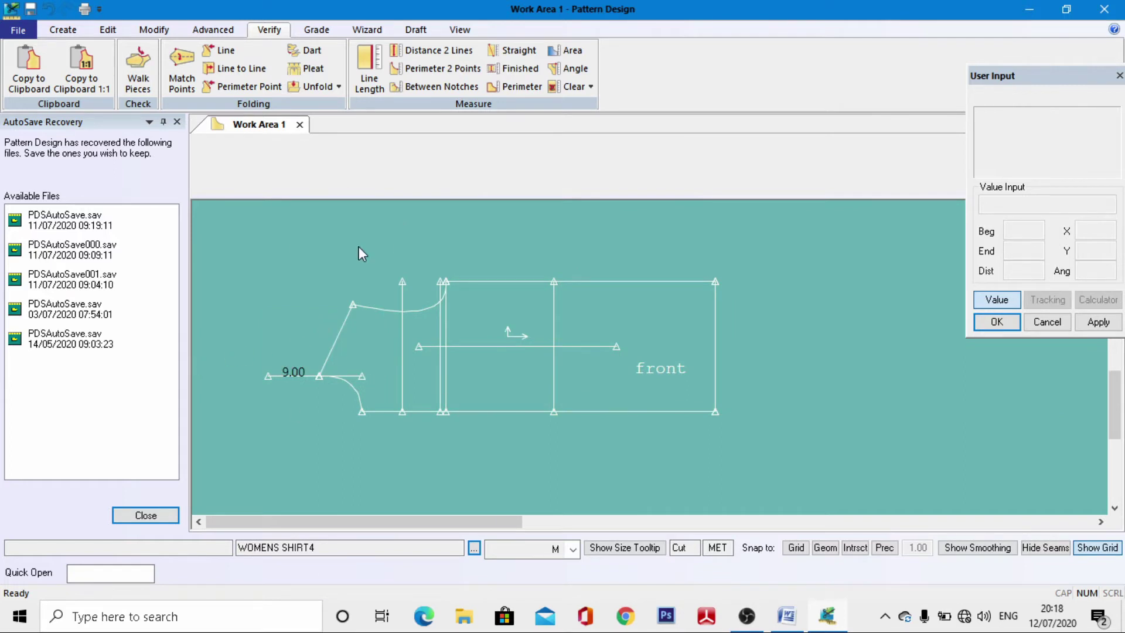
pyautogui.scroll(1, 394, 304)
pyautogui.scroll(-2, 356, 306)
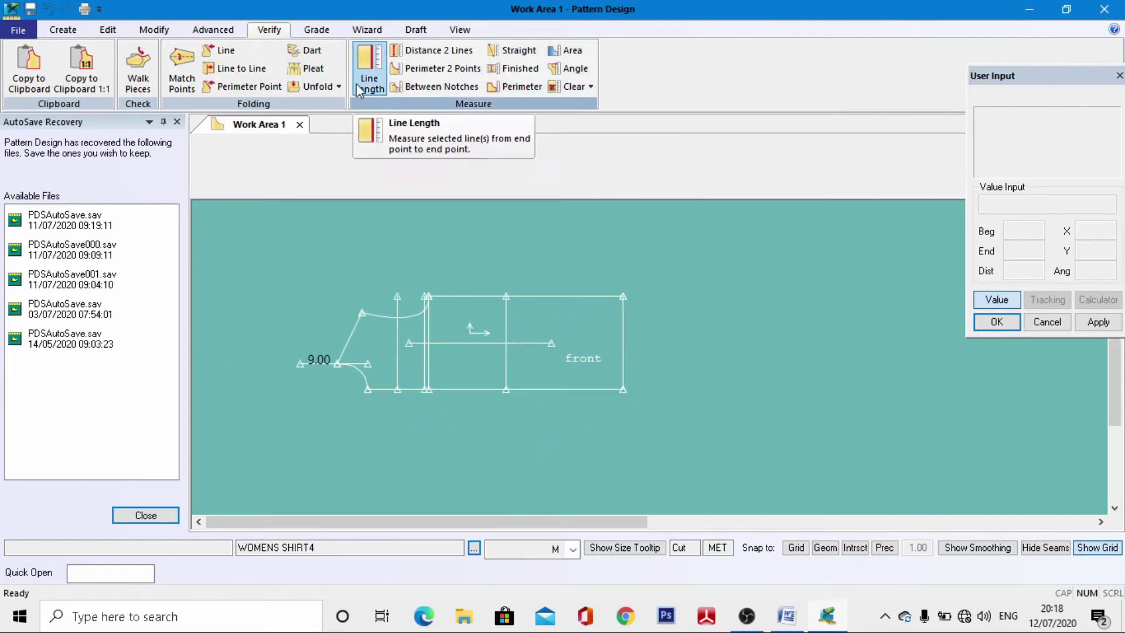
# Step: Draw a straight 2-point line from the outer end of the 9.00 extension line to the front's armhole-shoulder point
pyautogui.click(63, 30)
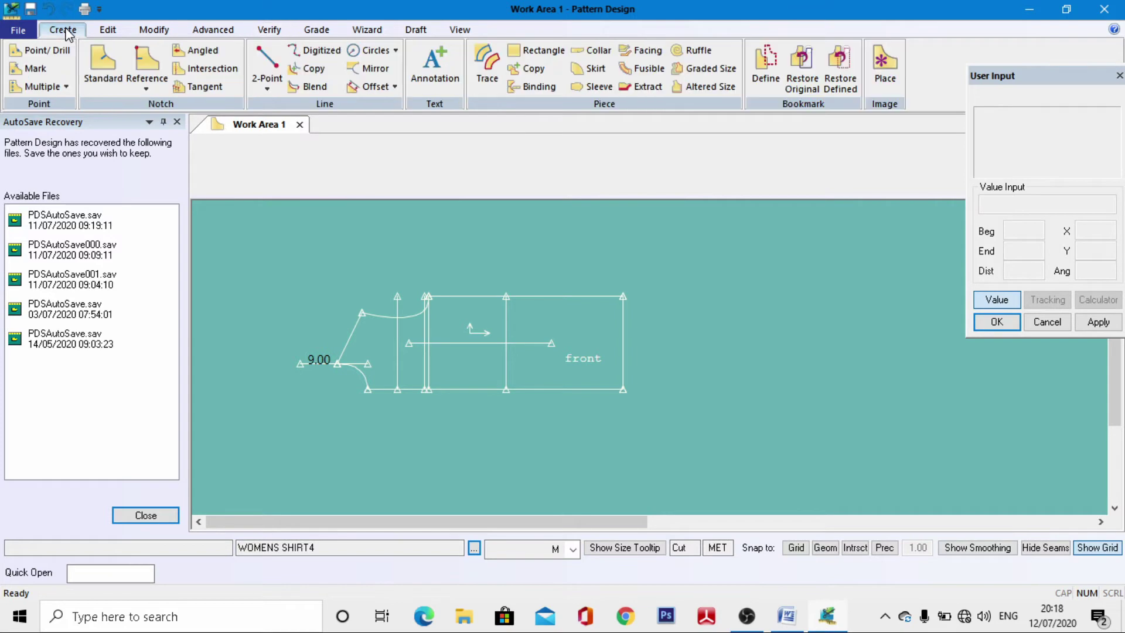
pyautogui.click(267, 62)
pyautogui.scroll(2, 298, 365)
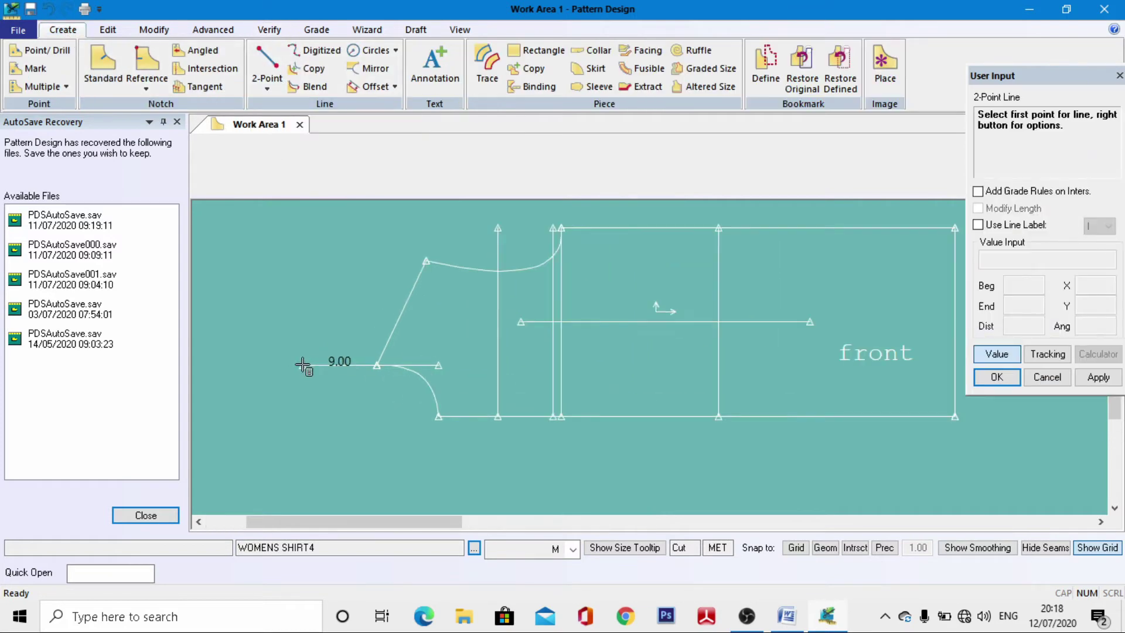
pyautogui.click(289, 365)
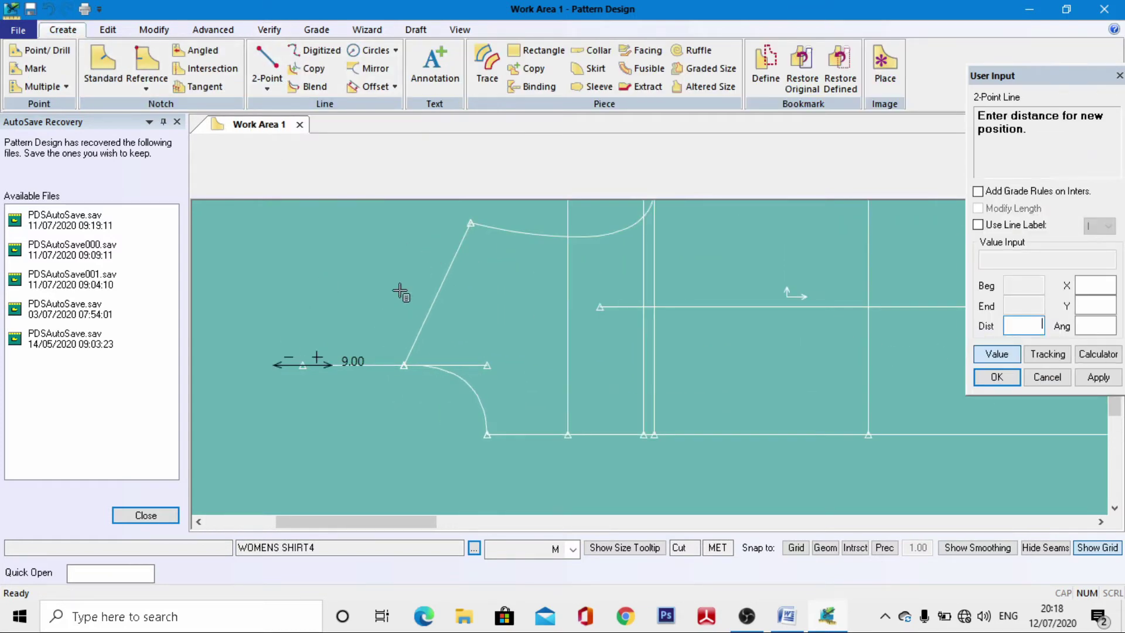
pyautogui.click(990, 353)
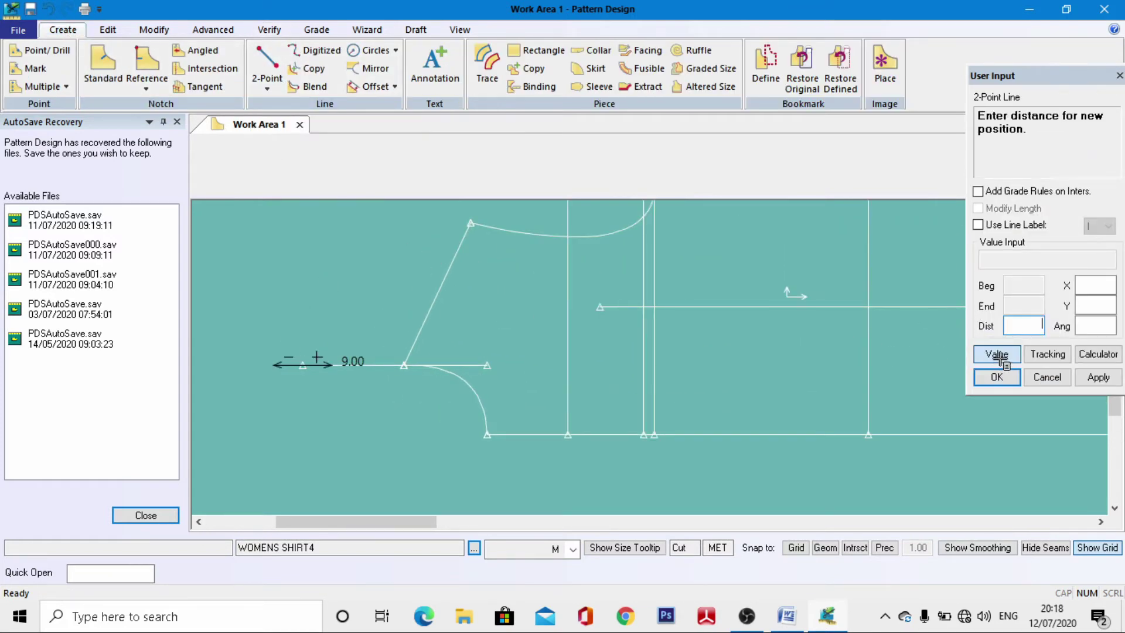
pyautogui.click(470, 227)
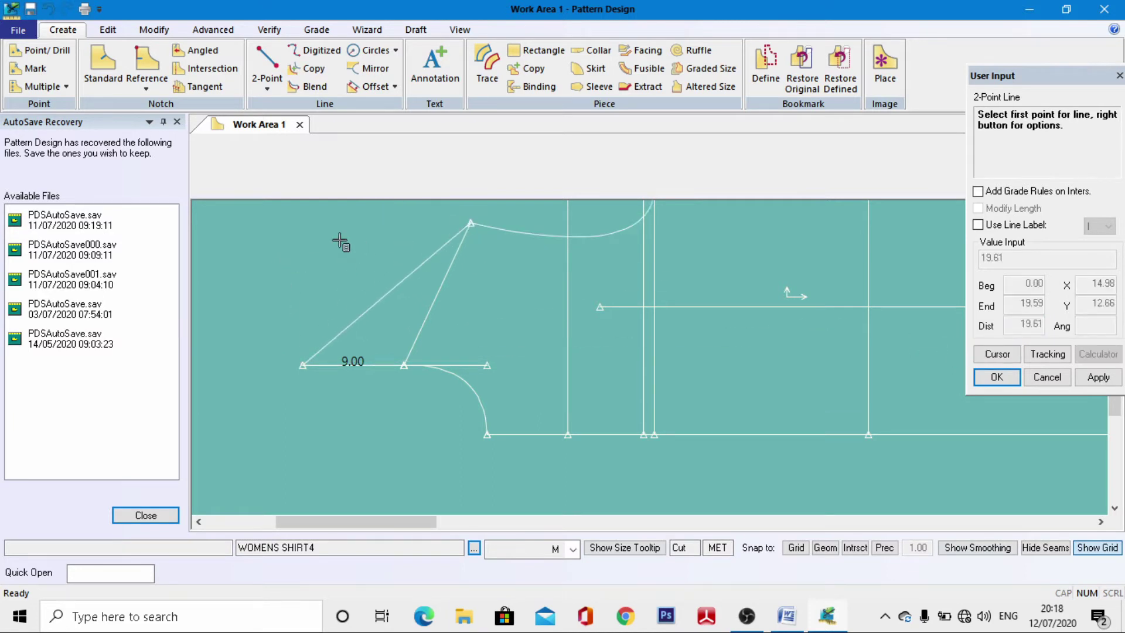
# Step: Select the armhole-shoulder end of the slanted extension line for moving along its first line, using value entry for the distance
pyautogui.scroll(-2, 328, 264)
pyautogui.rightClick(303, 284)
pyautogui.click(253, 146)
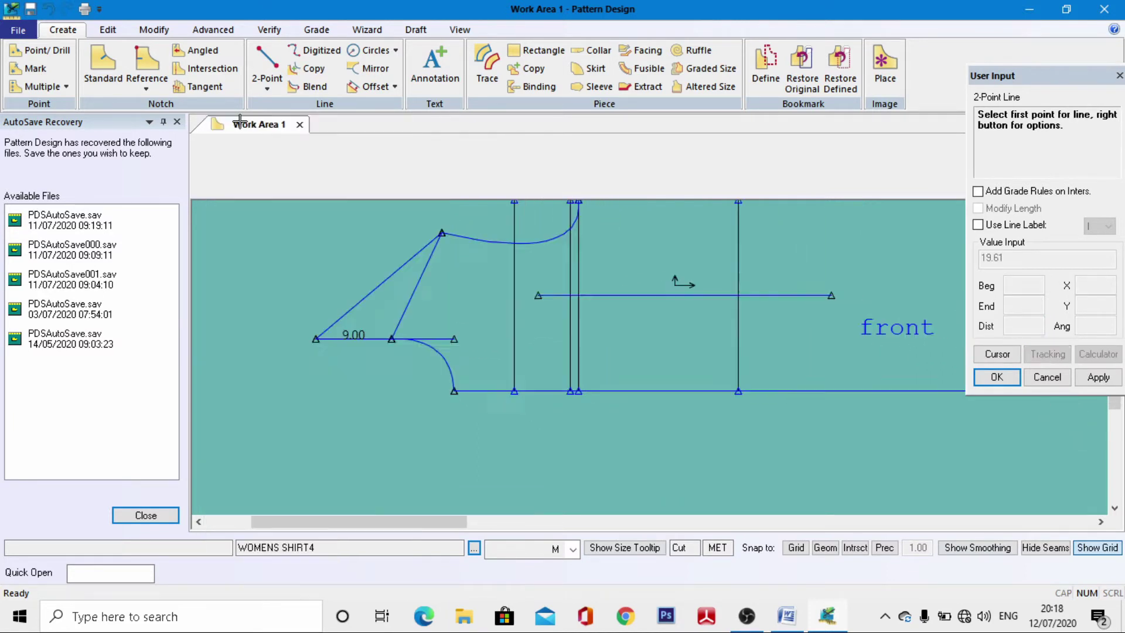
pyautogui.scroll(-2, 307, 326)
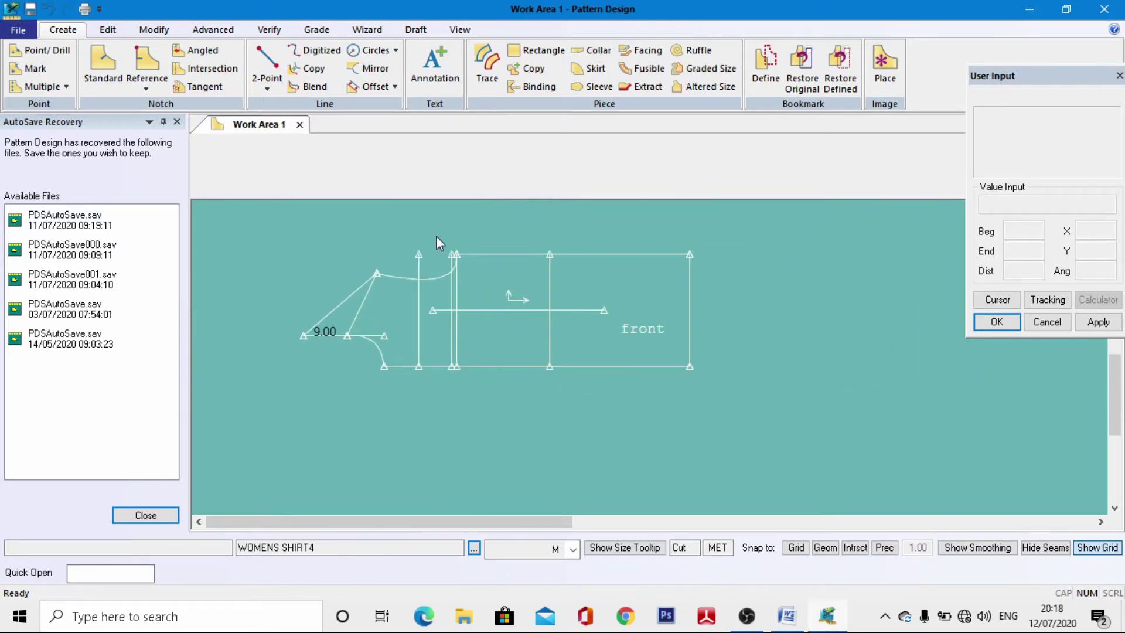
pyautogui.scroll(2, 400, 243)
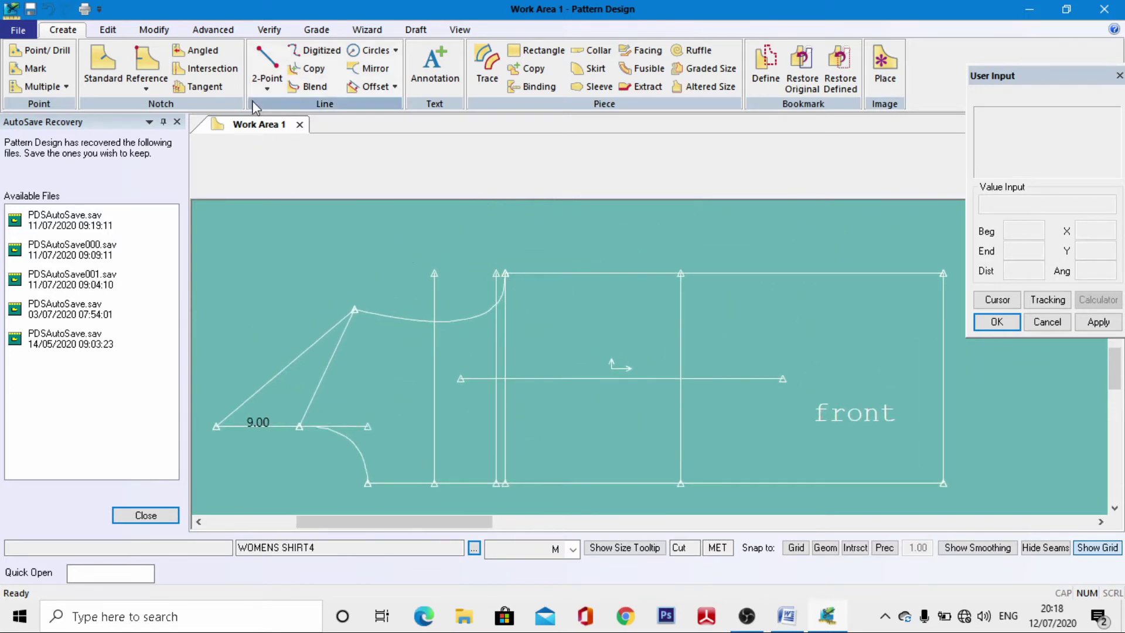
pyautogui.click(154, 29)
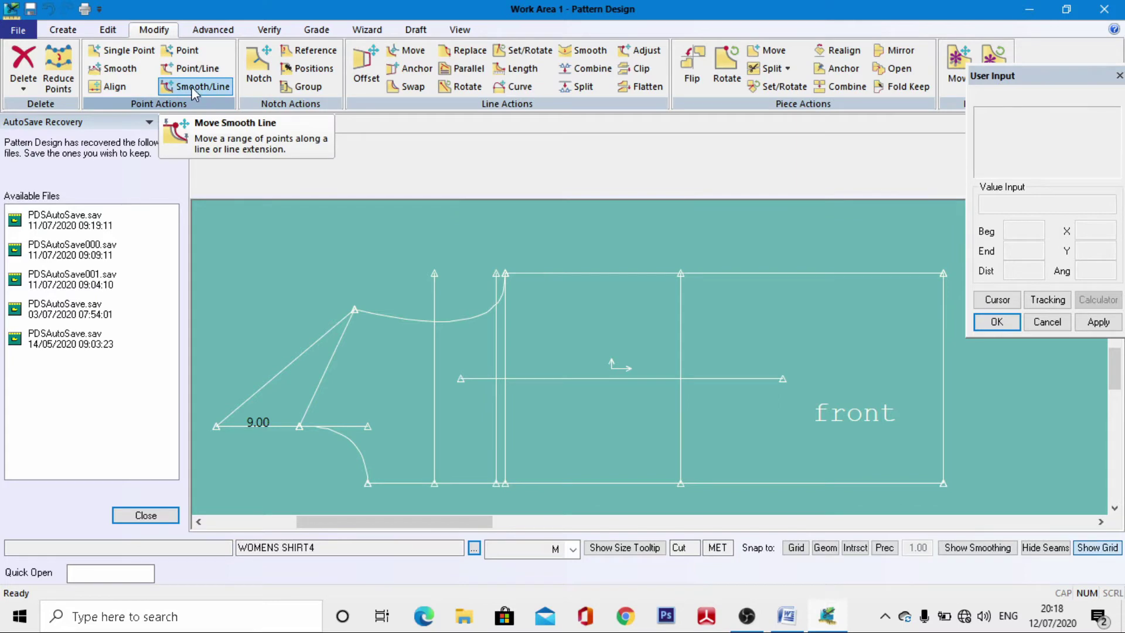
pyautogui.click(197, 69)
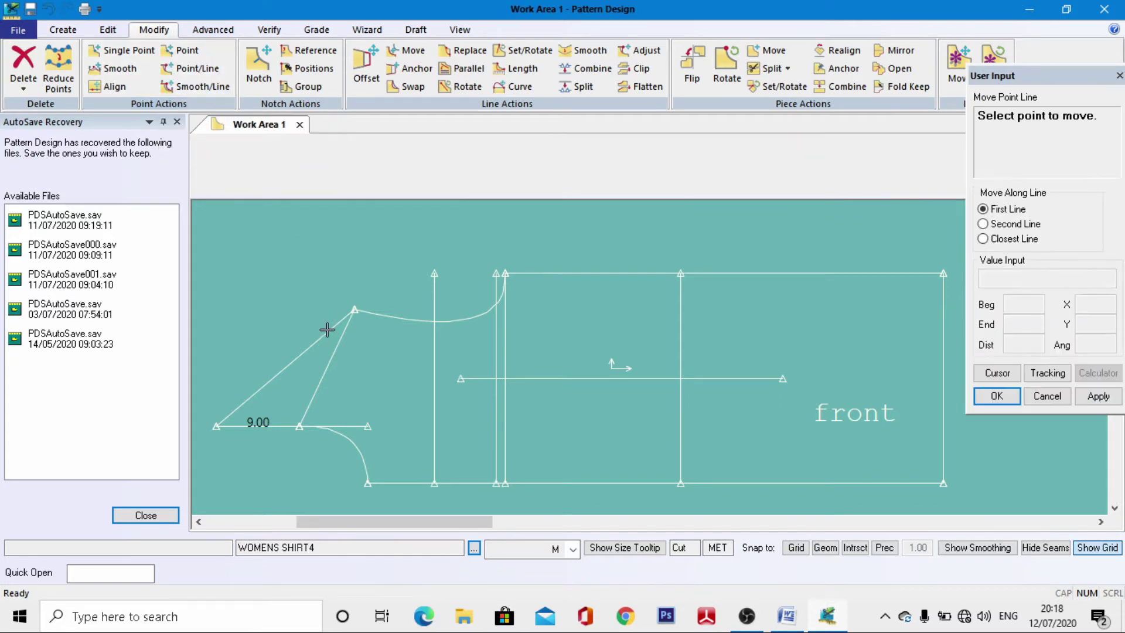
pyautogui.click(354, 309)
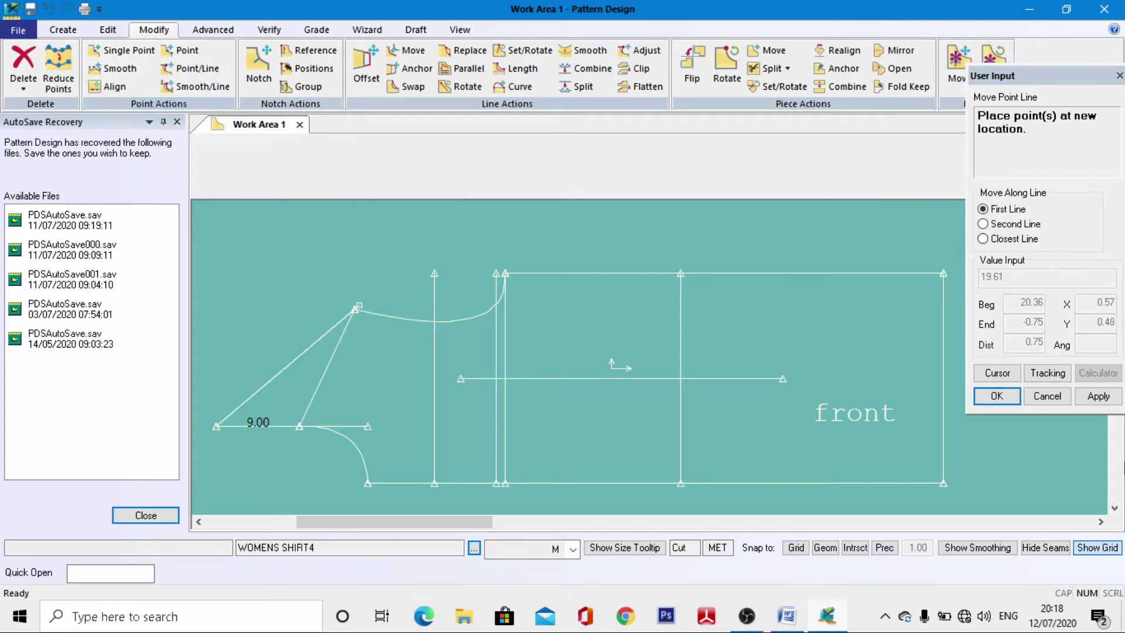
pyautogui.click(997, 374)
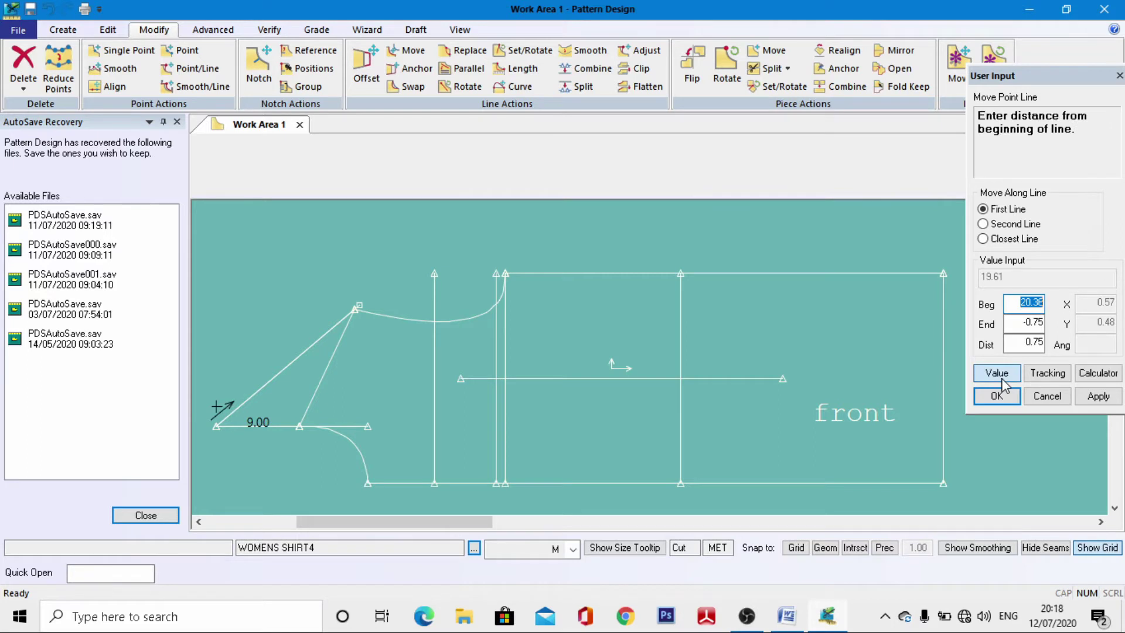
pyautogui.click(1024, 327)
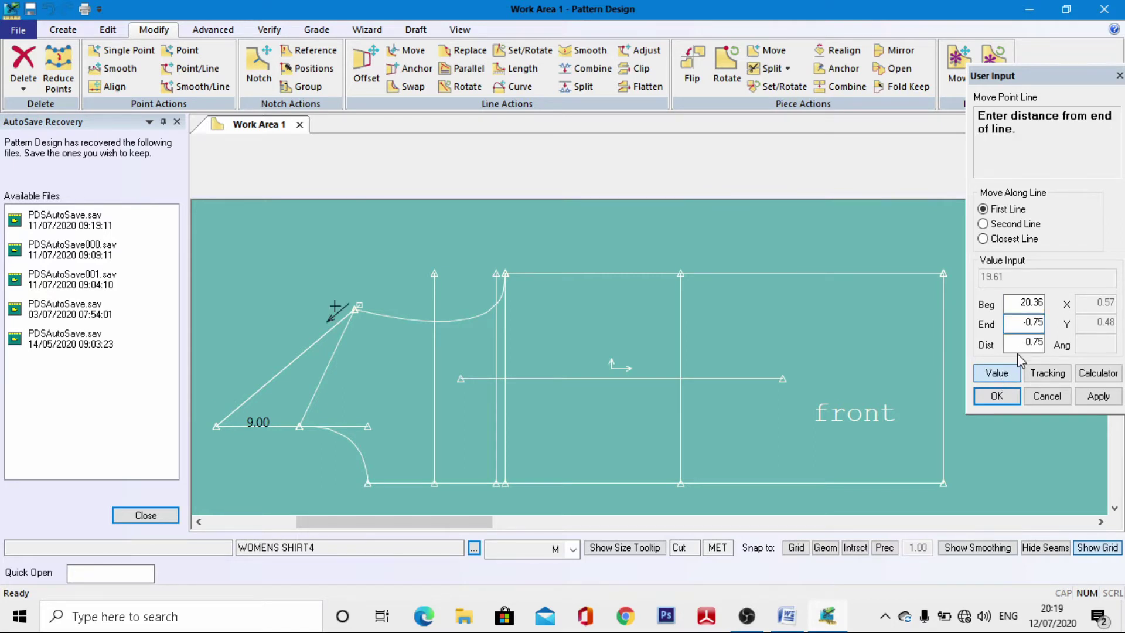
pyautogui.click(1018, 346)
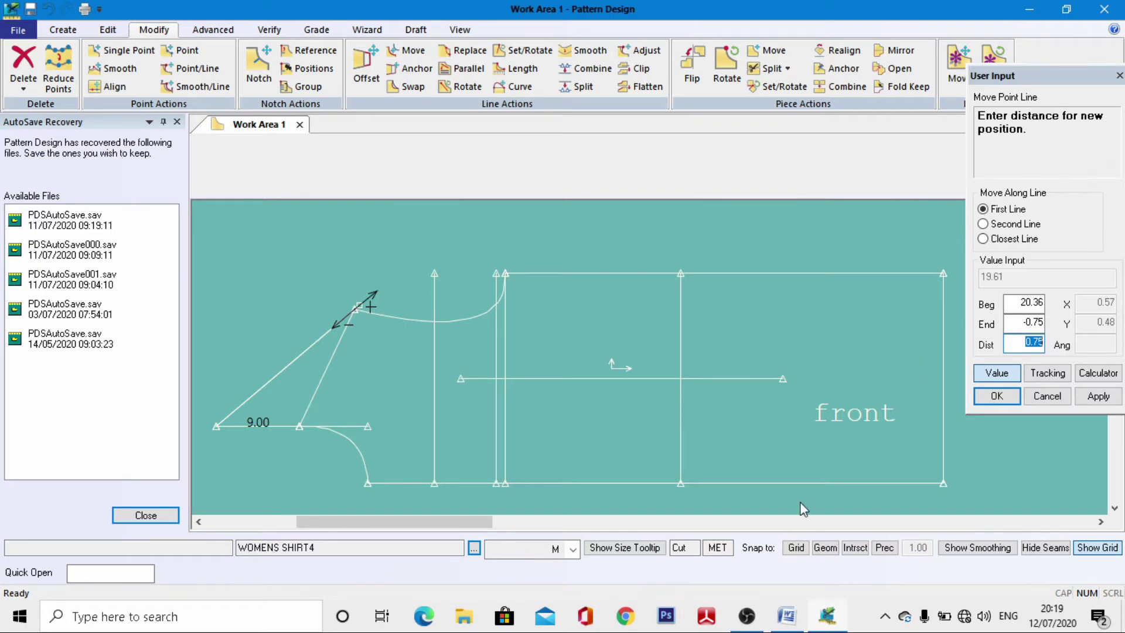
# Step: Look up the long sleeve length in the Word document of L size womens shirt measurements, and return to the pattern
pyautogui.click(787, 616)
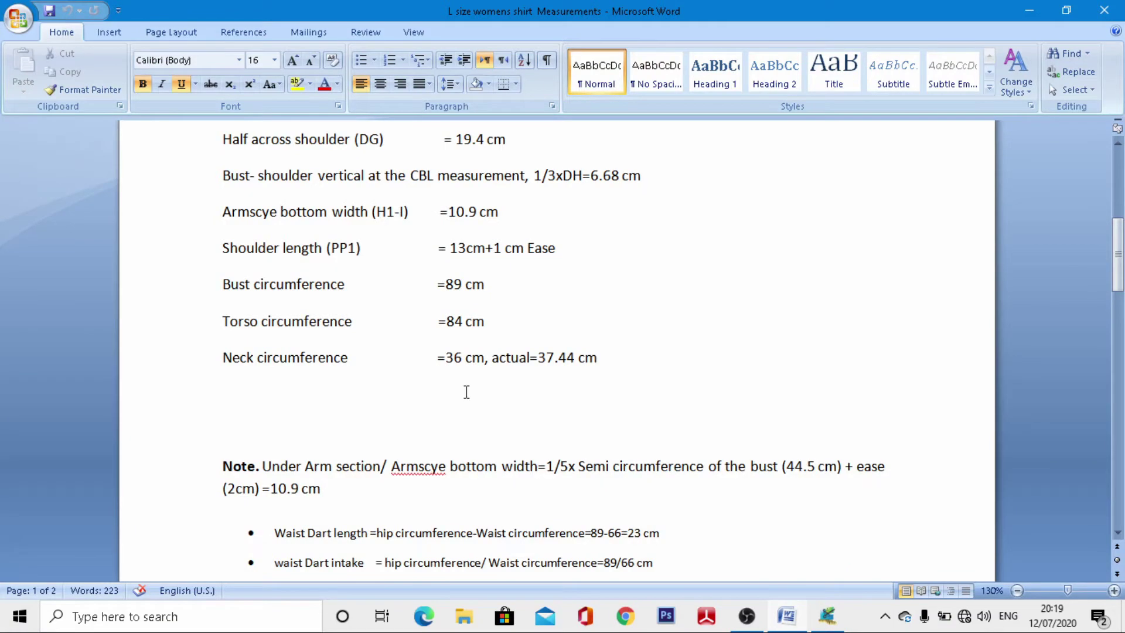
pyautogui.scroll(-5, 610, 292)
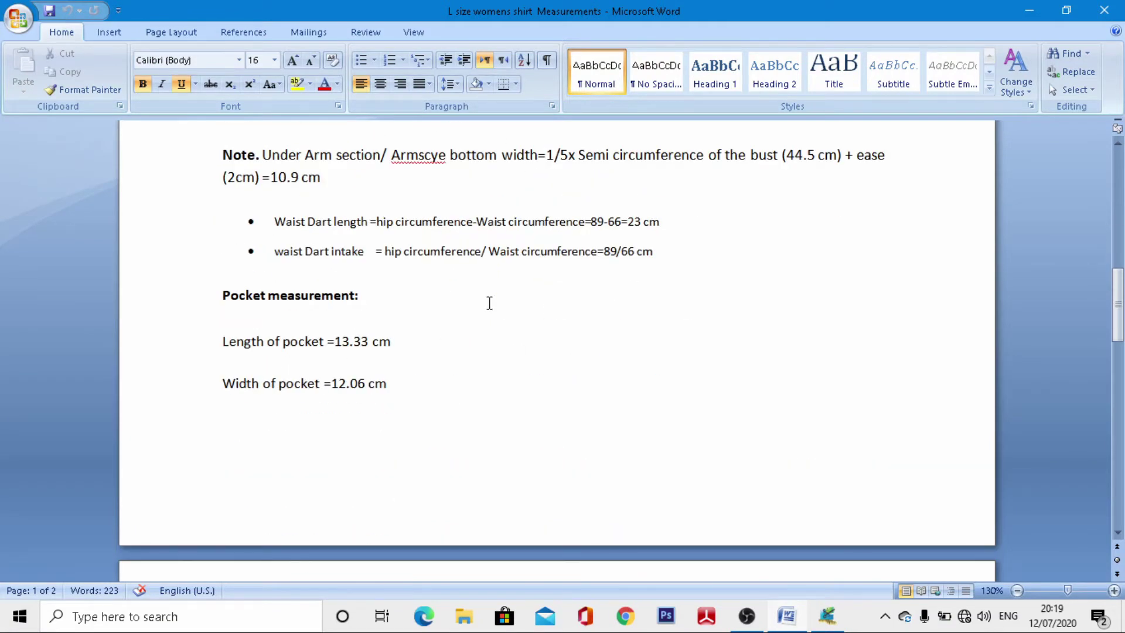
pyautogui.scroll(-8, 498, 298)
pyautogui.scroll(3, 271, 344)
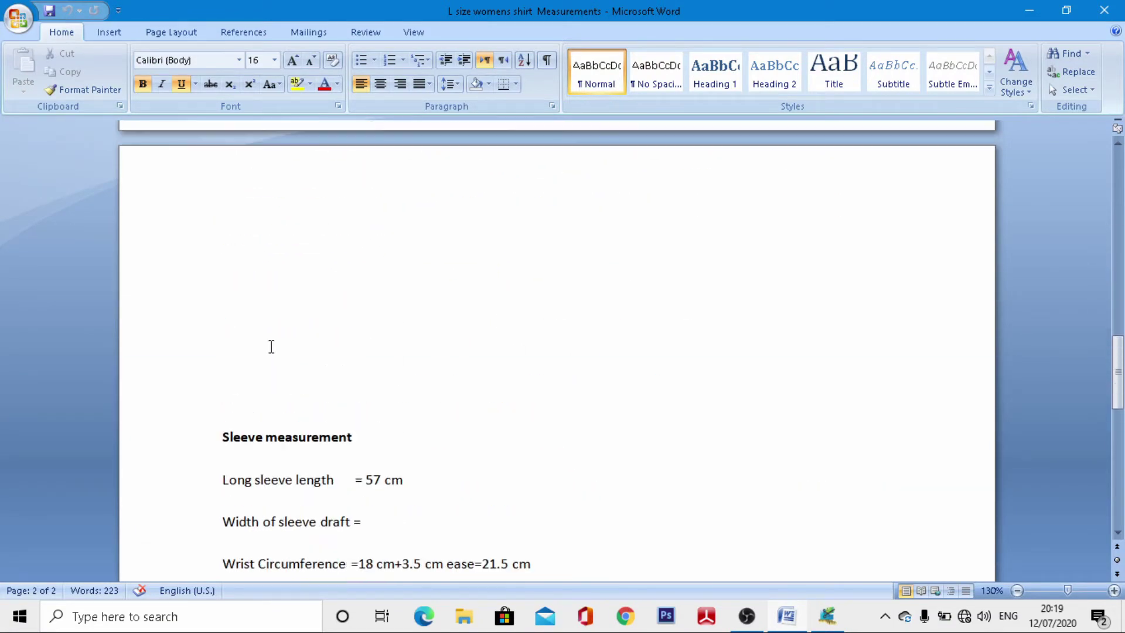
pyautogui.scroll(-2, 304, 390)
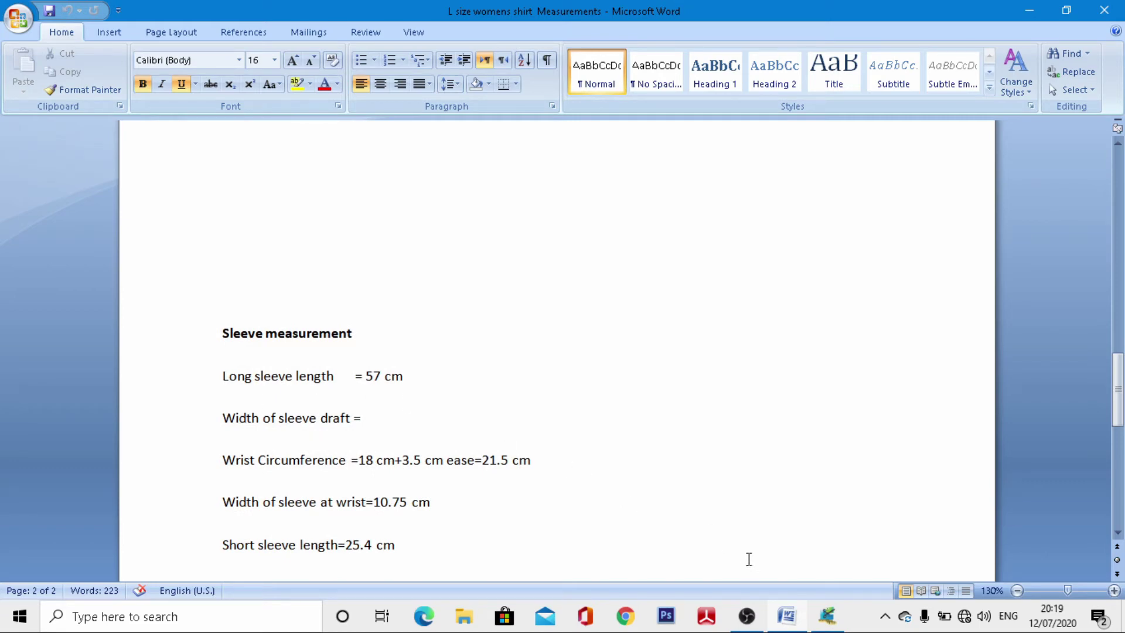
pyautogui.click(789, 622)
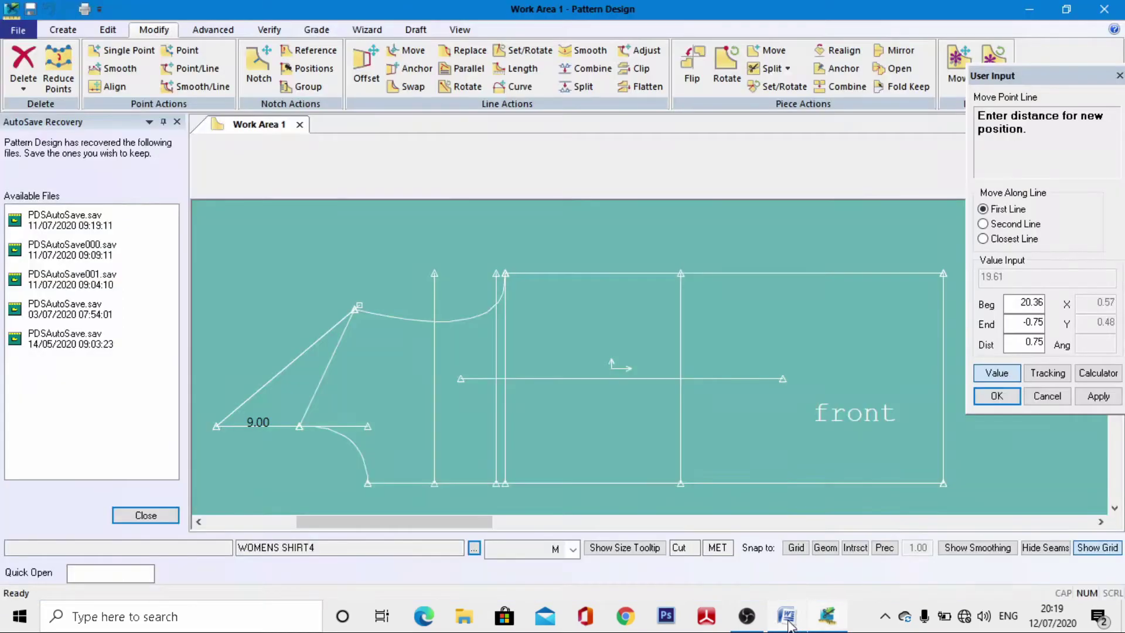
# Step: Extend the slanted line past the front's armhole-shoulder point by a distance of 57
pyautogui.click(1018, 345)
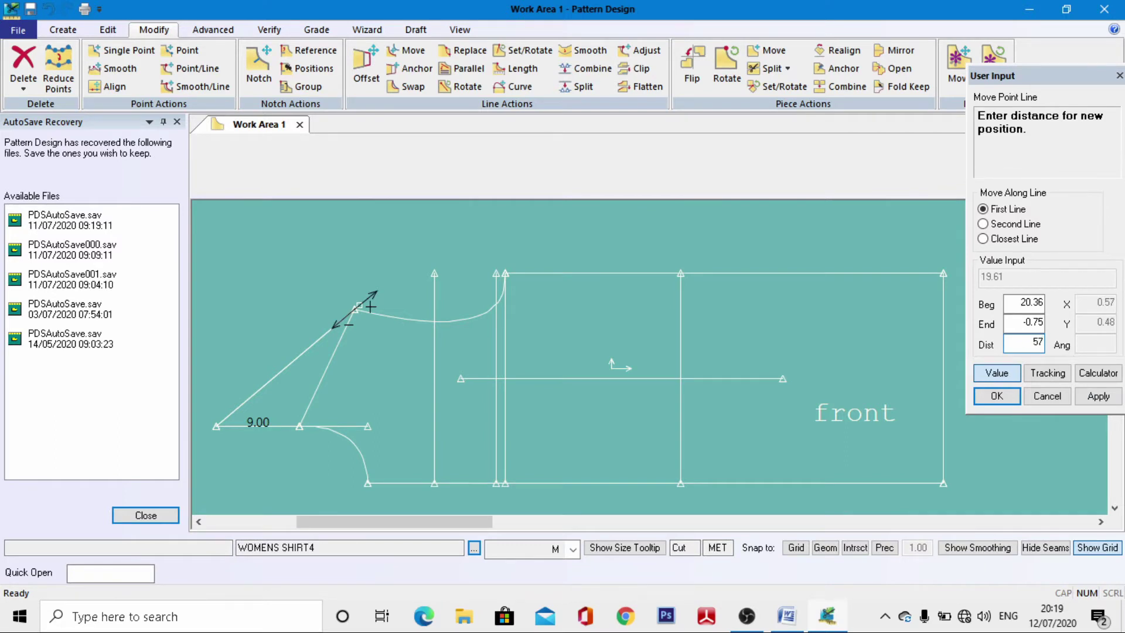
pyautogui.press('Return')
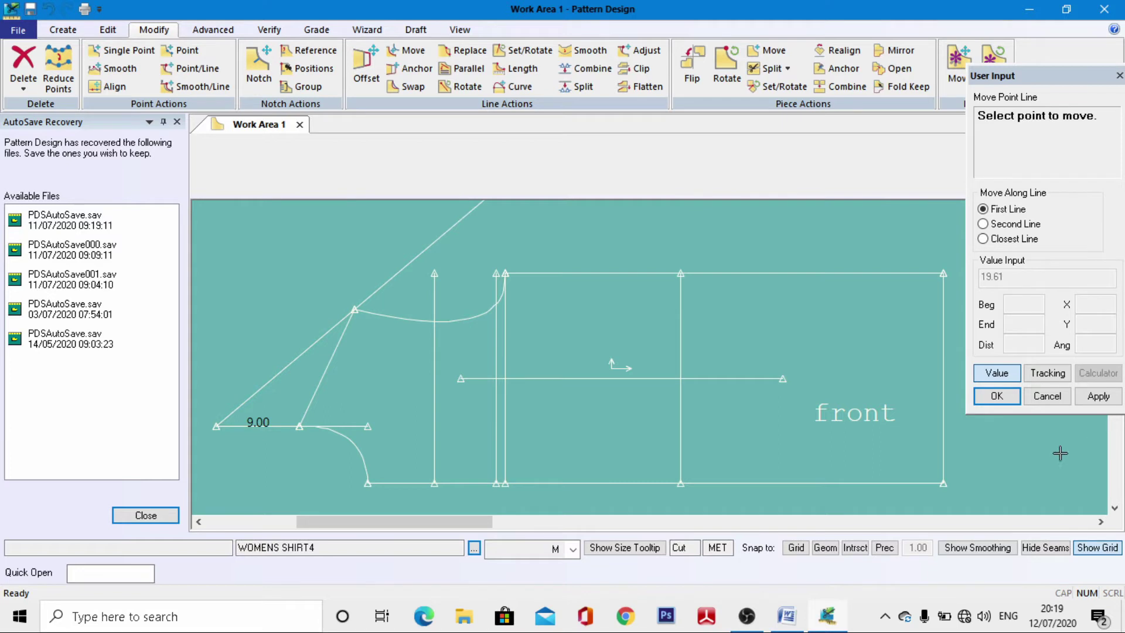
pyautogui.rightClick(536, 277)
pyautogui.click(586, 284)
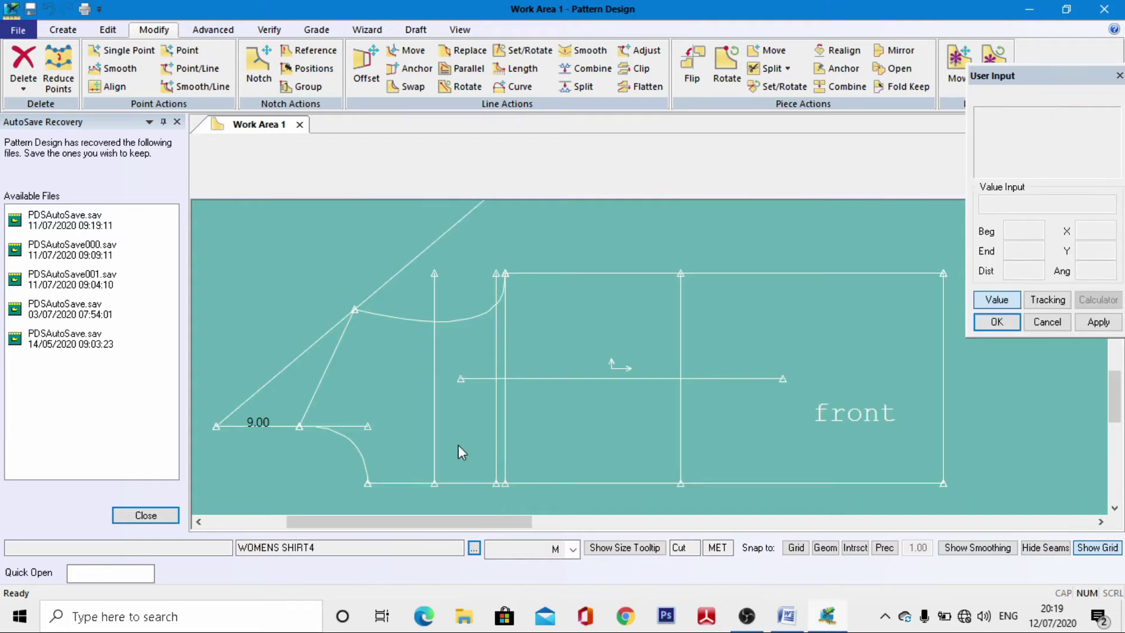
# Step: Draw a slanted 2-point line about 6.82 long from the bottom of the front's armhole curve into the body
pyautogui.scroll(-3, 422, 454)
pyautogui.scroll(5, 404, 419)
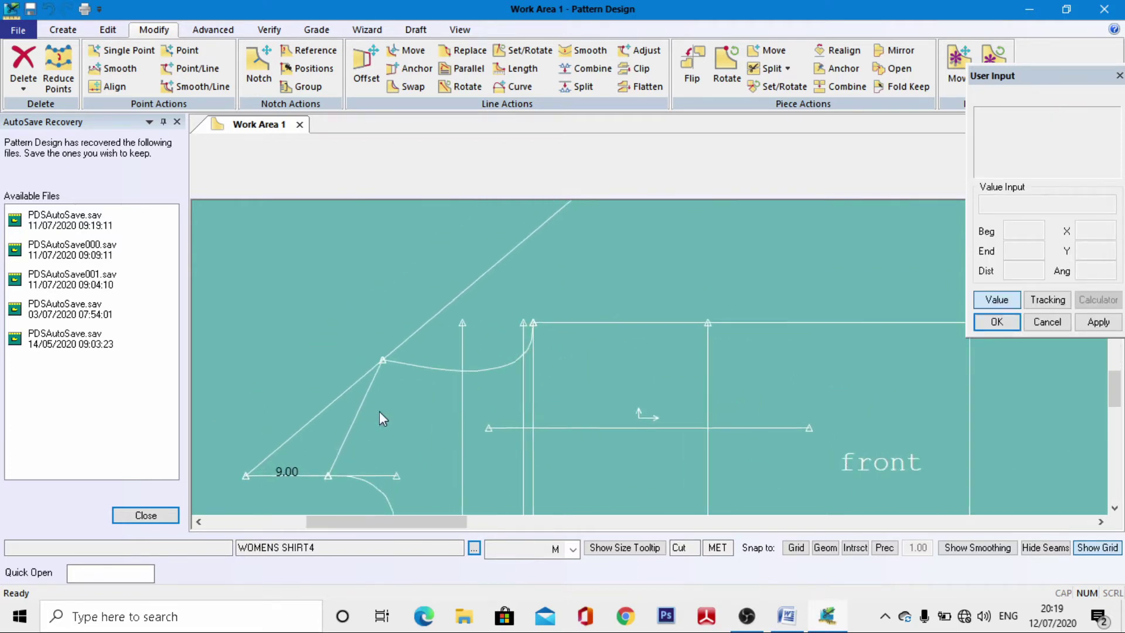
pyautogui.scroll(-1, 458, 307)
pyautogui.scroll(1, 676, 269)
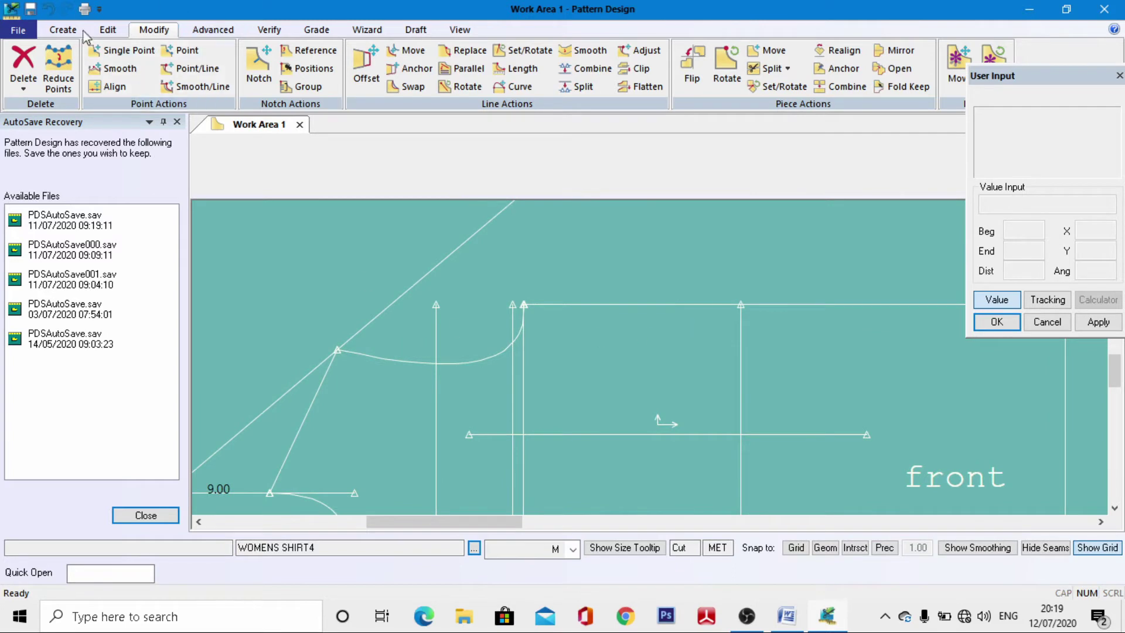
pyautogui.click(63, 30)
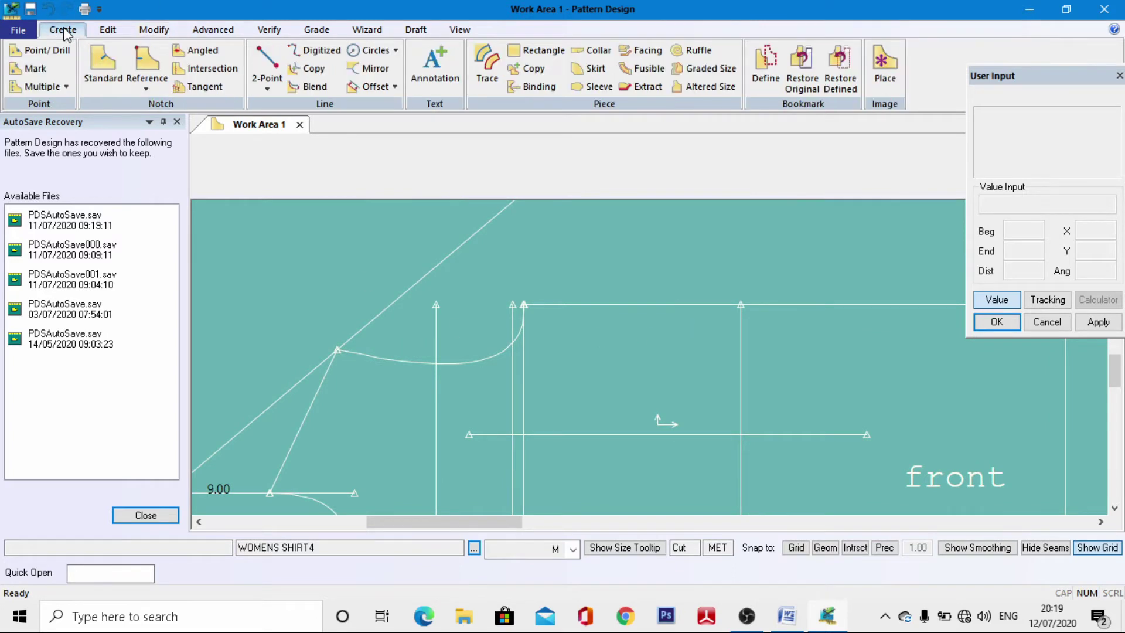
pyautogui.click(267, 67)
pyautogui.scroll(1, 573, 338)
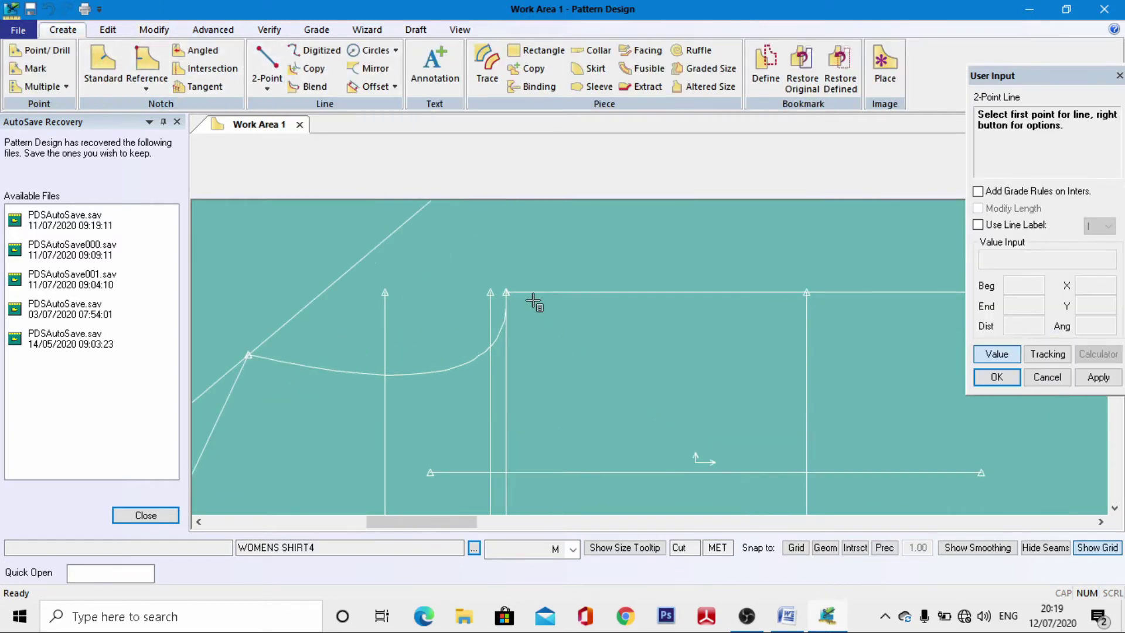
pyautogui.click(501, 293)
pyautogui.click(990, 353)
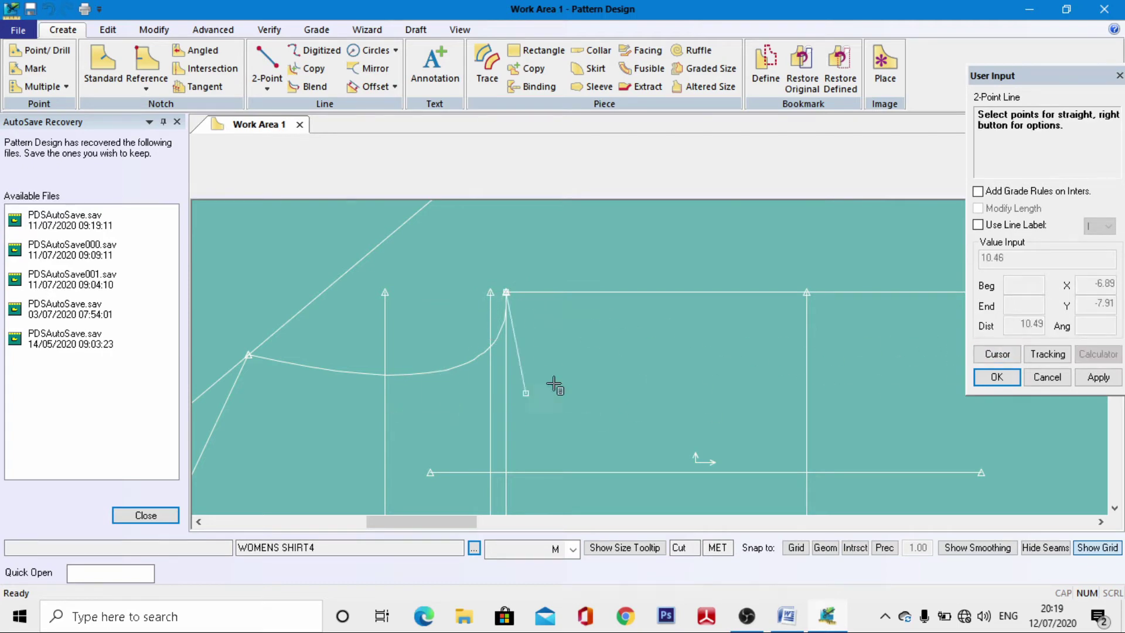
pyautogui.scroll(2, 554, 399)
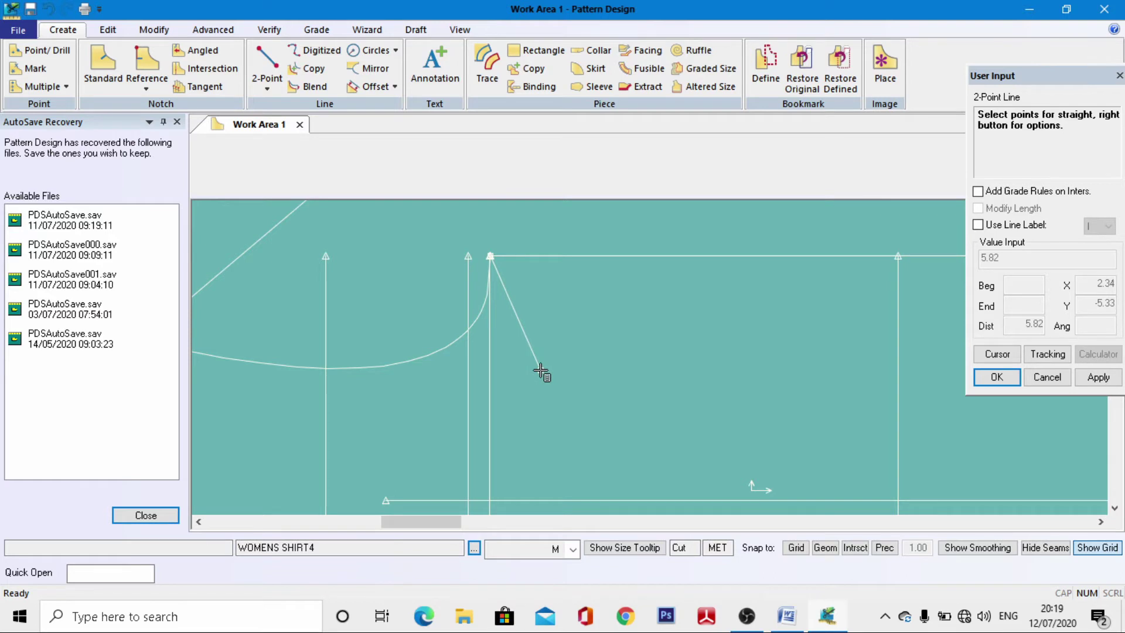
pyautogui.click(550, 389)
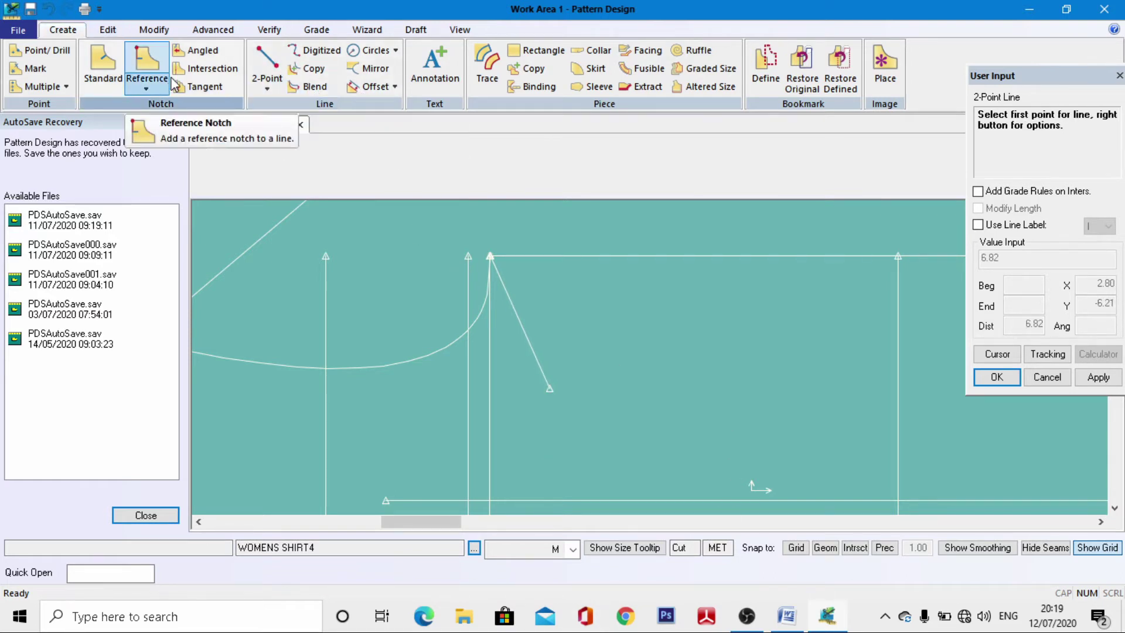
# Step: Move the free end of the short underarm line to a distance of 7 from the line's beginning
pyautogui.click(154, 29)
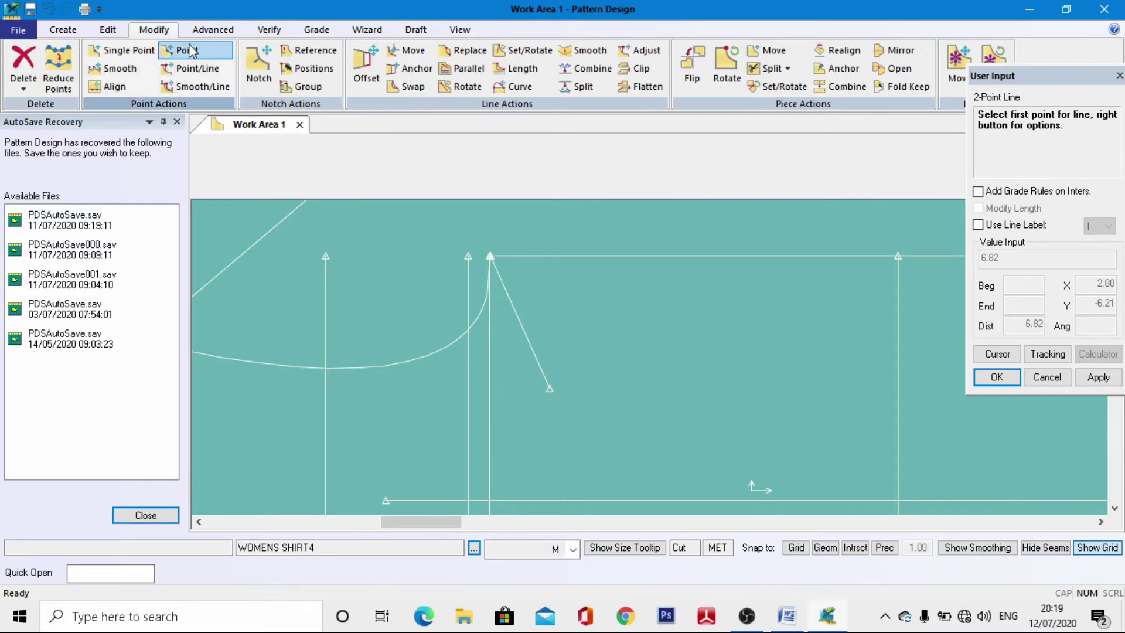
pyautogui.click(193, 68)
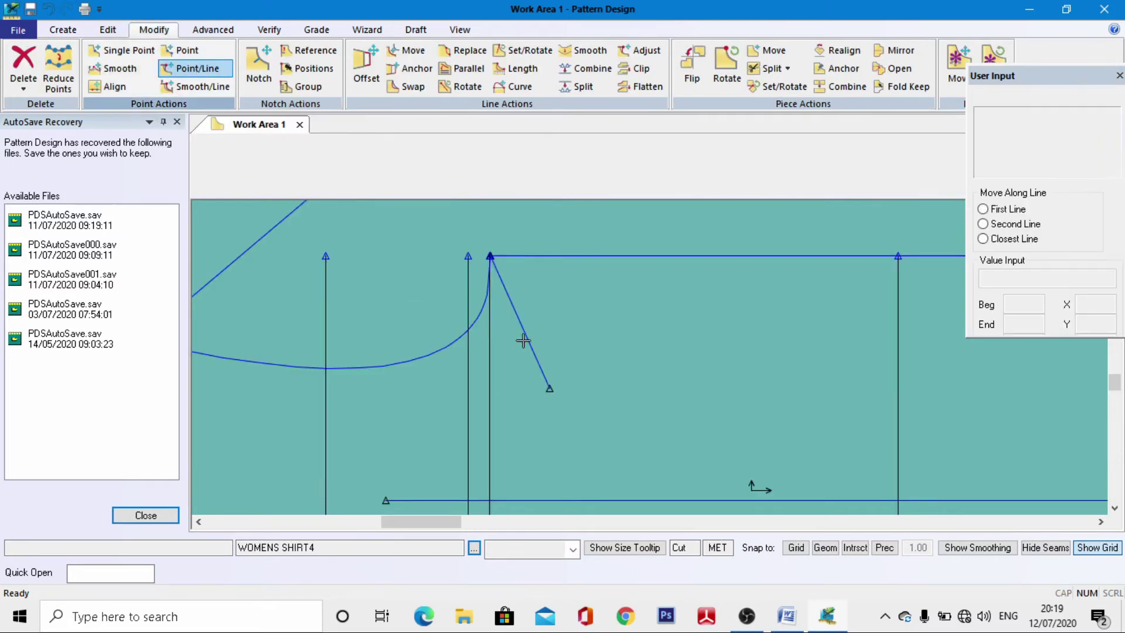
pyautogui.click(549, 396)
pyautogui.click(997, 373)
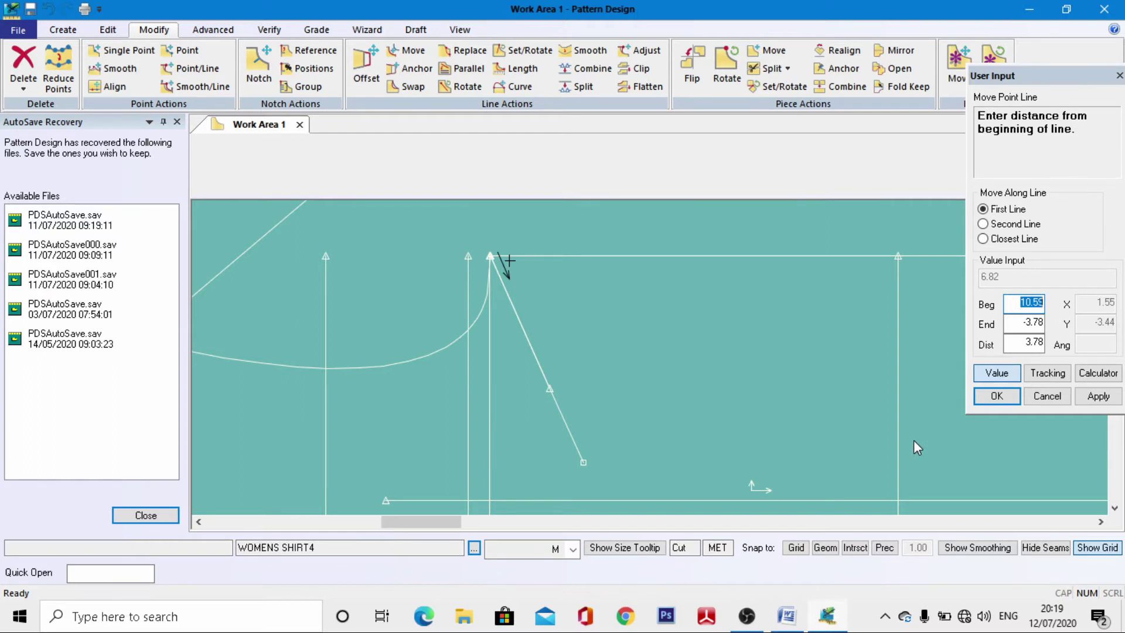
pyautogui.write('7')
pyautogui.press('Return')
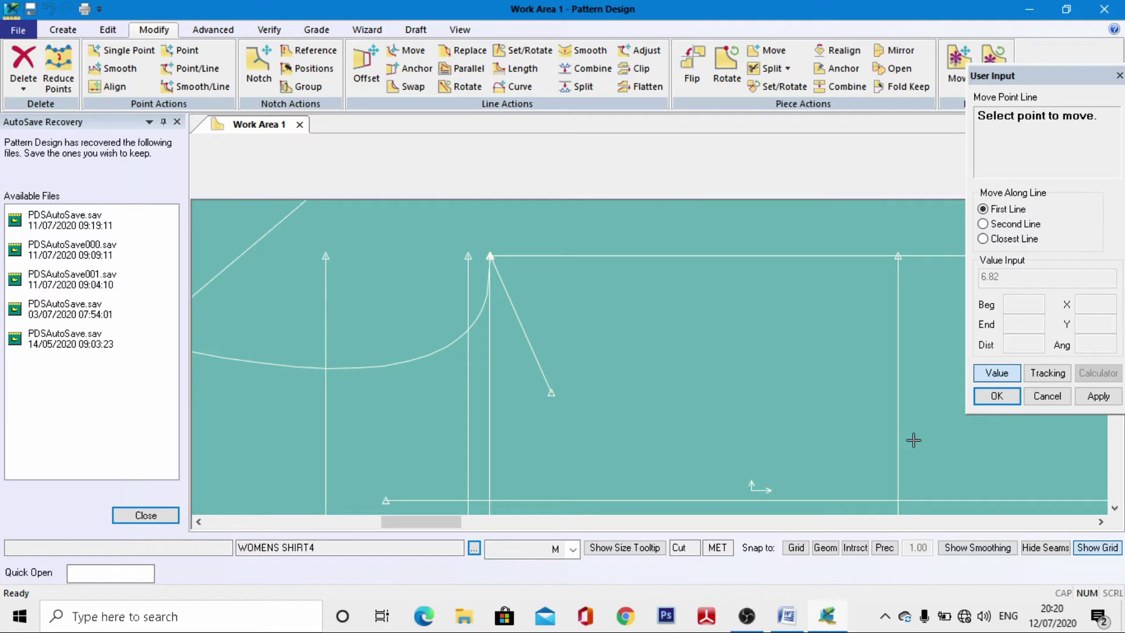
pyautogui.rightClick(604, 339)
pyautogui.click(569, 346)
pyautogui.scroll(-2, 762, 264)
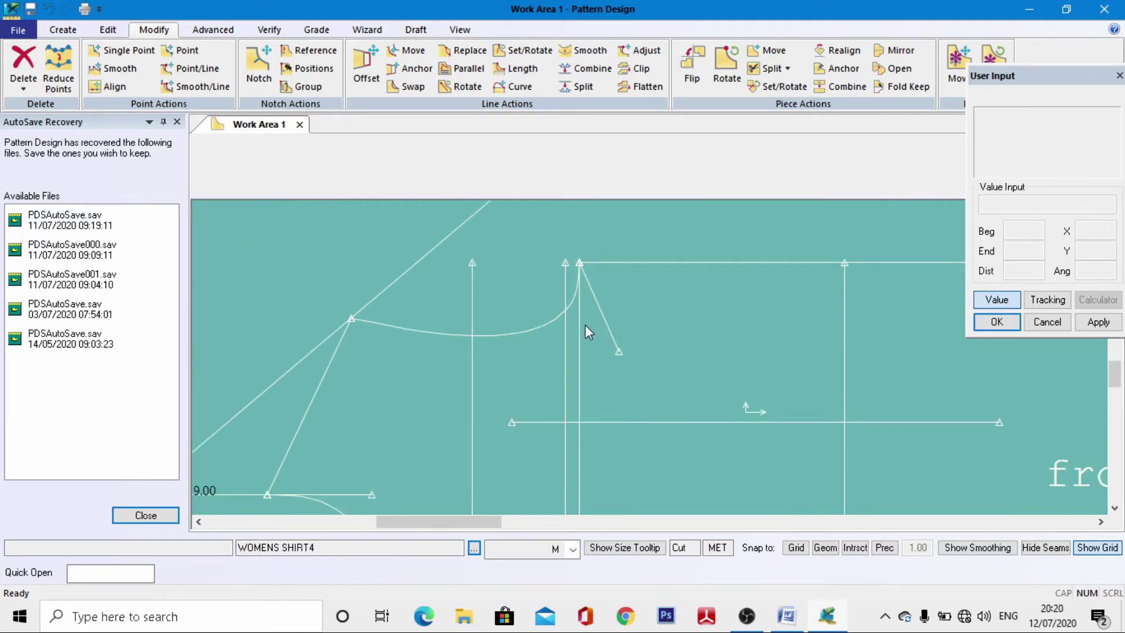
pyautogui.scroll(2, 599, 295)
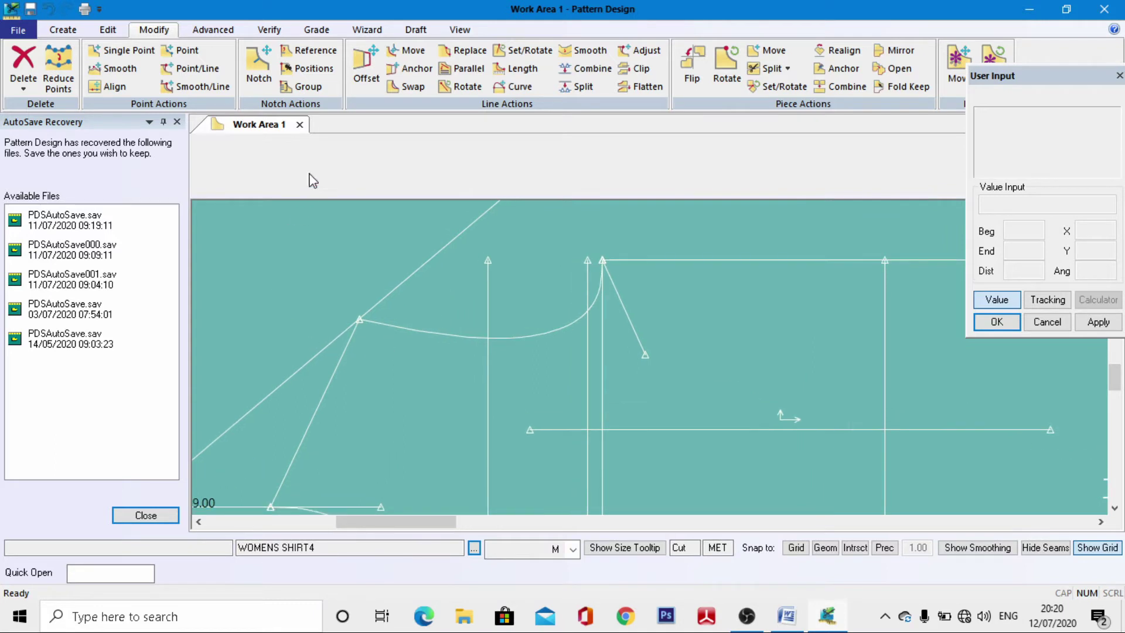
# Step: Draw a 2-point curve about 20.20 long from just below the armhole-shoulder point to the underarm line's free end, bowed to touch the armhole curve
pyautogui.click(63, 29)
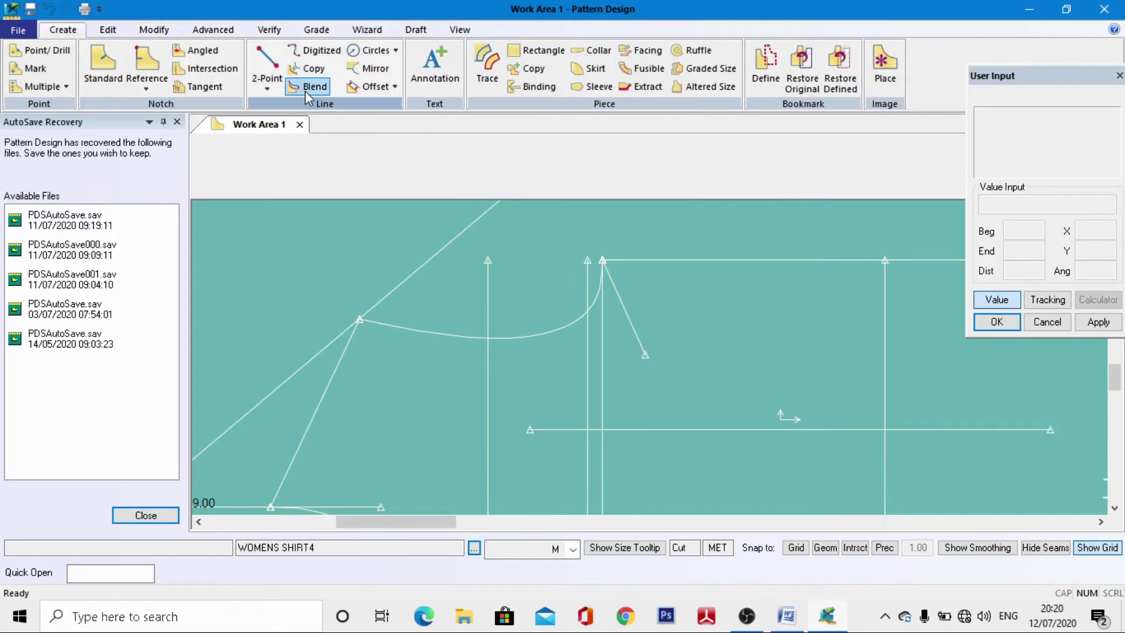
pyautogui.click(268, 97)
pyautogui.click(299, 121)
pyautogui.scroll(1, 360, 367)
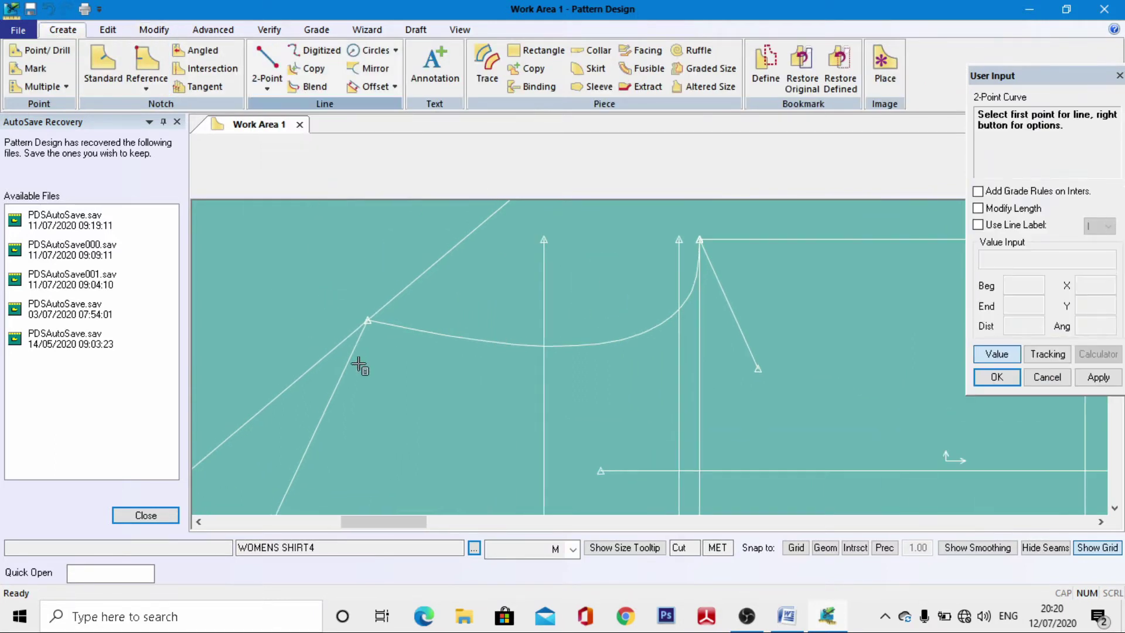
pyautogui.click(371, 319)
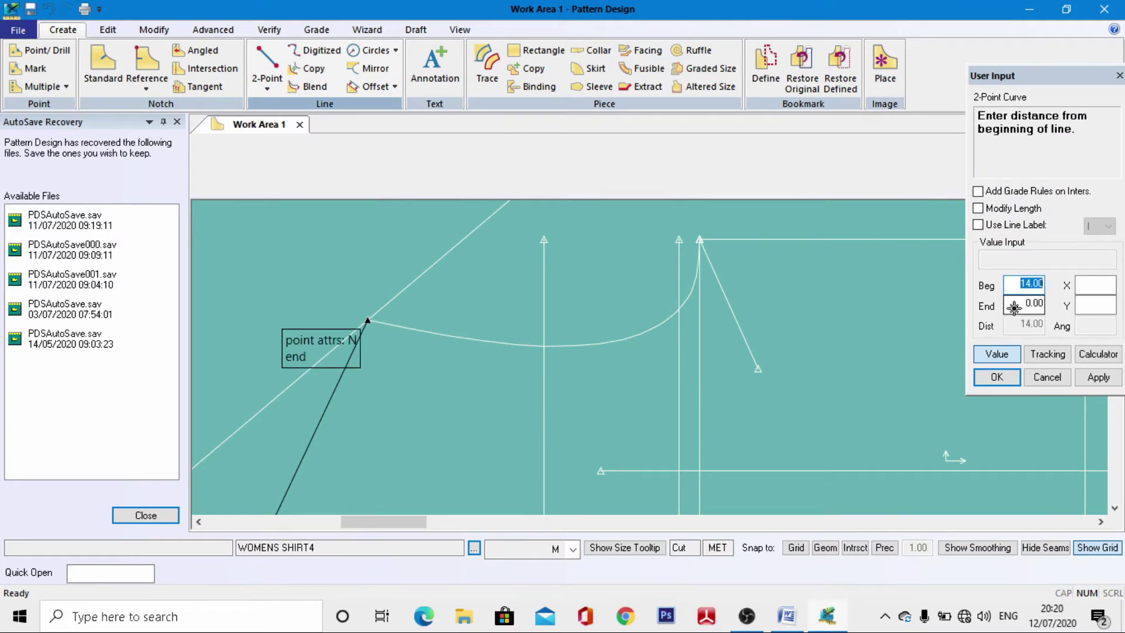
pyautogui.press('Return')
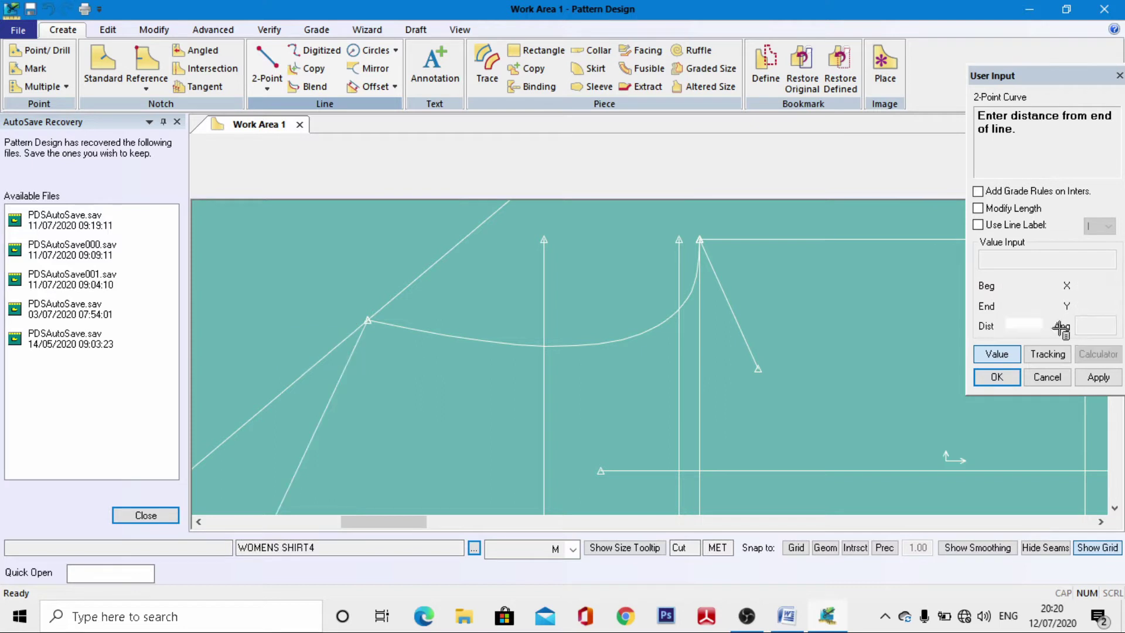
pyautogui.press('Return')
pyautogui.click(999, 354)
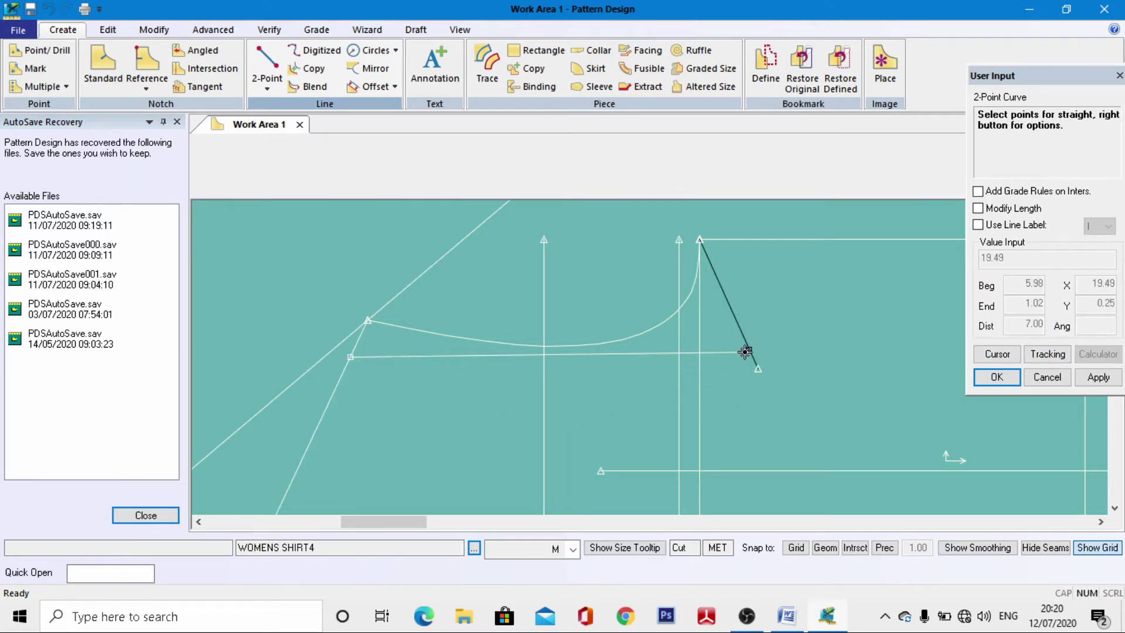
pyautogui.click(759, 373)
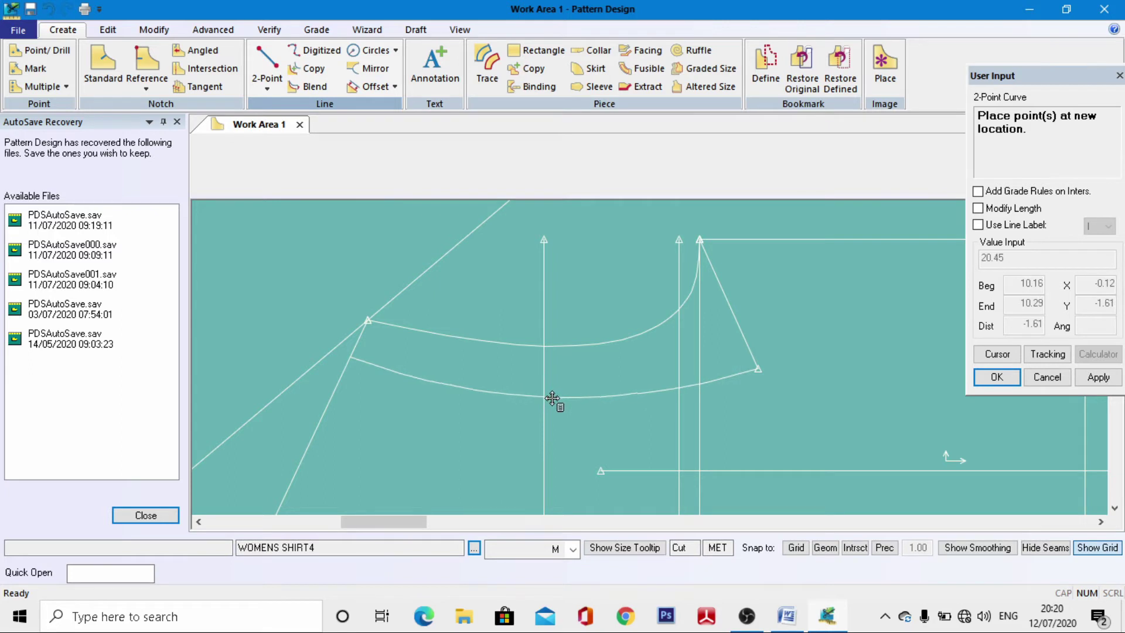
pyautogui.click(566, 346)
pyautogui.rightClick(518, 312)
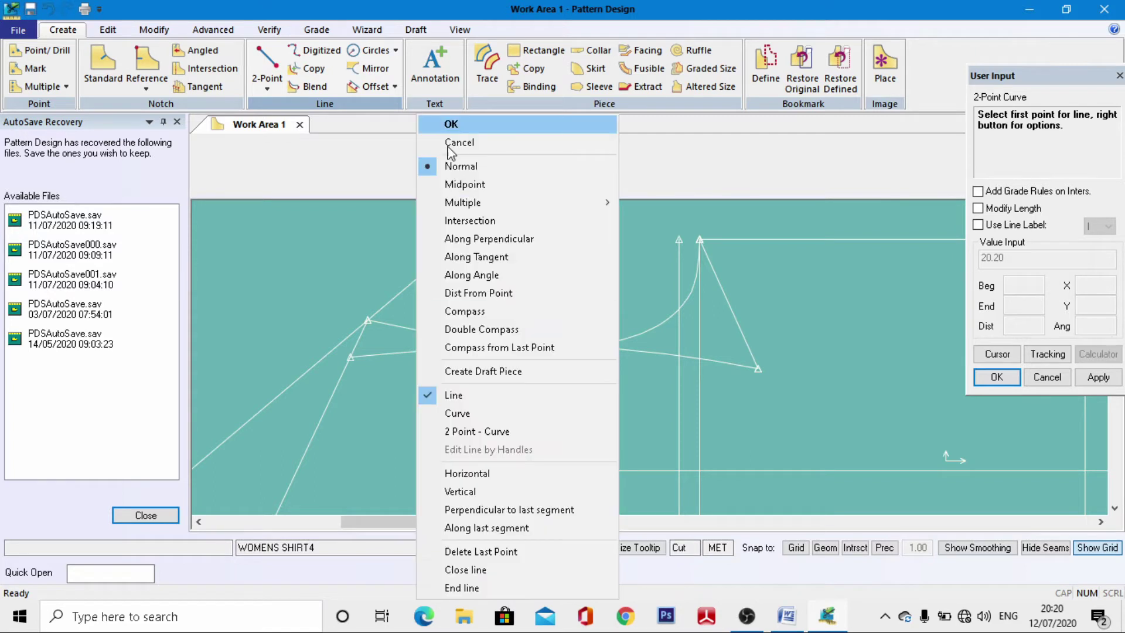
pyautogui.click(460, 121)
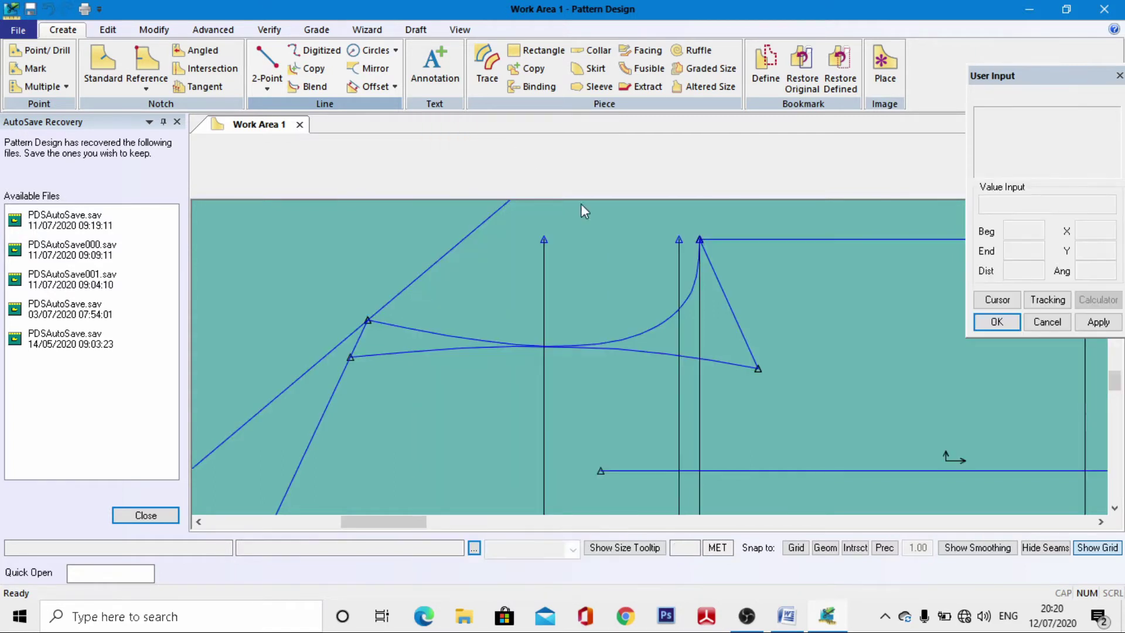
# Step: Bend the new curve's shoulder half downward with Modify Curve, limiting the change between its start point and the vertical line crossing it
pyautogui.click(154, 29)
pyautogui.click(515, 85)
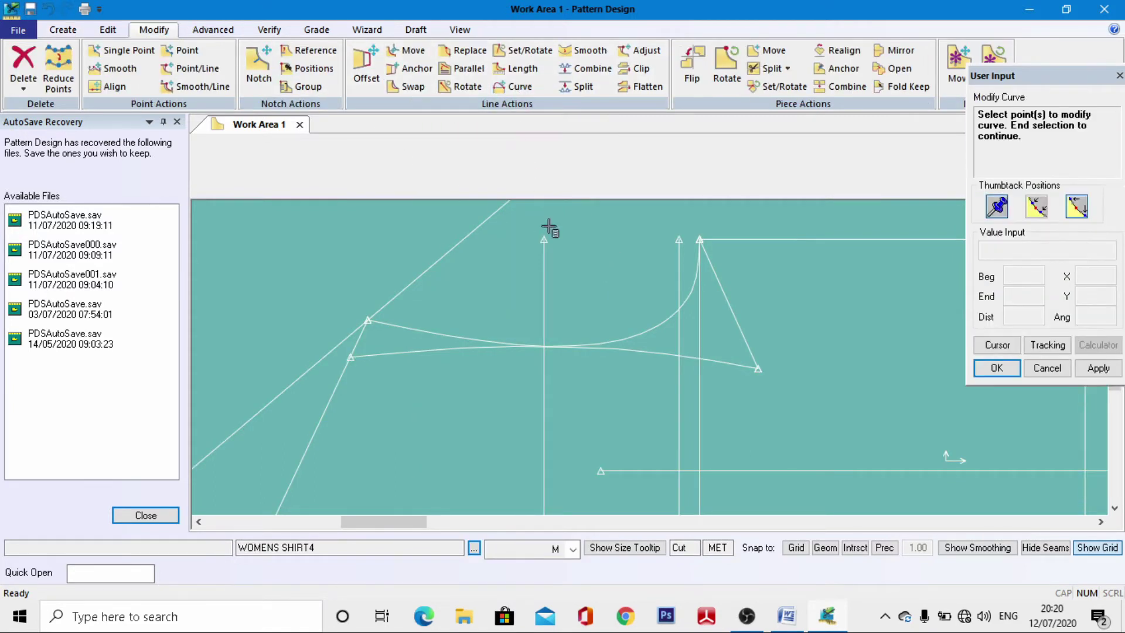
pyautogui.click(435, 350)
pyautogui.moveTo(766, 355); pyautogui.dragTo(543, 322)
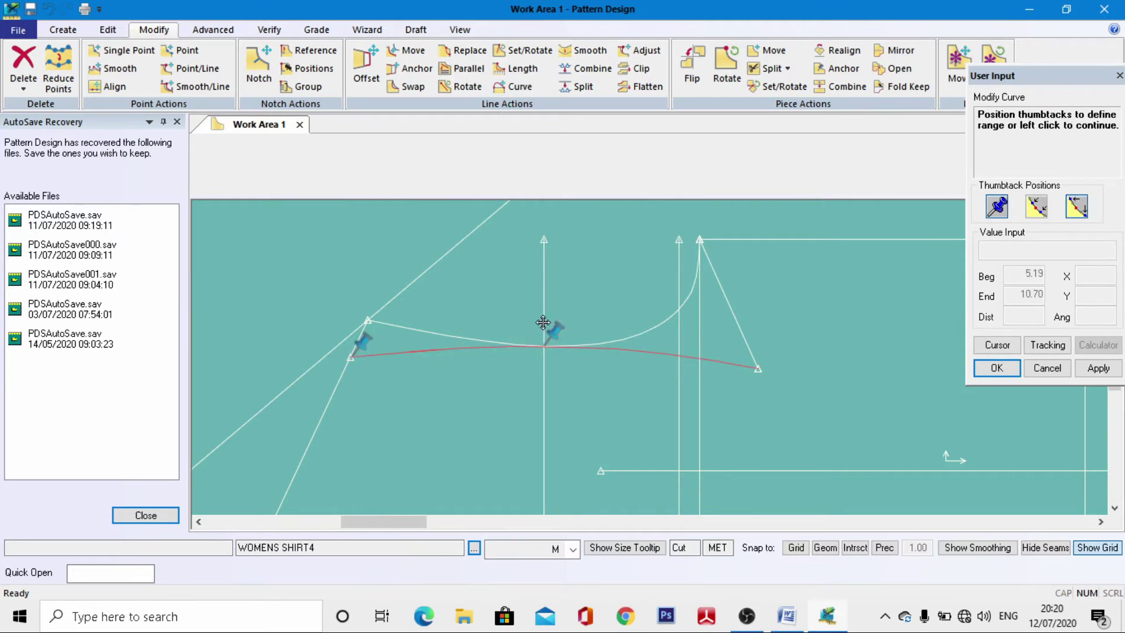
pyautogui.scroll(2, 518, 370)
pyautogui.rightClick(405, 344)
pyautogui.click(405, 346)
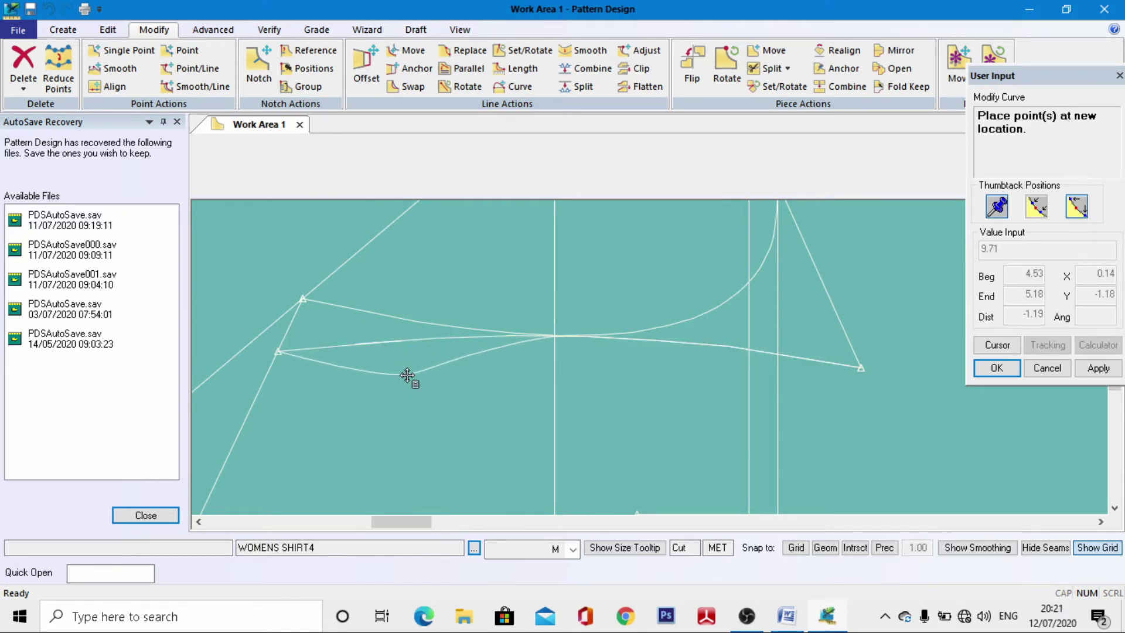
pyautogui.click(406, 382)
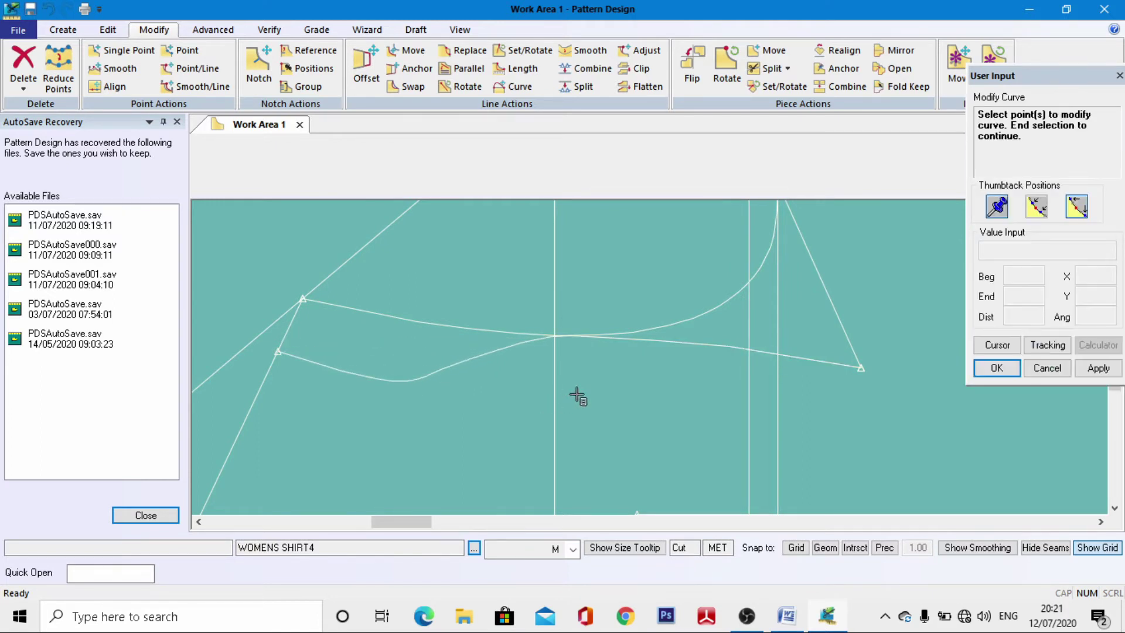
# Step: Bow the new curve's underarm half upward, limiting the change between the crossing vertical line and its underarm end
pyautogui.click(744, 349)
pyautogui.moveTo(296, 334); pyautogui.dragTo(533, 354)
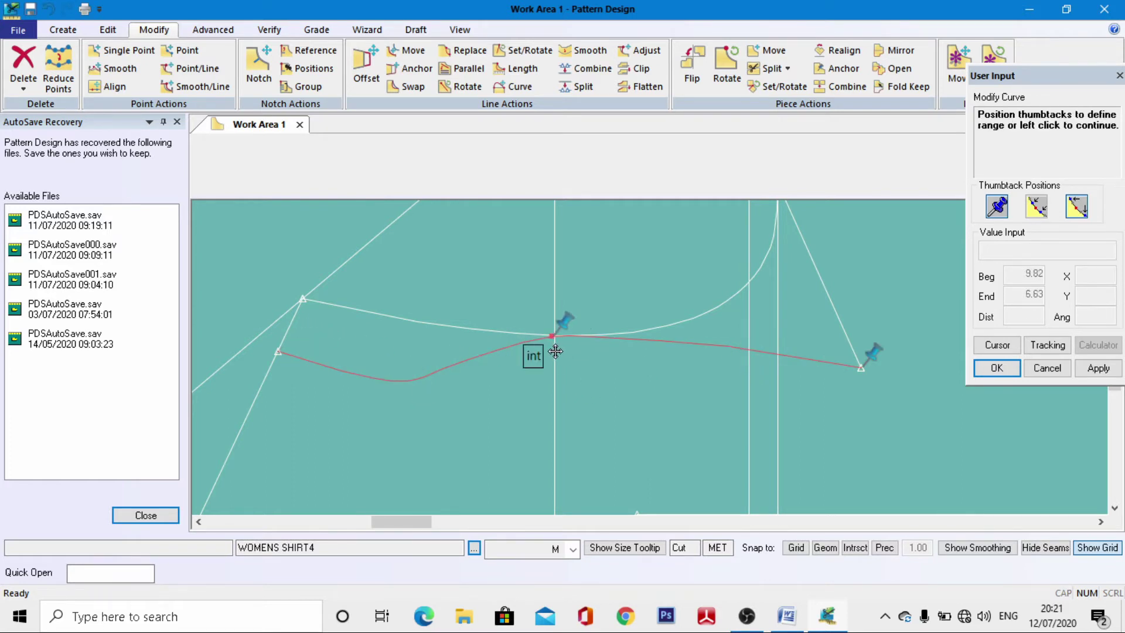
pyautogui.click(766, 350)
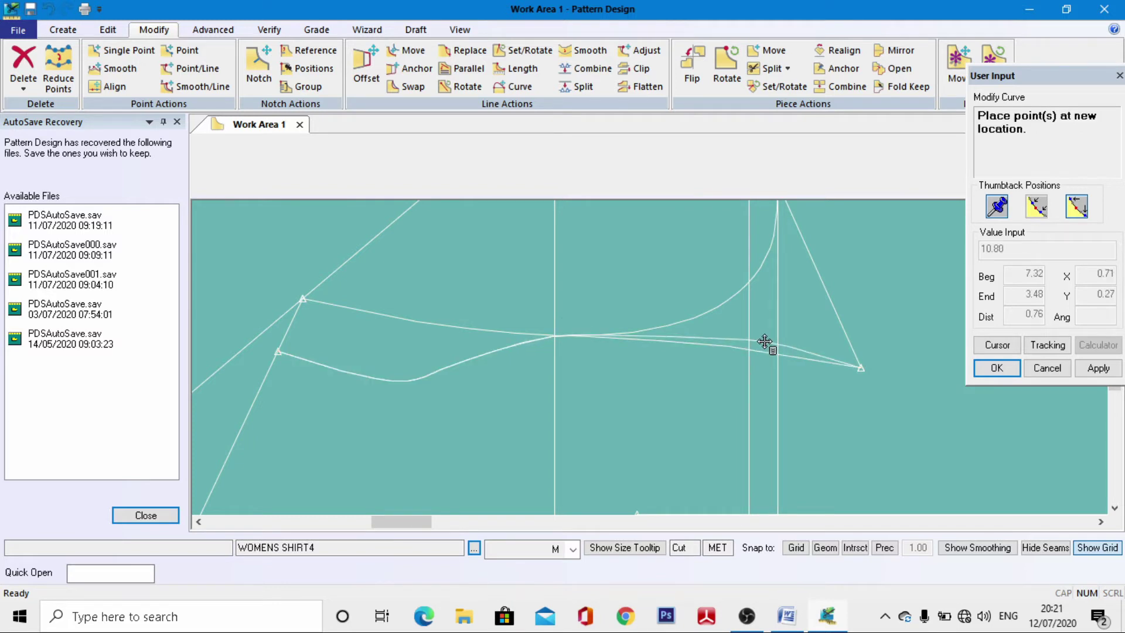
pyautogui.click(742, 322)
# Step: Lower the new curve's shoulder half slightly more between its start point and the crossing vertical line
pyautogui.click(482, 369)
pyautogui.moveTo(883, 358); pyautogui.dragTo(556, 328)
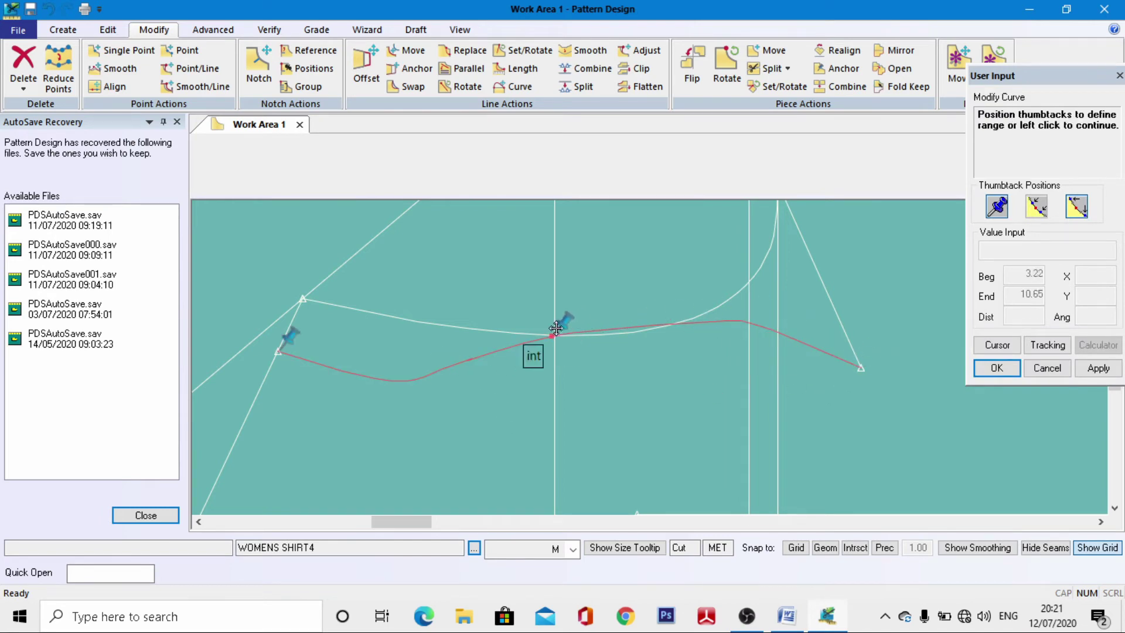
pyautogui.click(472, 366)
pyautogui.click(474, 371)
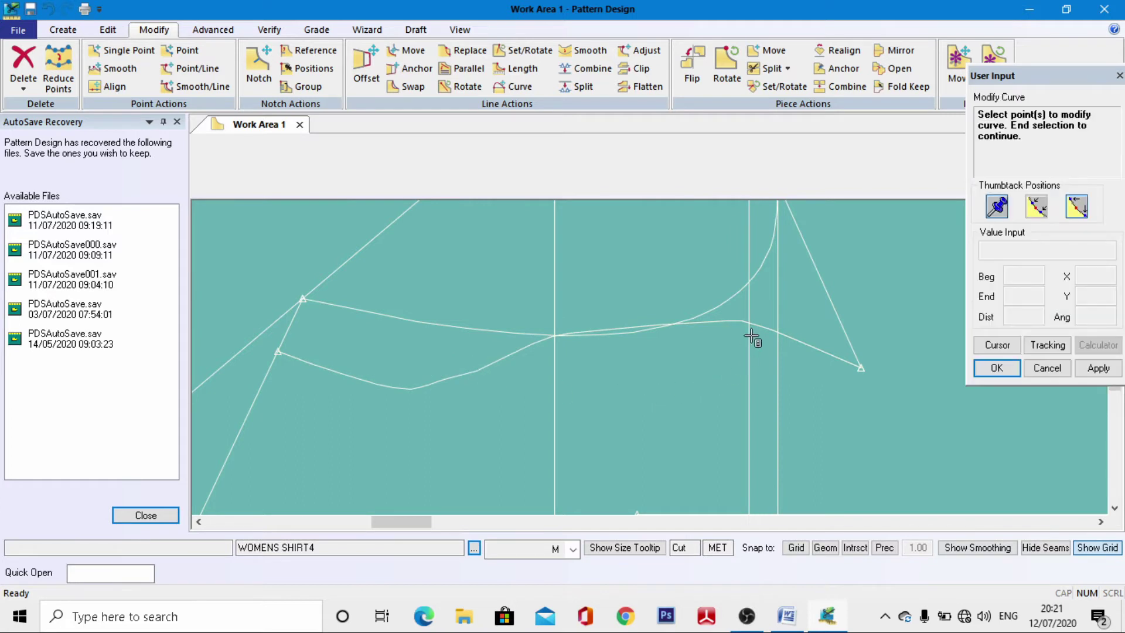
# Step: Smooth the new sleeve curve from just before the crossing vertical line to its underarm end
pyautogui.click(589, 51)
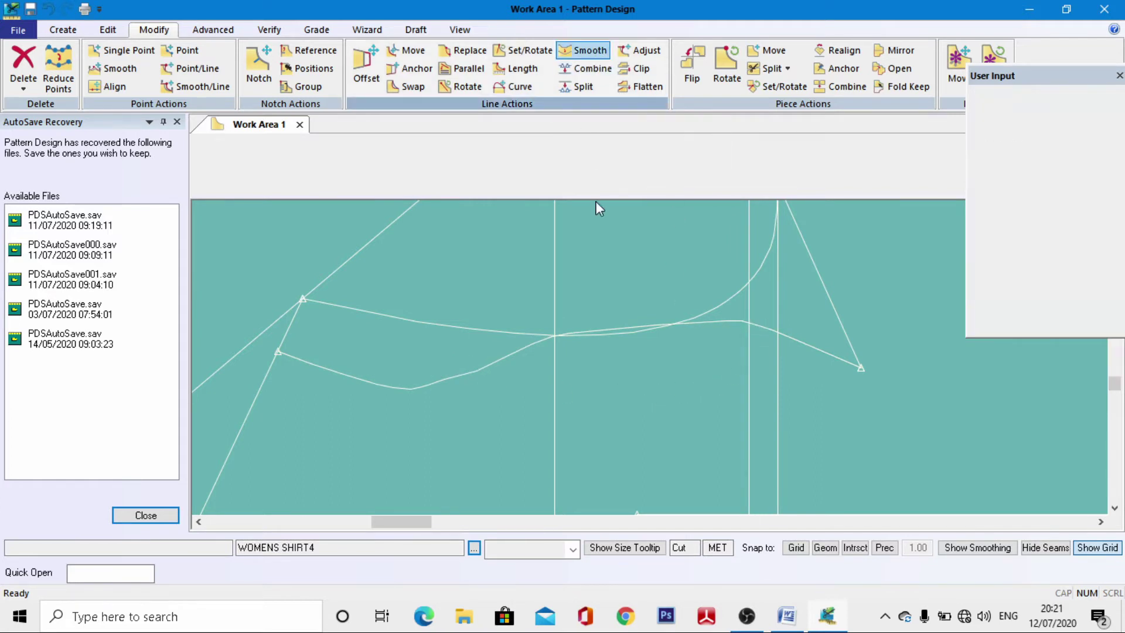
pyautogui.click(503, 366)
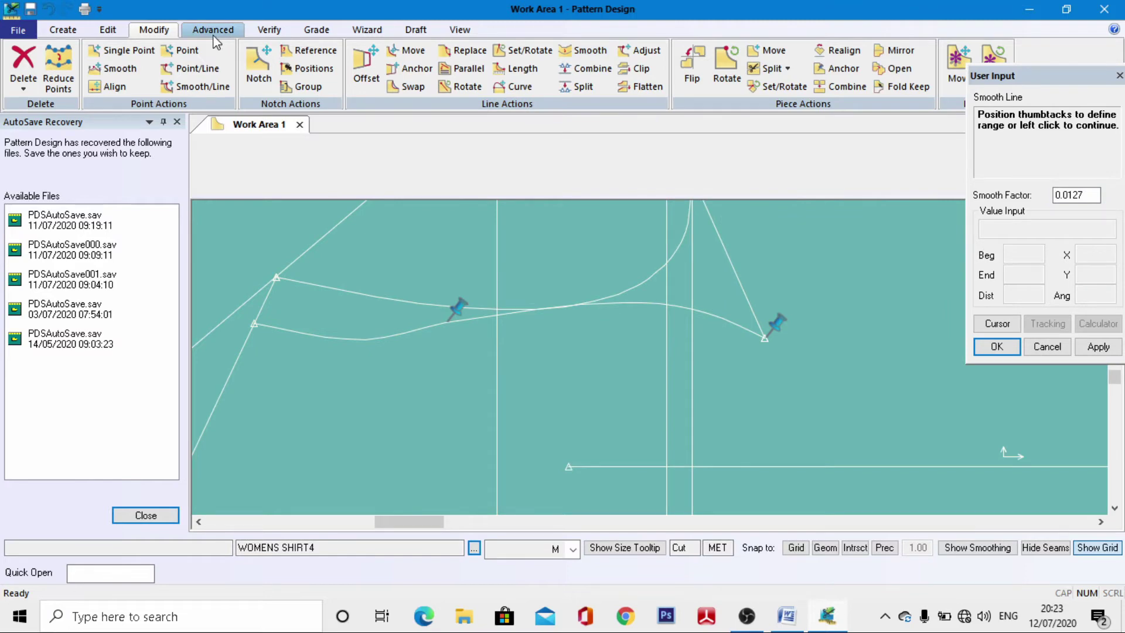
pyautogui.scroll(-1, 163, 44)
pyautogui.scroll(1, 163, 44)
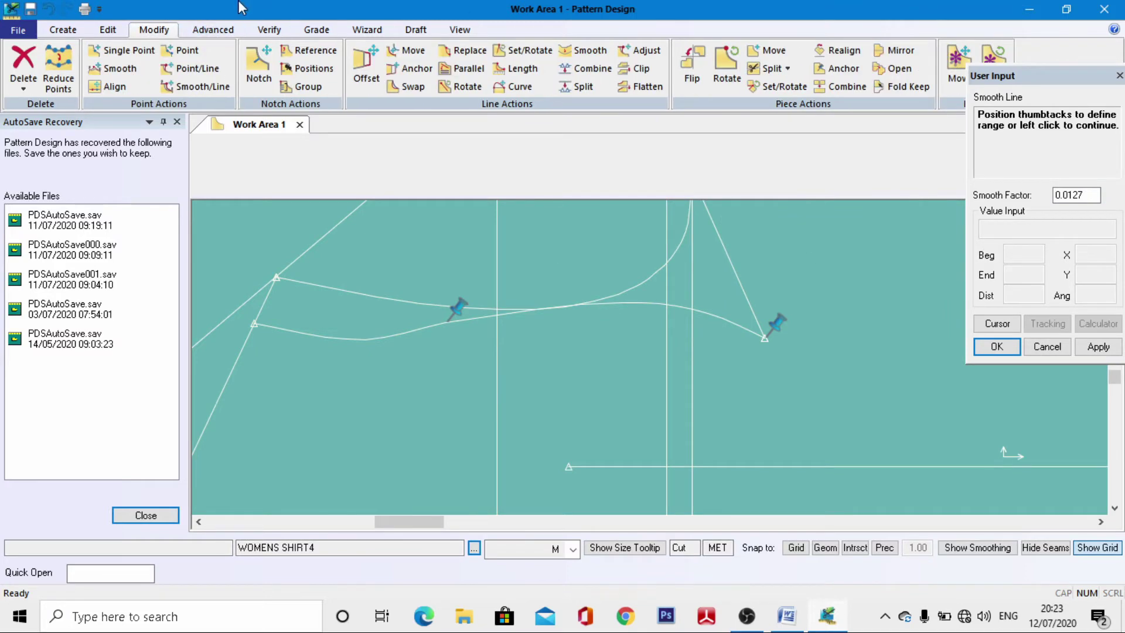
# Step: Measure the line lengths of the front's armhole curve and the new sleeve curve for comparison
pyautogui.click(270, 30)
pyautogui.click(368, 71)
pyautogui.click(392, 294)
pyautogui.rightClick(393, 294)
pyautogui.click(392, 296)
pyautogui.scroll(-3, 389, 311)
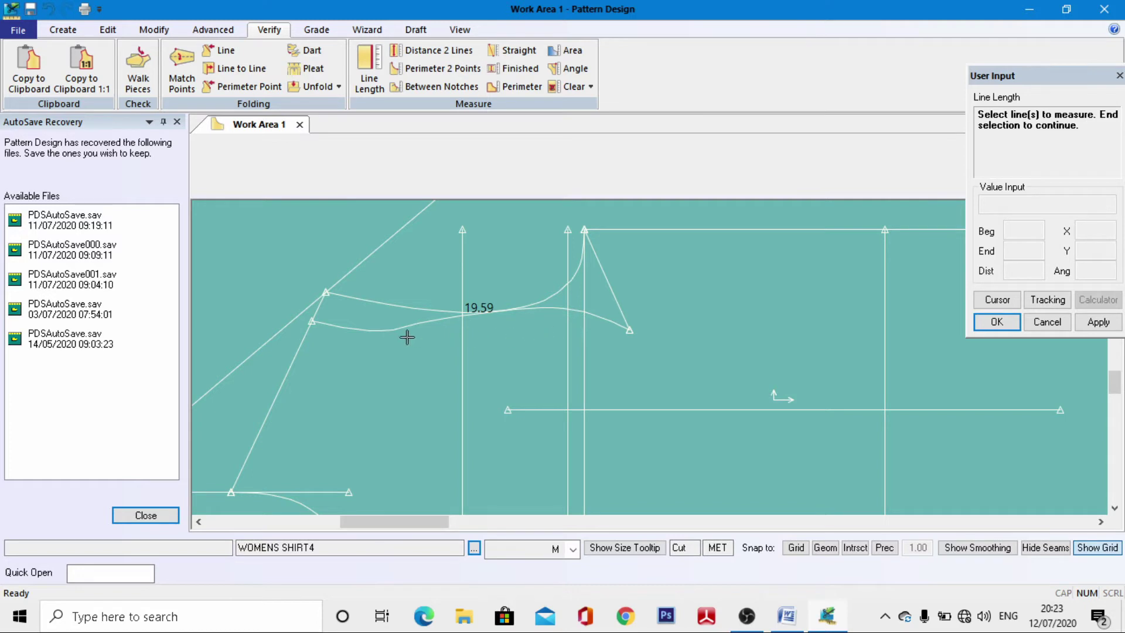
pyautogui.click(373, 332)
pyautogui.scroll(3, 473, 315)
pyautogui.scroll(3, 471, 317)
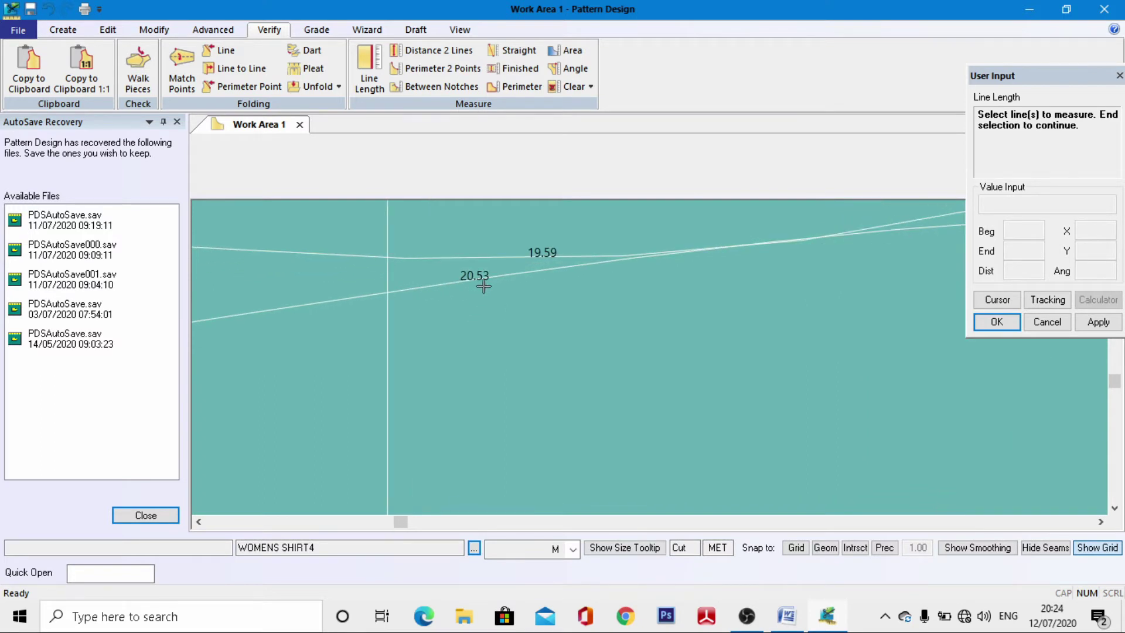
# Step: Move the new curve's underarm end along the curve to a distance of 19.59 from the beginning of the line
pyautogui.click(153, 29)
pyautogui.scroll(-3, 571, 258)
pyautogui.scroll(2, 573, 258)
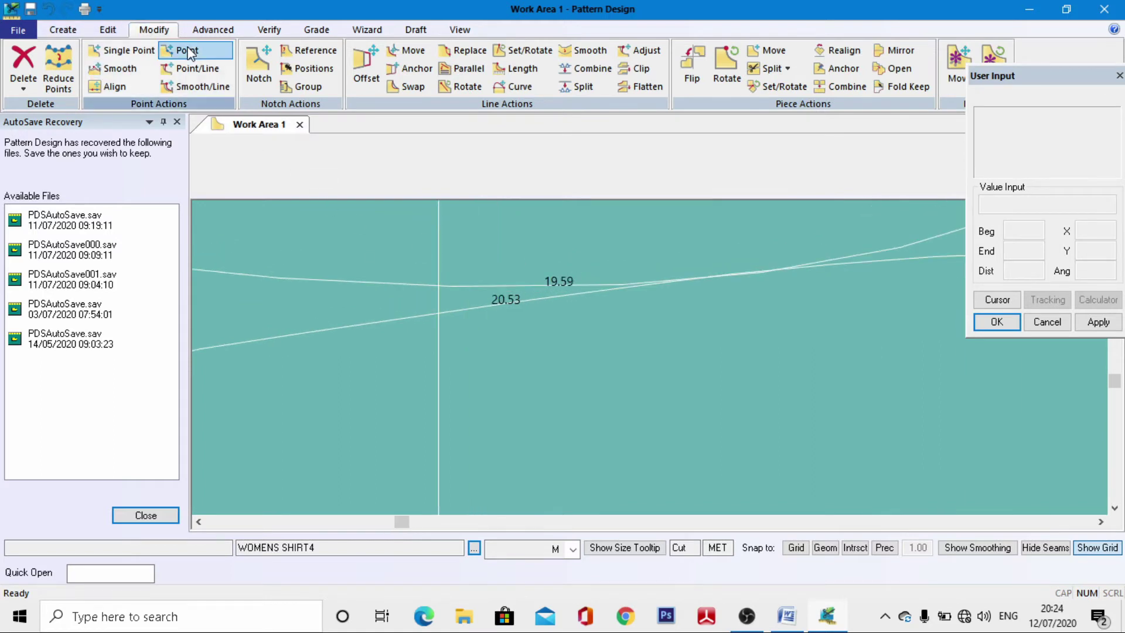
pyautogui.click(194, 68)
pyautogui.scroll(-3, 223, 195)
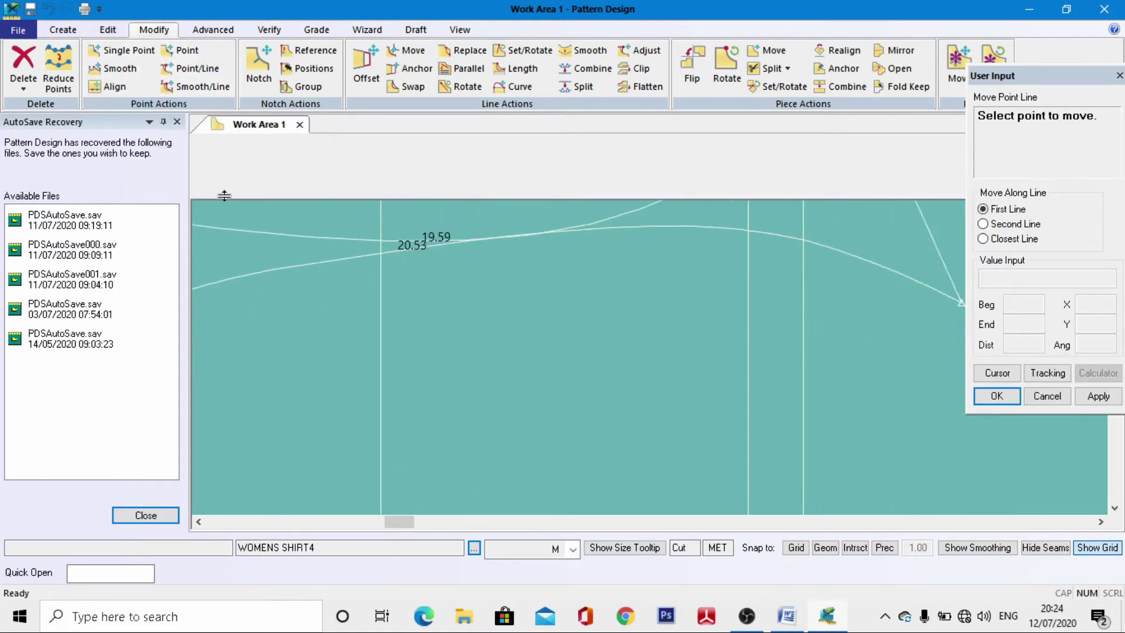
pyautogui.click(815, 279)
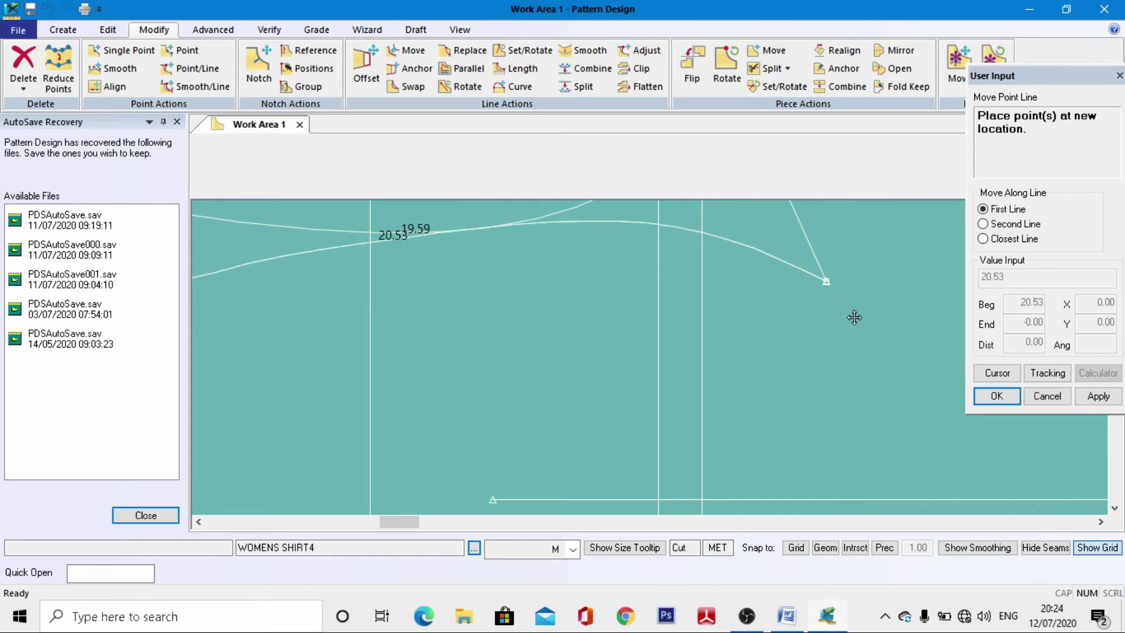
pyautogui.click(999, 377)
pyautogui.scroll(-4, 930, 347)
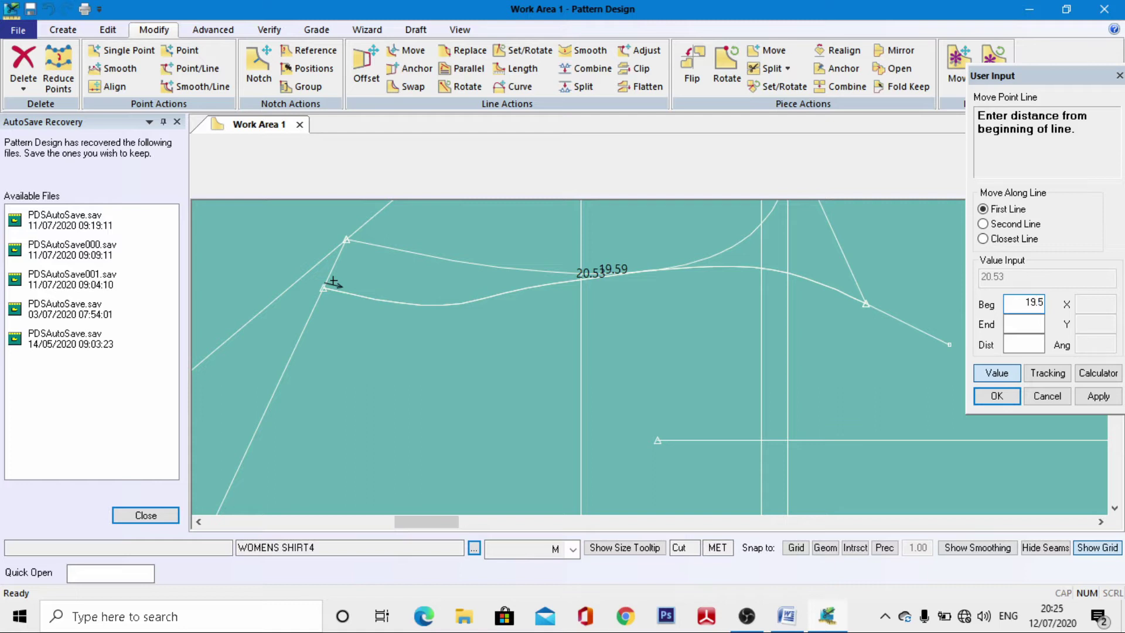
pyautogui.press('Return')
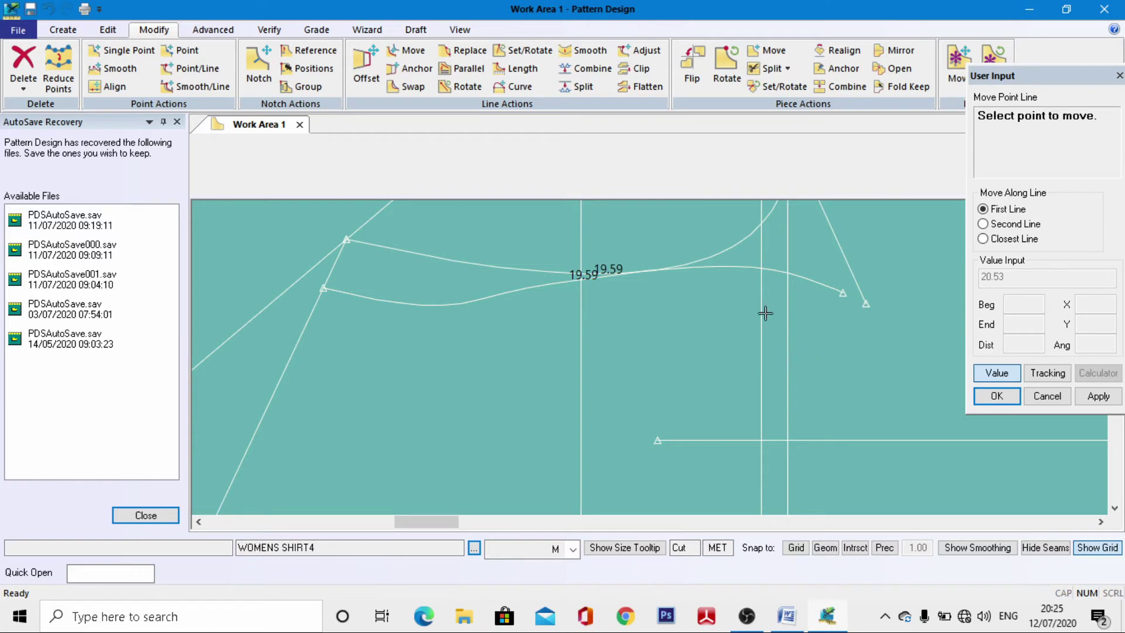
pyautogui.press('Escape')
# Step: Move the free end of the short underarm line onto the underarm end of the shortened curve
pyautogui.scroll(-3, 273, 388)
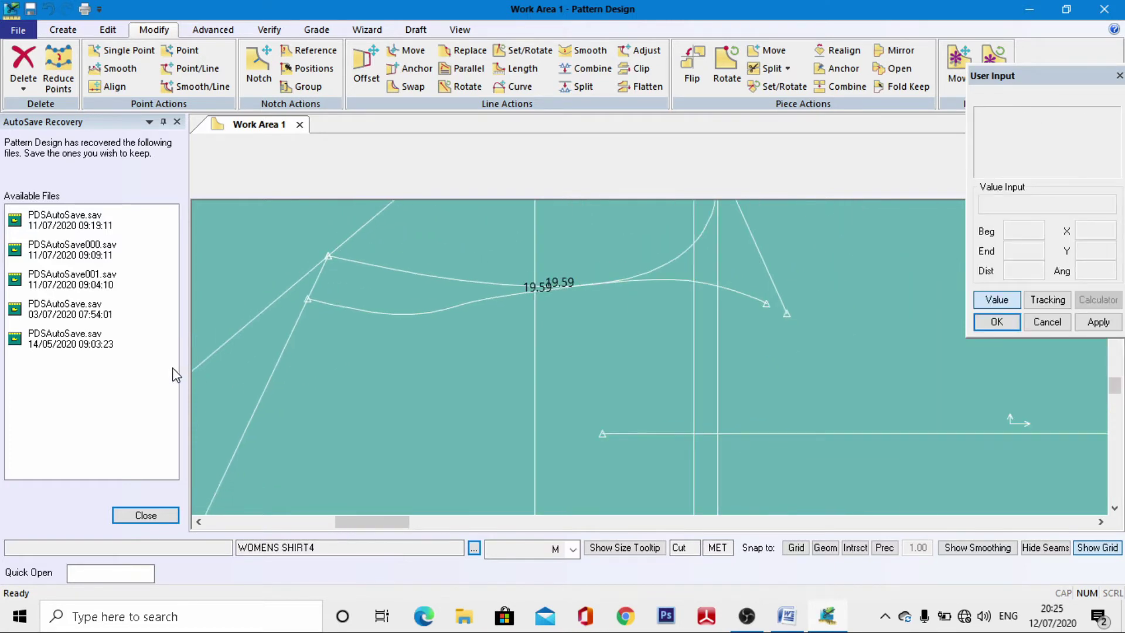
pyautogui.scroll(2, 686, 235)
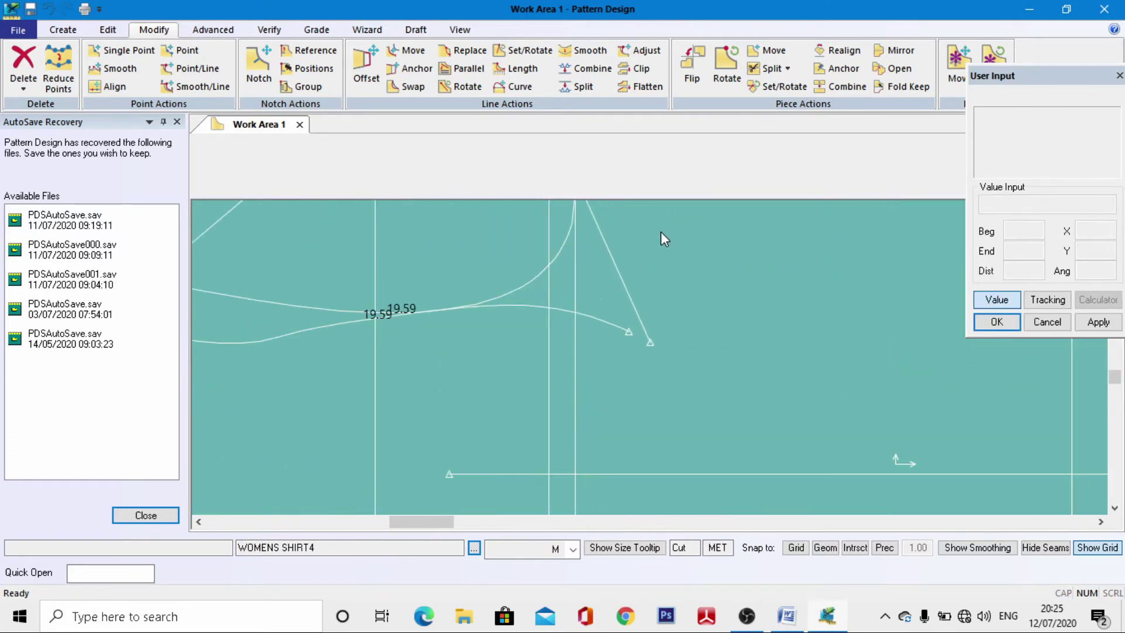
pyautogui.click(122, 50)
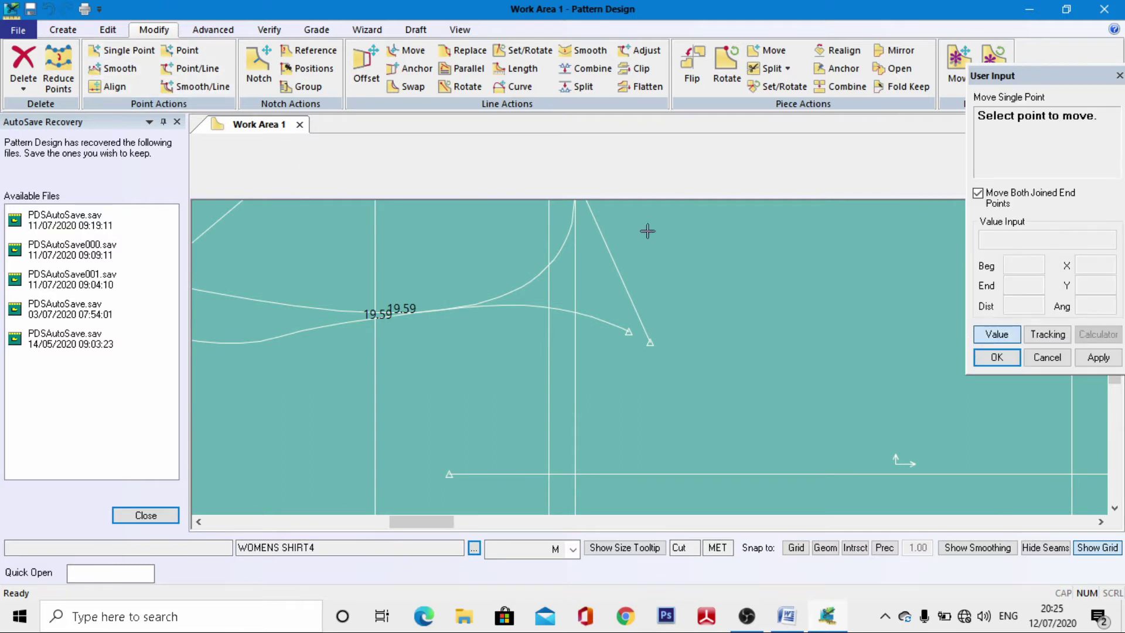
pyautogui.click(649, 347)
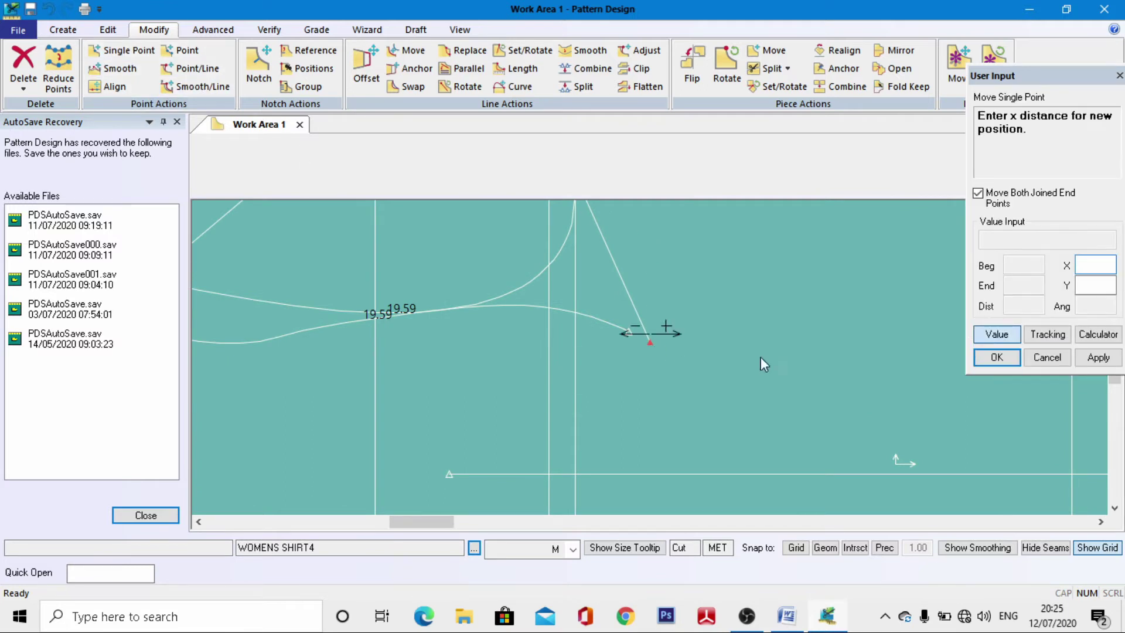
pyautogui.click(996, 334)
pyautogui.scroll(3, 619, 326)
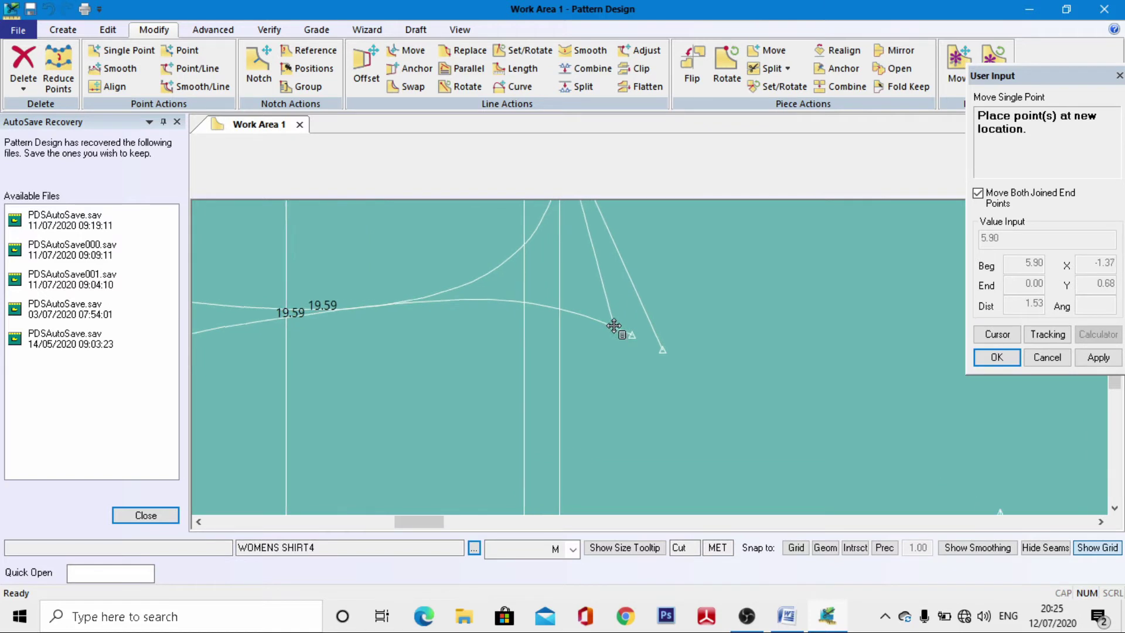
pyautogui.scroll(-4, 519, 437)
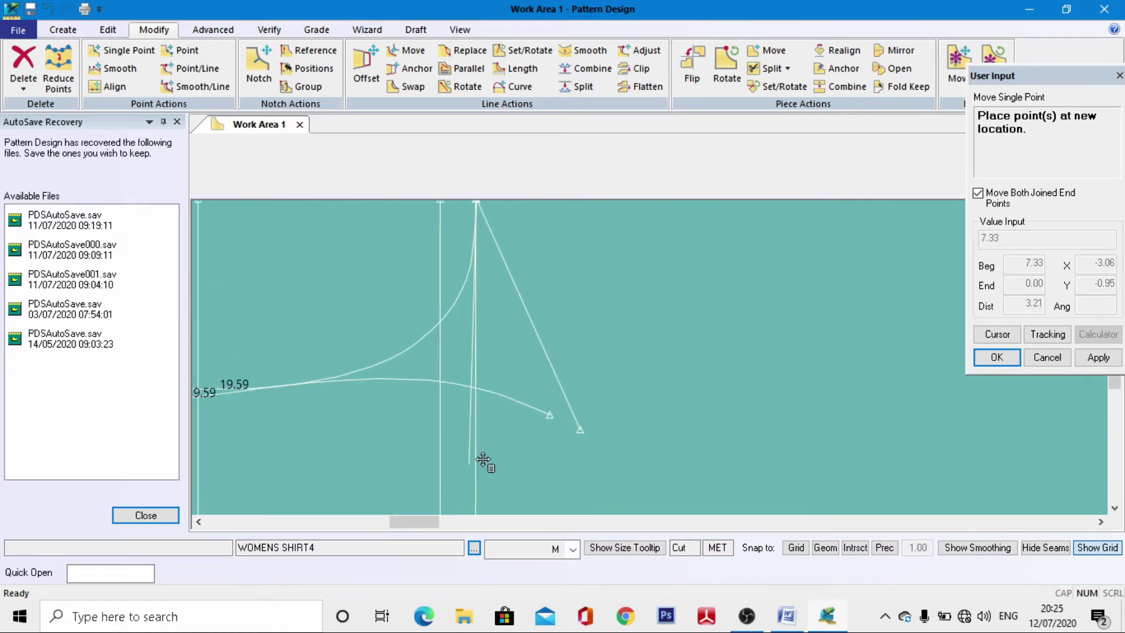
pyautogui.click(542, 420)
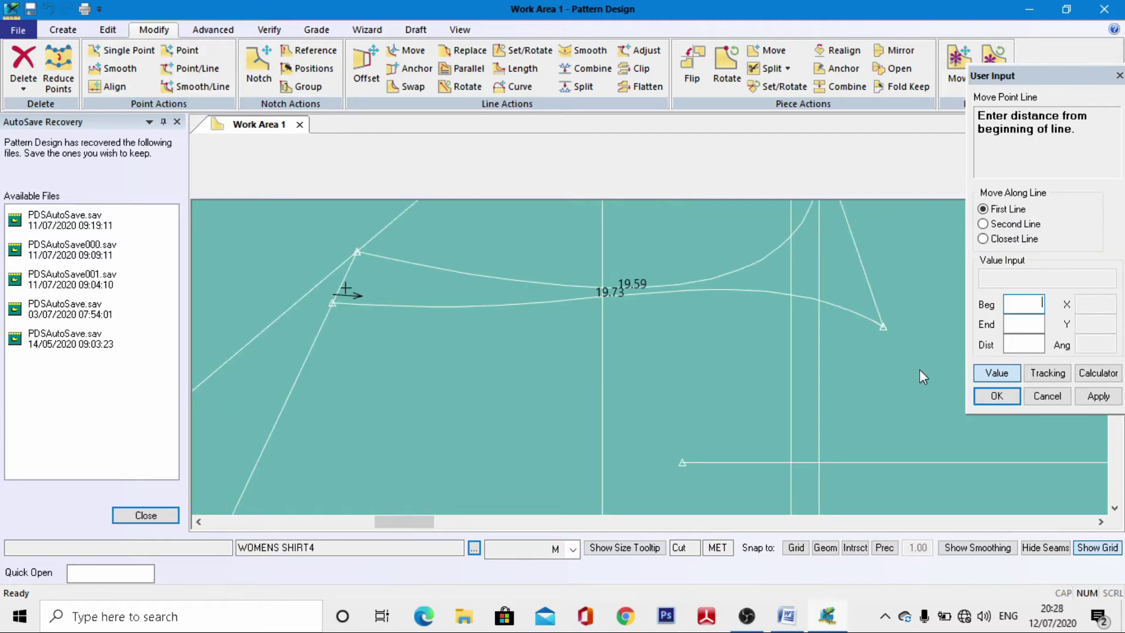
# Step: Set the reshaped curve's underarm end to a distance of 19.59 from the line's beginning
pyautogui.write('19.59')
pyautogui.press('Return')
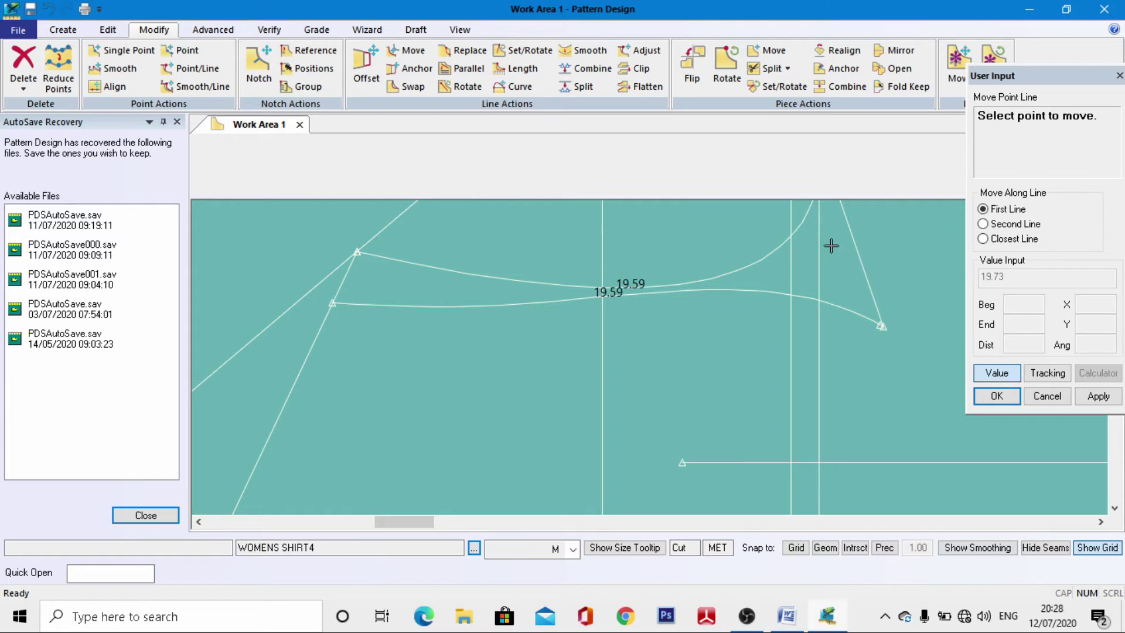
pyautogui.click(864, 293)
pyautogui.scroll(-2, 733, 322)
pyautogui.scroll(4, 738, 346)
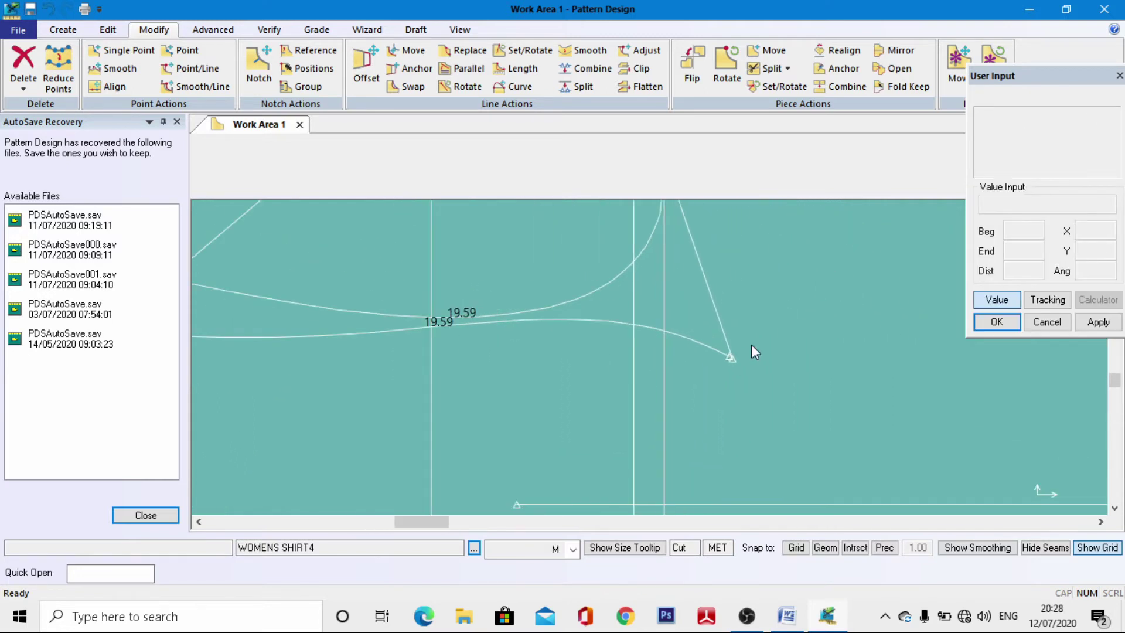
# Step: Move the free end point of the short underarm line onto the underarm end of the sleeve curve
pyautogui.click(122, 50)
pyautogui.click(724, 359)
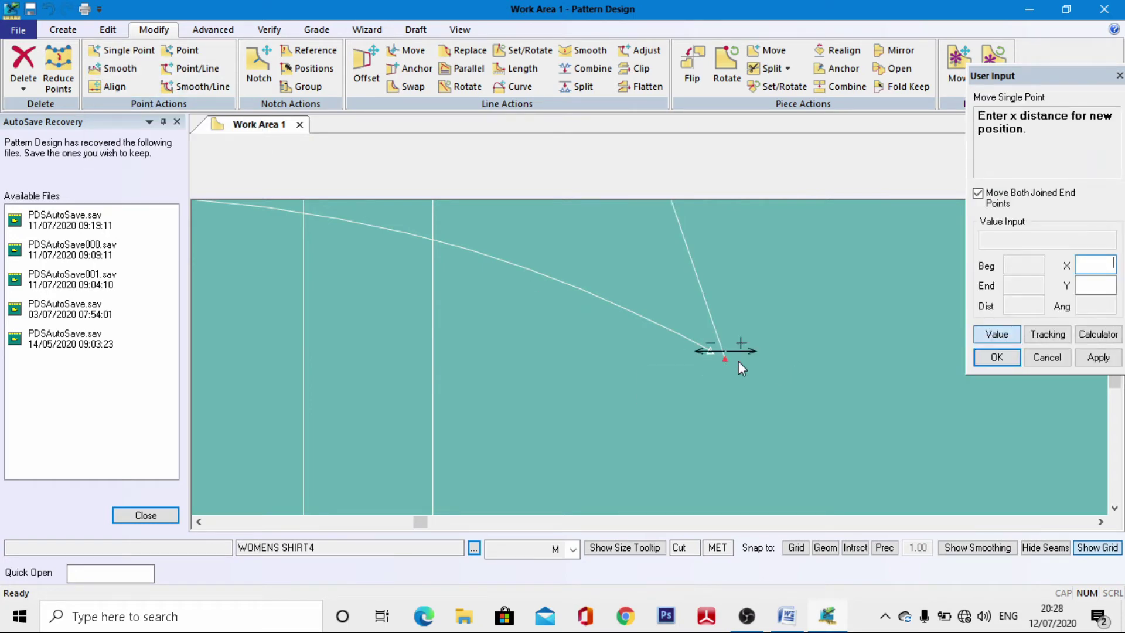
pyautogui.click(977, 334)
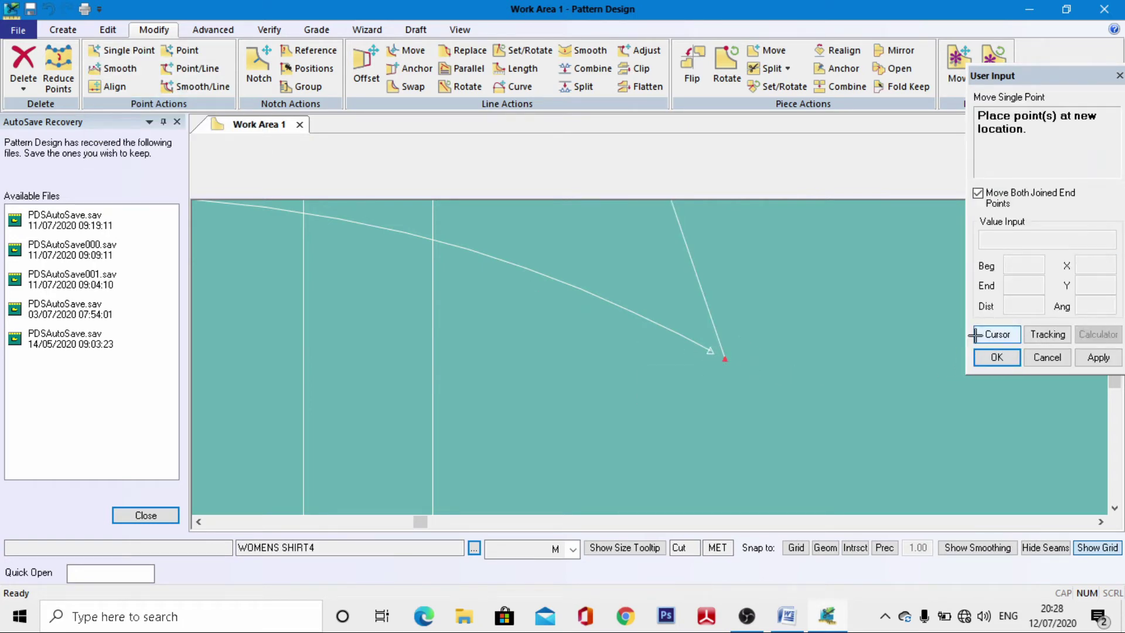
pyautogui.click(708, 363)
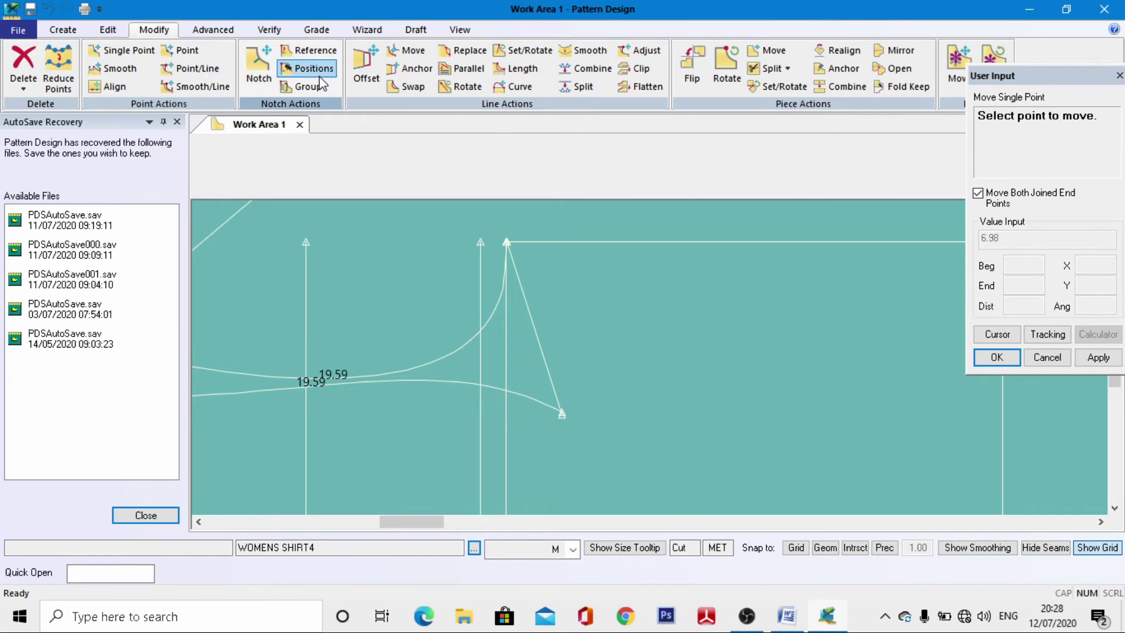
# Step: Set the end of the short underarm line to a distance of 7 from the line's beginning
pyautogui.click(198, 75)
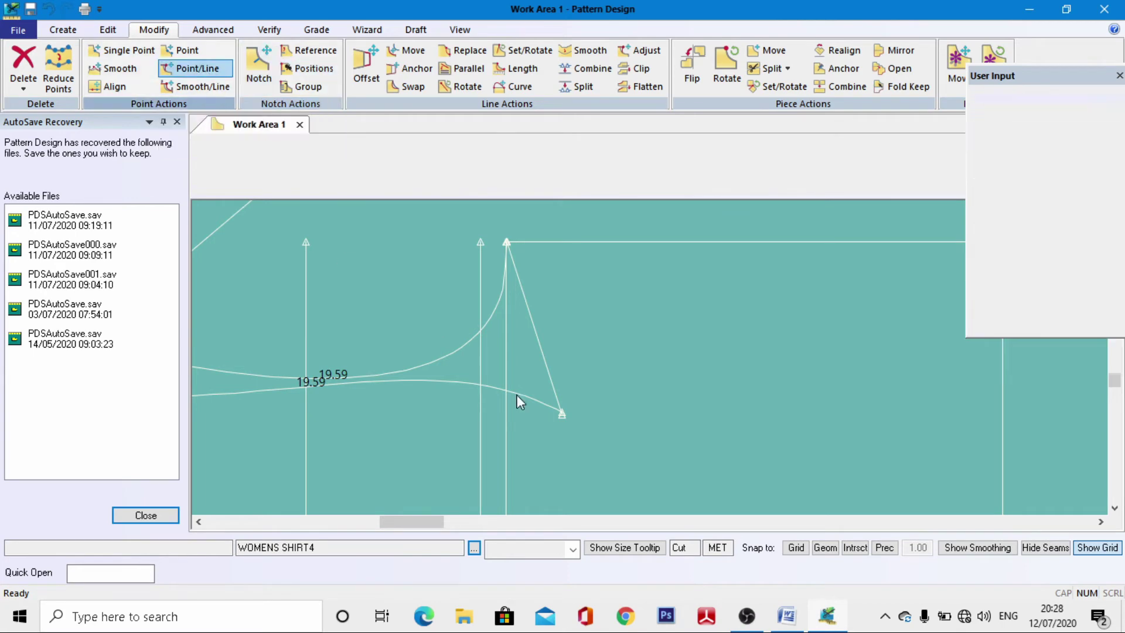
pyautogui.click(560, 410)
pyautogui.click(997, 373)
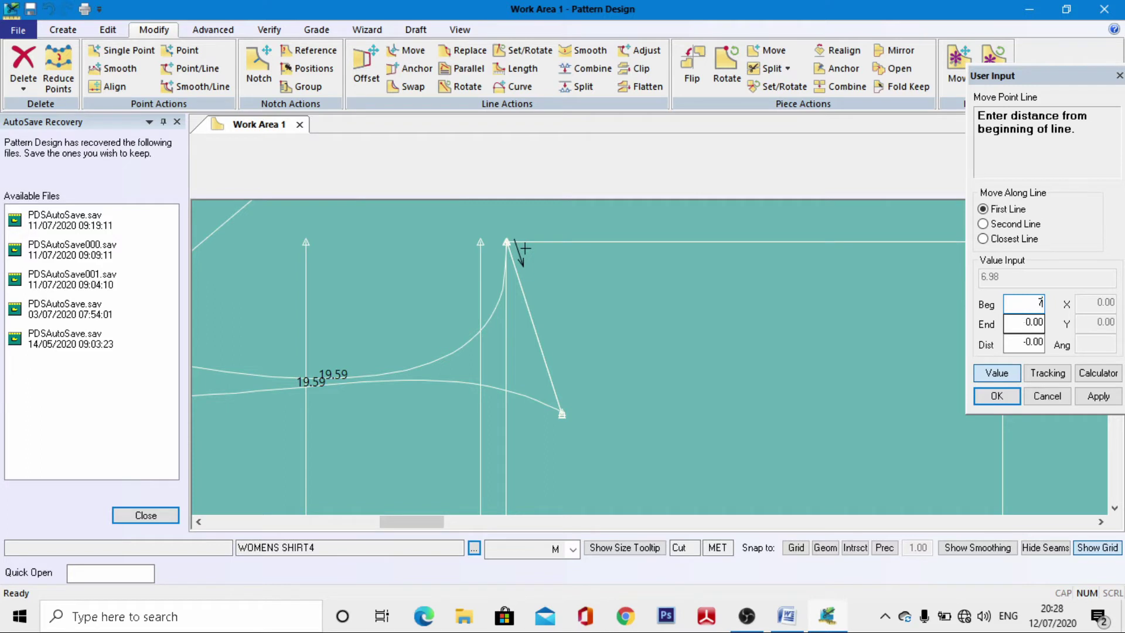
pyautogui.press('Return')
pyautogui.rightClick(570, 379)
pyautogui.click(571, 380)
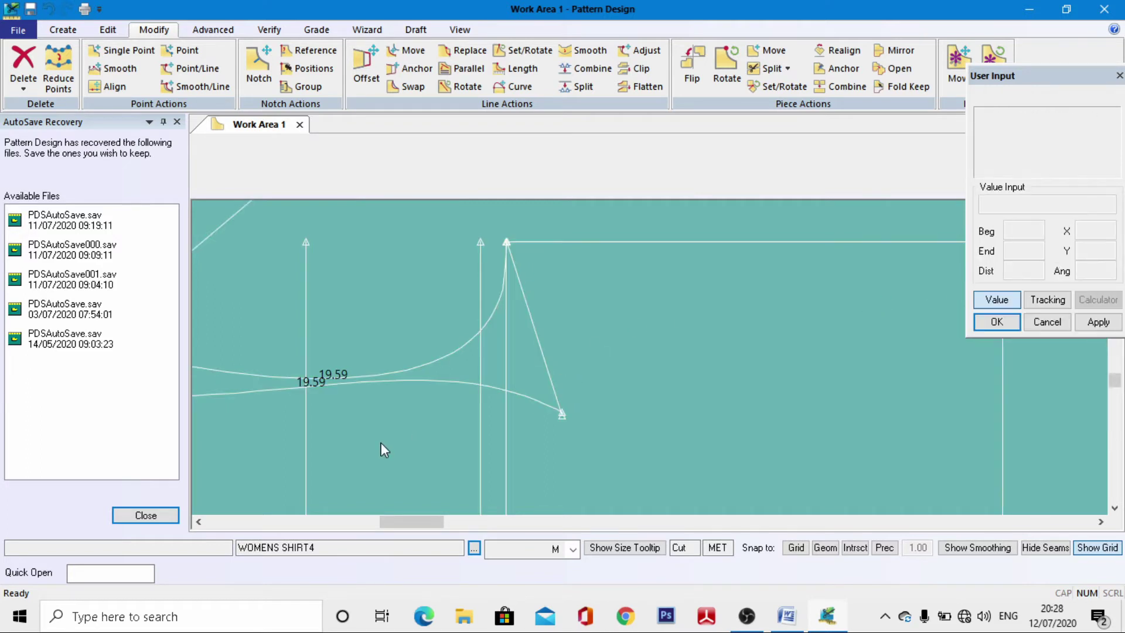
# Step: Start a half perpendicular line at the outer end of the long sloping sleeve line
pyautogui.scroll(-3, 402, 426)
pyautogui.scroll(-3, 251, 400)
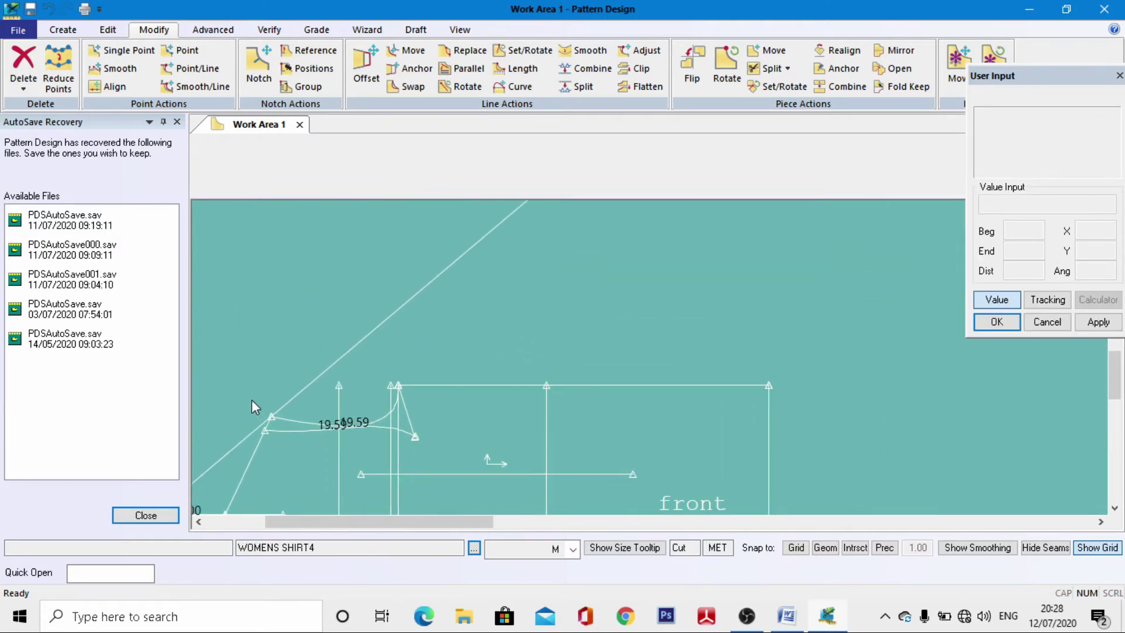
pyautogui.scroll(1, 370, 402)
pyautogui.scroll(-1, 543, 349)
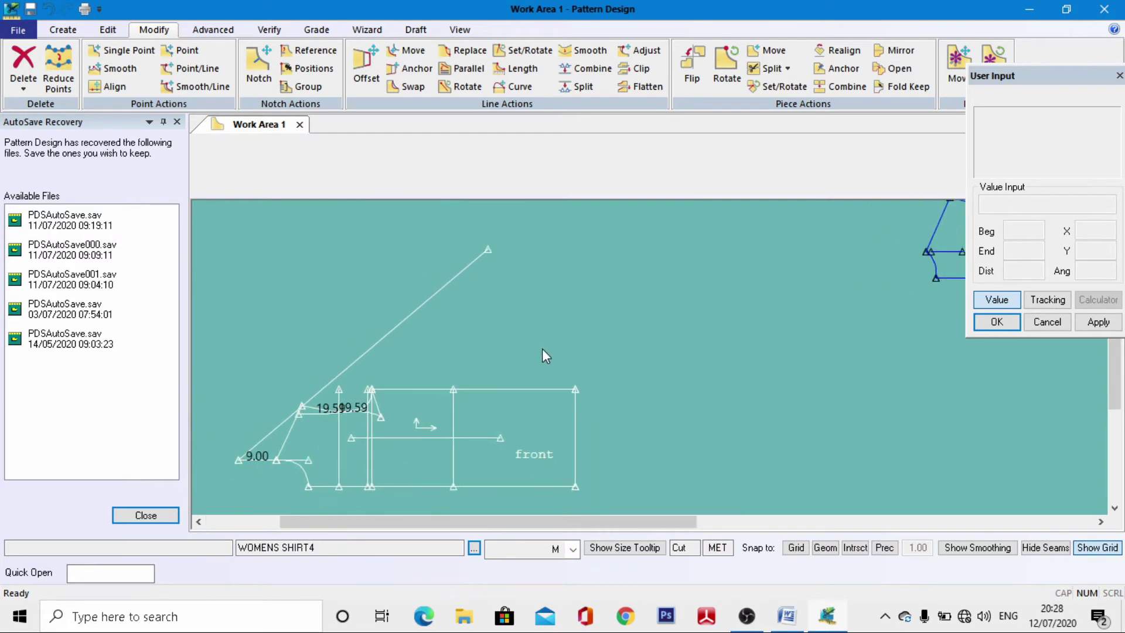
pyautogui.scroll(1, 546, 304)
pyautogui.click(63, 29)
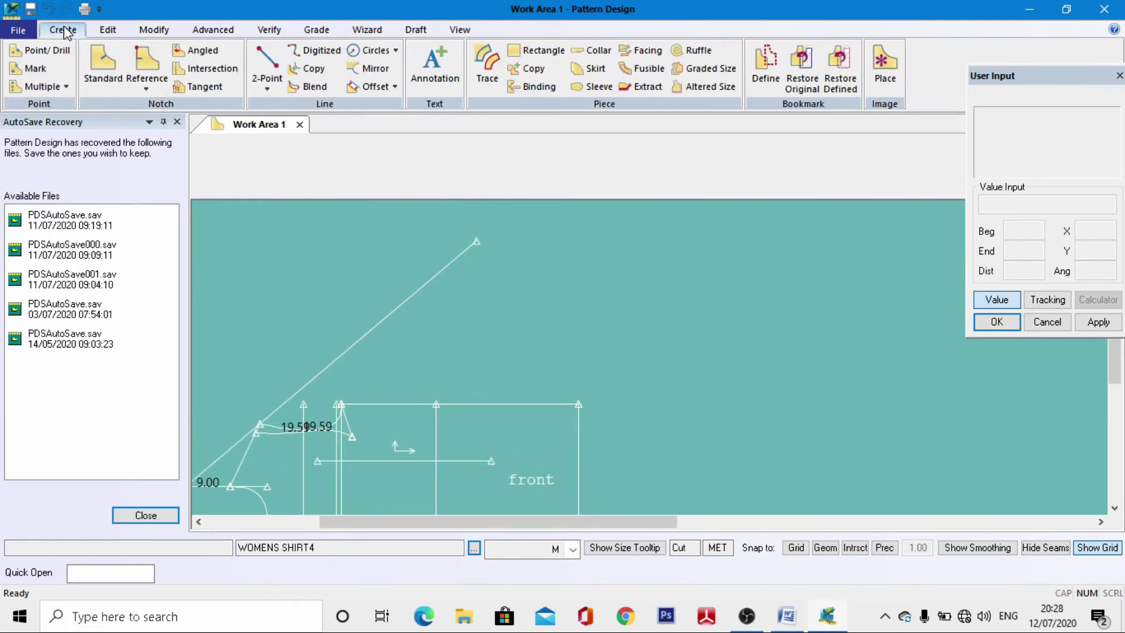
pyautogui.click(267, 82)
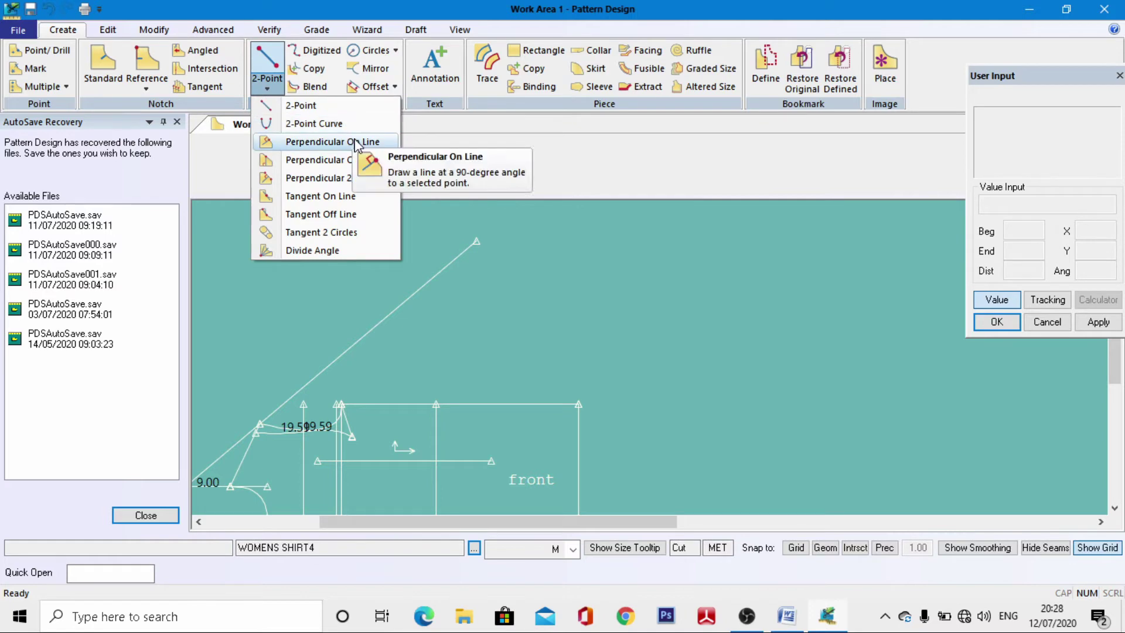
pyautogui.click(328, 138)
pyautogui.click(468, 248)
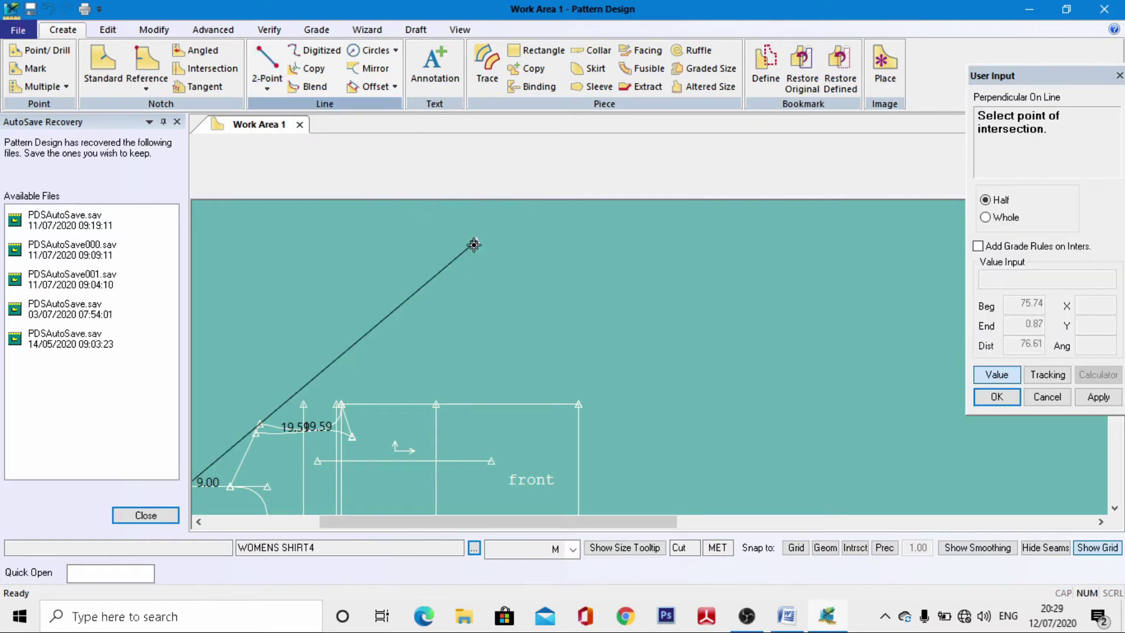
pyautogui.click(480, 242)
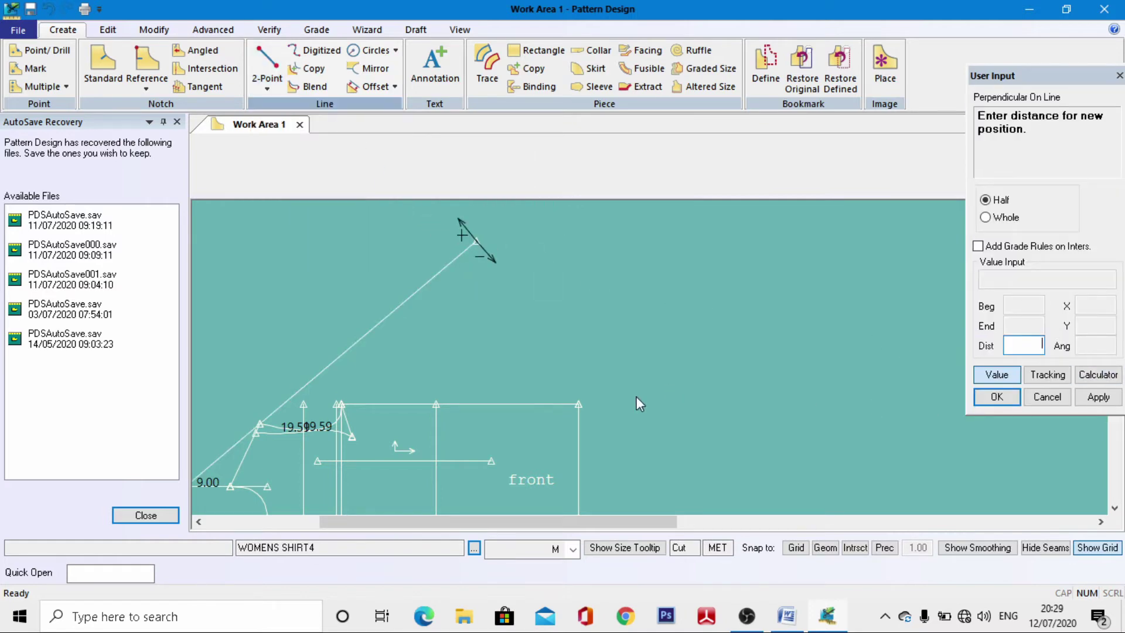
# Step: Look up the wrist width in the Word measurements document and draw the perpendicular wrist line at a distance of -10.75
pyautogui.click(787, 615)
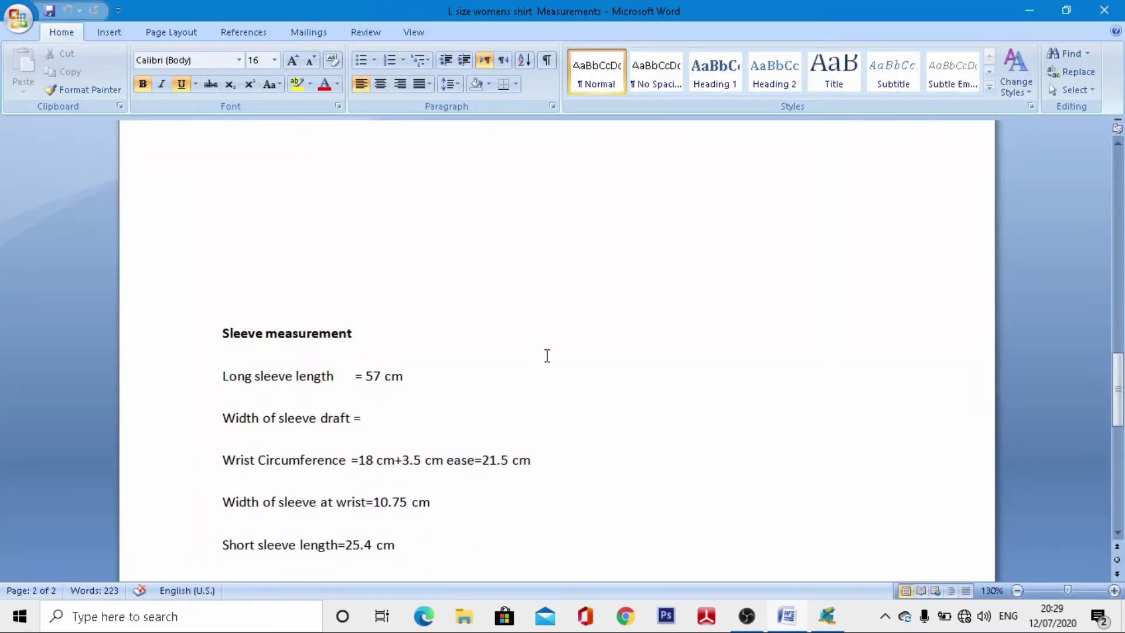
pyautogui.scroll(2, 504, 363)
pyautogui.scroll(-7, 477, 356)
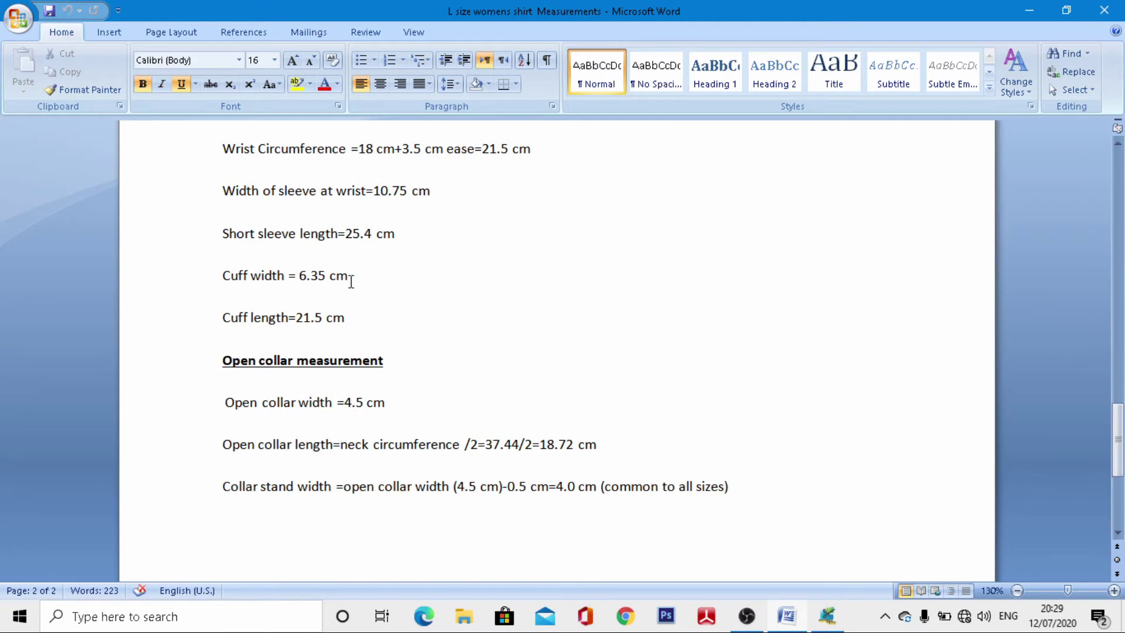
pyautogui.scroll(1, 366, 303)
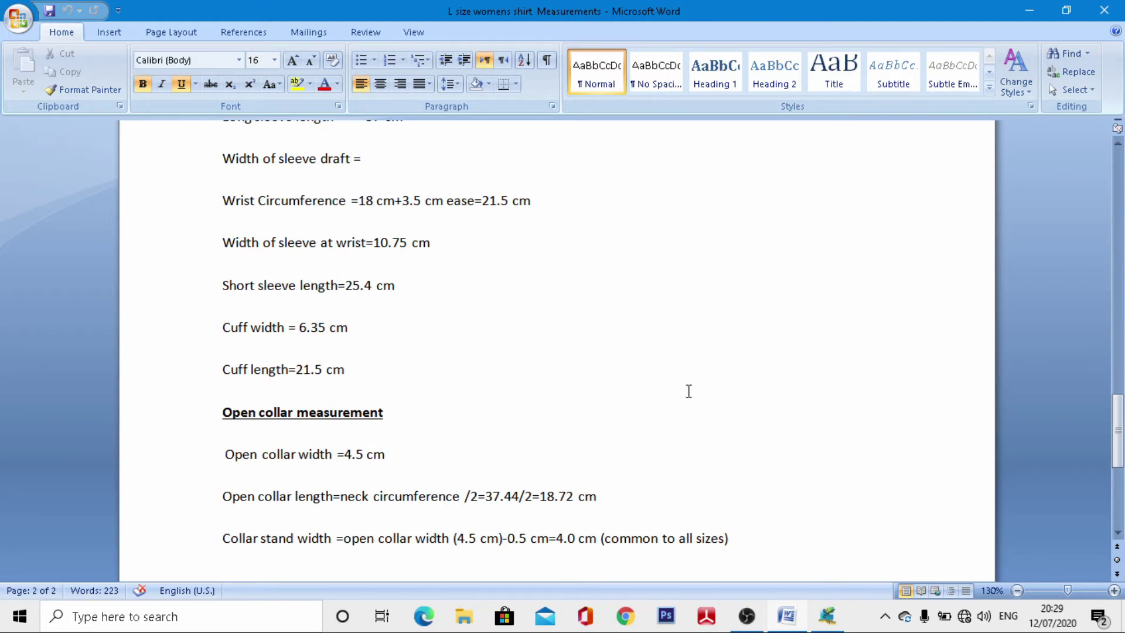
pyautogui.click(832, 612)
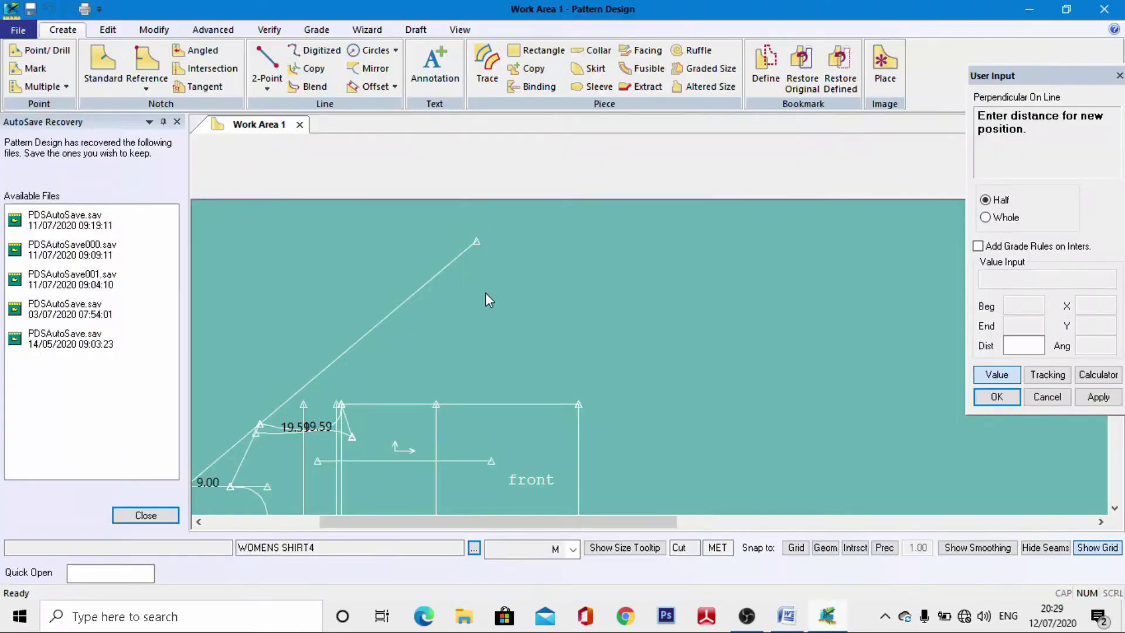
pyautogui.click(1024, 346)
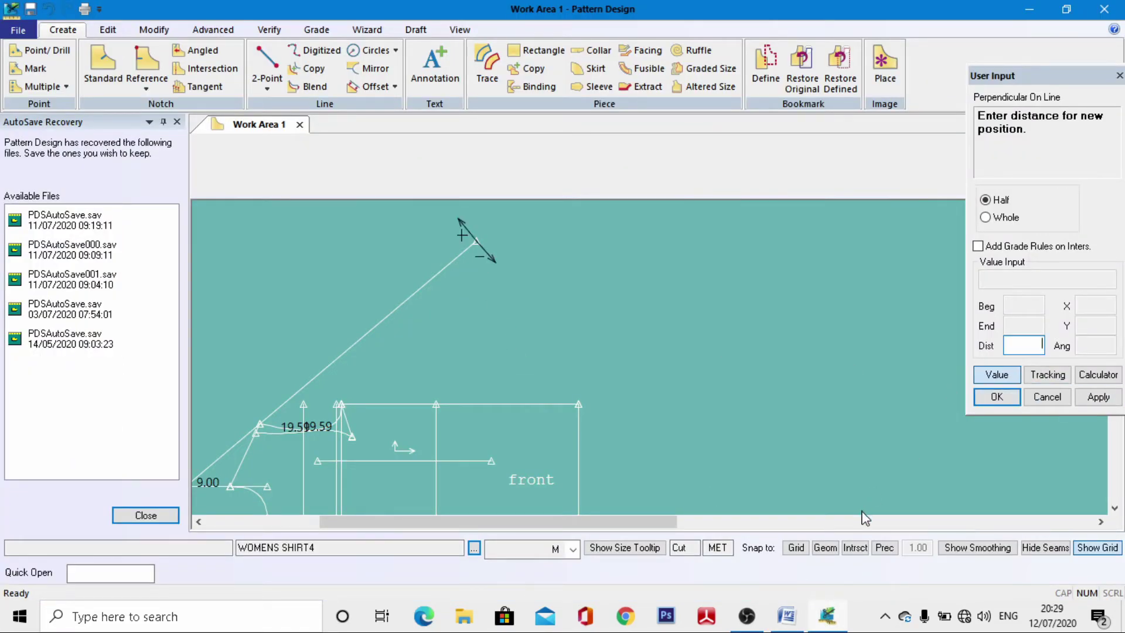
pyautogui.click(788, 618)
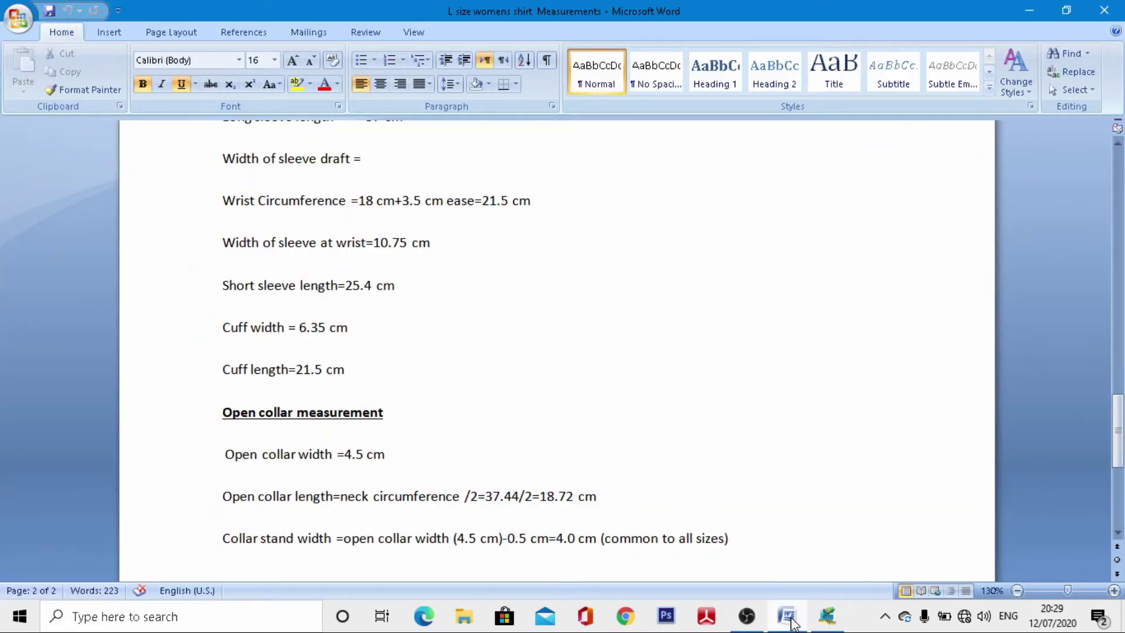
pyautogui.click(790, 620)
pyautogui.click(1030, 353)
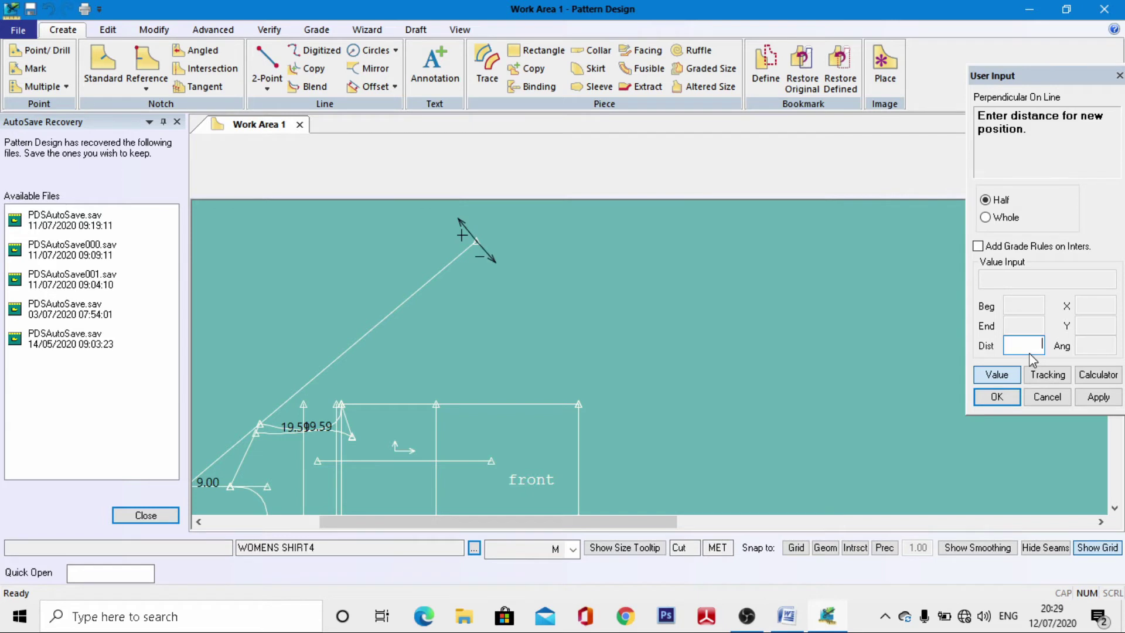
pyautogui.write('-1')
pyautogui.press('Return')
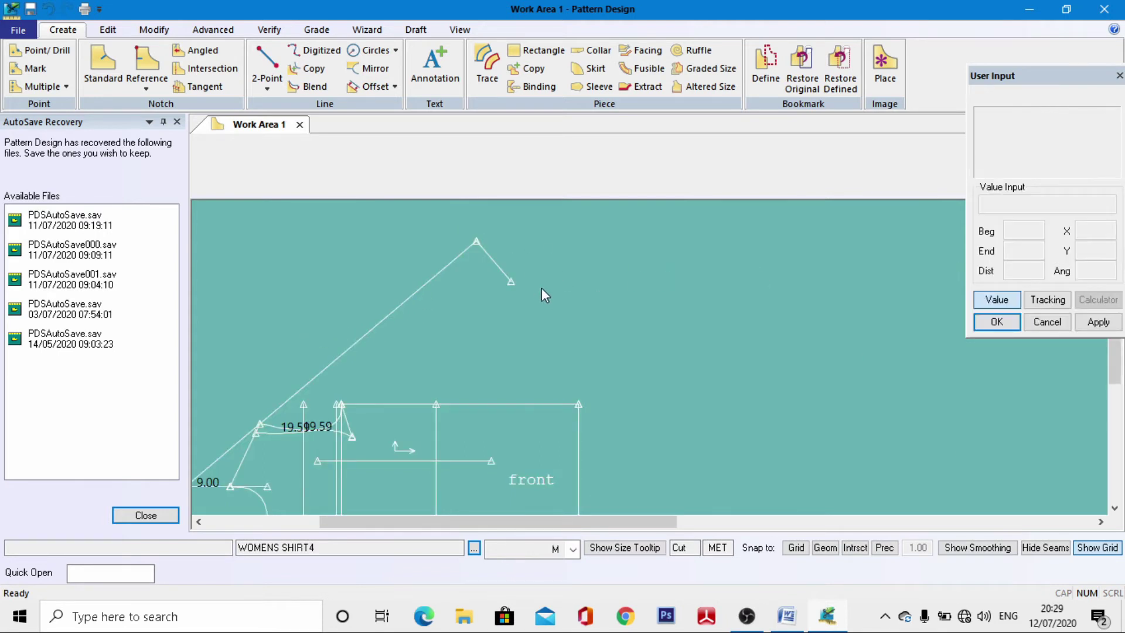
# Step: Draw a straight 2-point line from the wrist line's free end to the underarm end of the sleeve curve
pyautogui.scroll(-2, 543, 293)
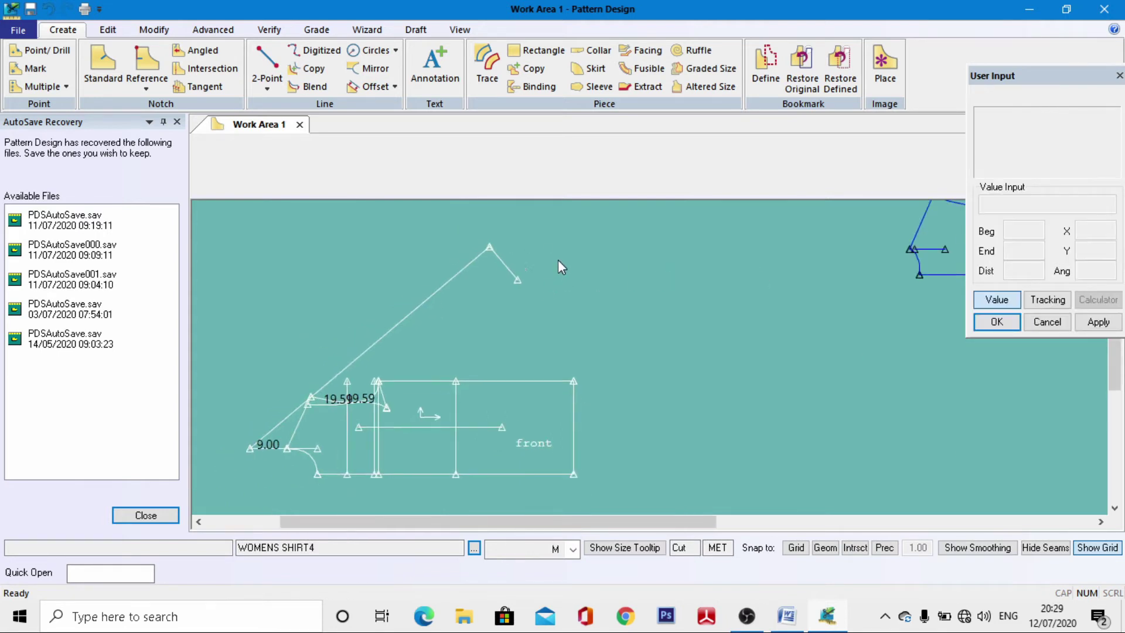
pyautogui.click(268, 69)
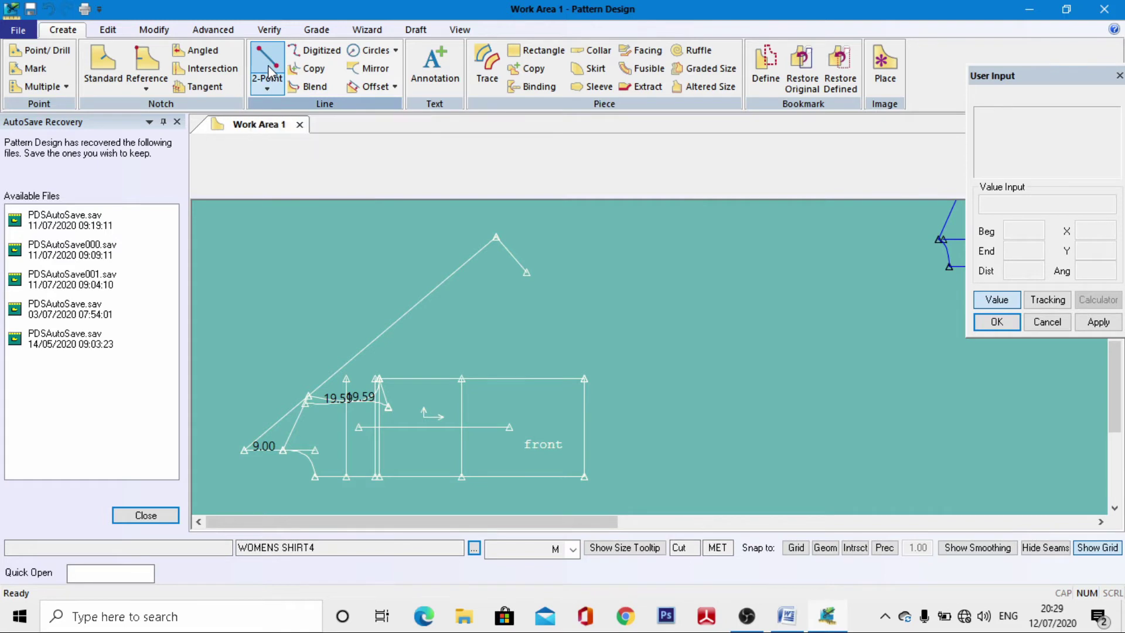
pyautogui.click(527, 280)
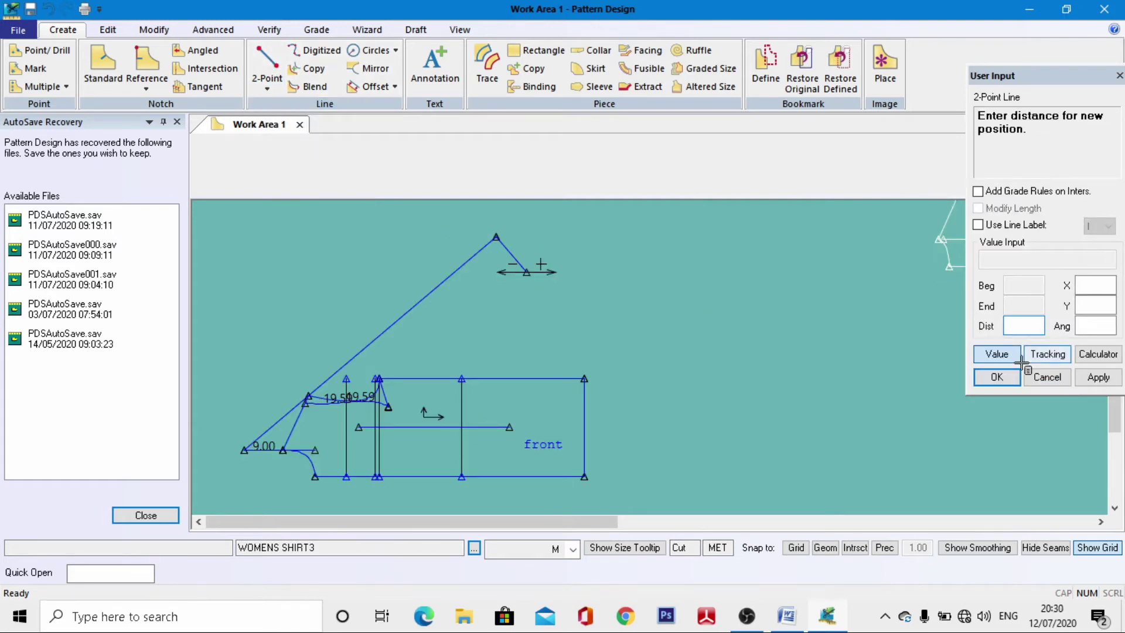
pyautogui.click(998, 355)
pyautogui.scroll(5, 384, 407)
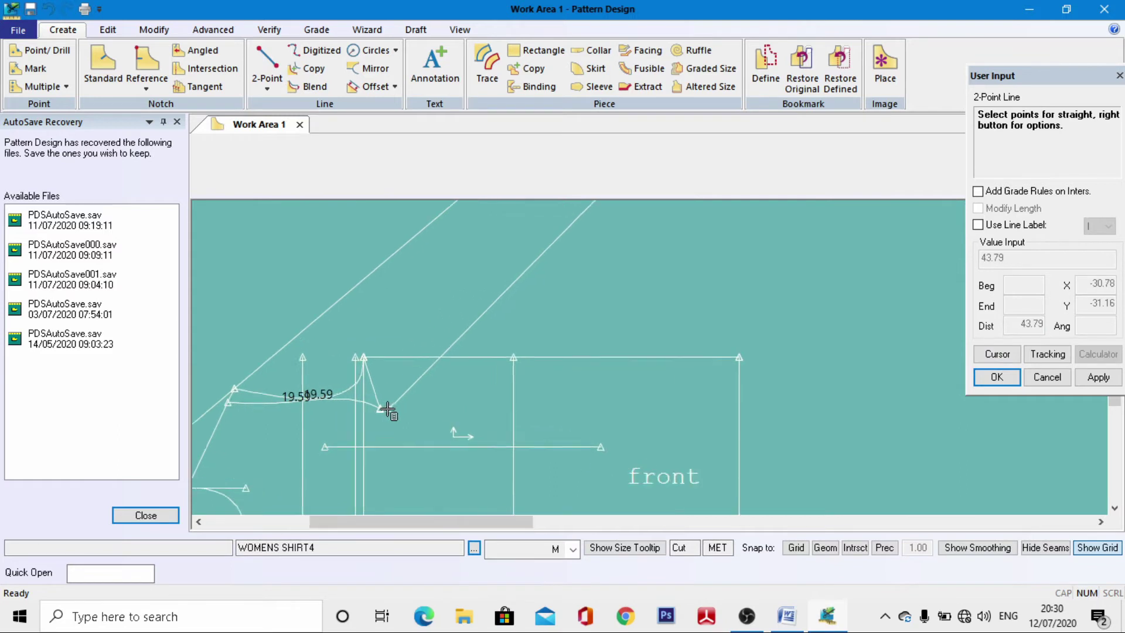
pyautogui.click(376, 407)
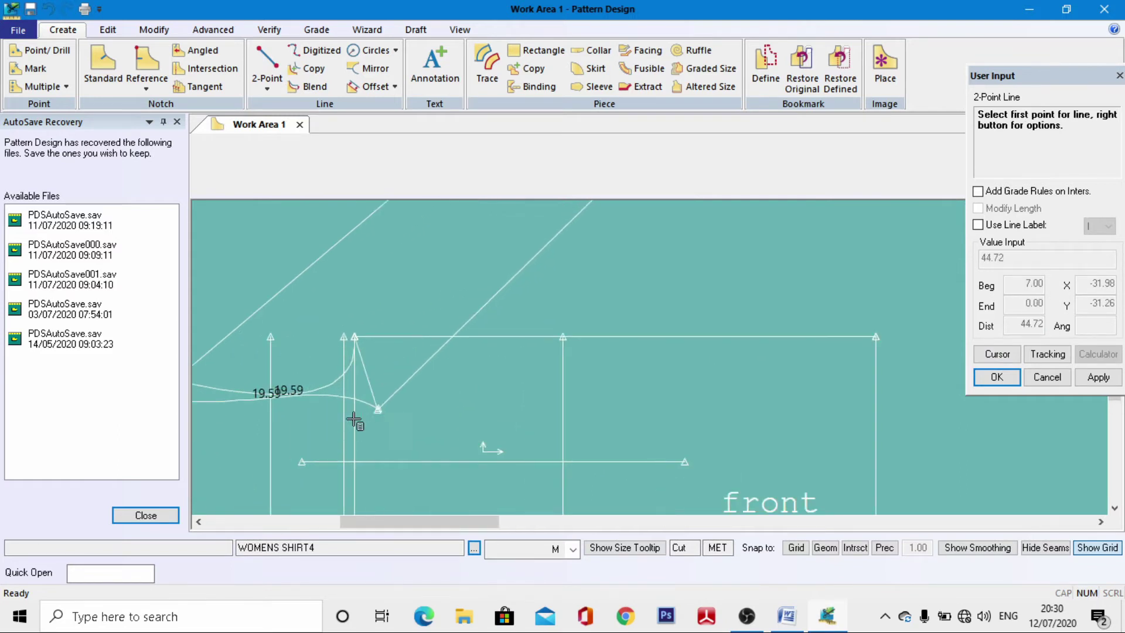
pyautogui.scroll(-4, 366, 417)
pyautogui.rightClick(344, 245)
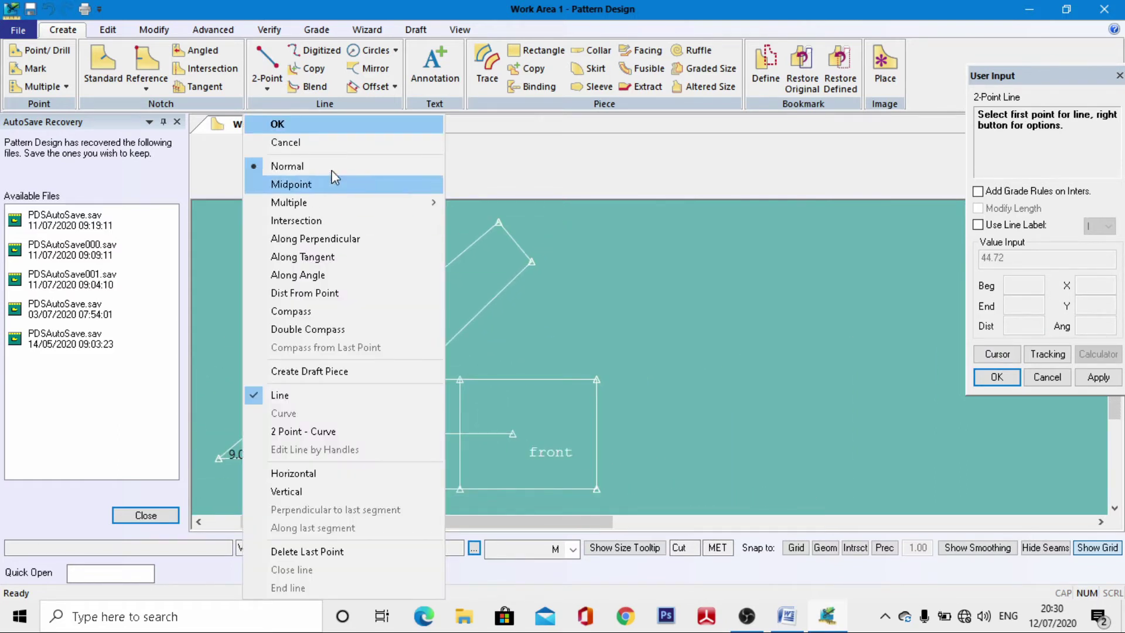
pyautogui.click(307, 122)
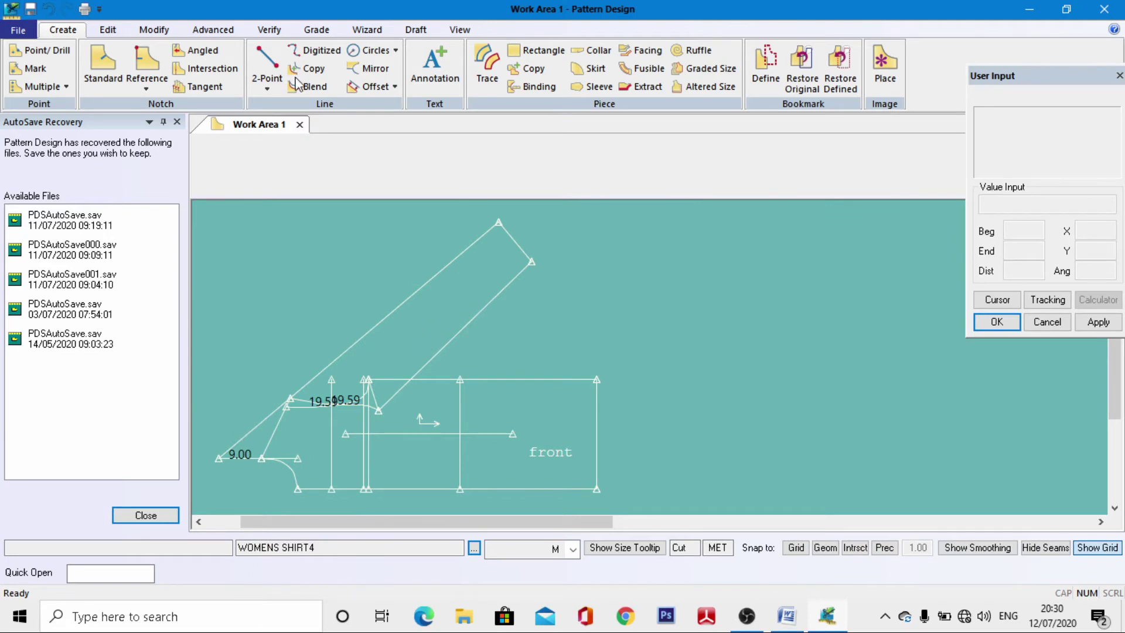
# Step: Look up the cuff width in the Word measurements document
pyautogui.scroll(3, 300, 488)
pyautogui.scroll(-2, 336, 389)
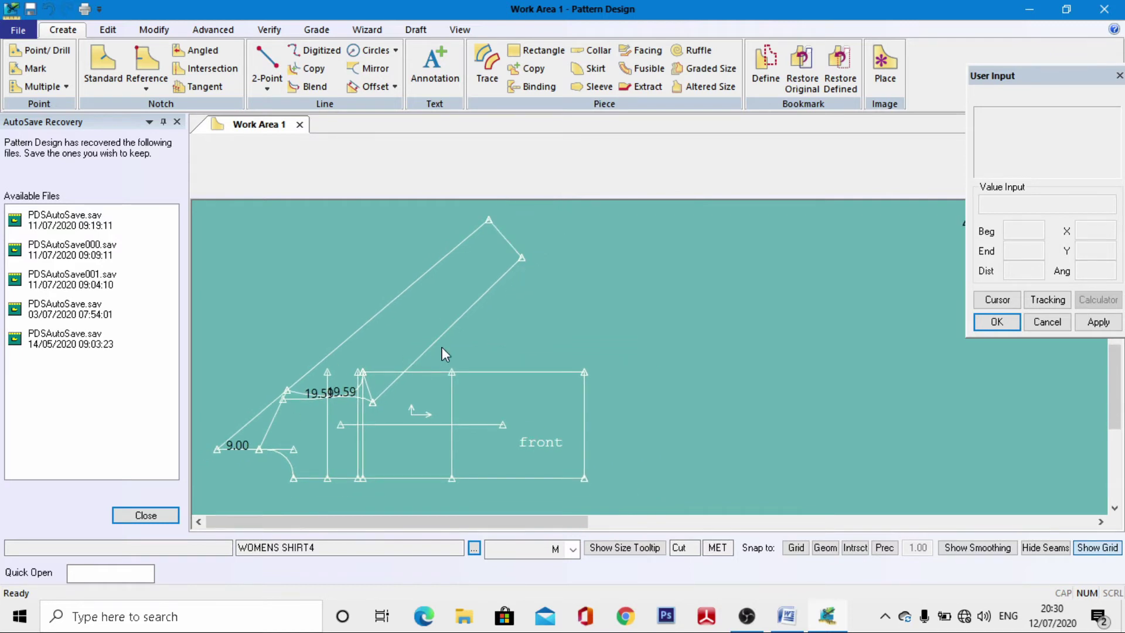
pyautogui.scroll(-3, 442, 346)
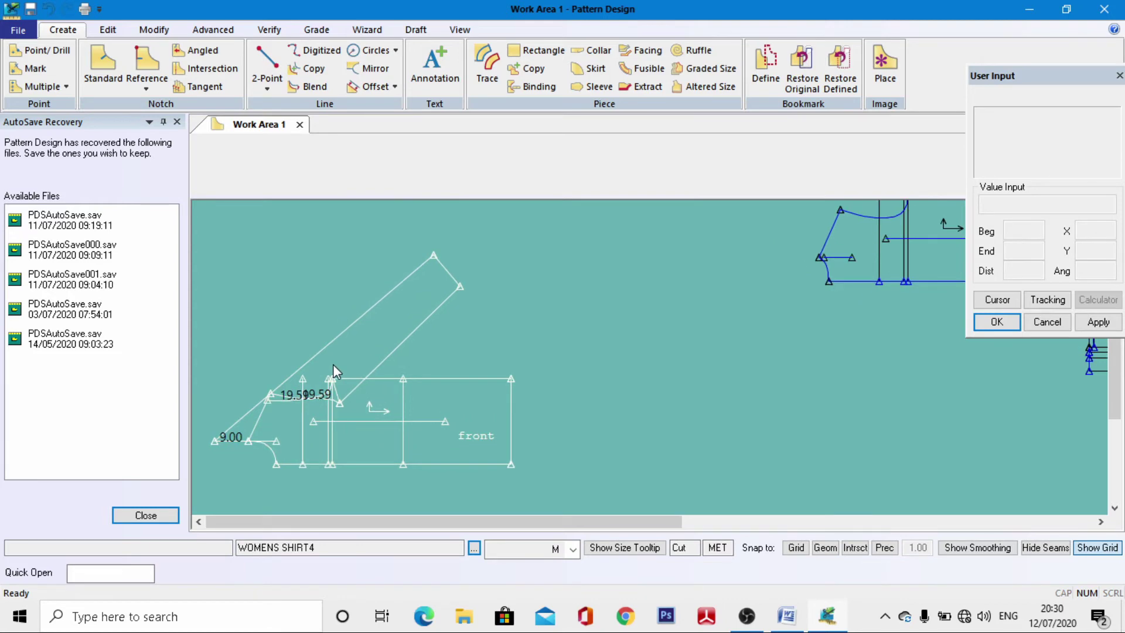
pyautogui.scroll(2, 355, 361)
pyautogui.scroll(-3, 355, 358)
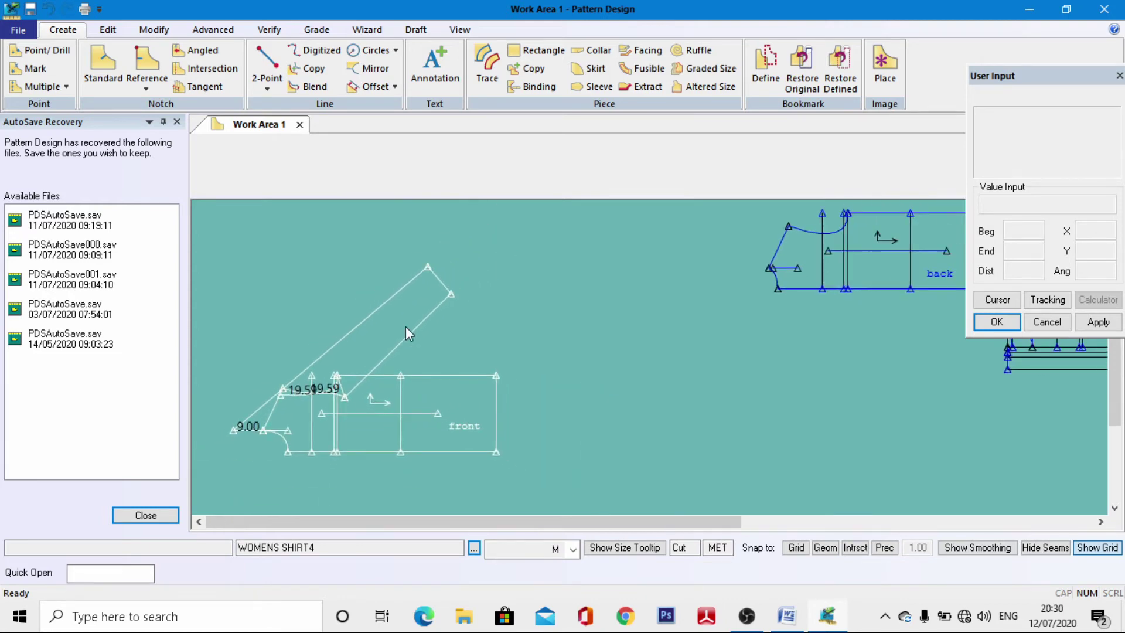
pyautogui.scroll(4, 434, 284)
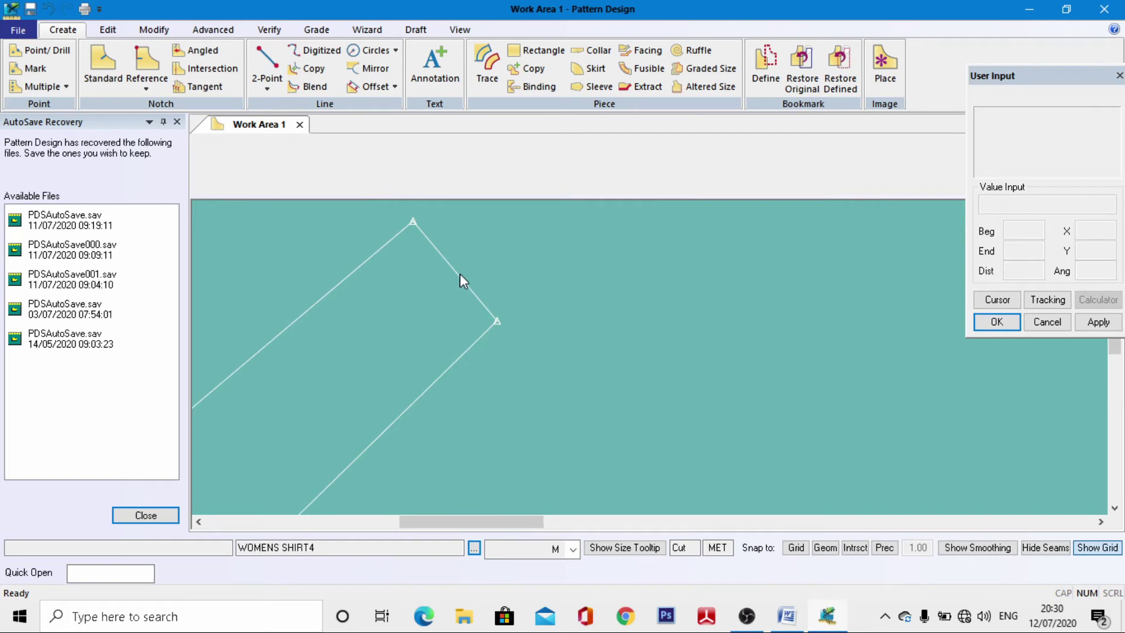
pyautogui.click(787, 615)
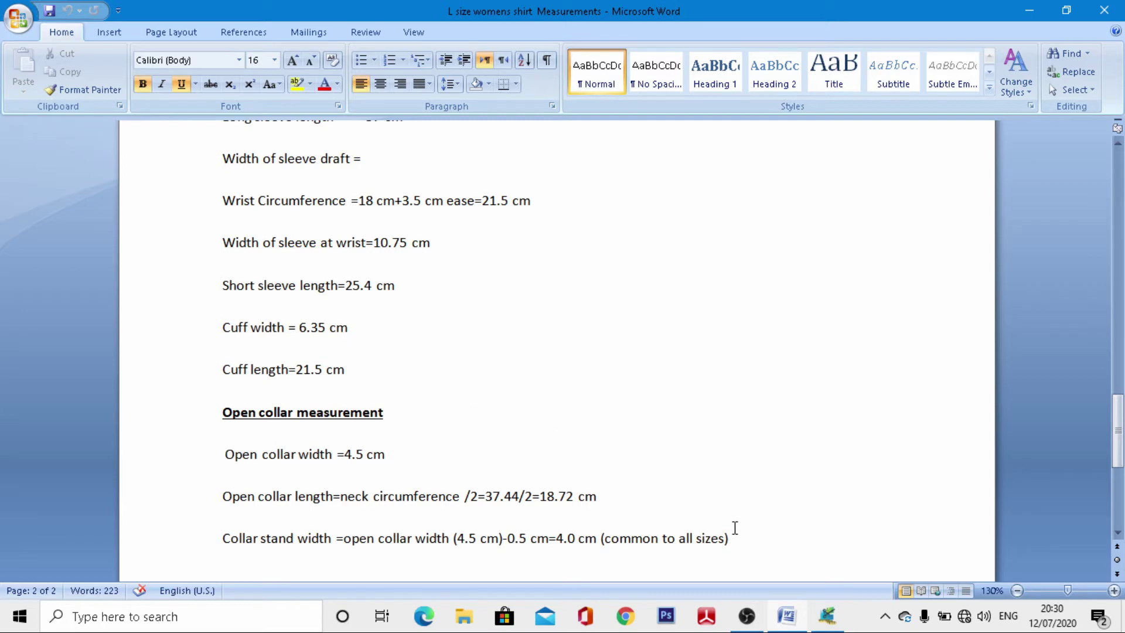
pyautogui.click(791, 618)
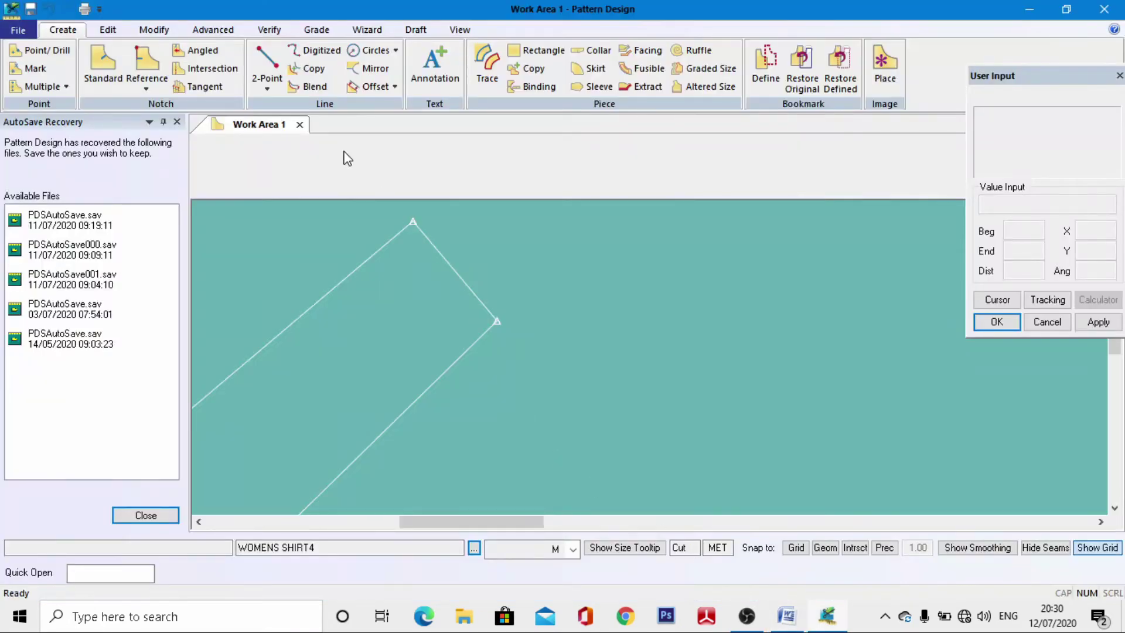
# Step: Recheck the cuff width in Word and offset the wrist line evenly by 6.35 cm towards the inside of the sleeve
pyautogui.click(378, 86)
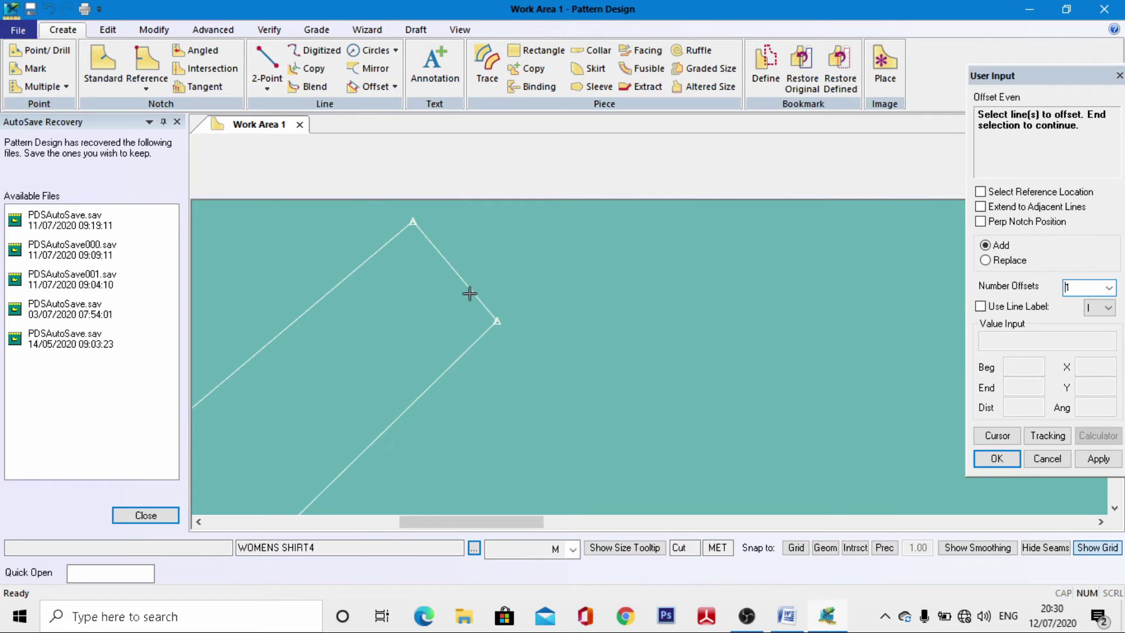
pyautogui.click(469, 291)
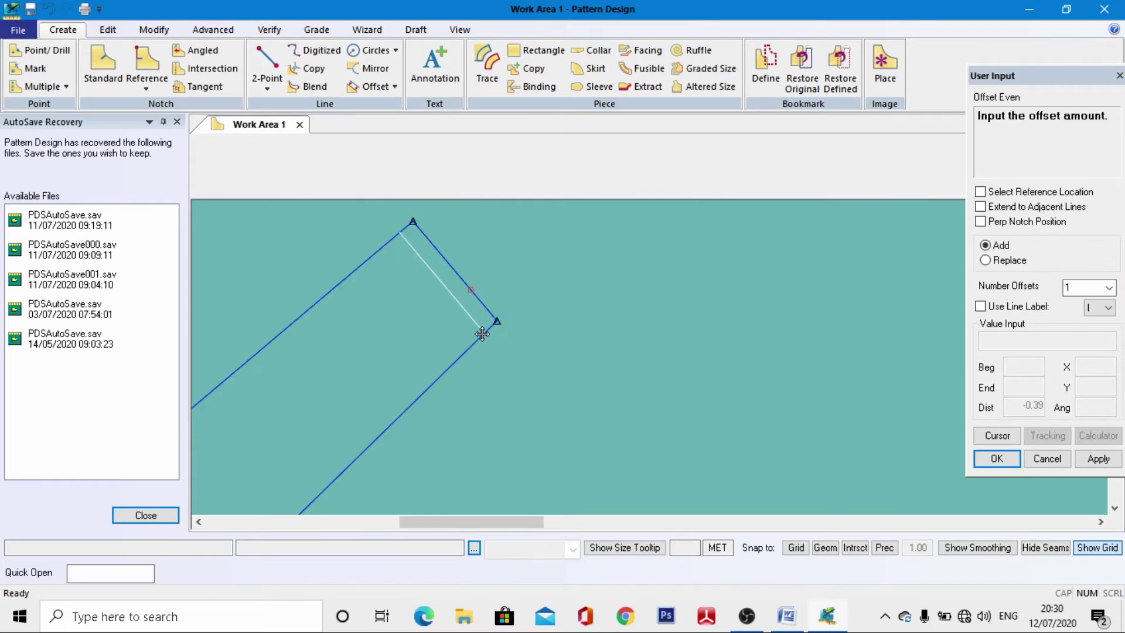
pyautogui.click(998, 436)
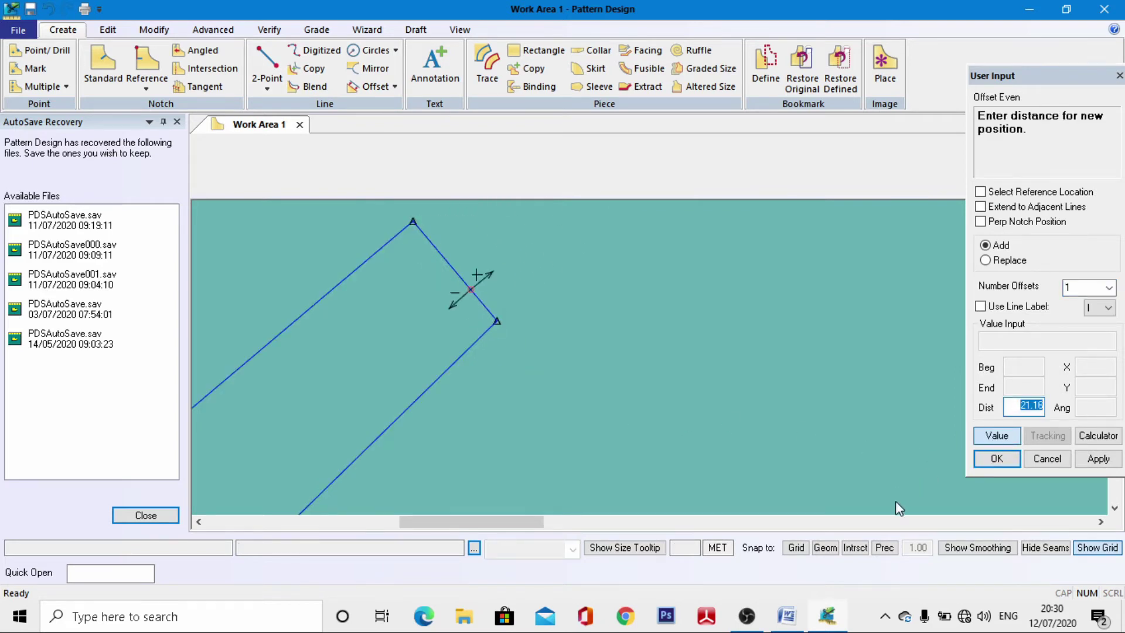
pyautogui.write('21.75')
pyautogui.click(785, 618)
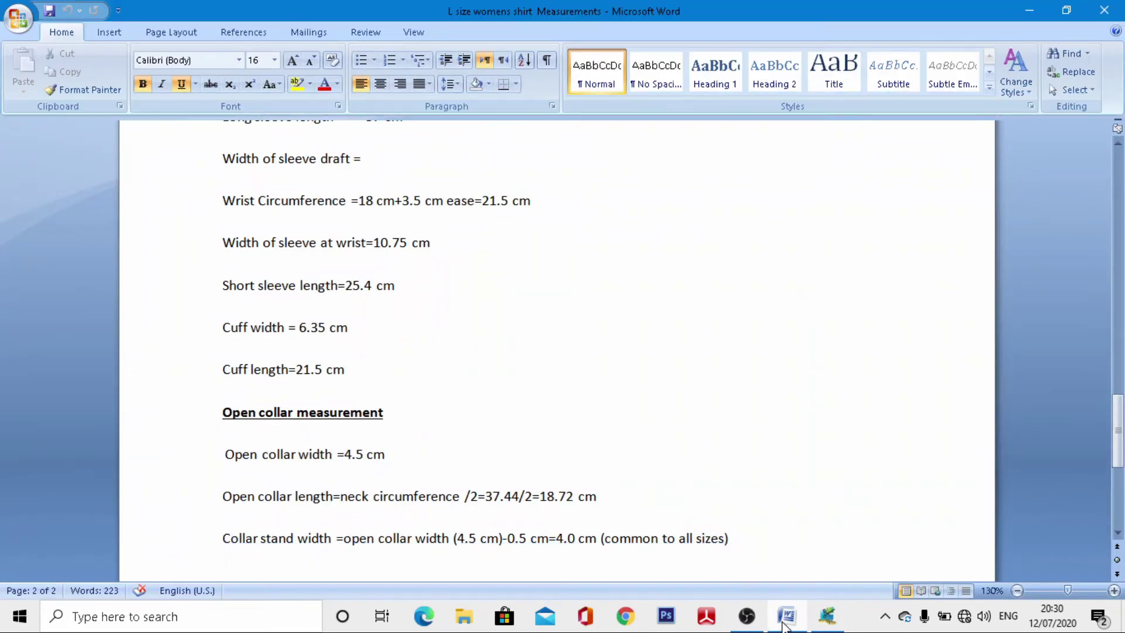
pyautogui.click(785, 621)
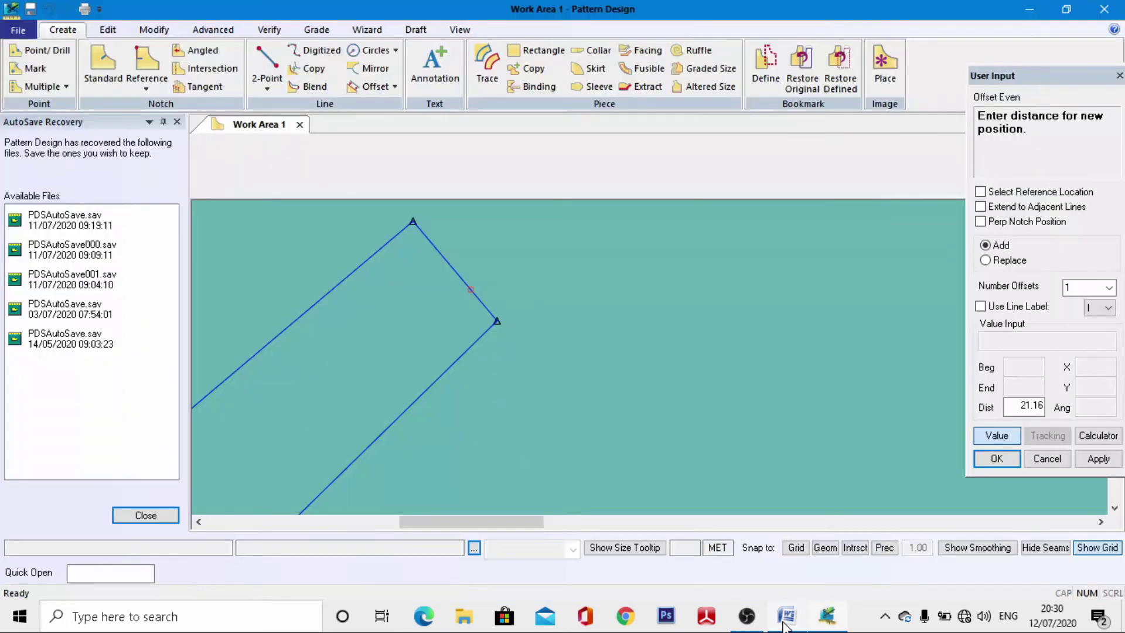
pyautogui.click(1014, 410)
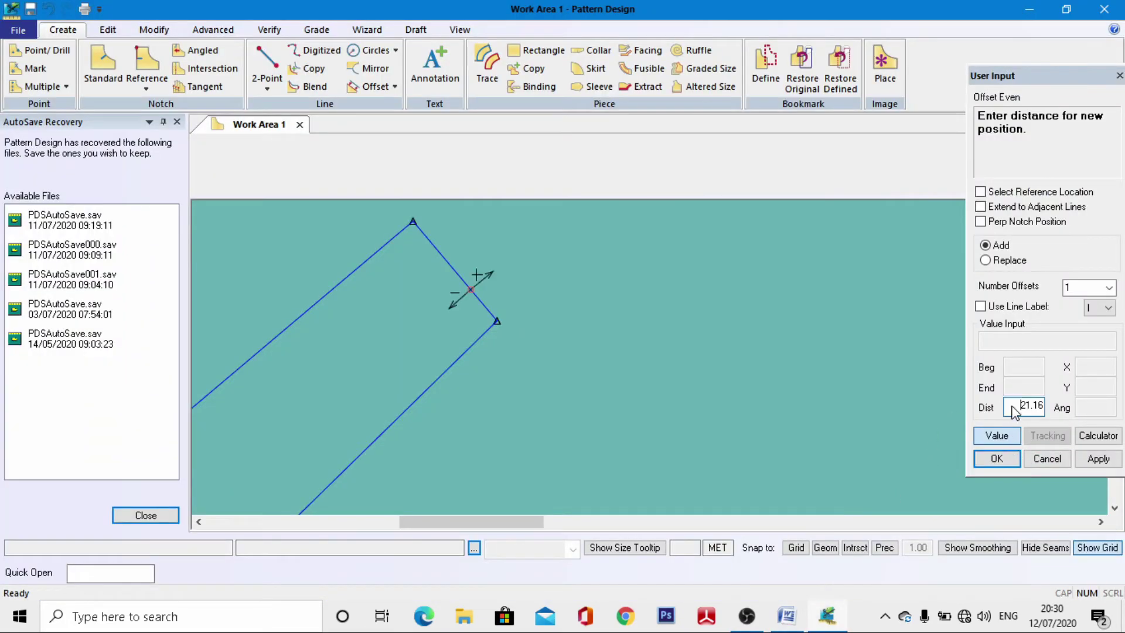
pyautogui.doubleClick(1013, 410)
pyautogui.click(997, 458)
pyautogui.rightClick(655, 285)
pyautogui.click(657, 287)
pyautogui.scroll(-5, 659, 276)
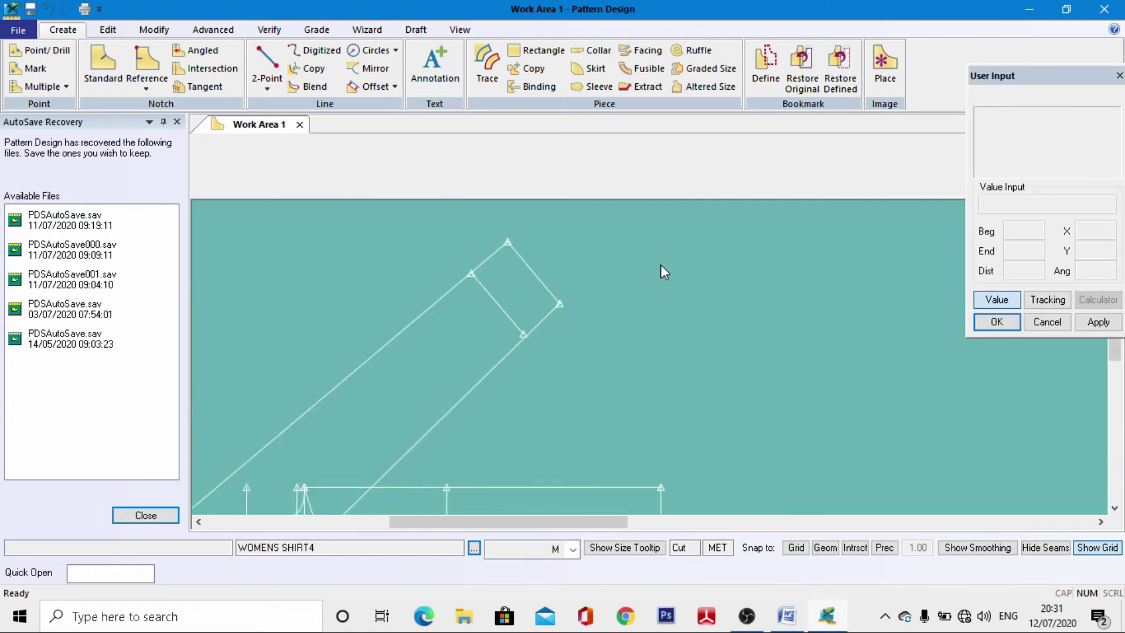
# Step: Examine the sleeve outline and cuff line constructed on the front piece
pyautogui.scroll(4, 607, 266)
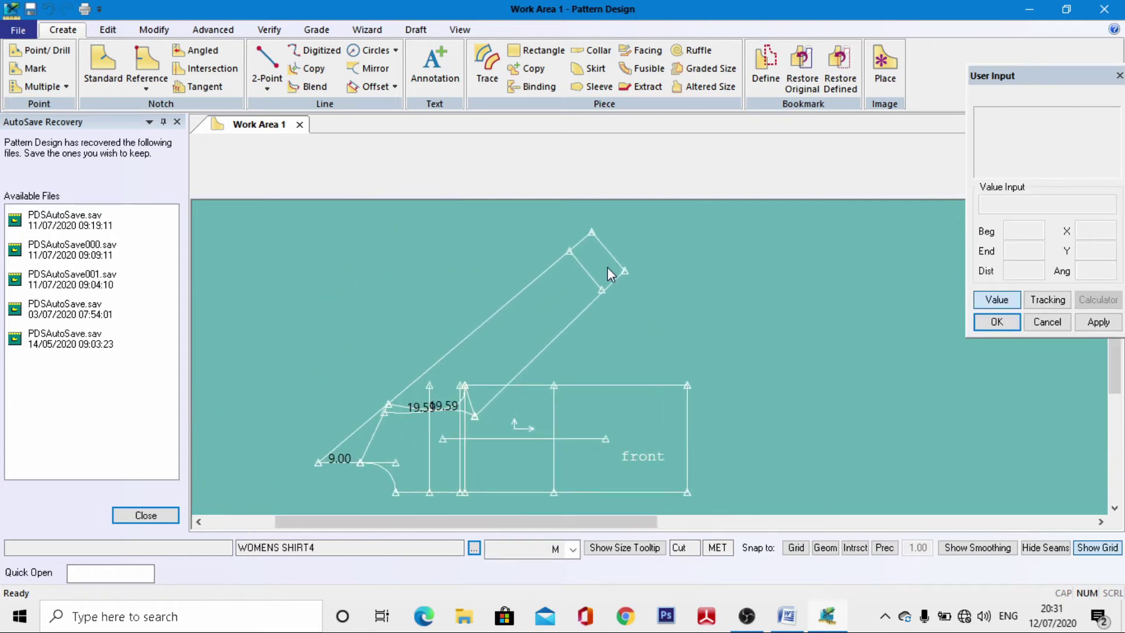
pyautogui.scroll(-3, 607, 262)
pyautogui.scroll(-3, 607, 262)
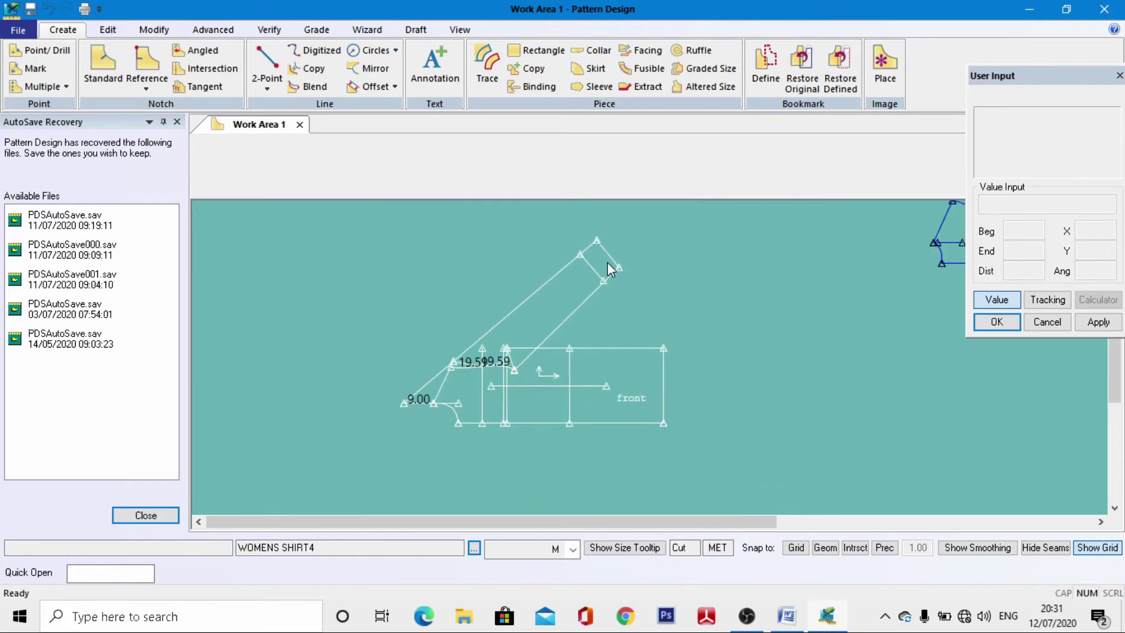
pyautogui.scroll(2, 607, 262)
pyautogui.scroll(2, 560, 309)
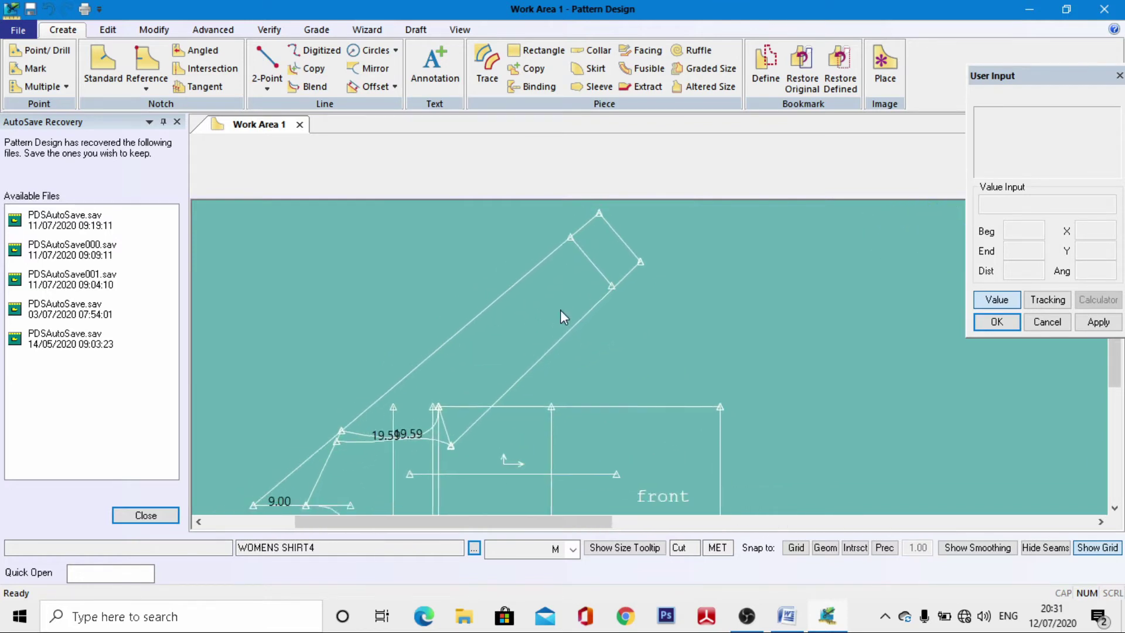
pyautogui.scroll(-2, 560, 309)
pyautogui.scroll(1, 527, 375)
pyautogui.scroll(-3, 504, 351)
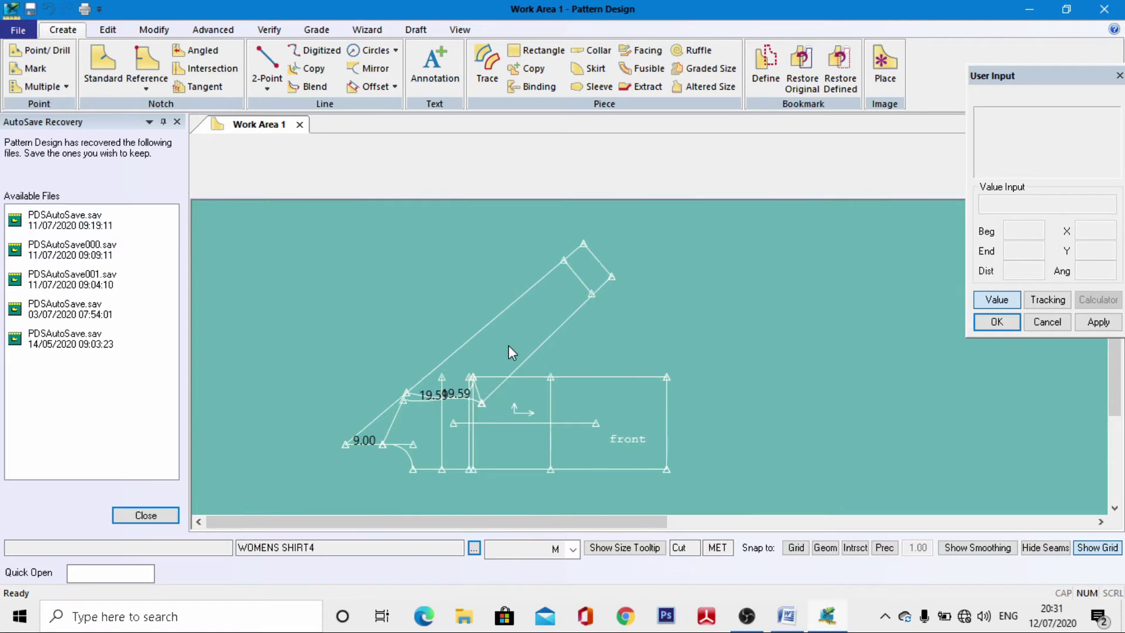
# Step: On the back piece, draw a horizontal 2-point line outward from the neck point of the shoulder at a distance of -9
pyautogui.moveTo(515, 385); pyautogui.dragTo(221, 370)
pyautogui.moveTo(830, 302); pyautogui.dragTo(407, 346)
pyautogui.scroll(4, 504, 335)
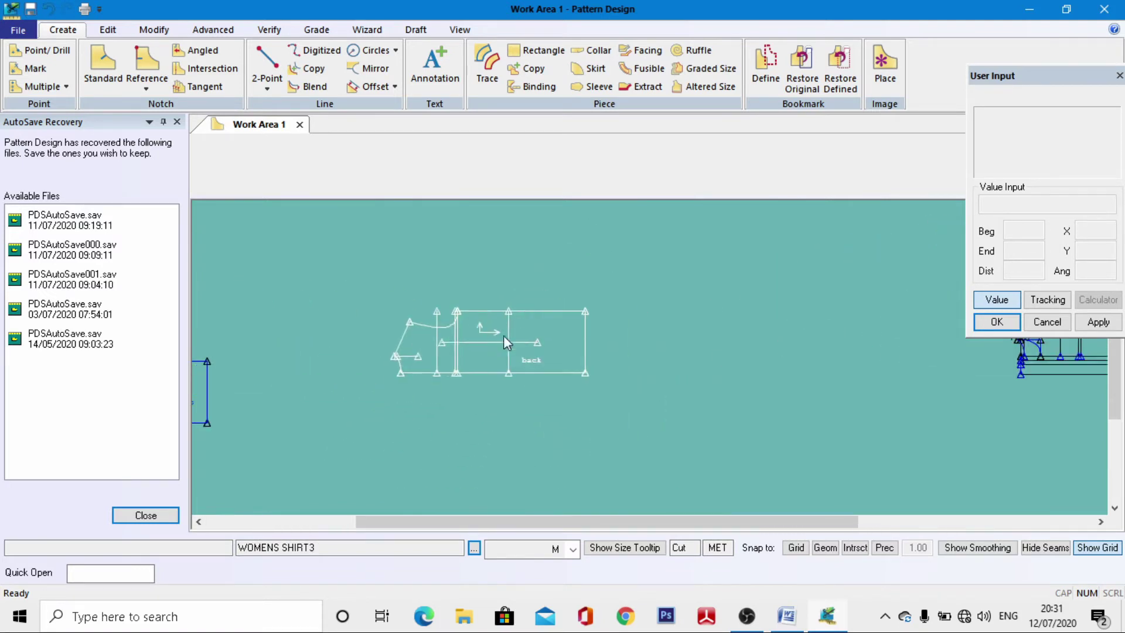
pyautogui.scroll(-1, 554, 346)
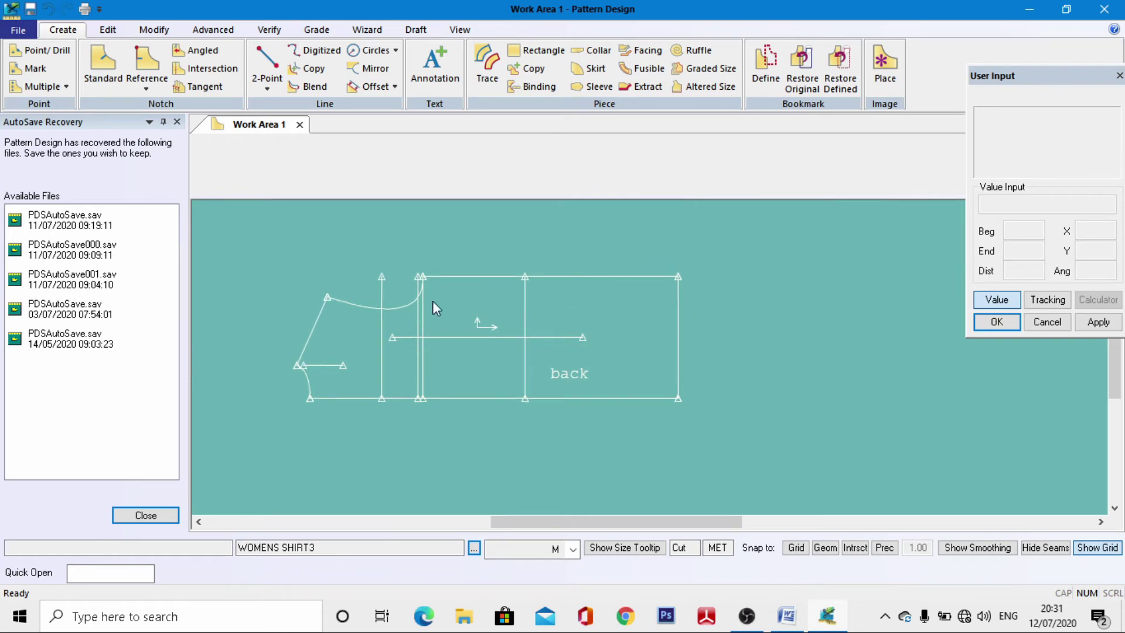
pyautogui.click(267, 66)
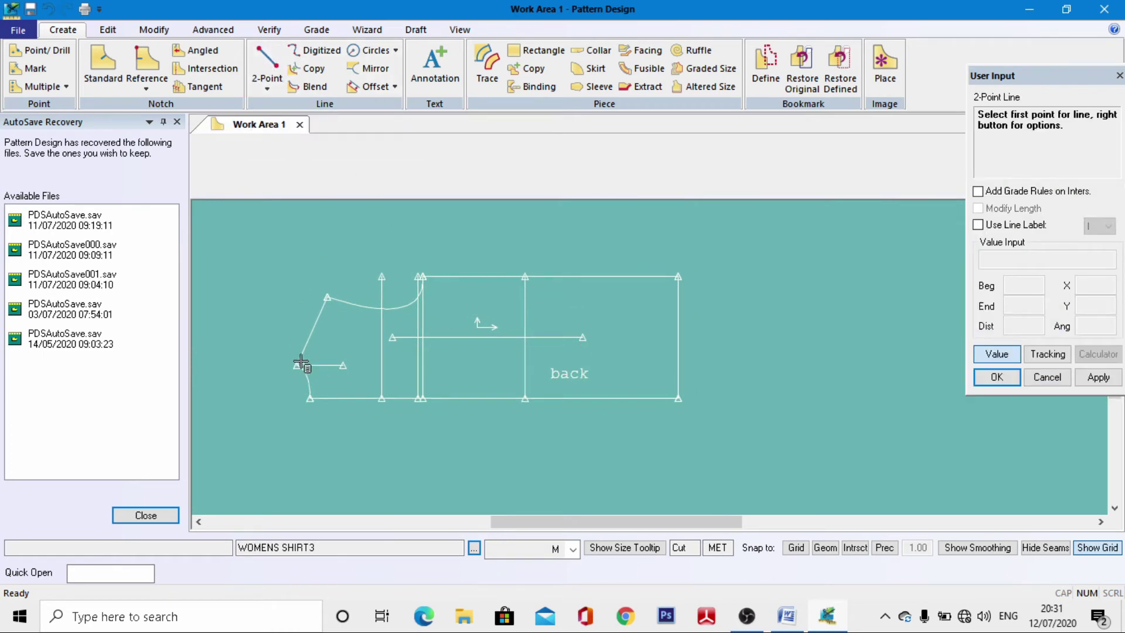
pyautogui.scroll(3, 302, 364)
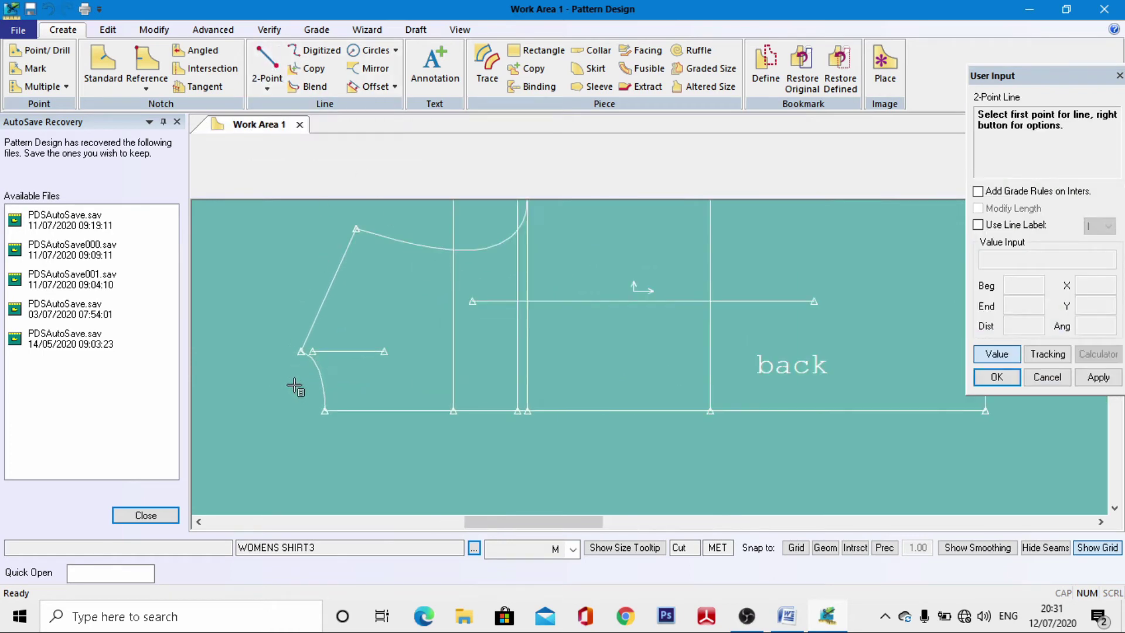
pyautogui.click(302, 338)
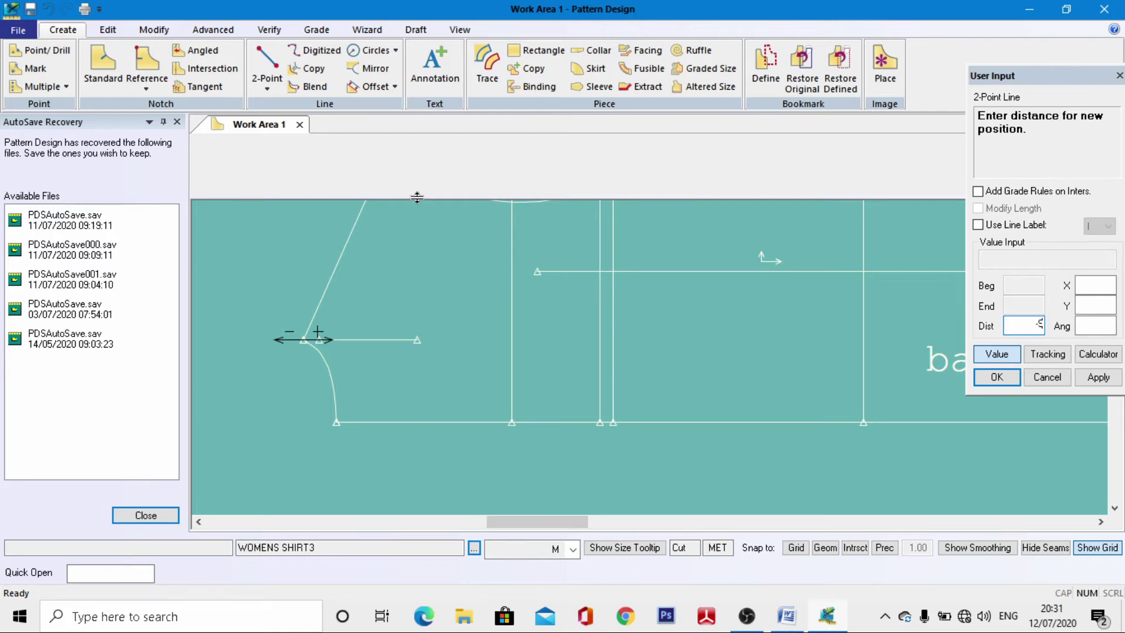
pyautogui.write('9')
pyautogui.press('Return')
pyautogui.scroll(-3, 535, 259)
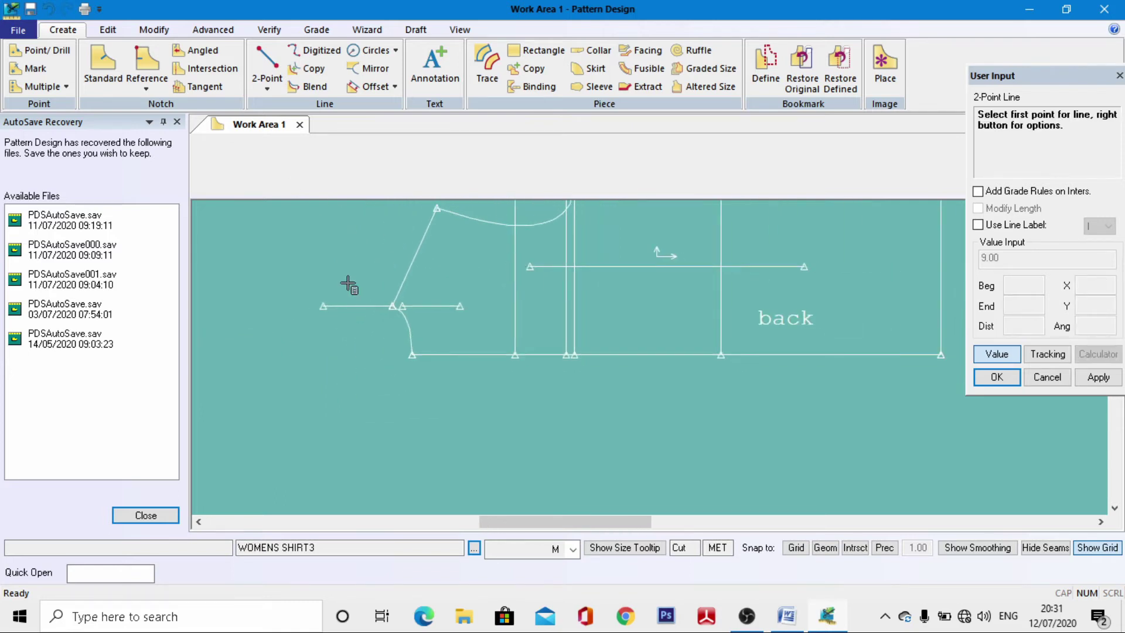
pyautogui.rightClick(350, 287)
pyautogui.click(282, 124)
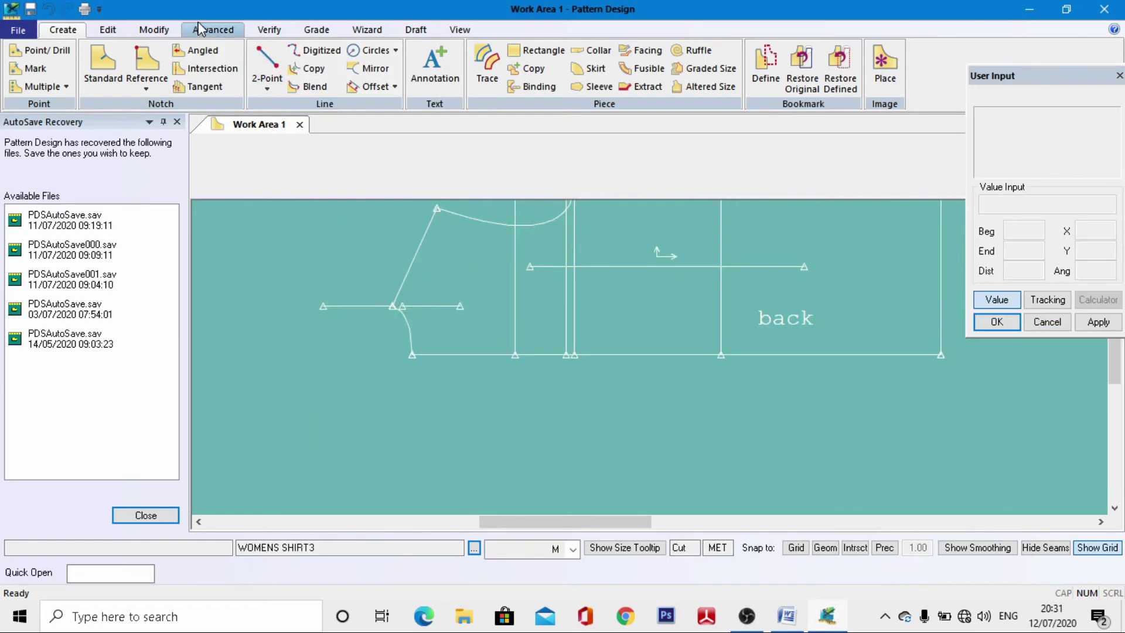
# Step: Measure the length of the horizontal line extending outward from the back neck point
pyautogui.click(269, 30)
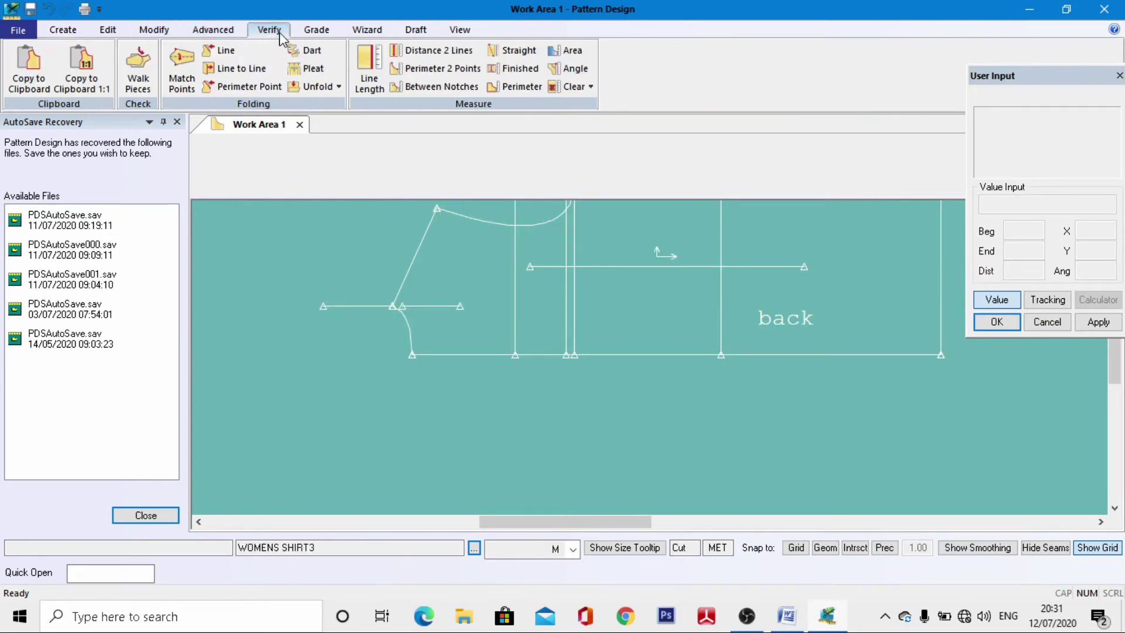
pyautogui.click(369, 76)
pyautogui.scroll(2, 363, 281)
pyautogui.click(357, 323)
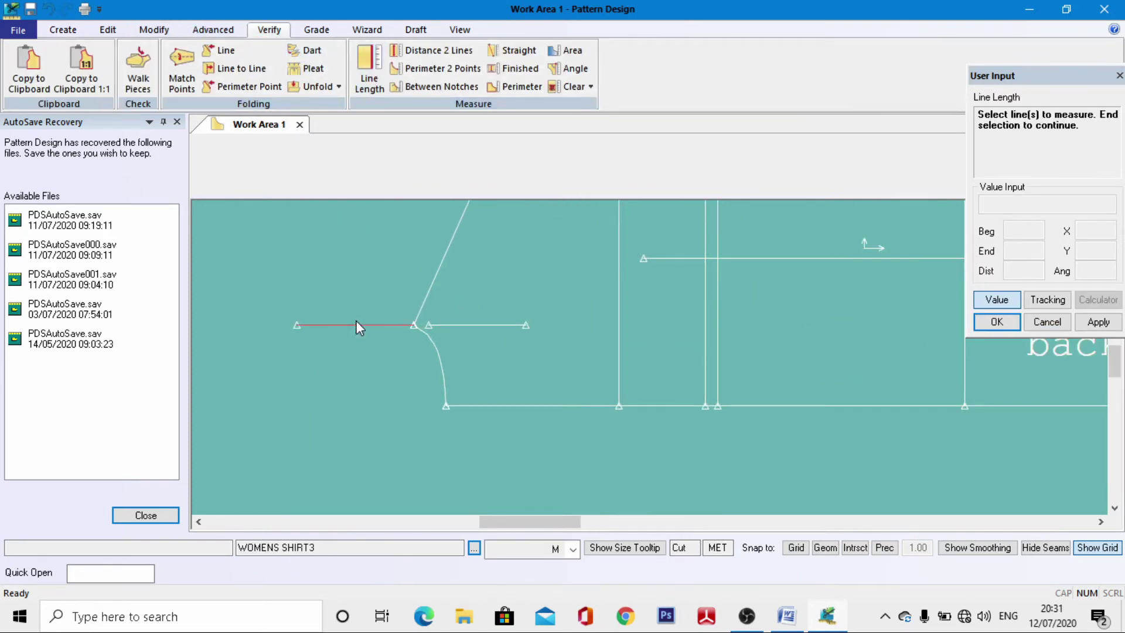
pyautogui.scroll(-4, 253, 299)
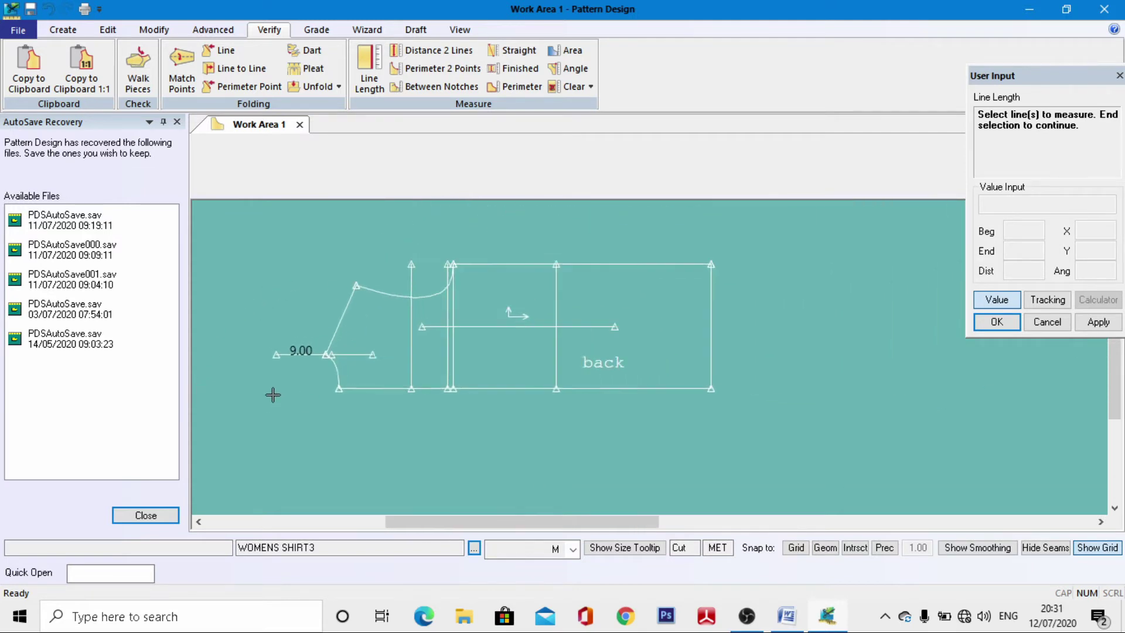
# Step: Draw a straight 2-point line from the outer end of the back's neck extension line to the shoulder tip
pyautogui.click(63, 29)
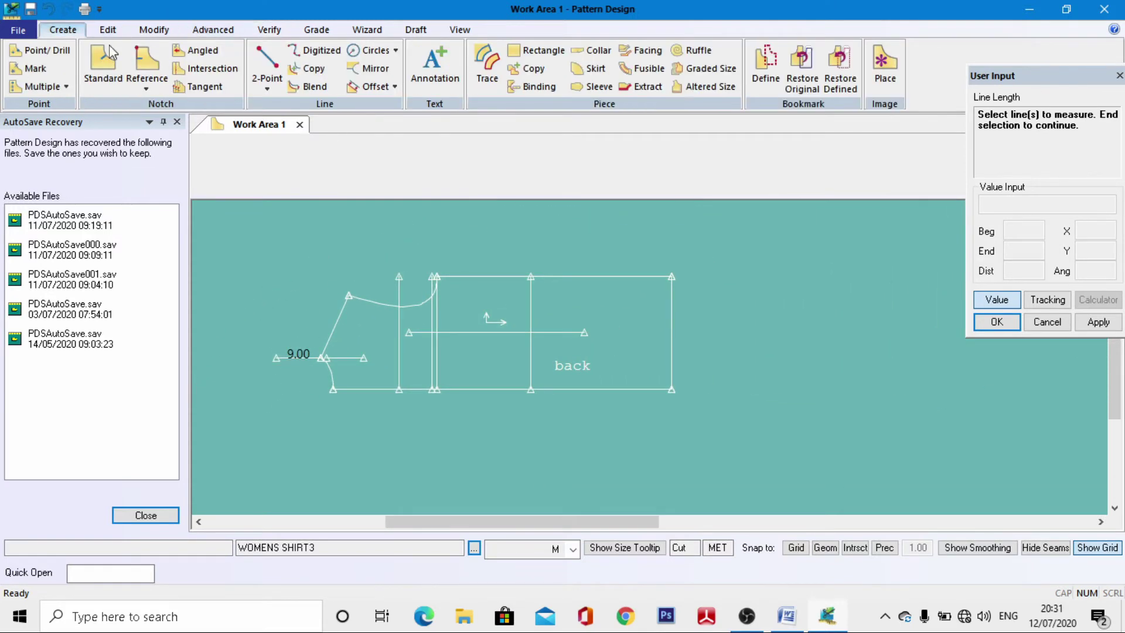
pyautogui.click(267, 68)
pyautogui.scroll(1, 304, 401)
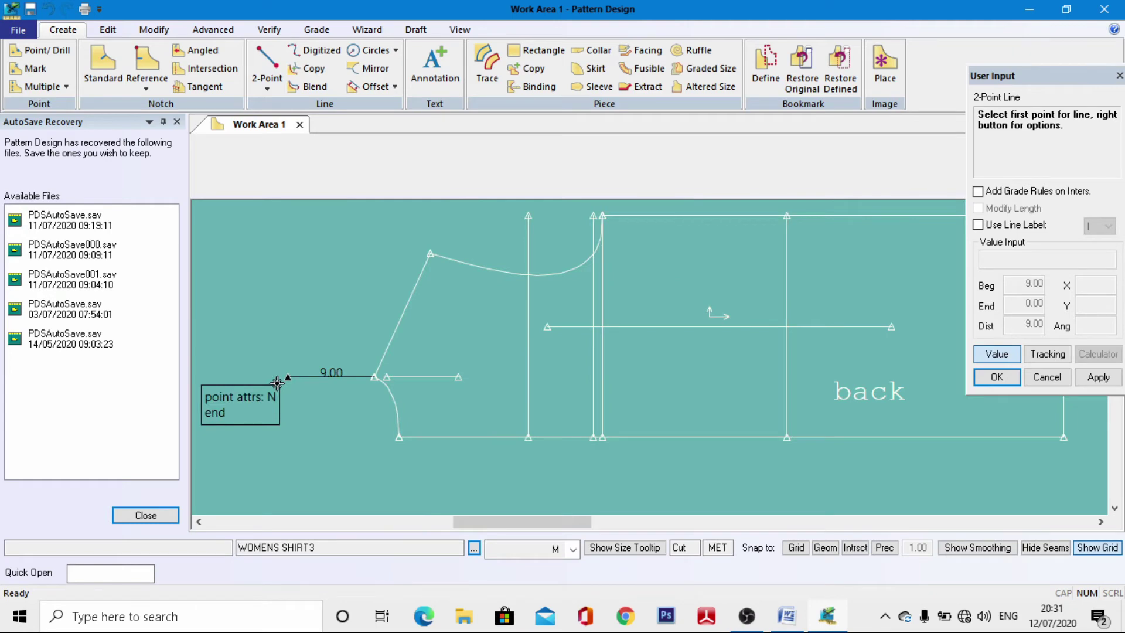
pyautogui.click(290, 378)
pyautogui.click(996, 354)
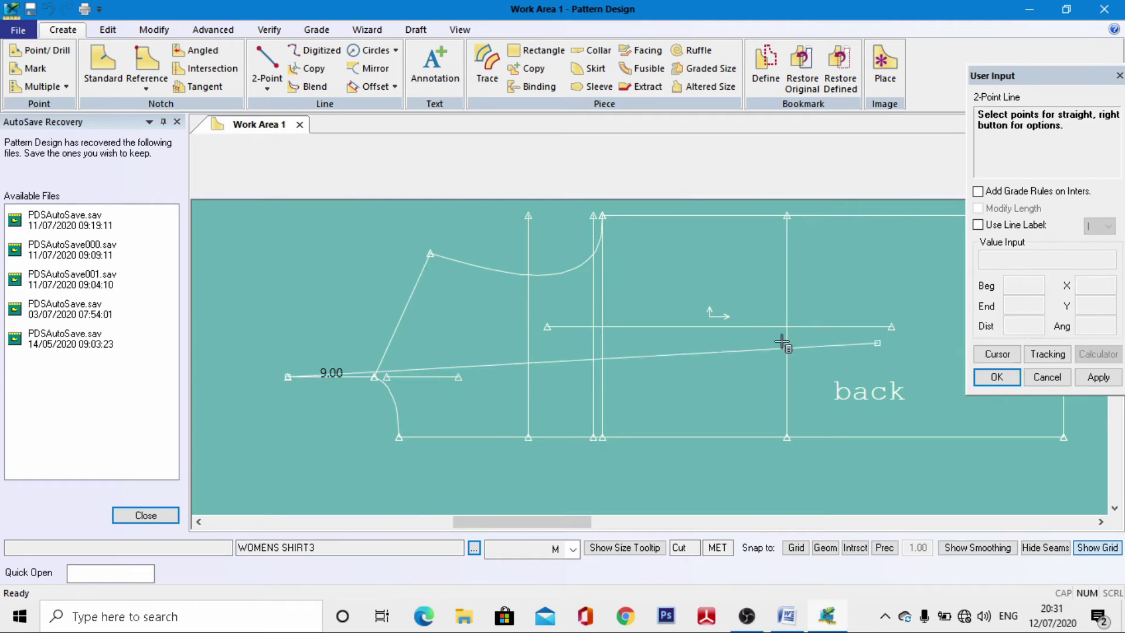
pyautogui.click(430, 254)
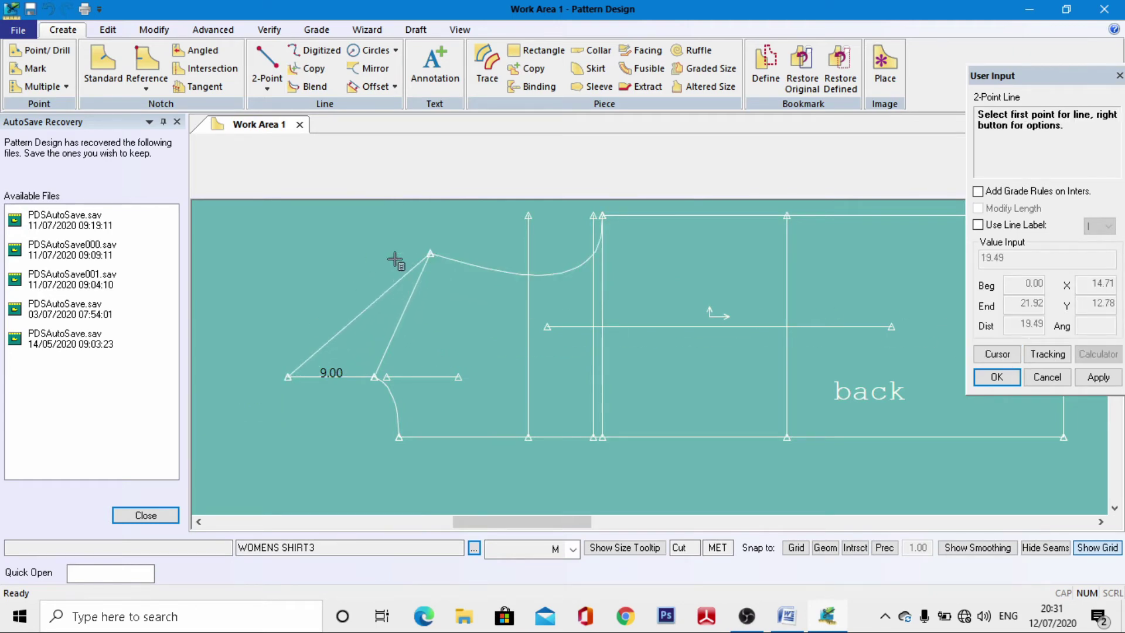
pyautogui.scroll(-2, 309, 297)
pyautogui.rightClick(293, 269)
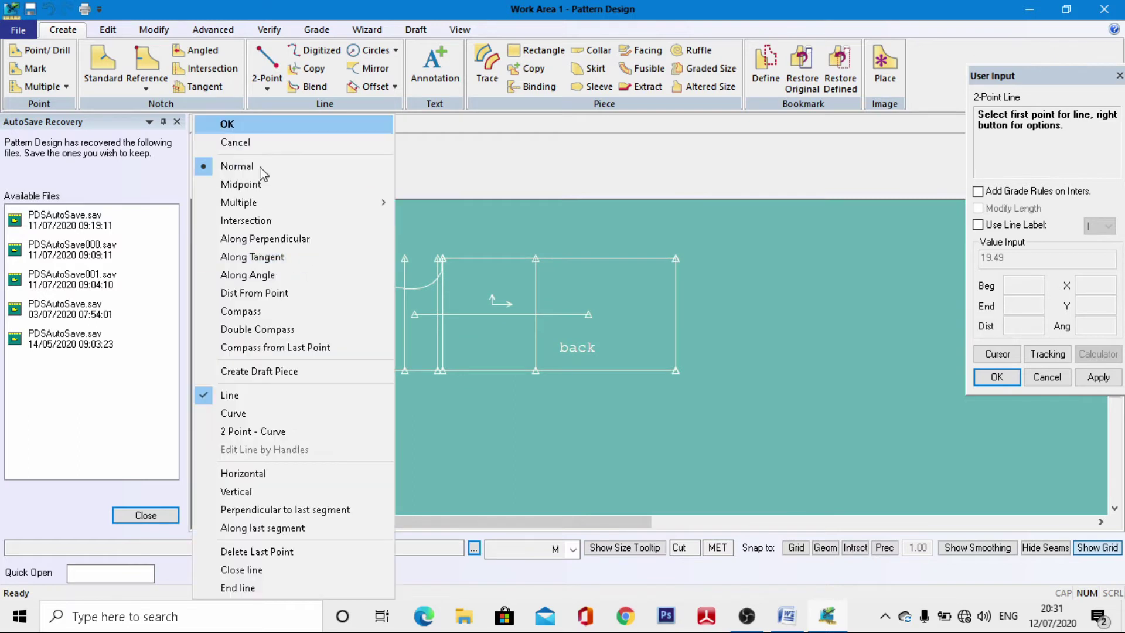
pyautogui.click(246, 138)
# Step: Extend the back's sleeve guide line past the shoulder tip by moving its end point a distance of 57 along the line
pyautogui.click(151, 30)
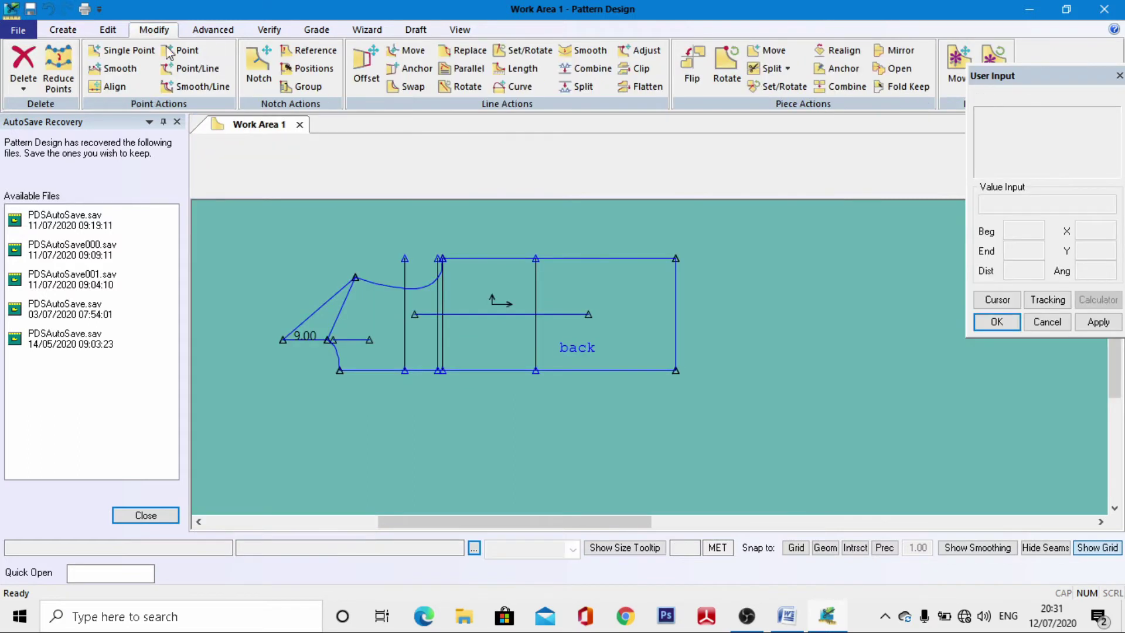
pyautogui.click(198, 69)
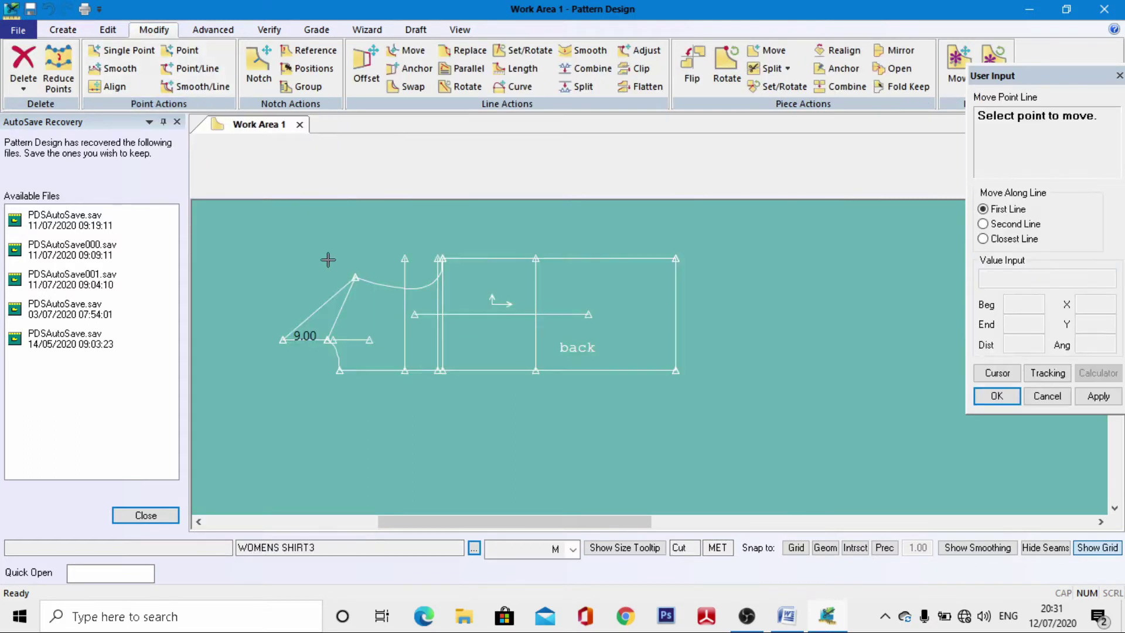
pyautogui.click(356, 277)
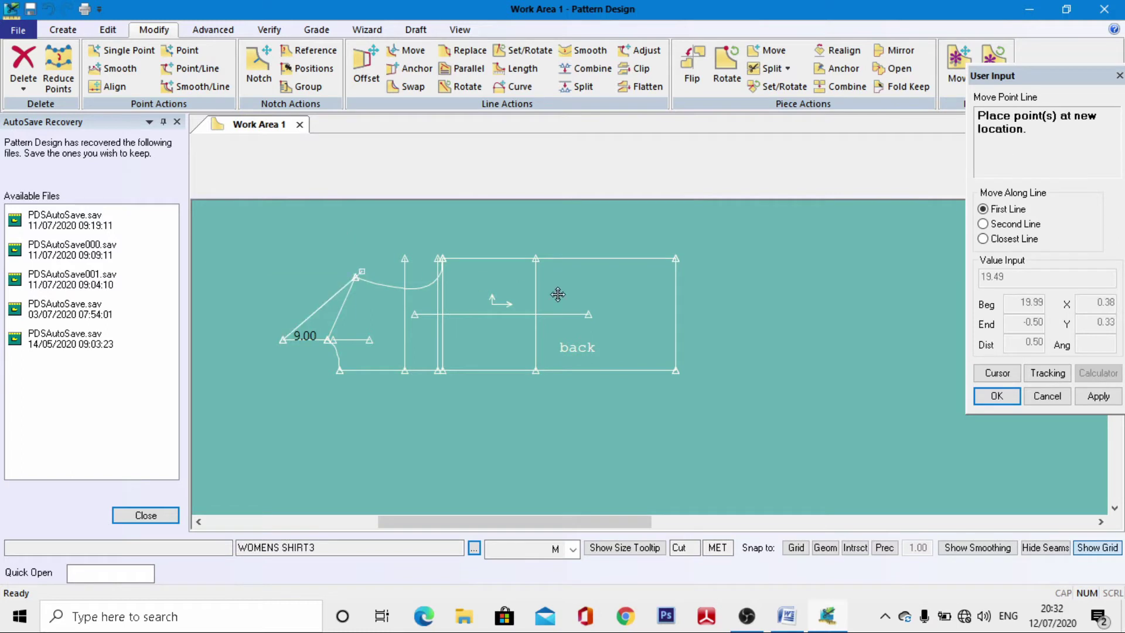
pyautogui.click(997, 375)
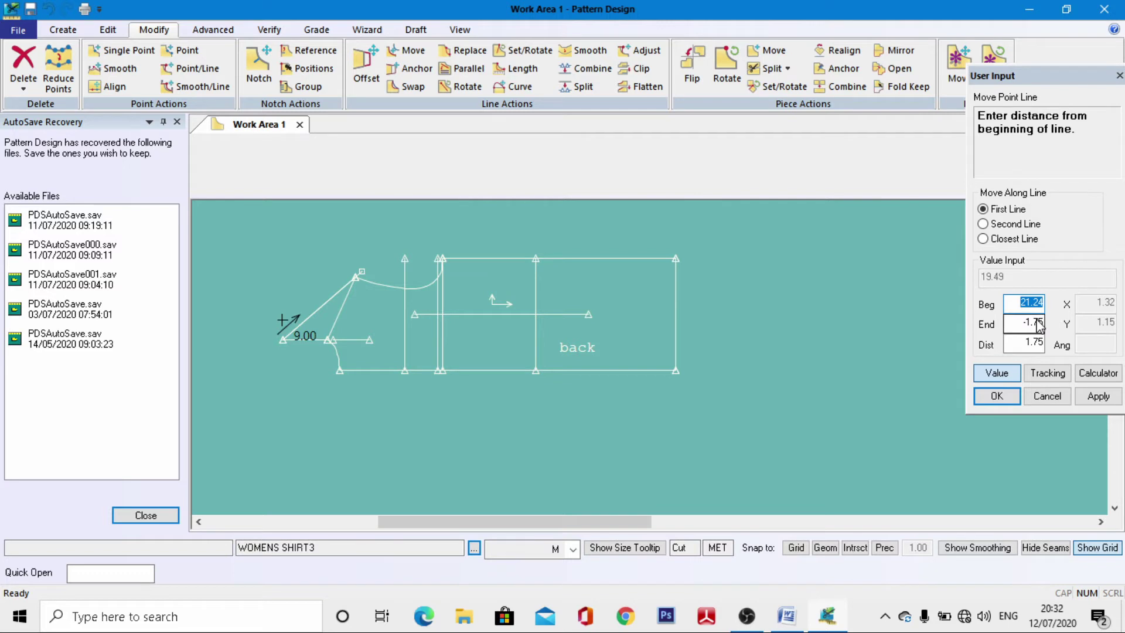
pyautogui.click(1030, 344)
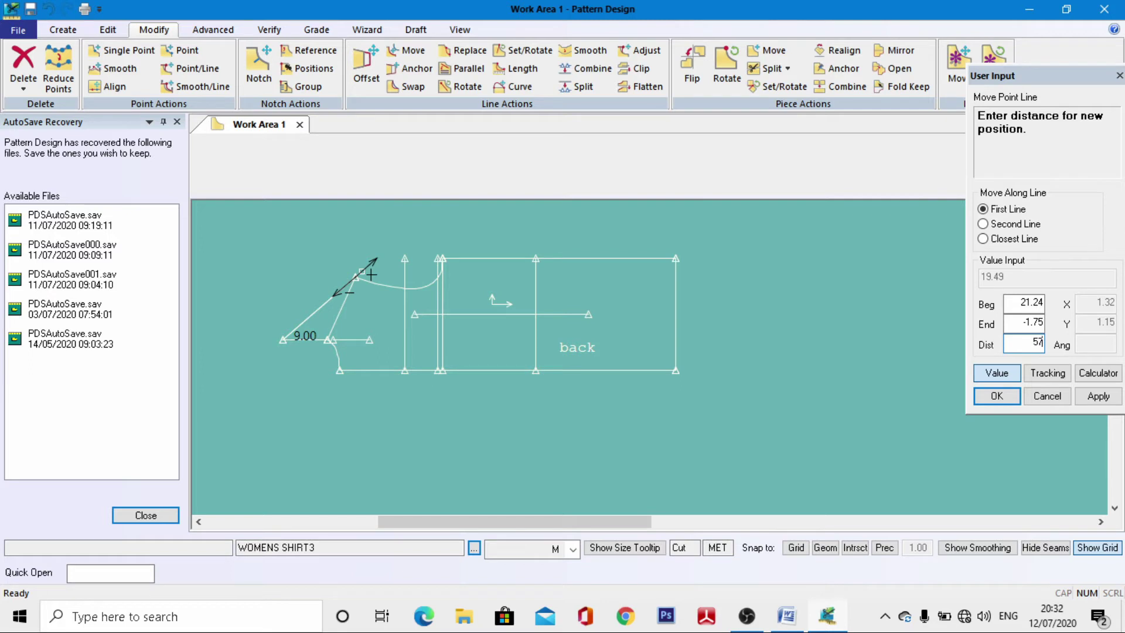
pyautogui.press('Return')
pyautogui.scroll(-3, 252, 410)
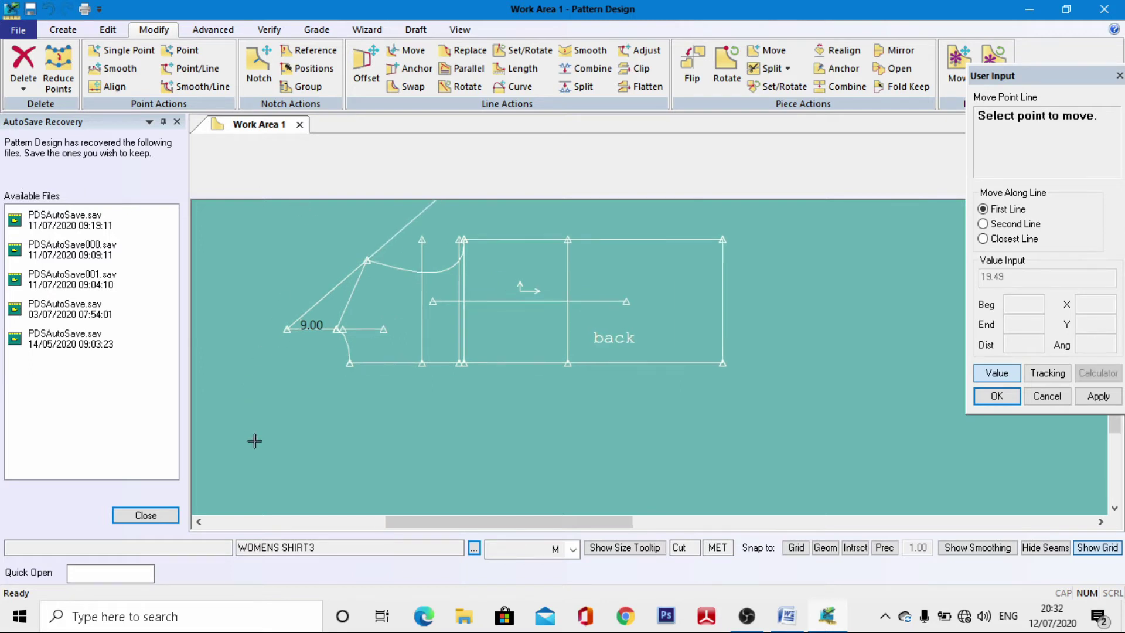
pyautogui.scroll(3, 410, 288)
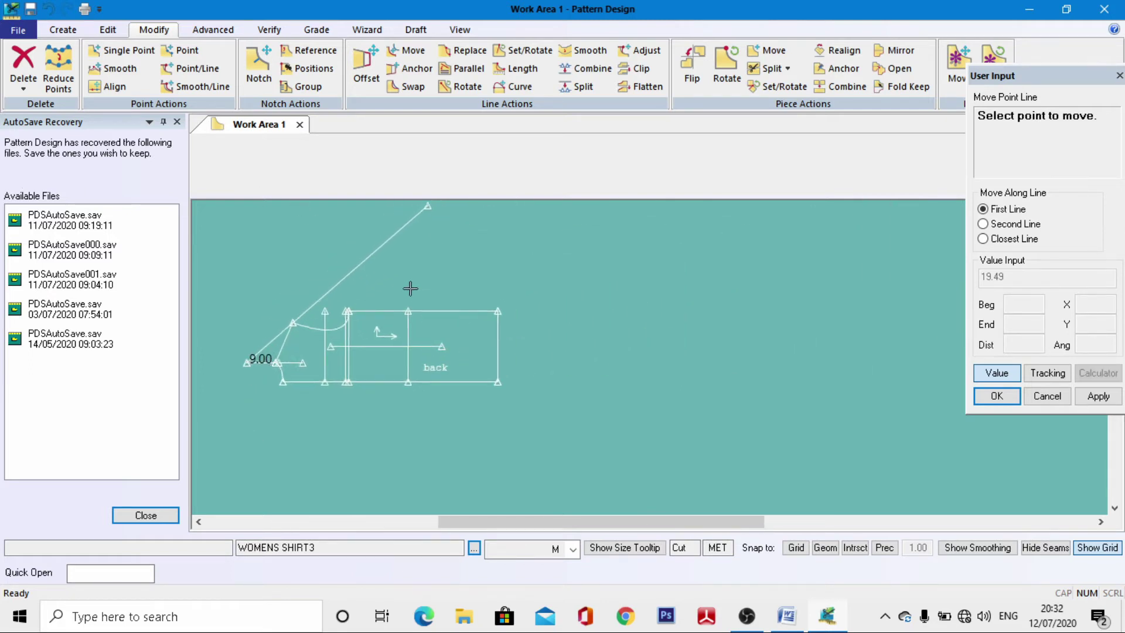
# Step: Draw a 2-point curve from 2 before the shoulder line's armhole end to the free end of the short slanted underarm line, bowed slightly downward
pyautogui.scroll(2, 328, 328)
pyautogui.scroll(4, 326, 336)
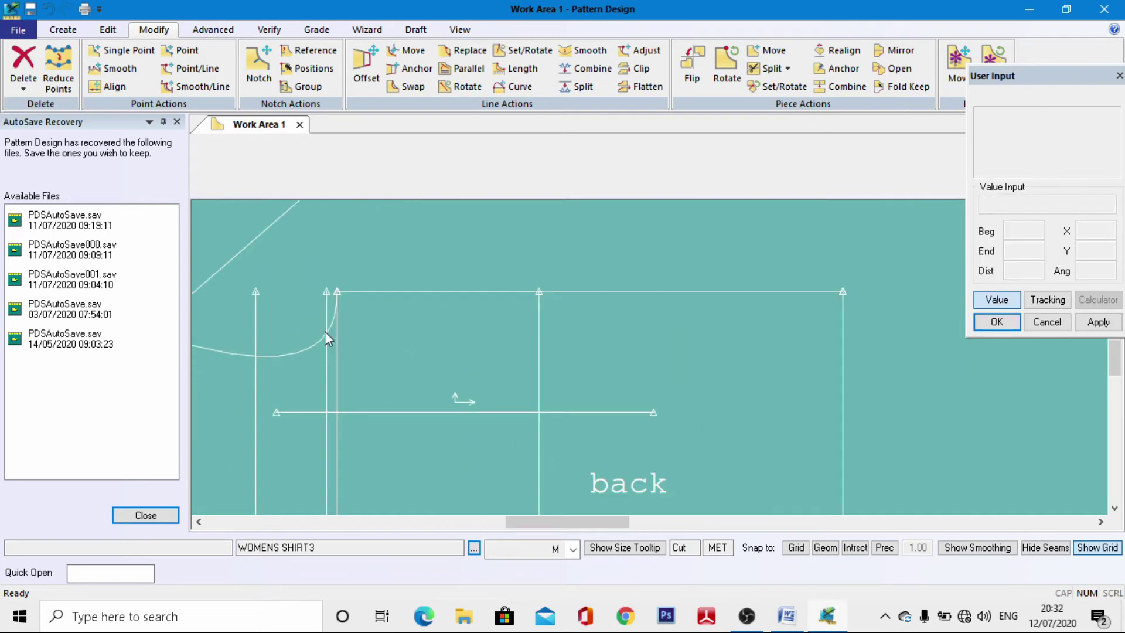
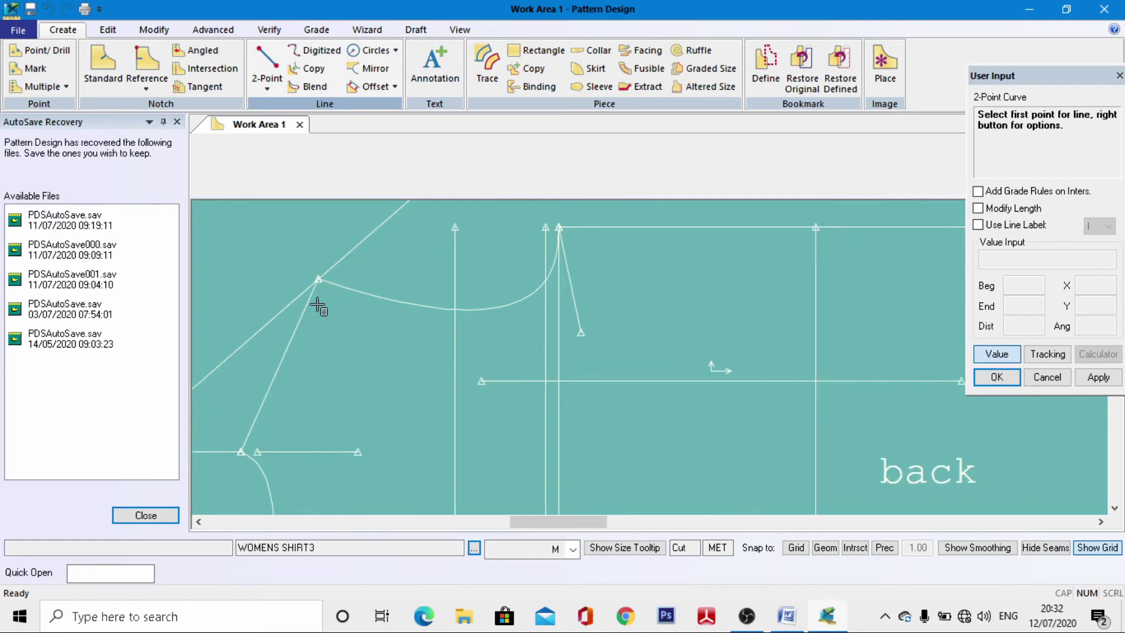
pyautogui.click(327, 280)
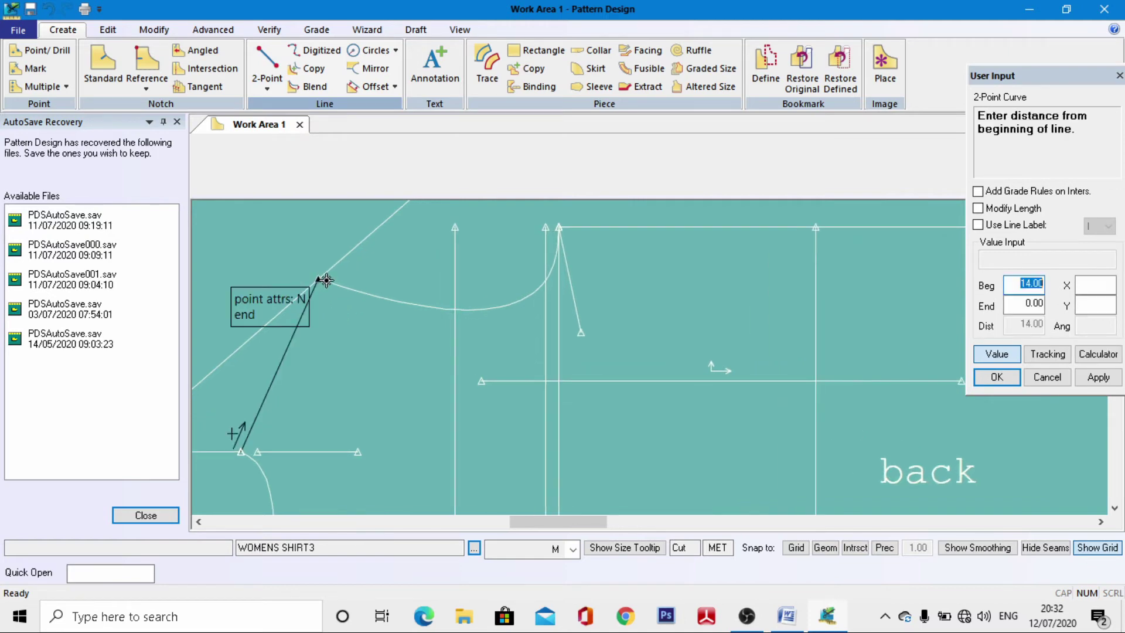
pyautogui.click(1025, 303)
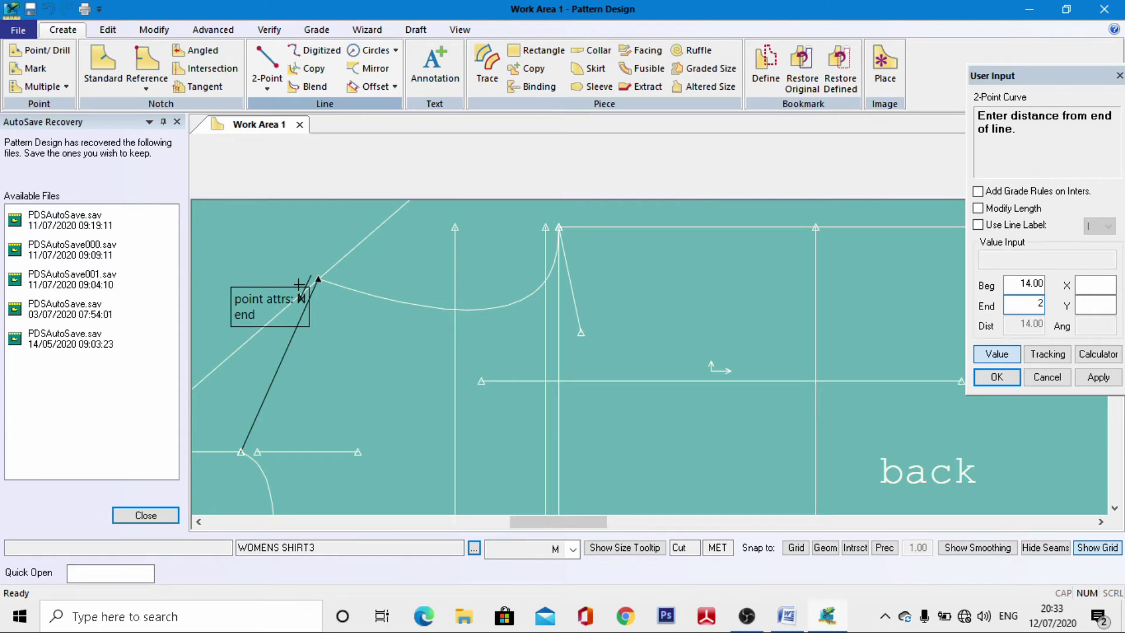
pyautogui.write('2')
pyautogui.press('Return')
pyautogui.click(996, 354)
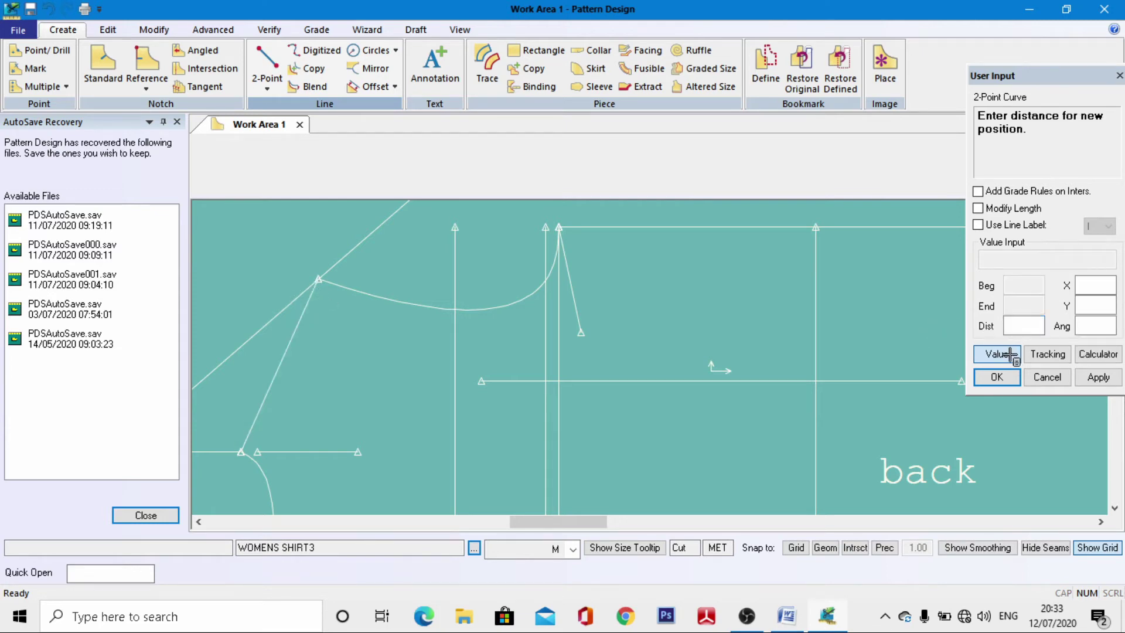
pyautogui.click(579, 328)
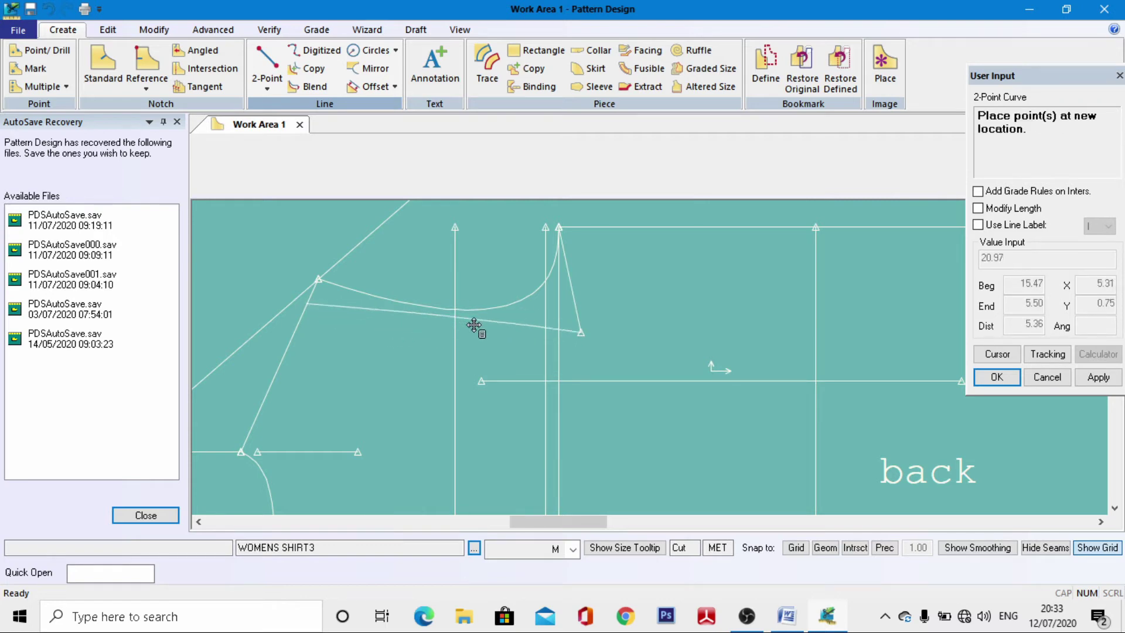
pyautogui.click(442, 328)
# Step: Modify the new sleeve curve between its lowest part and the underarm end, pulling that section up toward the back armhole
pyautogui.scroll(1, 473, 316)
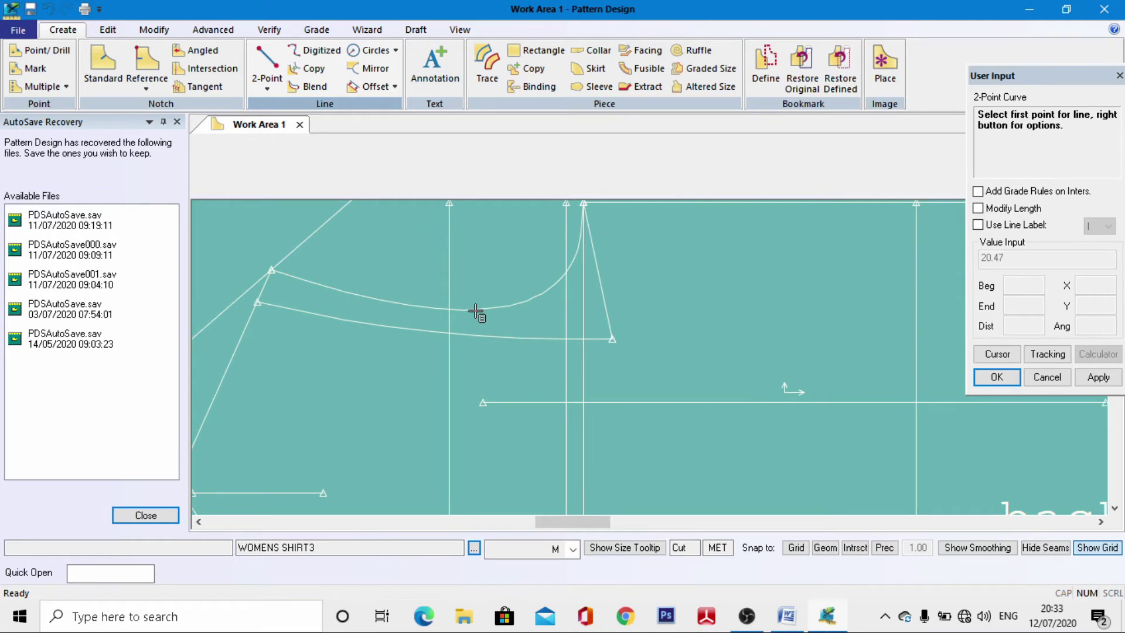
pyautogui.click(153, 29)
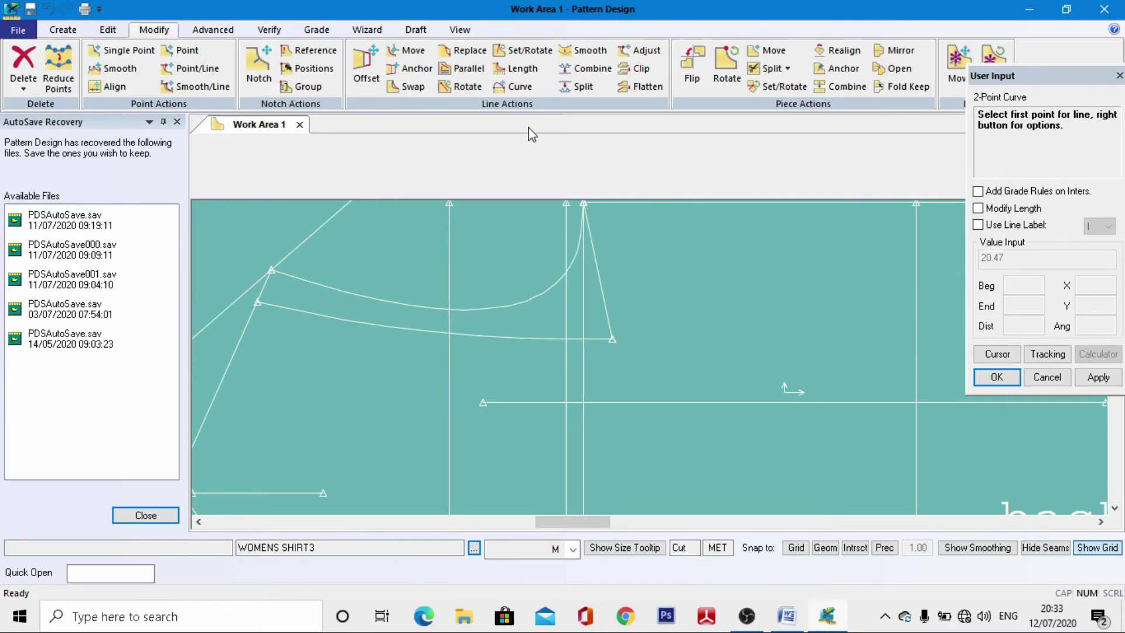
pyautogui.click(527, 92)
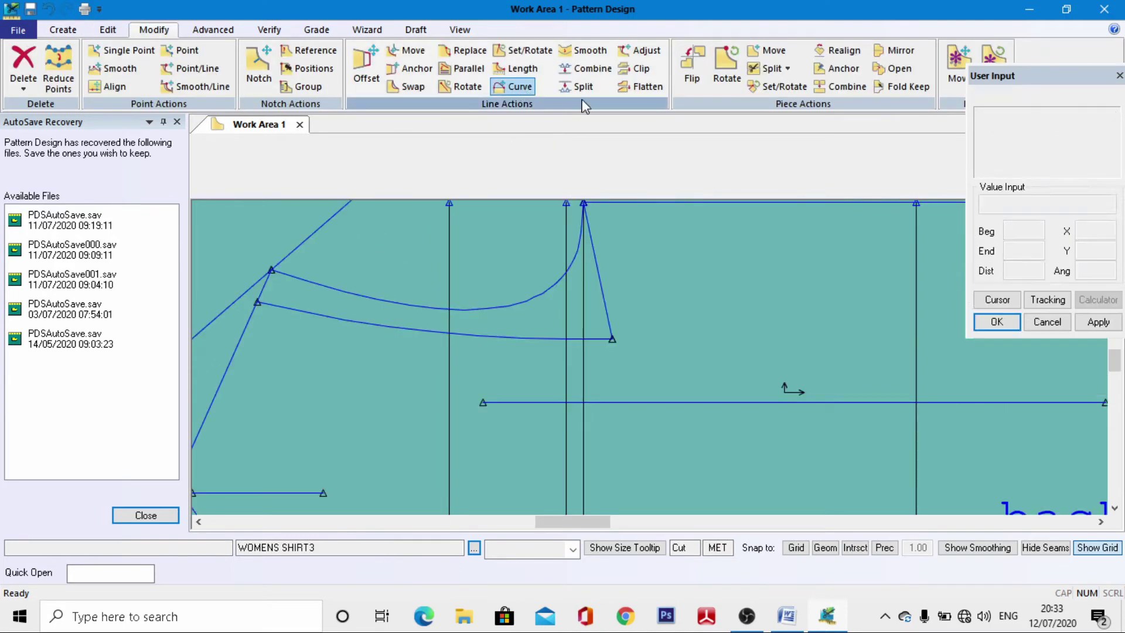
pyautogui.click(542, 338)
pyautogui.moveTo(268, 287); pyautogui.dragTo(457, 319)
pyautogui.click(516, 326)
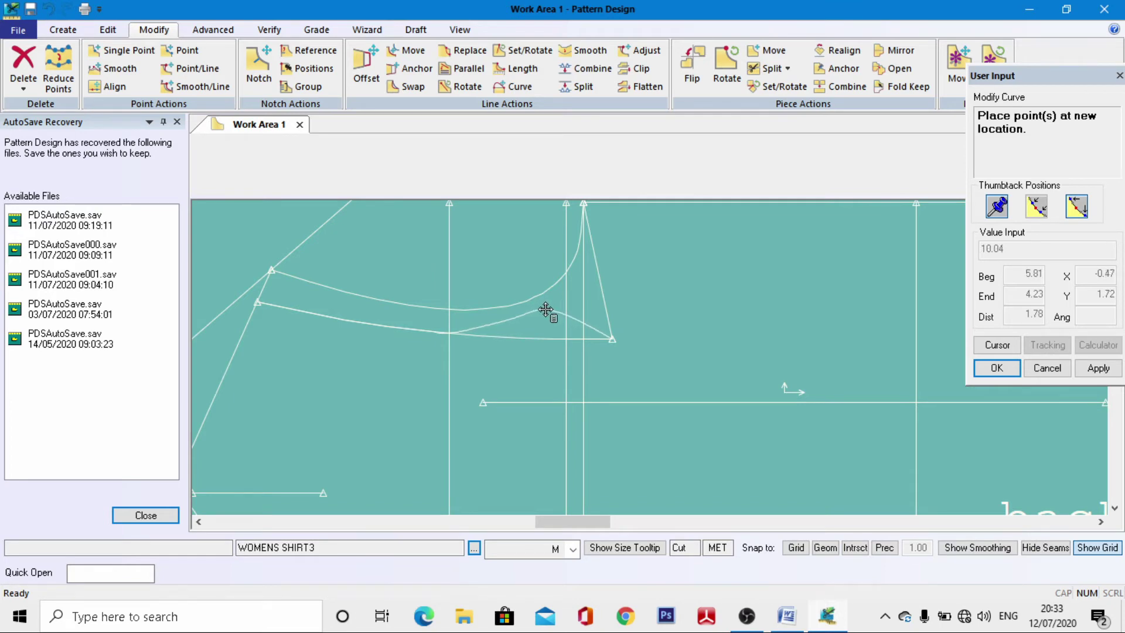
pyautogui.click(544, 309)
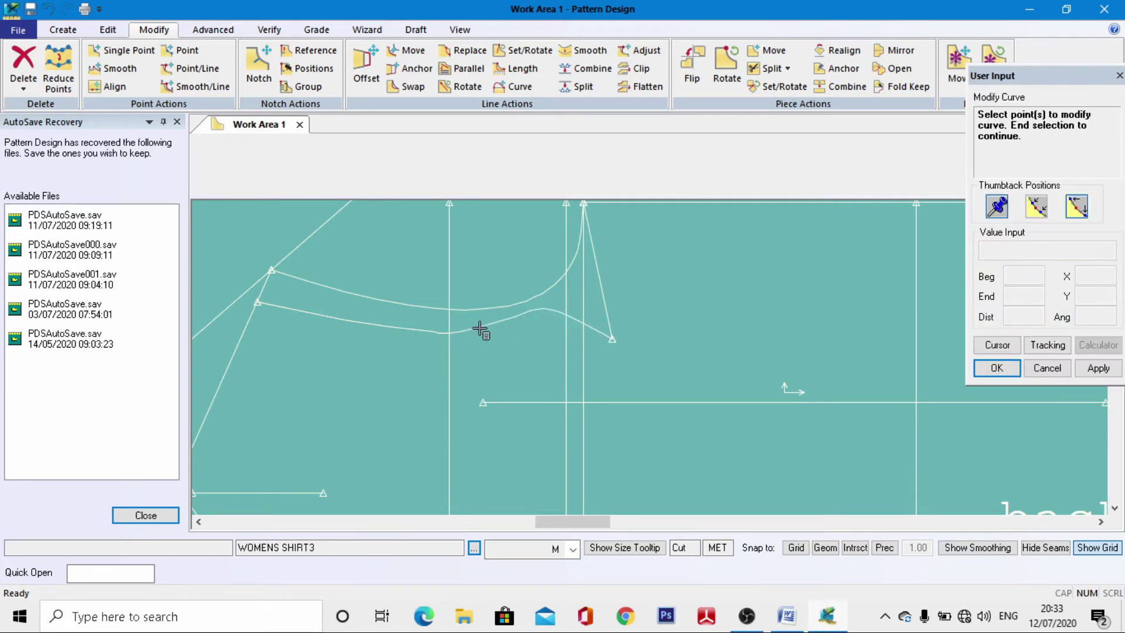
# Step: Smooth the sleeve curve from its lowest part to the underarm end
pyautogui.click(583, 50)
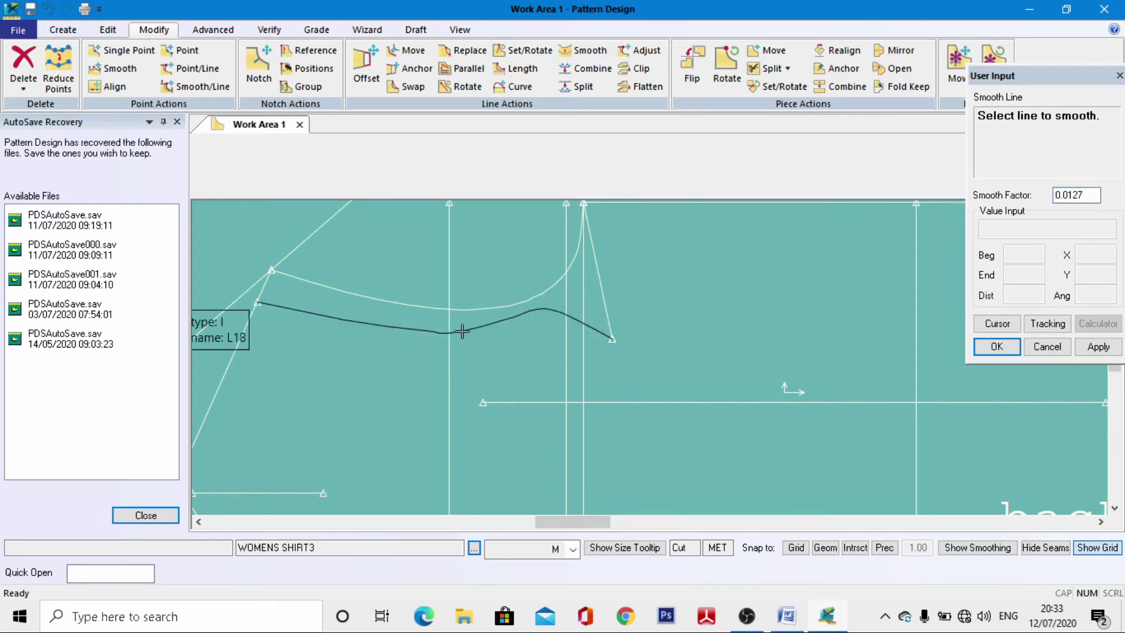
pyautogui.click(462, 332)
pyautogui.moveTo(273, 287); pyautogui.dragTo(445, 317)
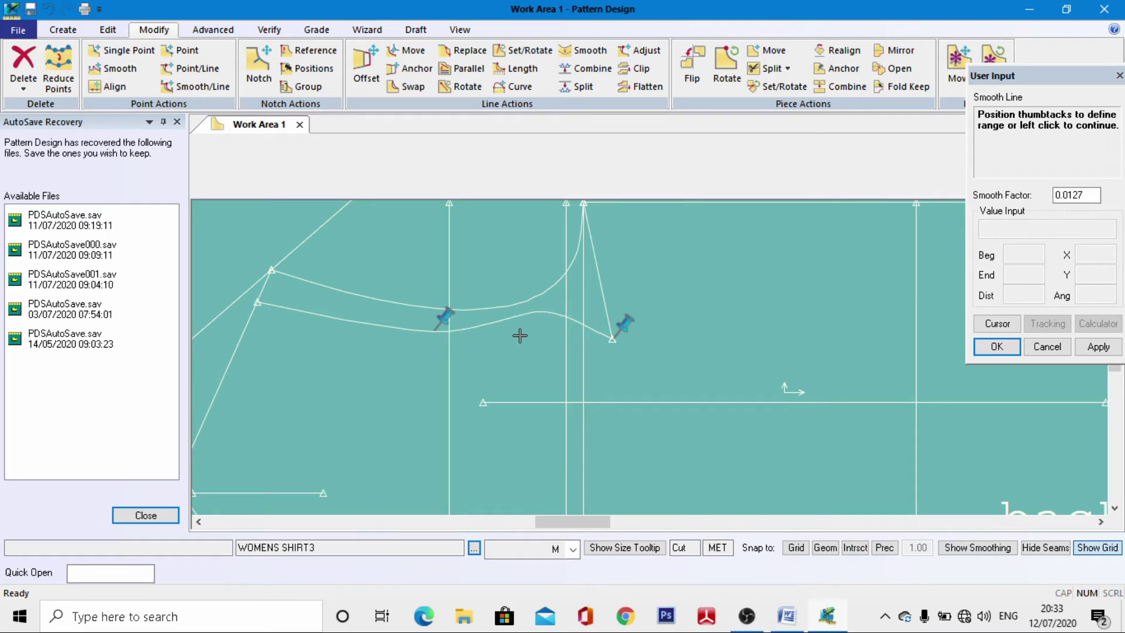
pyautogui.scroll(3, 520, 335)
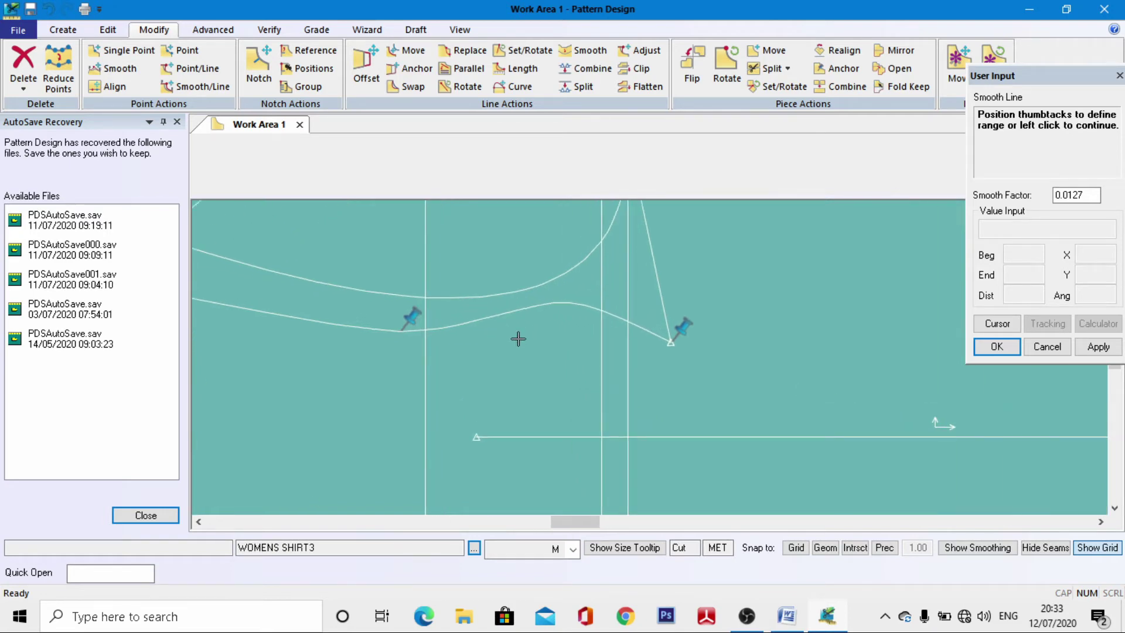
pyautogui.scroll(-3, 518, 339)
pyautogui.scroll(1, 570, 332)
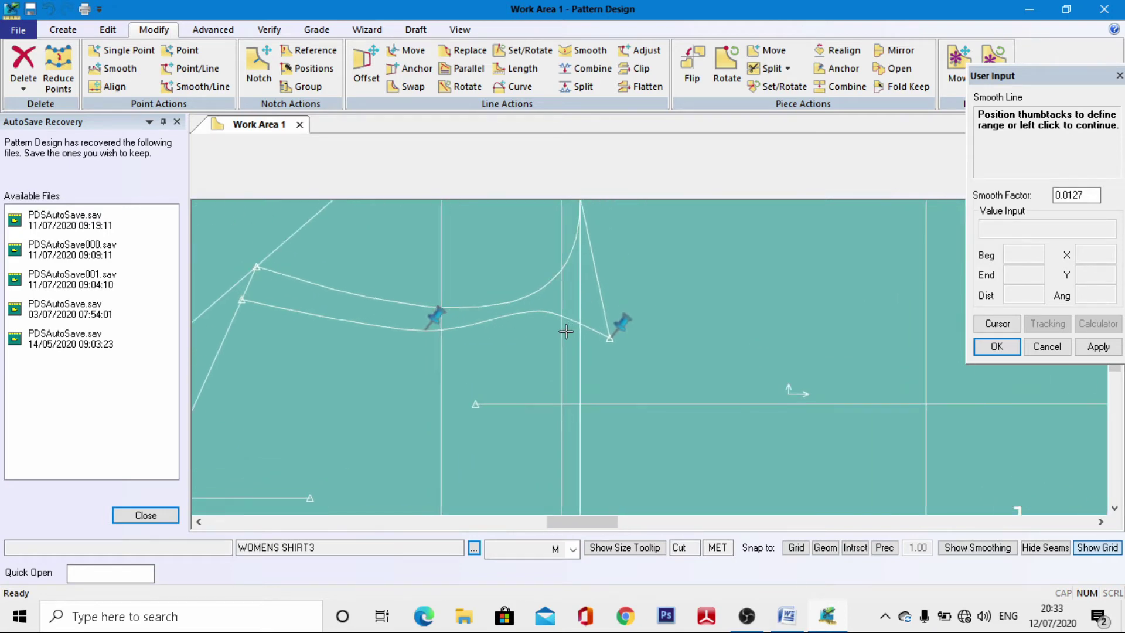
# Step: Reduce the points on the back sleeve curve with a reduction factor of 10
pyautogui.click(515, 86)
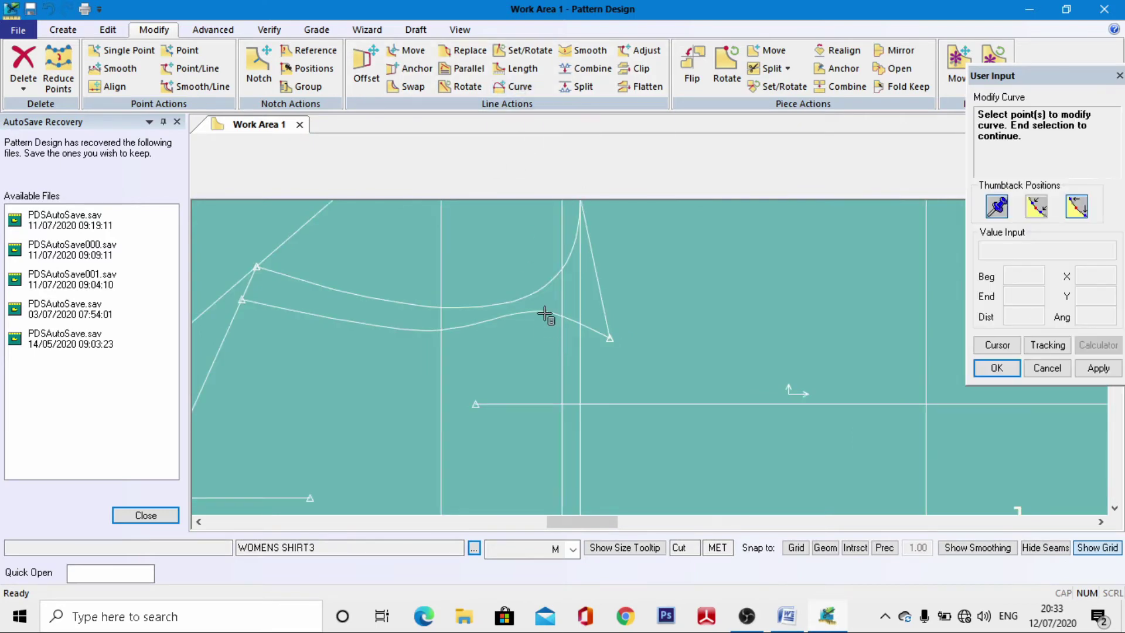
pyautogui.click(542, 312)
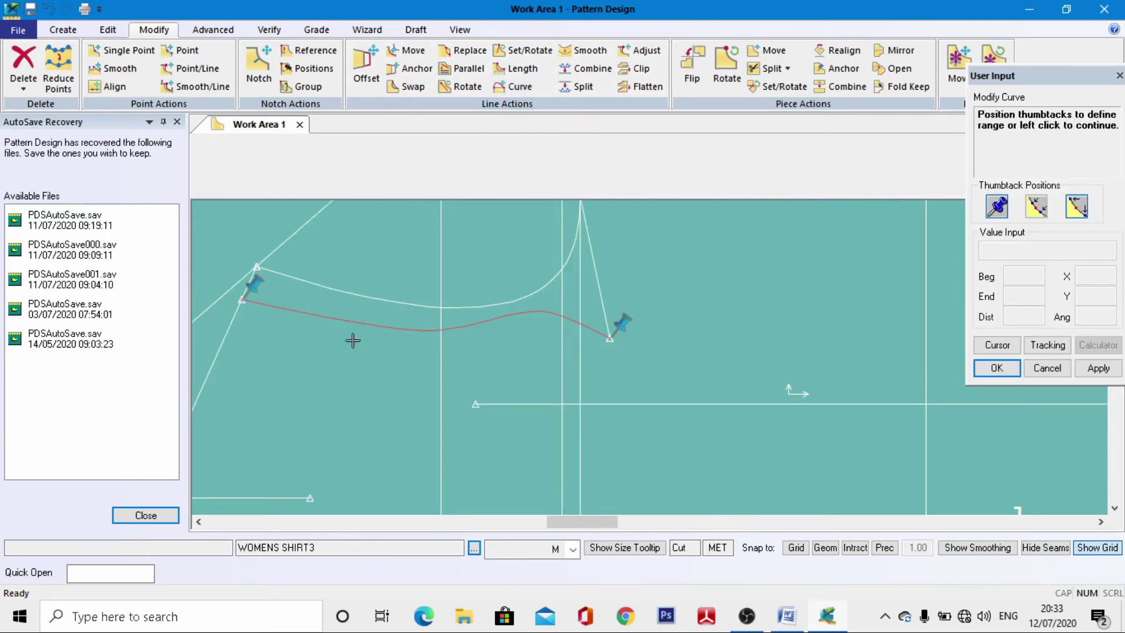
pyautogui.click(59, 66)
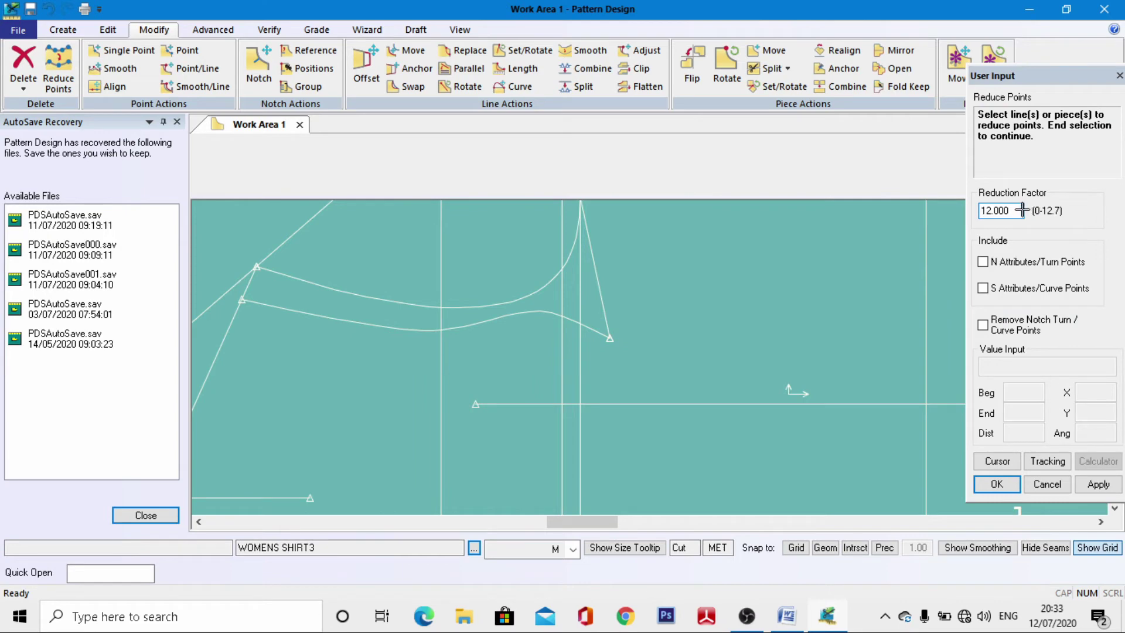
pyautogui.doubleClick(1021, 209)
pyautogui.write('10')
pyautogui.press('Return')
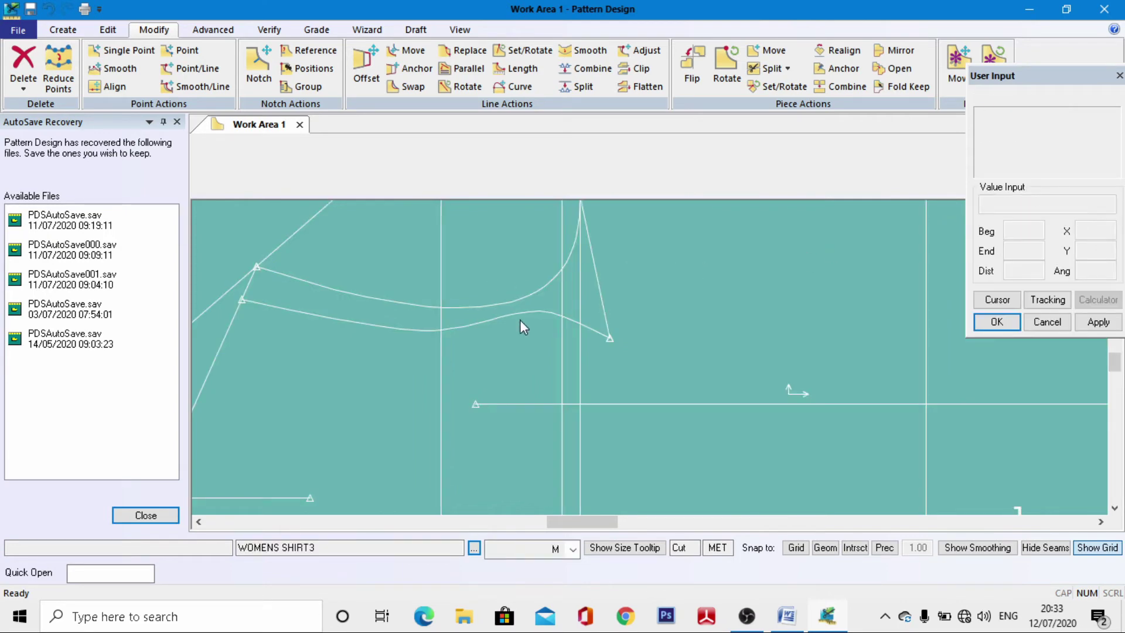
# Step: Raise the hump of the sleeve curve slightly toward the armhole, limiting the change to the section near the underarm
pyautogui.click(514, 87)
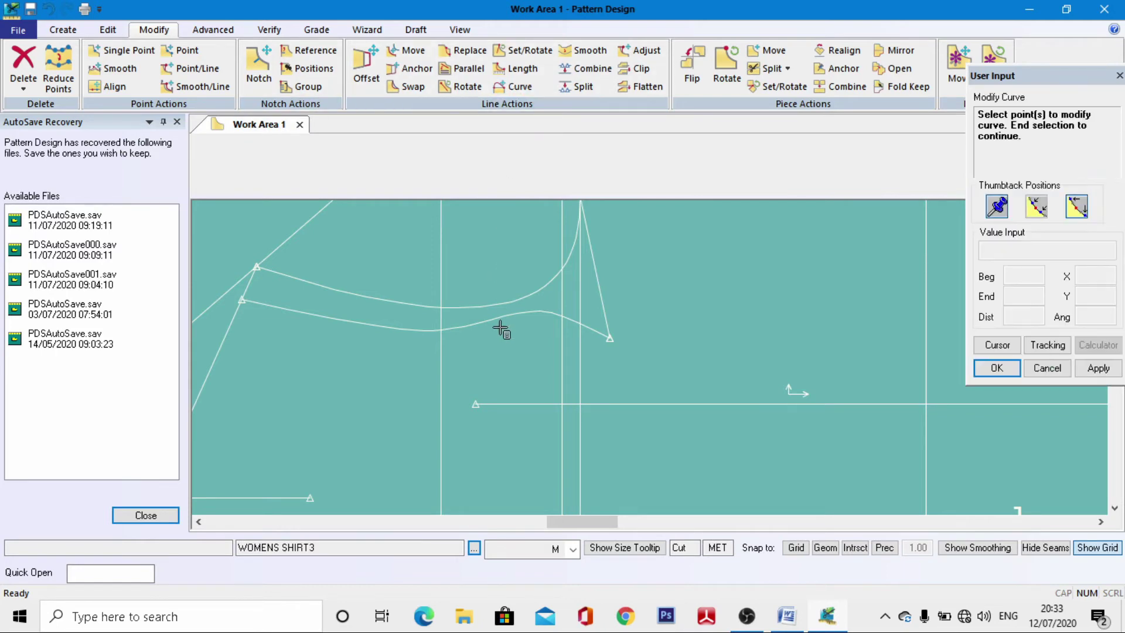
pyautogui.click(490, 320)
pyautogui.press('Return')
pyautogui.moveTo(251, 289); pyautogui.dragTo(445, 325)
pyautogui.click(545, 318)
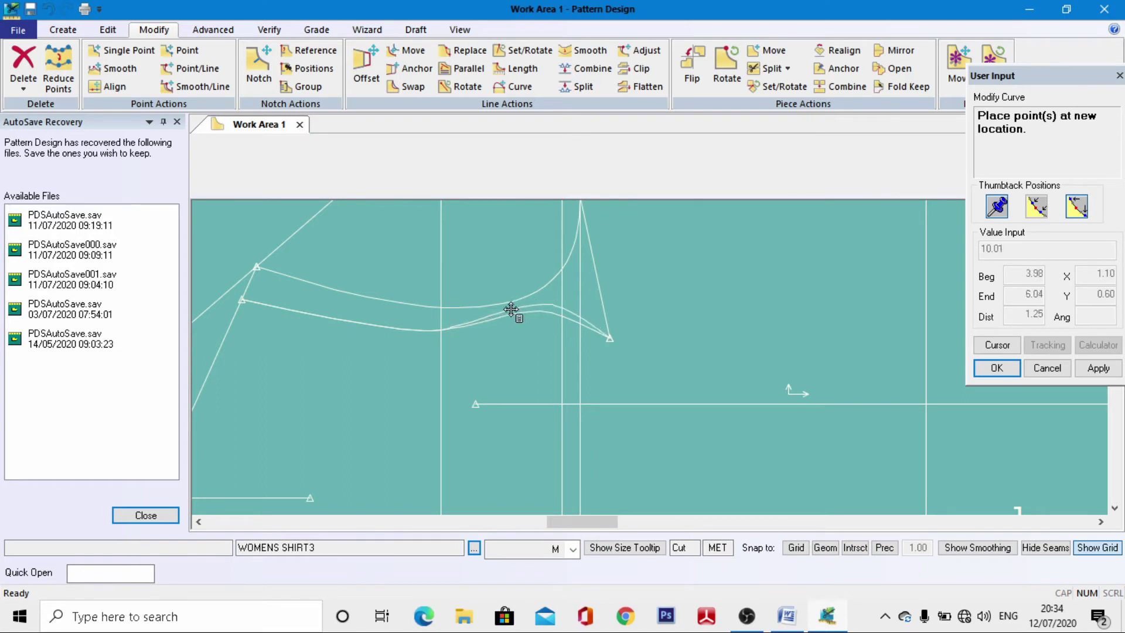
pyautogui.click(509, 311)
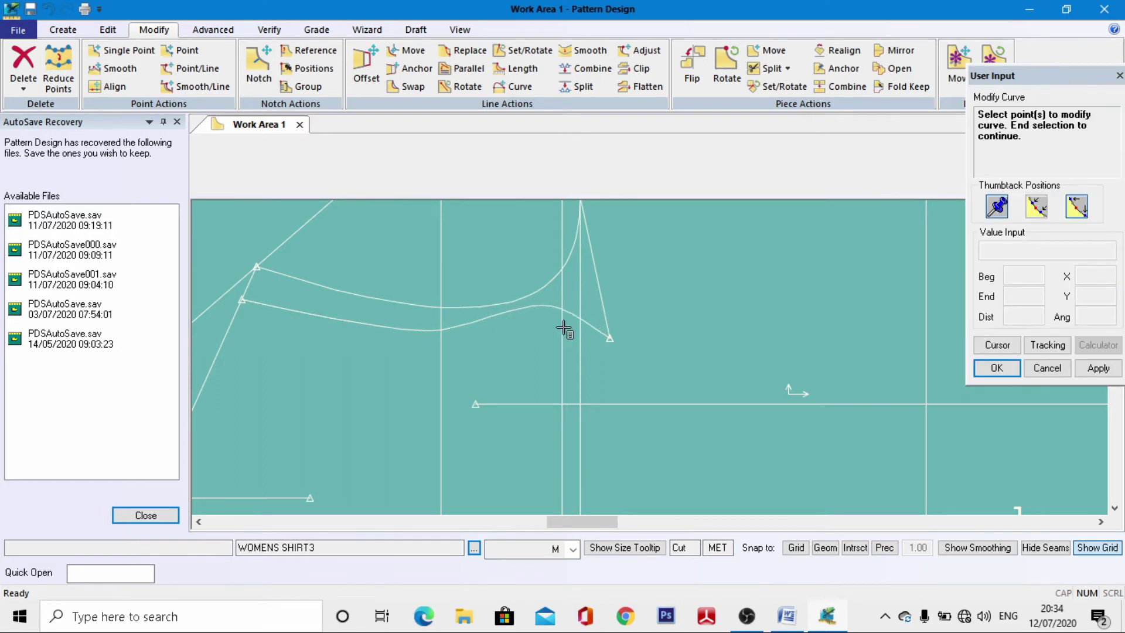
# Step: Push the sleeve curve outward just before its underarm end, keeping the shoulder-side section out of the modified range
pyautogui.click(588, 327)
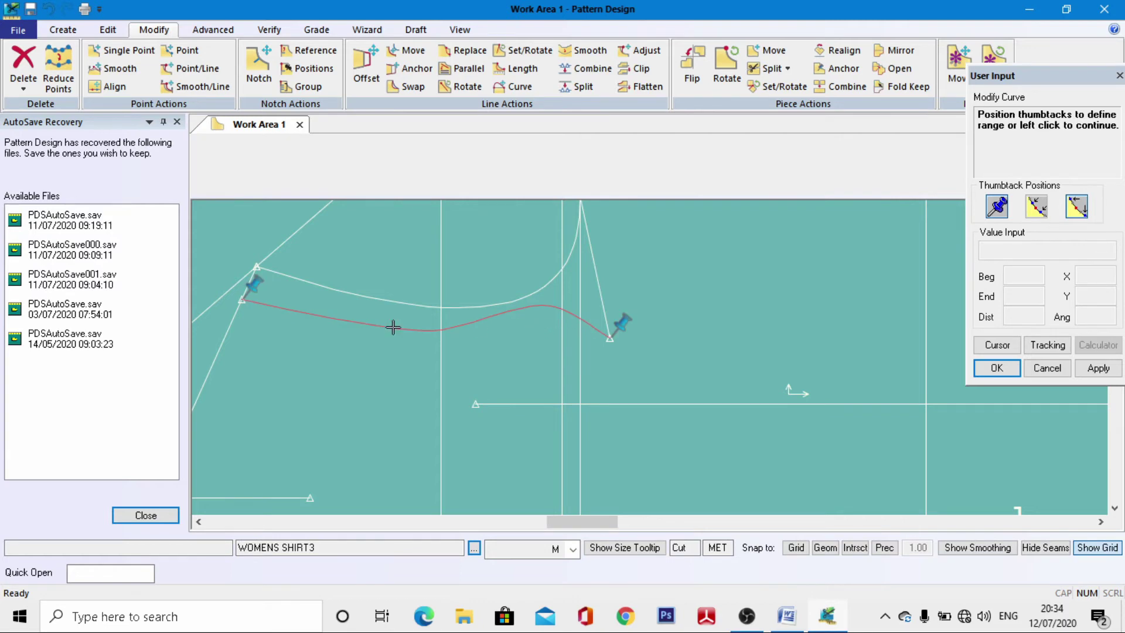
pyautogui.moveTo(256, 287); pyautogui.dragTo(443, 316)
pyautogui.click(591, 323)
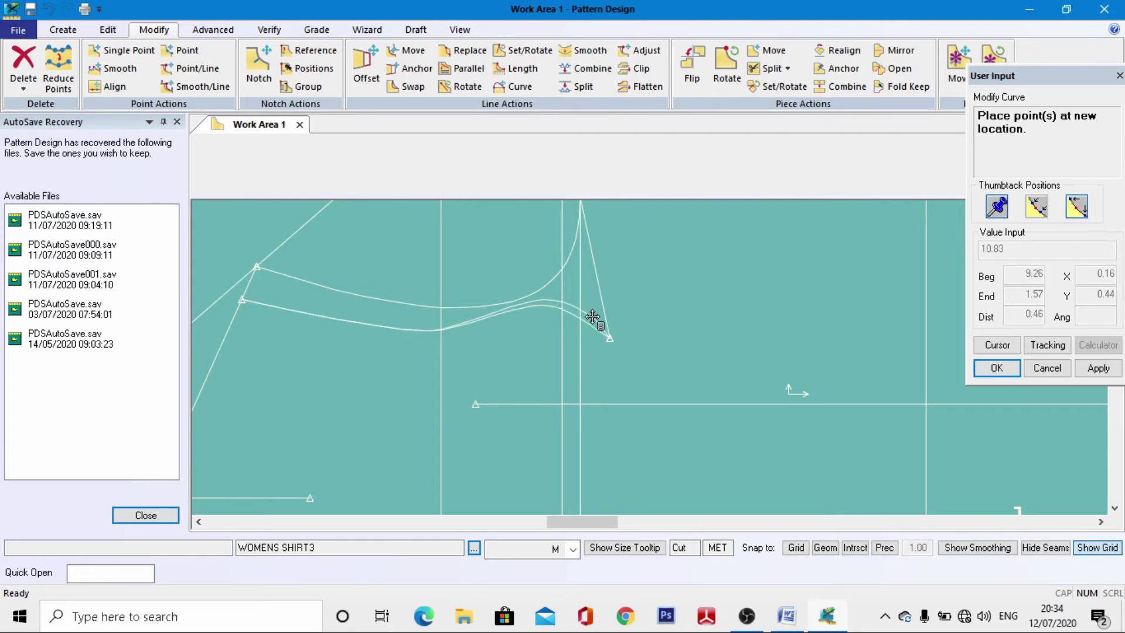
pyautogui.click(595, 317)
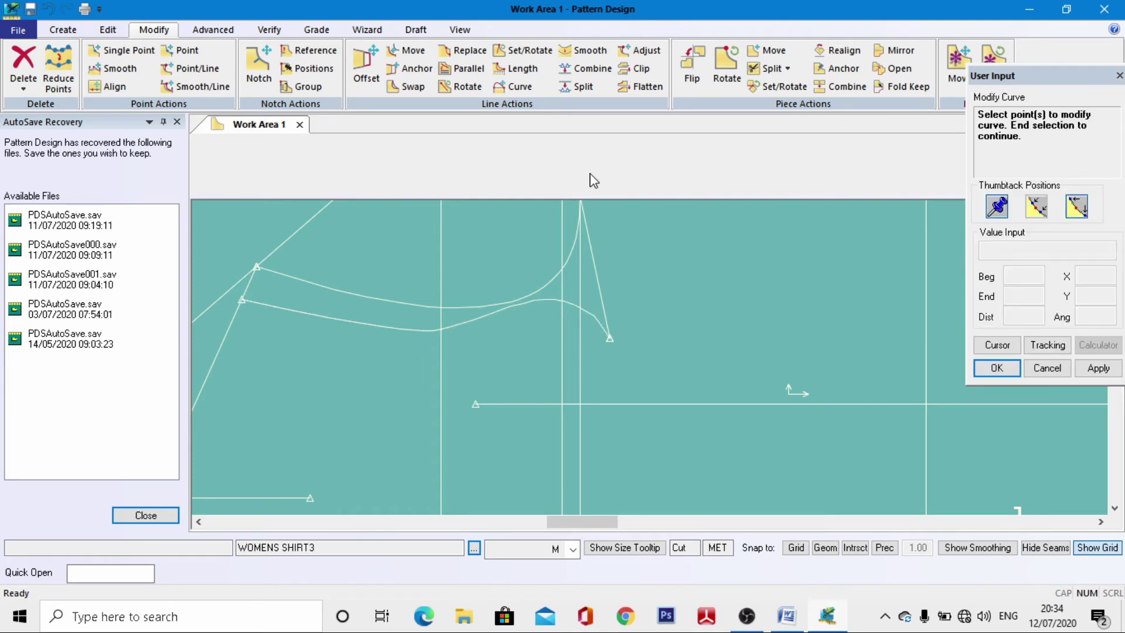
# Step: Smooth the reshaped sleeve curve between its lowest part and the underarm end
pyautogui.click(583, 51)
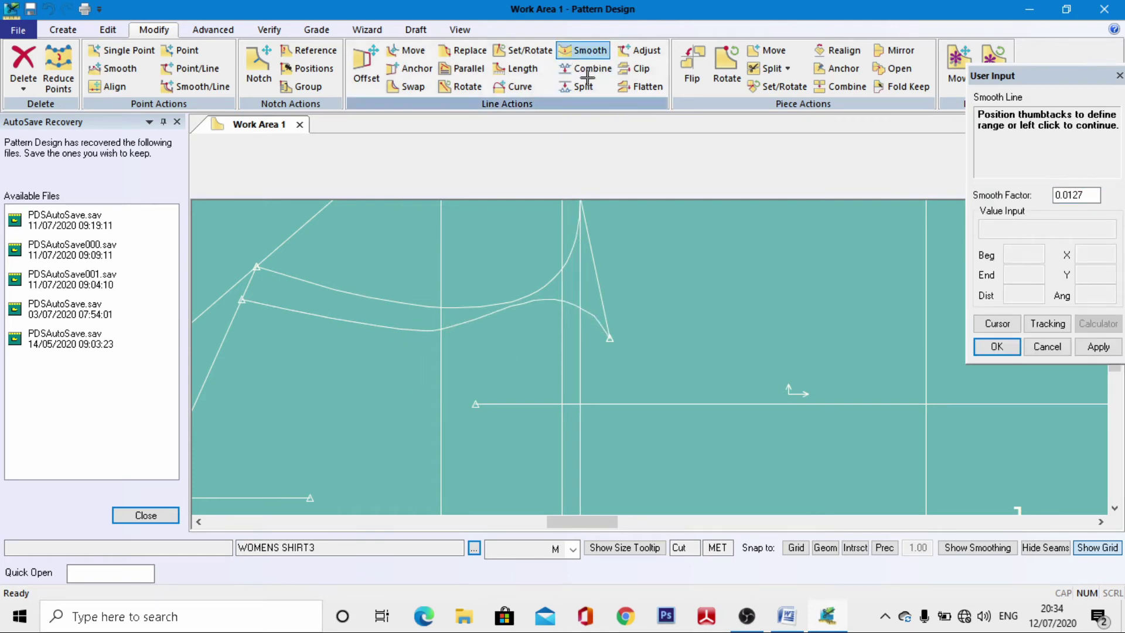
pyautogui.click(586, 52)
pyautogui.click(552, 298)
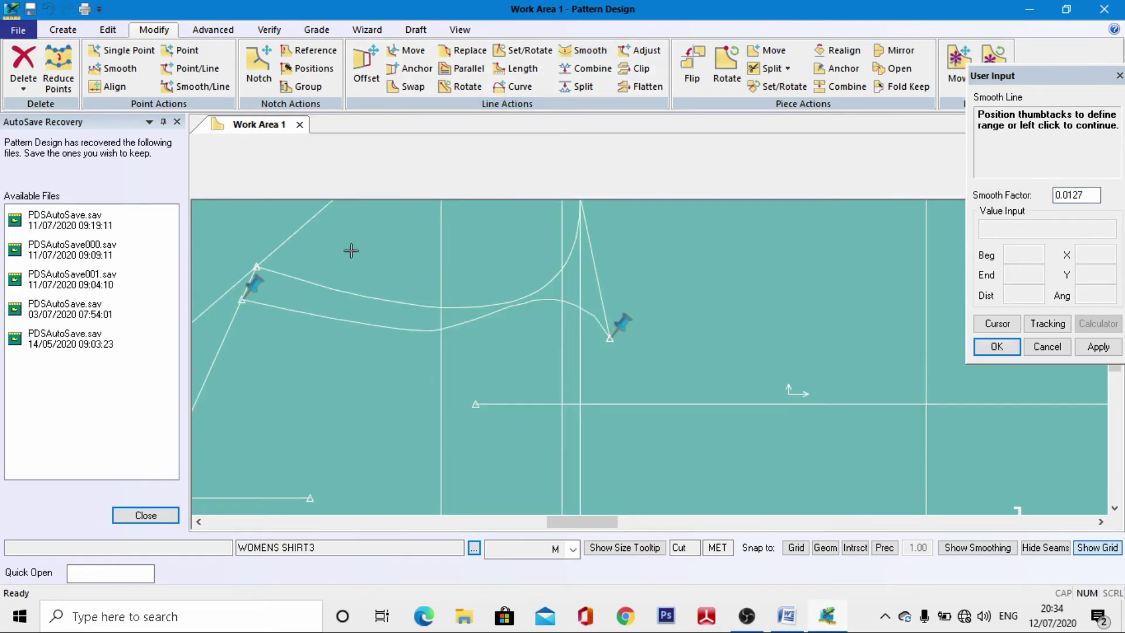
pyautogui.moveTo(256, 280); pyautogui.dragTo(423, 312)
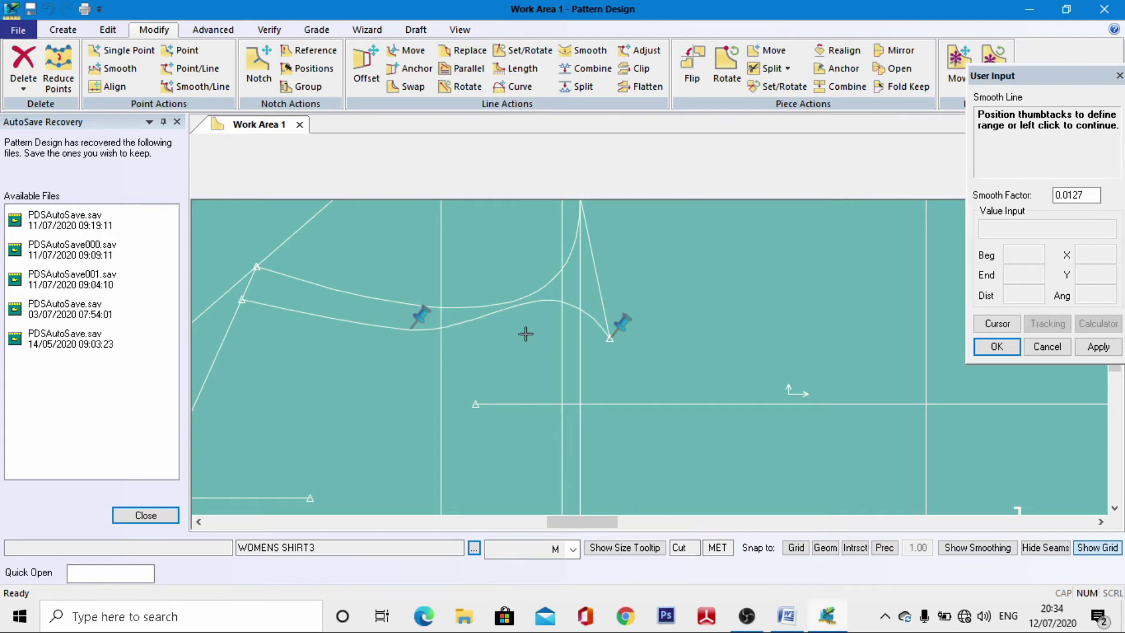
# Step: Smooth the back sleeve curve over a wider range, from near its shoulder end to the underarm end
pyautogui.click(526, 355)
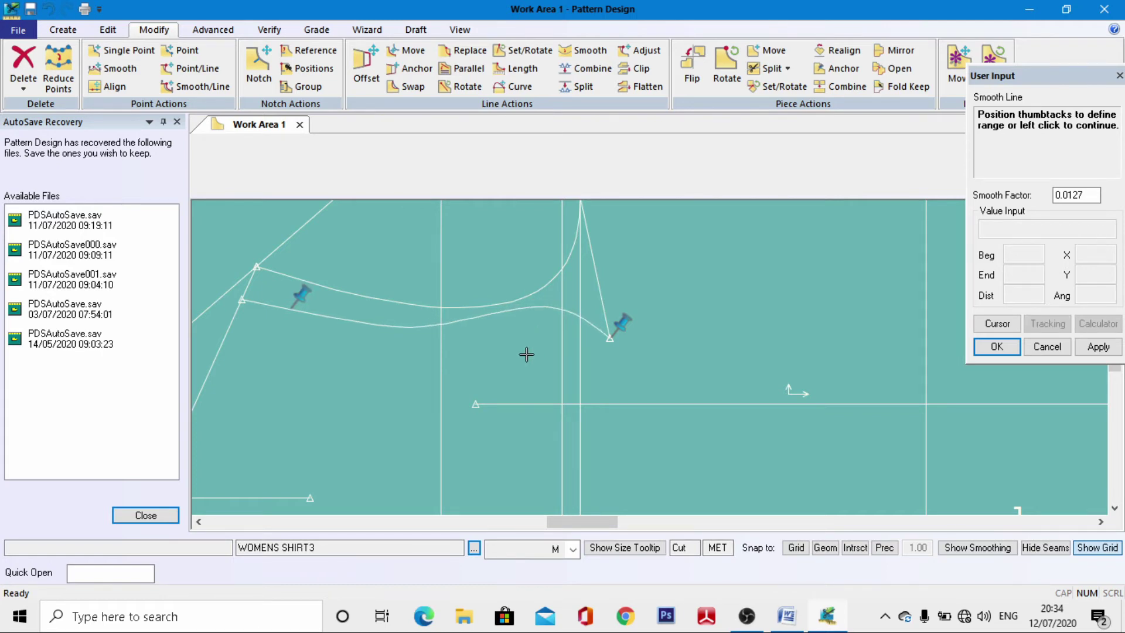
pyautogui.scroll(2, 563, 309)
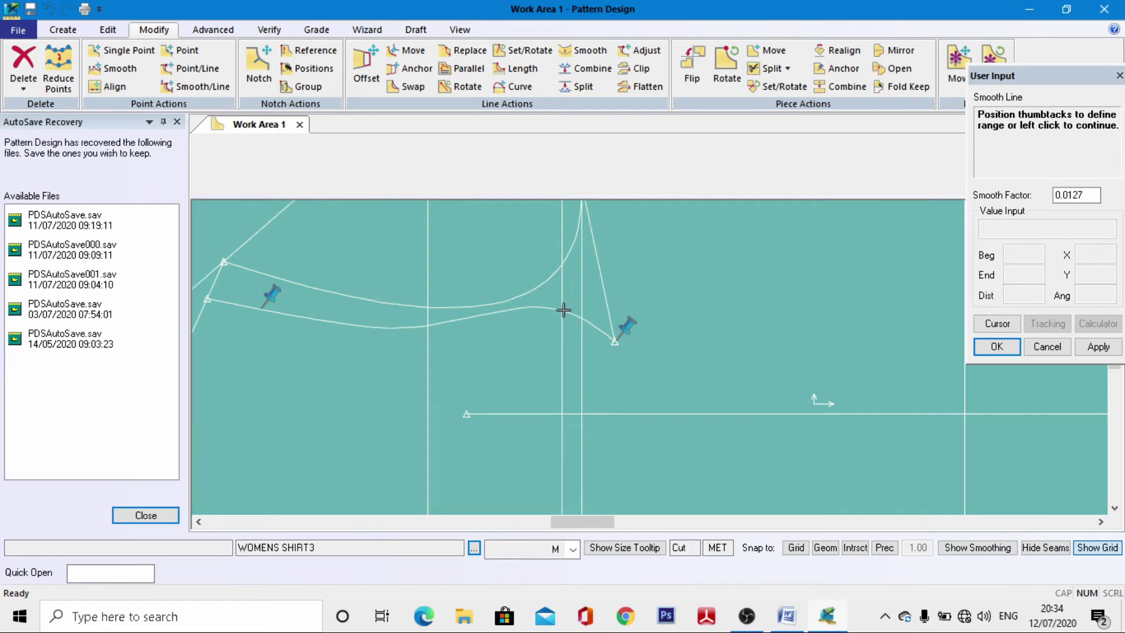
pyautogui.scroll(-3, 414, 369)
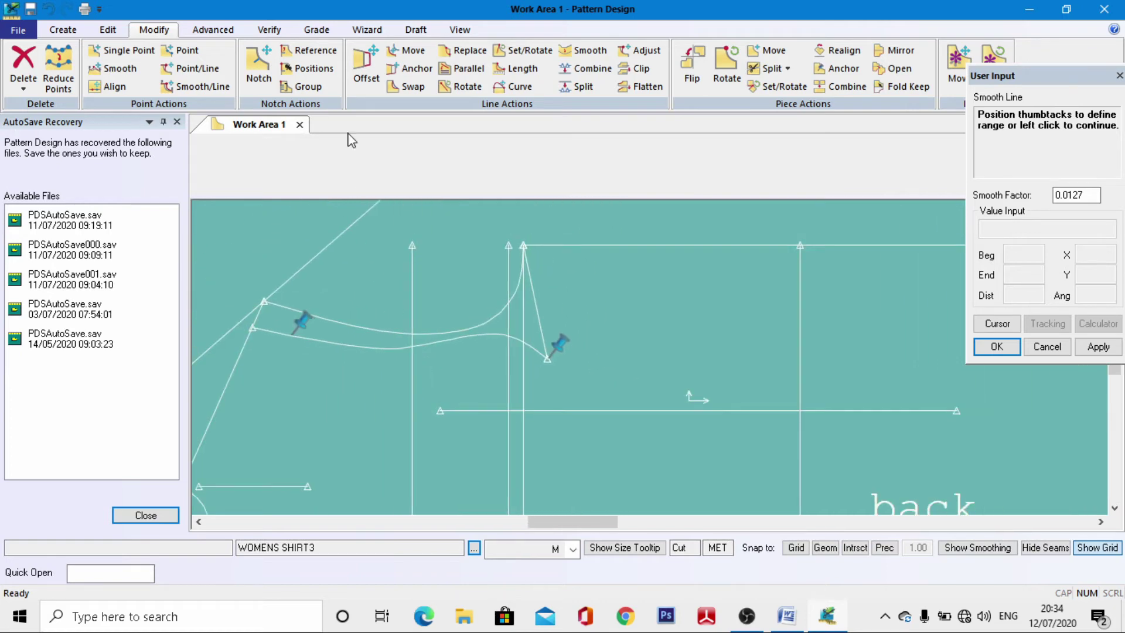
pyautogui.click(583, 50)
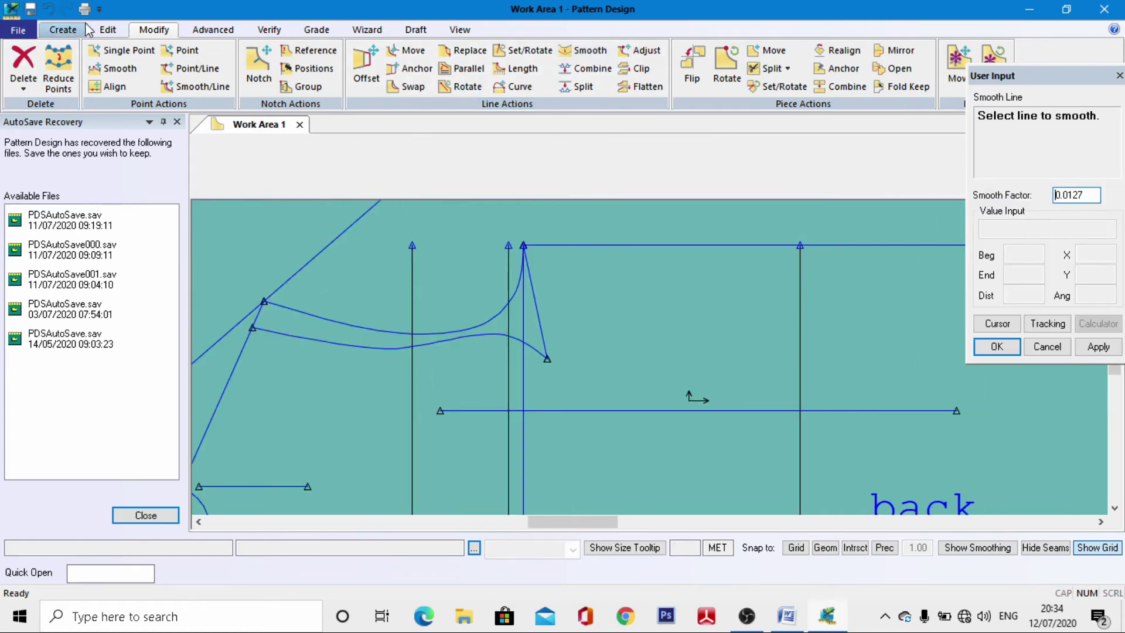
# Step: Measure the length of the back armhole curve
pyautogui.click(268, 29)
pyautogui.click(369, 67)
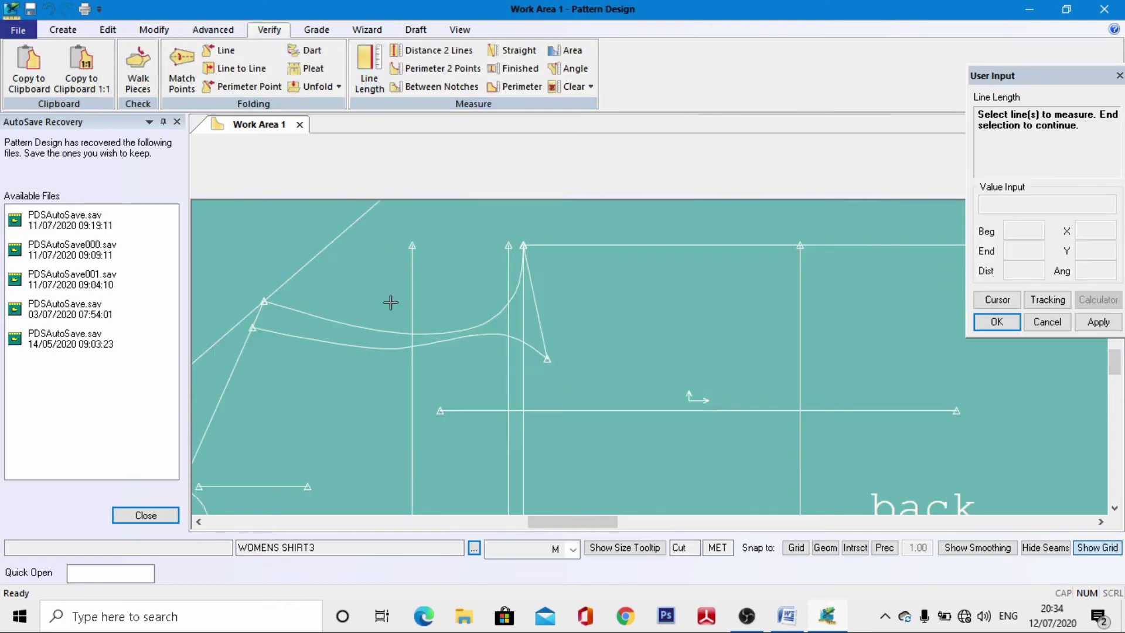
pyautogui.scroll(1, 357, 332)
pyautogui.click(369, 321)
pyautogui.rightClick(384, 297)
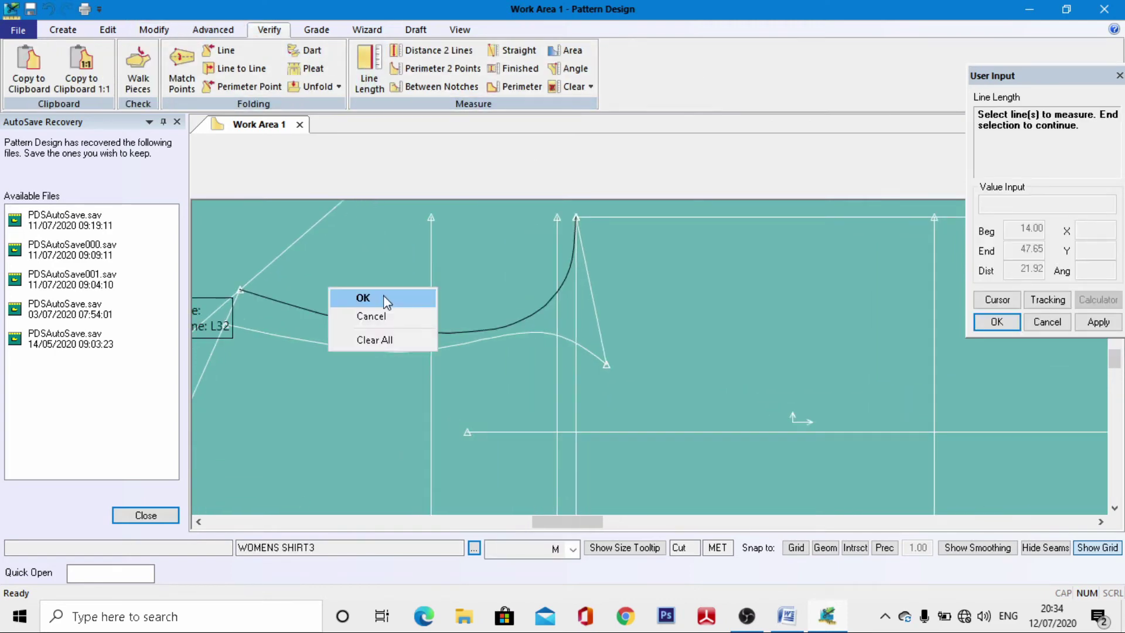
pyautogui.click(386, 299)
pyautogui.click(378, 65)
pyautogui.click(357, 321)
pyautogui.rightClick(357, 321)
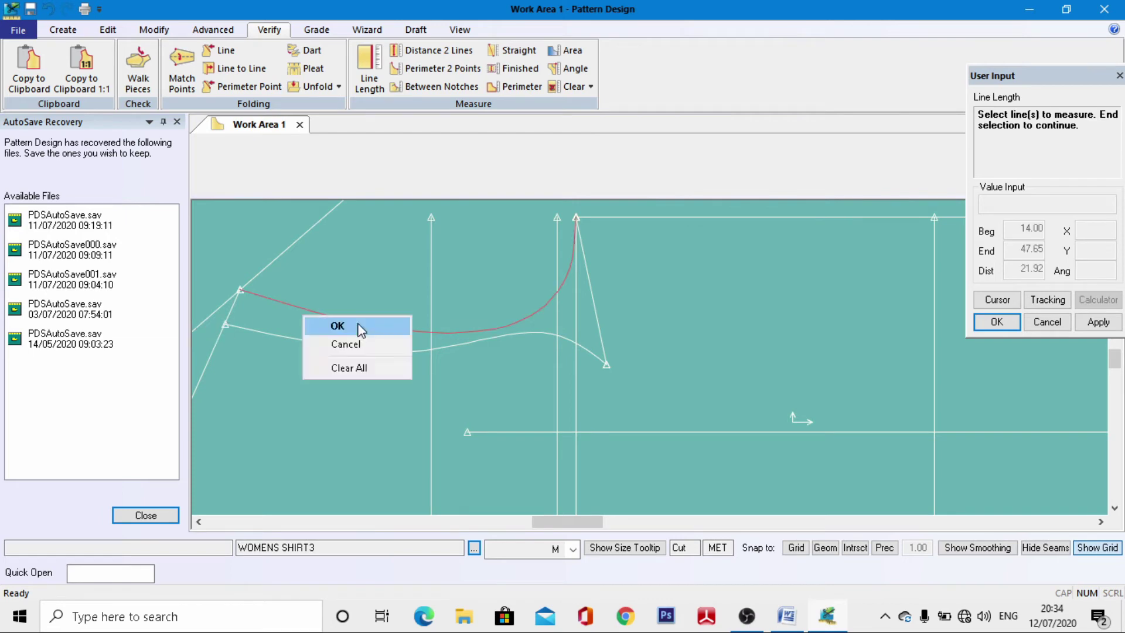
pyautogui.click(359, 327)
pyautogui.scroll(1, 477, 349)
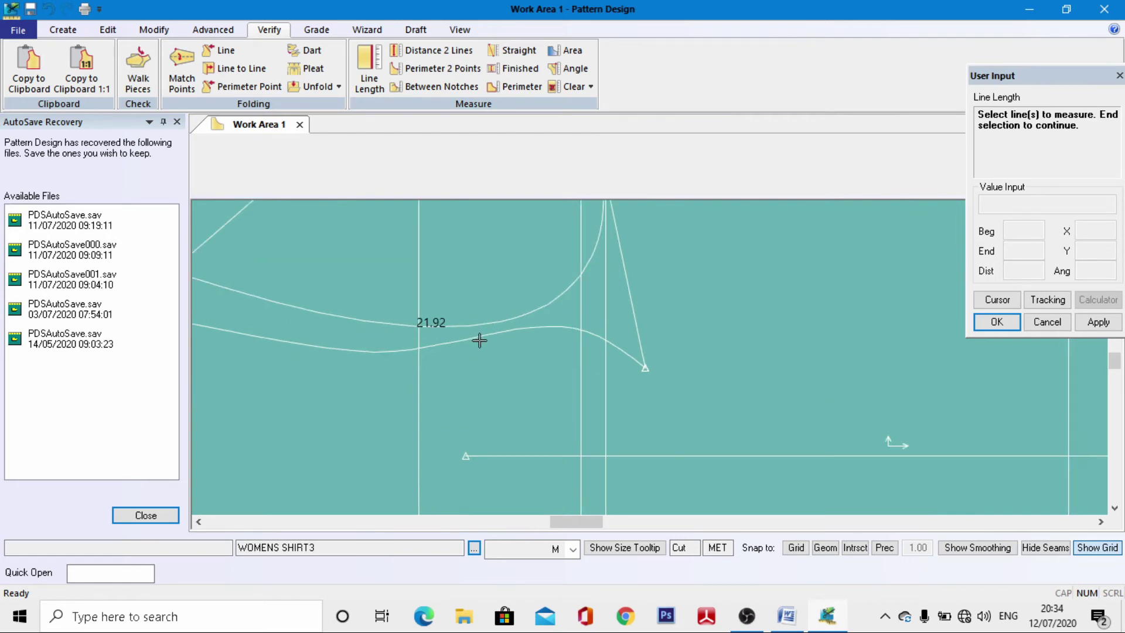
# Step: Measure the length of the back sleeve curve below the armhole curve
pyautogui.scroll(-3, 480, 340)
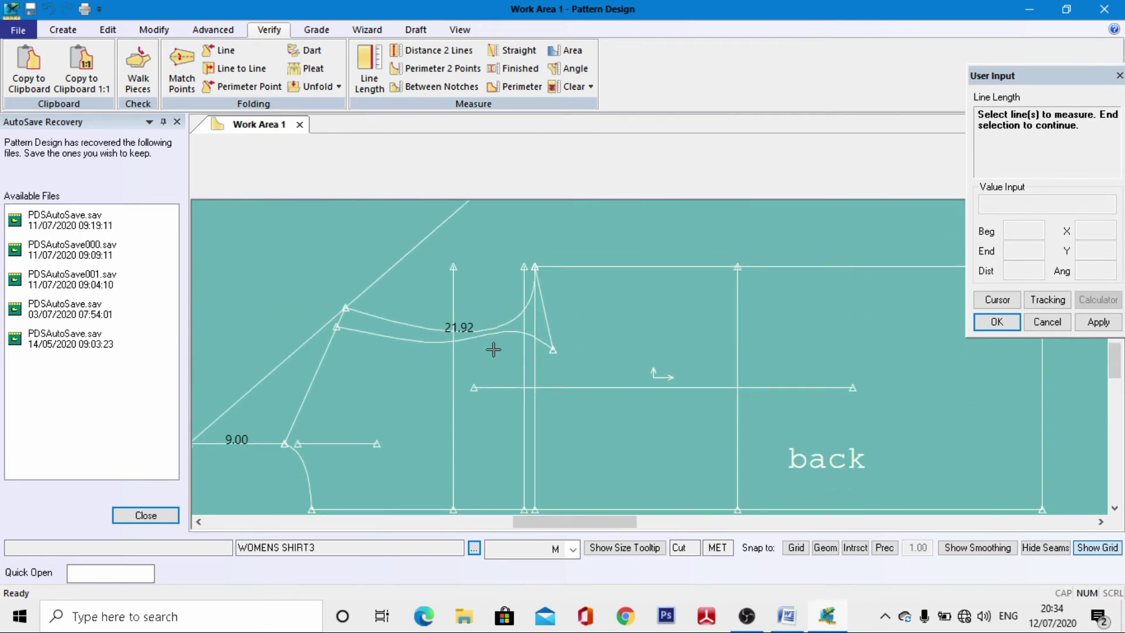
pyautogui.click(409, 340)
pyautogui.rightClick(410, 340)
pyautogui.click(391, 344)
pyautogui.scroll(2, 466, 350)
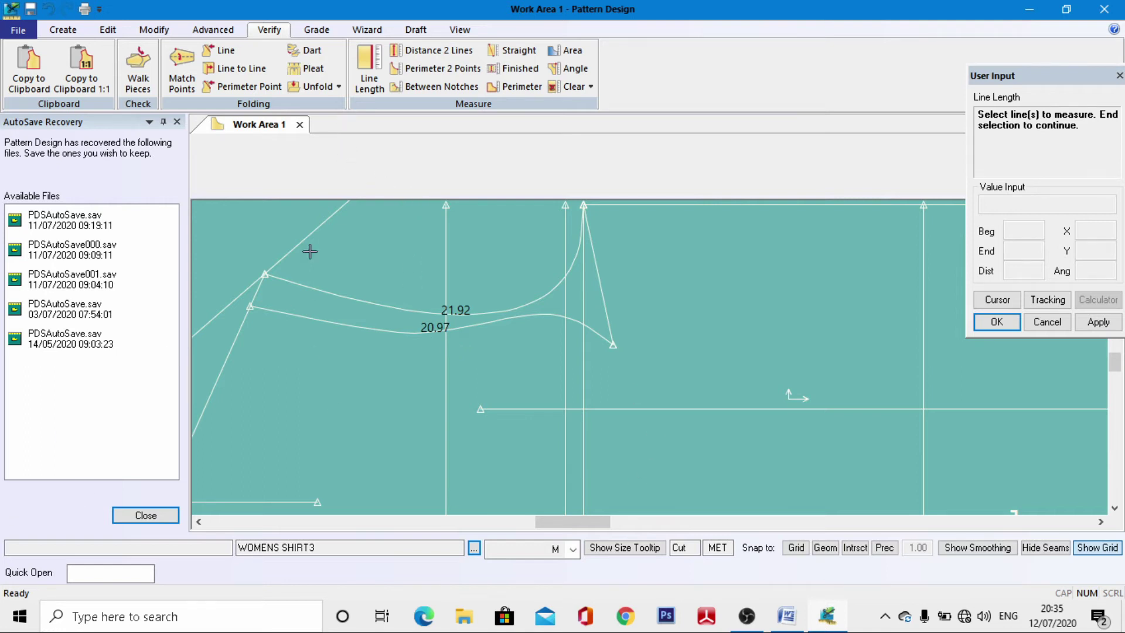
# Step: Extend the back sleeve curve by moving its underarm end point along the line to 21.92 cm from the line's beginning
pyautogui.click(154, 29)
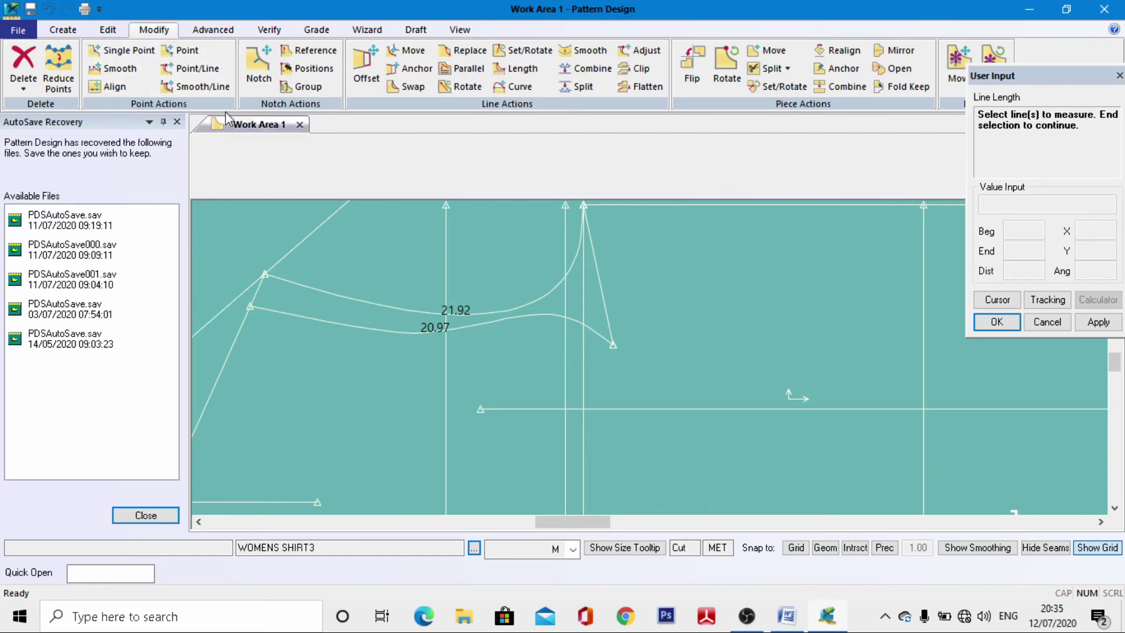
pyautogui.click(196, 68)
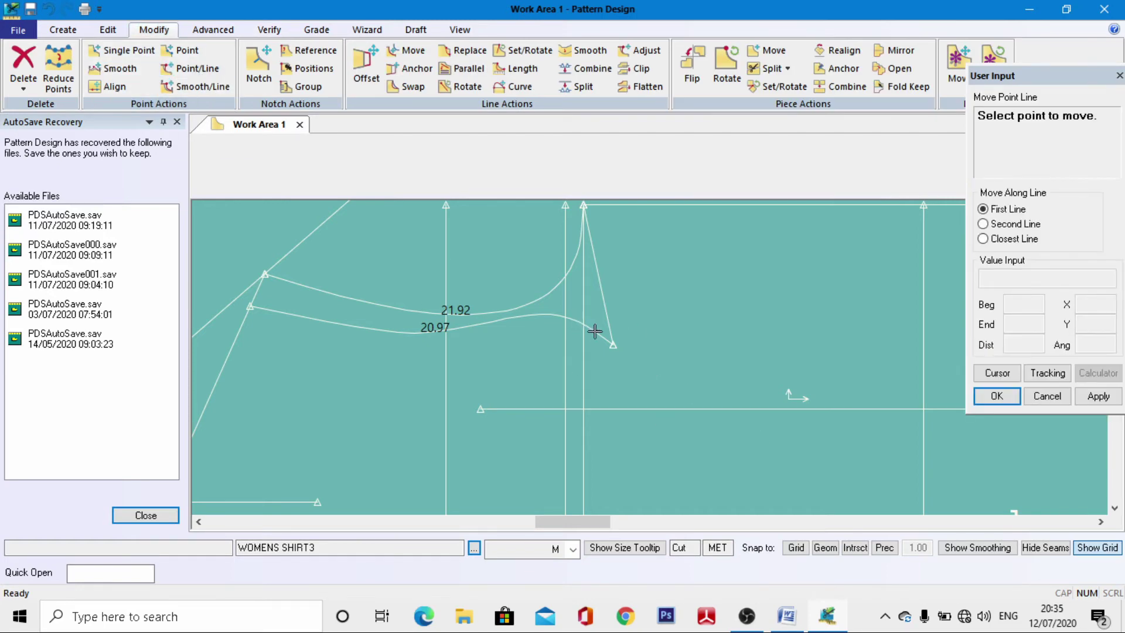
pyautogui.click(612, 344)
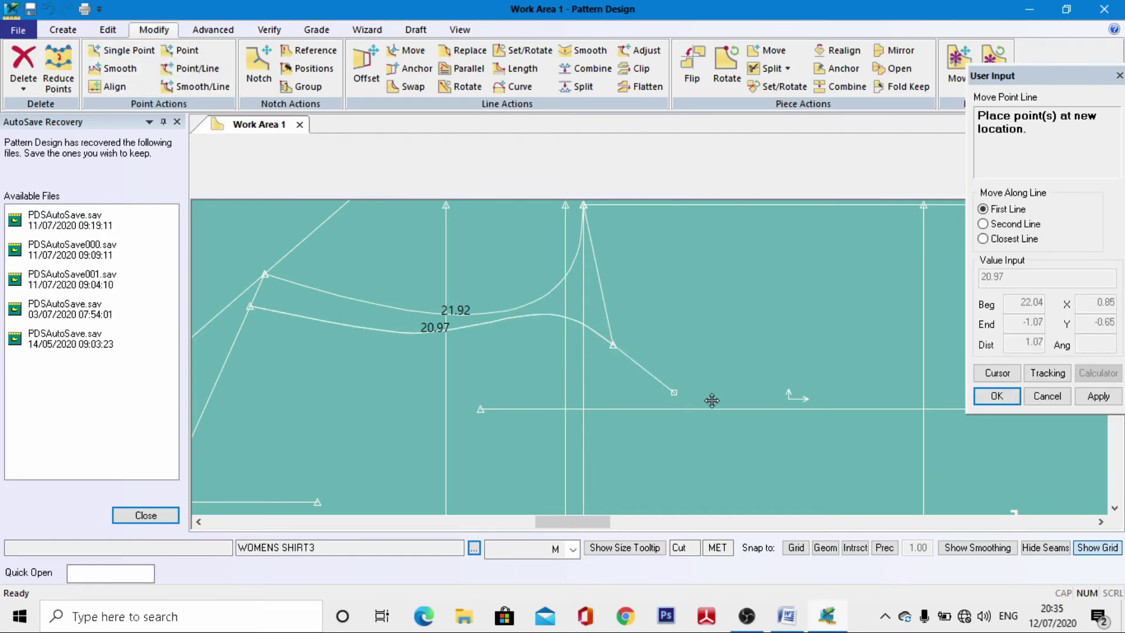
pyautogui.click(1013, 376)
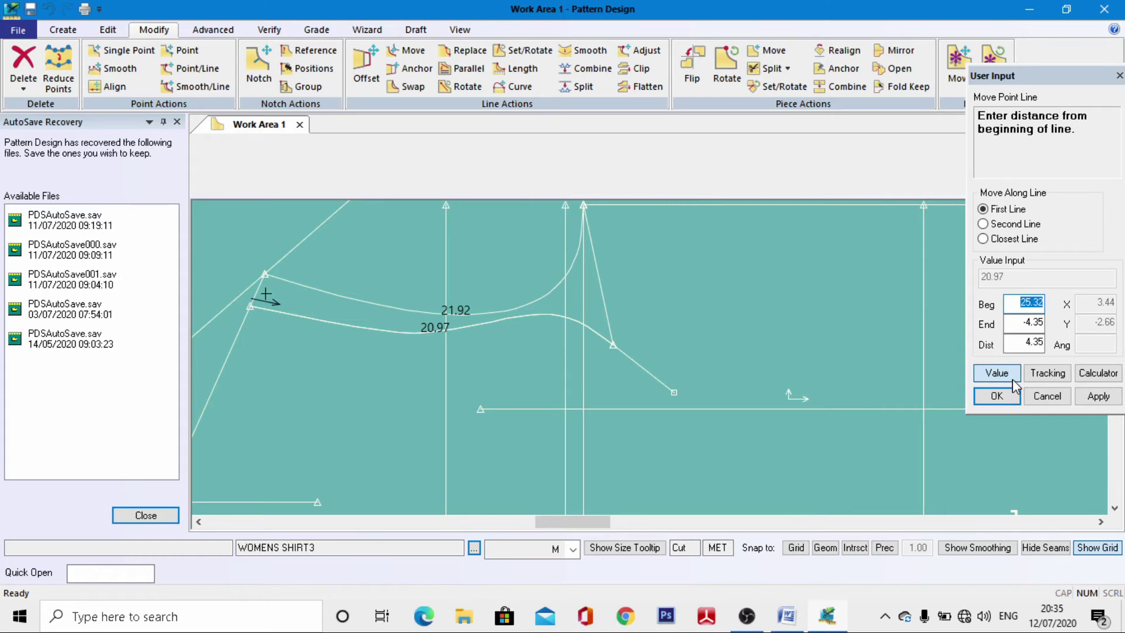
pyautogui.write('2')
pyautogui.press('Return')
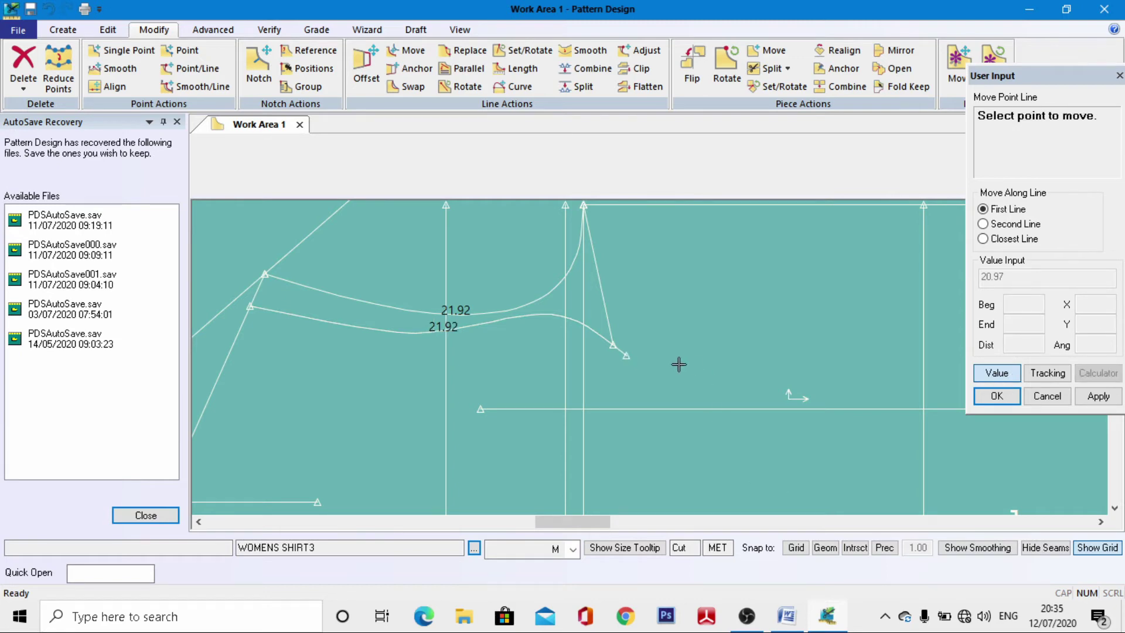
pyautogui.rightClick(642, 350)
pyautogui.click(644, 355)
# Step: Draw the back wrist line perpendicular to the sleeve line at its outer end, distance -10.75 cm, checking the wrist width in the Word measurements document
pyautogui.scroll(-2, 605, 346)
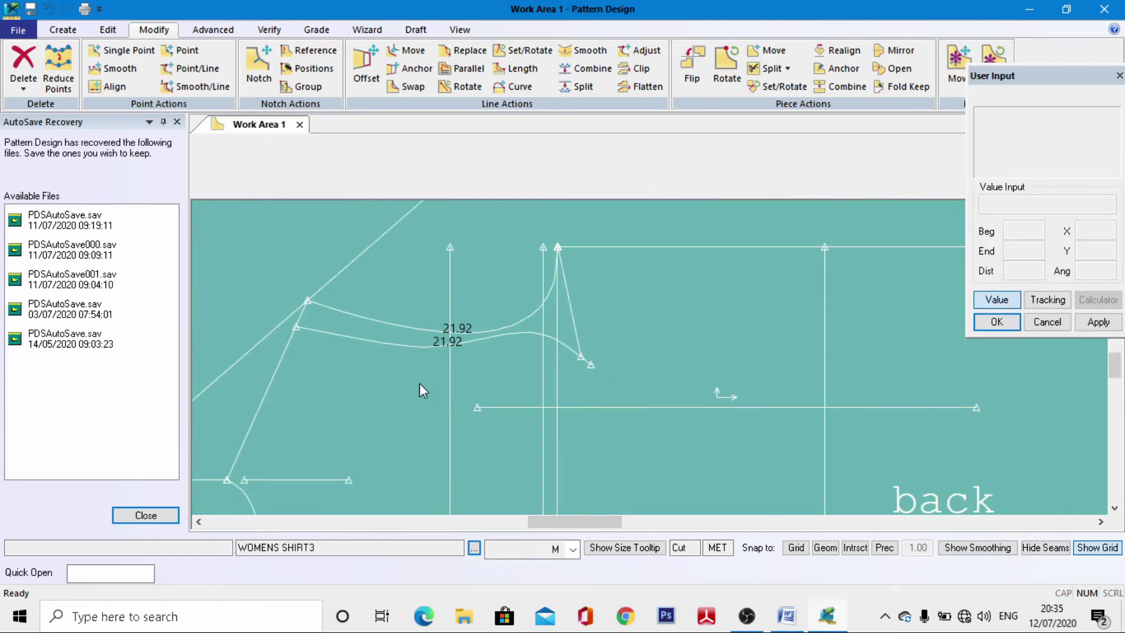
pyautogui.scroll(-2, 306, 427)
pyautogui.scroll(-1, 406, 363)
pyautogui.scroll(-1, 323, 375)
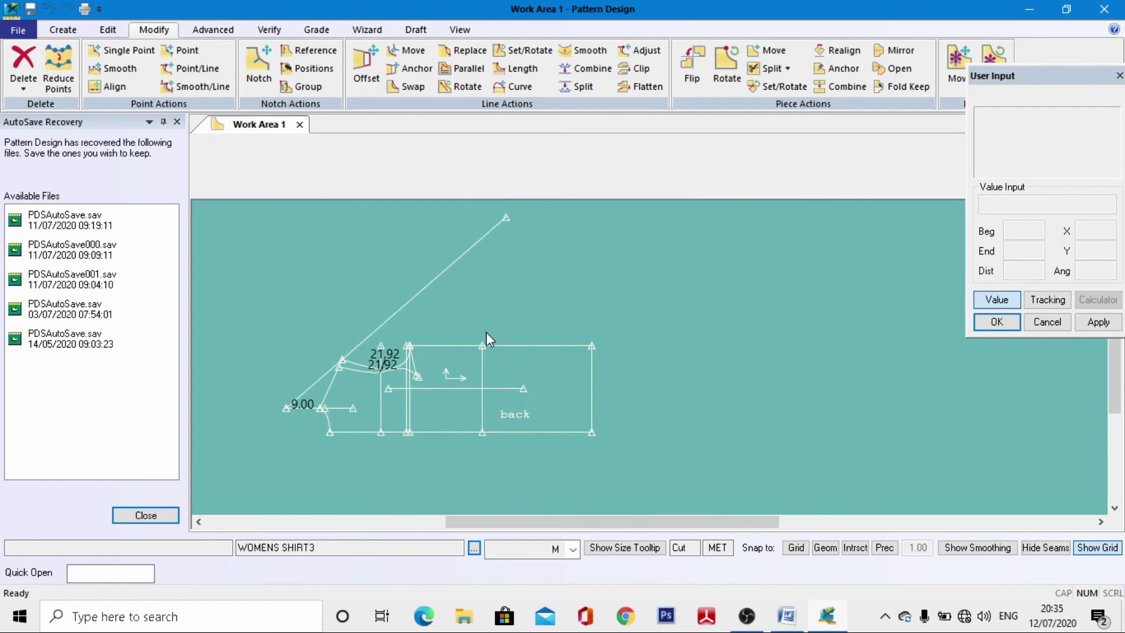
pyautogui.scroll(-1, 415, 371)
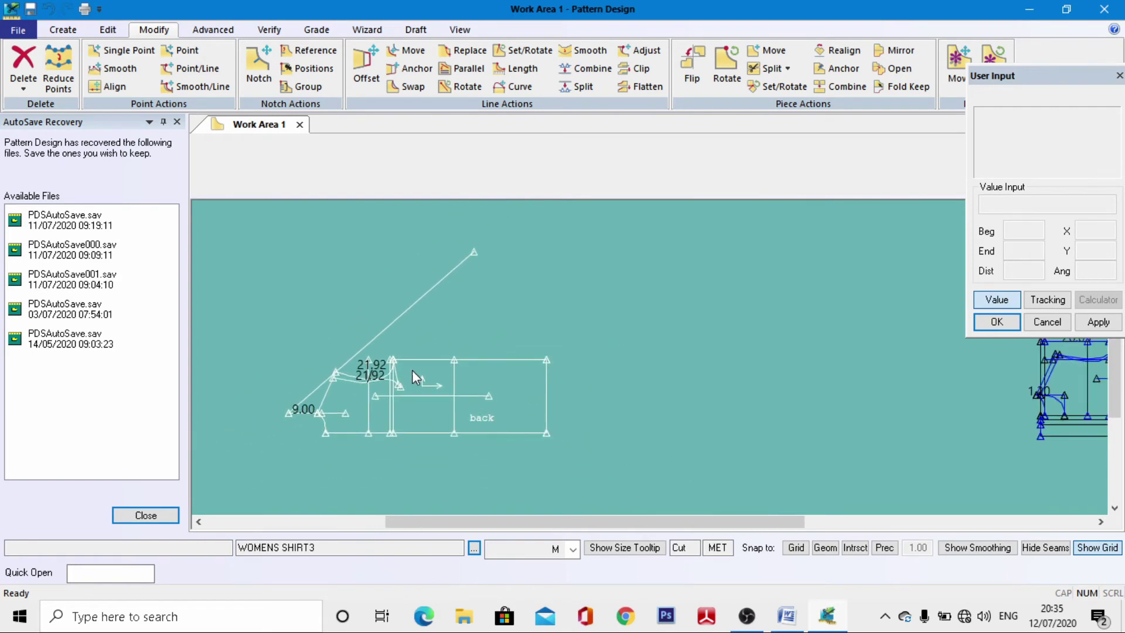
pyautogui.click(63, 30)
pyautogui.click(267, 67)
pyautogui.scroll(1, 469, 297)
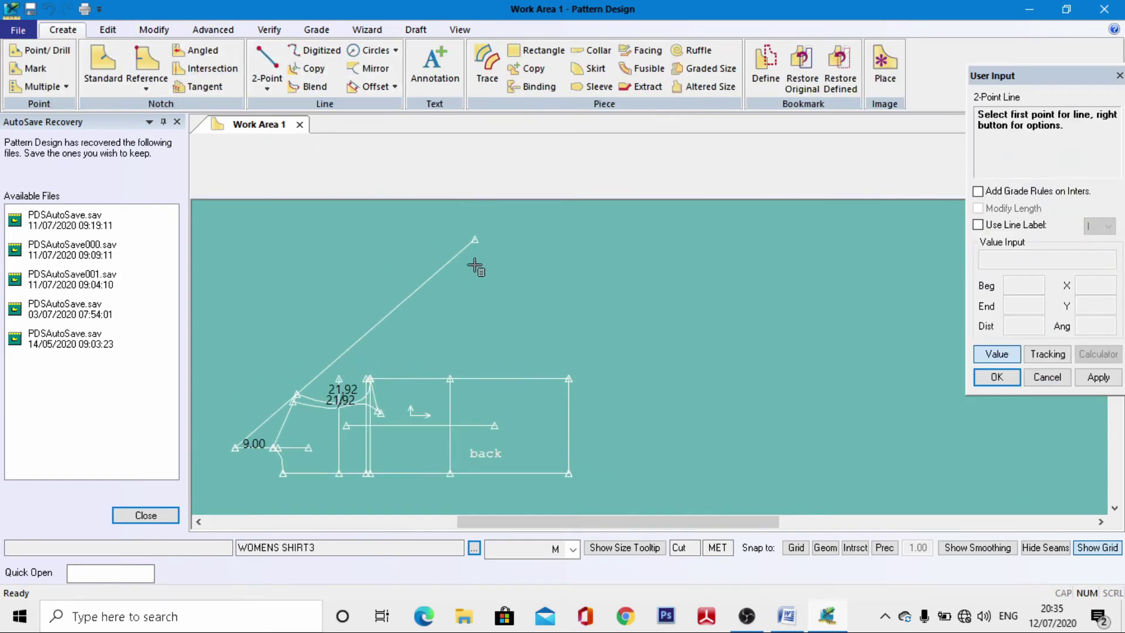
pyautogui.click(269, 87)
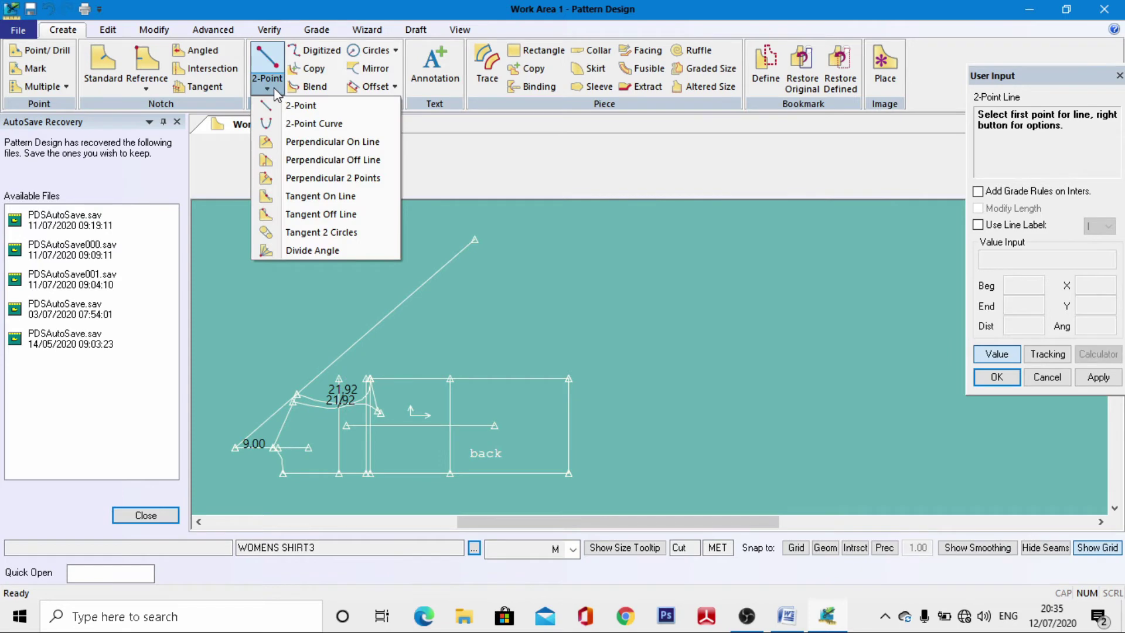
pyautogui.click(327, 142)
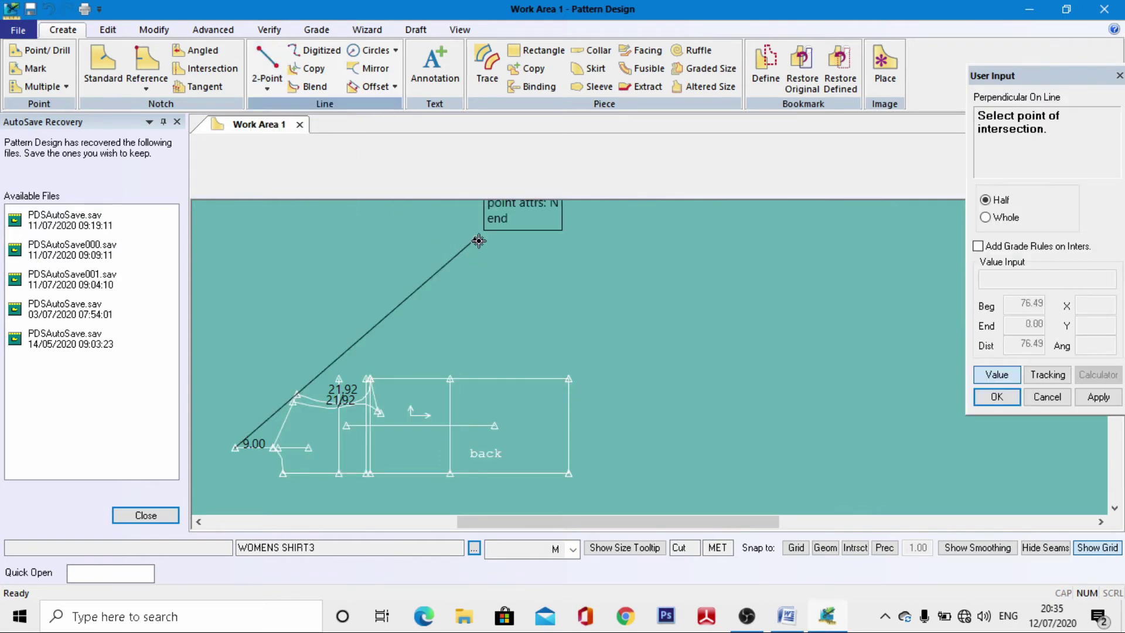
pyautogui.click(475, 240)
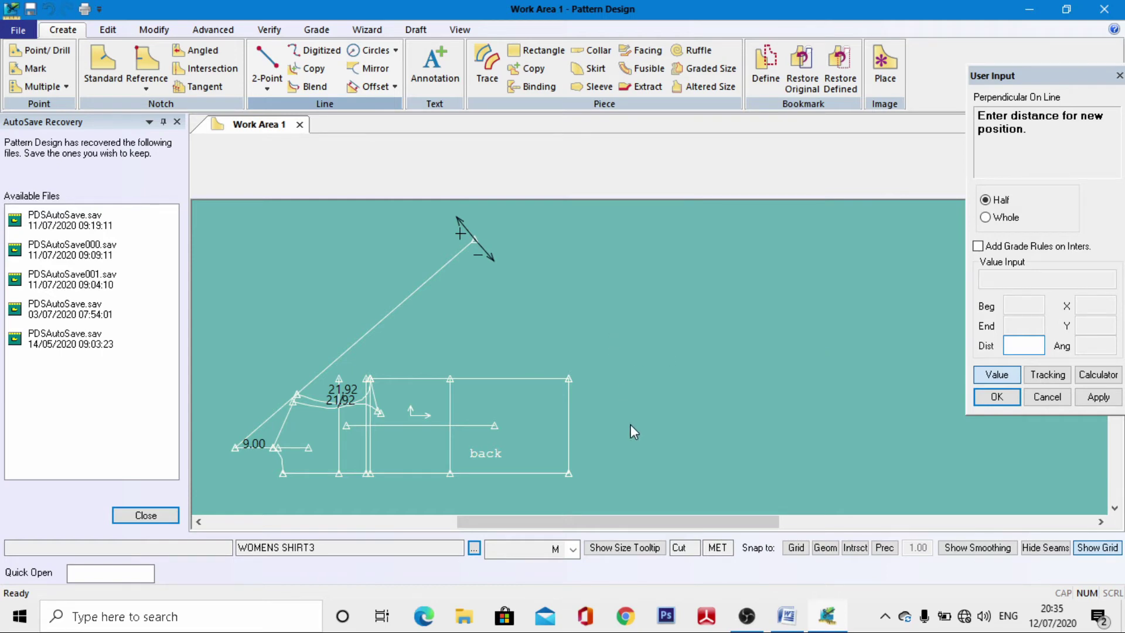
pyautogui.click(786, 616)
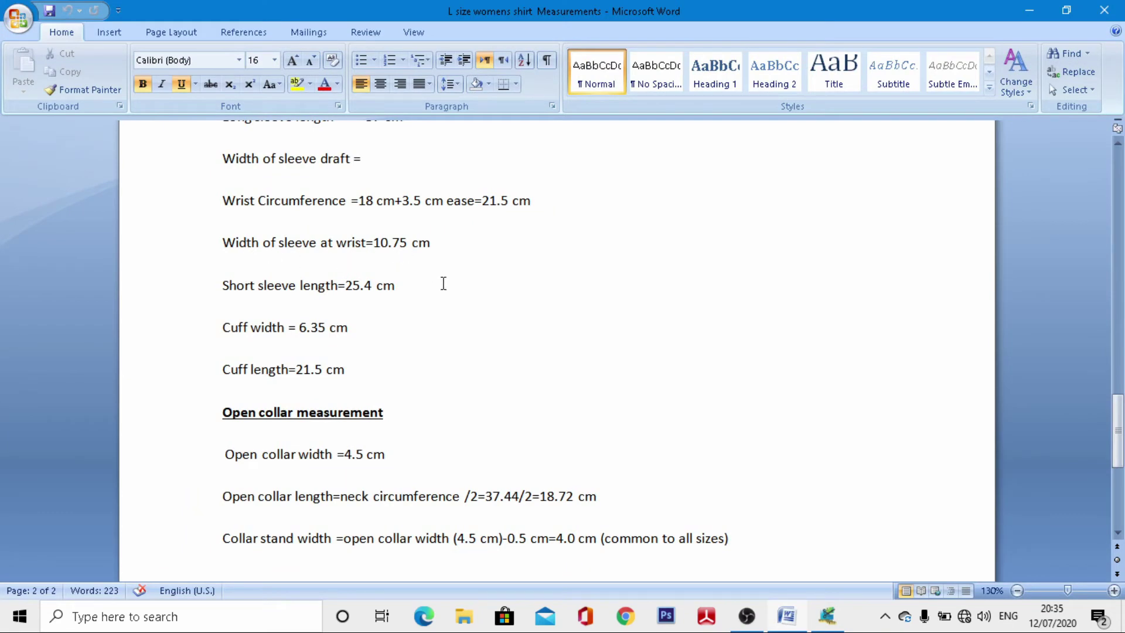
pyautogui.click(827, 618)
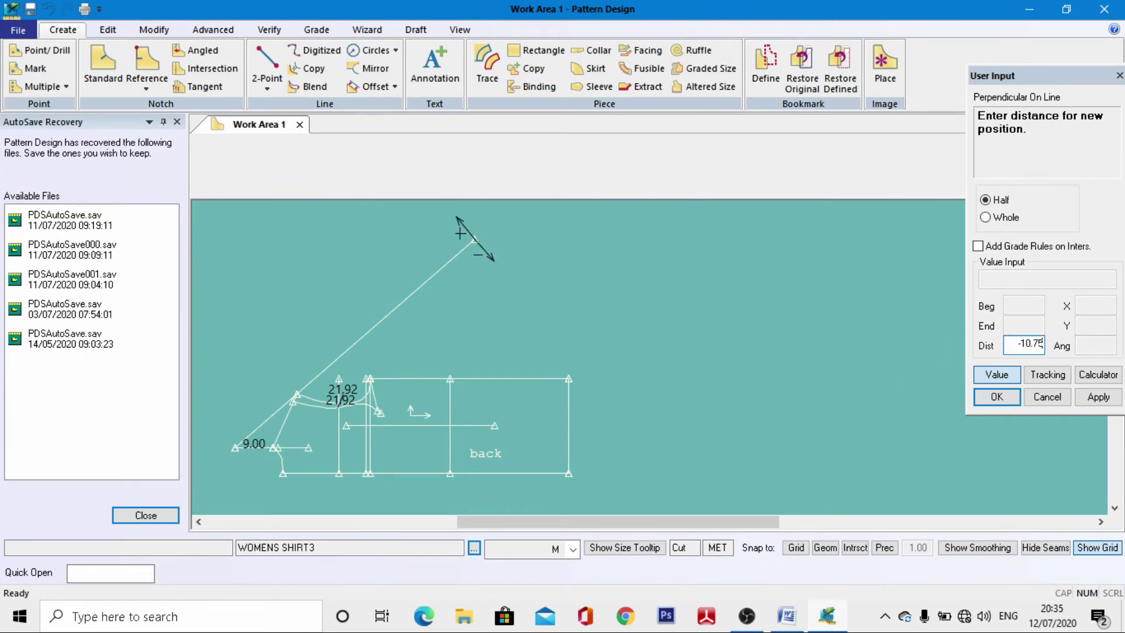
pyautogui.press('Return')
pyautogui.rightClick(555, 288)
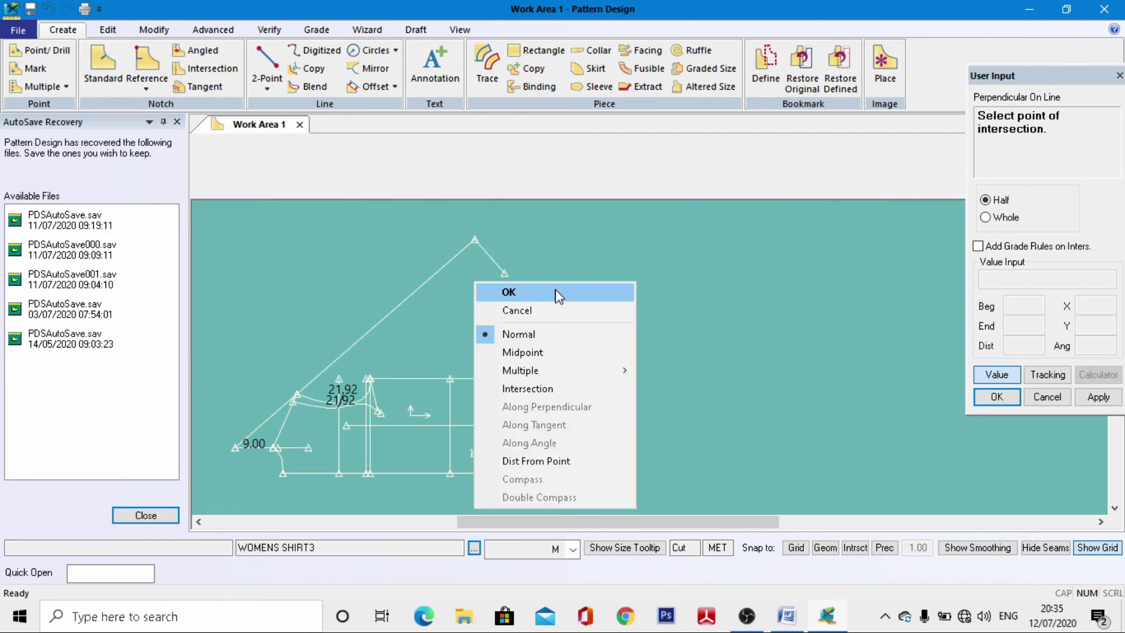
pyautogui.click(557, 291)
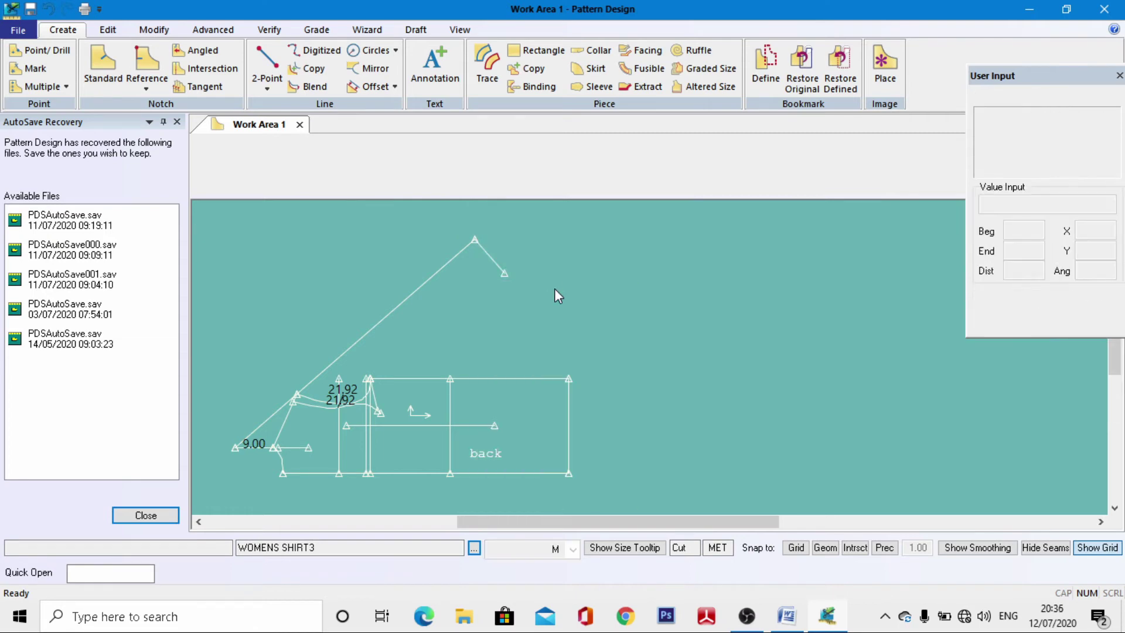
# Step: Draw a straight underarm seam from the free end of the wrist line to the extended underarm end of the back sleeve curve
pyautogui.click(266, 64)
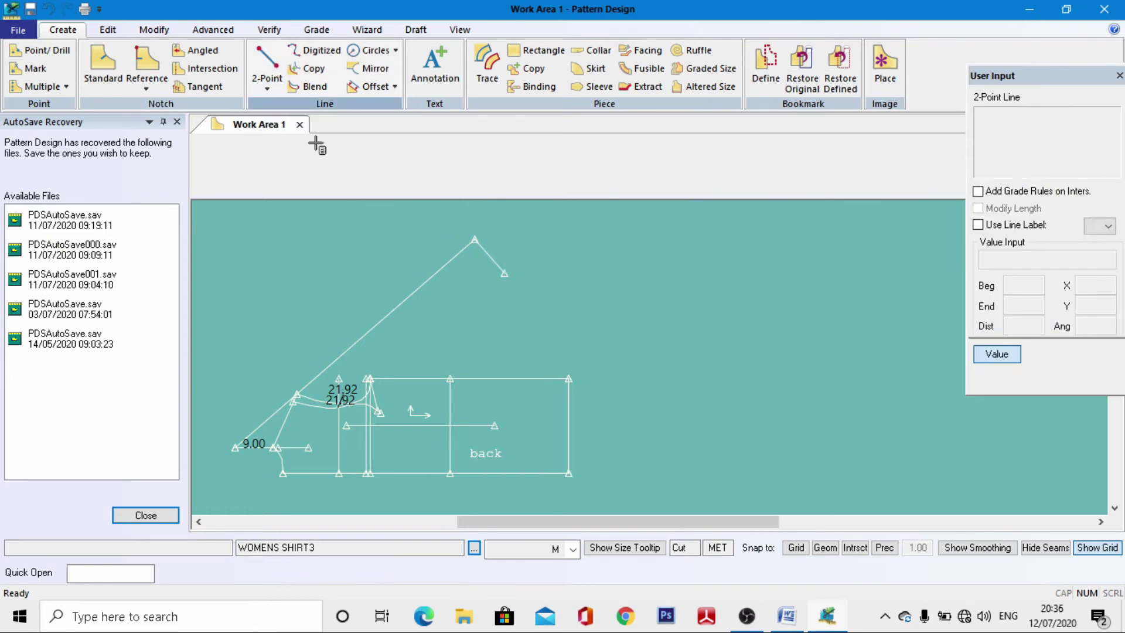
pyautogui.click(505, 285)
pyautogui.click(997, 354)
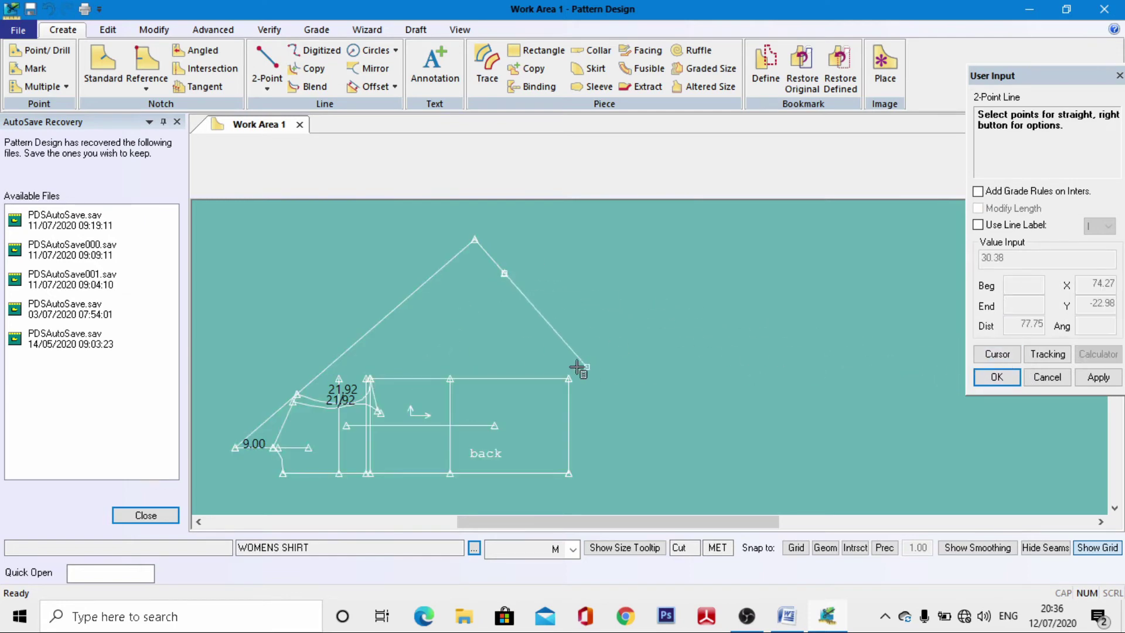
pyautogui.scroll(6, 375, 419)
pyautogui.scroll(2, 383, 434)
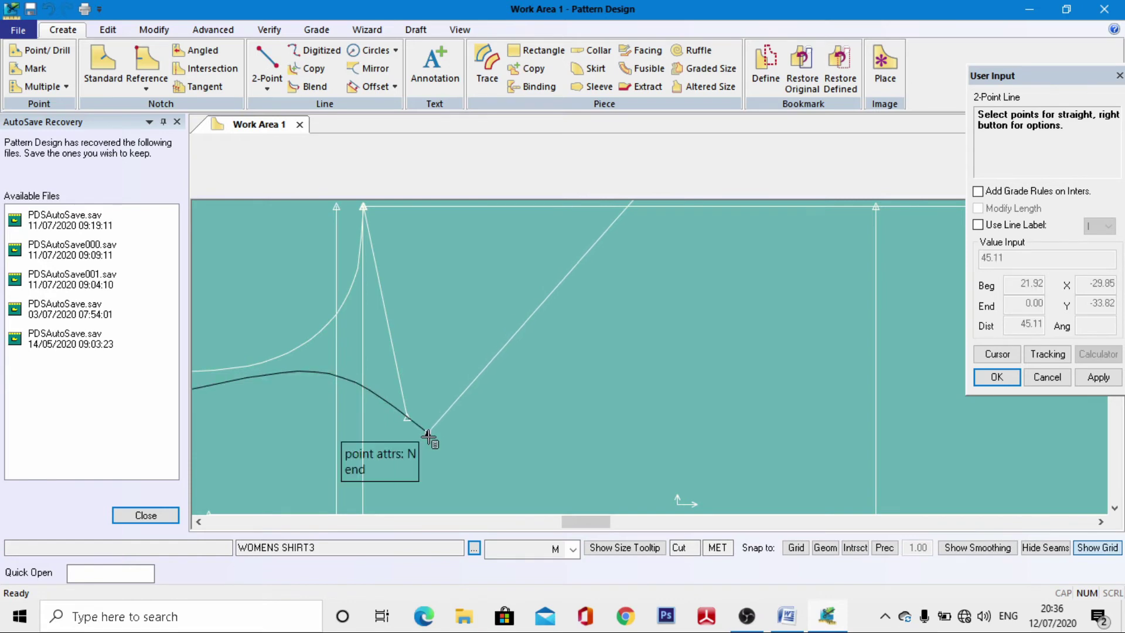
pyautogui.click(430, 437)
pyautogui.rightClick(485, 350)
pyautogui.click(441, 124)
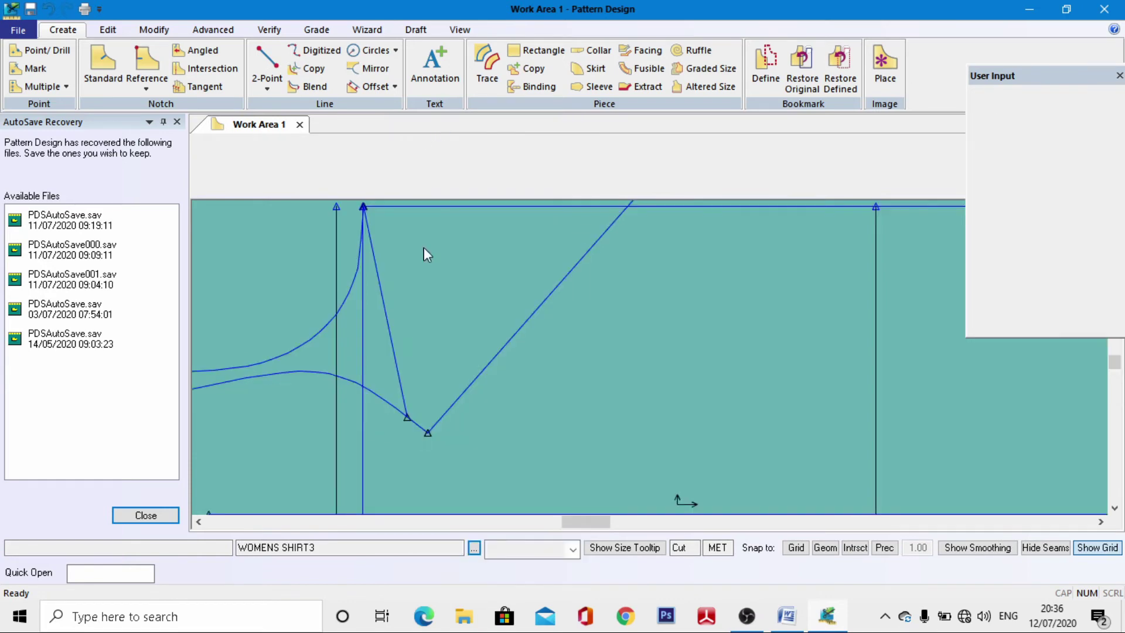
pyautogui.scroll(-4, 448, 387)
pyautogui.scroll(-5, 445, 420)
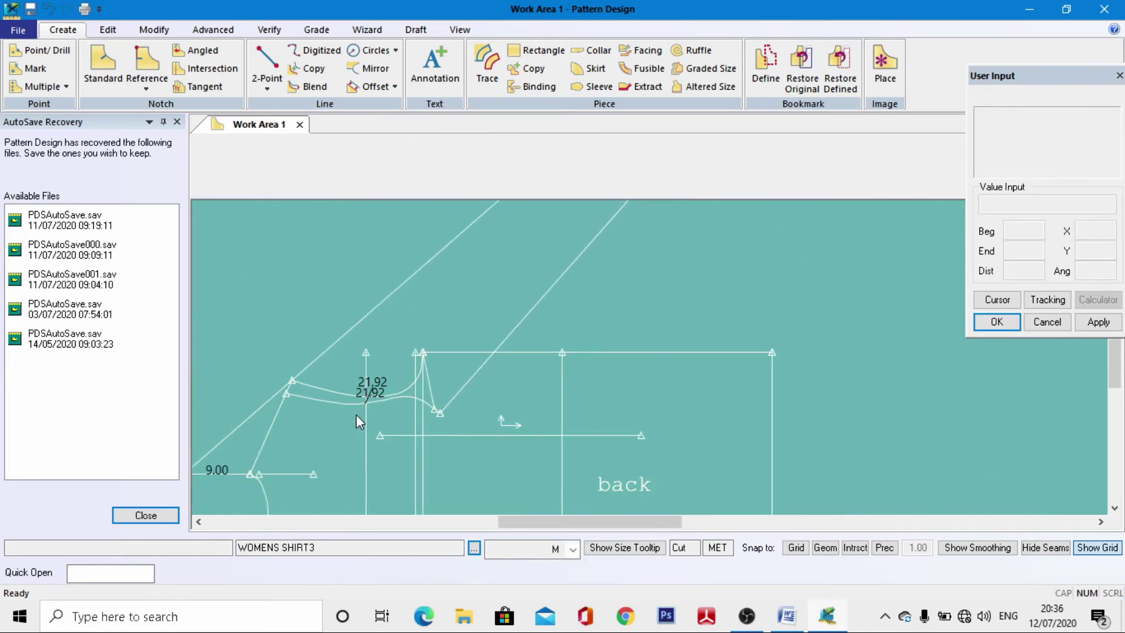
pyautogui.scroll(4, 396, 318)
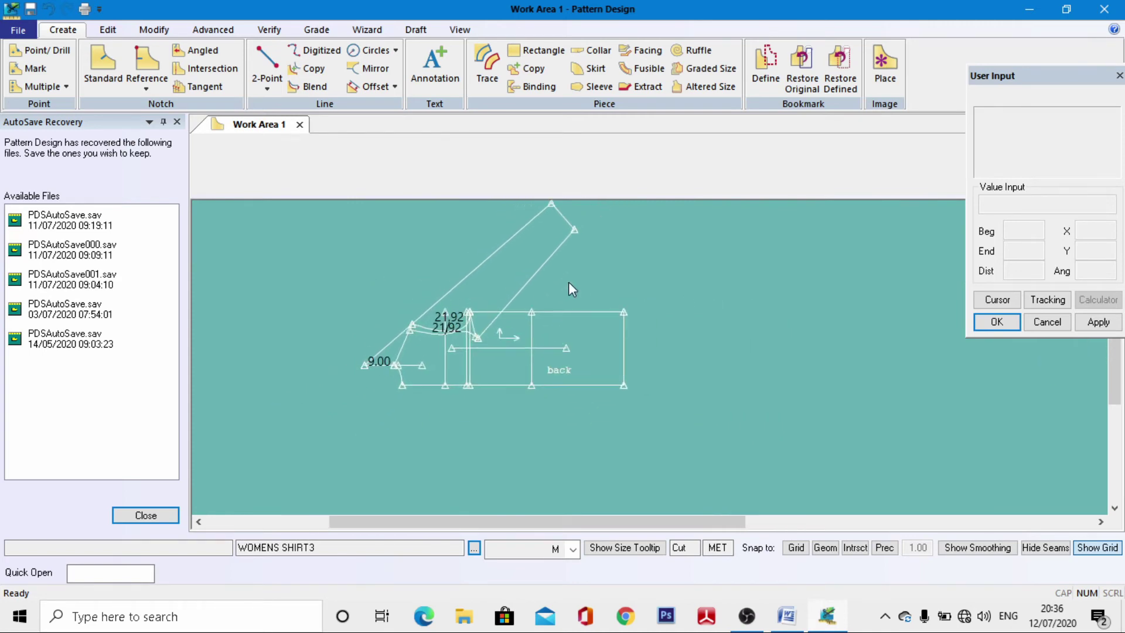
pyautogui.scroll(4, 396, 318)
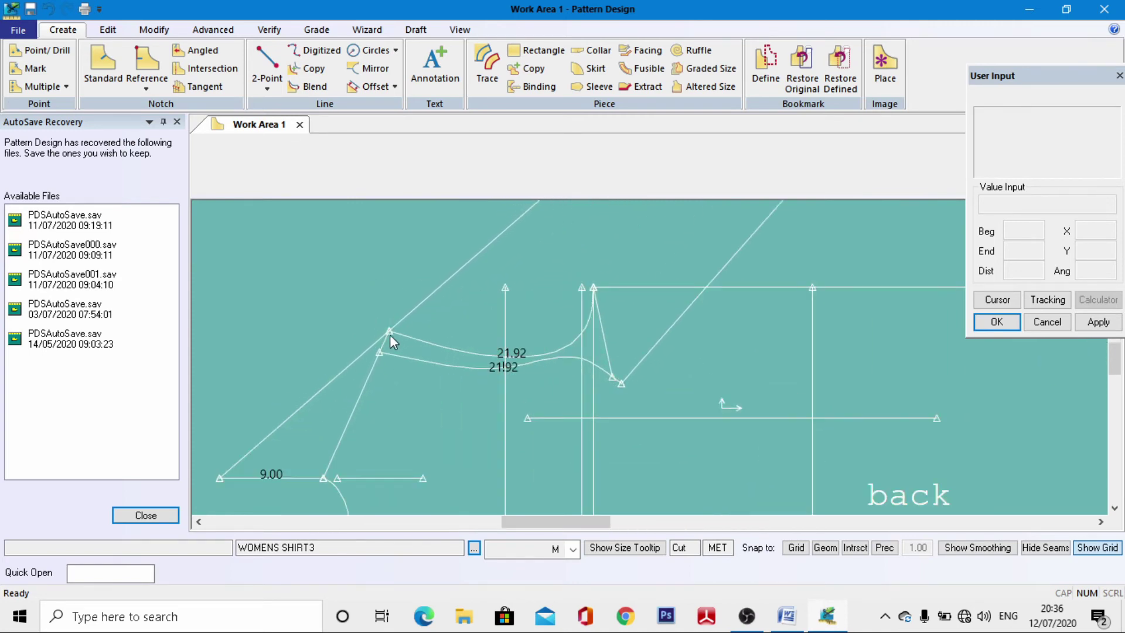
pyautogui.scroll(-6, 351, 355)
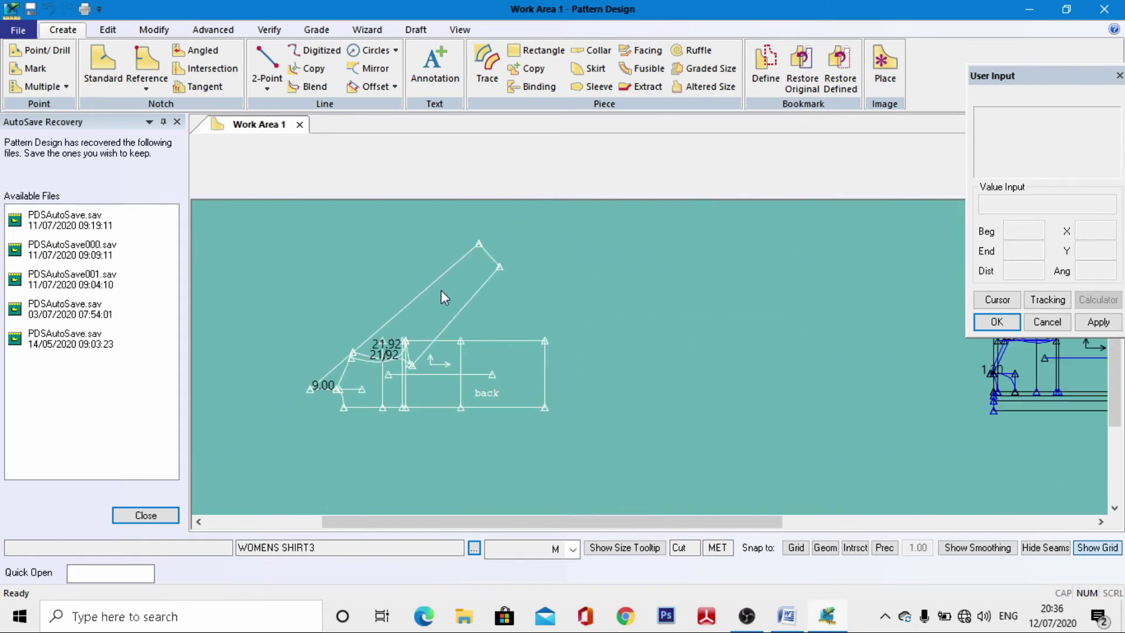
pyautogui.scroll(3, 433, 280)
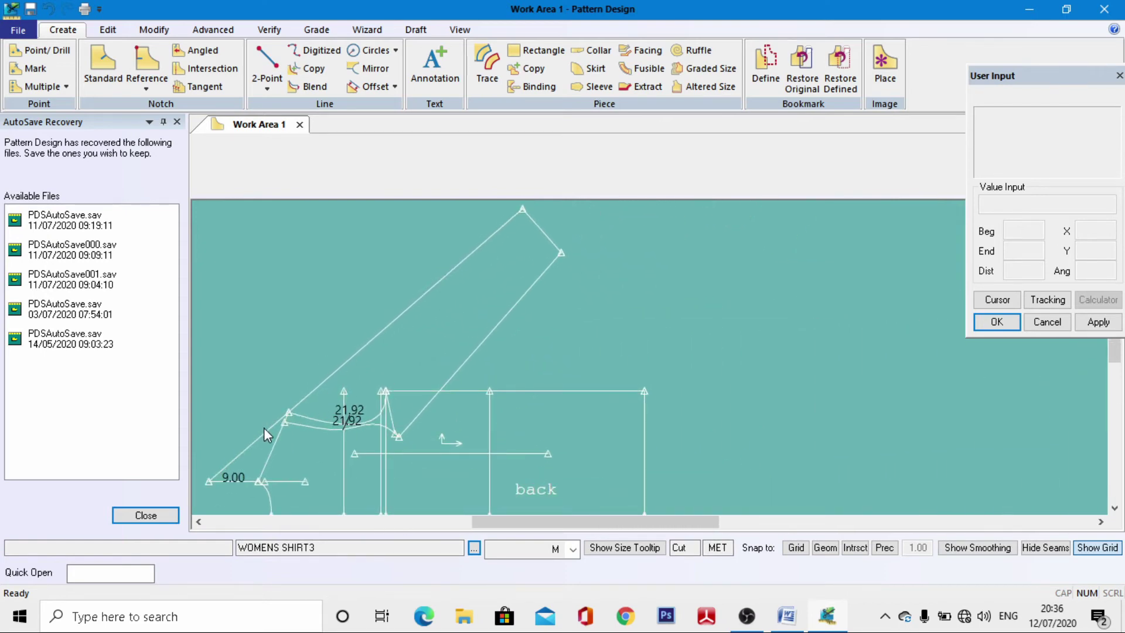
# Step: Bring the front and back sleeve pieces together, placing the front piece directly below the back piece
pyautogui.scroll(5, 267, 431)
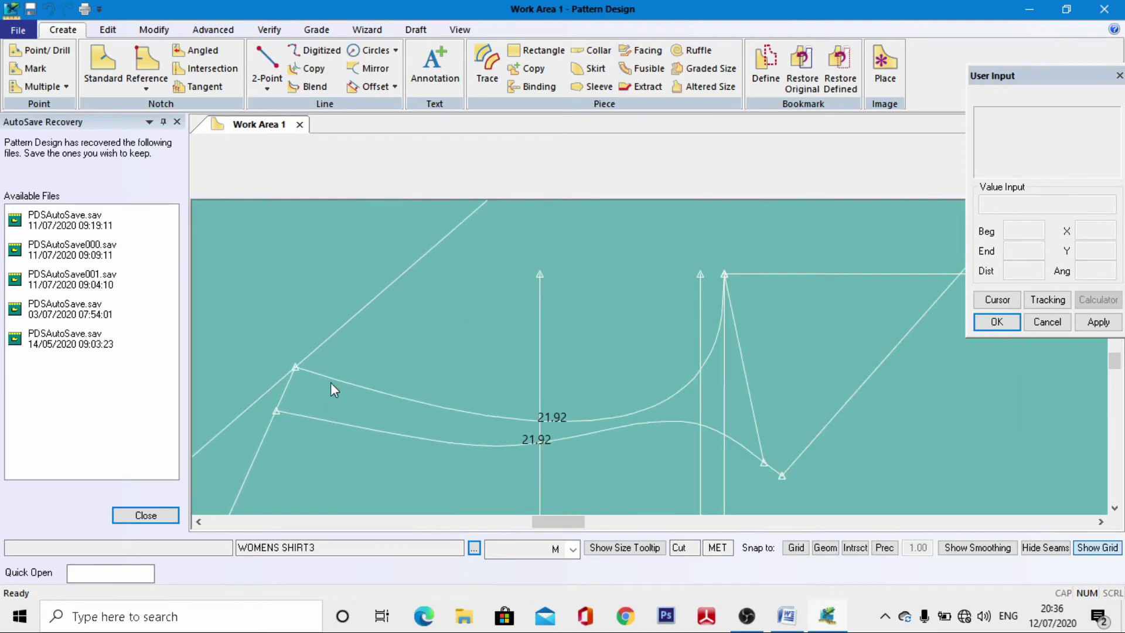
pyautogui.scroll(-7, 340, 375)
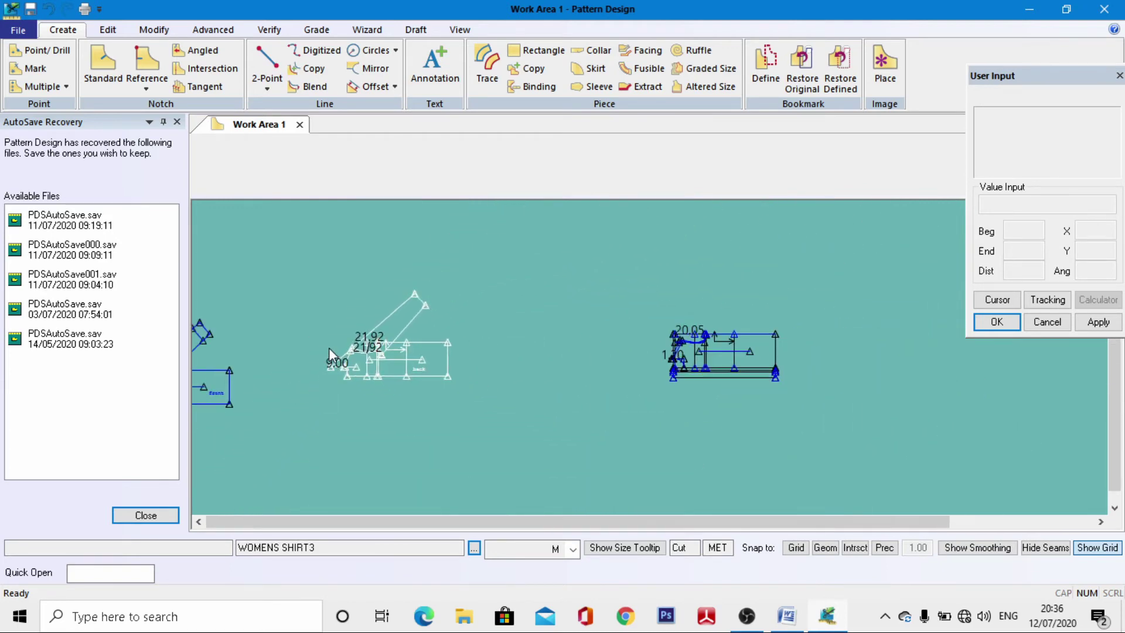
pyautogui.scroll(-1, 329, 347)
pyautogui.click(329, 347)
pyautogui.click(328, 346)
pyautogui.scroll(1, 329, 345)
pyautogui.scroll(-1, 423, 331)
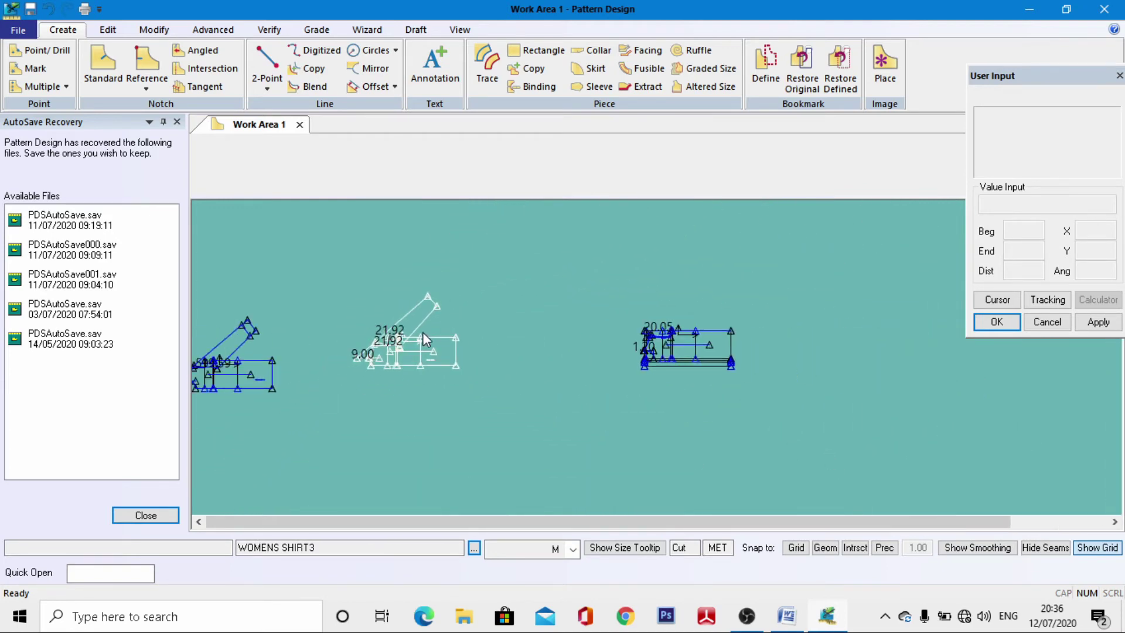
pyautogui.moveTo(423, 332); pyautogui.dragTo(444, 322)
pyautogui.click(275, 352)
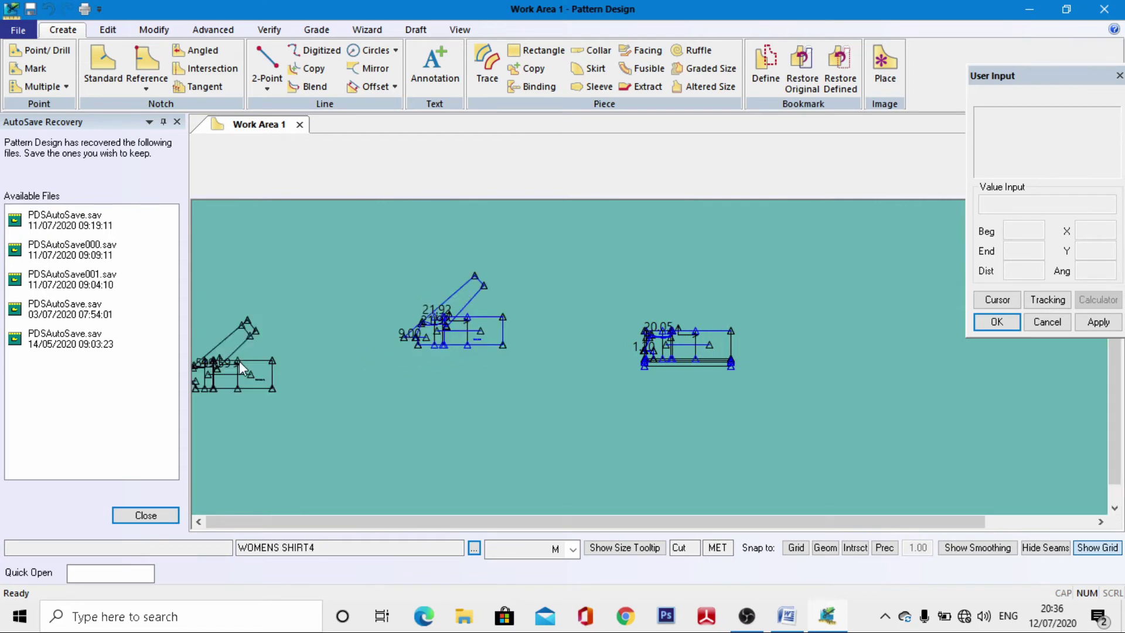
pyautogui.moveTo(239, 361); pyautogui.dragTo(461, 399)
pyautogui.click(470, 329)
pyautogui.scroll(-2, 470, 329)
pyautogui.scroll(1, 470, 329)
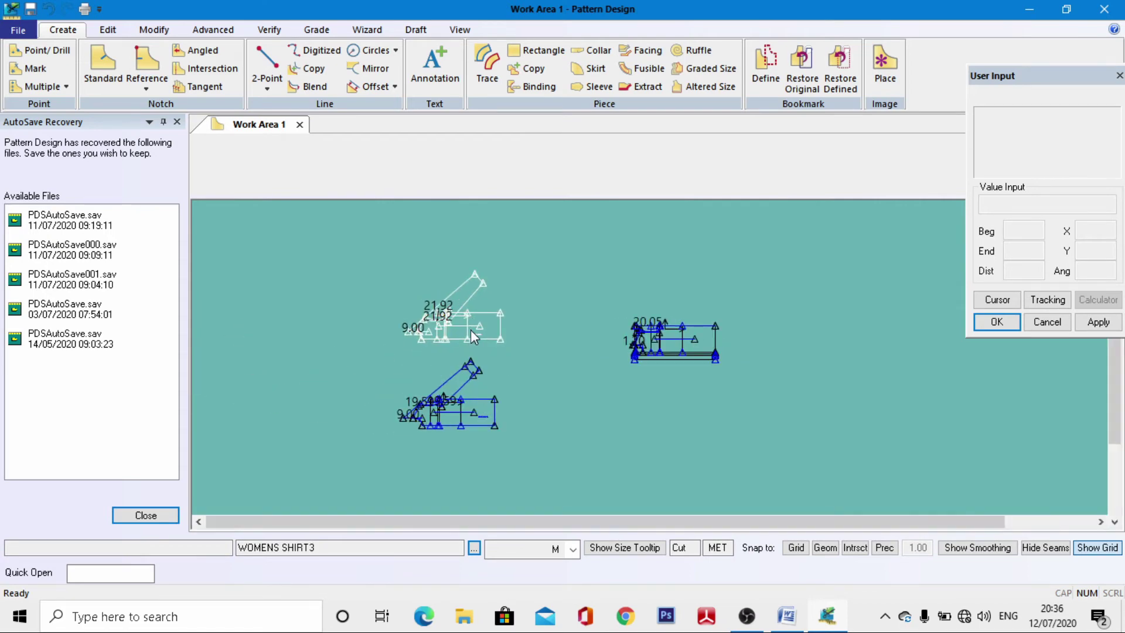
# Step: Move the front sleeve piece to the lower left of the back piece, adjusting the back piece's position as well
pyautogui.scroll(2, 470, 329)
pyautogui.click(448, 431)
pyautogui.moveTo(449, 431); pyautogui.dragTo(245, 321)
pyautogui.click(443, 321)
pyautogui.moveTo(443, 321); pyautogui.dragTo(414, 340)
pyautogui.scroll(2, 325, 325)
pyautogui.scroll(-2, 321, 322)
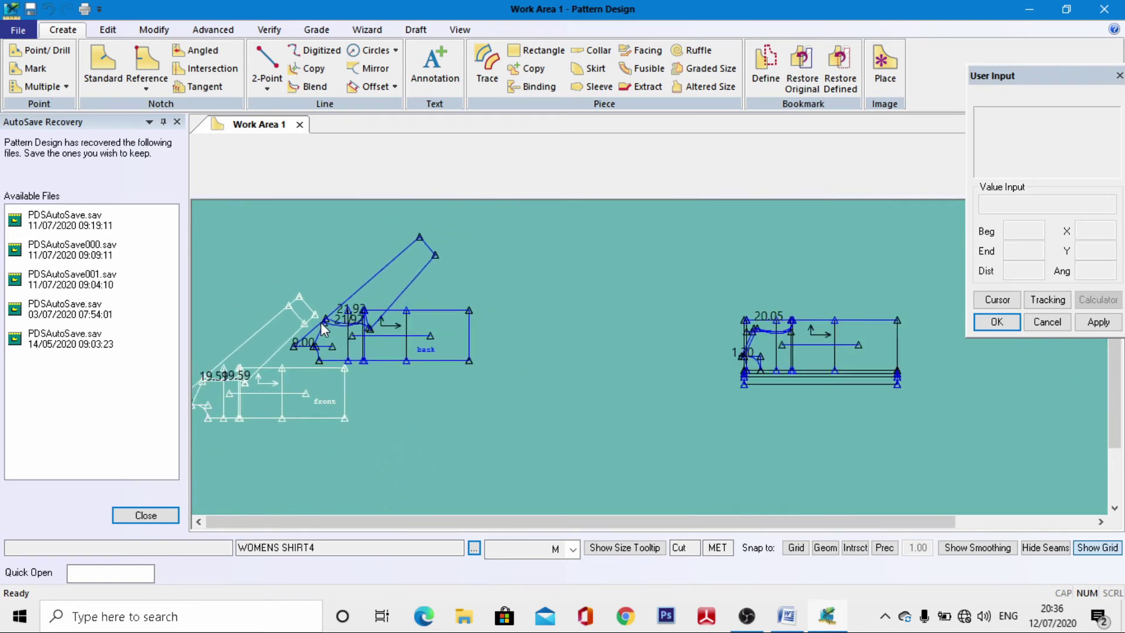
# Step: Split the original shirt draft's centre front line where the vertical line midway between the front neck and armhole base meets it
pyautogui.click(808, 359)
pyautogui.scroll(2, 808, 358)
pyautogui.scroll(2, 699, 329)
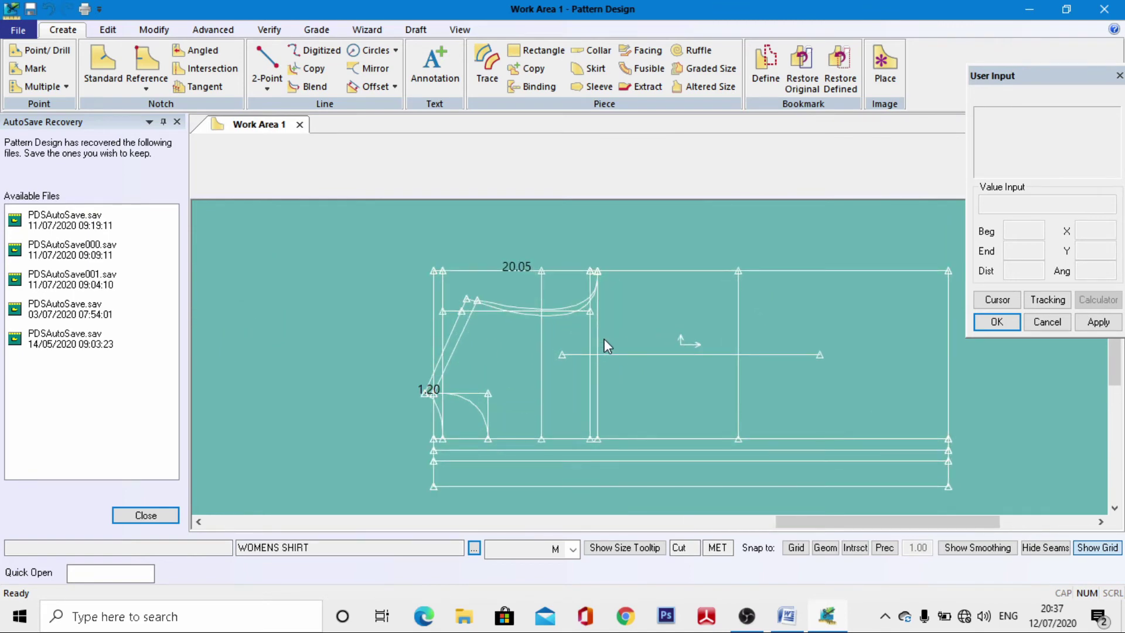
pyautogui.scroll(4, 591, 393)
pyautogui.scroll(-3, 600, 375)
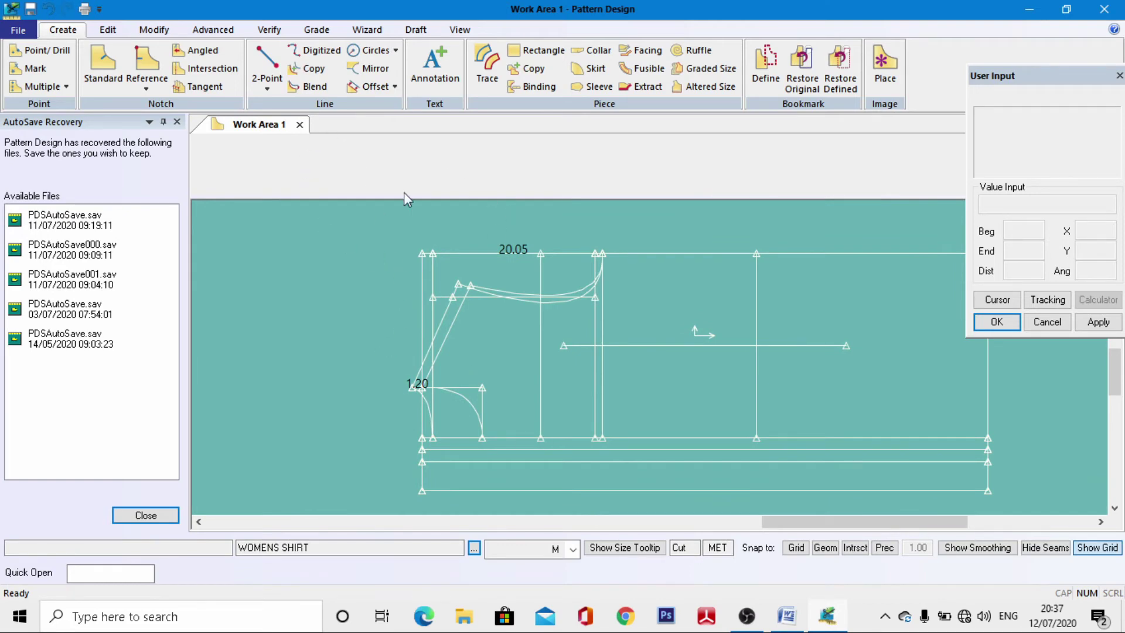
pyautogui.click(459, 30)
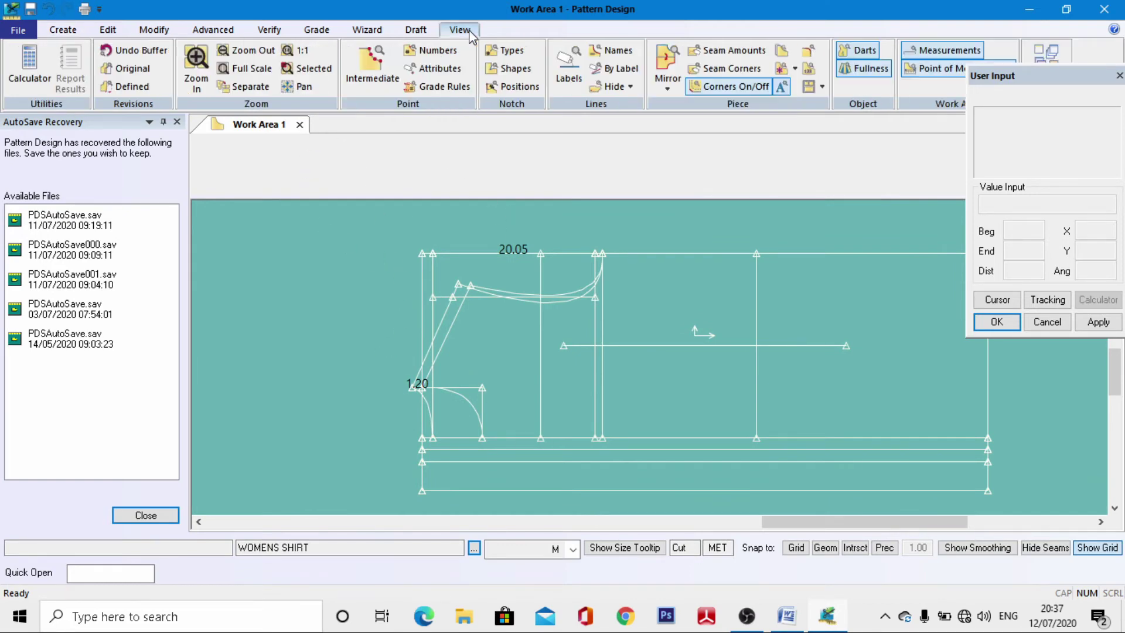
pyautogui.click(197, 58)
pyautogui.click(462, 360)
pyautogui.click(517, 405)
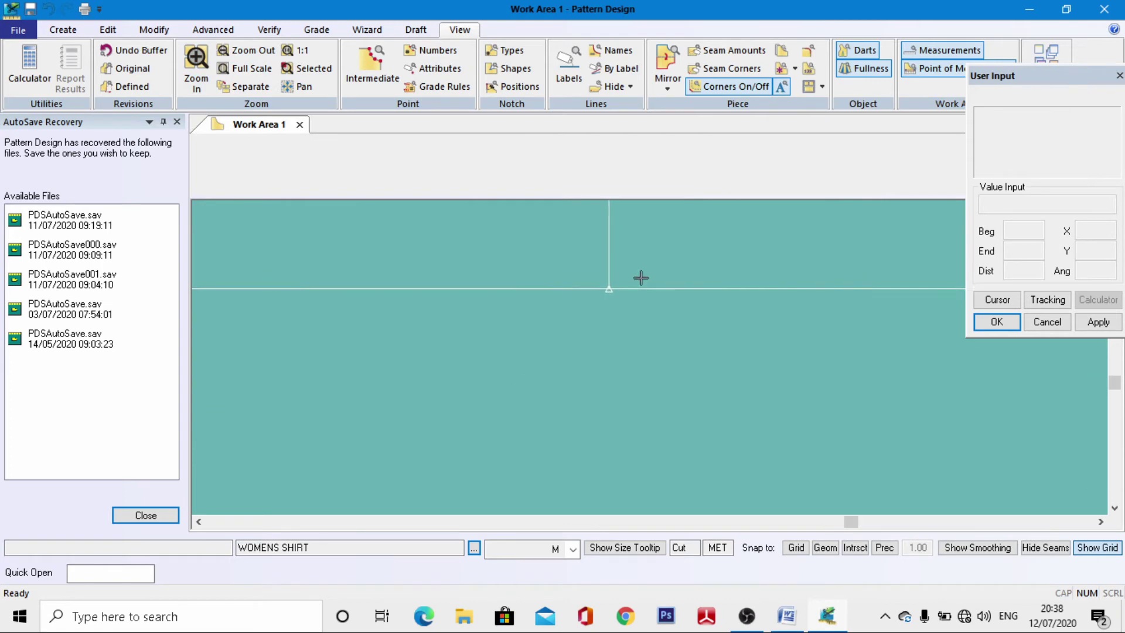
pyautogui.moveTo(641, 277); pyautogui.dragTo(581, 308, button='middle')
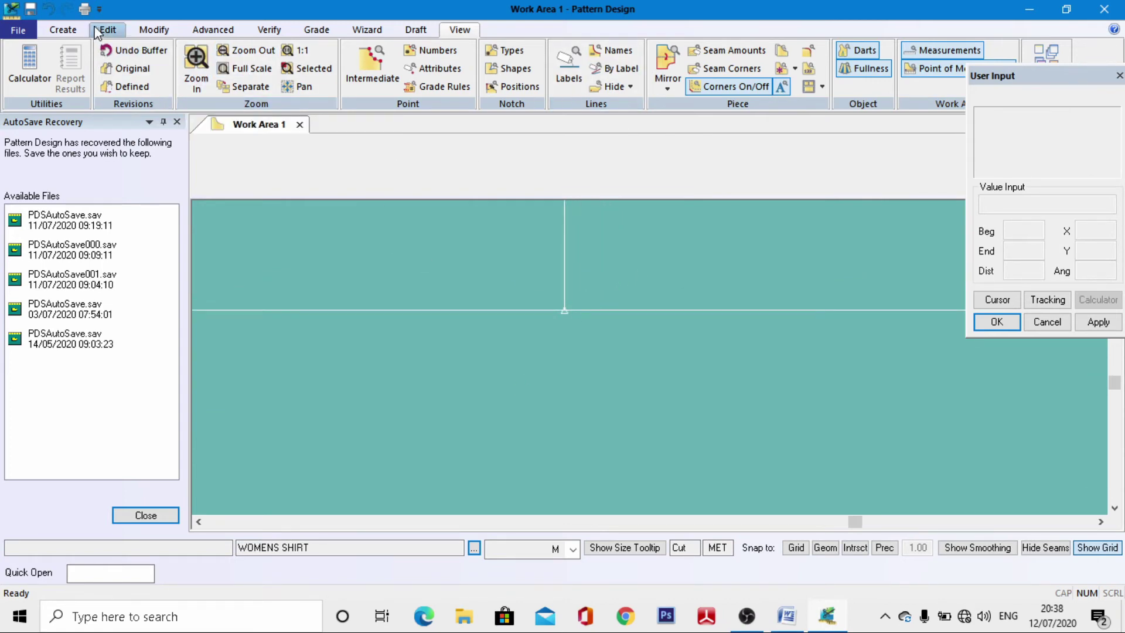
pyautogui.click(154, 30)
pyautogui.click(576, 88)
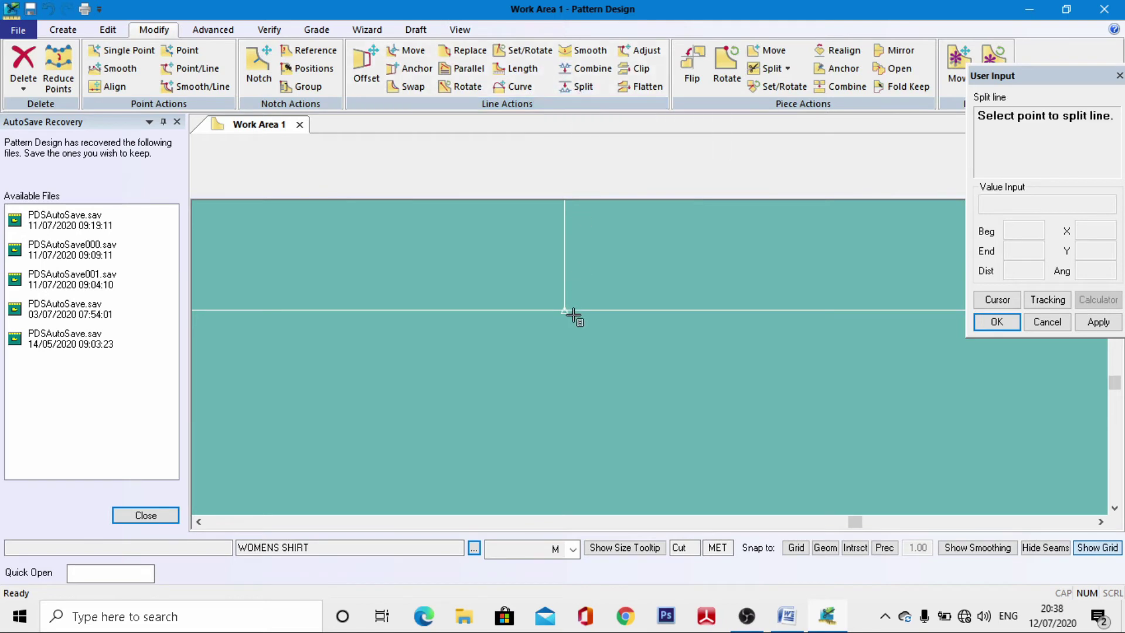
pyautogui.click(564, 313)
# Step: Split the same centre front line where the vertical line at the armhole base meets it, and end the split command
pyautogui.scroll(-5, 389, 333)
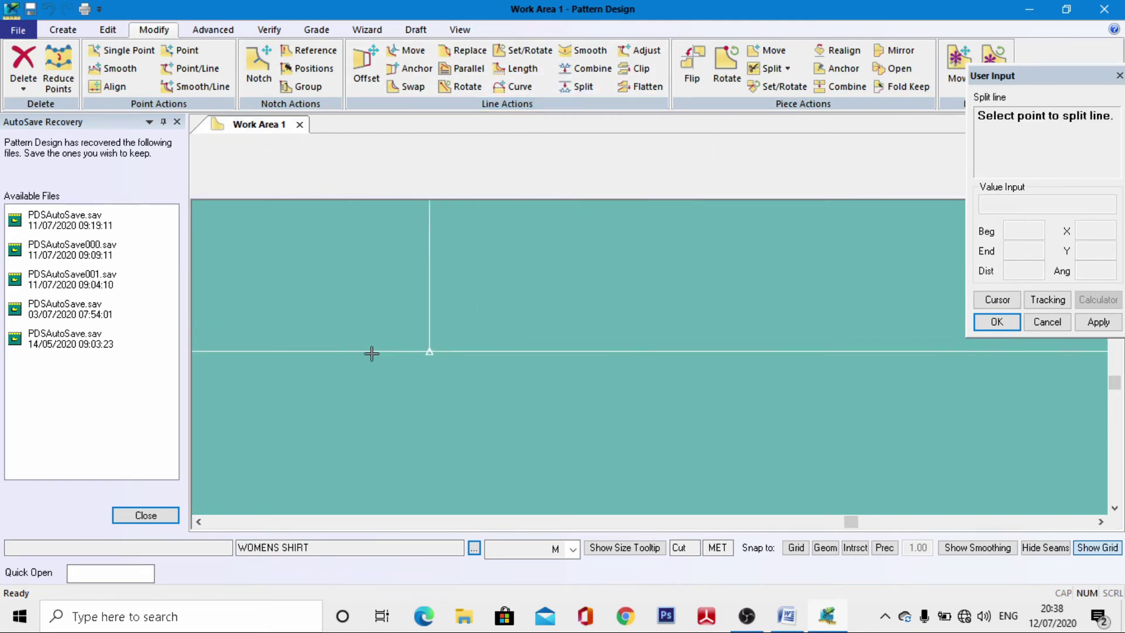
pyautogui.scroll(-2, 323, 322)
pyautogui.scroll(7, 728, 352)
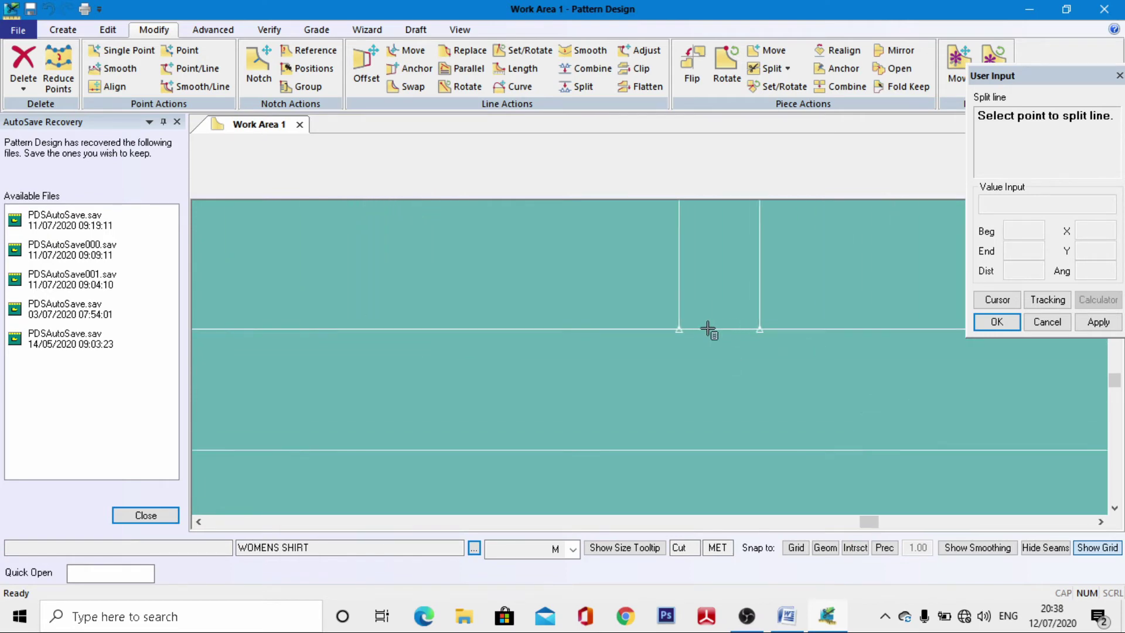
pyautogui.scroll(-2, 665, 328)
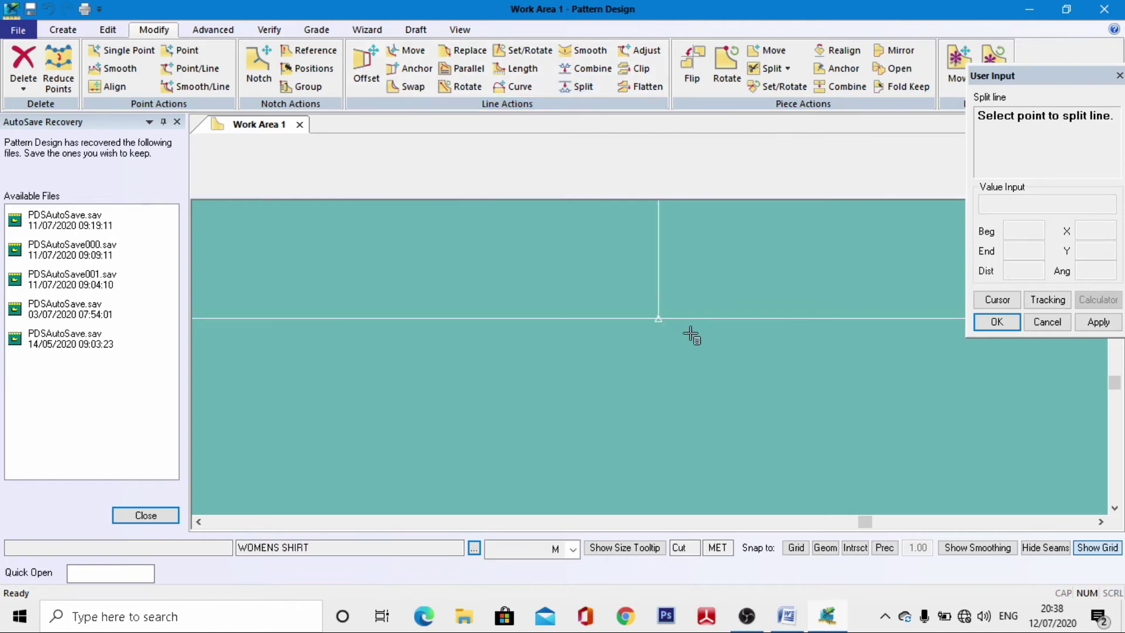
pyautogui.click(653, 318)
pyautogui.click(659, 320)
pyautogui.rightClick(647, 312)
pyautogui.click(648, 312)
pyautogui.scroll(2, 656, 316)
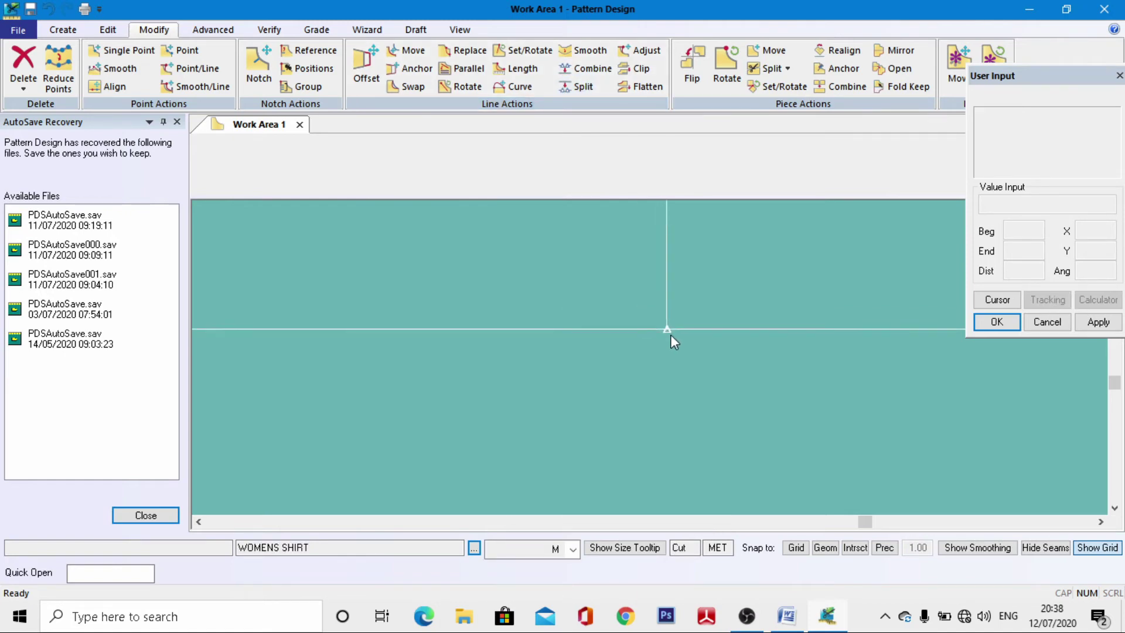
pyautogui.scroll(-3, 665, 340)
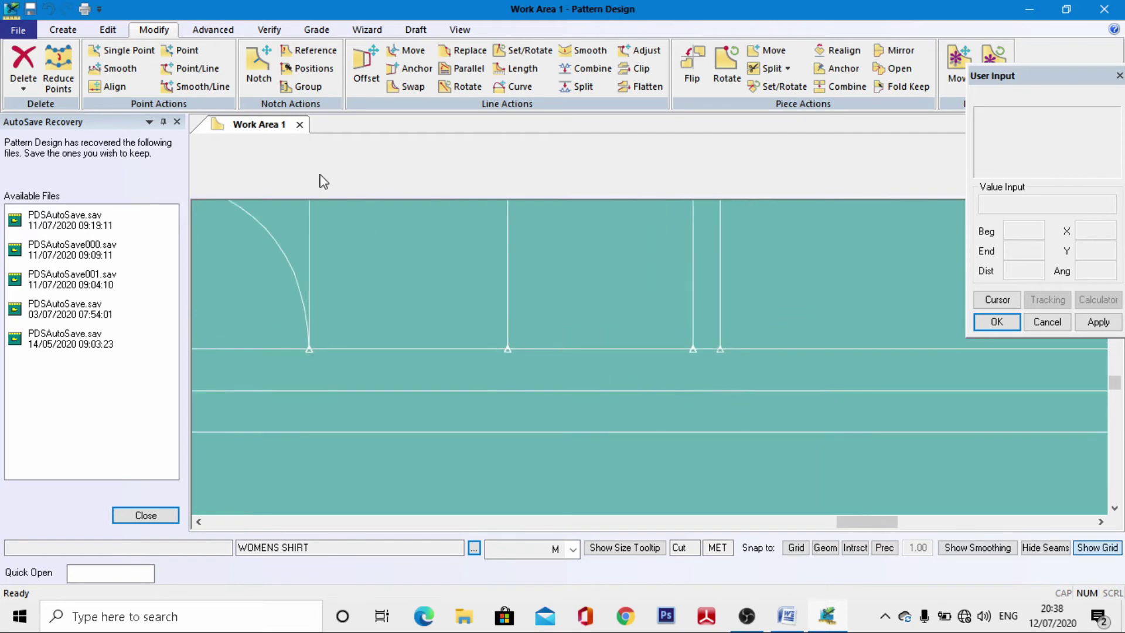
pyautogui.click(61, 30)
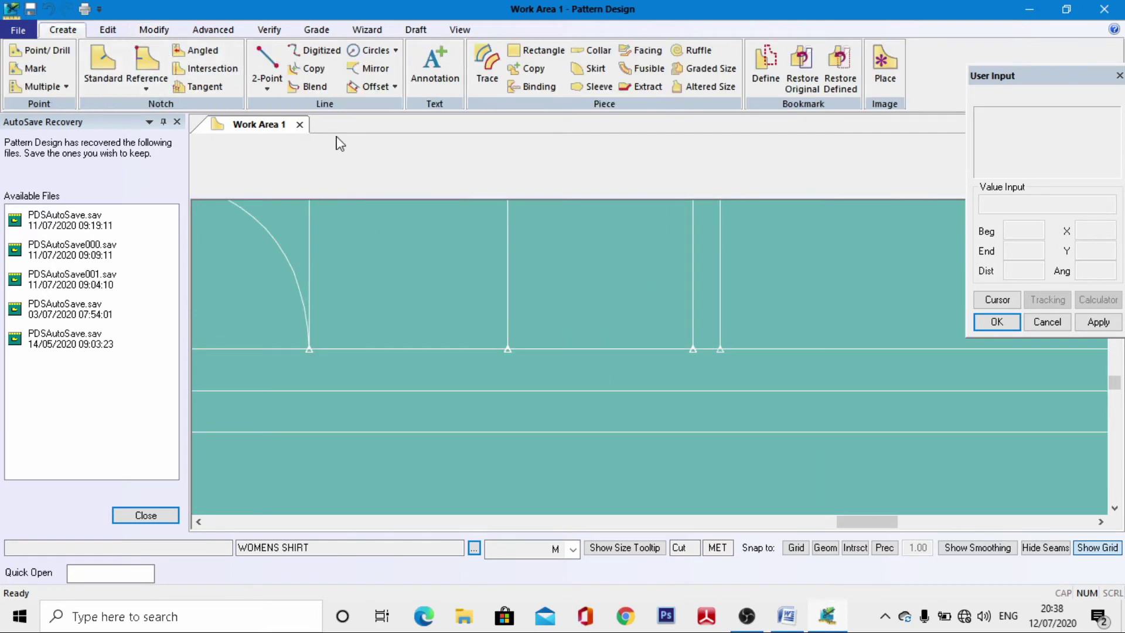
# Step: Draw a vertical 2-point line from 50% of the front-edge segment beside the underarm lines up to the horizontal armhole guide line
pyautogui.click(267, 65)
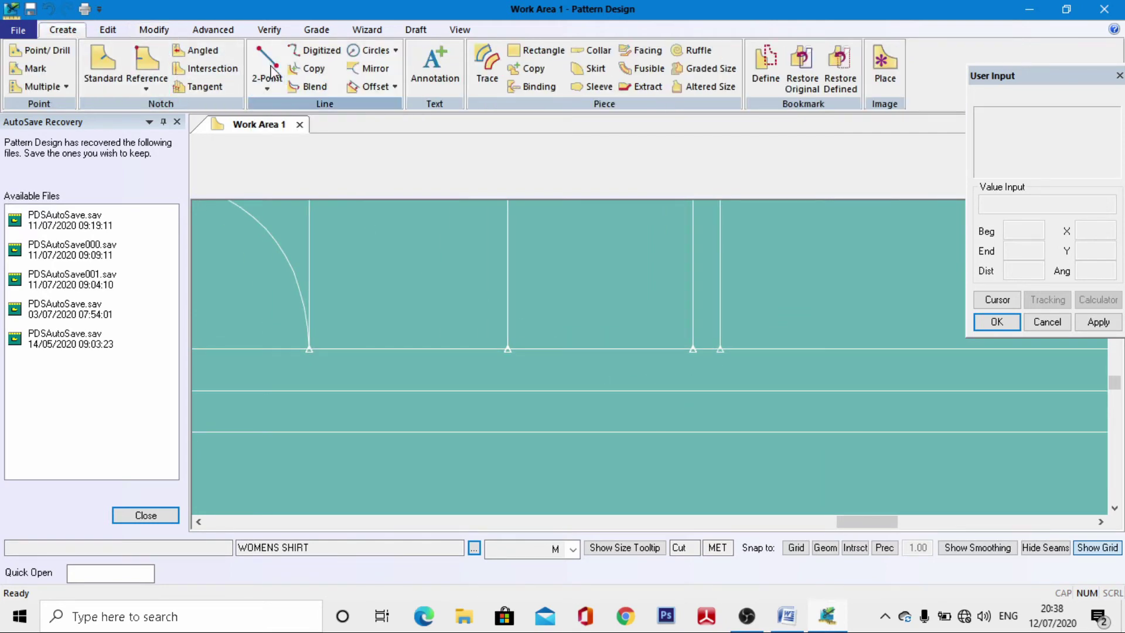
pyautogui.click(504, 348)
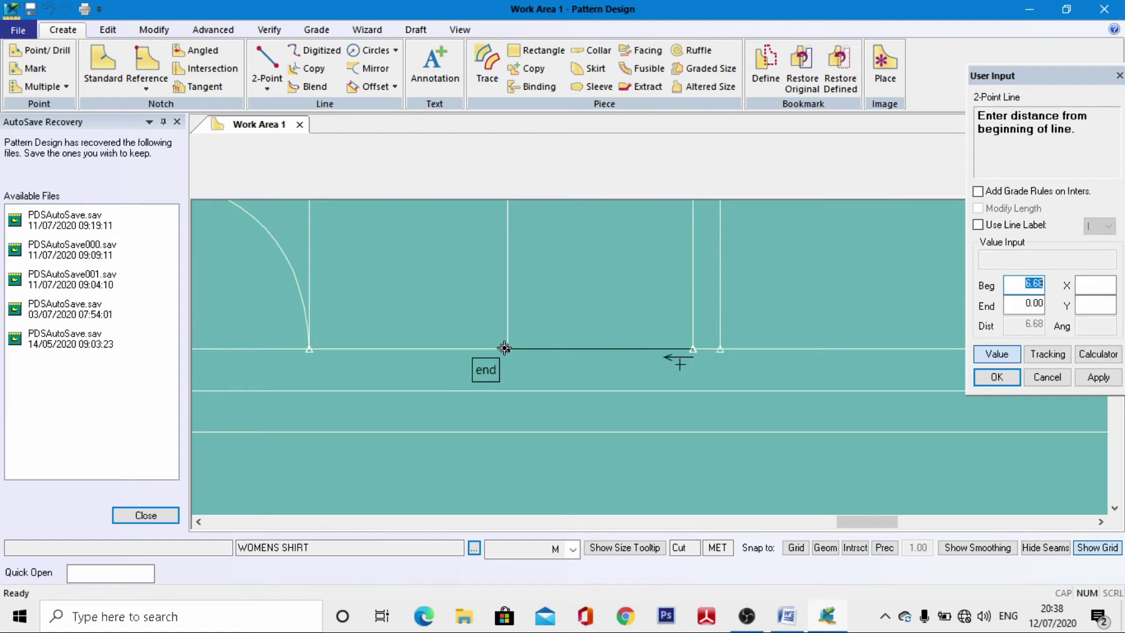
pyautogui.click(1007, 306)
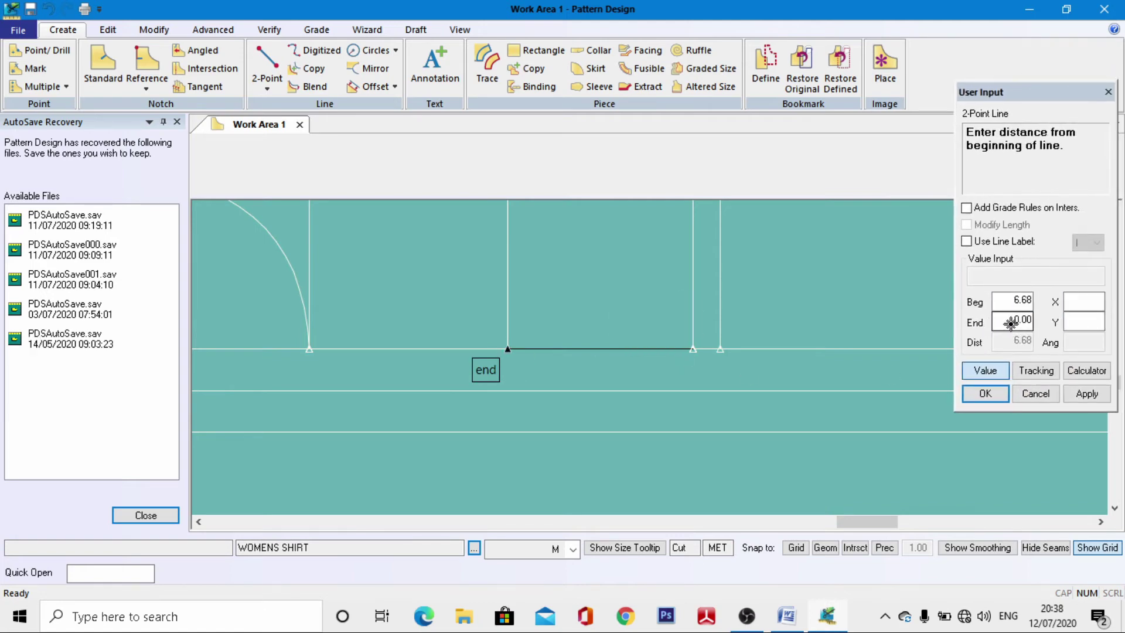
pyautogui.write('50')
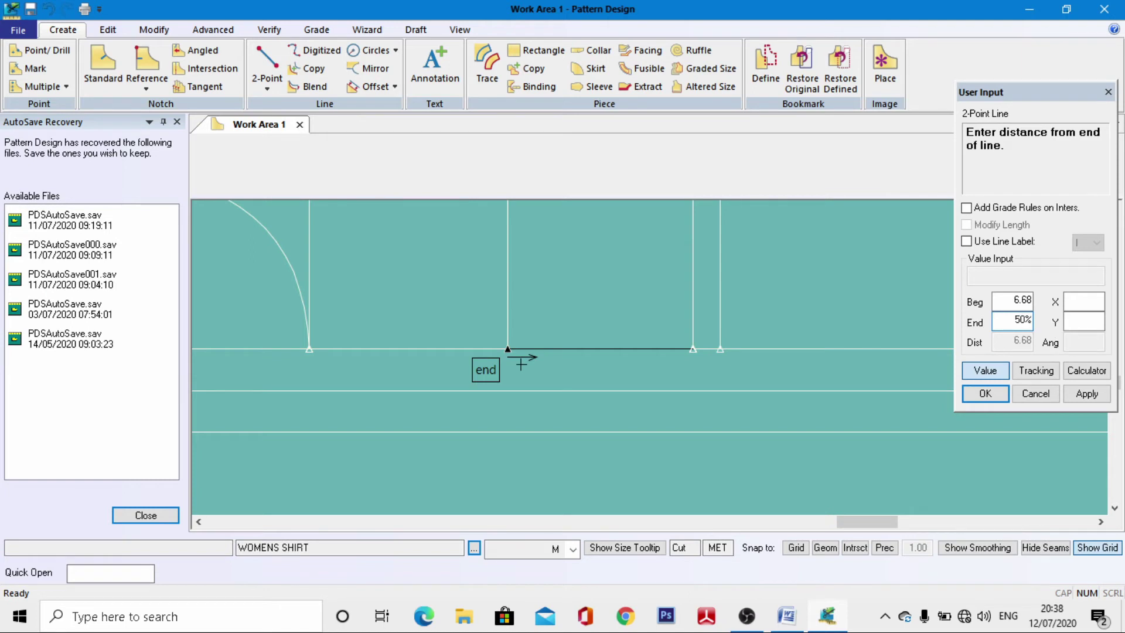
pyautogui.press('Return')
pyautogui.scroll(-2, 490, 372)
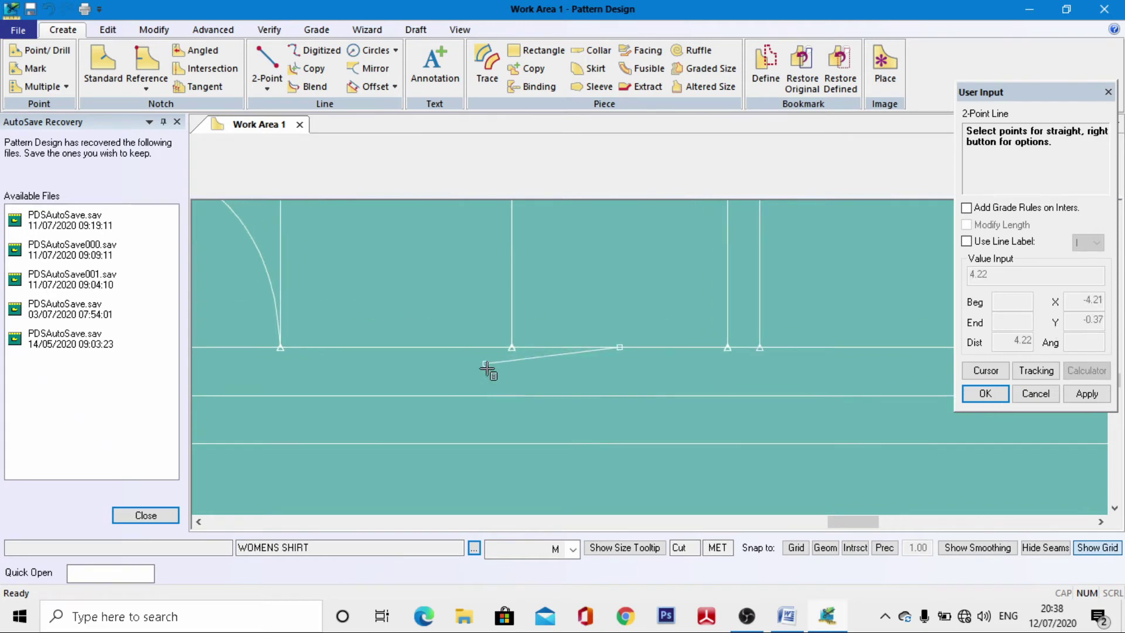
pyautogui.scroll(-3, 467, 440)
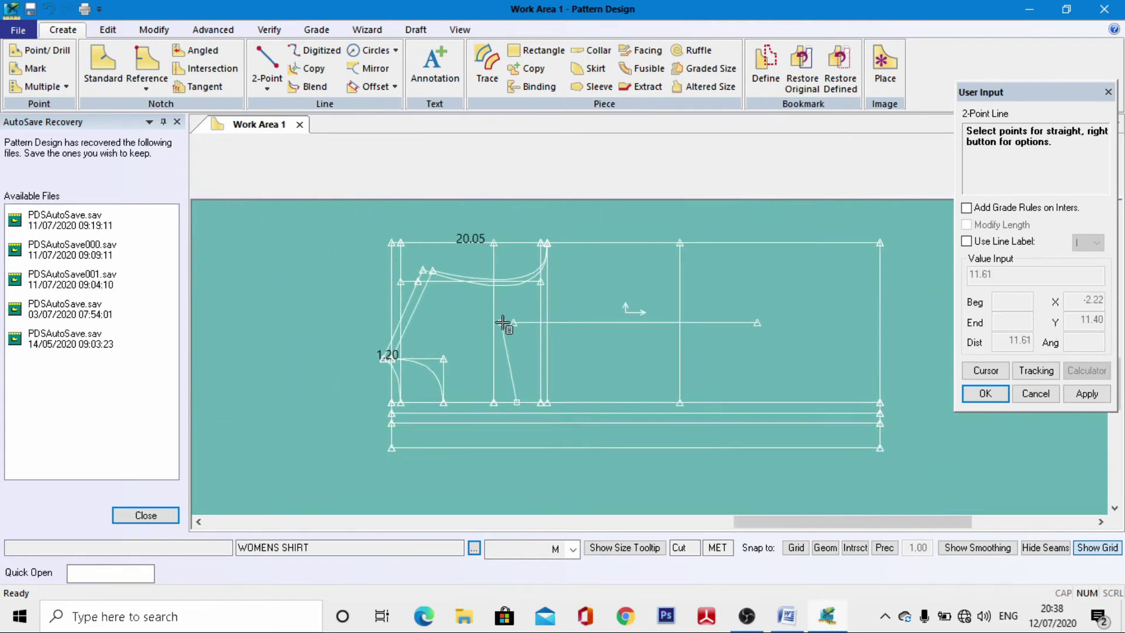
pyautogui.rightClick(506, 329)
pyautogui.click(477, 490)
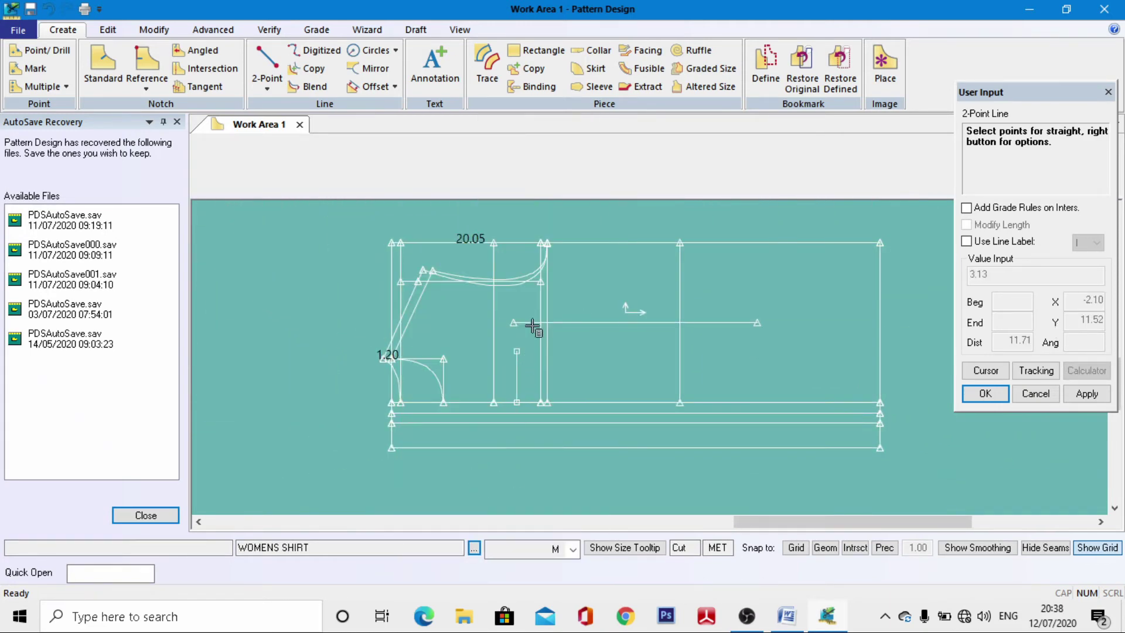
pyautogui.scroll(3, 532, 277)
pyautogui.click(527, 283)
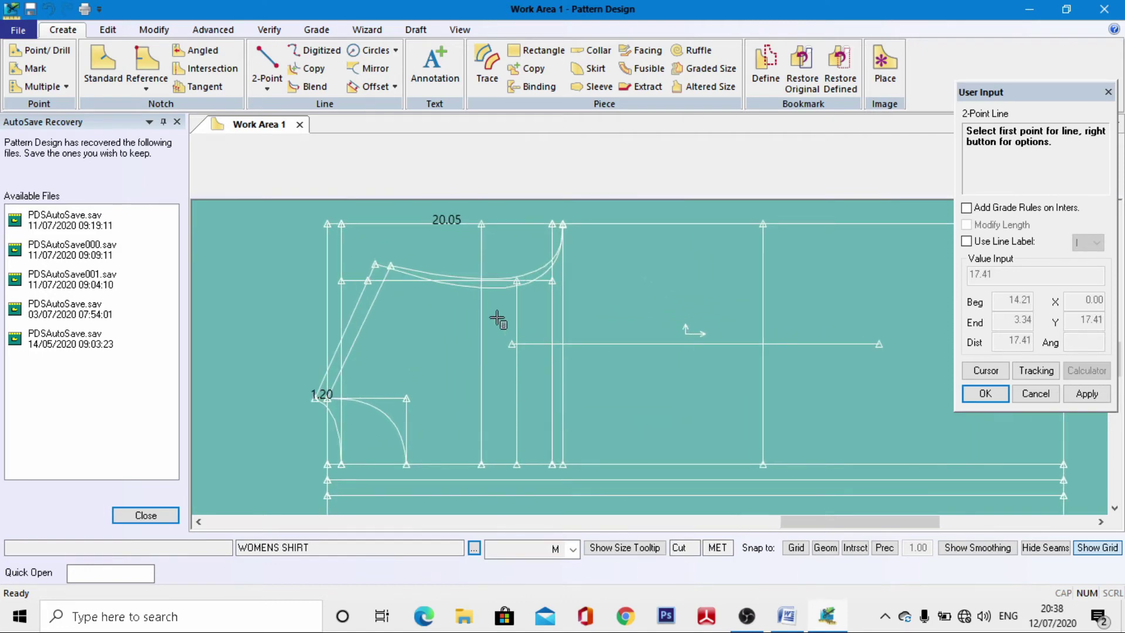
pyautogui.rightClick(417, 265)
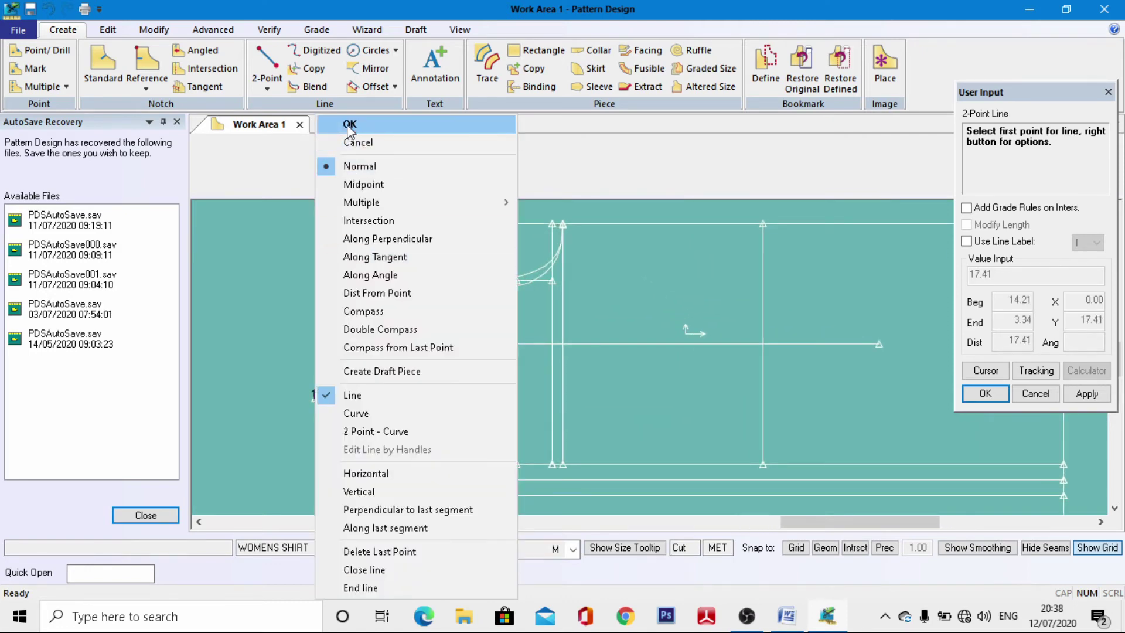
pyautogui.click(387, 123)
# Step: Draw a horizontal line 13.5 long toward the hem, starting 2 above the lower end of the new vertical line
pyautogui.scroll(2, 530, 279)
pyautogui.scroll(-3, 535, 258)
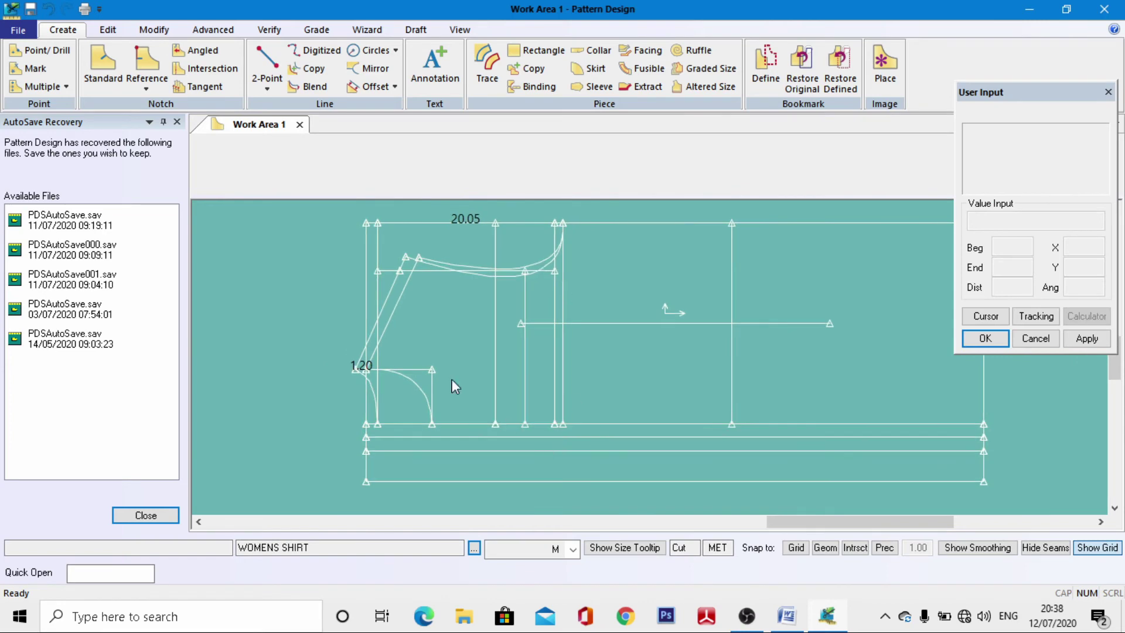
pyautogui.click(267, 58)
pyautogui.scroll(3, 522, 410)
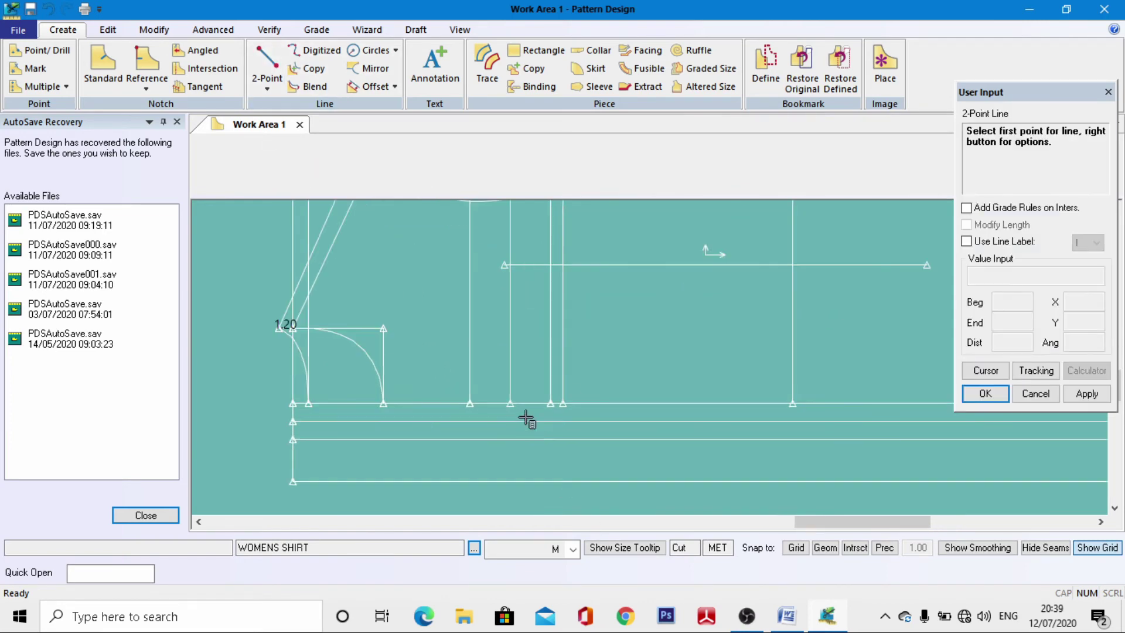
pyautogui.click(506, 399)
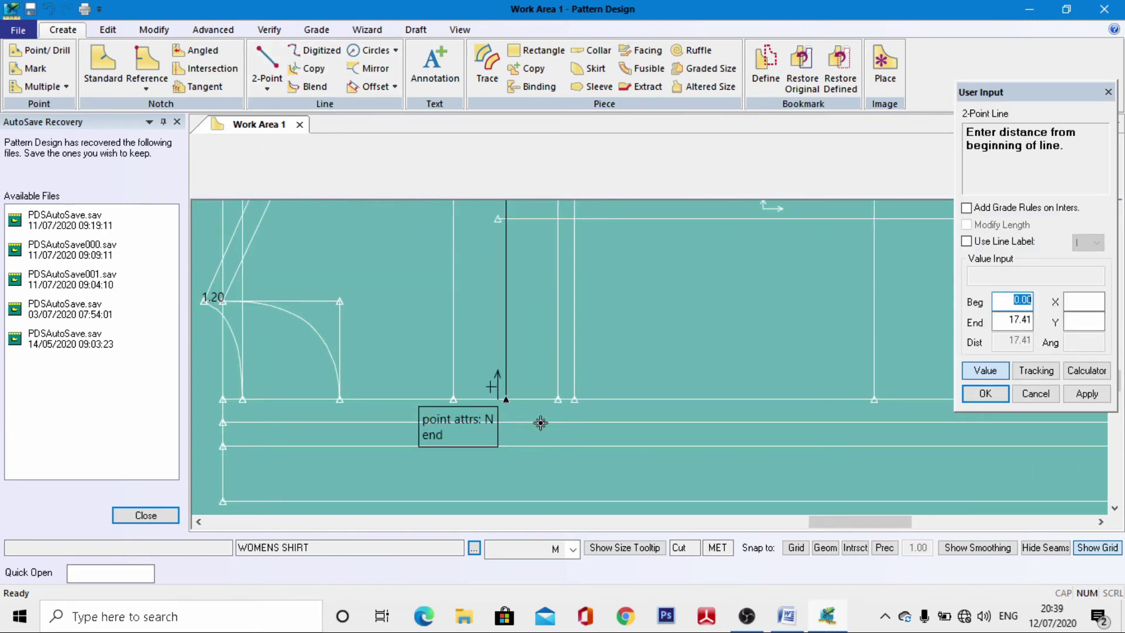
pyautogui.write('2')
pyautogui.press('Return')
pyautogui.rightClick(674, 299)
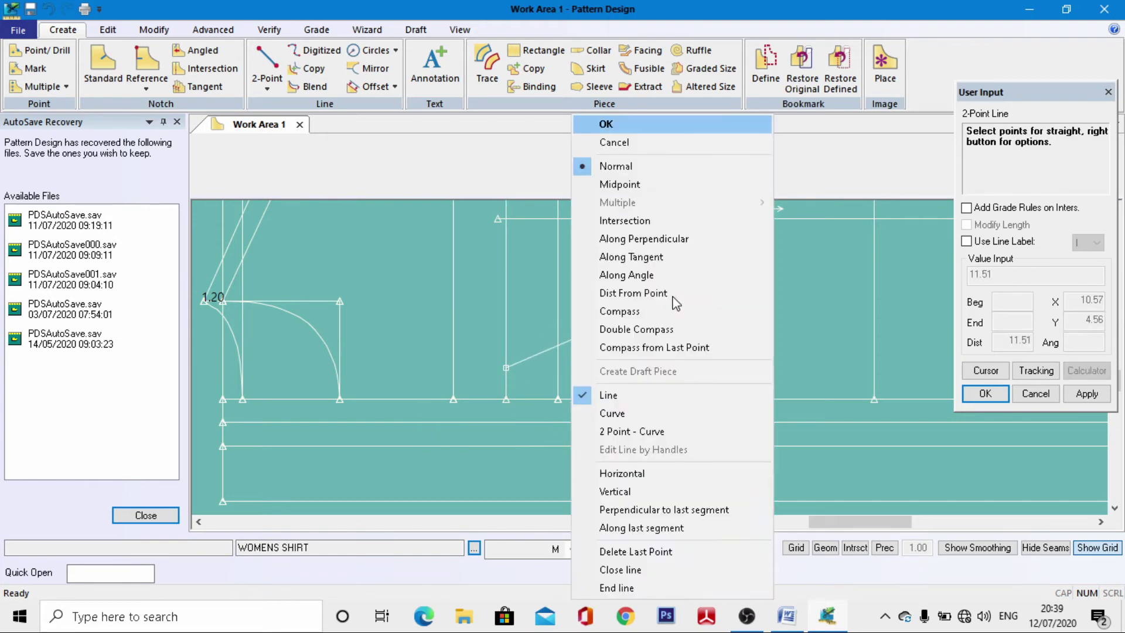
pyautogui.click(689, 495)
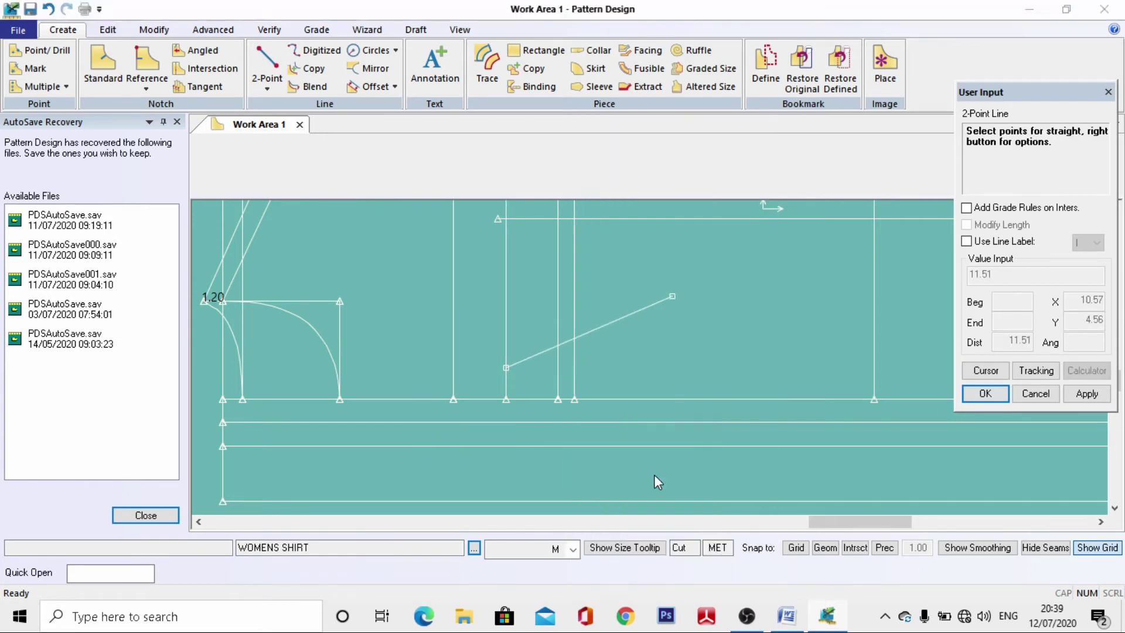
pyautogui.click(993, 371)
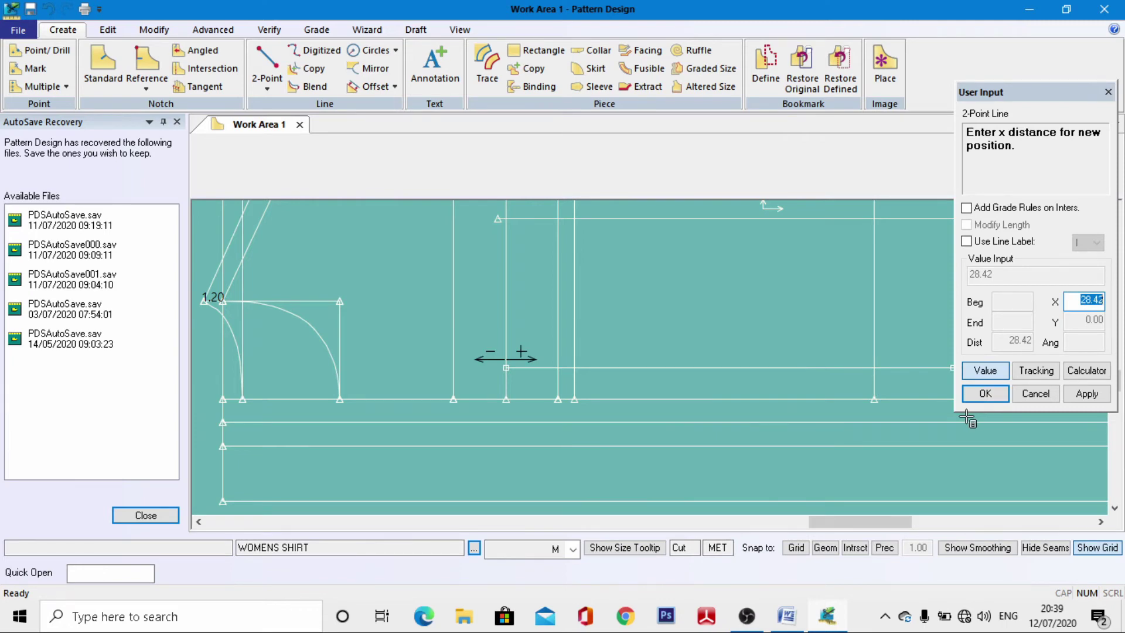
pyautogui.write('13.5')
pyautogui.press('Return')
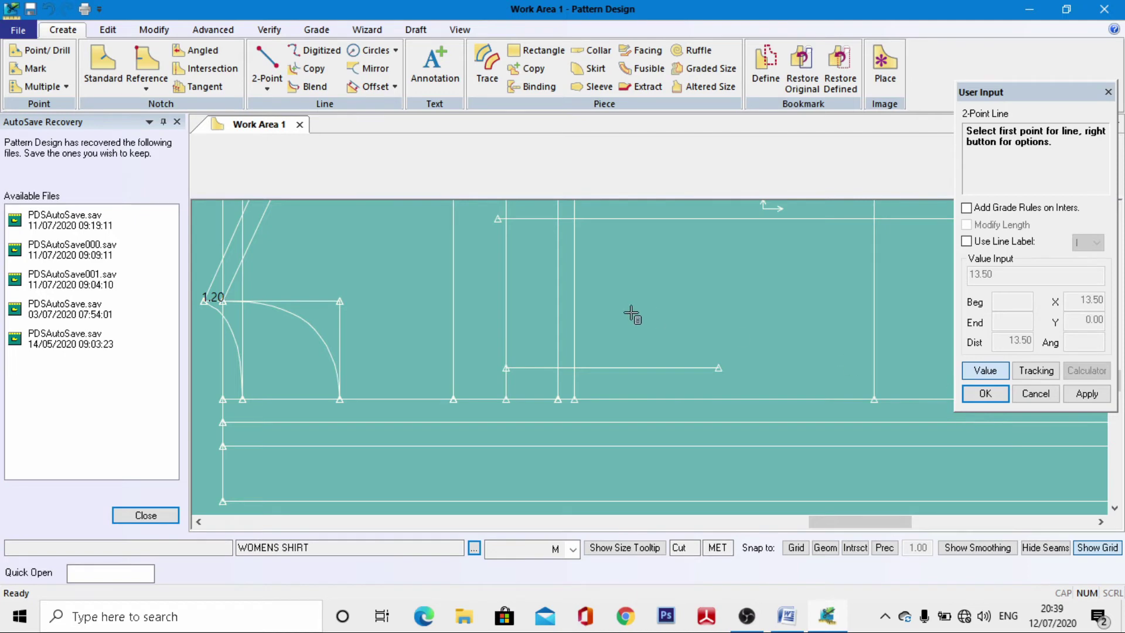
# Step: Draw a vertical line 12 high from the hem-side end of the 13.5 horizontal line
pyautogui.scroll(-2, 535, 452)
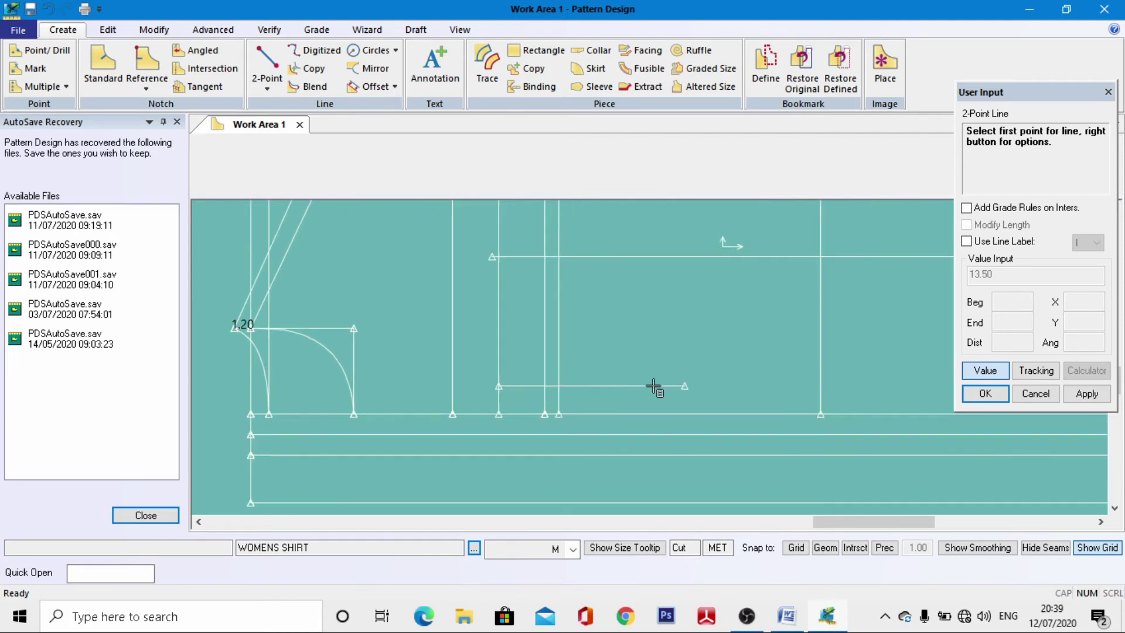
pyautogui.click(684, 387)
pyautogui.click(985, 393)
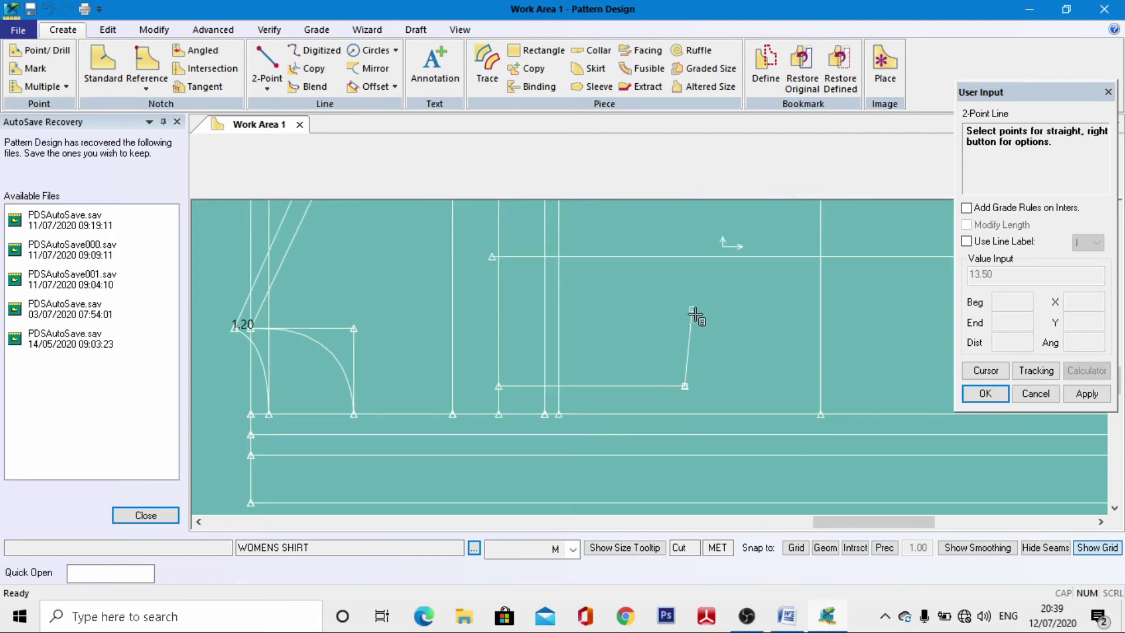
pyautogui.rightClick(696, 314)
pyautogui.click(679, 490)
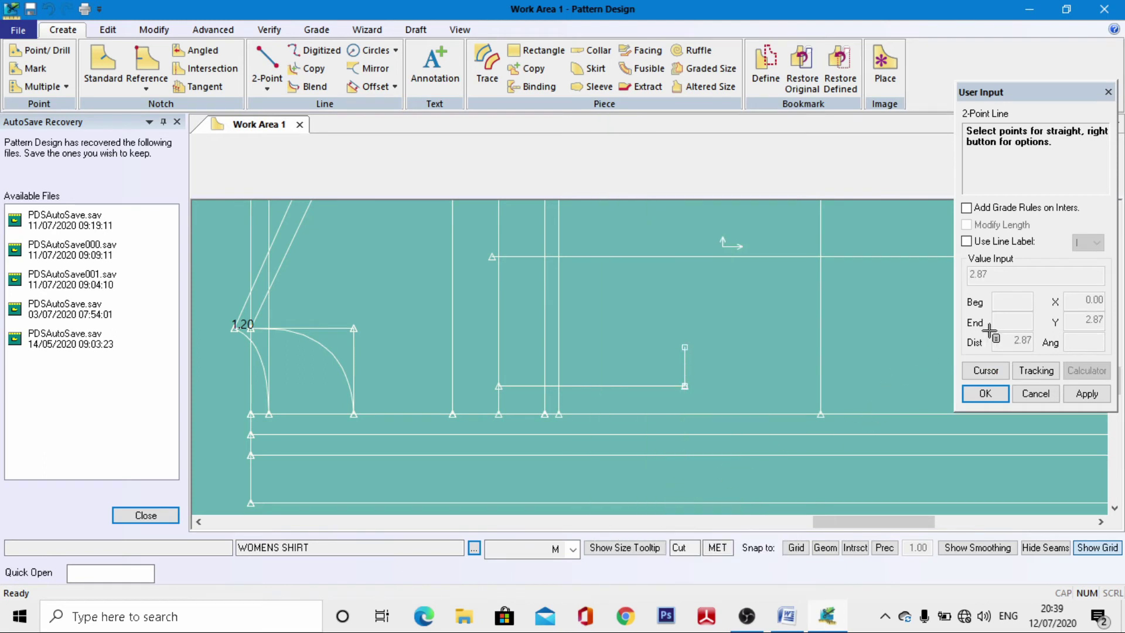
pyautogui.click(993, 372)
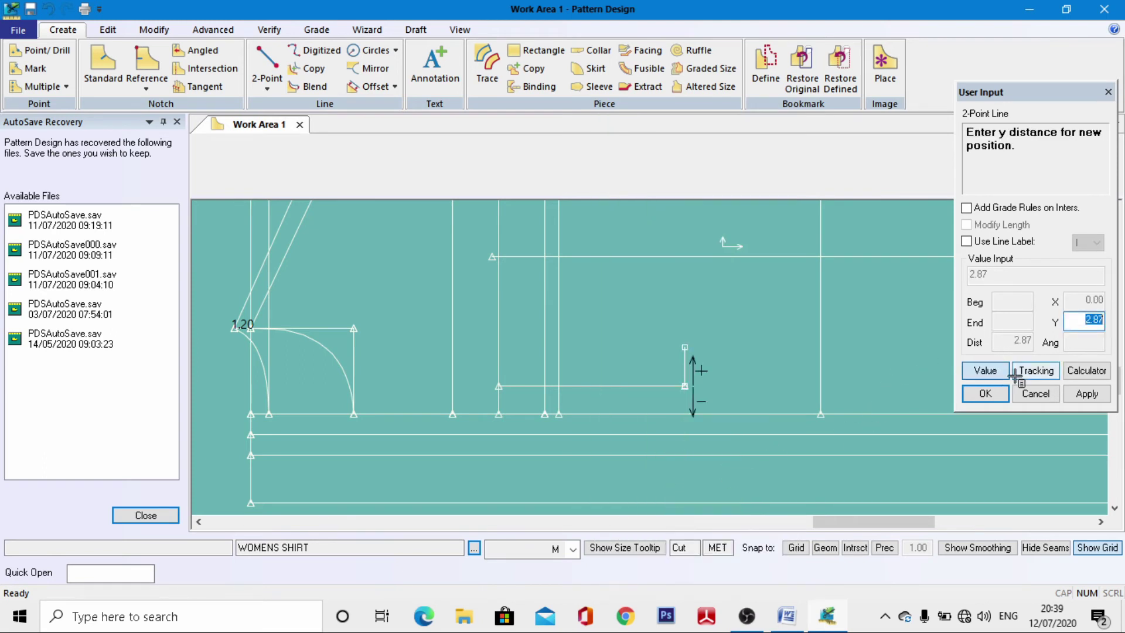
pyautogui.write('12')
pyautogui.press('Return')
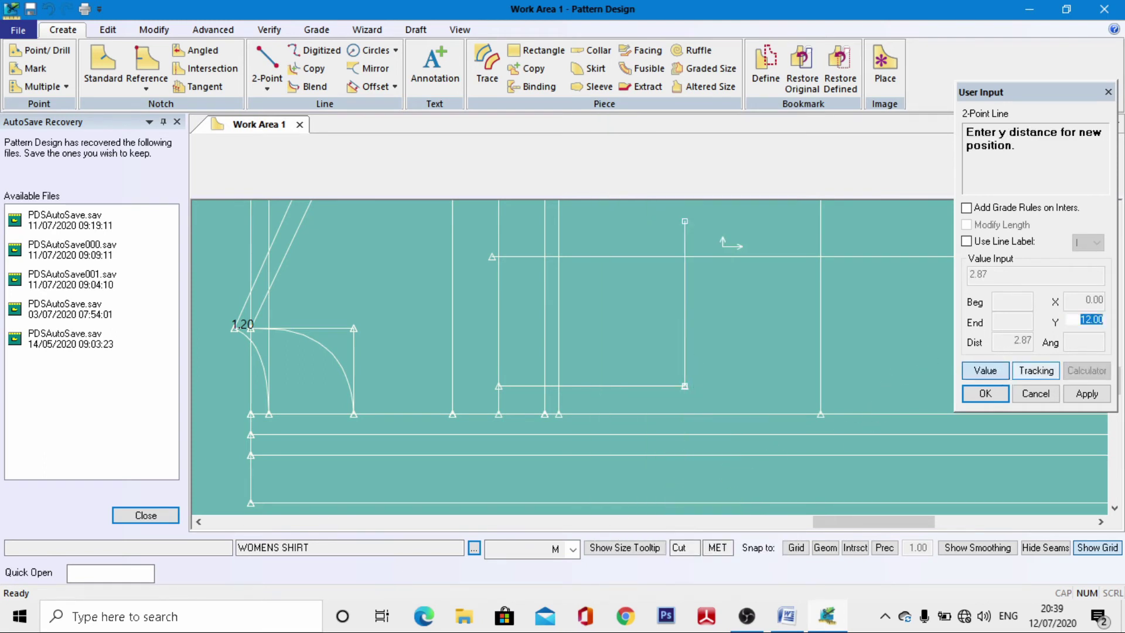
# Step: Complete the rectangle with a horizontal line of -13.5 from the upper end of the 12 vertical line, and finish the line command
pyautogui.click(683, 221)
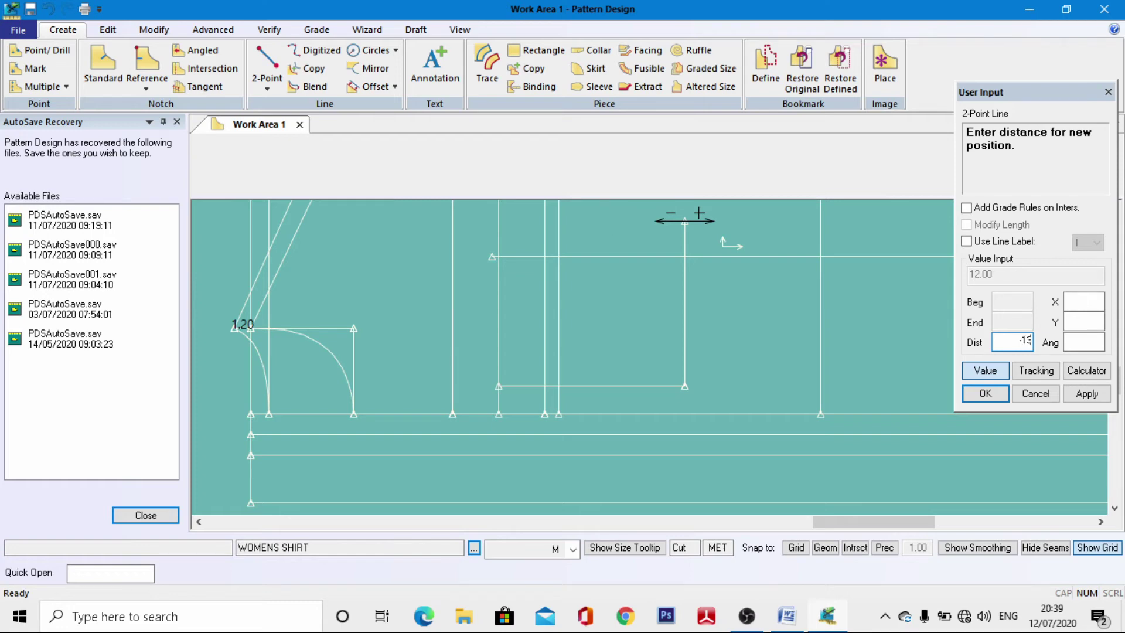
pyautogui.write('-13.5')
pyautogui.press('Return')
pyautogui.scroll(1, 588, 255)
pyautogui.rightClick(604, 266)
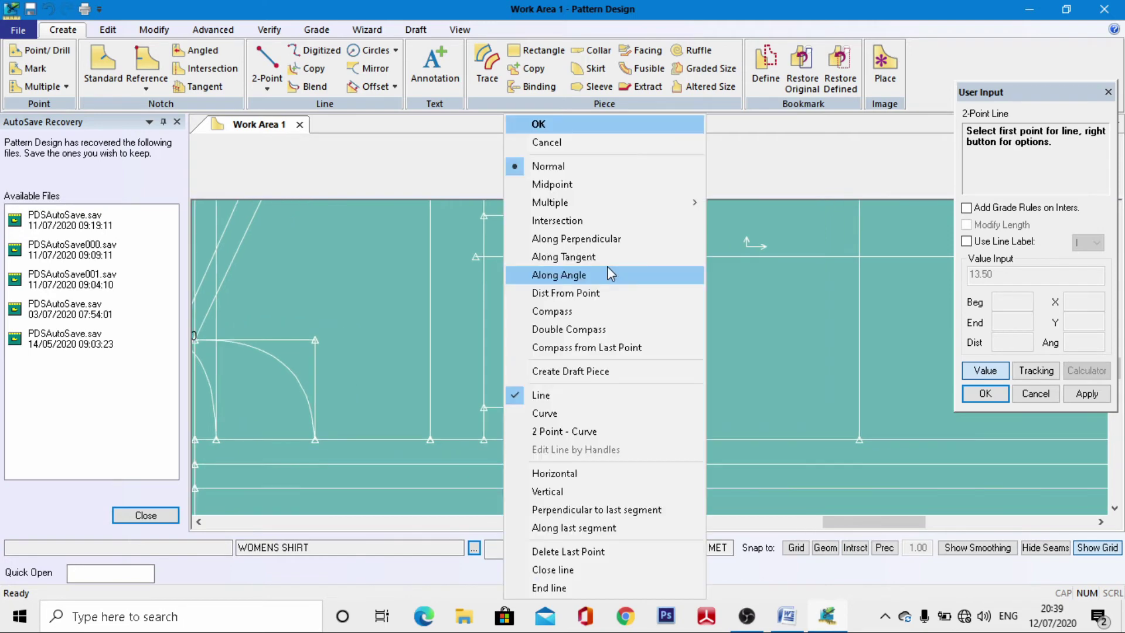
pyautogui.click(607, 273)
# Step: Draw a slanted line from 0.5 inside the rectangle's upper hem-side corner to the 50% point of its hem-side edge
pyautogui.scroll(-3, 449, 294)
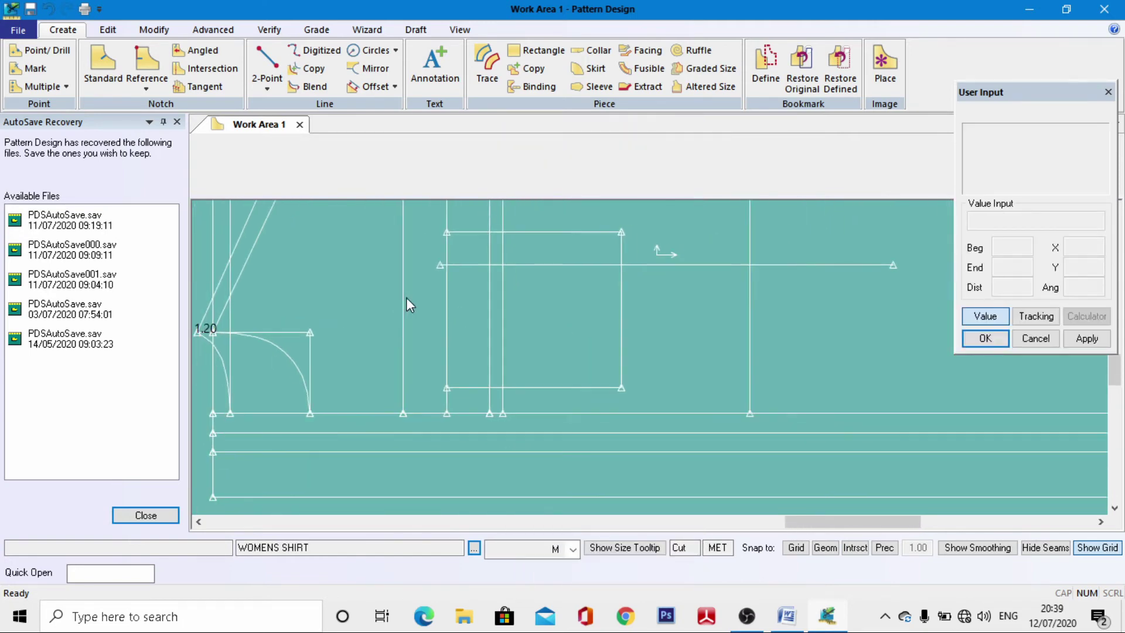
pyautogui.scroll(-2, 445, 296)
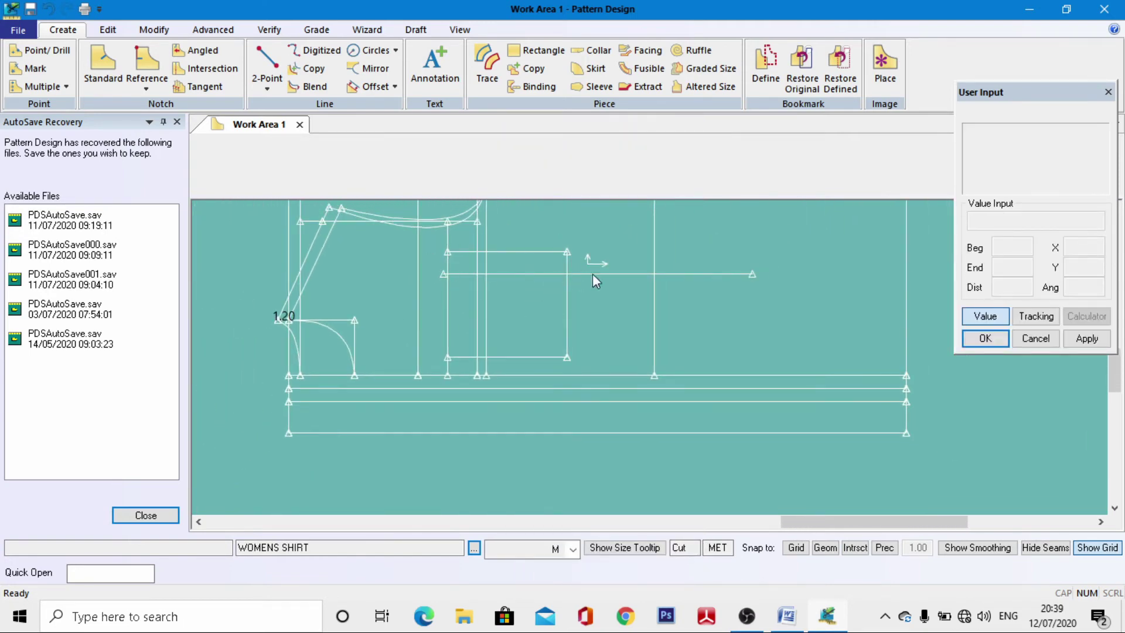
pyautogui.click(269, 67)
pyautogui.scroll(2, 565, 259)
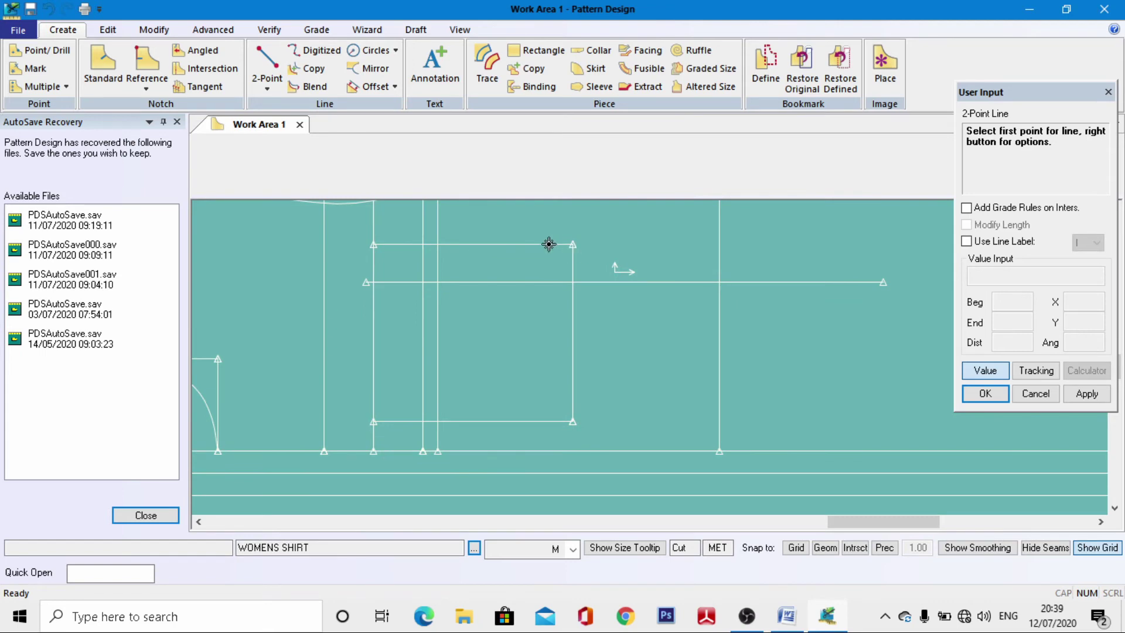
pyautogui.click(578, 247)
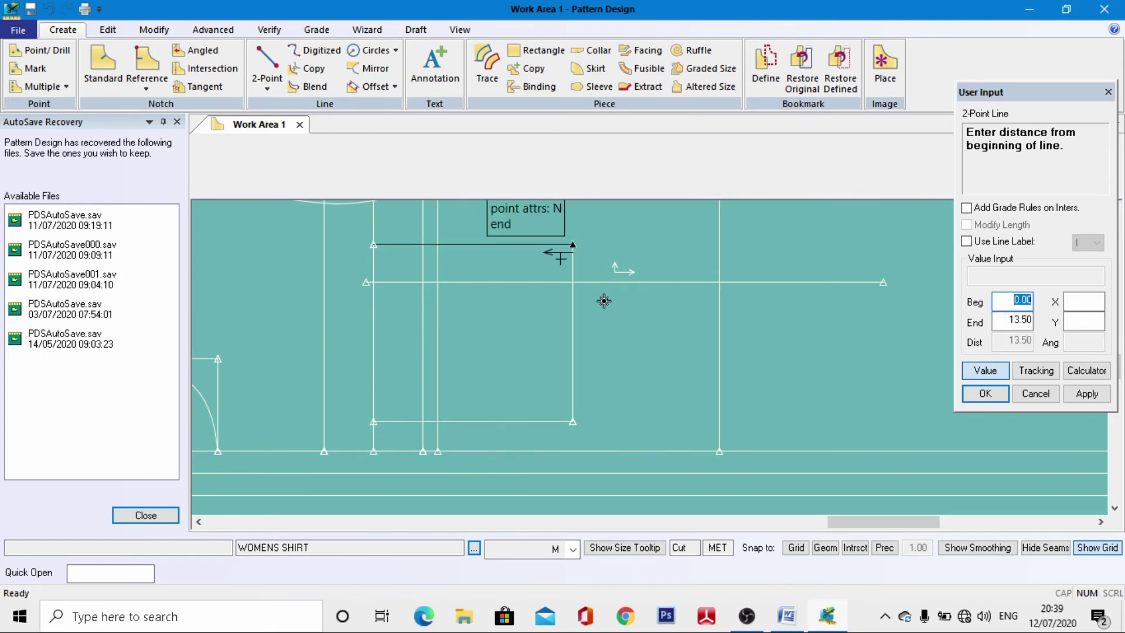
pyautogui.write('0')
pyautogui.press('Return')
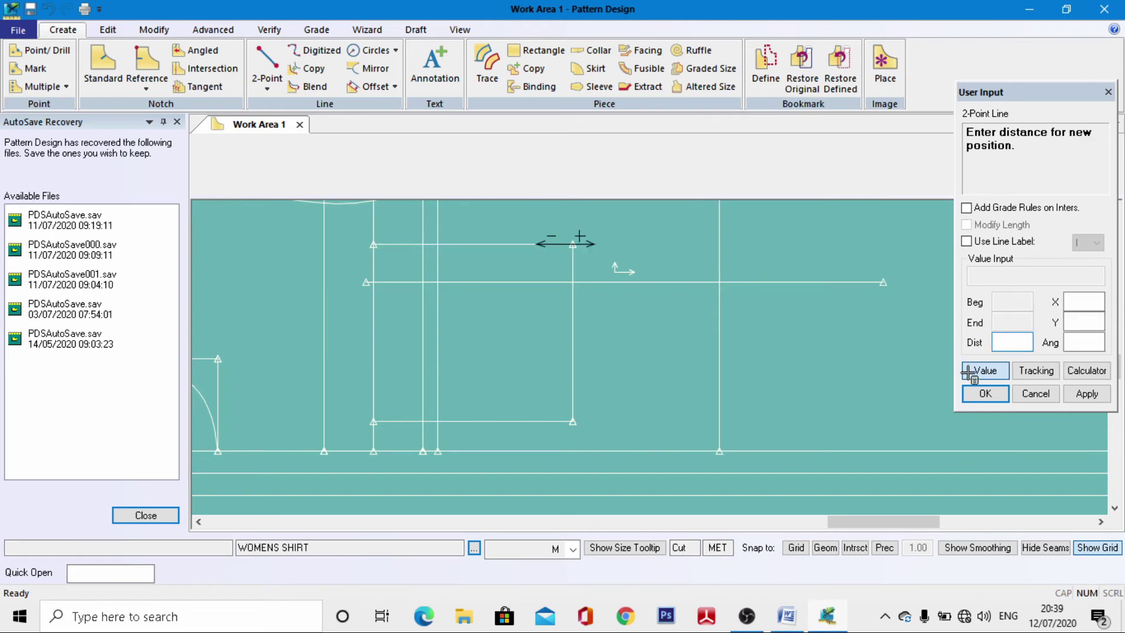
pyautogui.click(996, 371)
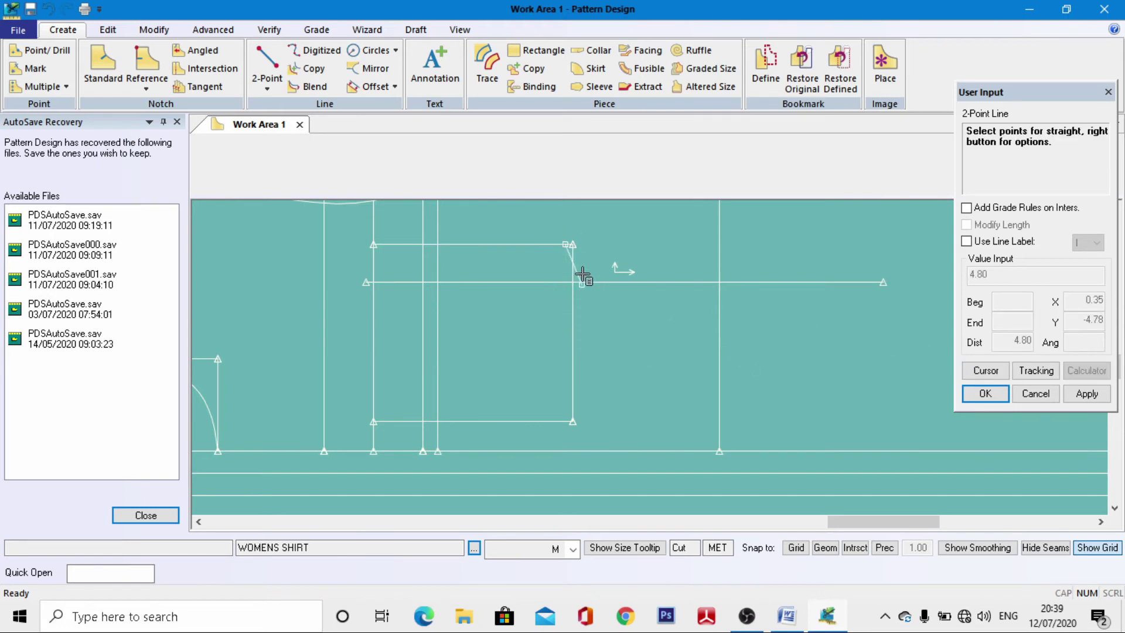
pyautogui.click(574, 245)
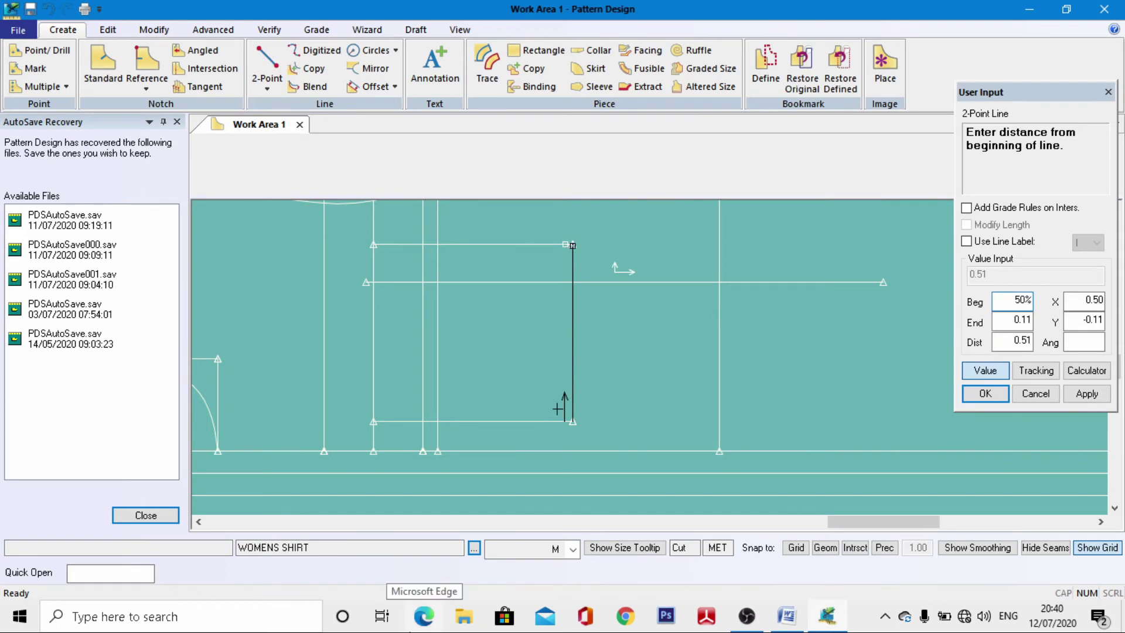
pyautogui.write('50%')
pyautogui.press('Return')
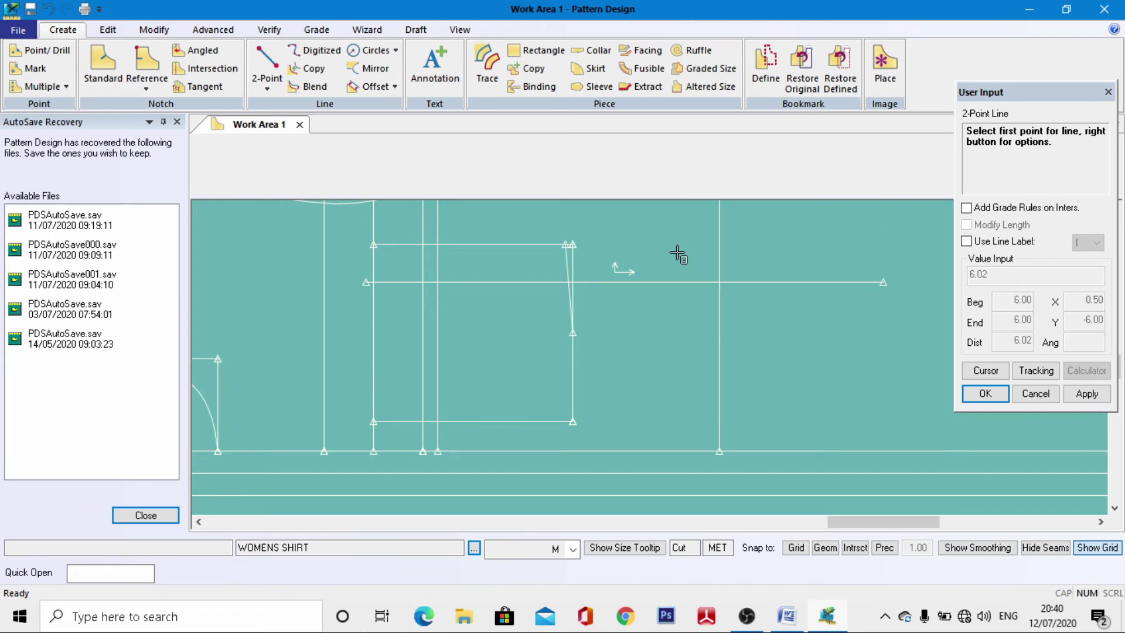
# Step: Draw a matching slanted line from the hem-side edge's midpoint to a point 0.5 inside the rectangle's lower hem-side corner
pyautogui.click(579, 344)
pyautogui.click(577, 427)
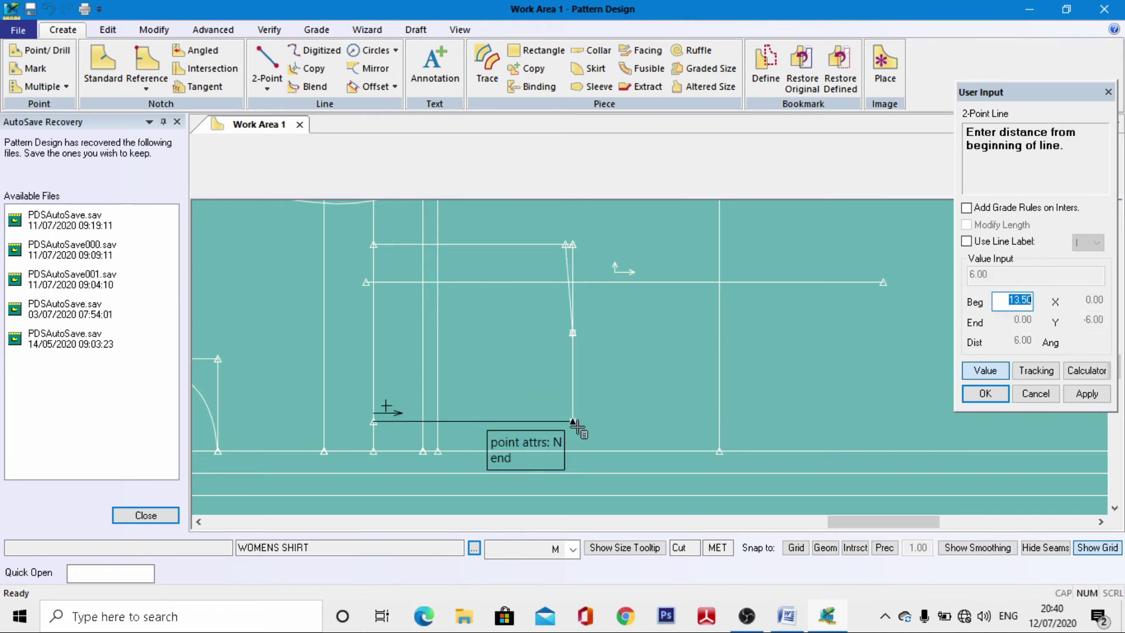
pyautogui.press('Return')
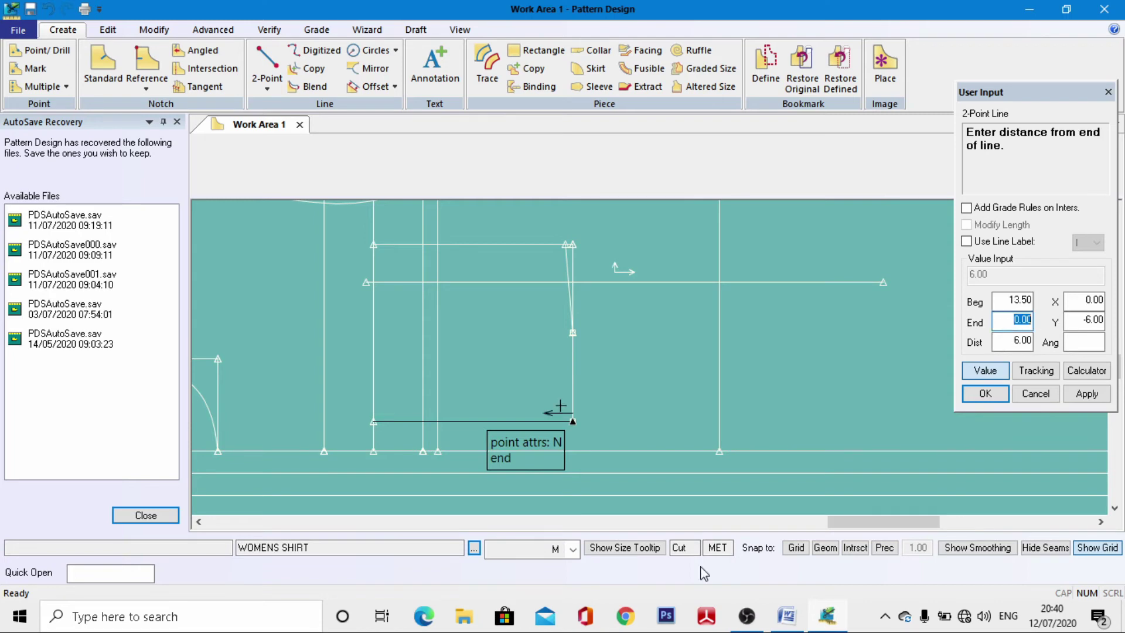
pyautogui.write('6')
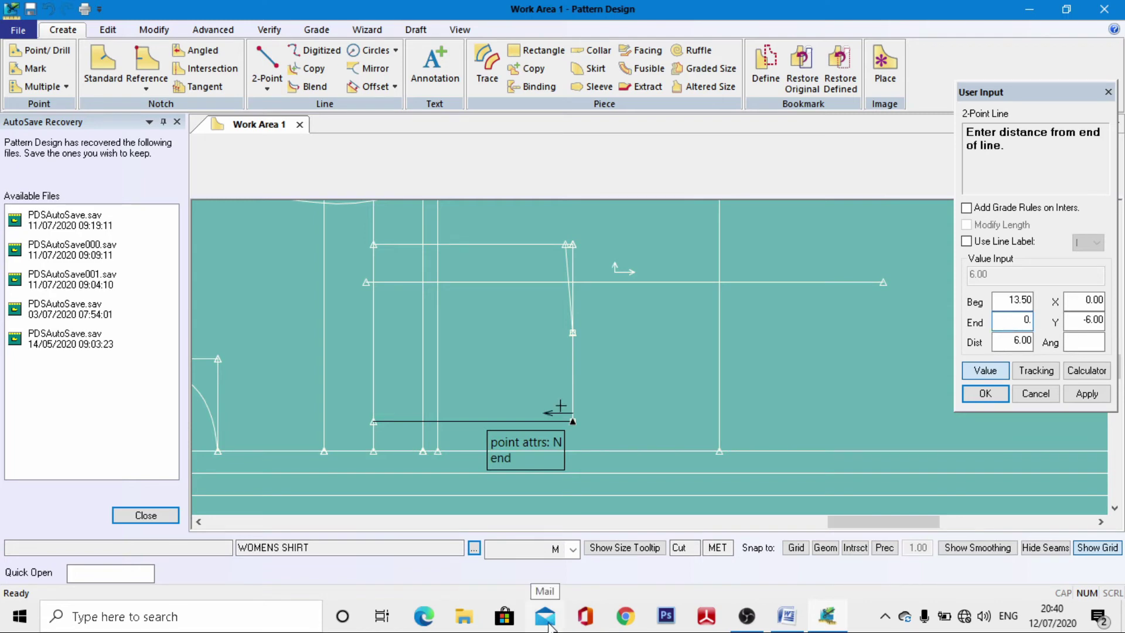
pyautogui.press('Return')
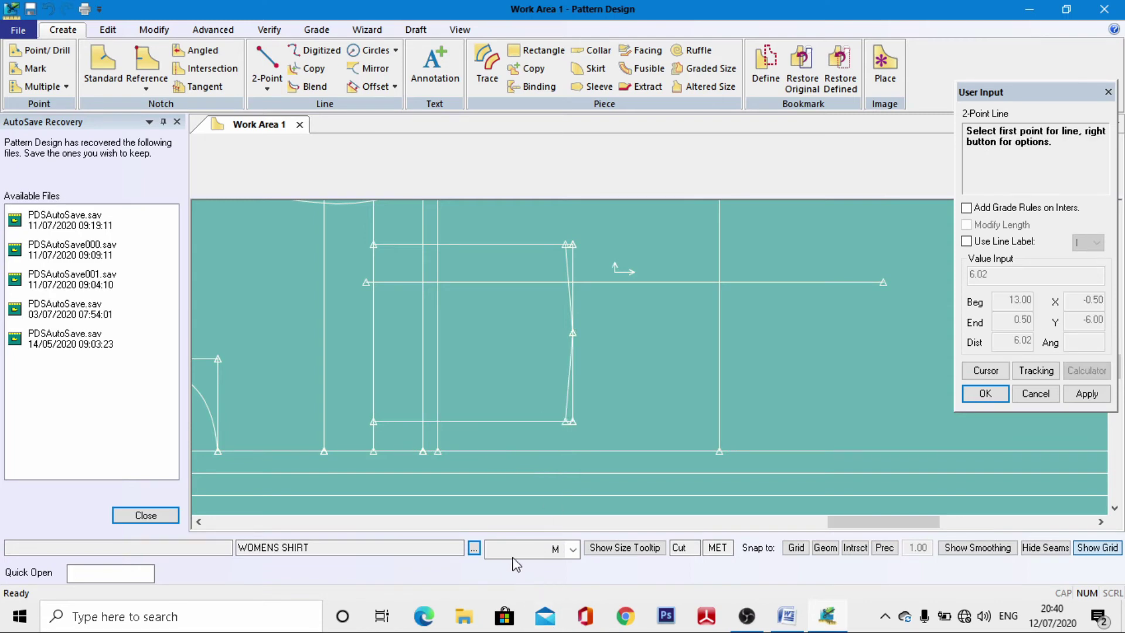
# Step: Finish the line command and examine the pocket outline and the whole shirt front draft
pyautogui.rightClick(593, 321)
pyautogui.click(526, 124)
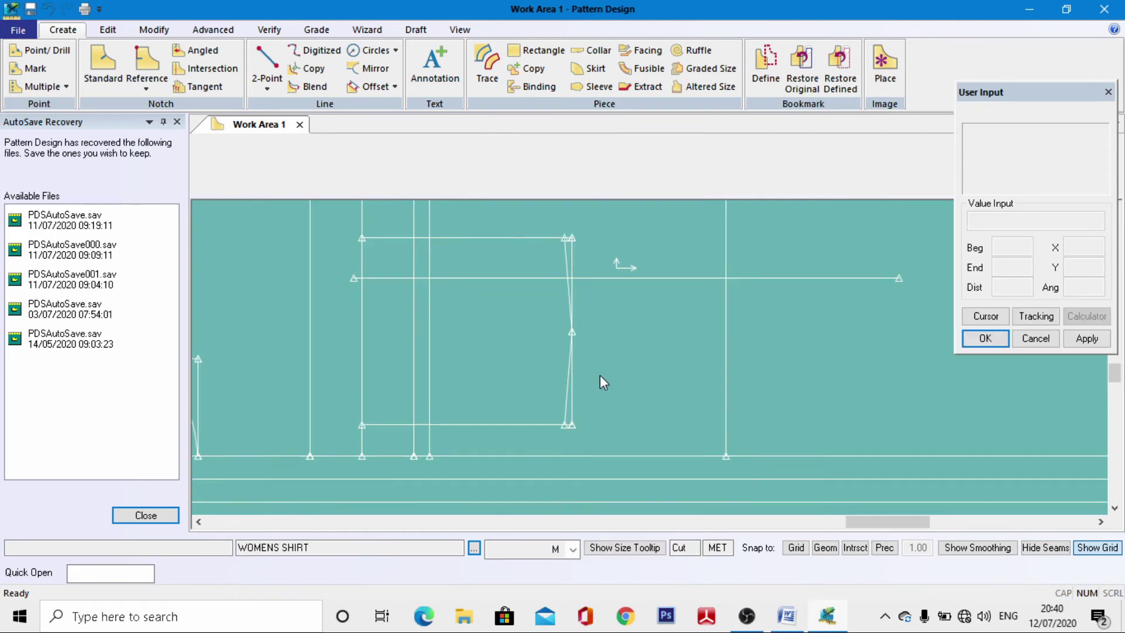
pyautogui.scroll(3, 600, 375)
pyautogui.scroll(-3, 419, 336)
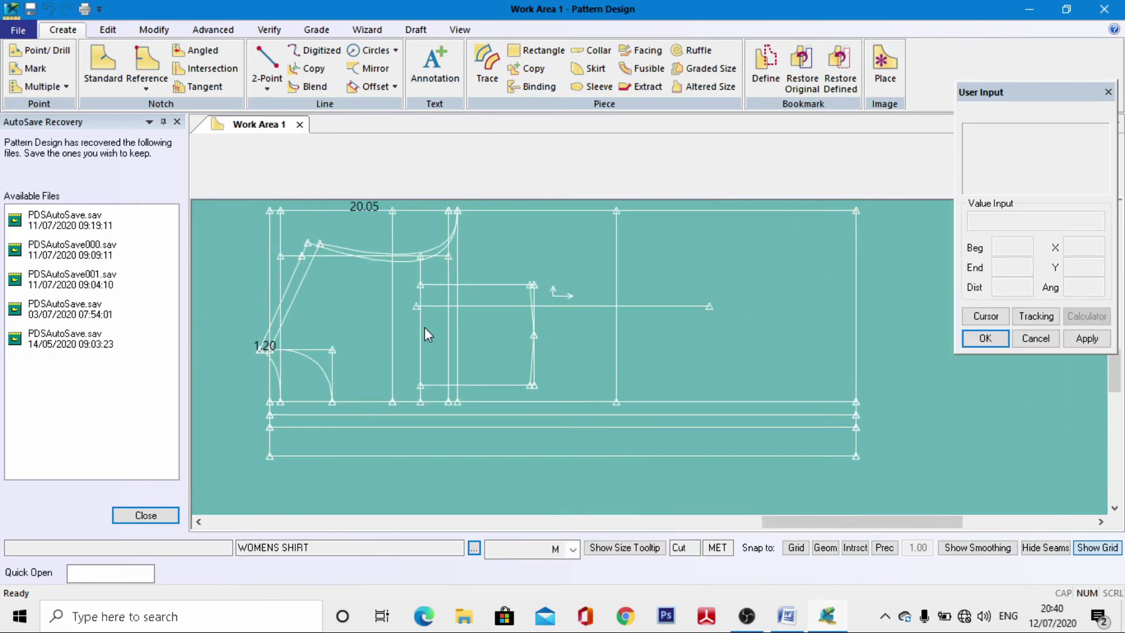
pyautogui.scroll(3, 424, 327)
pyautogui.scroll(1, 407, 318)
pyautogui.scroll(-3, 404, 315)
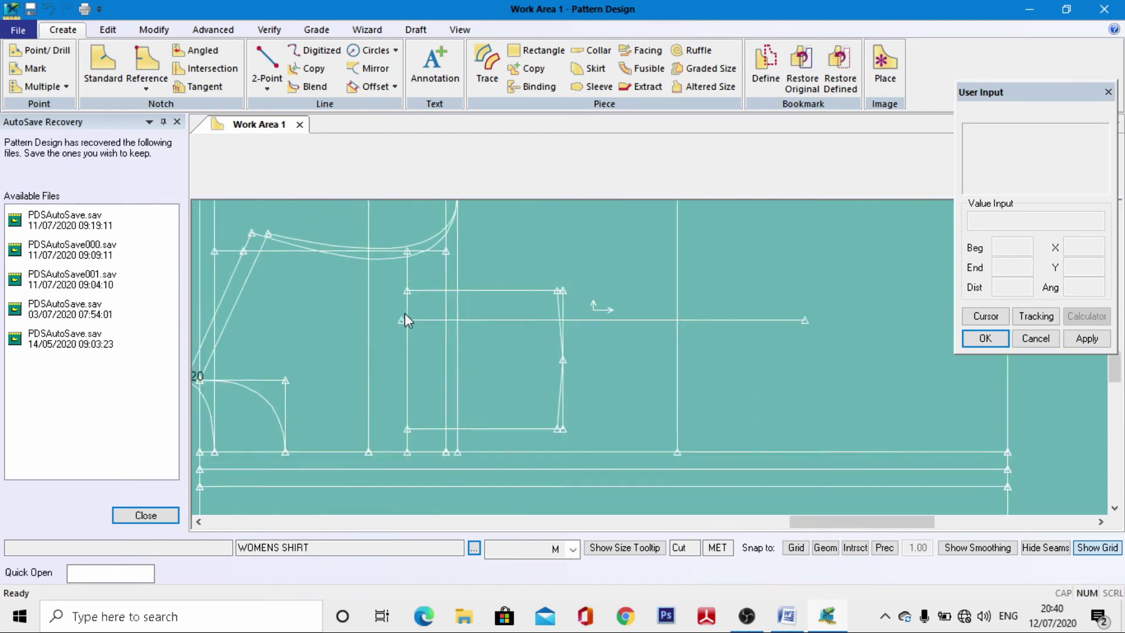
pyautogui.scroll(1, 595, 293)
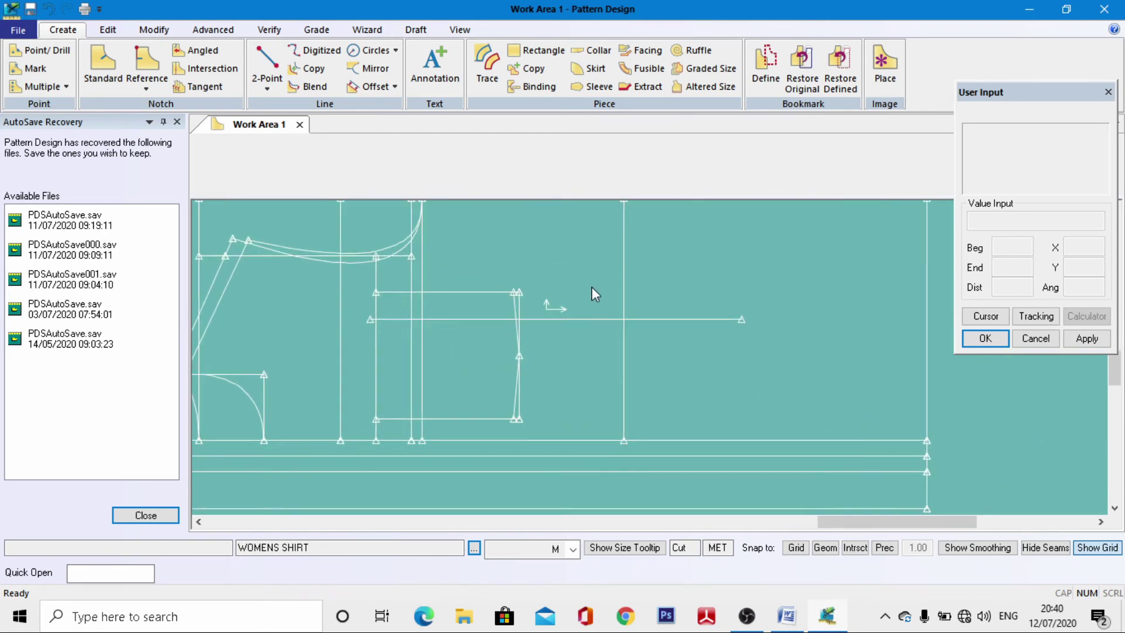
pyautogui.scroll(-3, 597, 293)
pyautogui.scroll(-1, 542, 301)
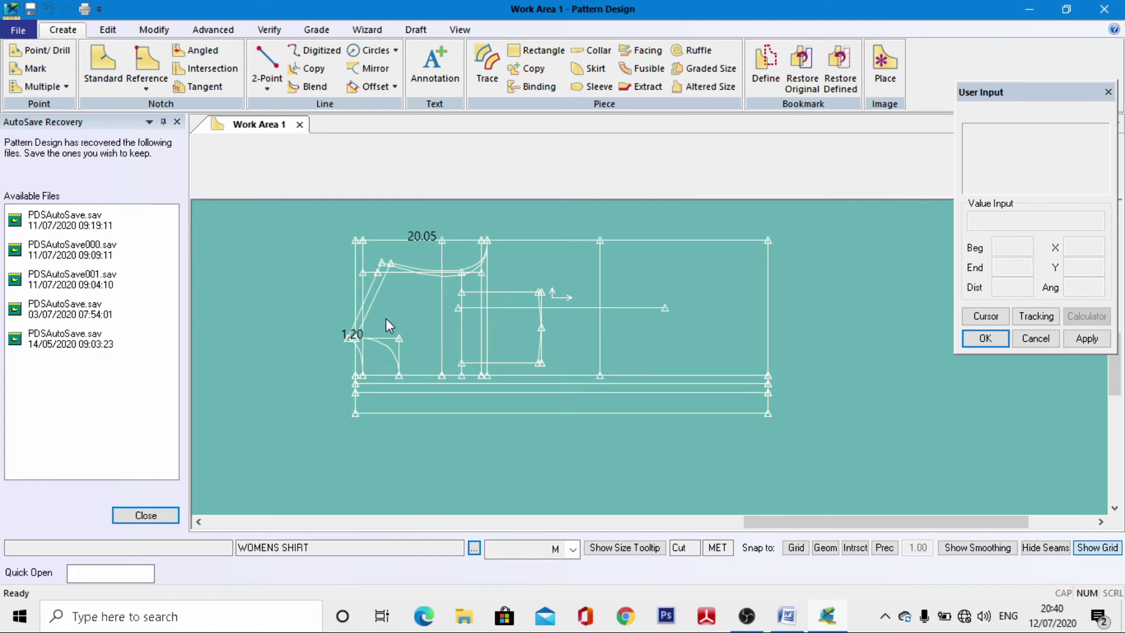
pyautogui.scroll(1, 556, 279)
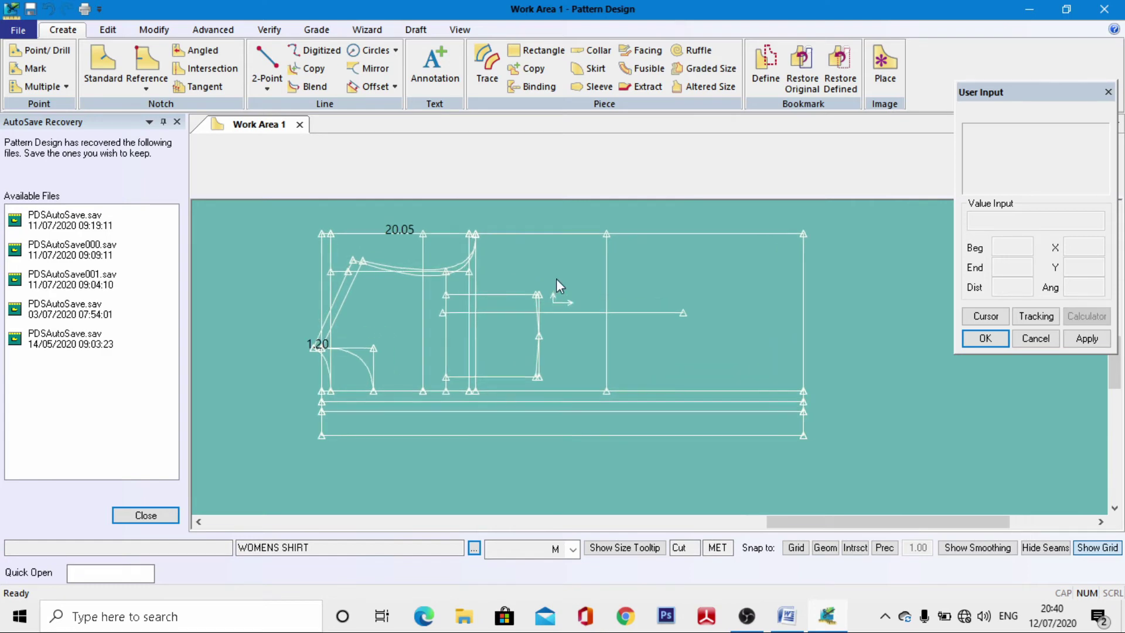
pyautogui.scroll(-2, 552, 280)
pyautogui.scroll(3, 367, 369)
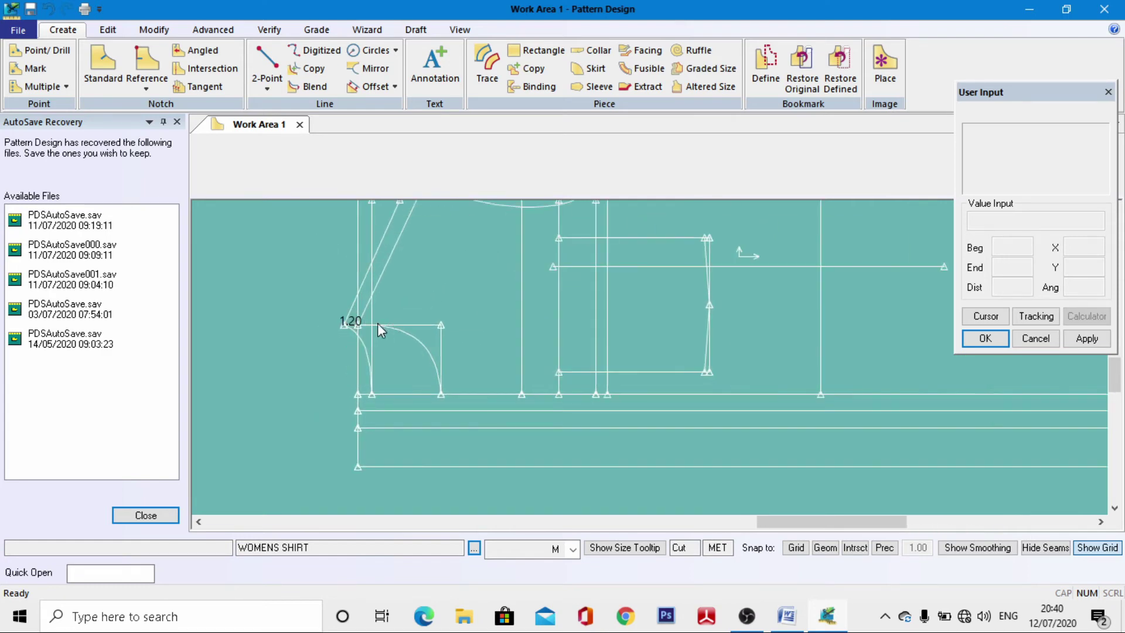
# Step: Measure the line lengths of the front neckline curve and the back neckline curve, and end the measuring command
pyautogui.click(269, 30)
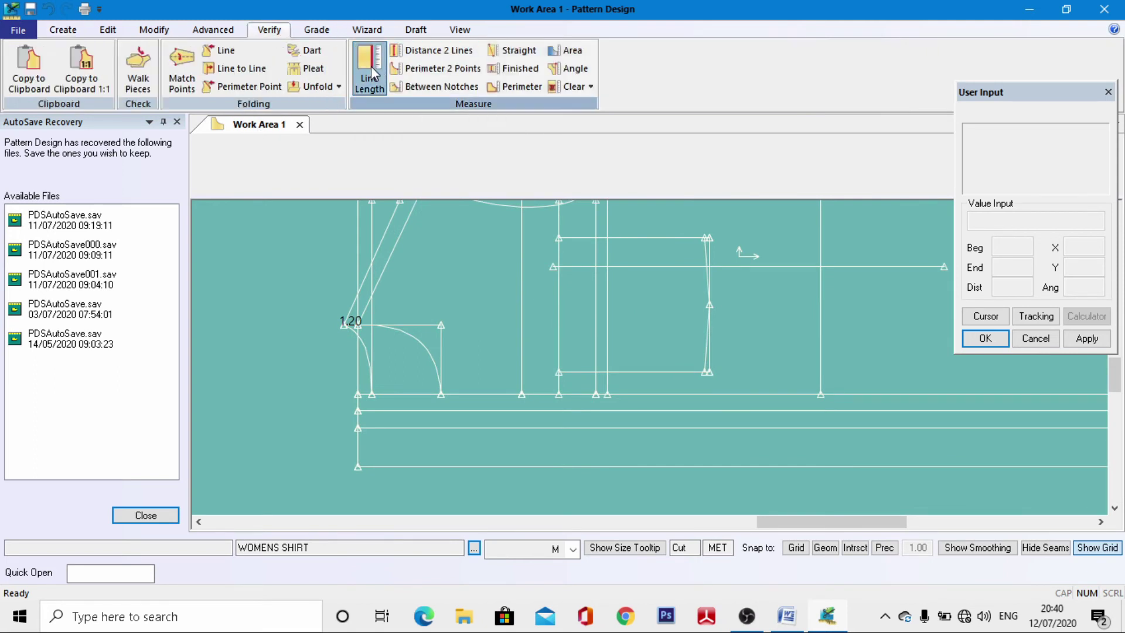
pyautogui.click(369, 70)
pyautogui.scroll(2, 406, 375)
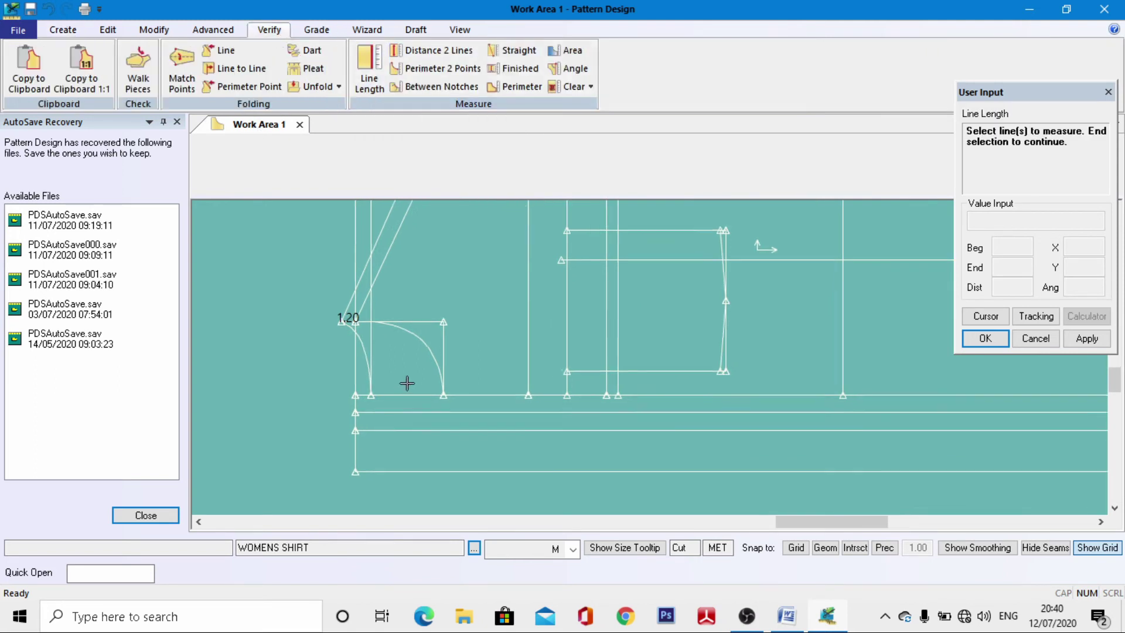
pyautogui.click(416, 323)
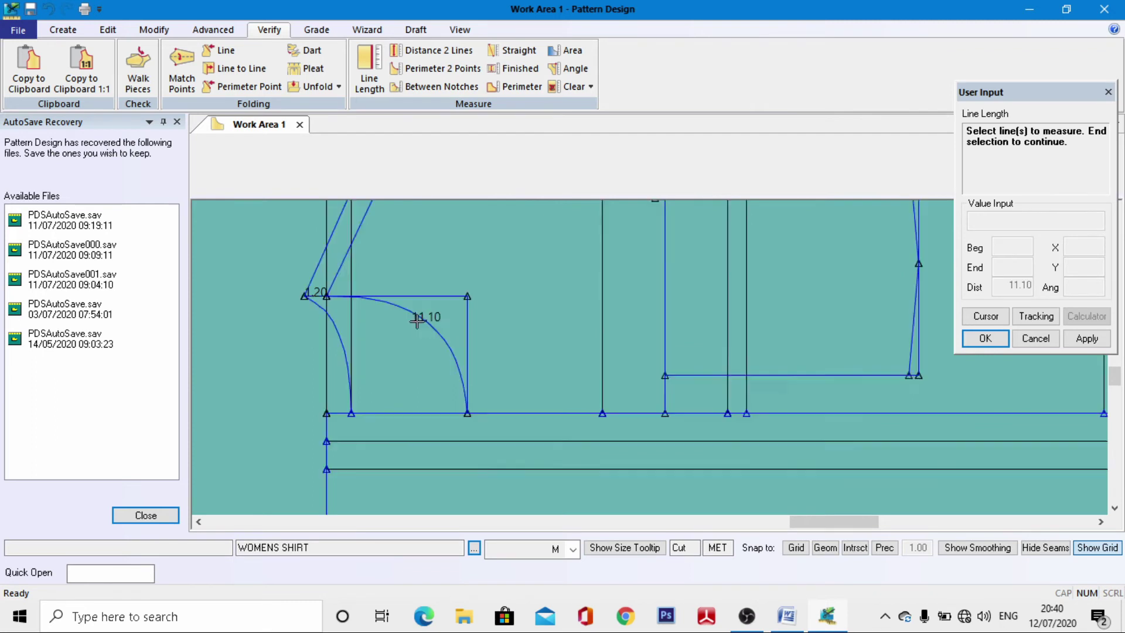
pyautogui.click(335, 331)
pyautogui.rightClick(336, 333)
pyautogui.click(337, 332)
pyautogui.scroll(-1, 364, 356)
pyautogui.rightClick(287, 327)
pyautogui.click(289, 330)
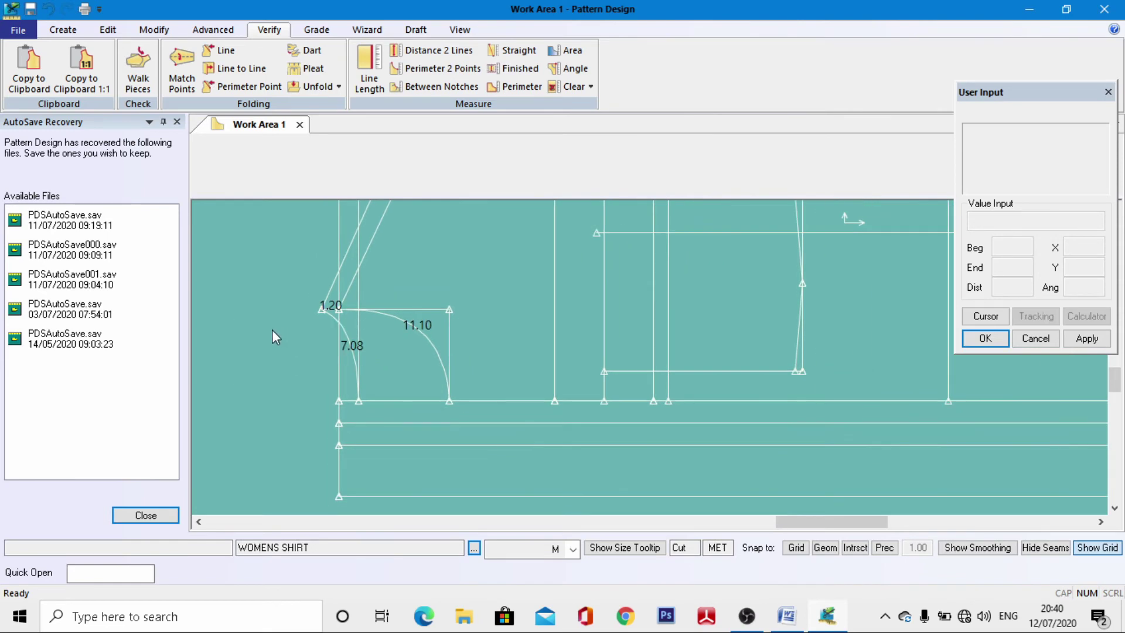
# Step: Look up the open collar width and length in the Word measurements document, and return to Pattern Design
pyautogui.scroll(1, 354, 327)
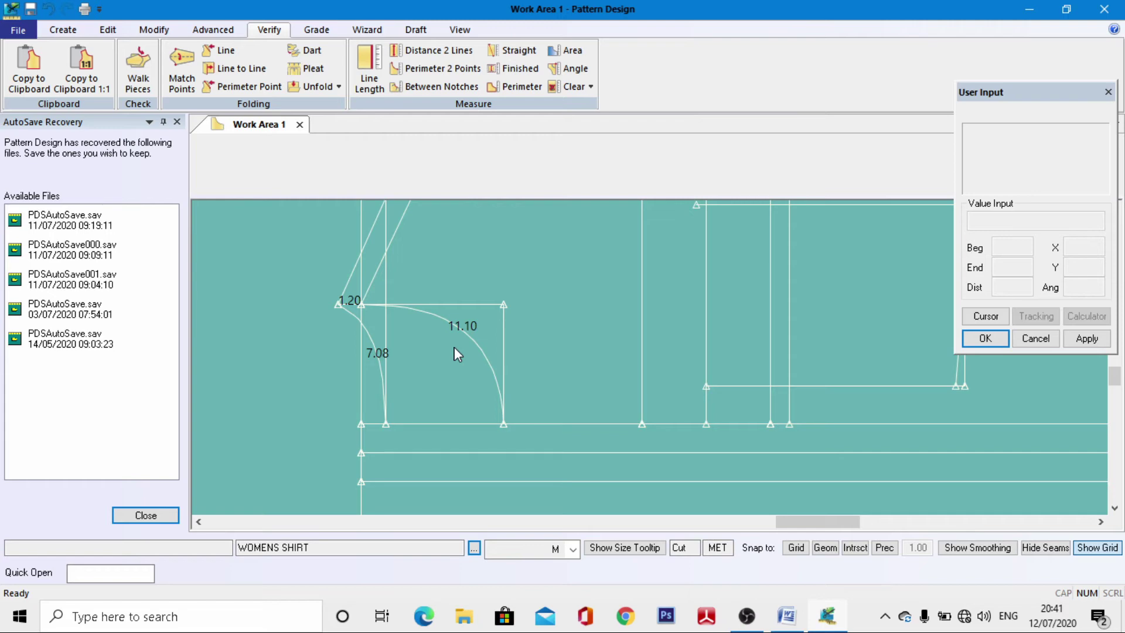
pyautogui.scroll(-3, 406, 351)
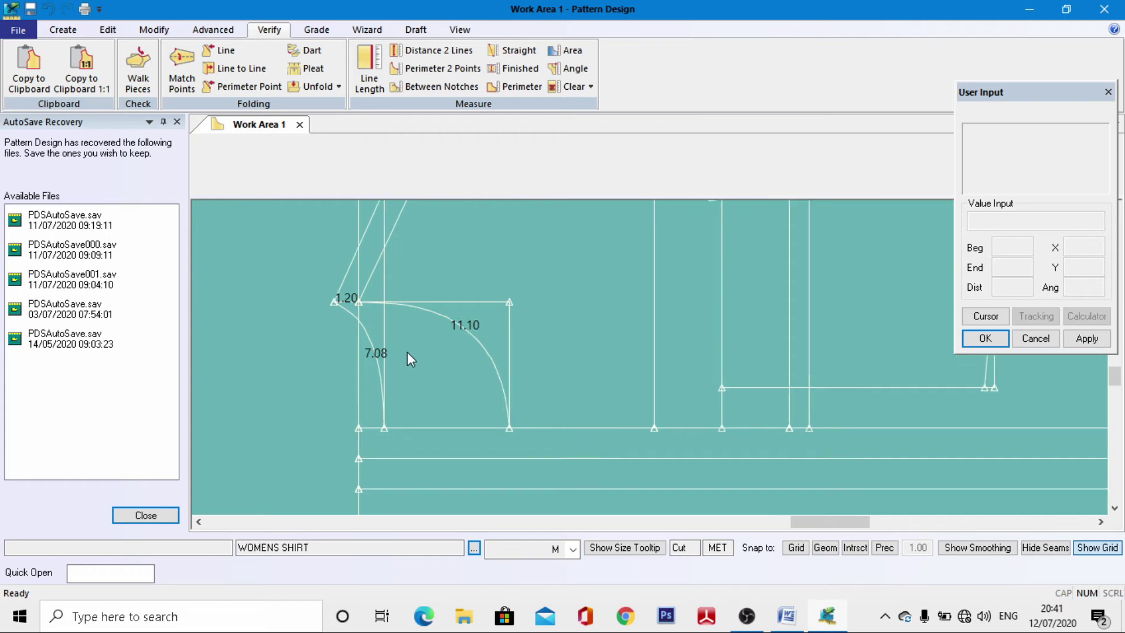
pyautogui.scroll(-5, 254, 308)
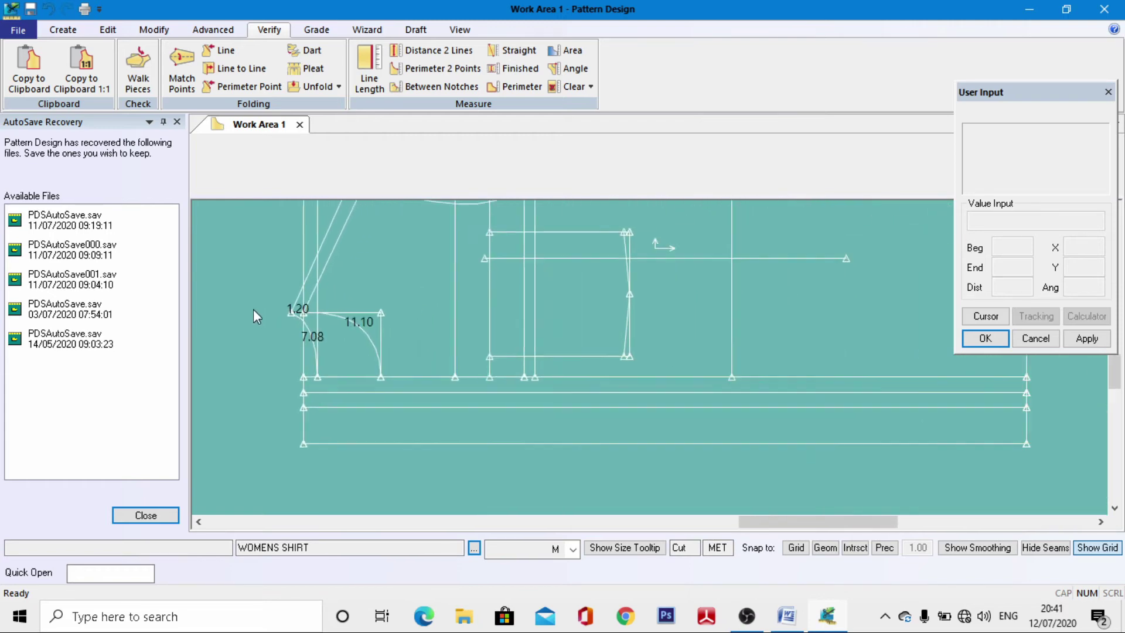
pyautogui.click(782, 617)
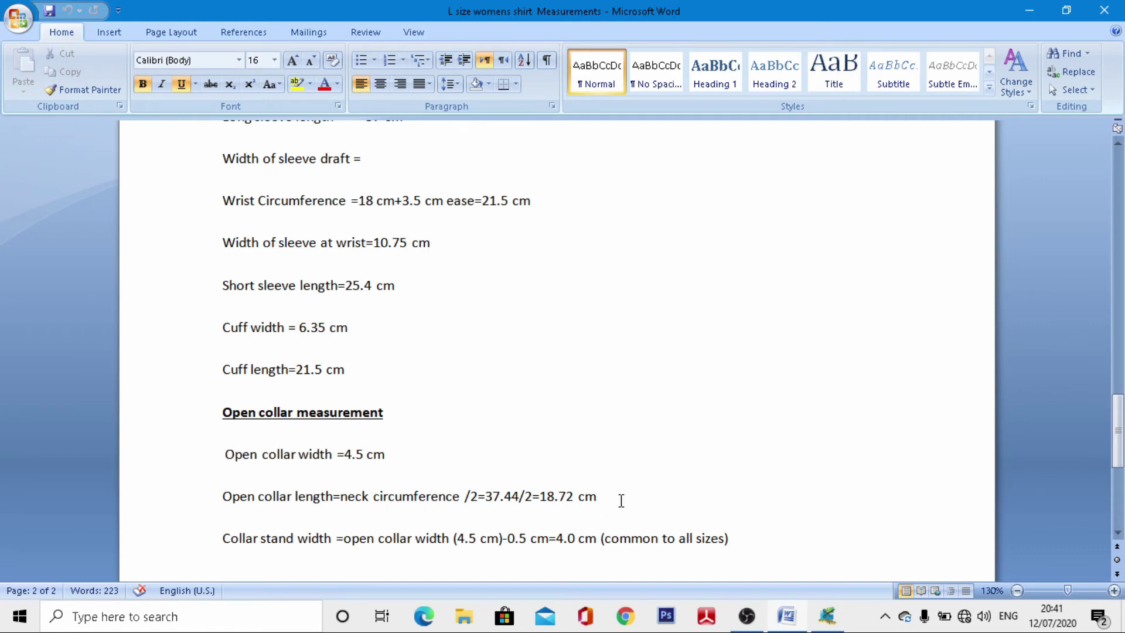
pyautogui.click(827, 620)
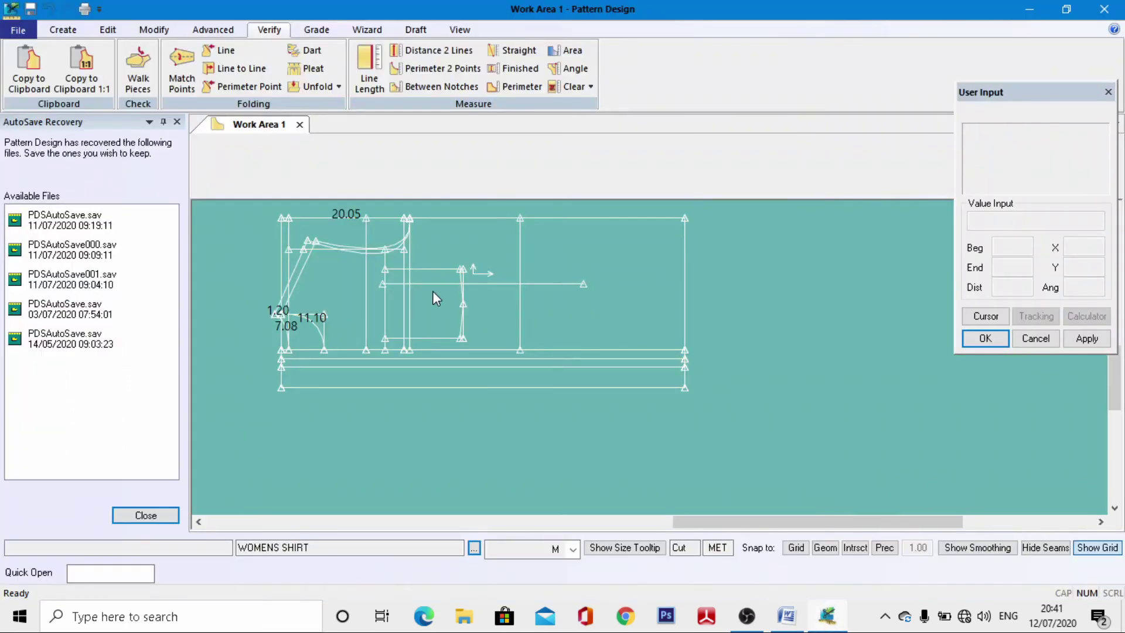
pyautogui.scroll(-4, 293, 276)
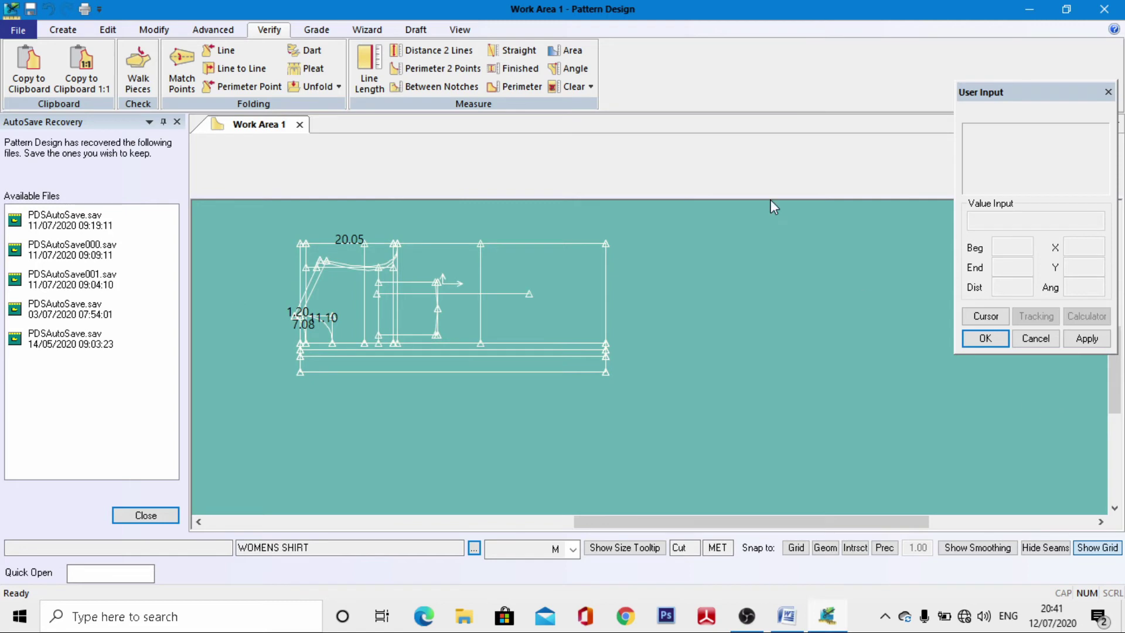
# Step: Start a rectangle piece with its first corner in the empty area beyond the hem end of the shirt front draft
pyautogui.click(63, 29)
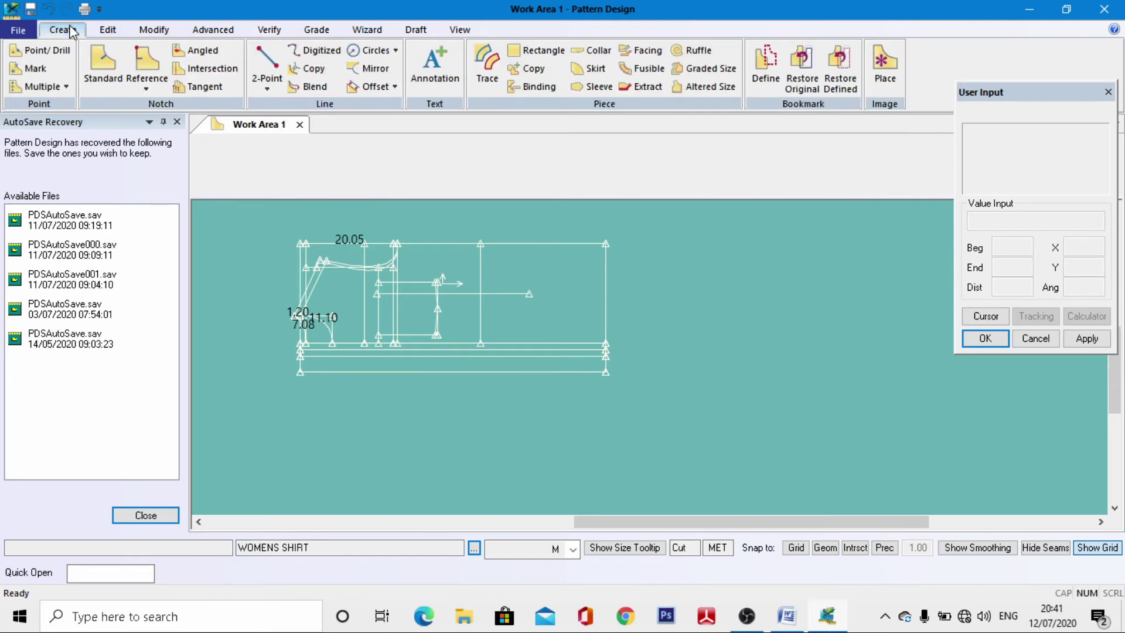
pyautogui.click(523, 56)
pyautogui.click(984, 340)
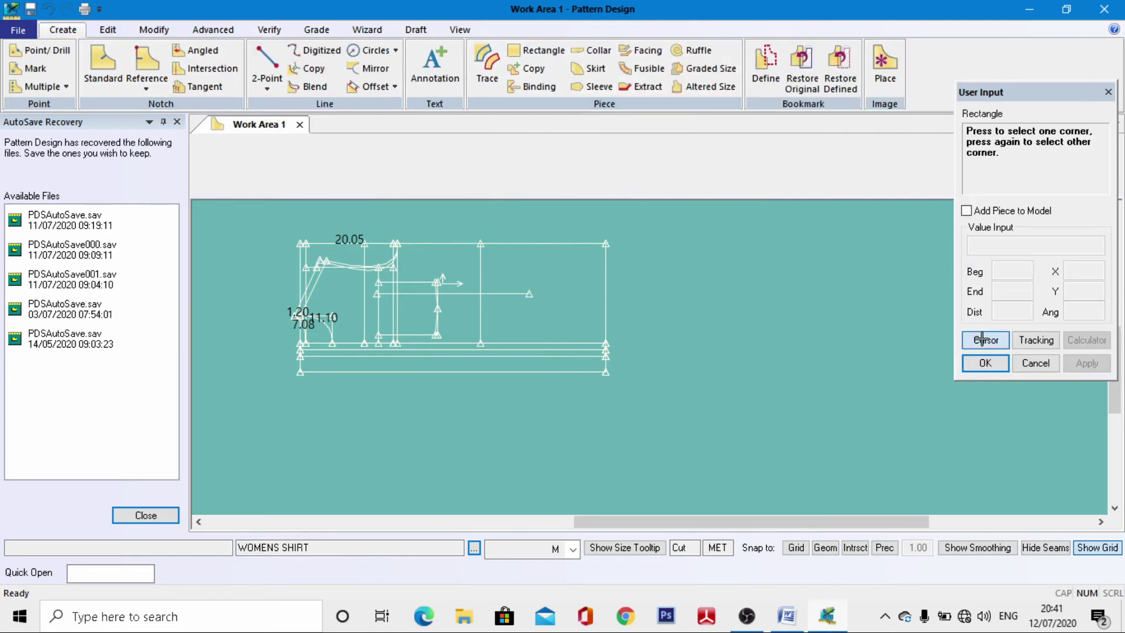
pyautogui.click(782, 297)
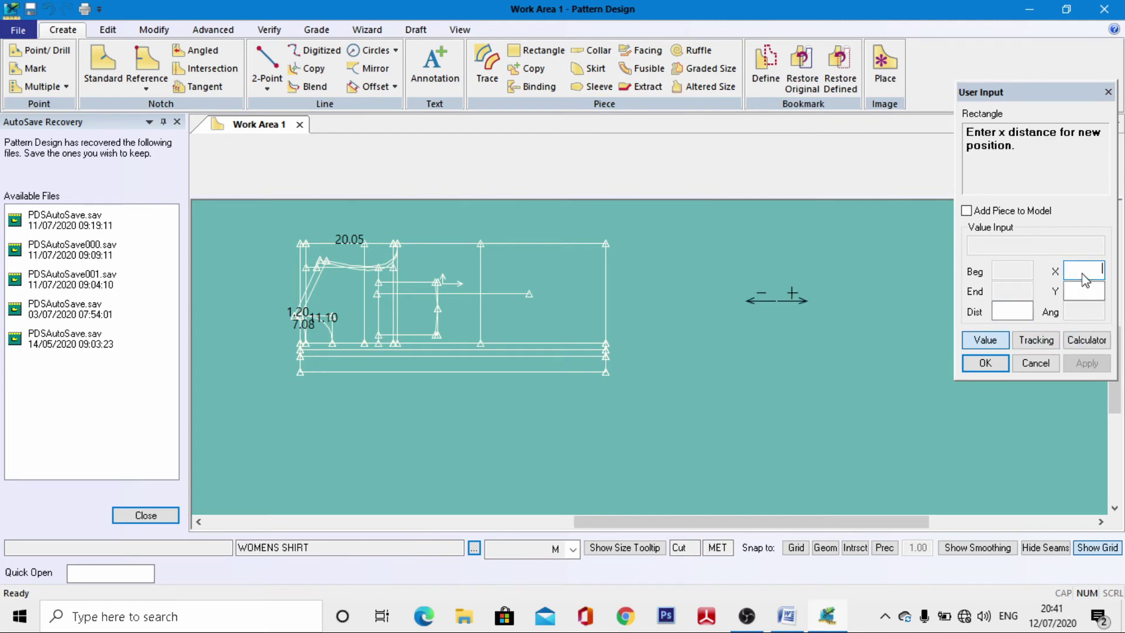
# Step: Calculate the rectangle's X distance as the sum of the two neckline curves, 7.08+11.10, and apply it
pyautogui.click(1087, 340)
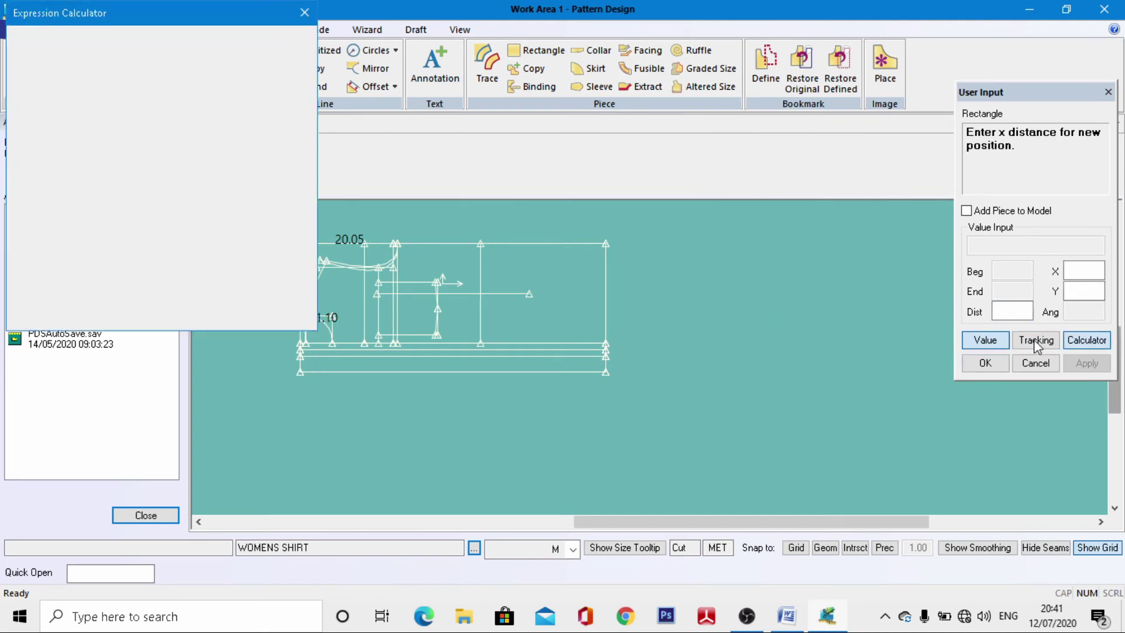
pyautogui.moveTo(233, 19); pyautogui.dragTo(706, 73)
pyautogui.scroll(3, 302, 339)
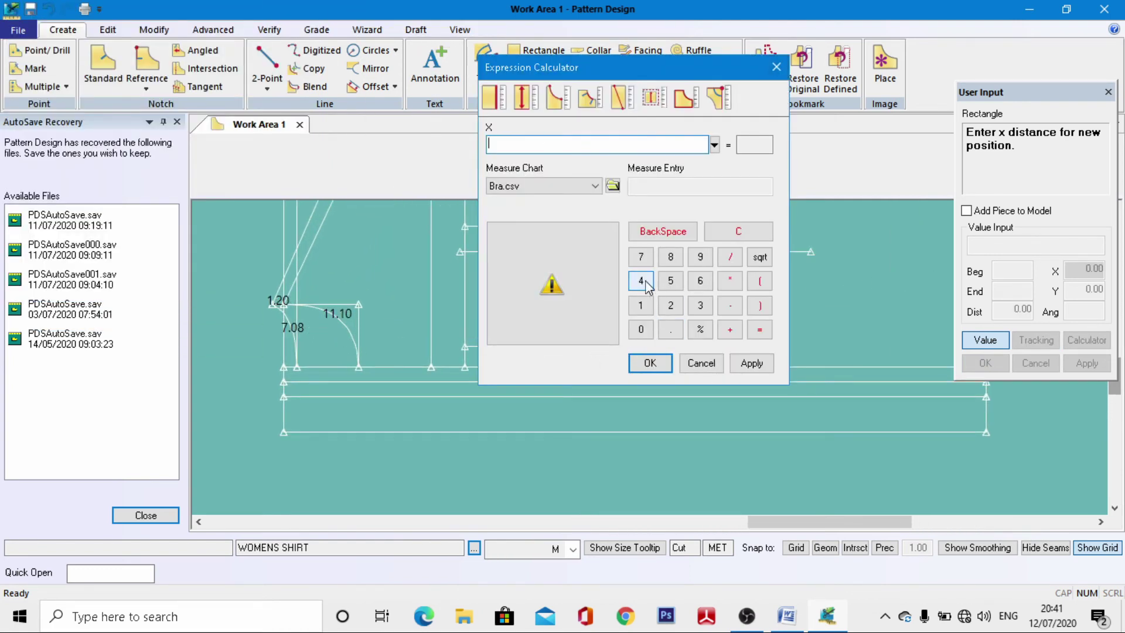
pyautogui.click(641, 257)
pyautogui.click(671, 329)
pyautogui.click(642, 334)
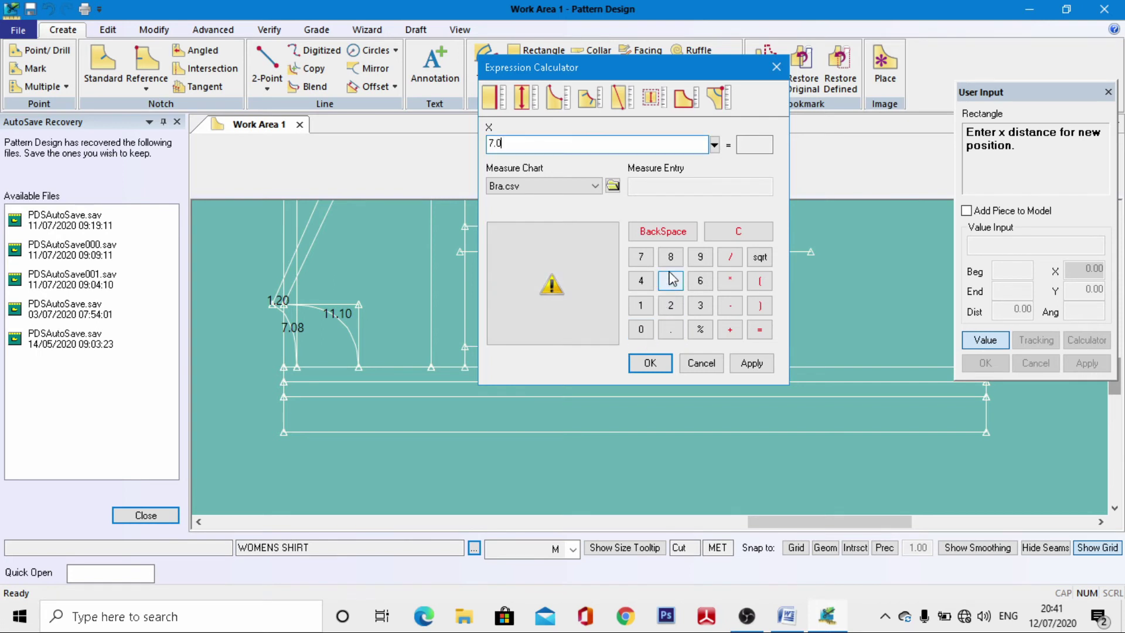
pyautogui.click(671, 257)
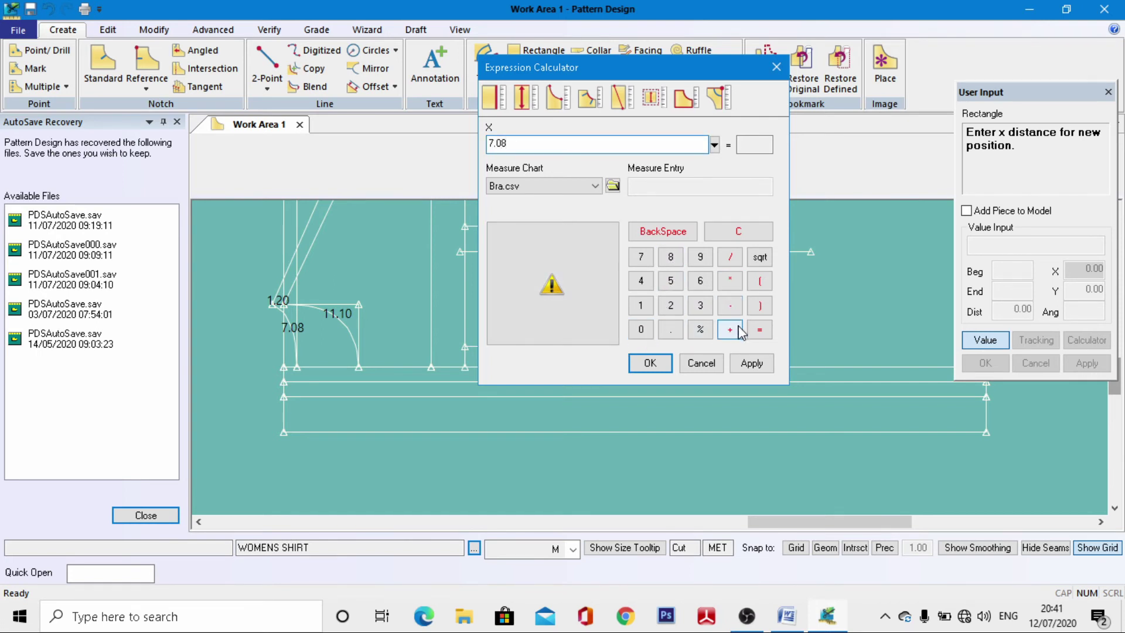
pyautogui.click(641, 310)
pyautogui.click(640, 310)
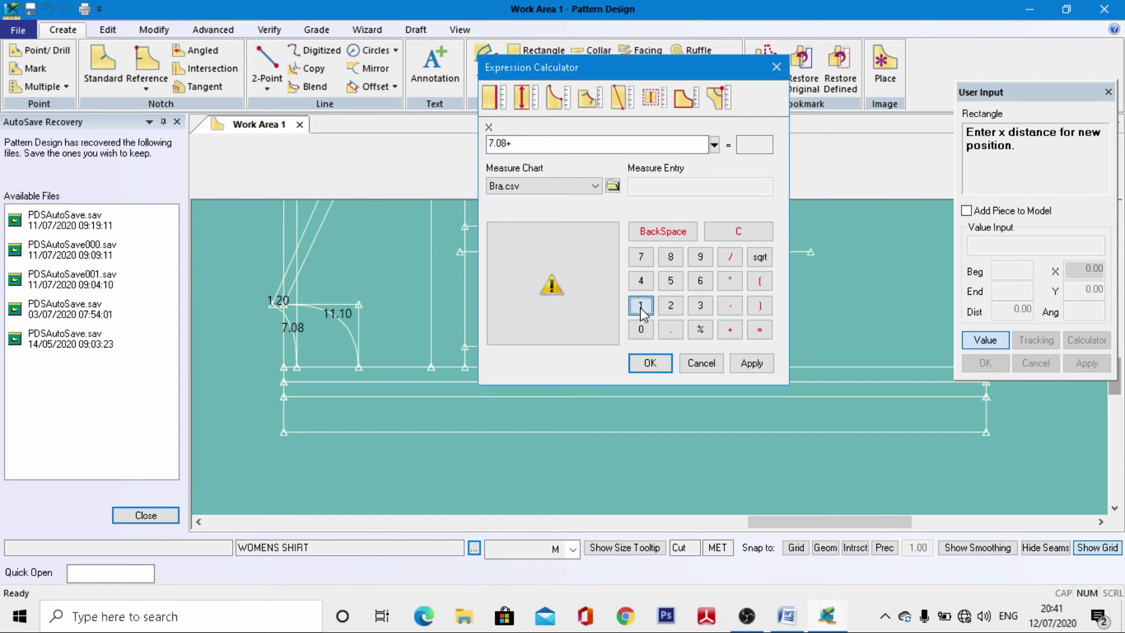
pyautogui.click(670, 331)
pyautogui.click(641, 305)
pyautogui.click(641, 330)
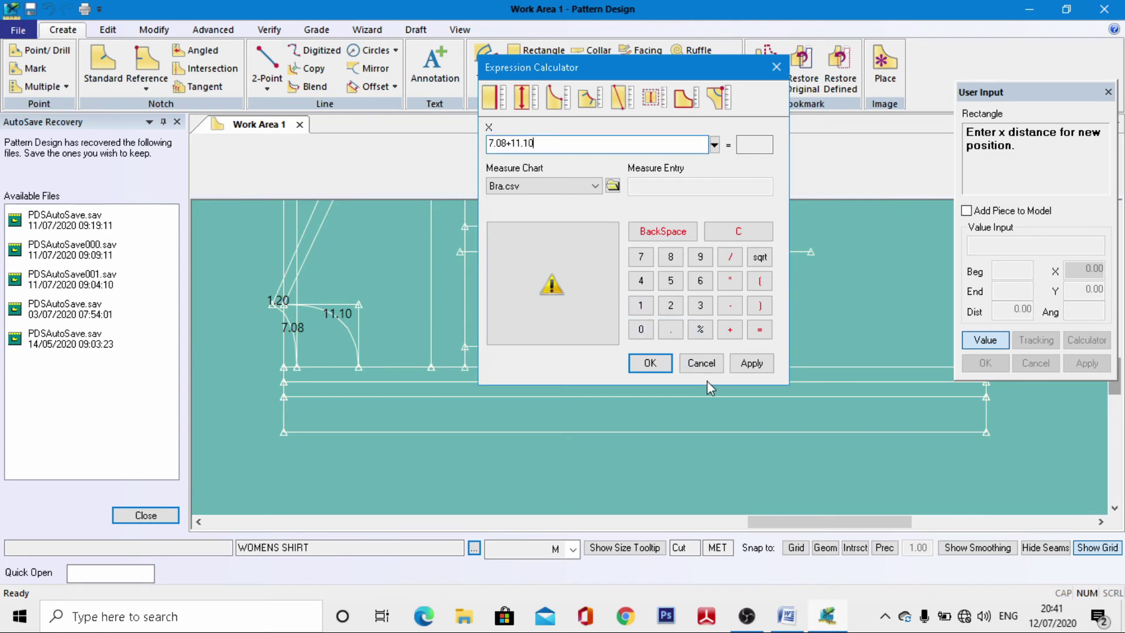
pyautogui.click(752, 363)
pyautogui.click(651, 364)
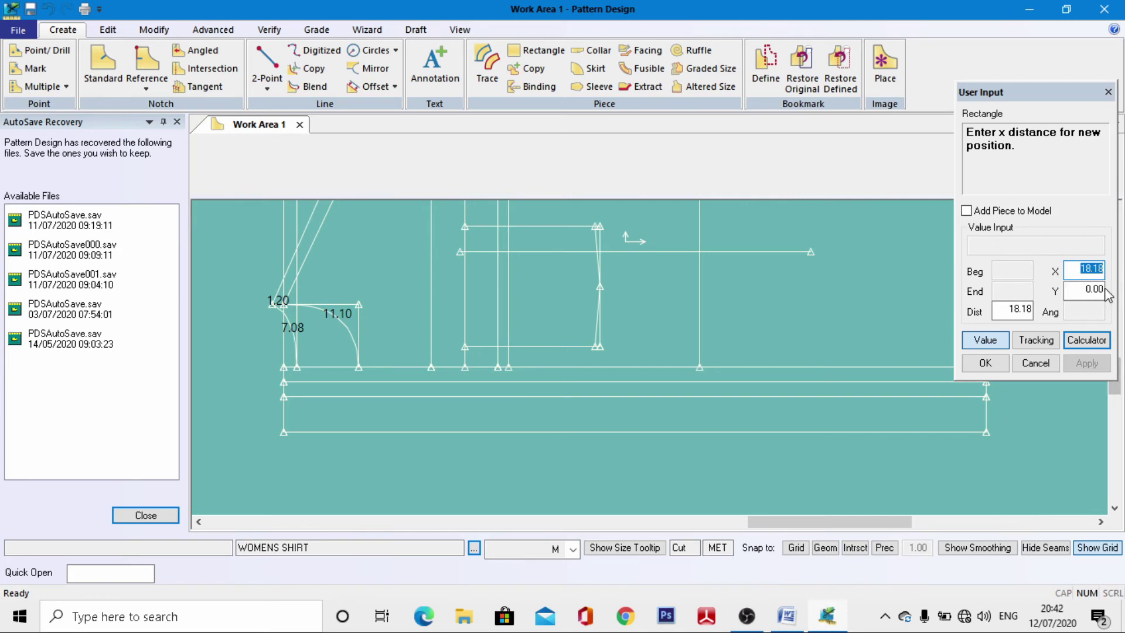
pyautogui.press('Return')
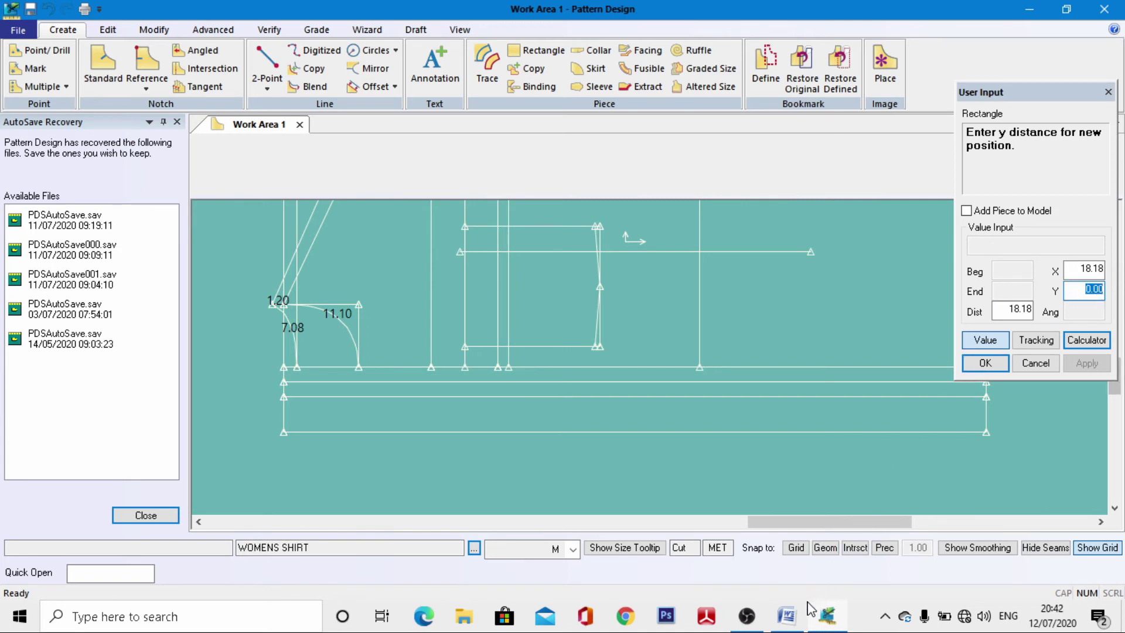
# Step: Check the open collar width in the Word document, and complete the rectangle 4.5 high as the piece COLLAR
pyautogui.click(788, 622)
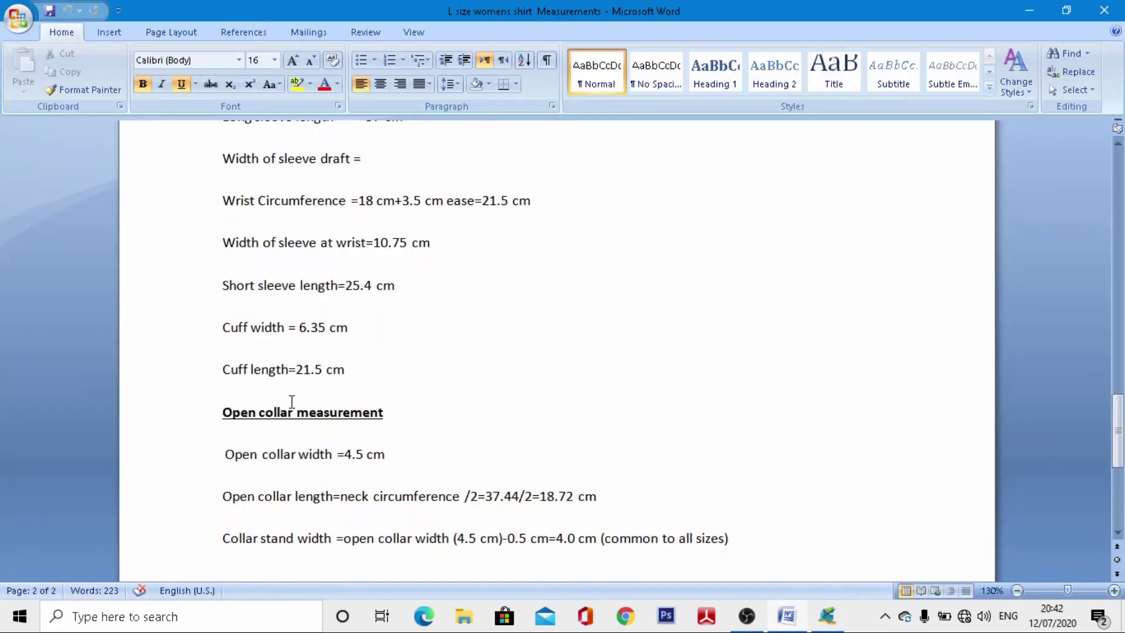
pyautogui.click(825, 620)
pyautogui.click(1103, 295)
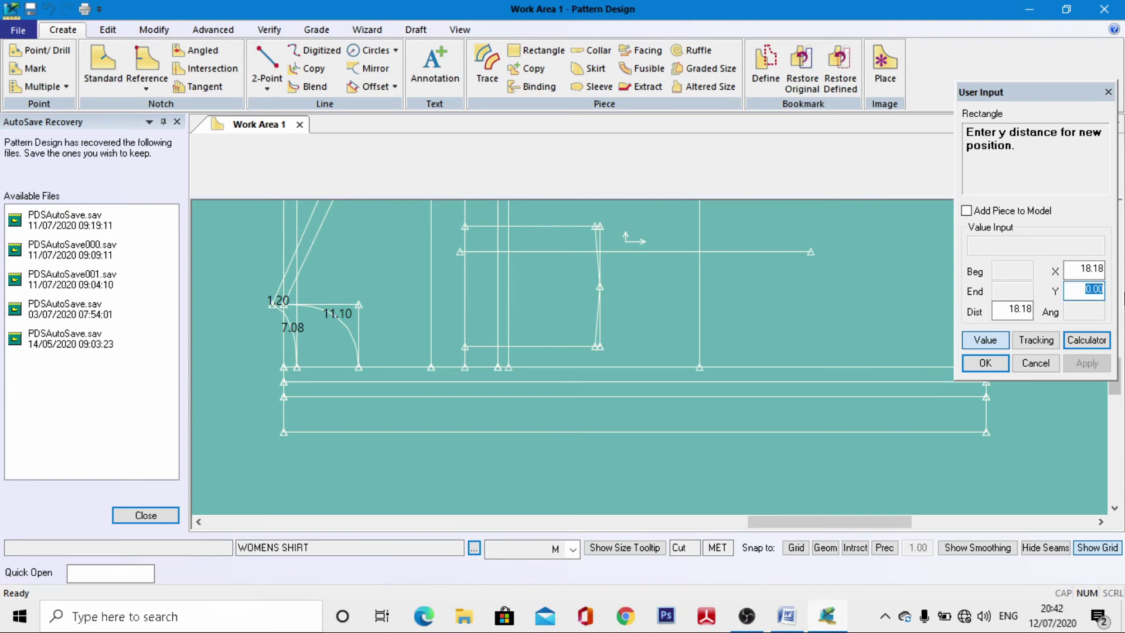
pyautogui.press('Return')
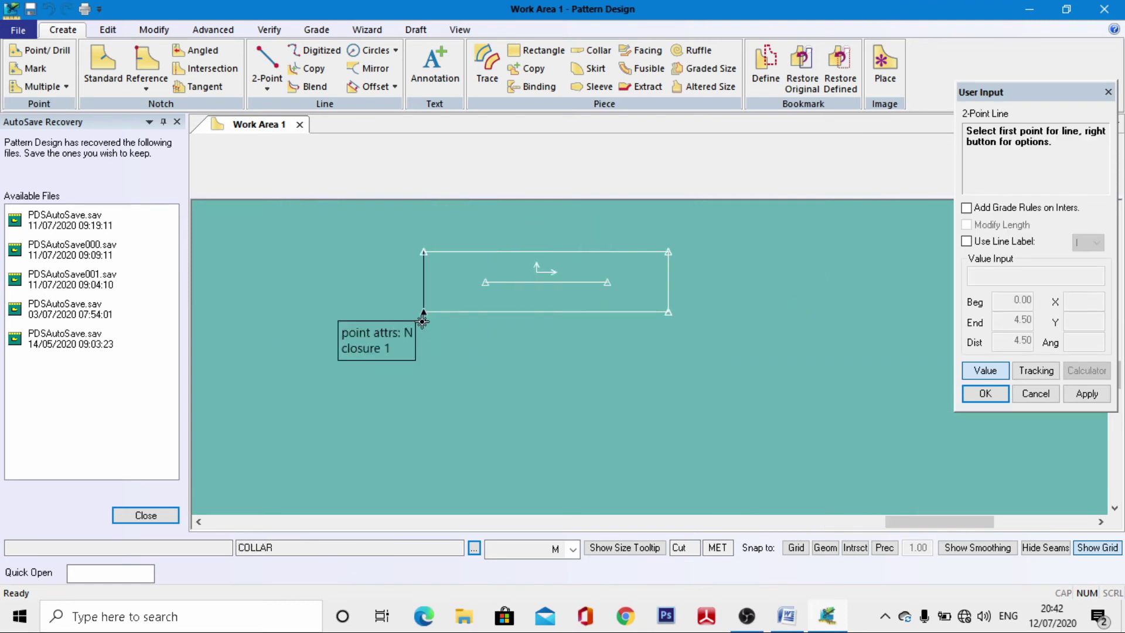
# Step: Draw a vertical 2-point line from the collar rectangle's lower-left corner with a Y distance of -2.5
pyautogui.click(423, 312)
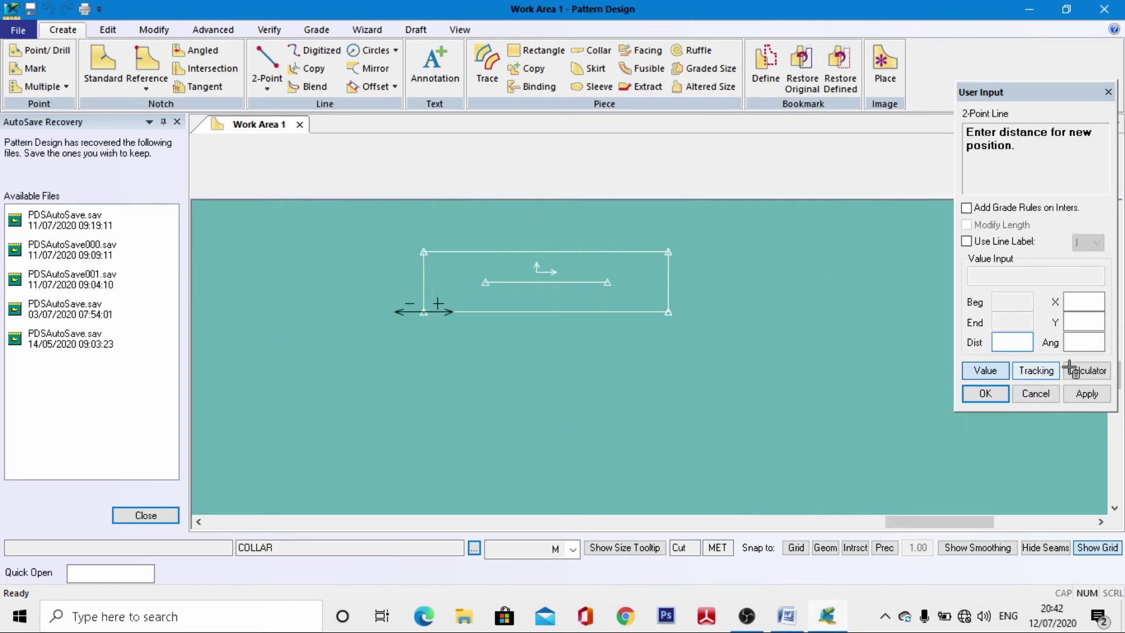
pyautogui.click(1090, 323)
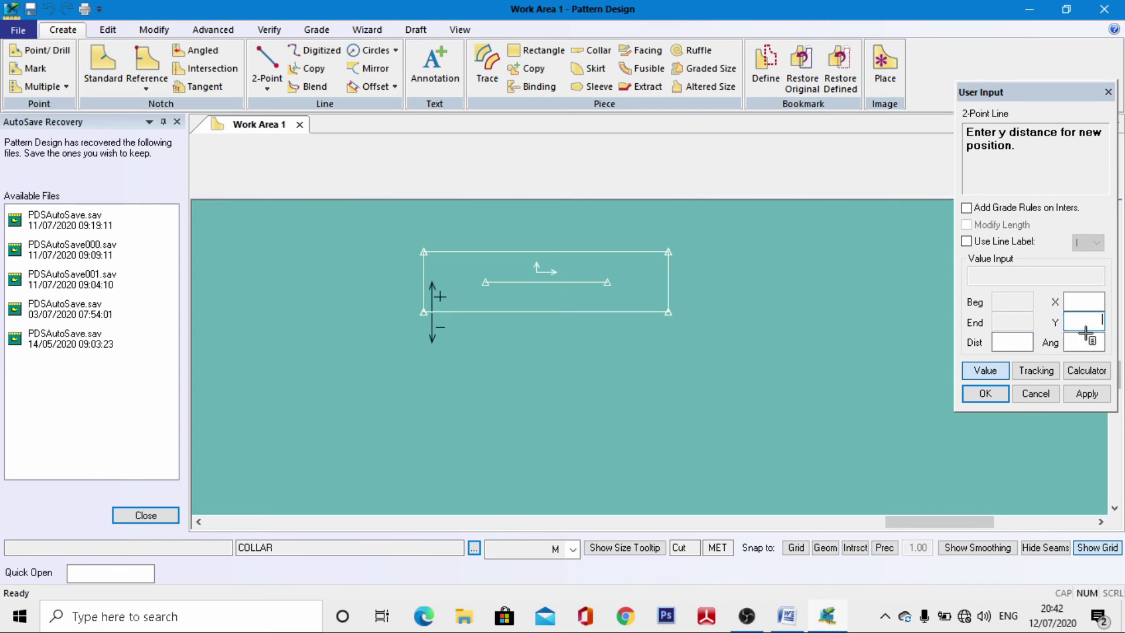
pyautogui.write('-2.5')
pyautogui.press('Return')
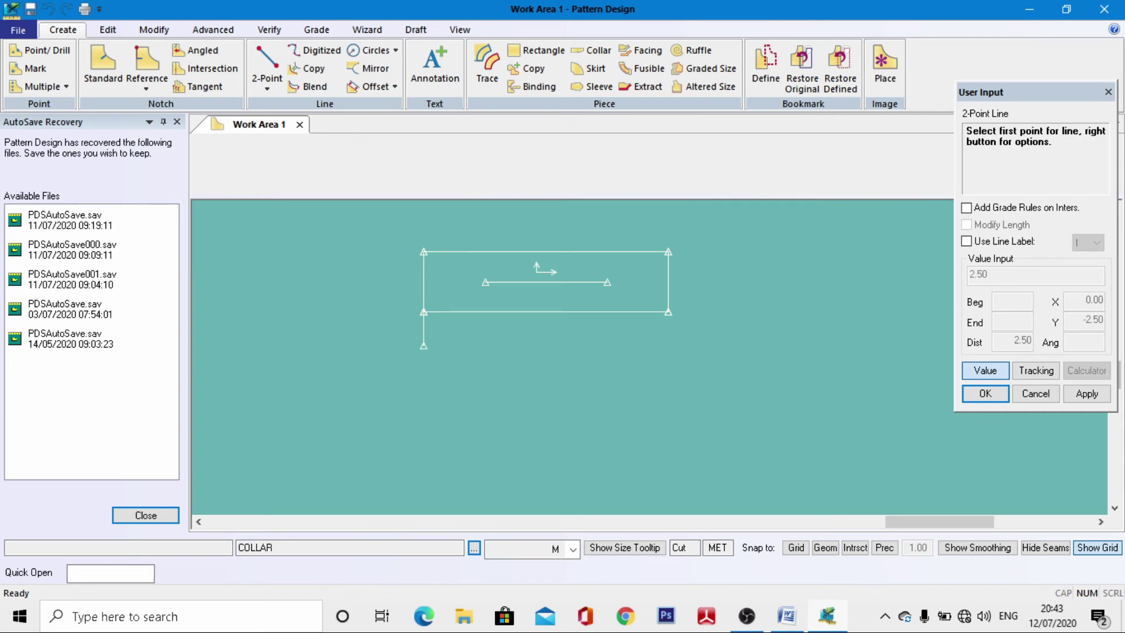
# Step: Try to draw a vertical 2-point line with a Y distance of 1 from the lower end of the vertical line below the collar rectangle
pyautogui.click(423, 345)
pyautogui.click(1084, 322)
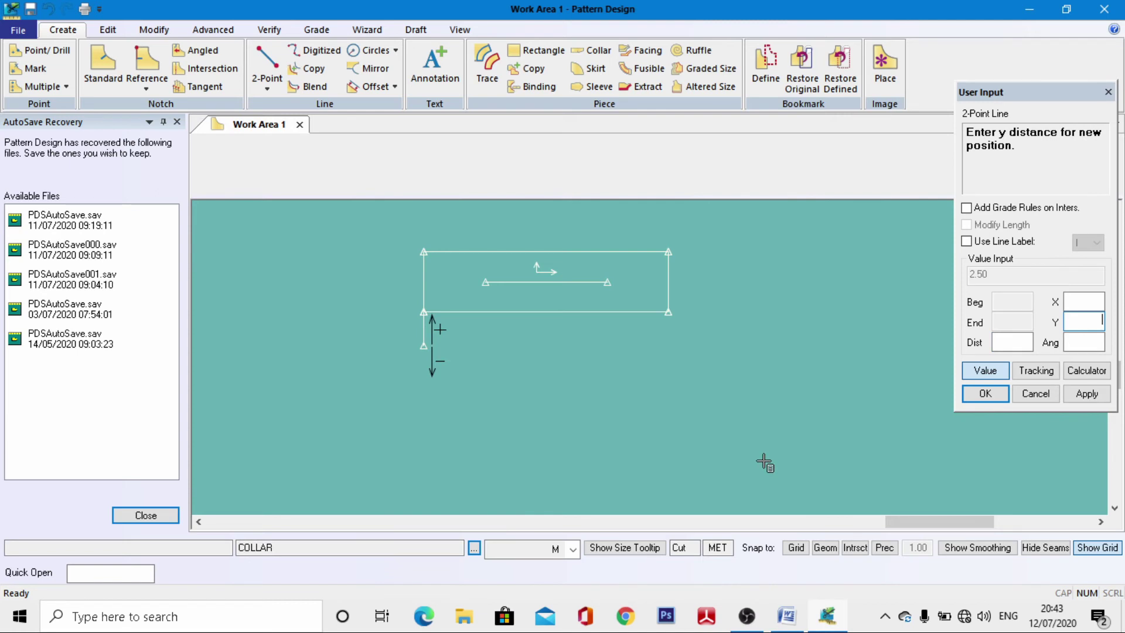
pyautogui.write('1')
pyautogui.press('Return')
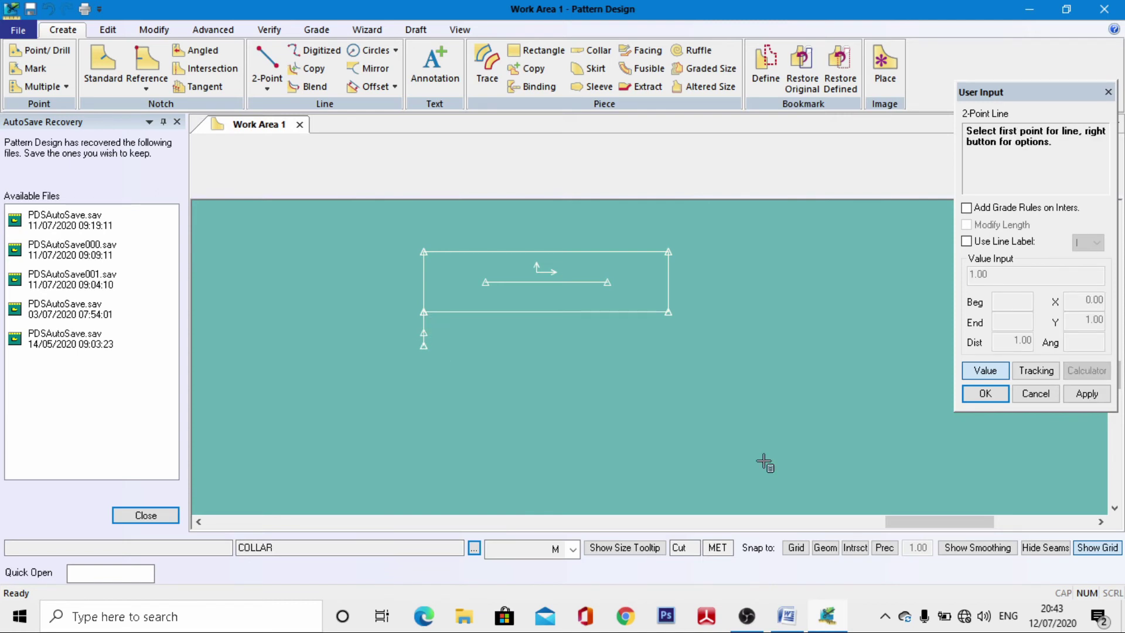
pyautogui.scroll(1, 451, 350)
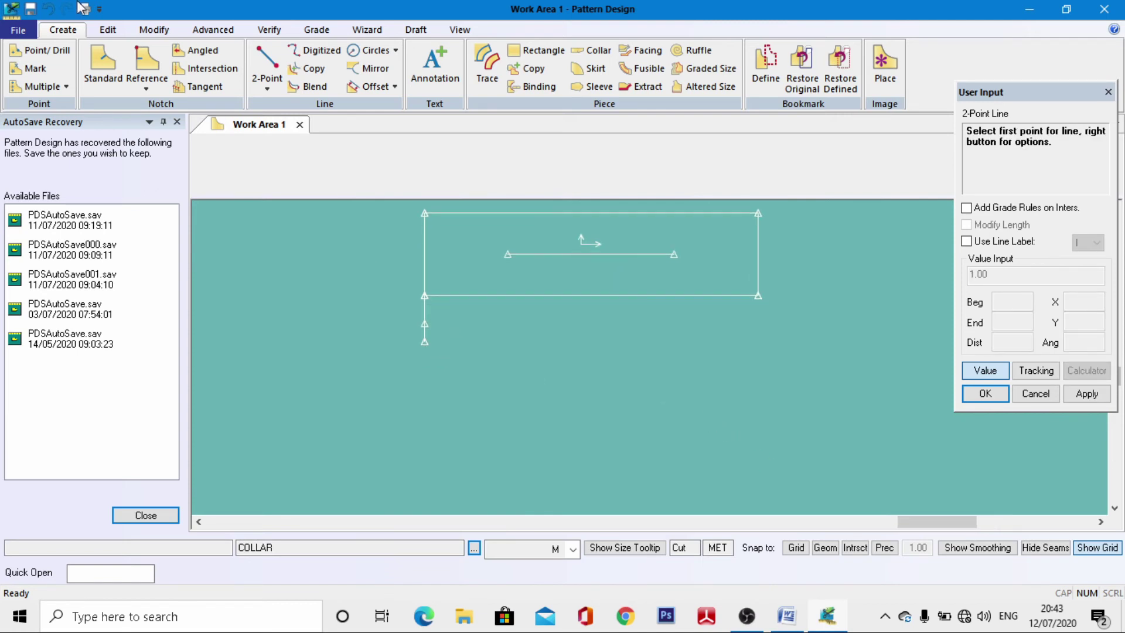
# Step: Extend the left vertical line below the collar rectangle with a 2-point line from its lower end, Y distance -1
pyautogui.click(267, 77)
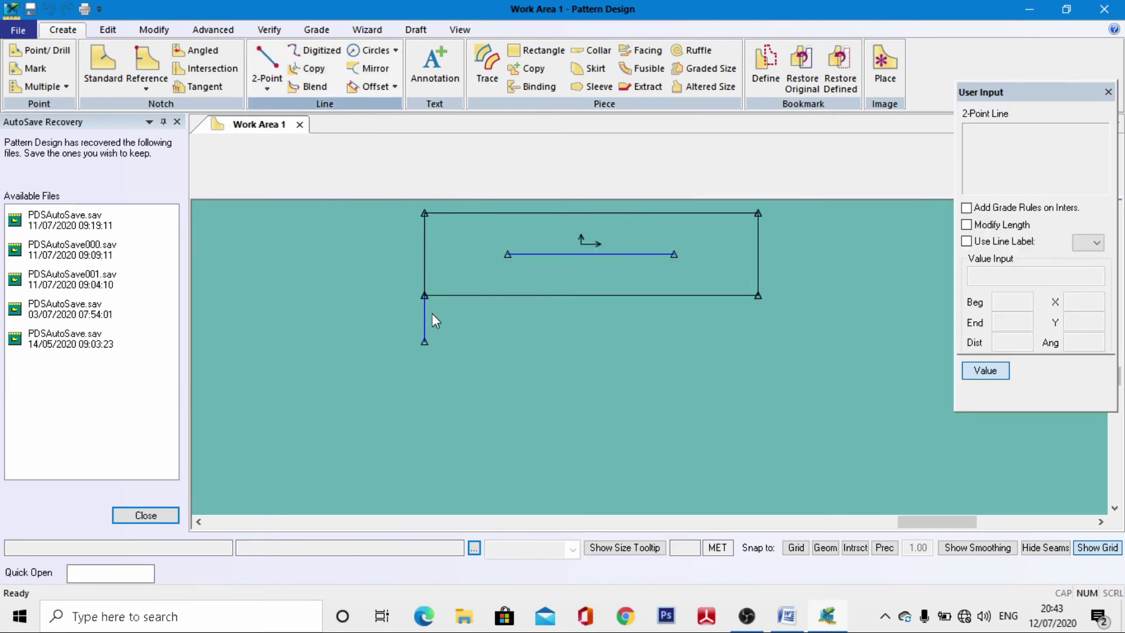
pyautogui.click(426, 339)
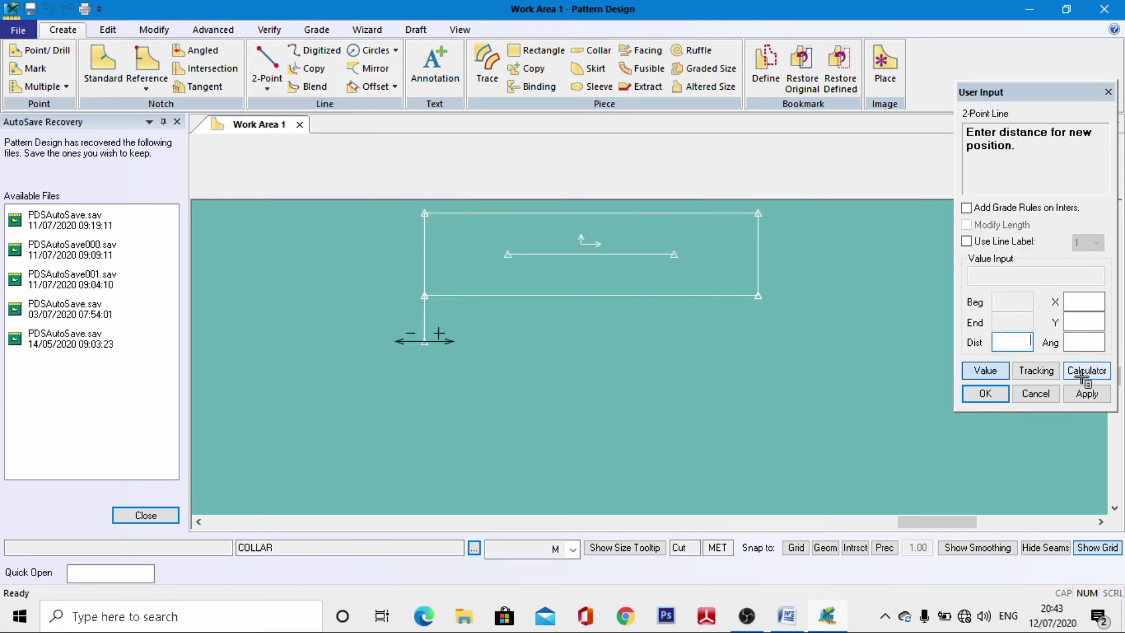
pyautogui.click(1080, 320)
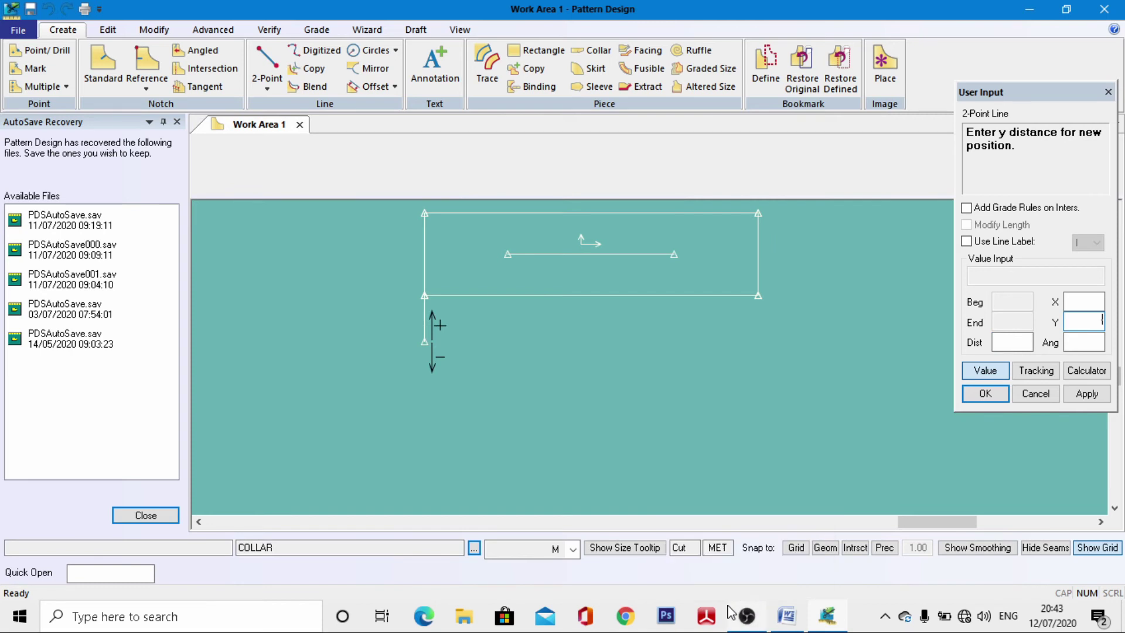
pyautogui.write('-1')
pyautogui.press('Return')
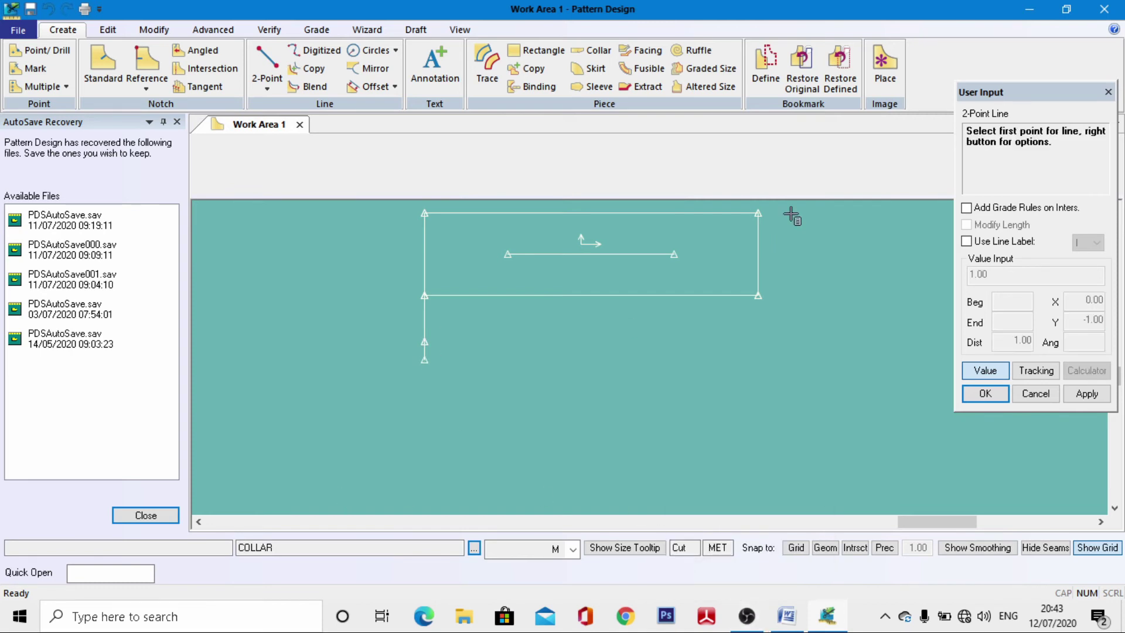
# Step: Draw a vertical 2-point line of Y distance -2.5 from the rectangle's lower-right corner and continue it with another of -1
pyautogui.click(760, 293)
pyautogui.click(1084, 321)
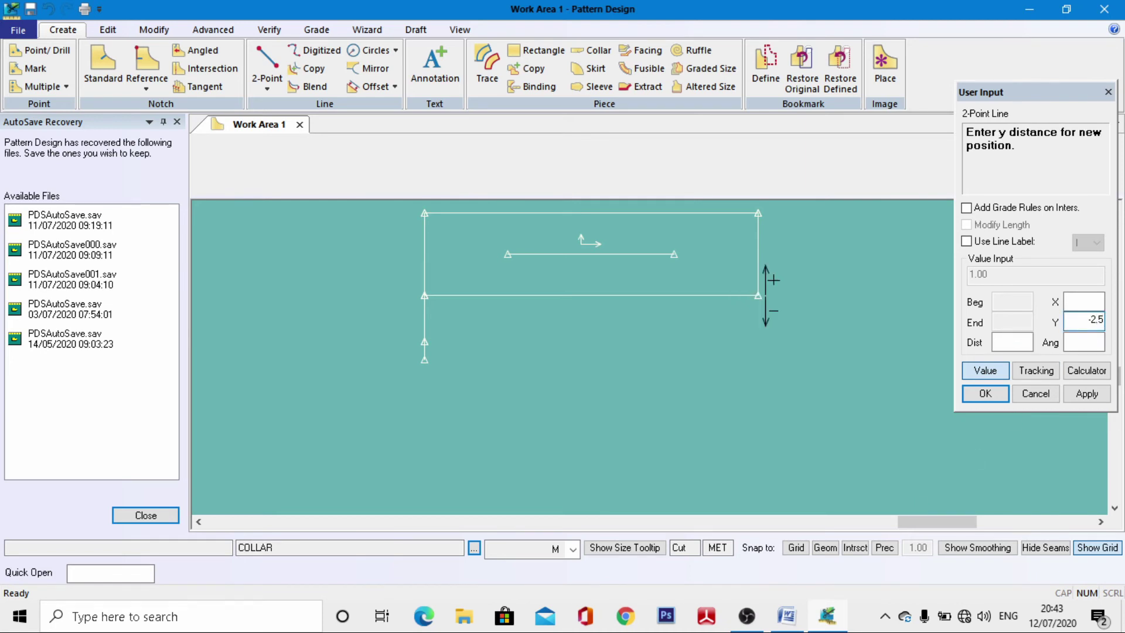
pyautogui.write('-2.5')
pyautogui.press('Return')
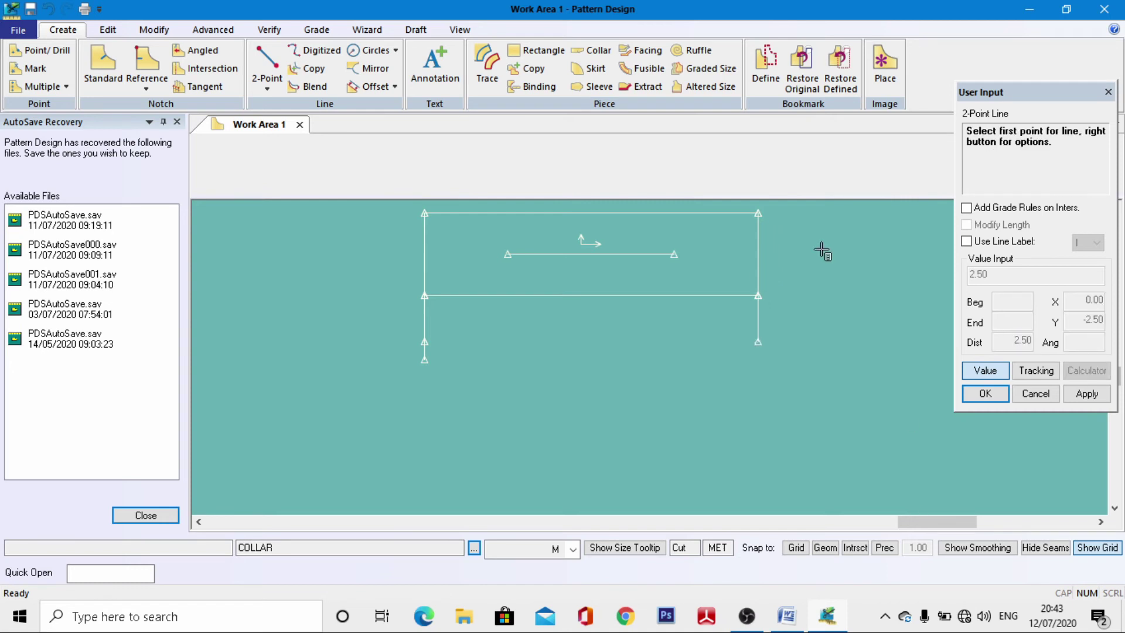
pyautogui.click(774, 356)
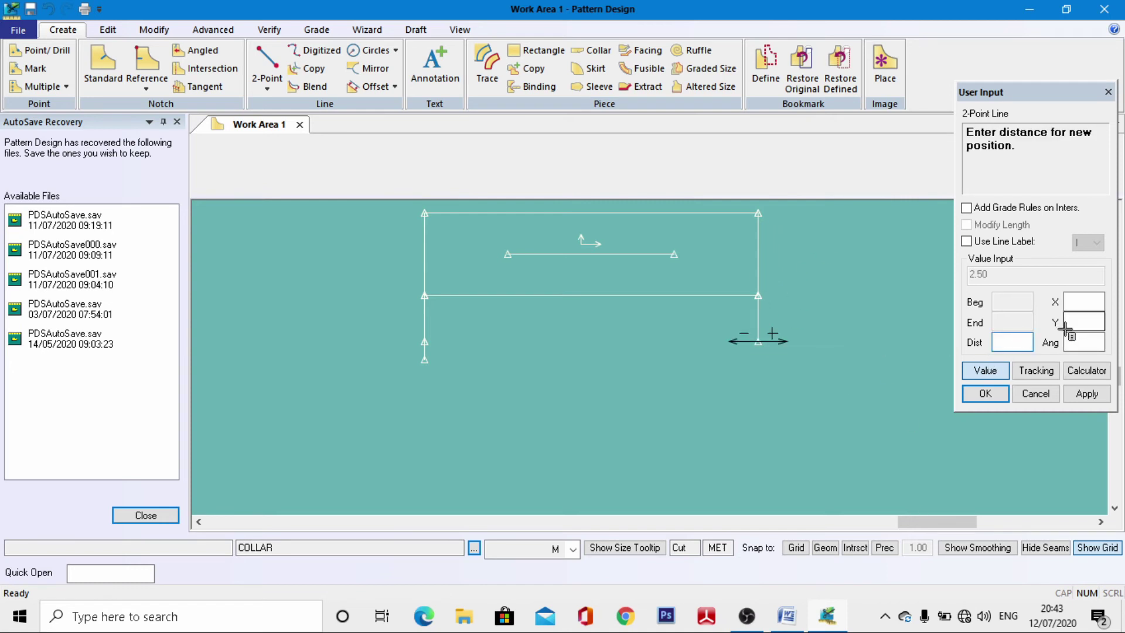
pyautogui.click(1084, 322)
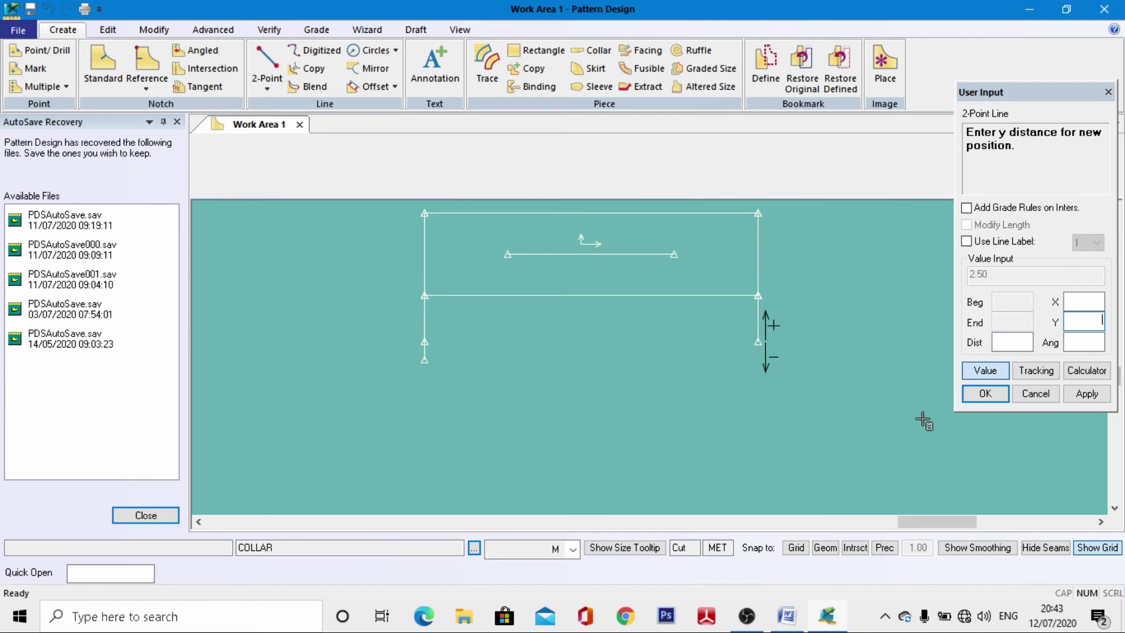
pyautogui.press('Return')
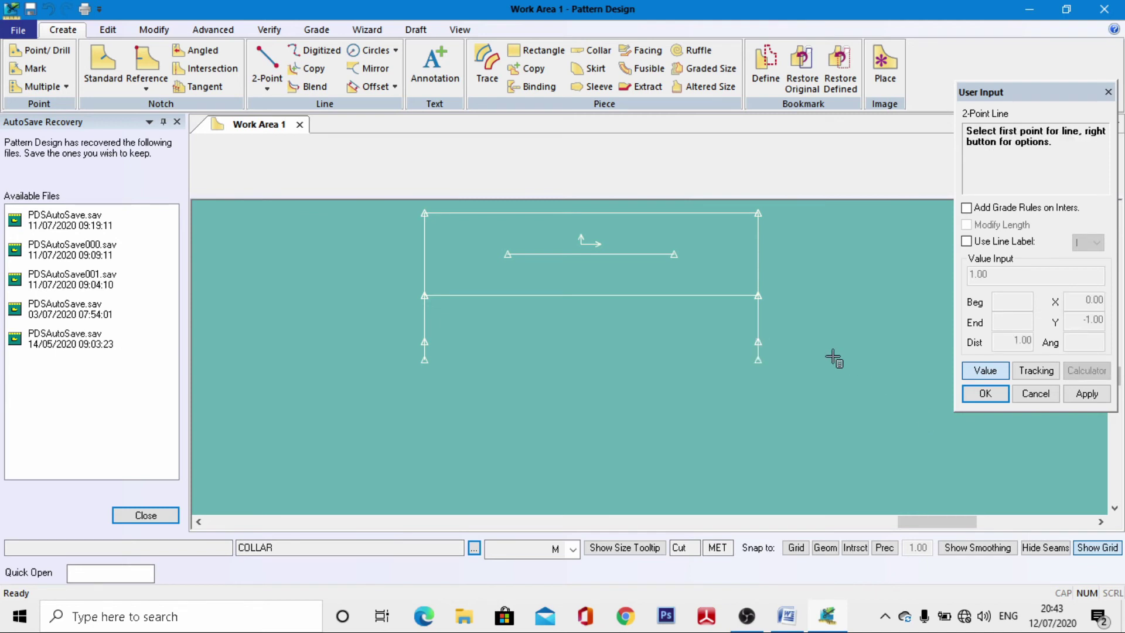
# Step: Connect the left and right vertical lines with two horizontal 2-point lines, at the -2.5 points and at the lowest points
pyautogui.click(274, 64)
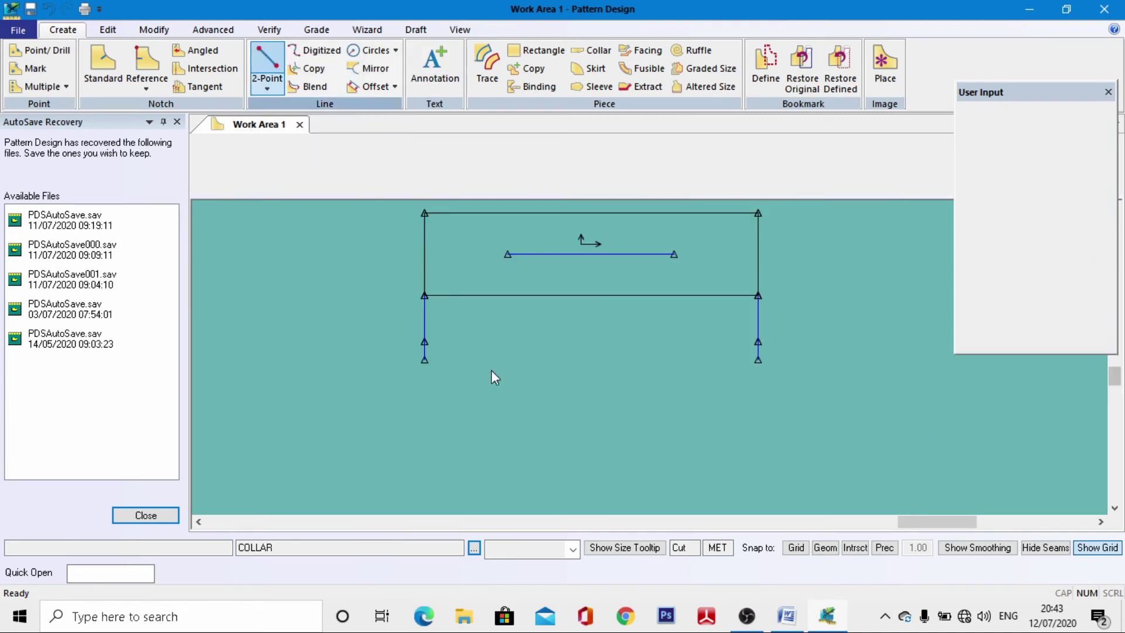
pyautogui.click(424, 340)
pyautogui.click(984, 370)
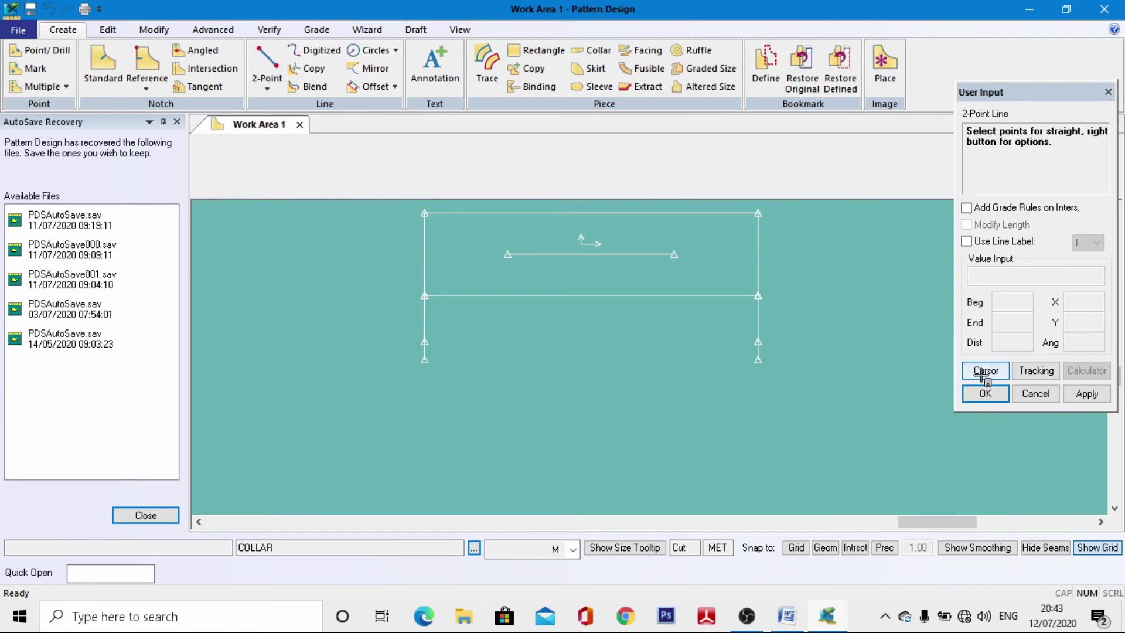
pyautogui.click(757, 341)
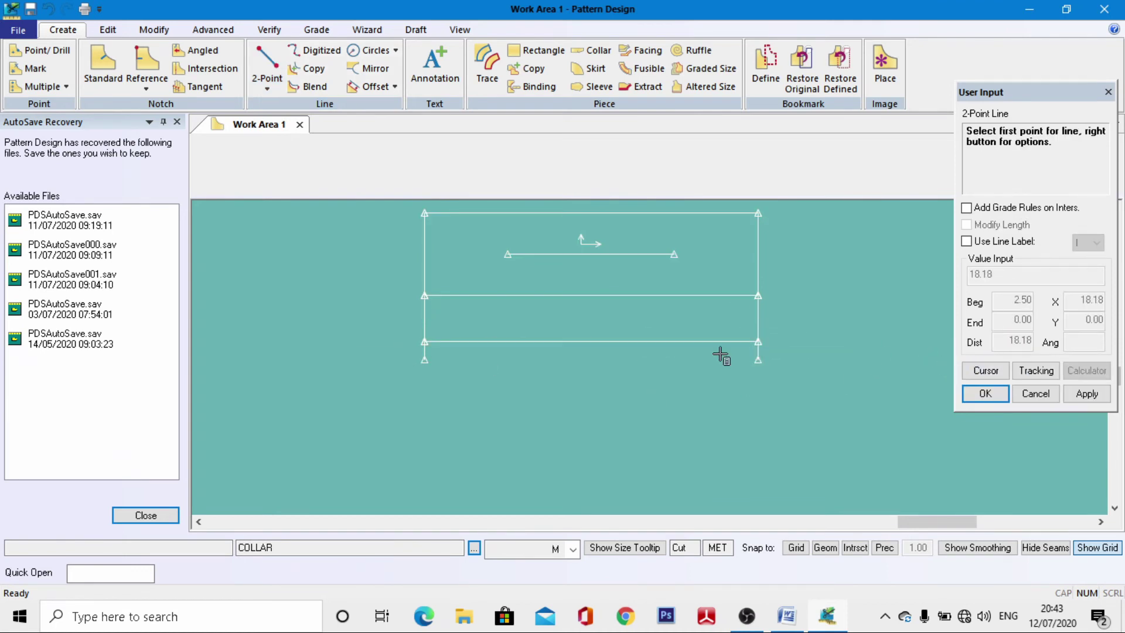
pyautogui.click(425, 359)
pyautogui.click(758, 359)
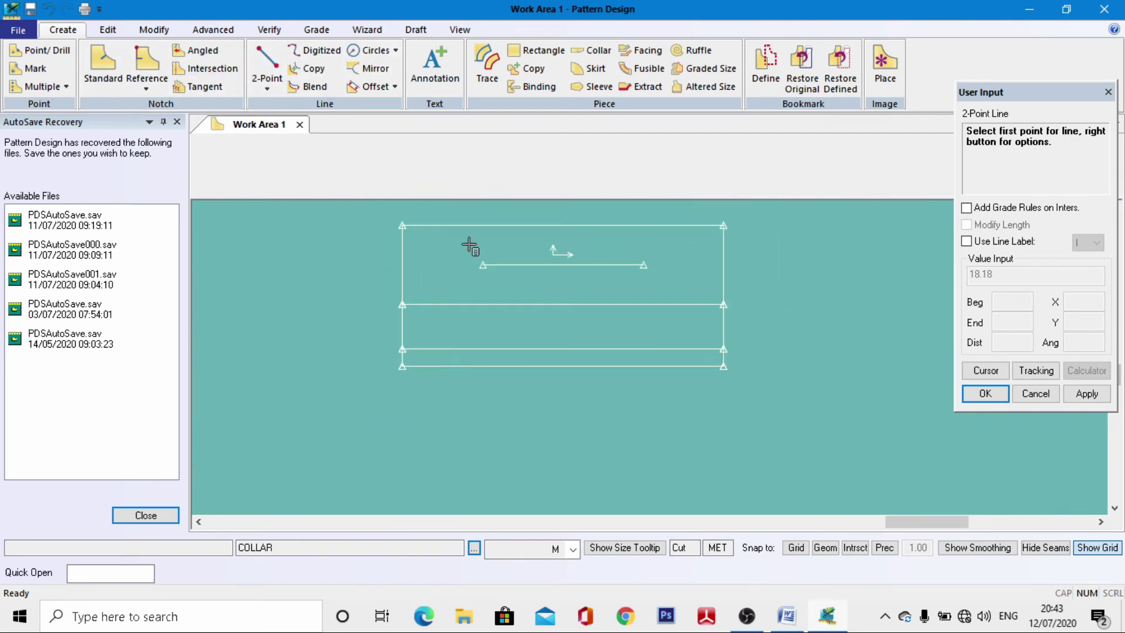
# Step: Draw a vertical centre line from 50% along the rectangle's top edge down to the lowest horizontal line
pyautogui.click(390, 229)
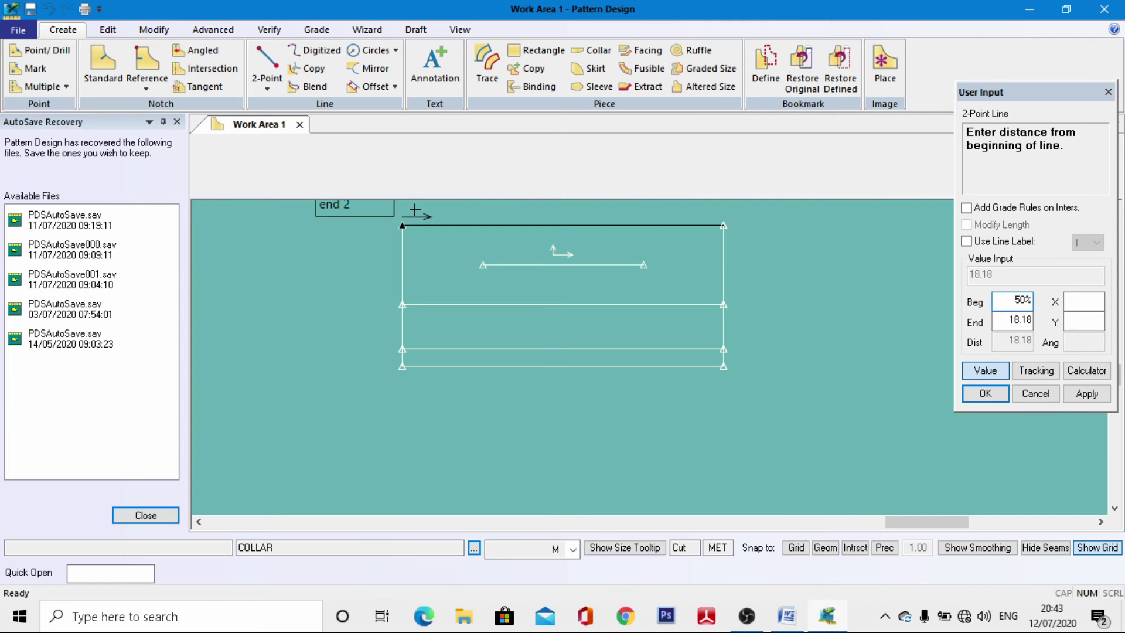
pyautogui.press('Return')
pyautogui.rightClick(497, 259)
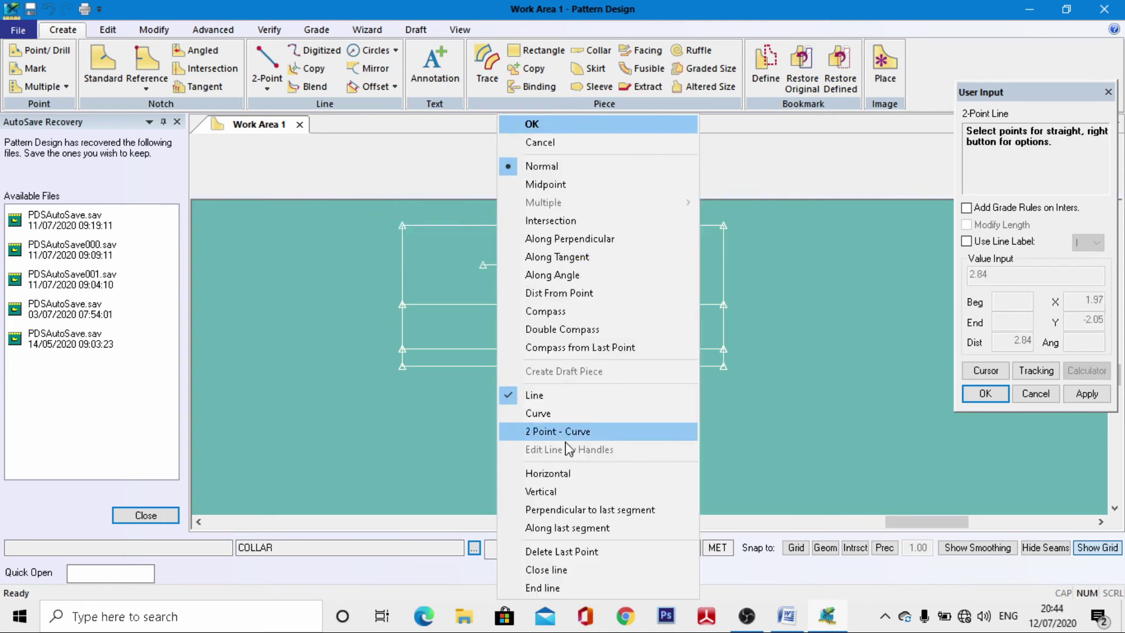
pyautogui.click(542, 491)
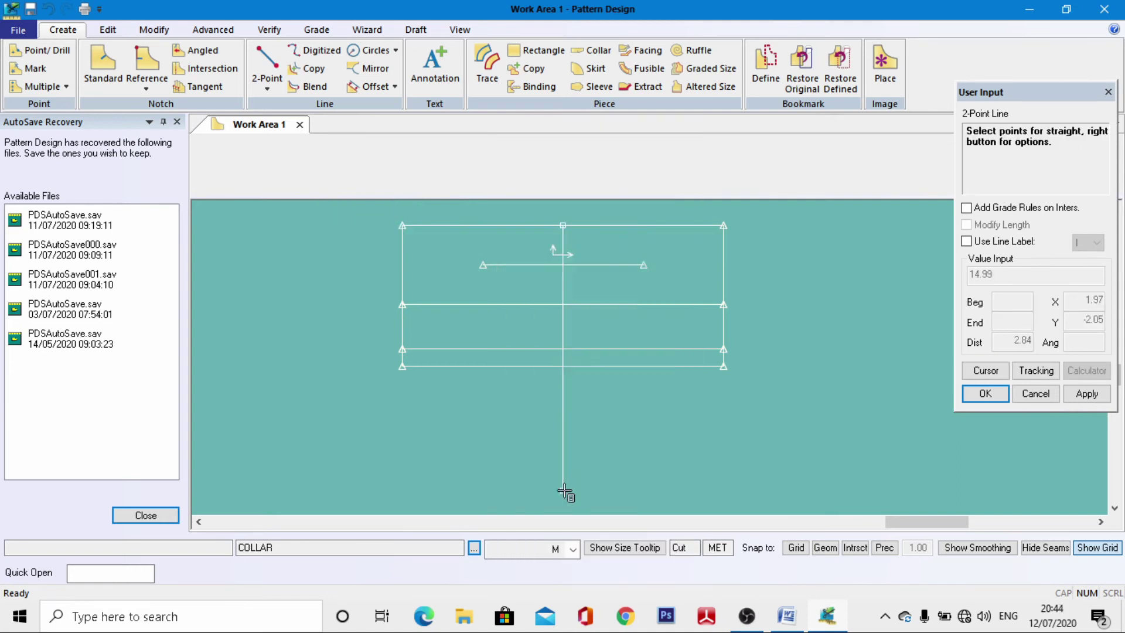
pyautogui.click(574, 369)
pyautogui.rightClick(573, 368)
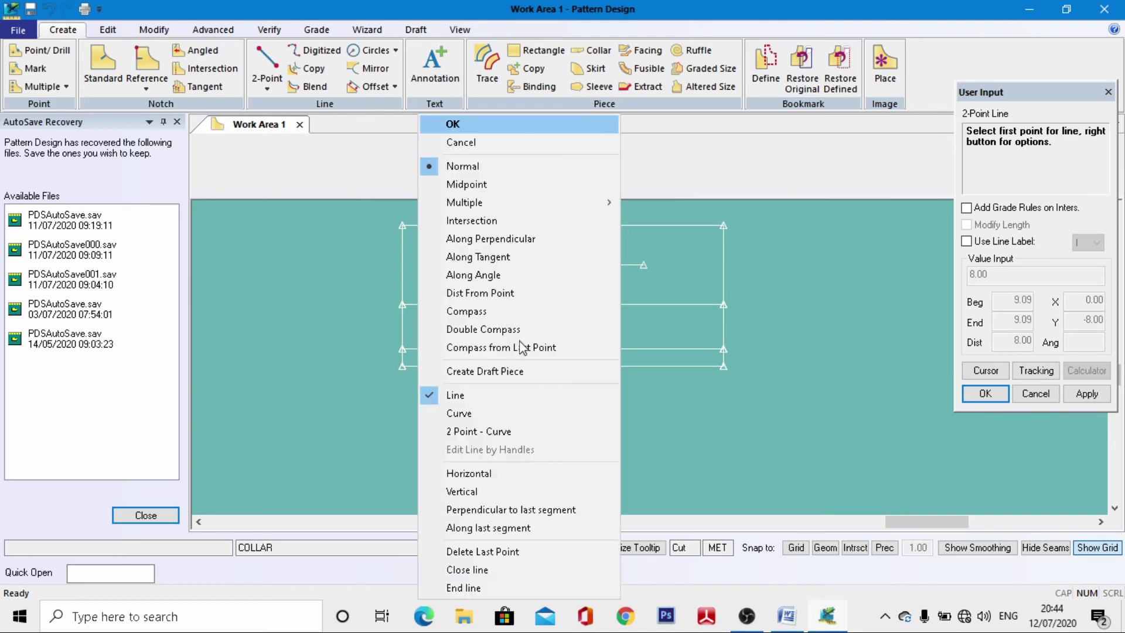
pyautogui.click(469, 132)
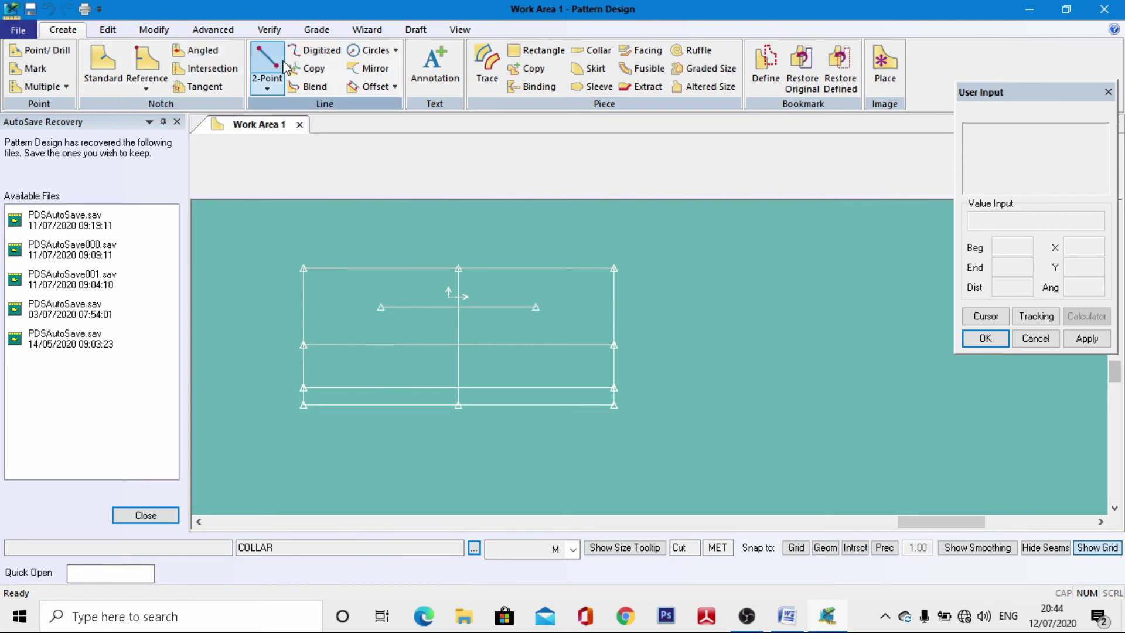
# Step: Draw a horizontal 2-point line outward from the collar rectangle's upper-right corner with an X distance of 3
pyautogui.click(265, 58)
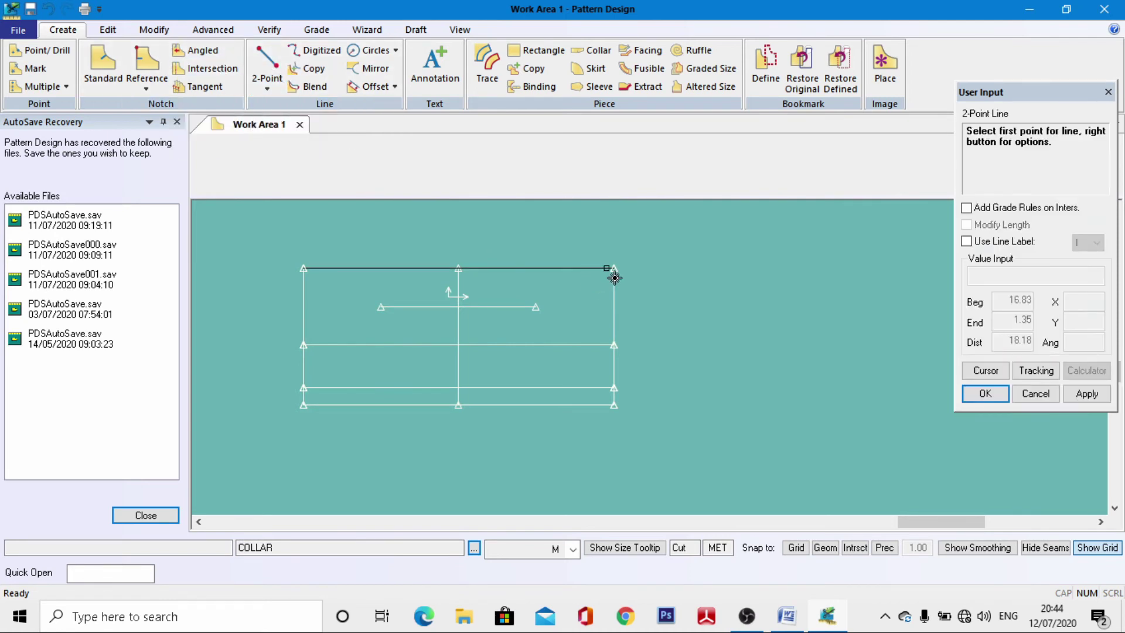
pyautogui.click(614, 268)
pyautogui.rightClick(656, 265)
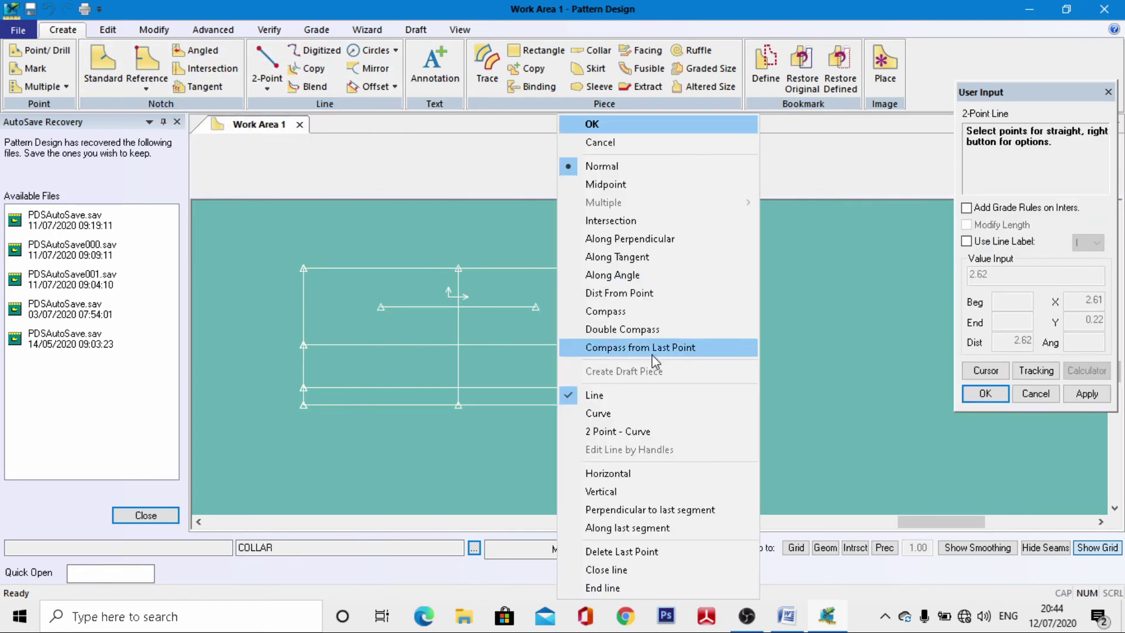
pyautogui.click(609, 473)
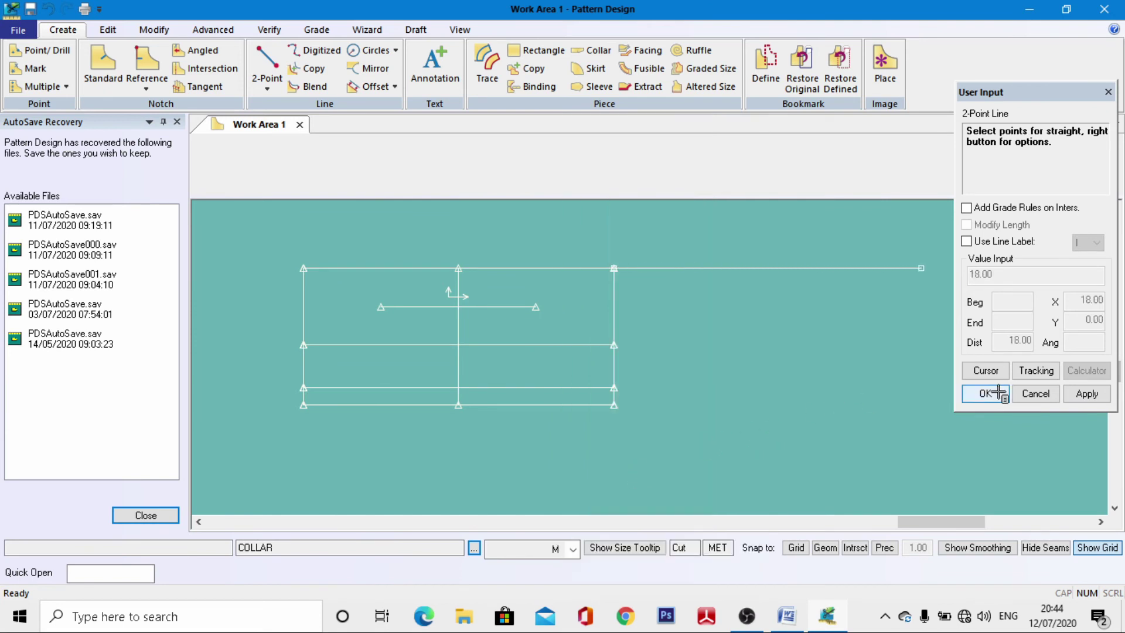
pyautogui.click(986, 370)
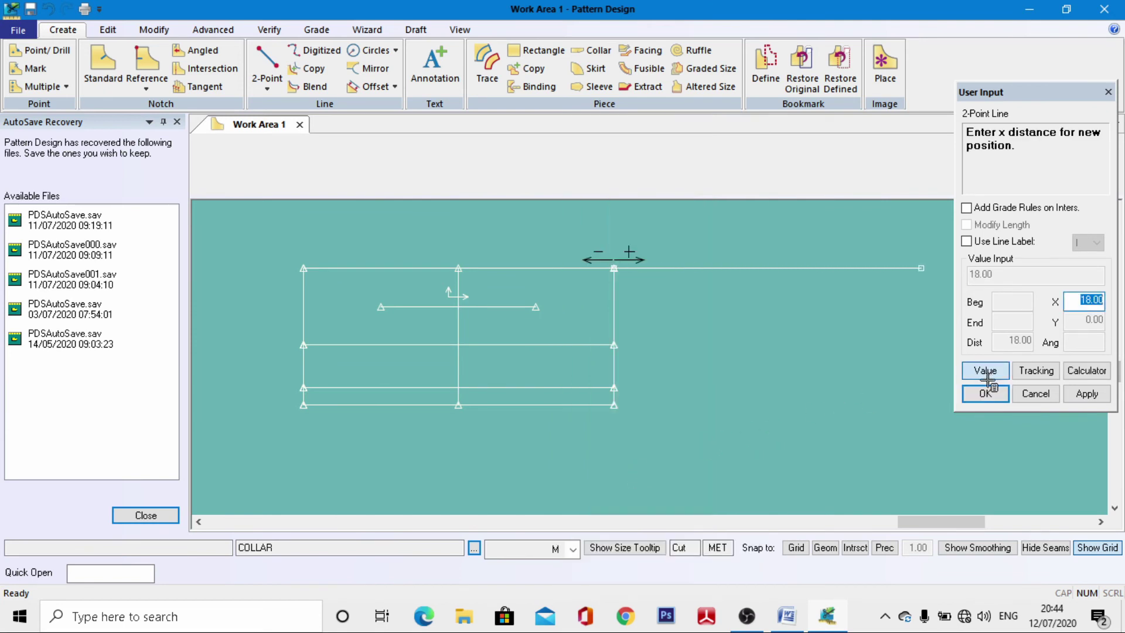
pyautogui.write('3')
pyautogui.press('Return')
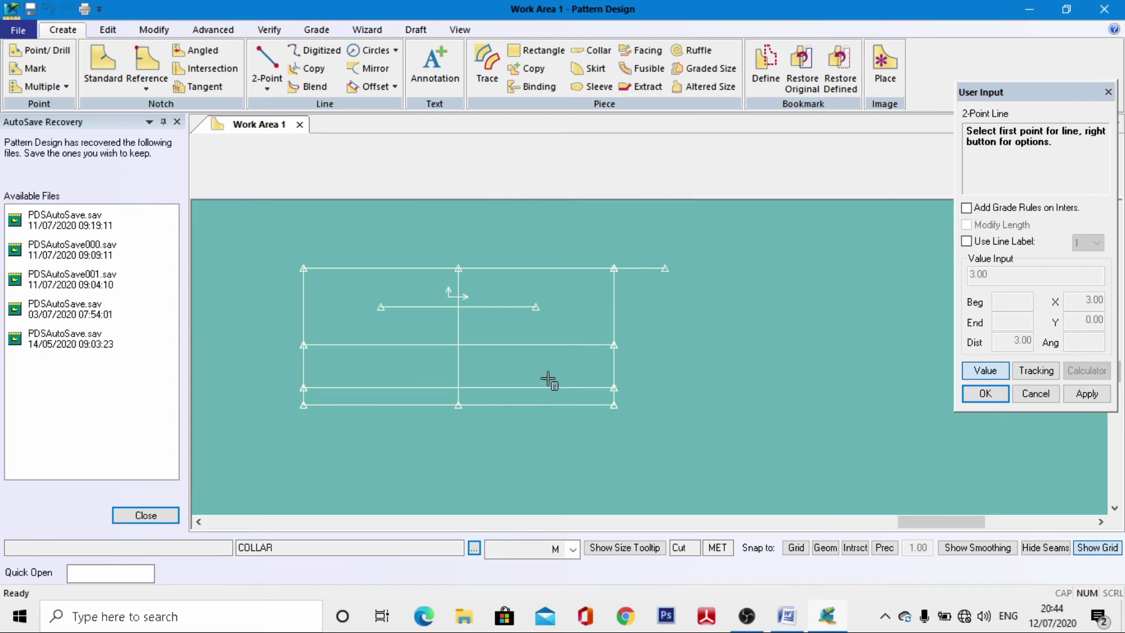
# Step: Draw a 2-point curve about 18.6 long from the rectangle's lower-left corner to the right -2.5 point, flat at the start and bowed upward
pyautogui.click(268, 83)
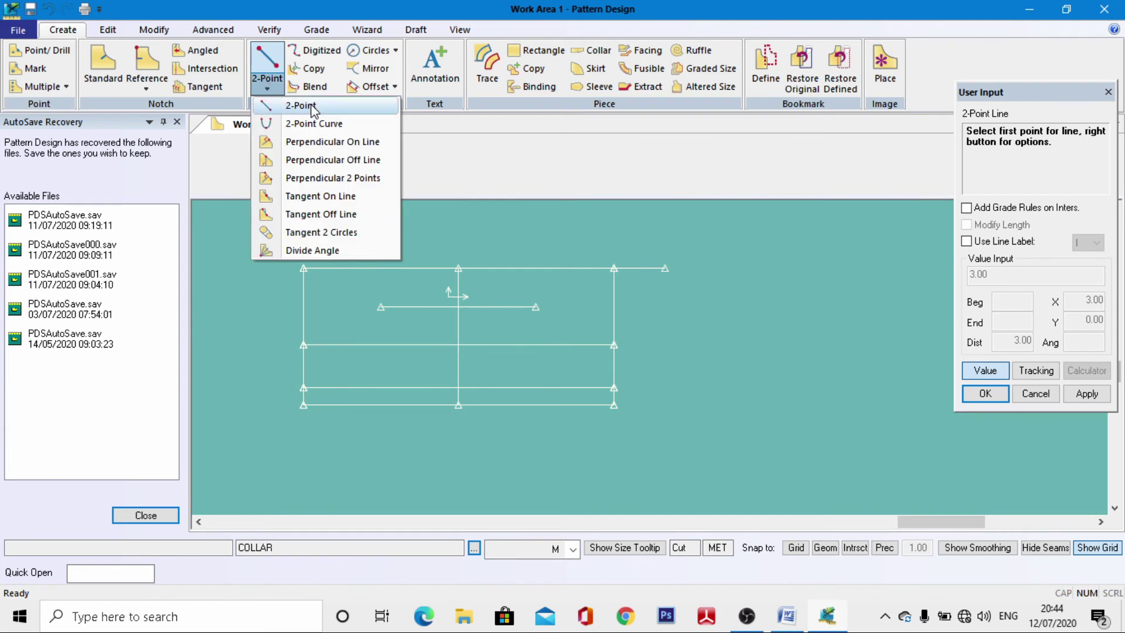
pyautogui.click(314, 124)
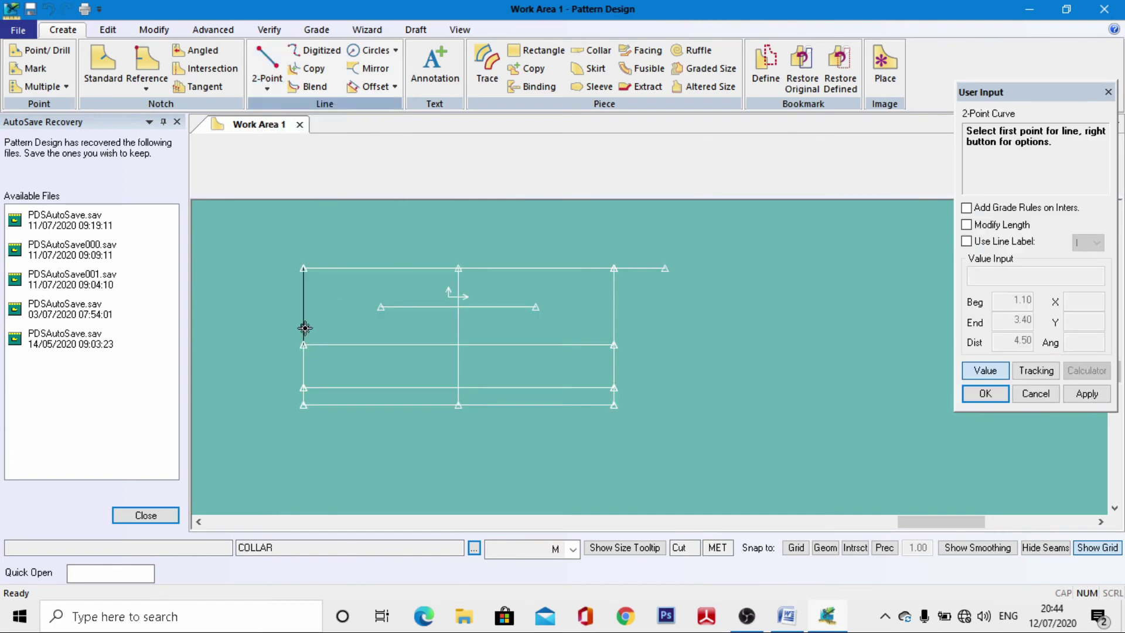
pyautogui.click(307, 347)
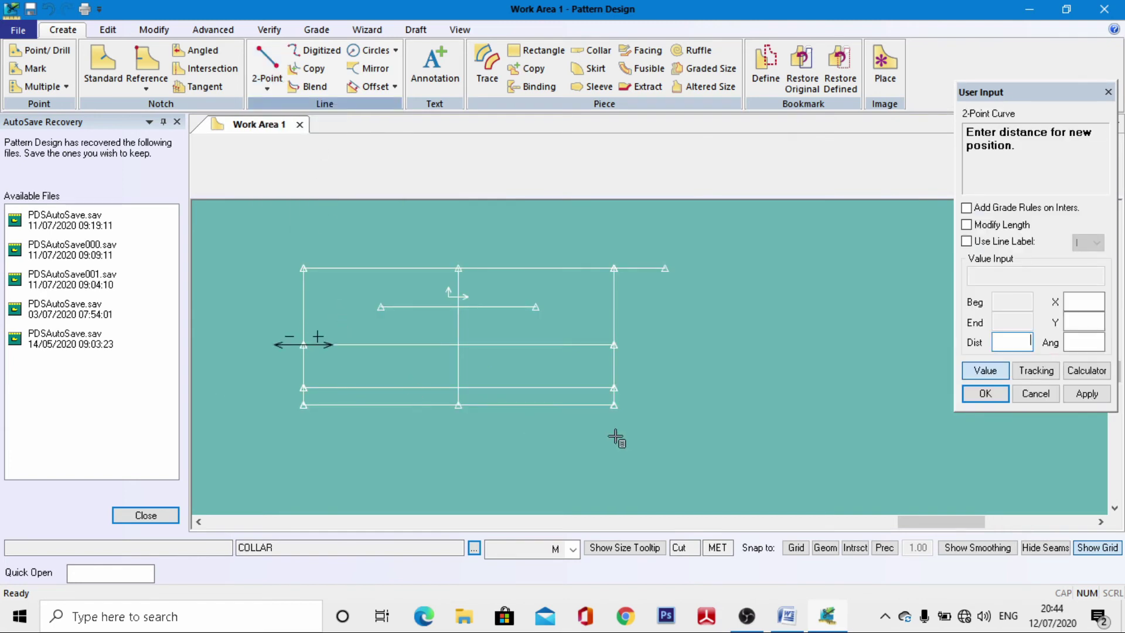
pyautogui.click(986, 370)
pyautogui.scroll(3, 621, 366)
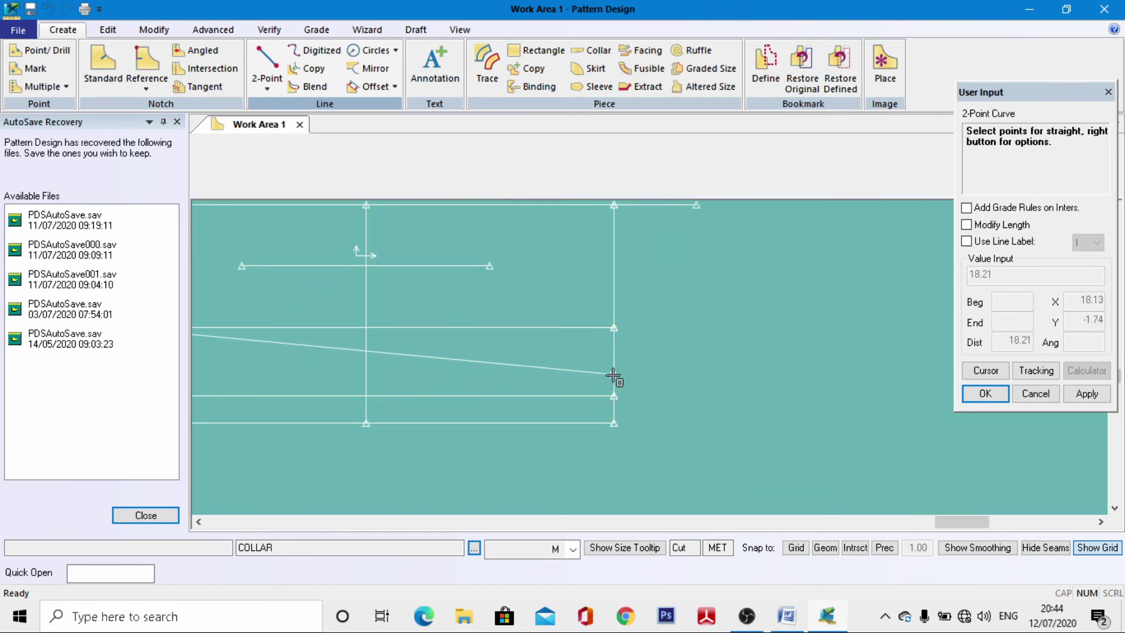
pyautogui.click(615, 397)
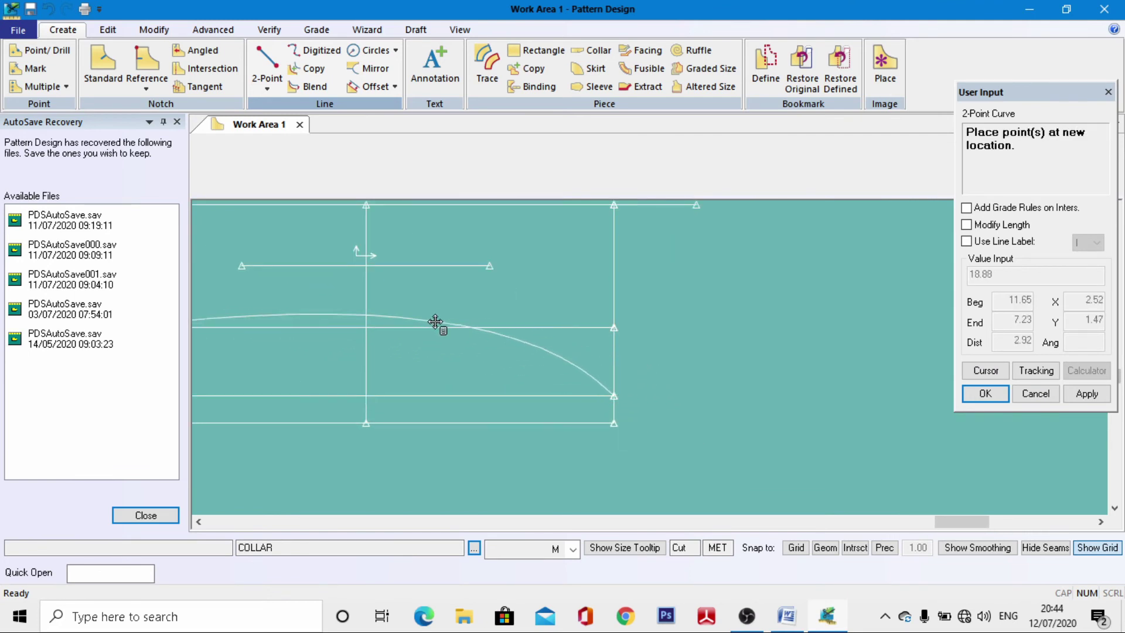
pyautogui.scroll(-2, 440, 319)
pyautogui.scroll(-1, 440, 319)
pyautogui.click(437, 334)
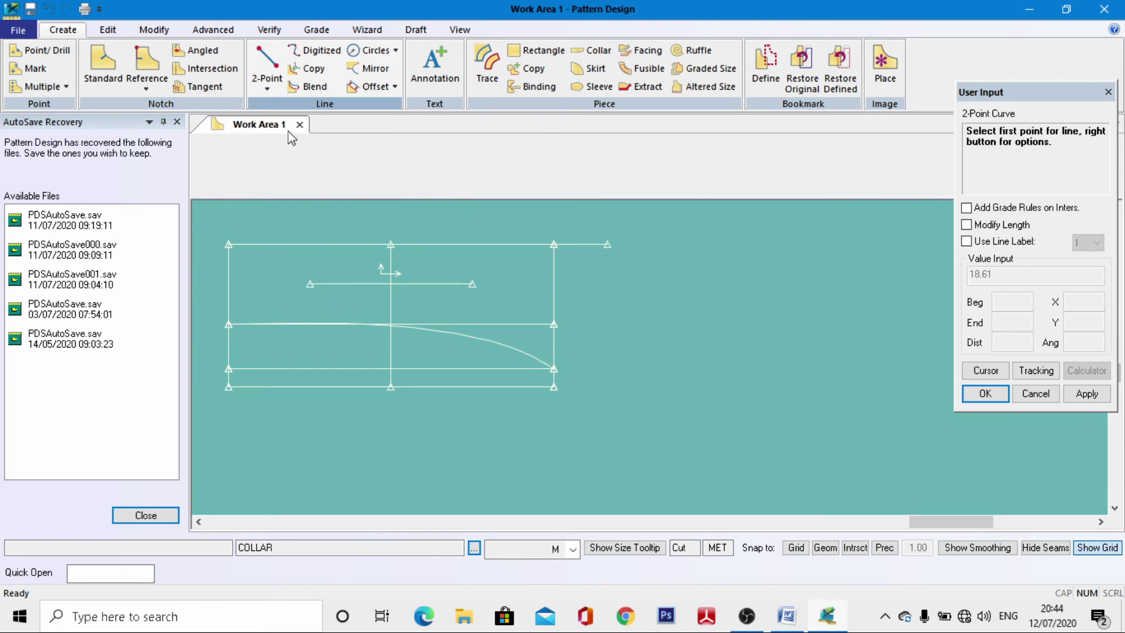
# Step: Draw a slanted 2-point line from the curve's right end to the outer end of the top edge extension
pyautogui.click(267, 62)
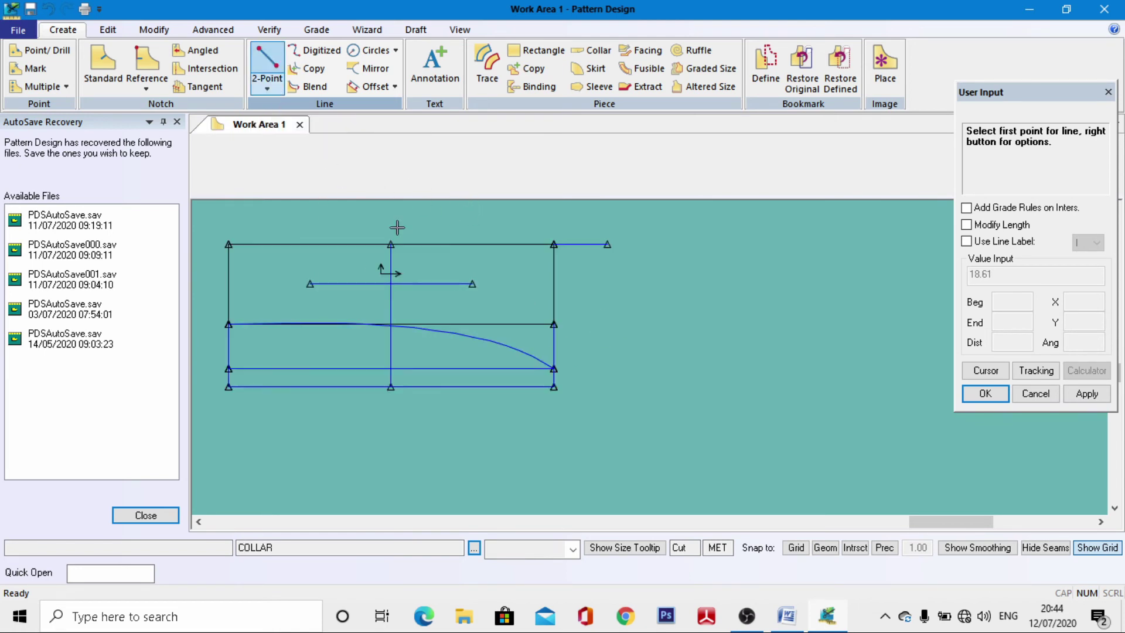
pyautogui.click(553, 367)
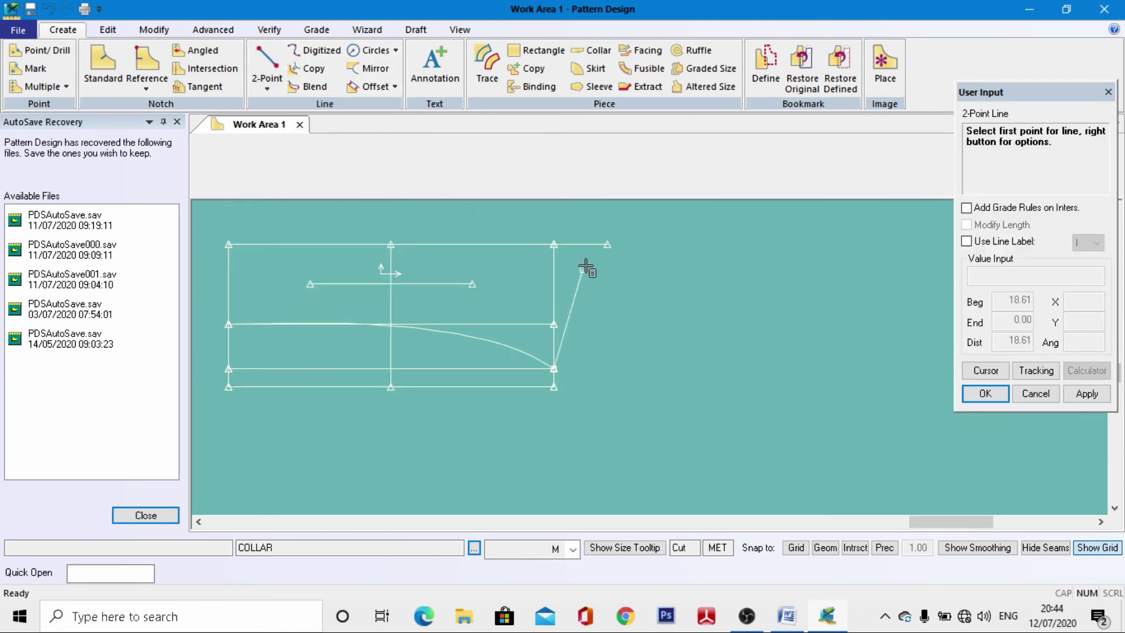
pyautogui.click(608, 244)
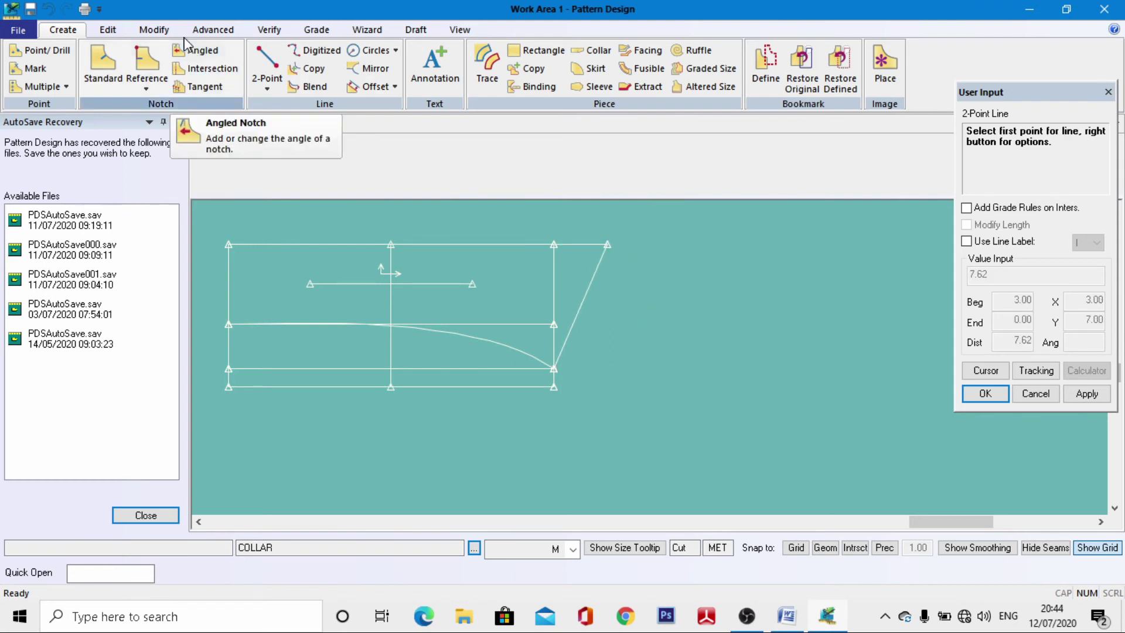
# Step: Extend the slanted collar point line past the top edge extension by moving its upper end point along the line
pyautogui.click(154, 30)
pyautogui.click(187, 69)
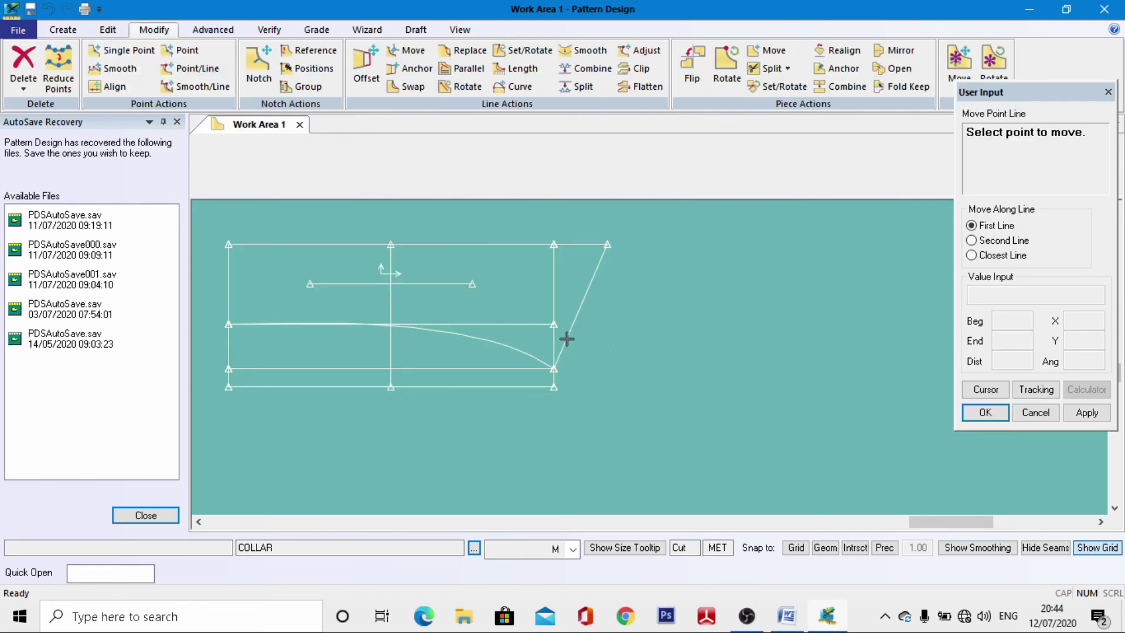
pyautogui.click(609, 244)
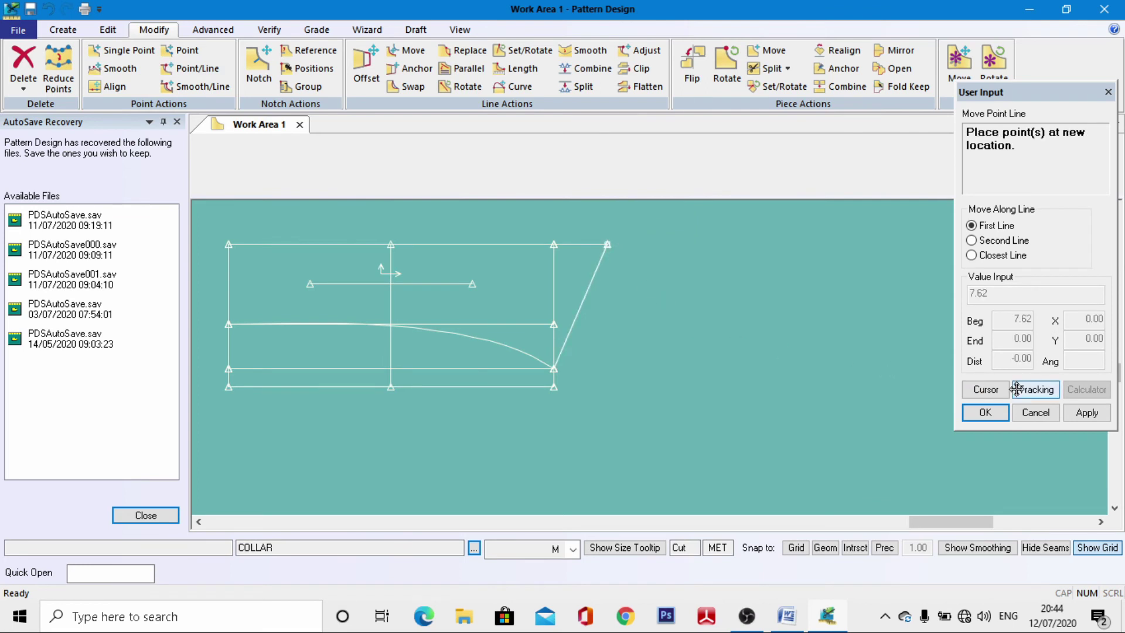
pyautogui.click(986, 389)
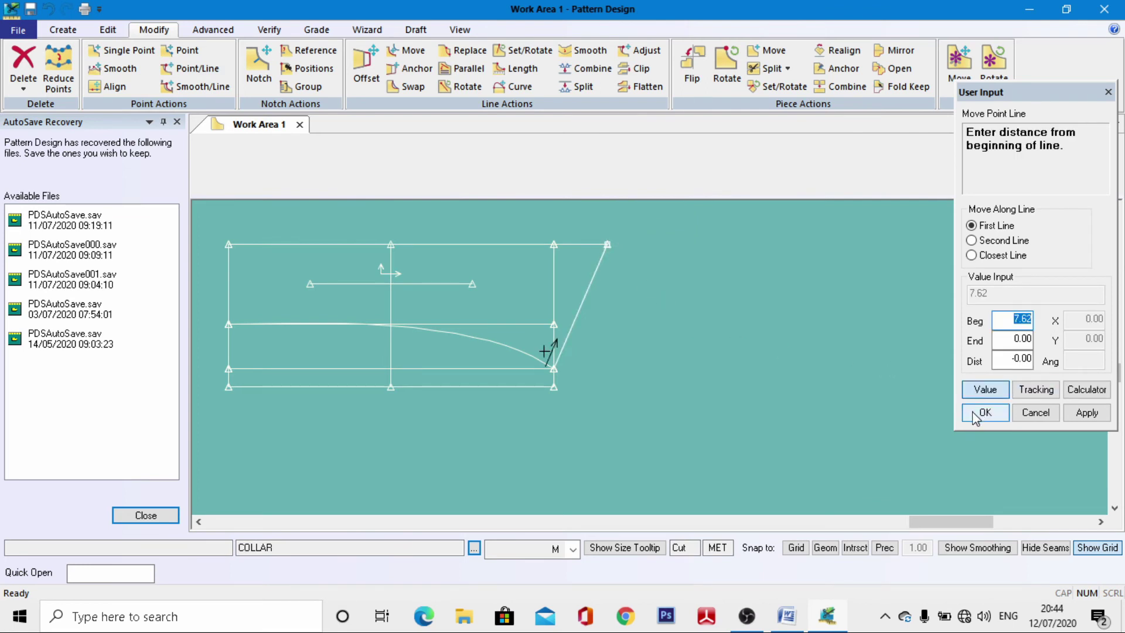
pyautogui.click(983, 413)
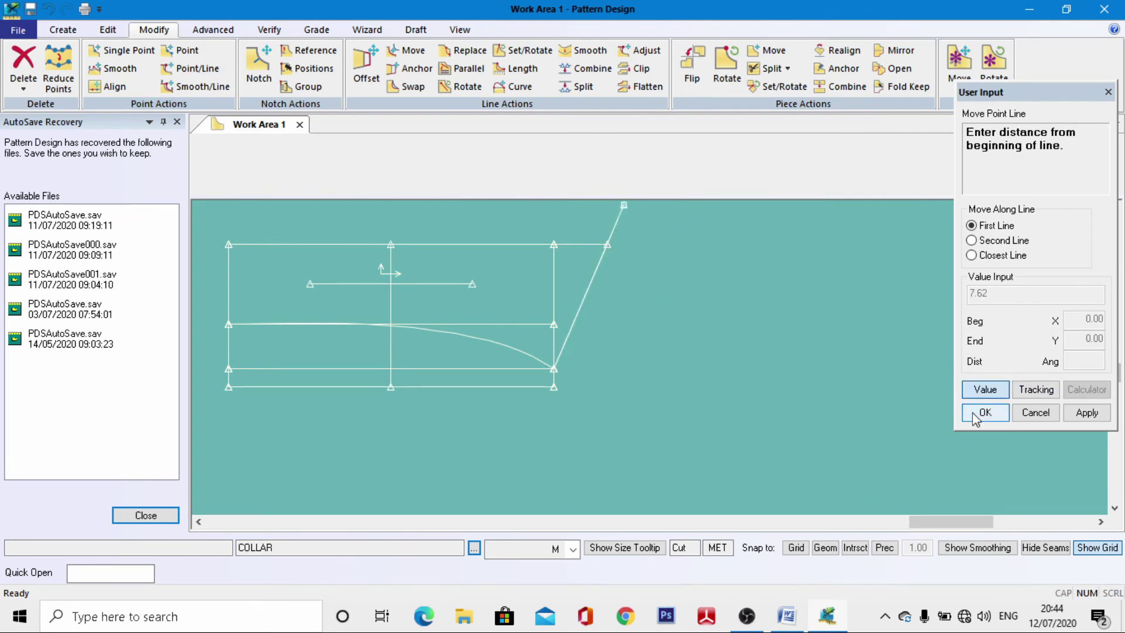
pyautogui.rightClick(655, 315)
pyautogui.click(658, 319)
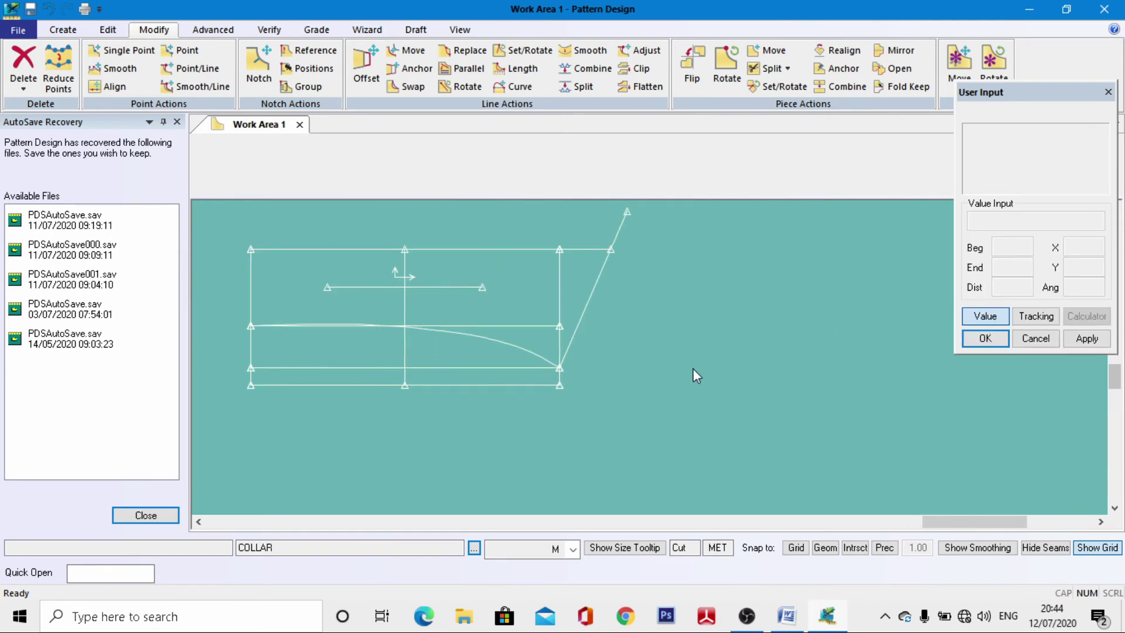
pyautogui.scroll(-2, 693, 374)
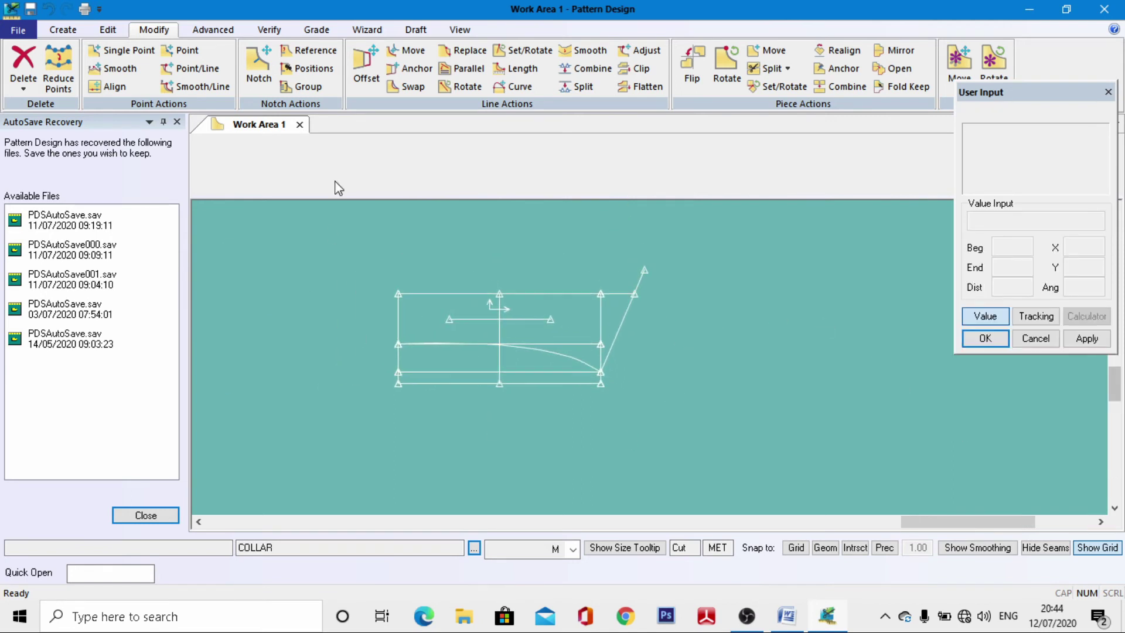
# Step: Draw a 2-point curve about 22.3 long from the rectangle's upper-left corner to the extended collar point, flat at first and rising outward
pyautogui.click(62, 30)
pyautogui.click(267, 91)
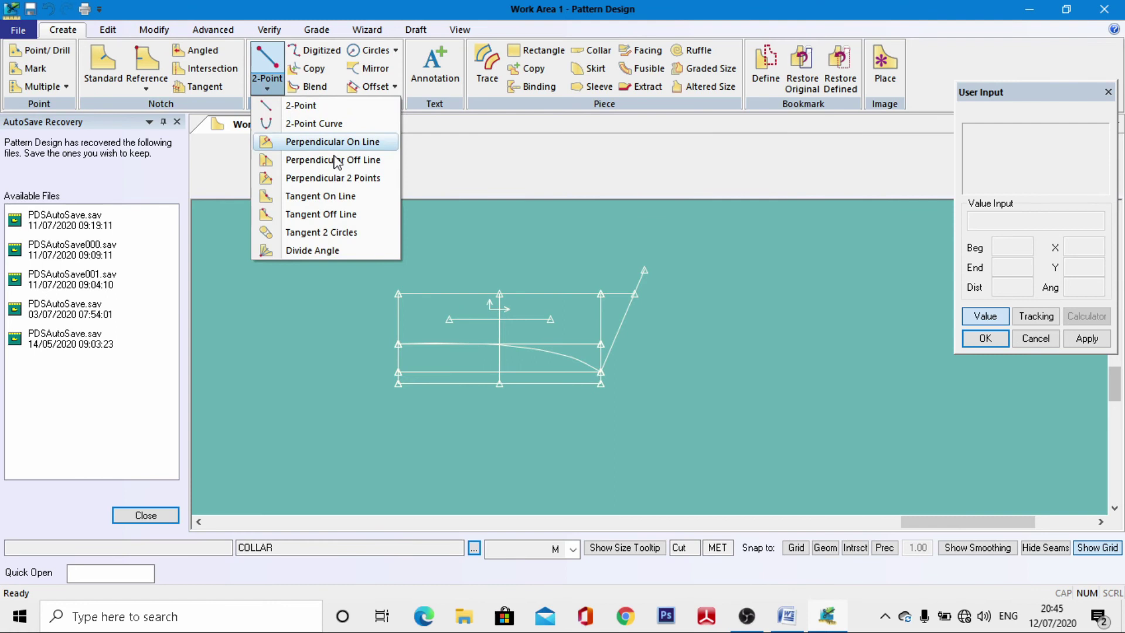
pyautogui.click(326, 120)
pyautogui.scroll(2, 492, 290)
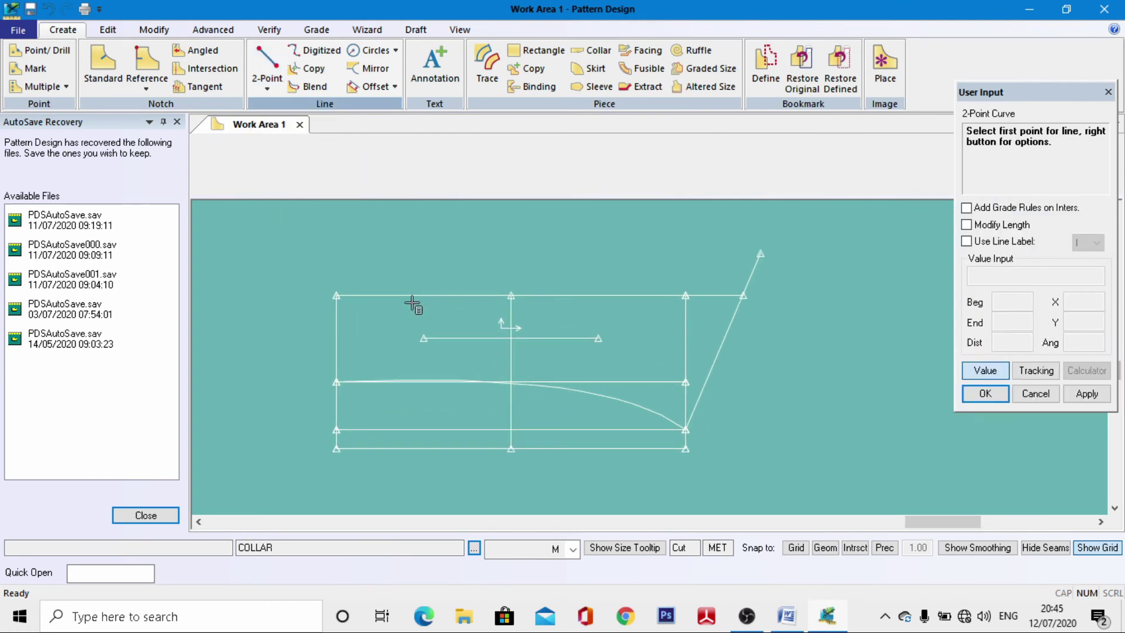
pyautogui.click(334, 295)
pyautogui.click(987, 372)
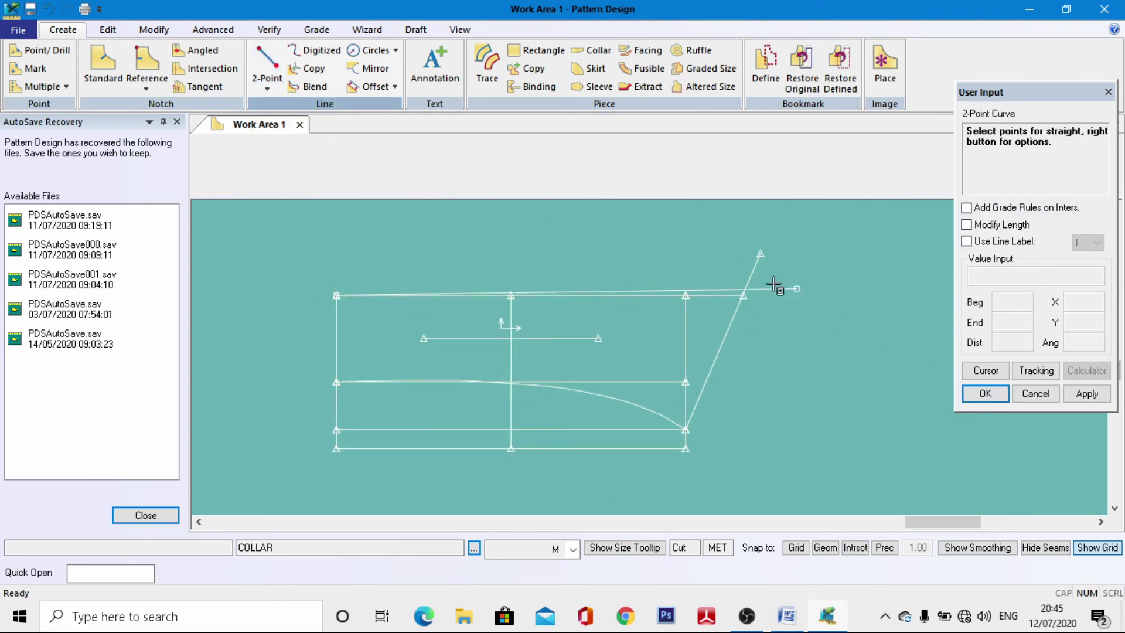
pyautogui.click(761, 254)
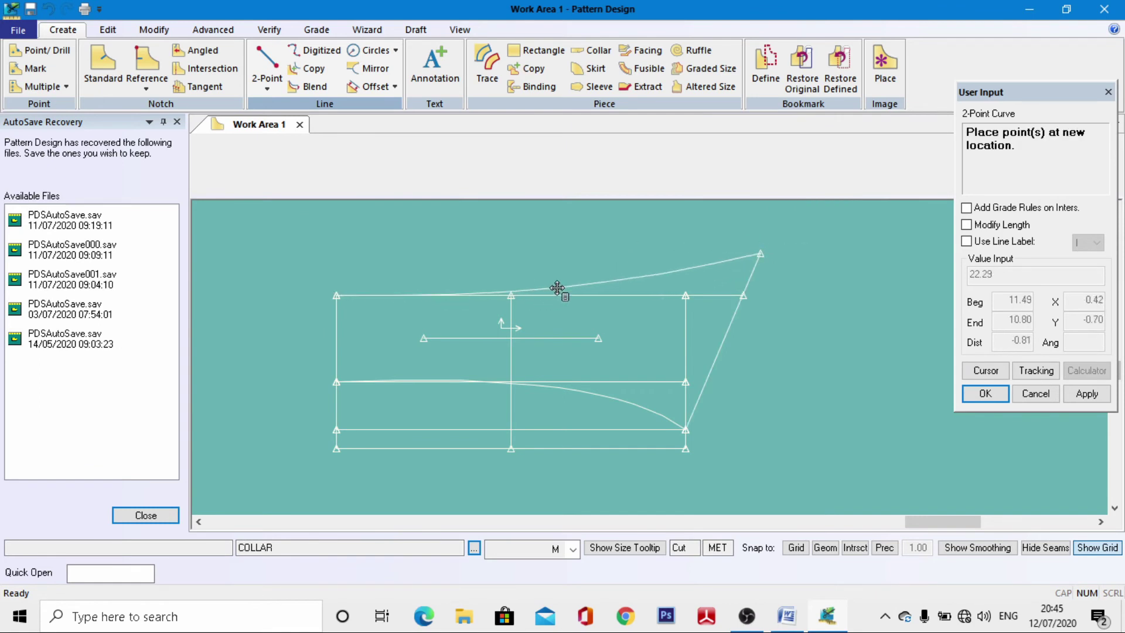
pyautogui.click(560, 289)
pyautogui.rightClick(492, 259)
pyautogui.click(433, 124)
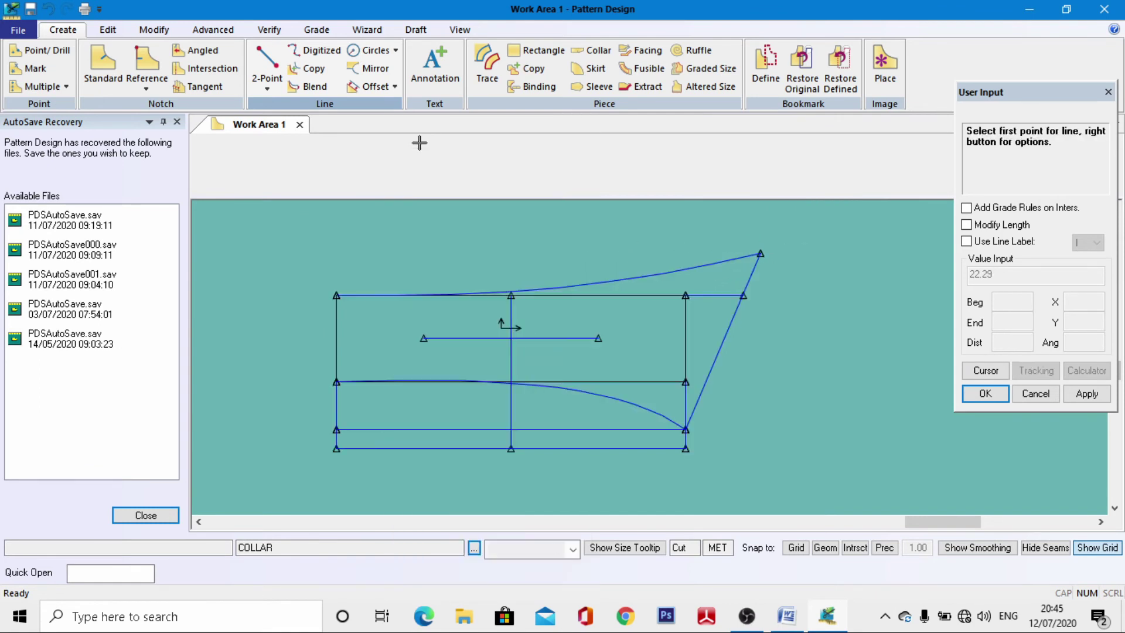
# Step: Draw a 2-point curve about 18.2 long from the left end of the lowest horizontal line up to the slanted line's lower end, bowed downward
pyautogui.scroll(-2, 371, 244)
pyautogui.scroll(-1, 416, 254)
pyautogui.scroll(3, 627, 401)
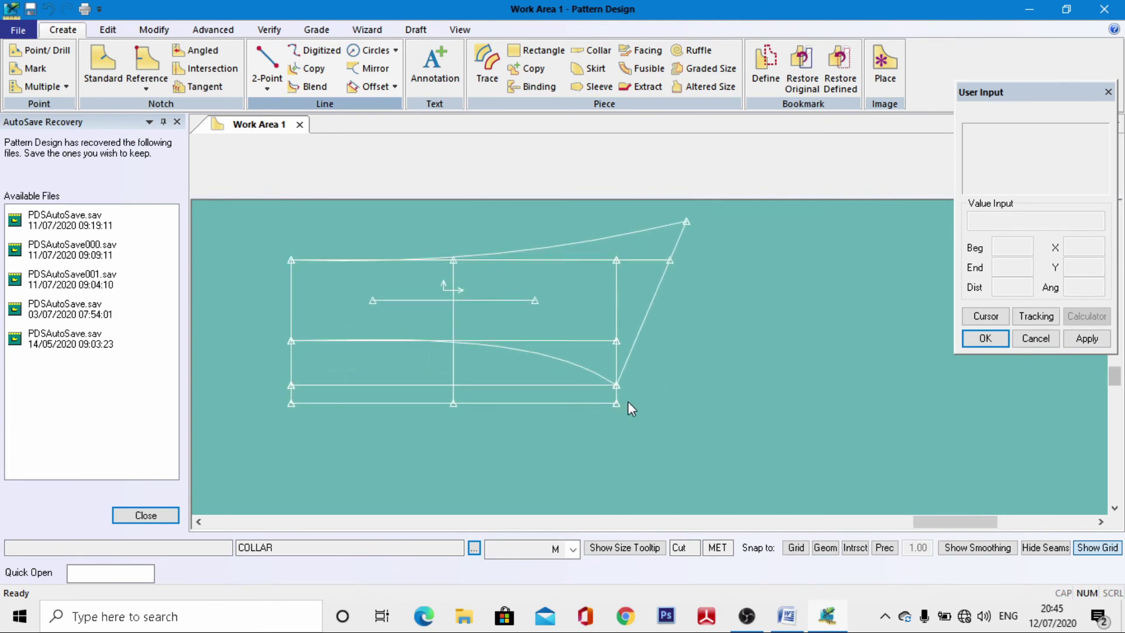
pyautogui.scroll(-2, 511, 422)
pyautogui.scroll(1, 394, 390)
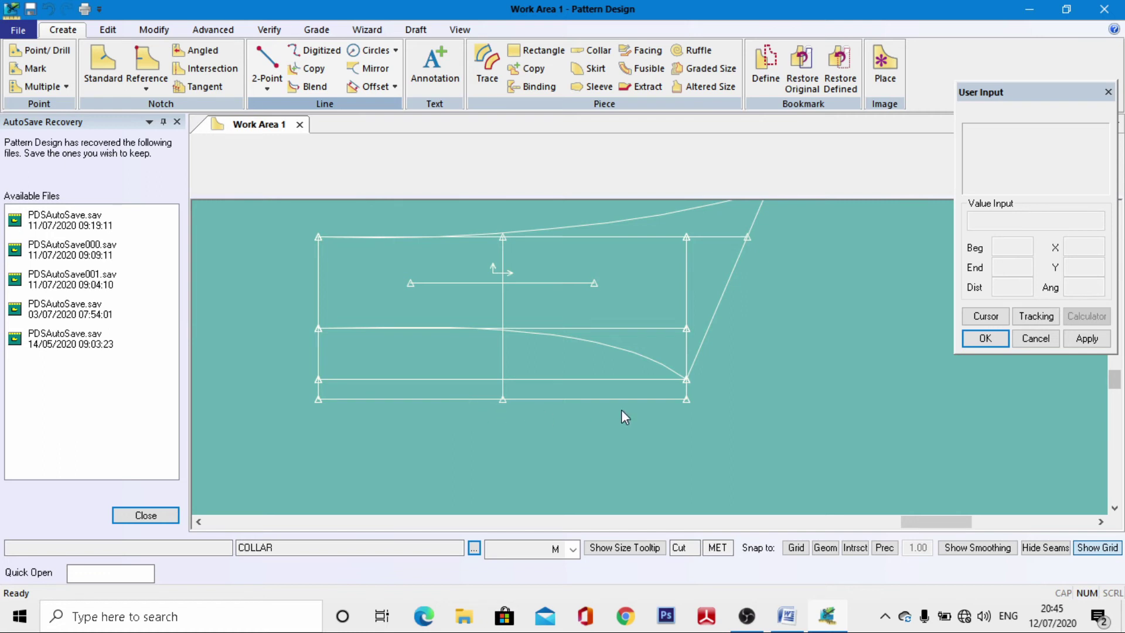
pyautogui.click(267, 86)
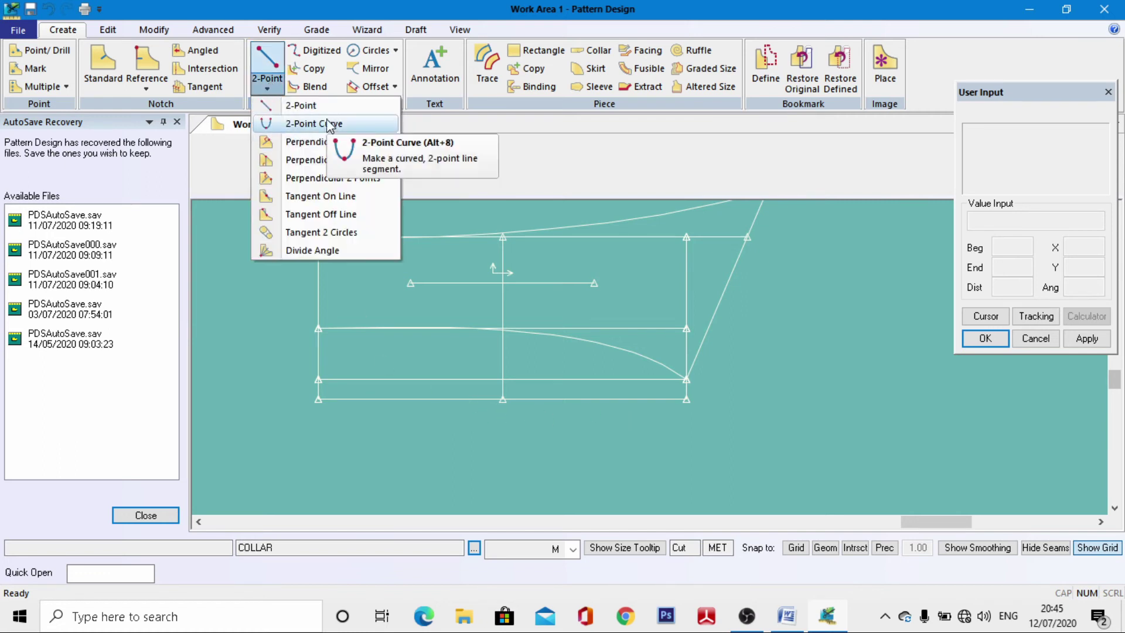
pyautogui.click(319, 121)
pyautogui.scroll(1, 356, 457)
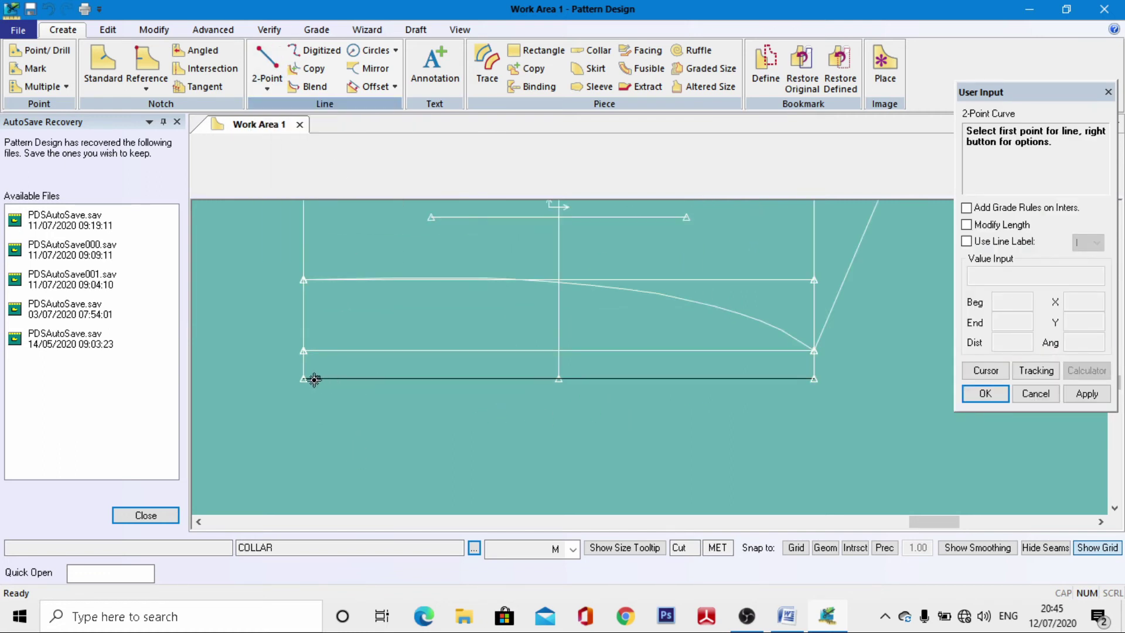
pyautogui.click(301, 379)
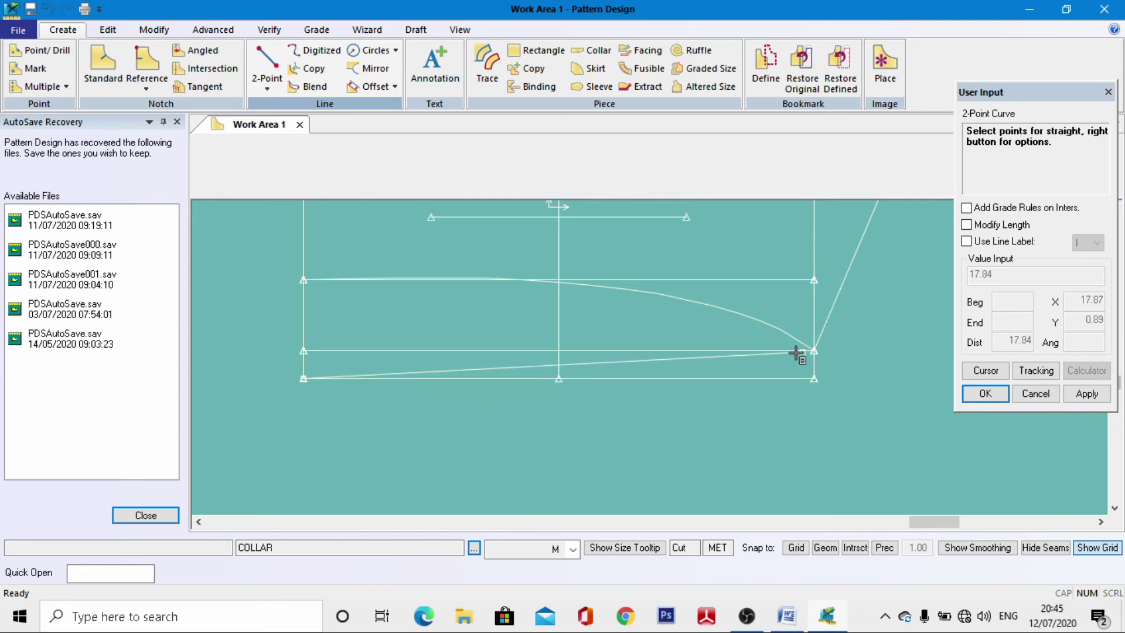
pyautogui.click(813, 351)
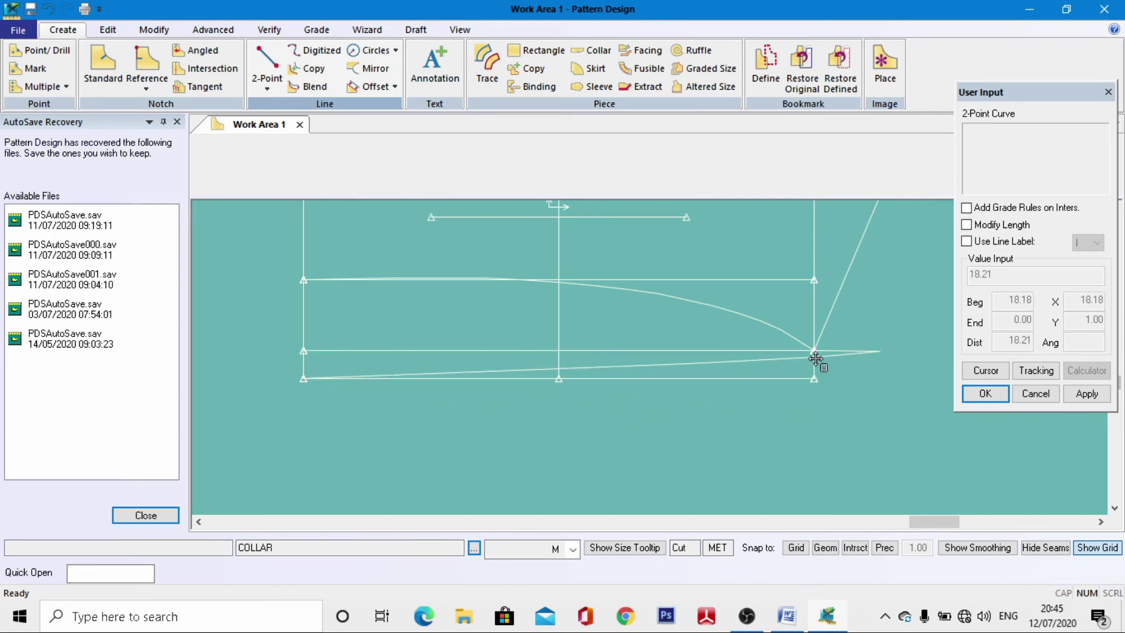
pyautogui.click(596, 377)
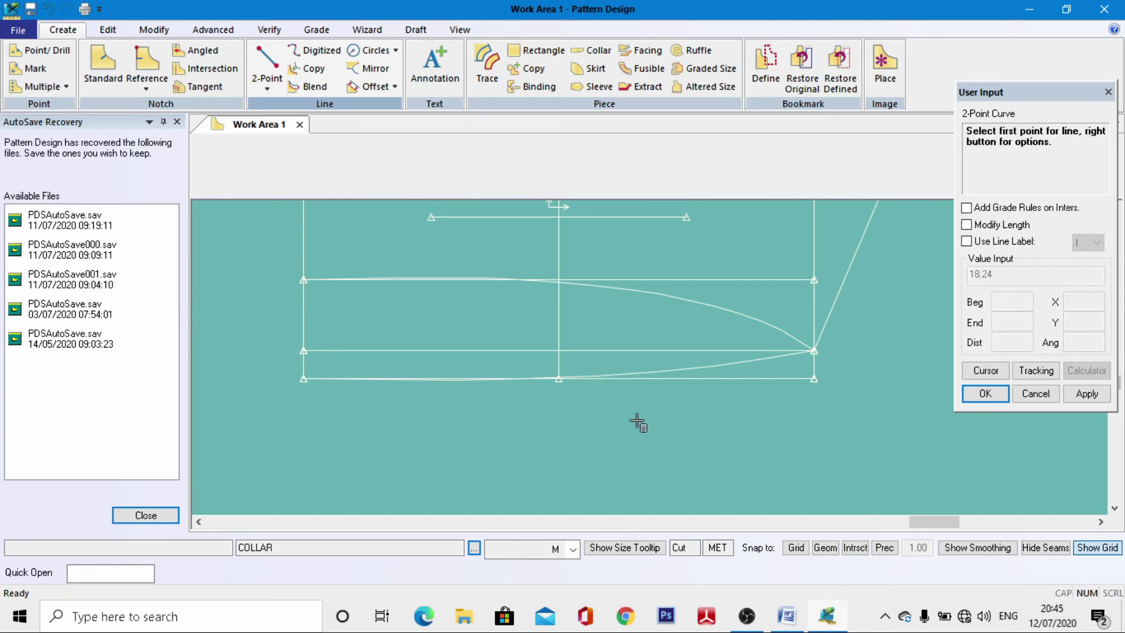
pyautogui.rightClick(652, 400)
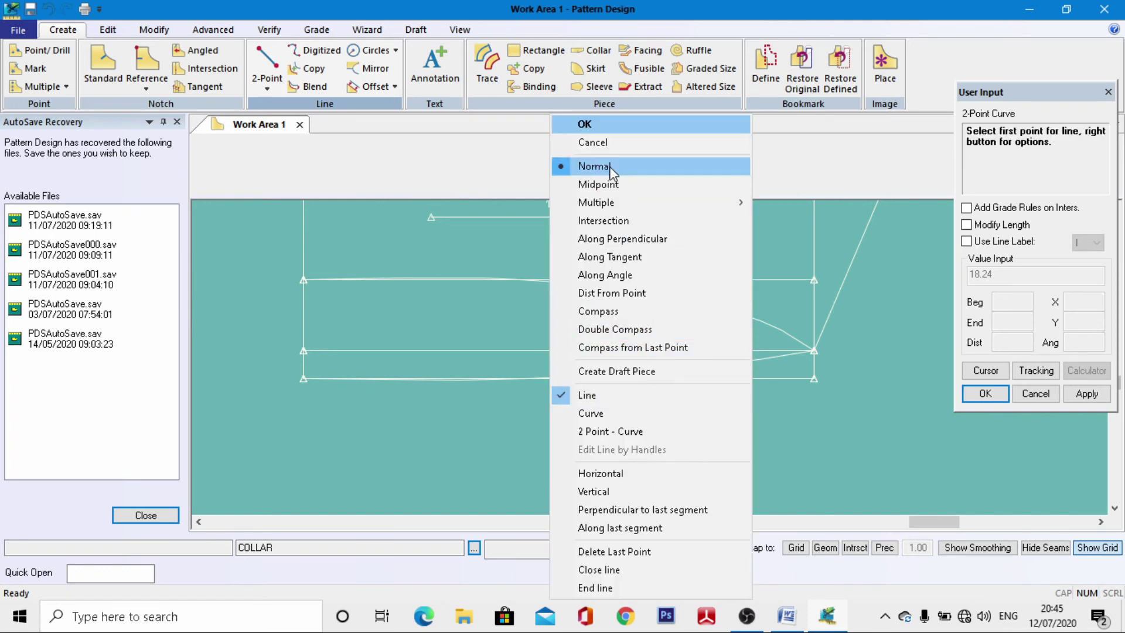
pyautogui.click(586, 124)
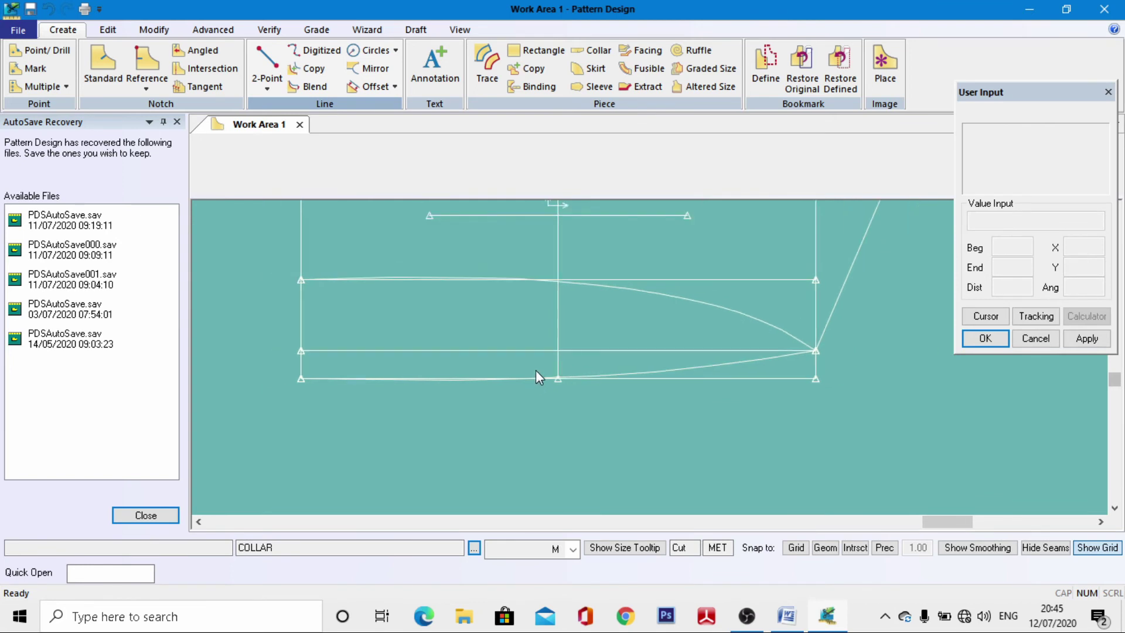
# Step: Check the collar stand width in the Word measurements document and draw a vertical 2-point line with Y distance -4 from the lowest left corner
pyautogui.scroll(-1, 406, 400)
pyautogui.scroll(2, 412, 400)
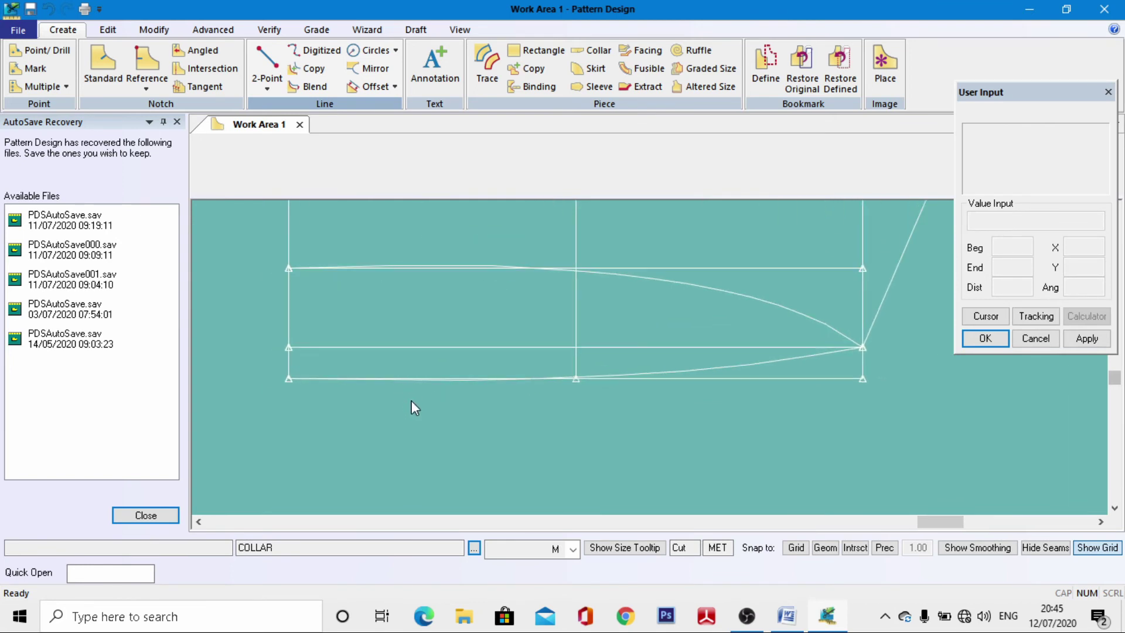
pyautogui.scroll(-1, 413, 404)
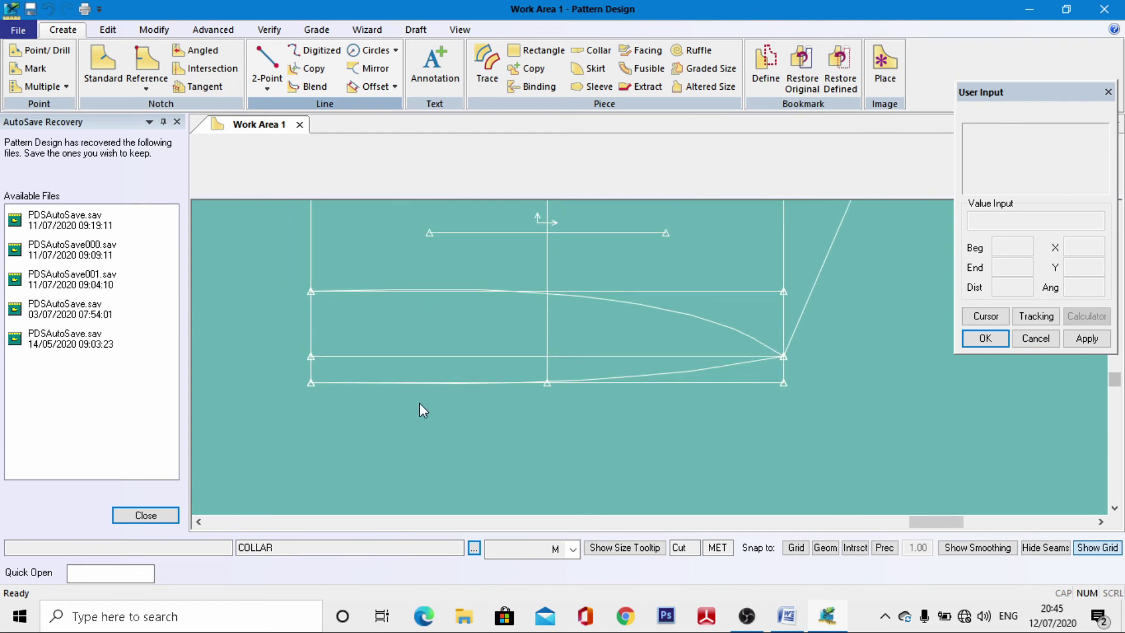
pyautogui.click(266, 66)
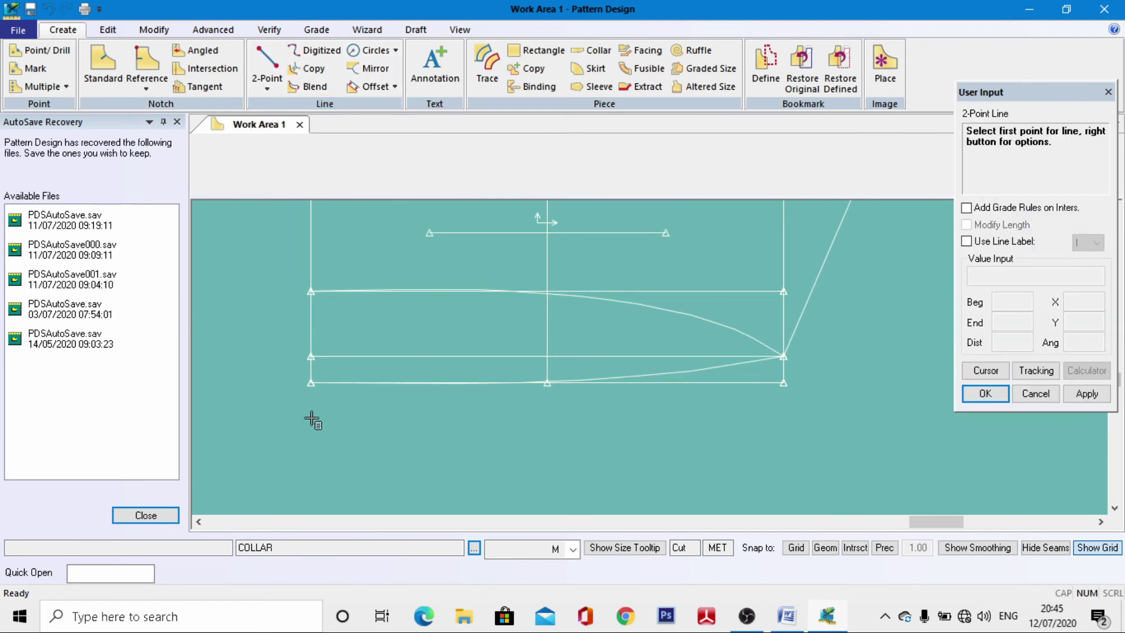
pyautogui.scroll(1, 312, 420)
pyautogui.click(311, 381)
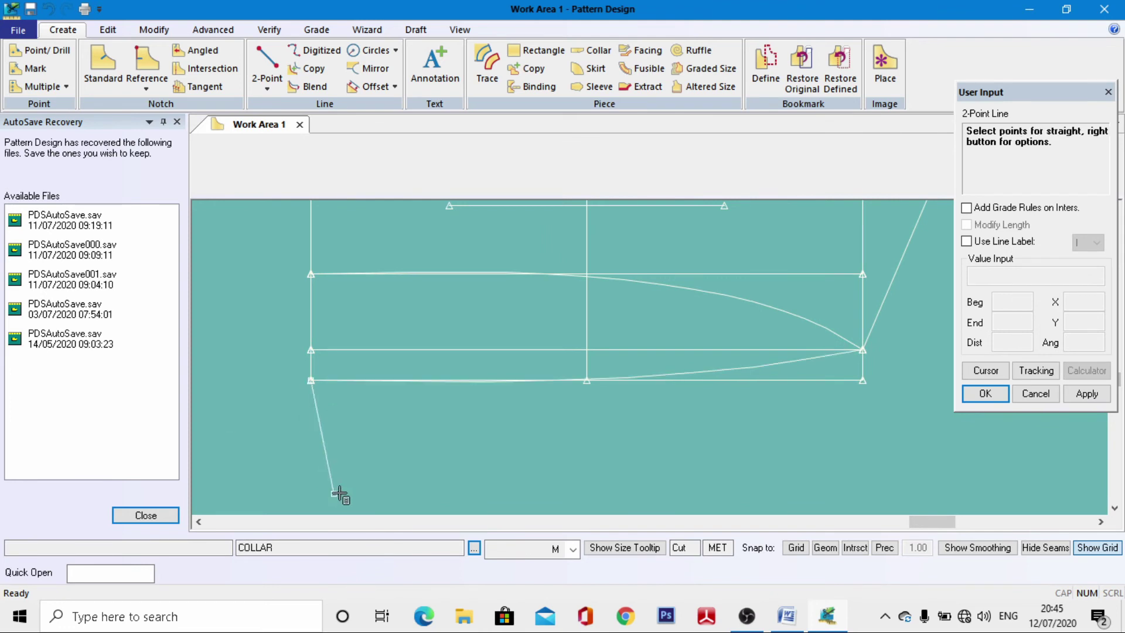
pyautogui.rightClick(340, 495)
pyautogui.click(357, 487)
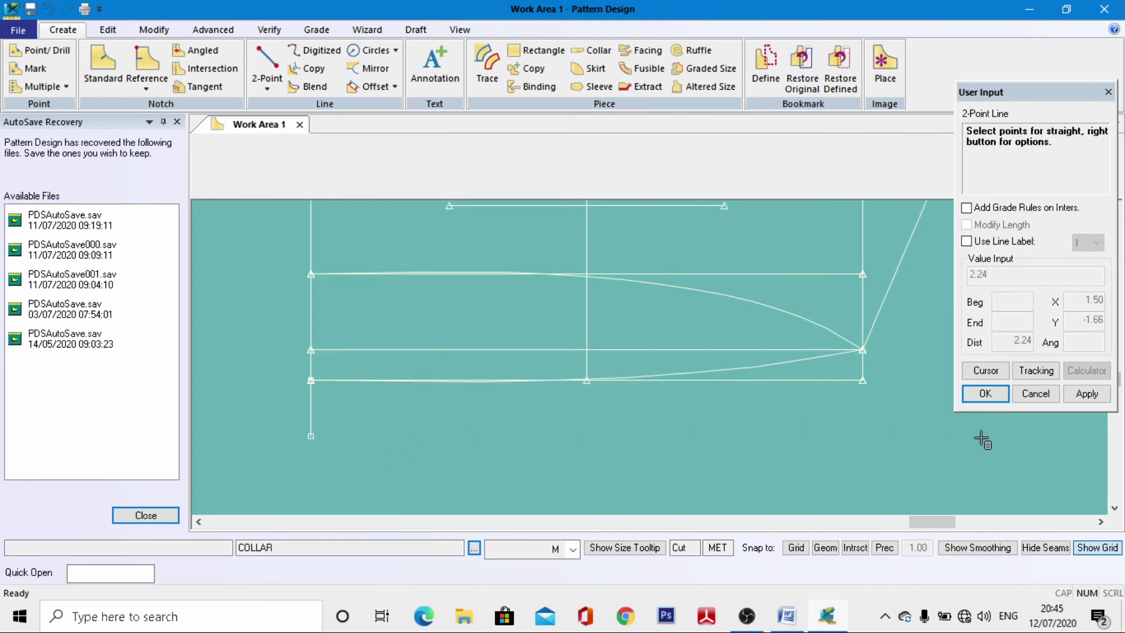
pyautogui.click(985, 371)
pyautogui.click(787, 616)
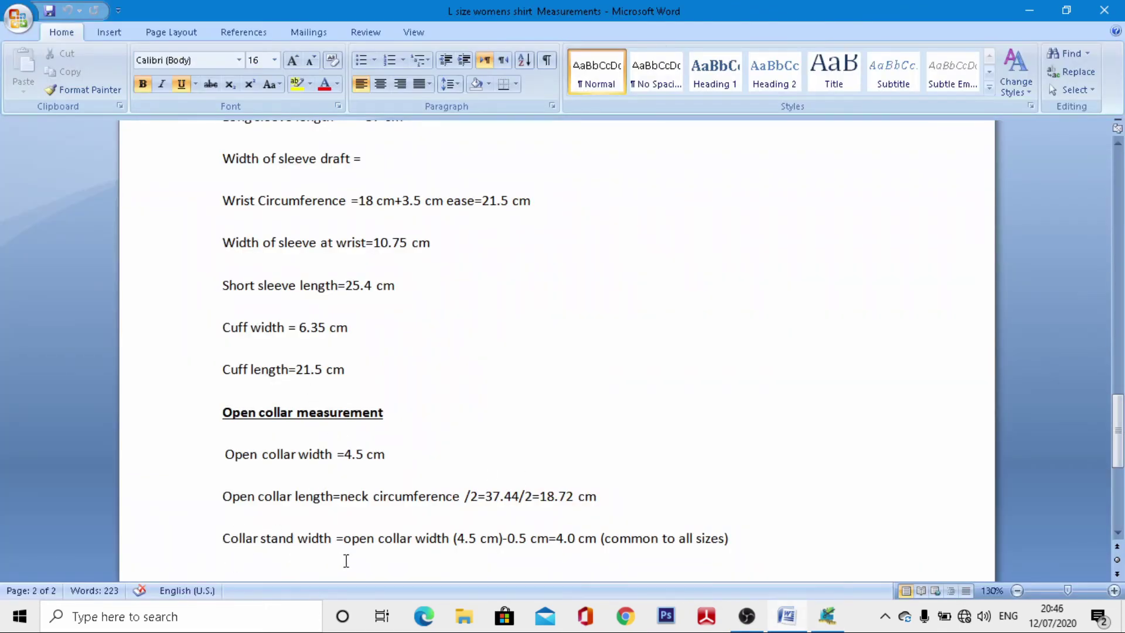
pyautogui.click(826, 615)
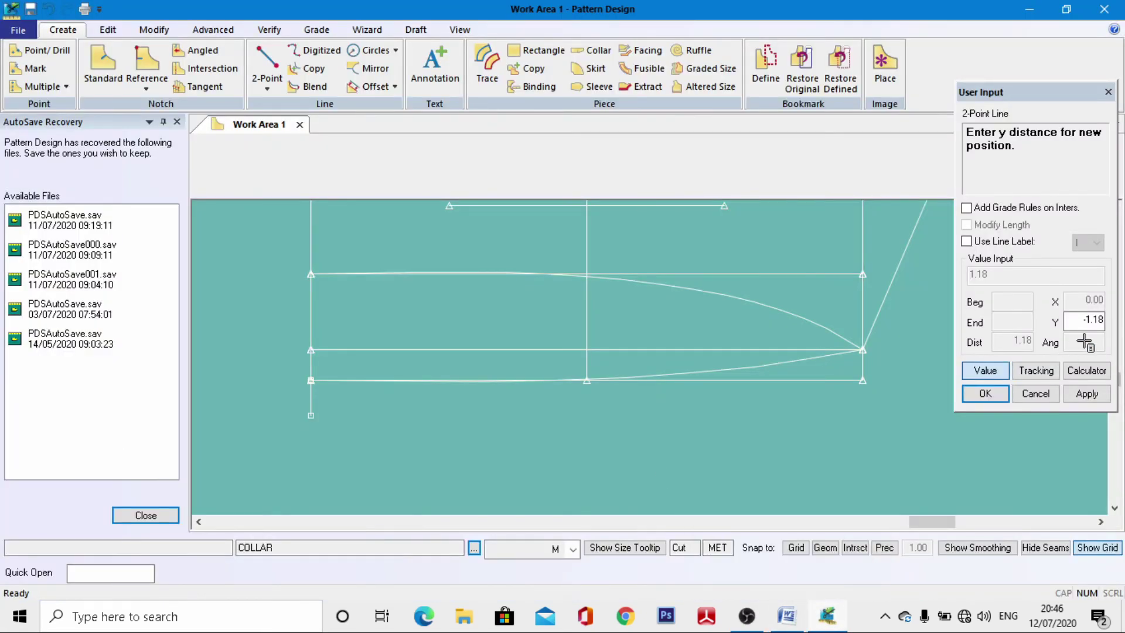
pyautogui.click(1084, 322)
pyautogui.moveTo(1076, 323); pyautogui.dragTo(1120, 321)
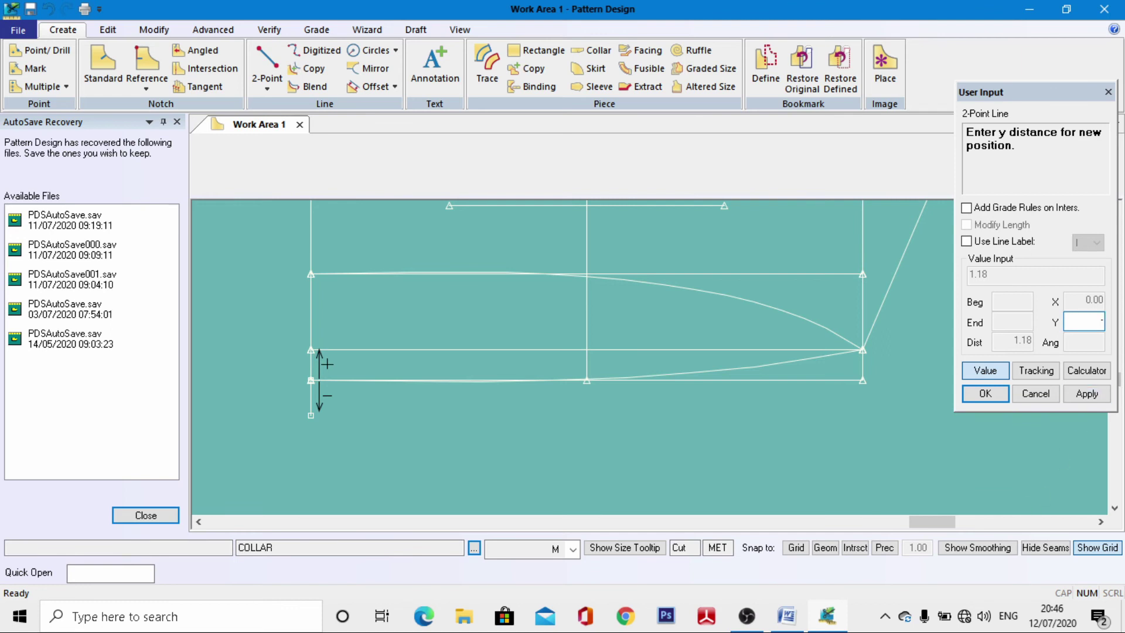
pyautogui.press('Return')
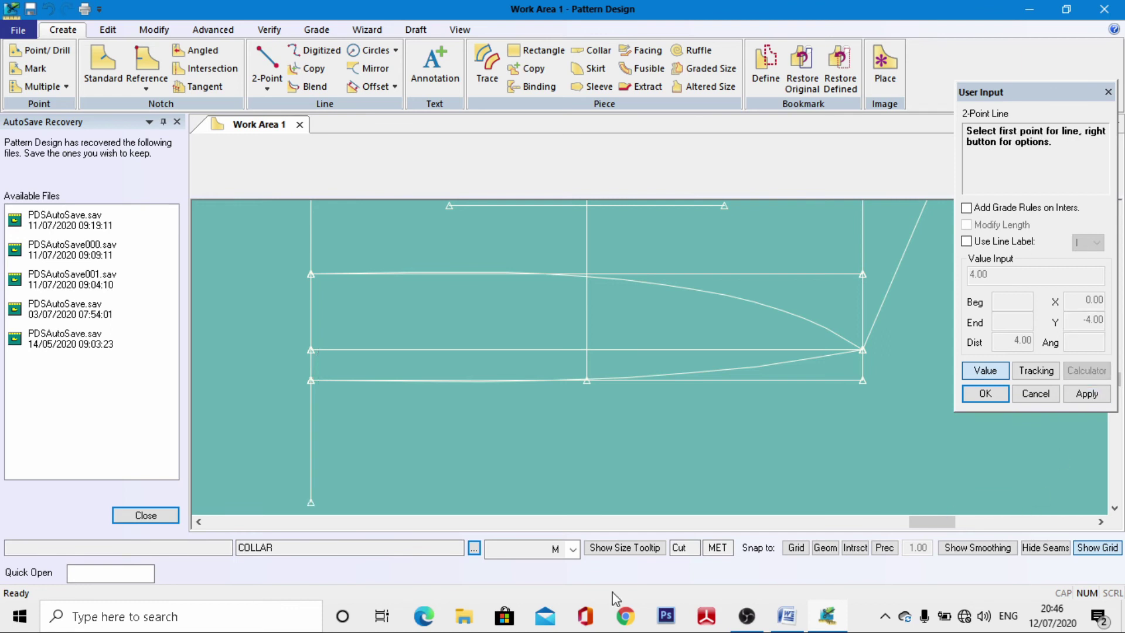
pyautogui.rightClick(418, 443)
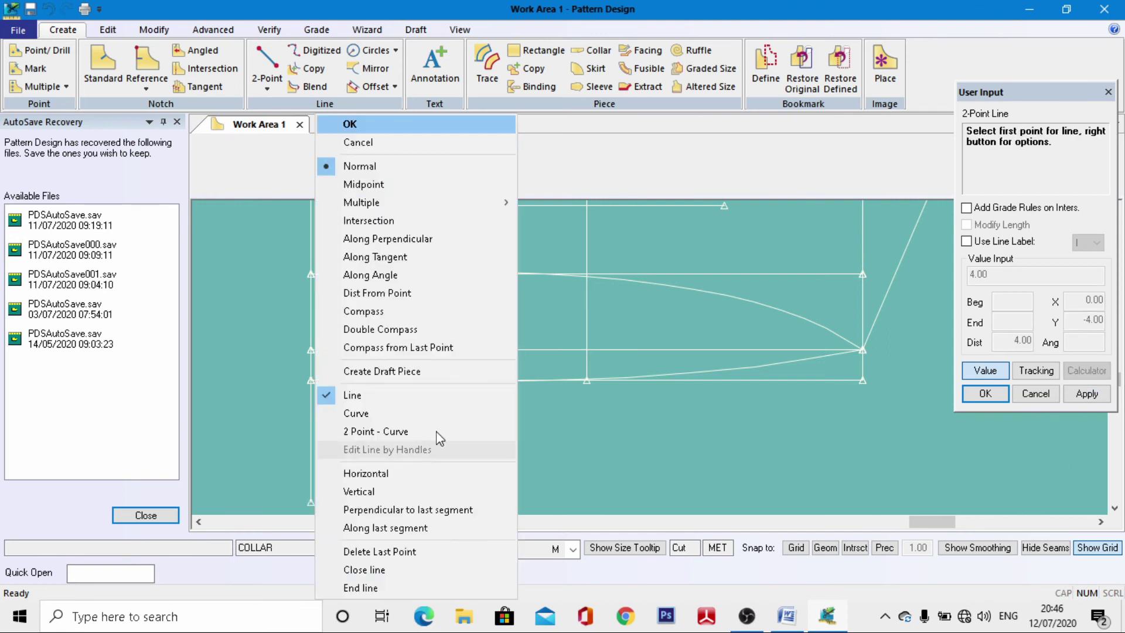
pyautogui.click(363, 120)
# Step: Move the collar piece to the left of the women's shirt draft, beside its neckline curves
pyautogui.scroll(-3, 525, 388)
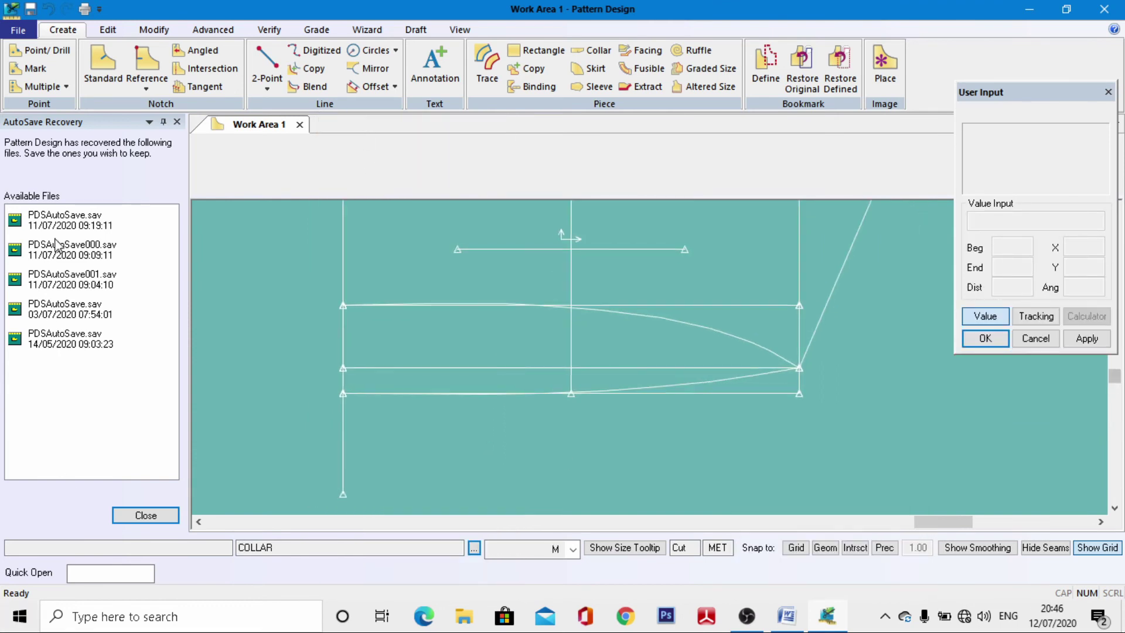
pyautogui.scroll(-8, 391, 263)
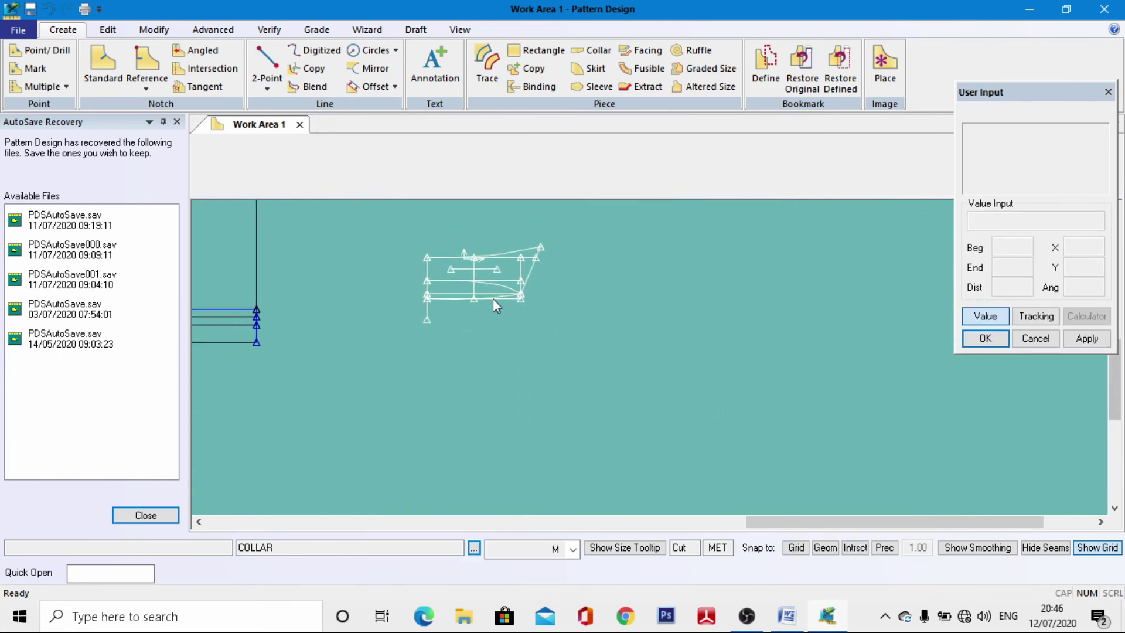
pyautogui.click(515, 290)
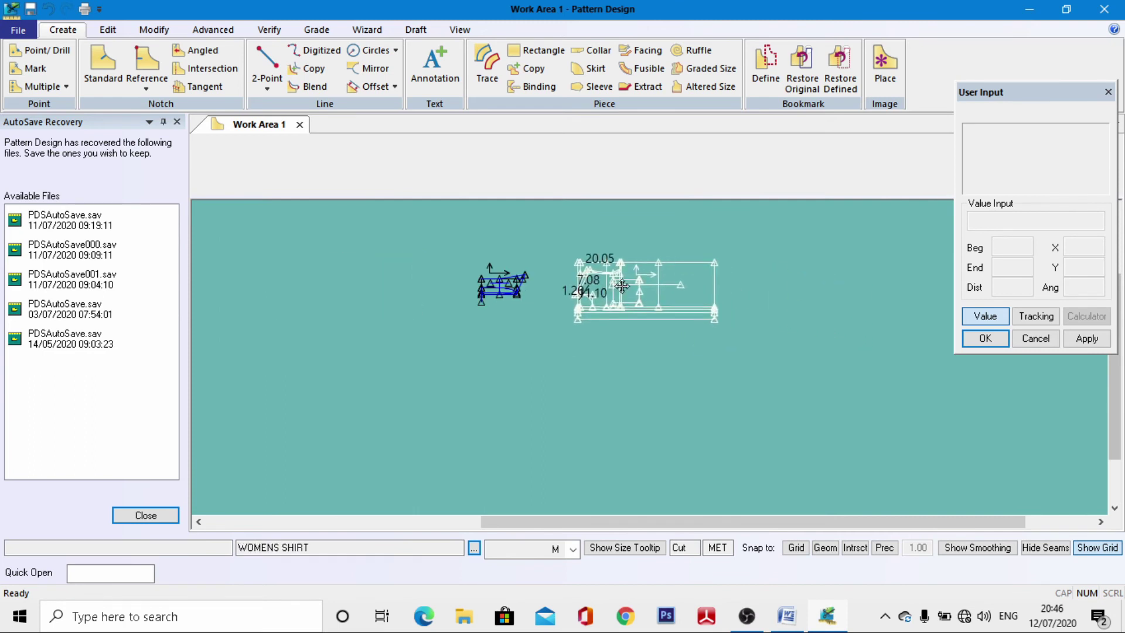
pyautogui.click(524, 276)
pyautogui.scroll(10, 510, 316)
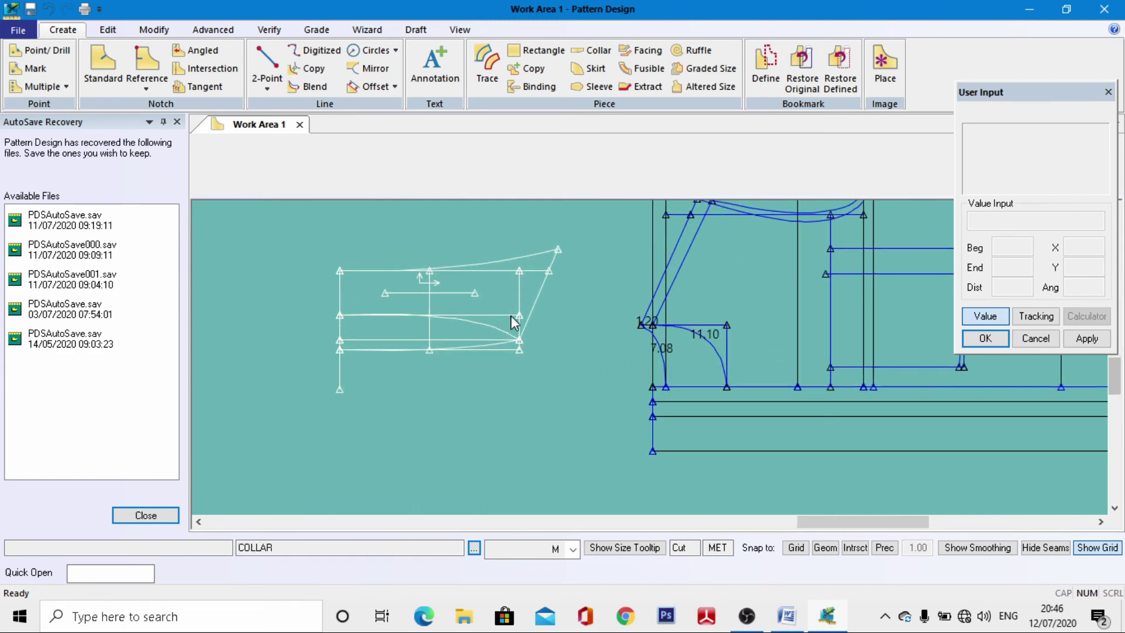
pyautogui.scroll(-2, 521, 326)
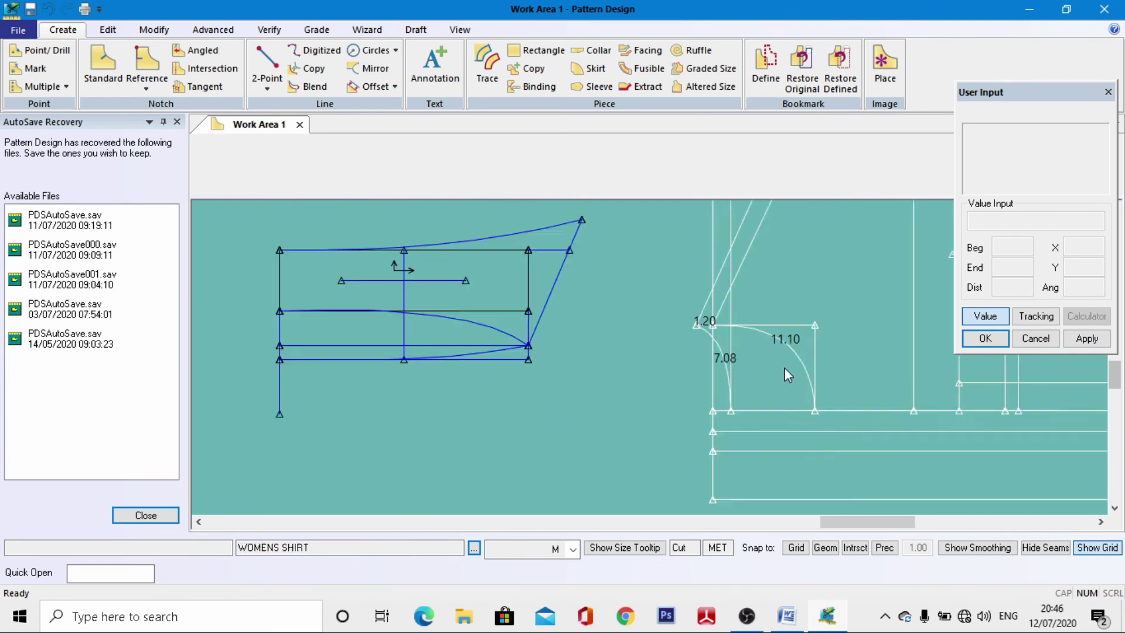
# Step: Extend the collar's lowest curve beyond the slanted line's lower end by moving its end point 3 cm along the line
pyautogui.scroll(-2, 715, 346)
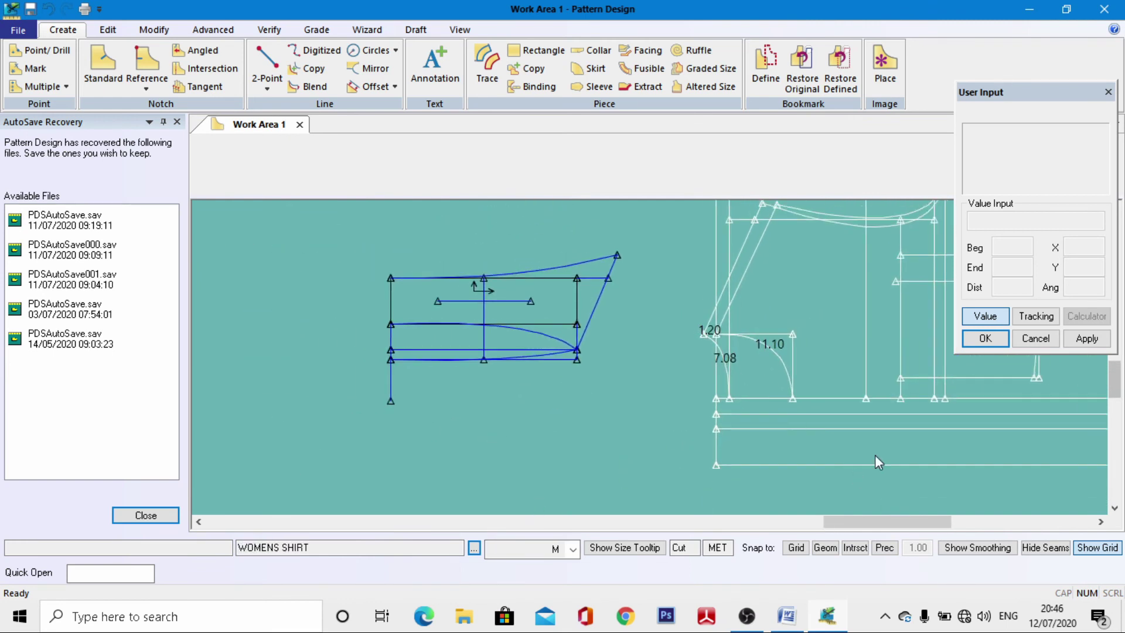
pyautogui.scroll(3, 790, 410)
pyautogui.scroll(1, 790, 409)
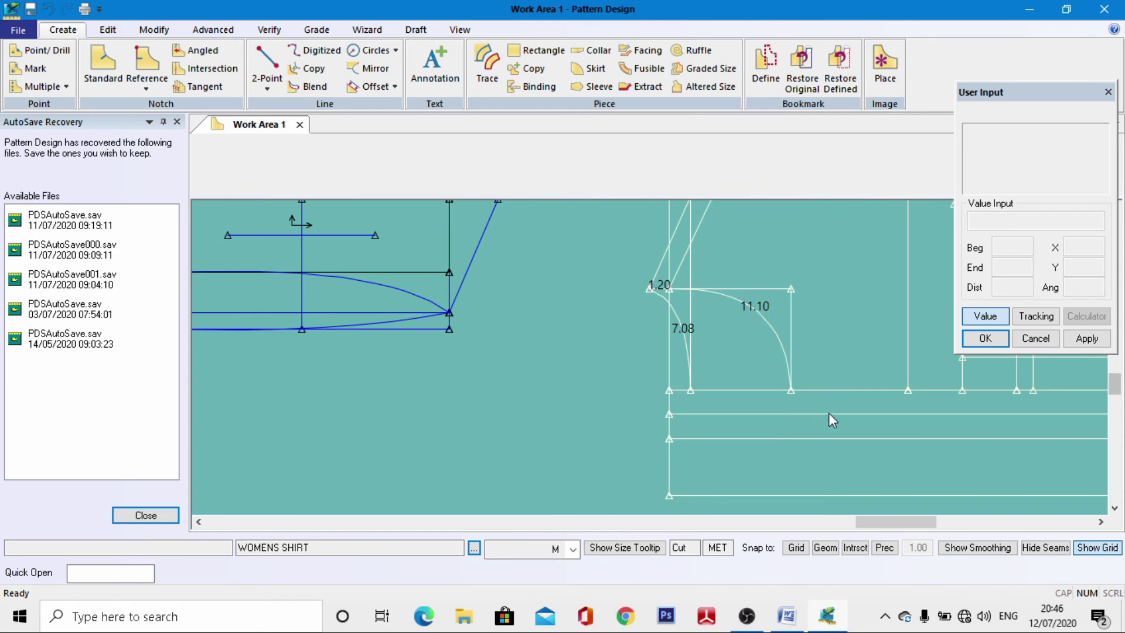
pyautogui.scroll(-2, 829, 414)
pyautogui.click(759, 402)
pyautogui.scroll(1, 565, 390)
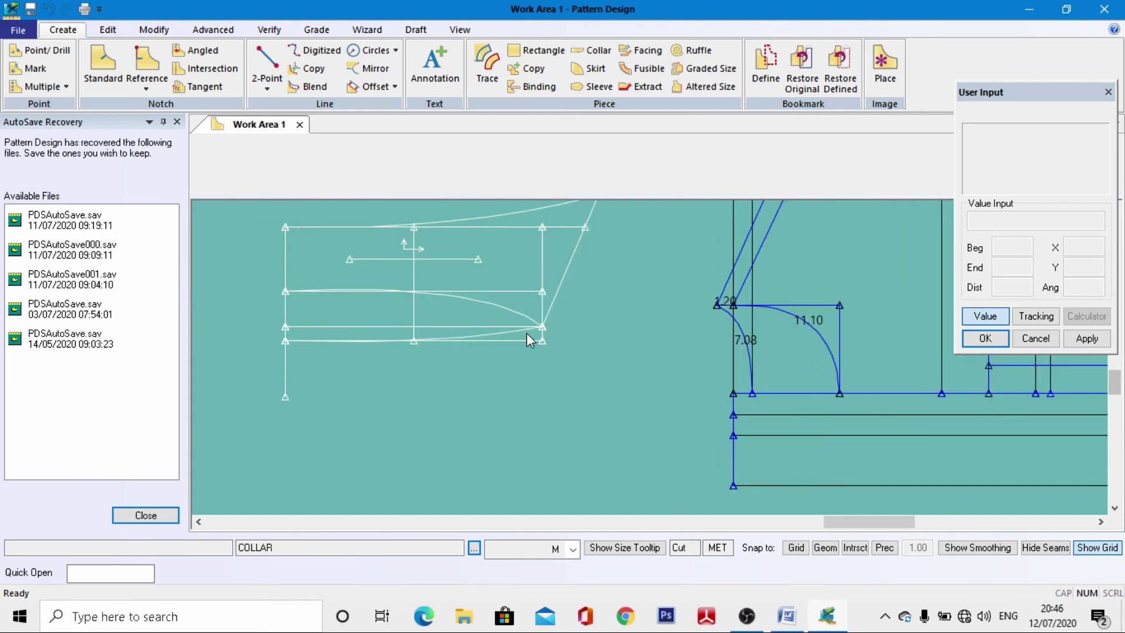
pyautogui.scroll(1, 530, 335)
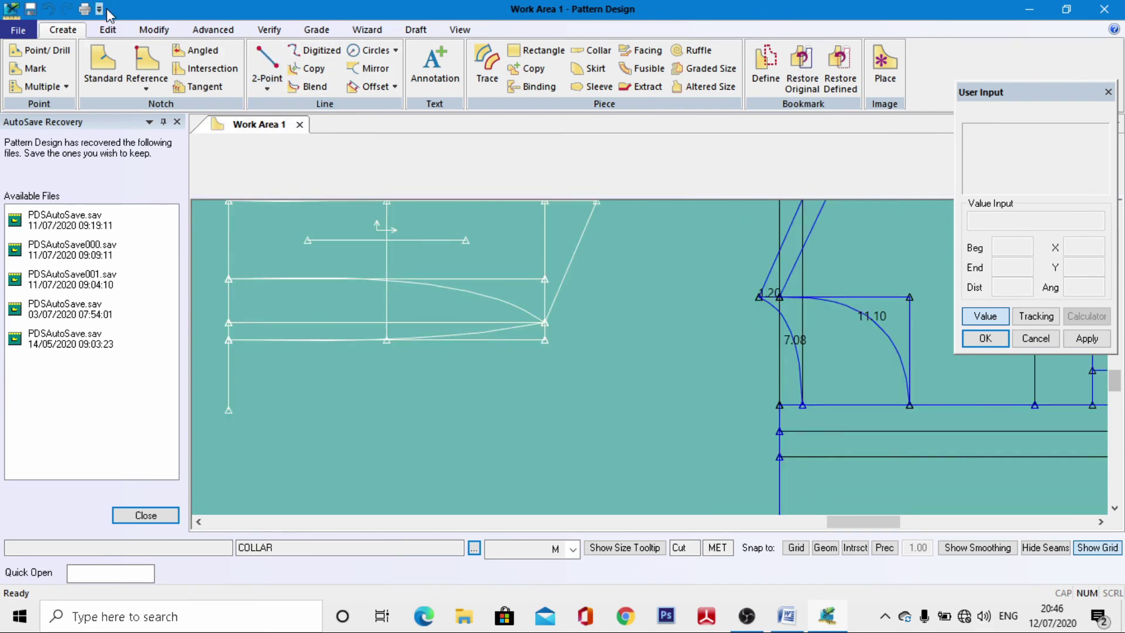
pyautogui.click(154, 29)
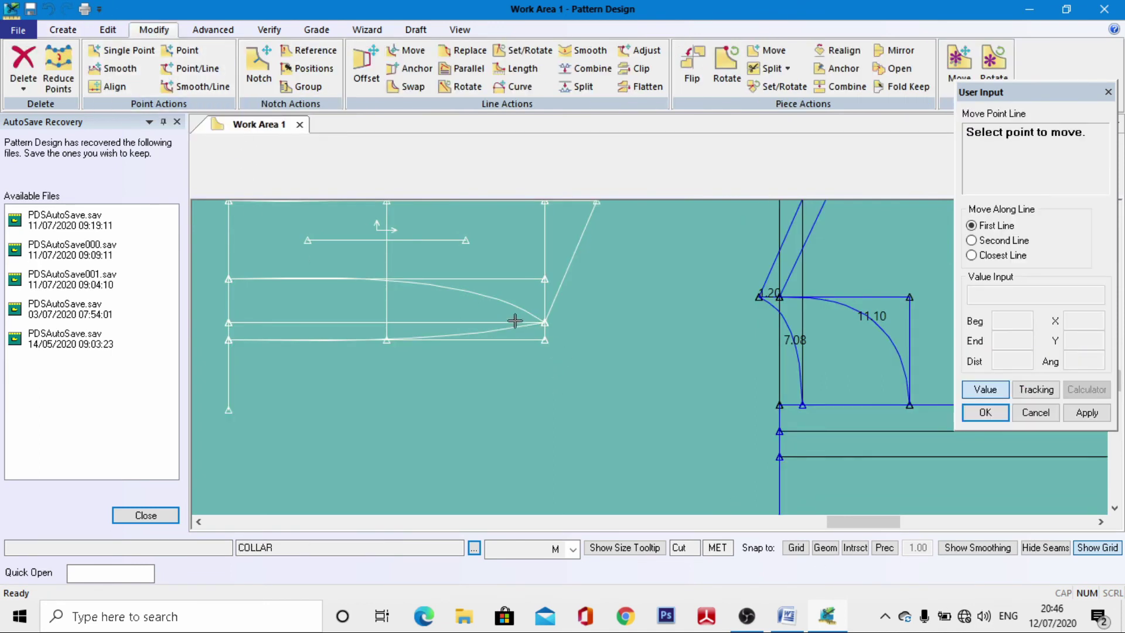
pyautogui.click(544, 323)
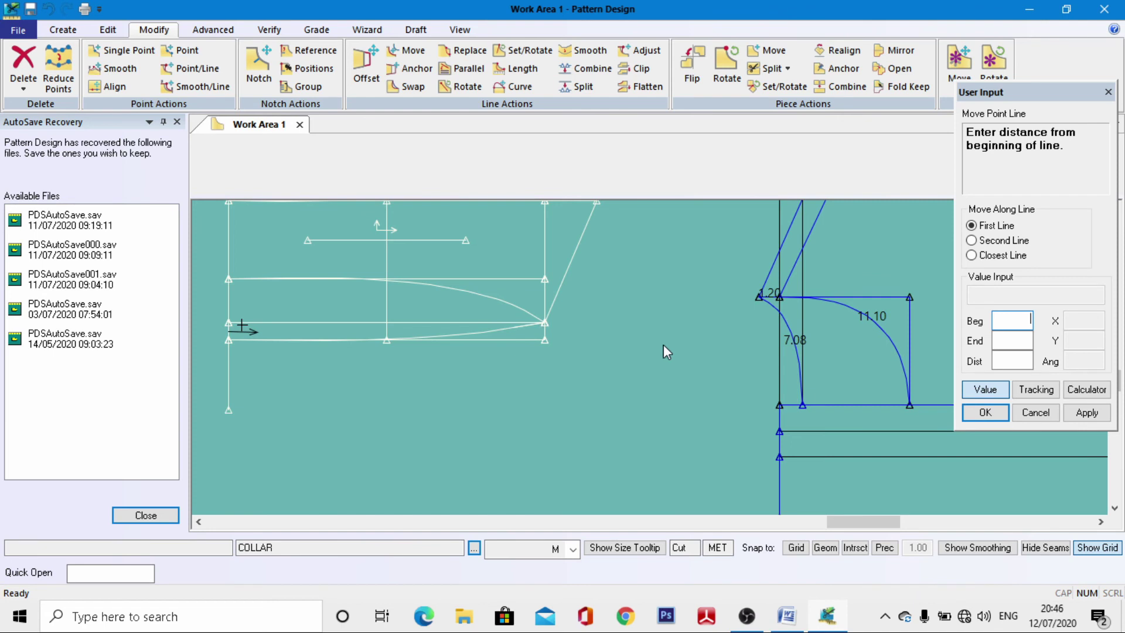
pyautogui.click(1010, 363)
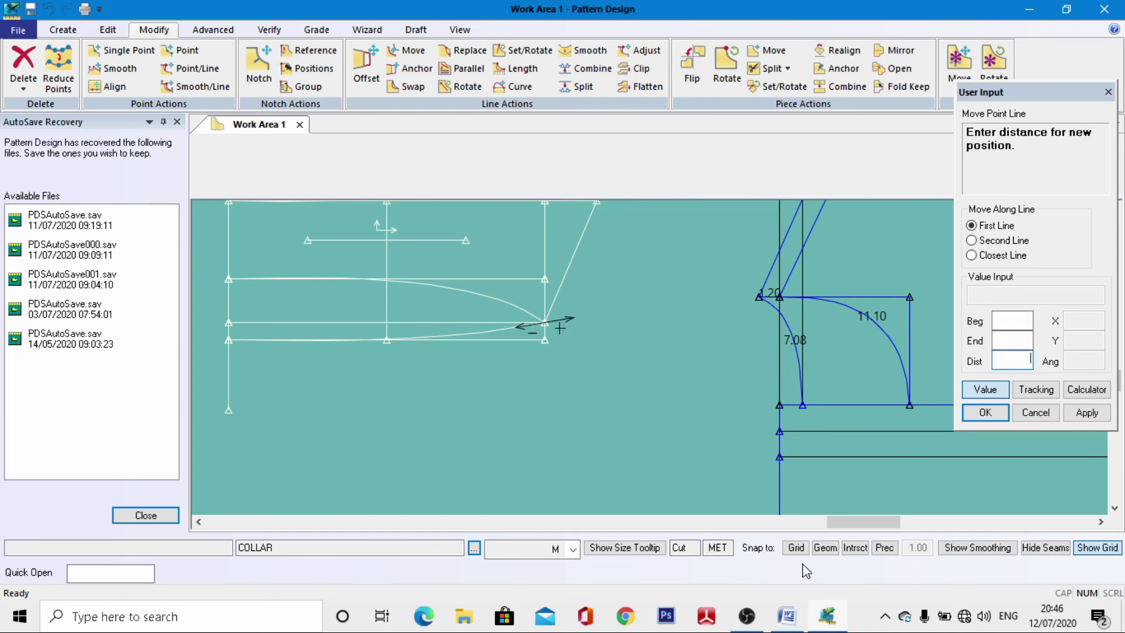
pyautogui.write('3')
pyautogui.press('Return')
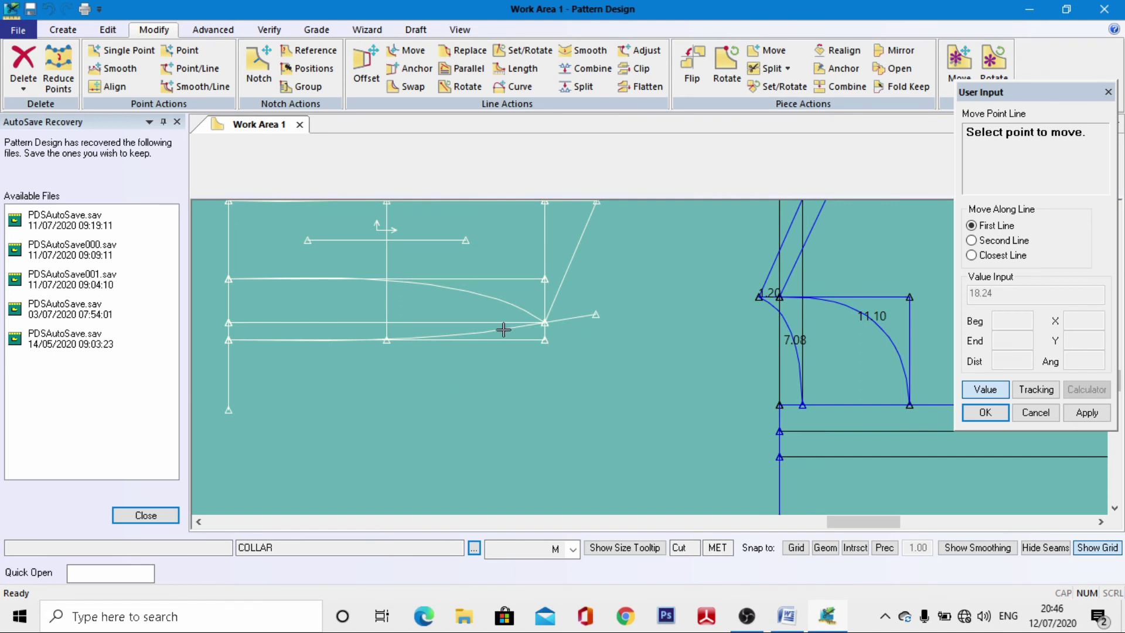
# Step: Draw a perpendicular on the extended curve's outer end with a distance of -2 for the front edge of the collar stand
pyautogui.click(62, 29)
pyautogui.click(268, 85)
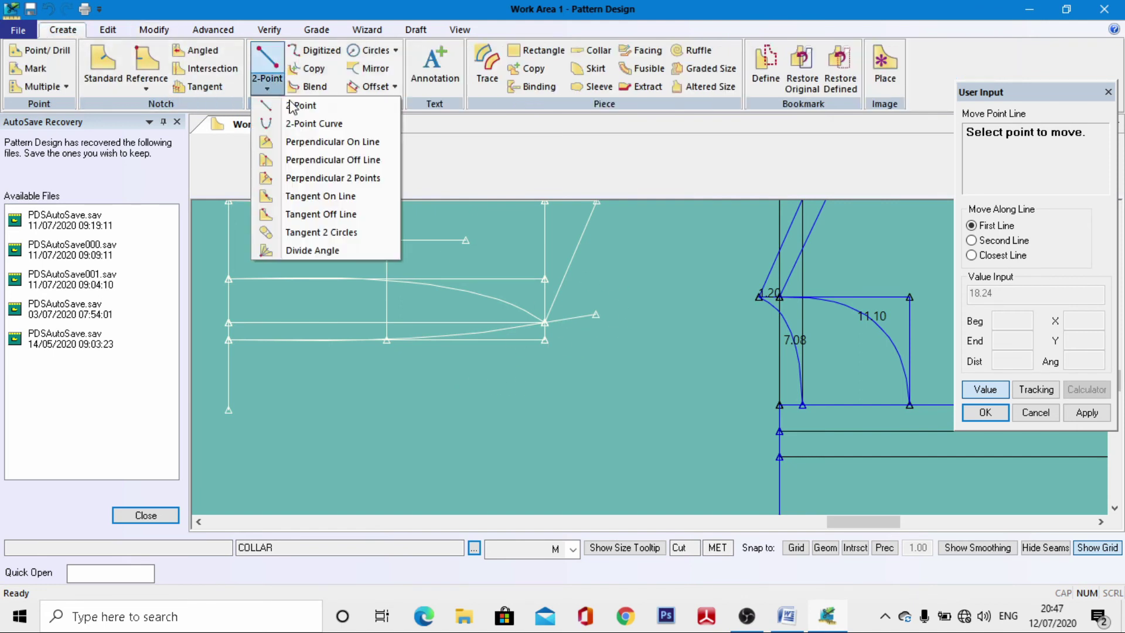
pyautogui.click(349, 145)
pyautogui.click(596, 314)
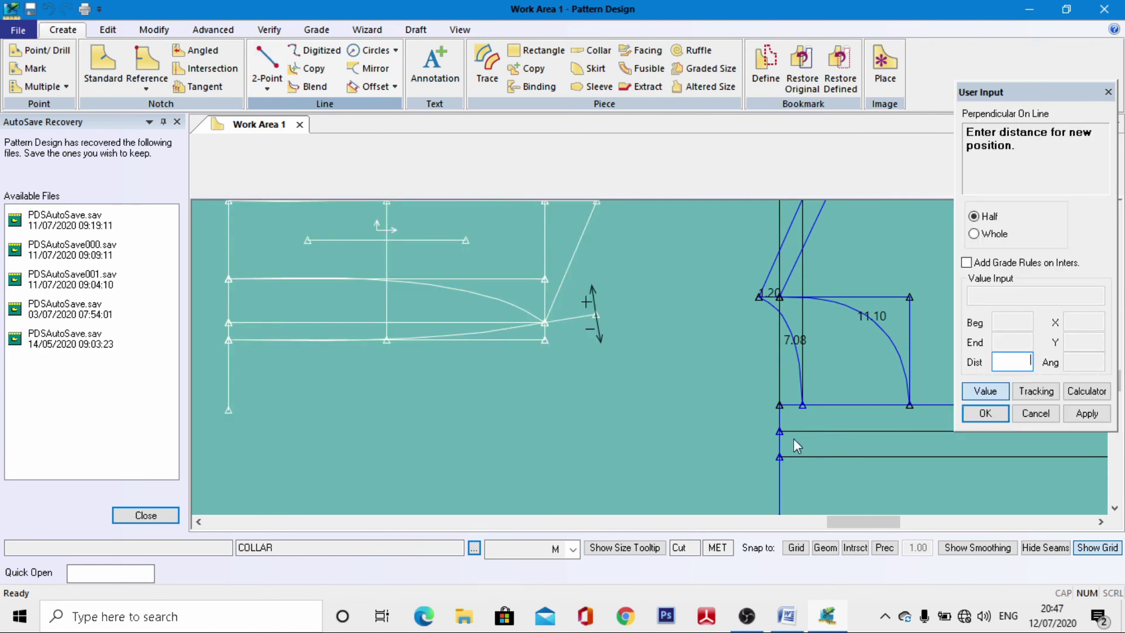
pyautogui.write('-2')
pyautogui.press('Return')
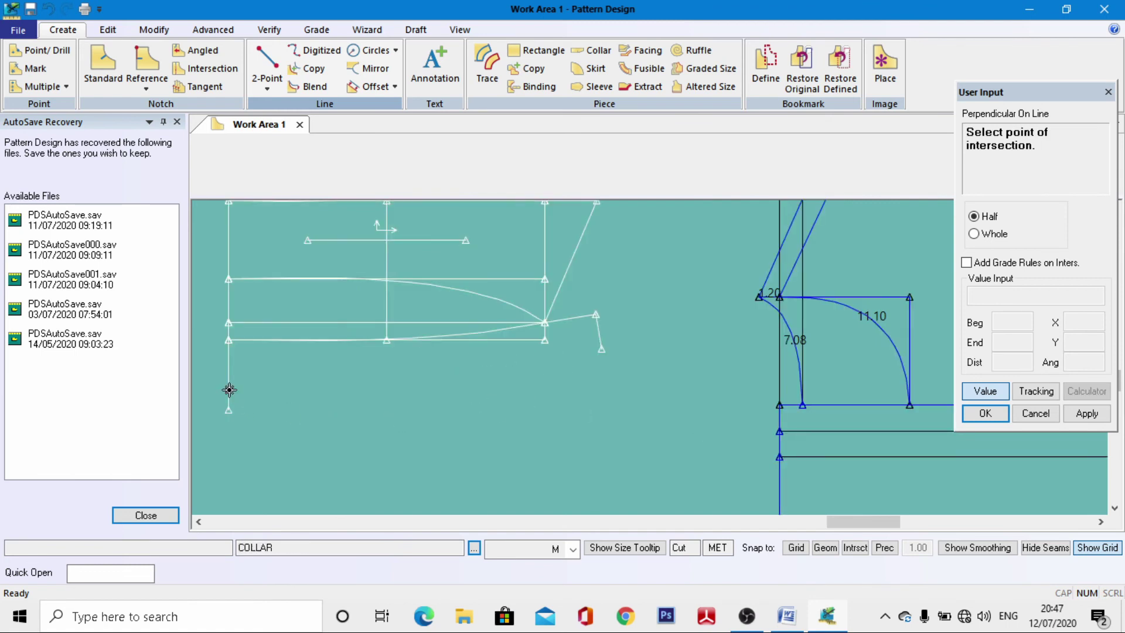
pyautogui.click(228, 410)
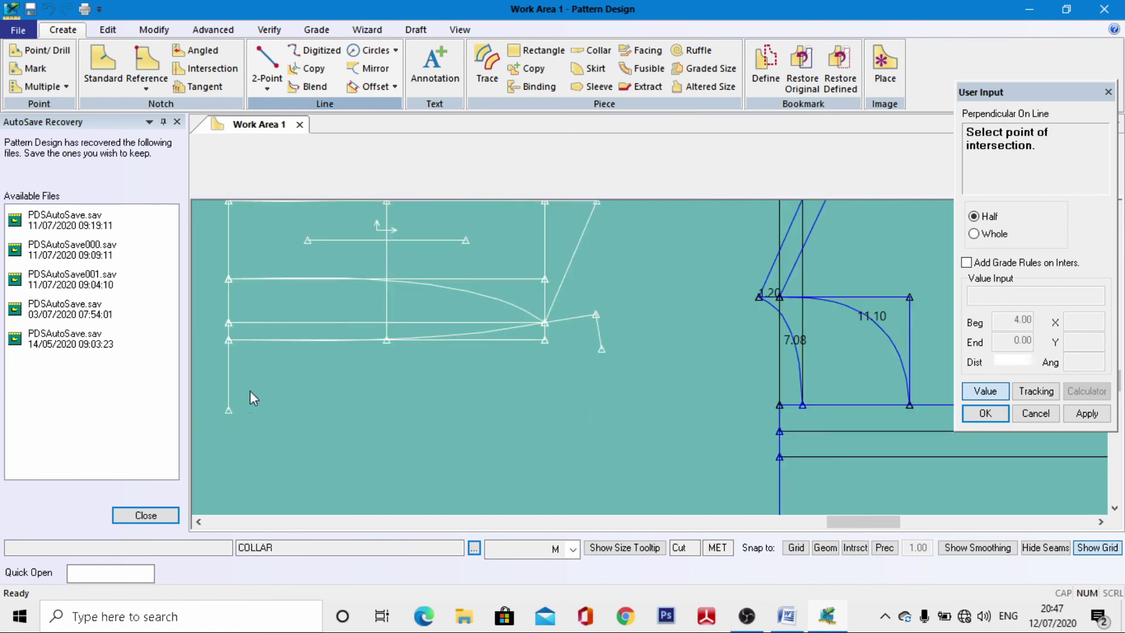
# Step: Draw a 2-point curve about 22 long from the 4 cm vertical's lower end to the short perpendicular's lower end, bowed downward
pyautogui.click(268, 88)
pyautogui.click(331, 126)
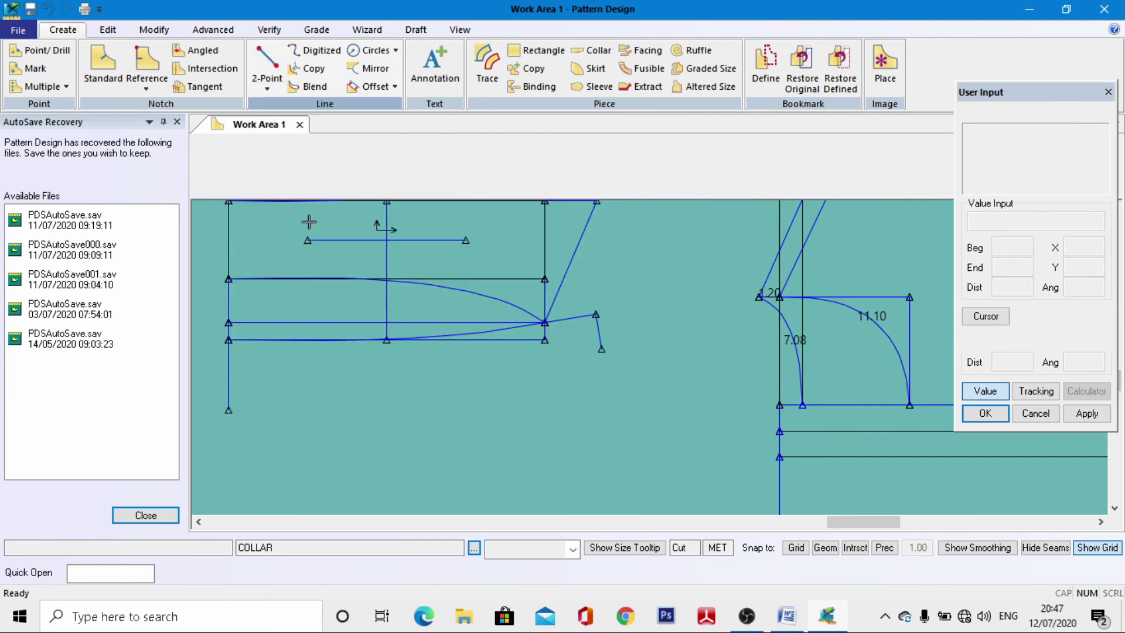
pyautogui.click(228, 407)
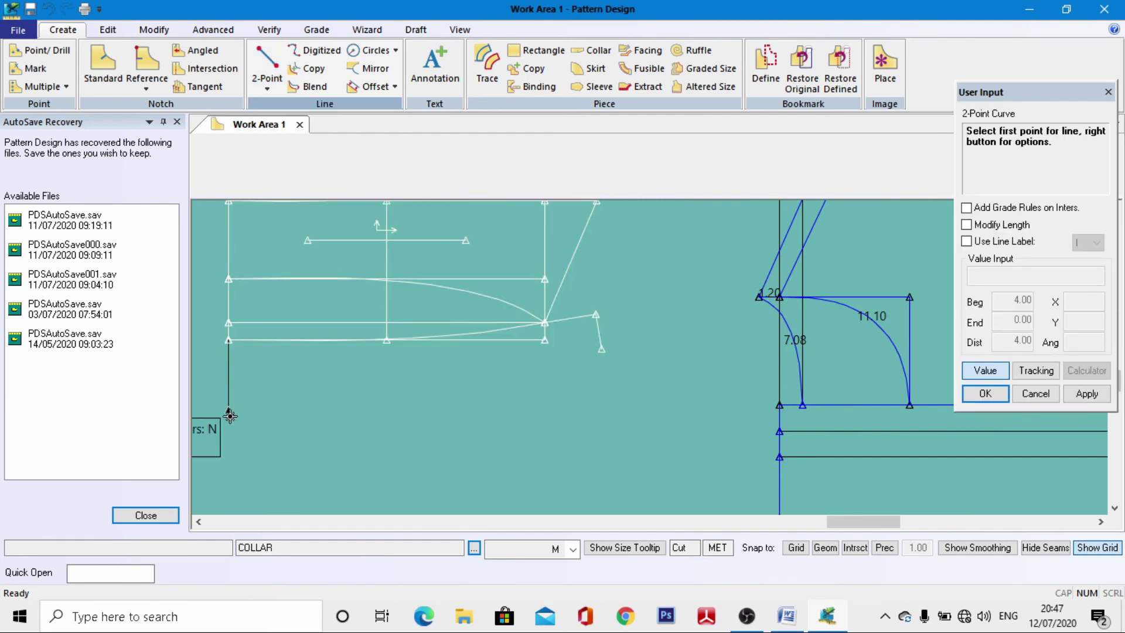
pyautogui.click(985, 370)
pyautogui.click(603, 367)
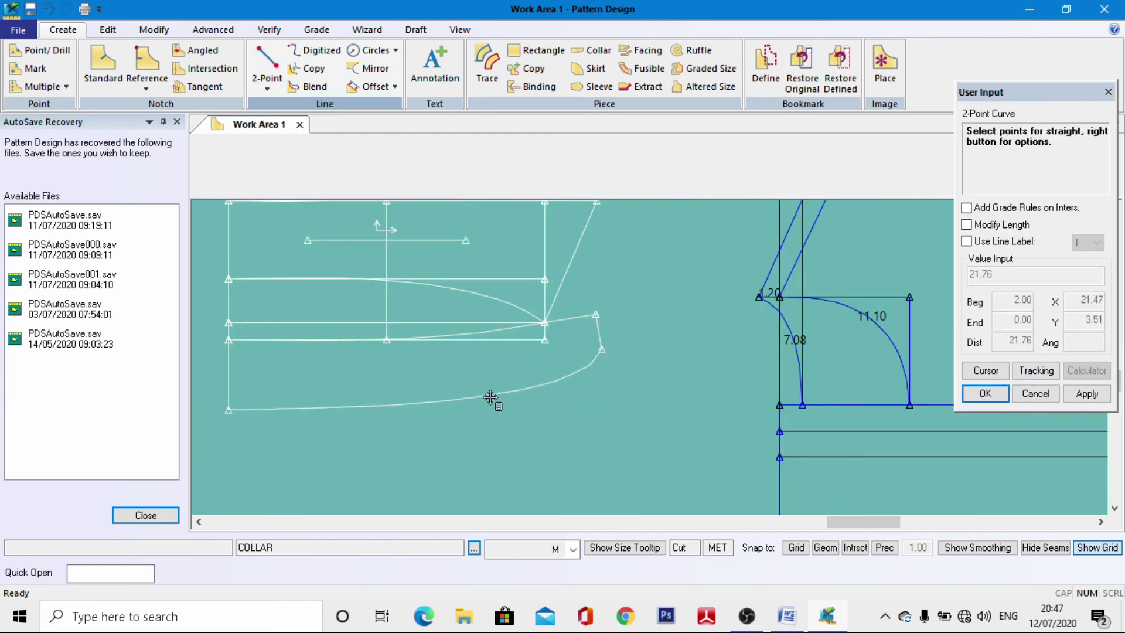
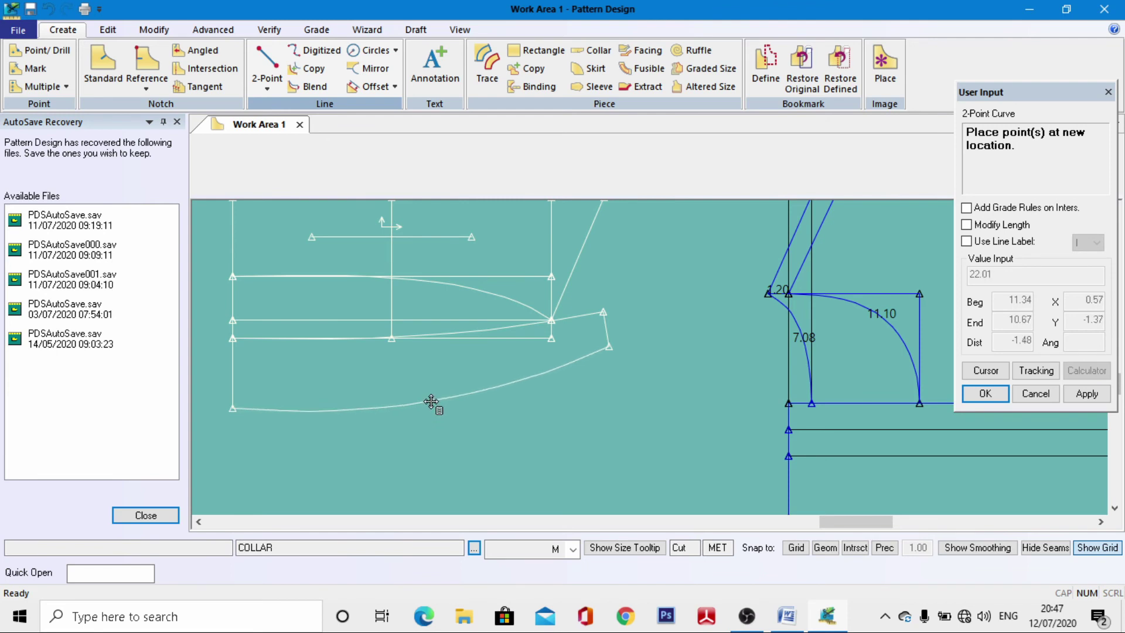
pyautogui.click(431, 402)
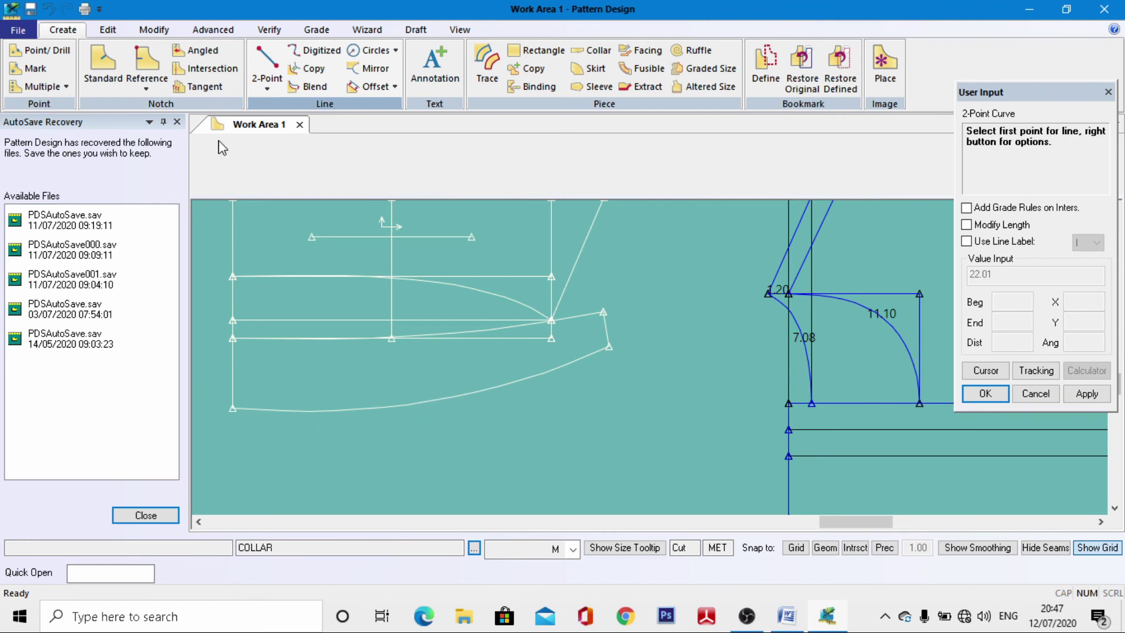
pyautogui.click(233, 409)
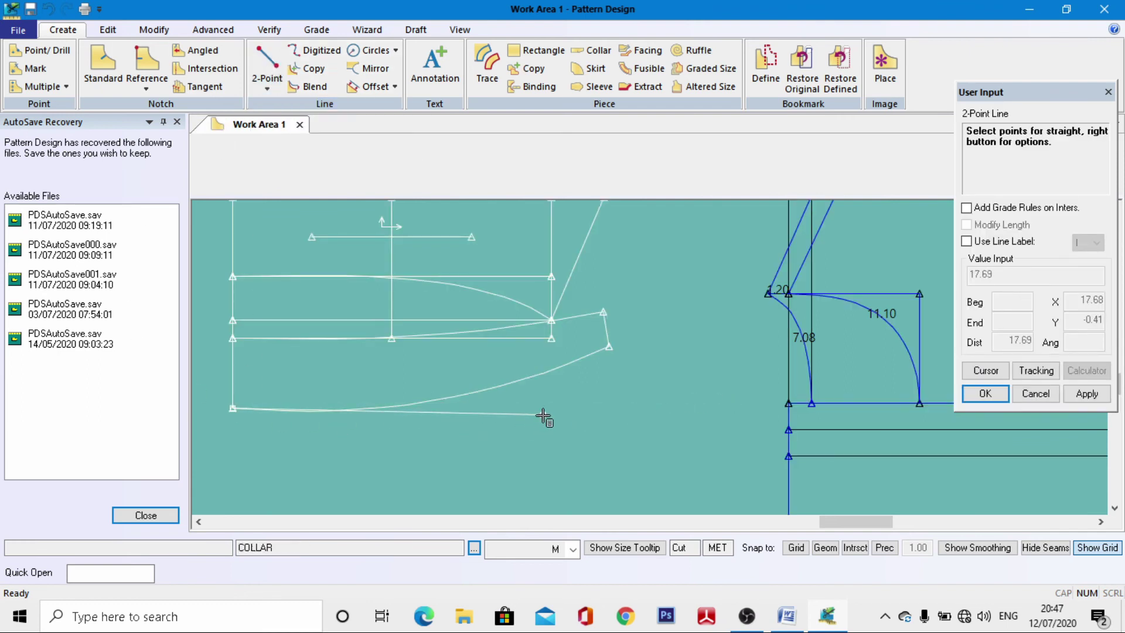
pyautogui.rightClick(334, 344)
pyautogui.click(282, 120)
# Step: Draw a vertical 2-point line with Y distance -4 from the right end of the collar's lowest horizontal line
pyautogui.click(270, 82)
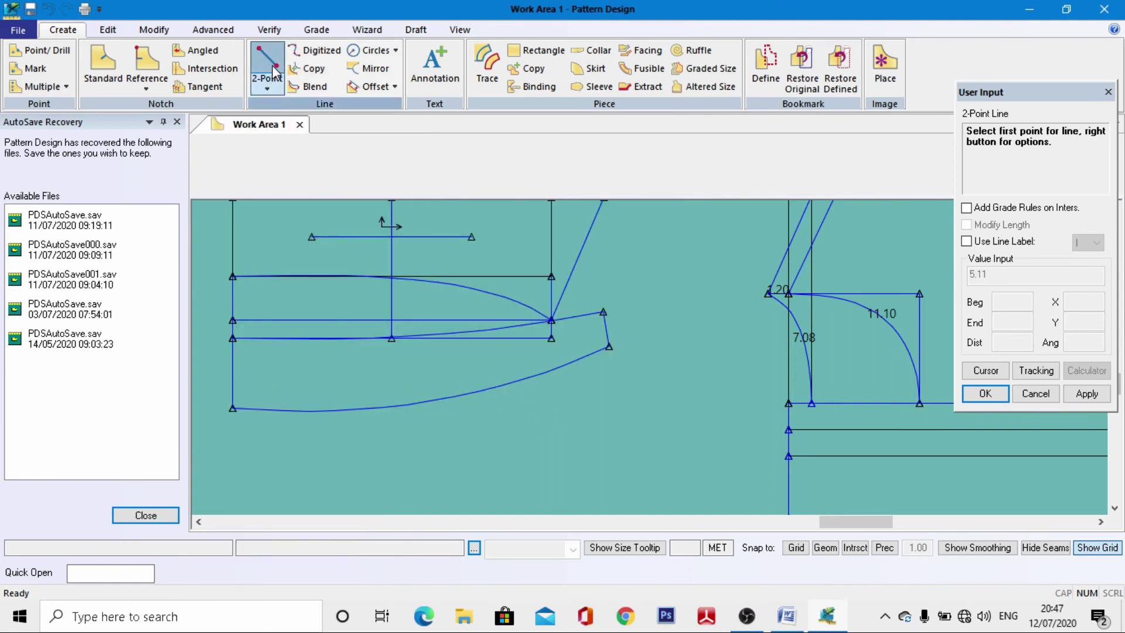
pyautogui.click(556, 346)
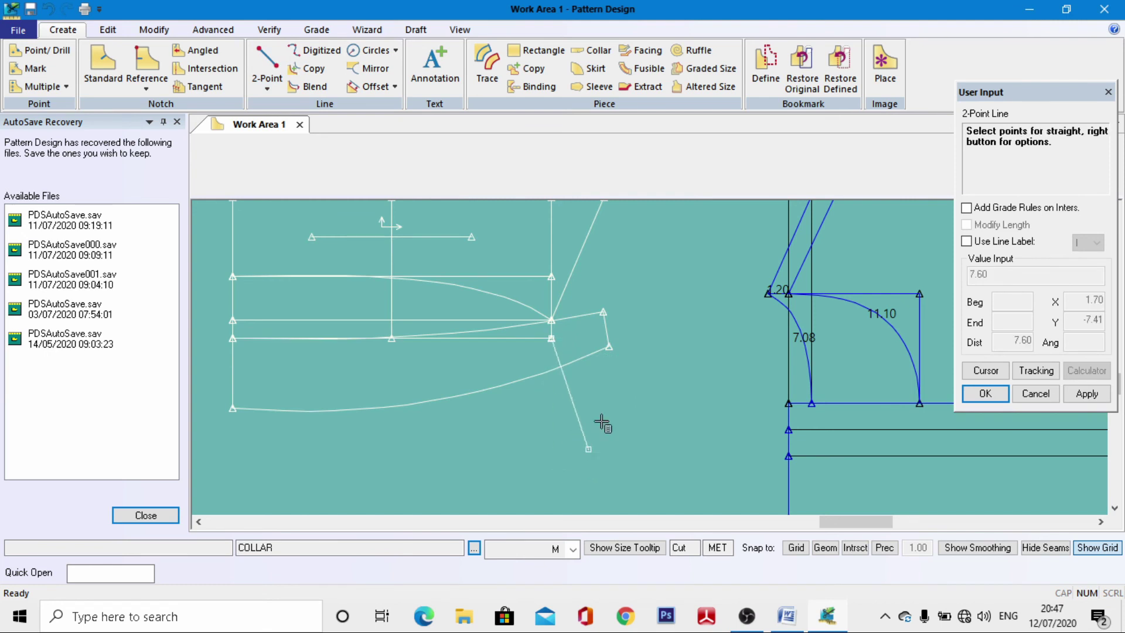
pyautogui.rightClick(607, 425)
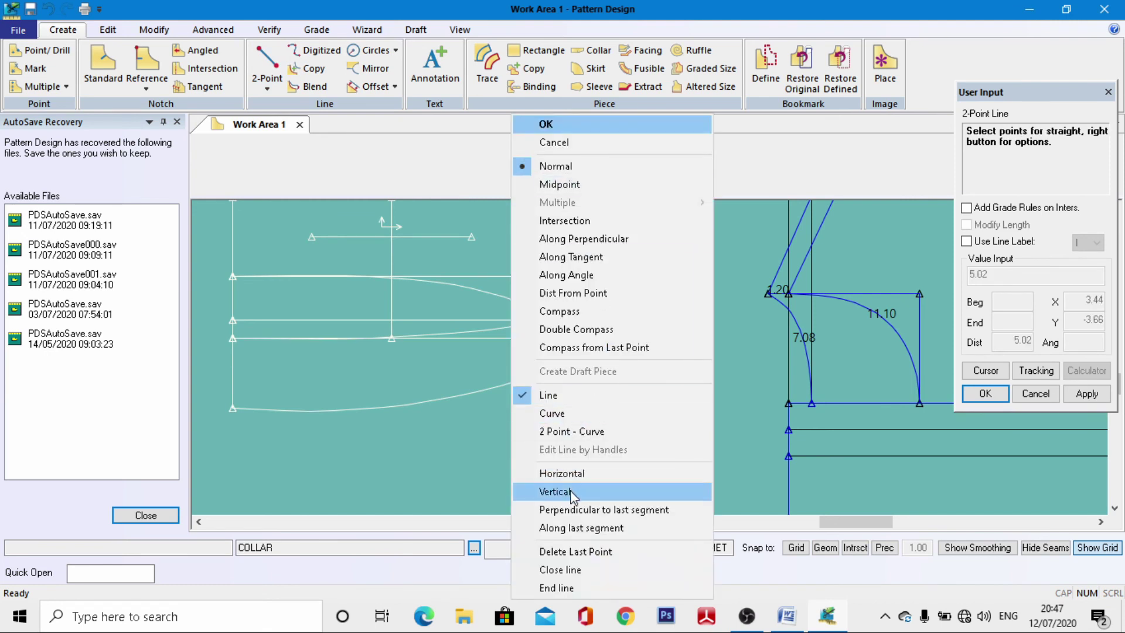
pyautogui.click(551, 490)
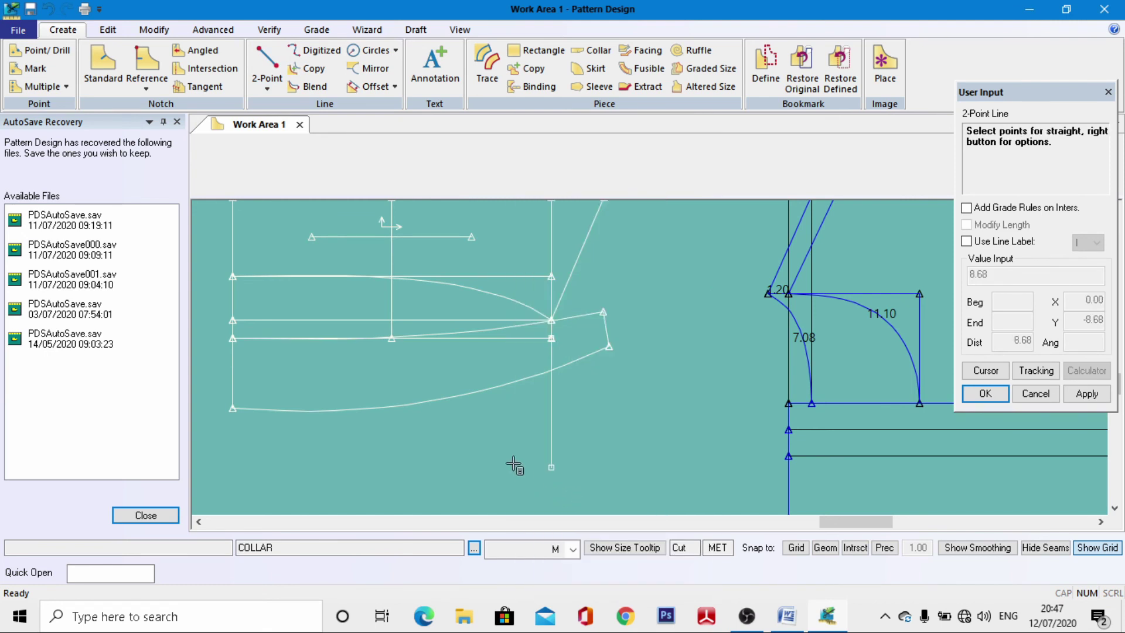
pyautogui.click(990, 371)
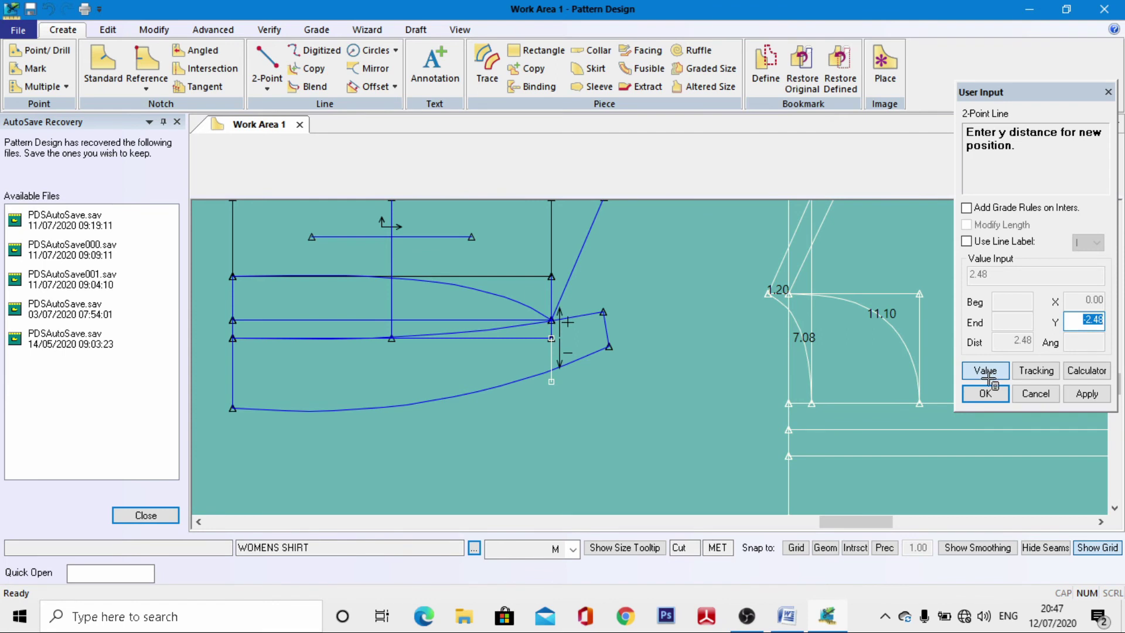
pyautogui.press('BackSpace')
pyautogui.press('Return')
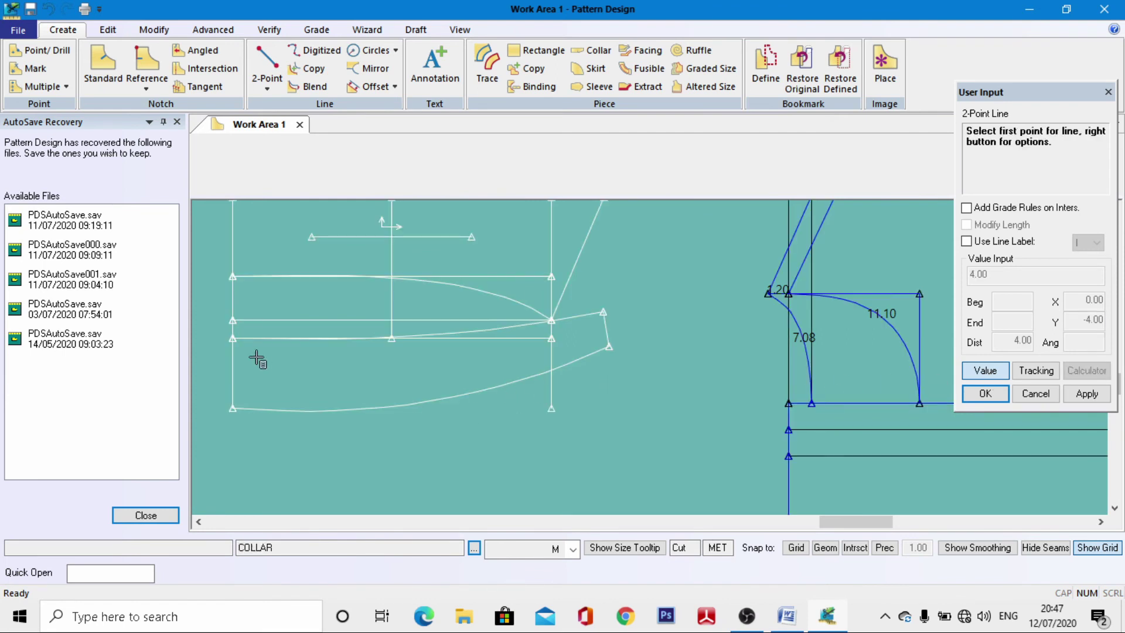
# Step: Draw a 2-point line about 18.2 long joining the lower ends of the two 4 cm verticals
pyautogui.click(232, 408)
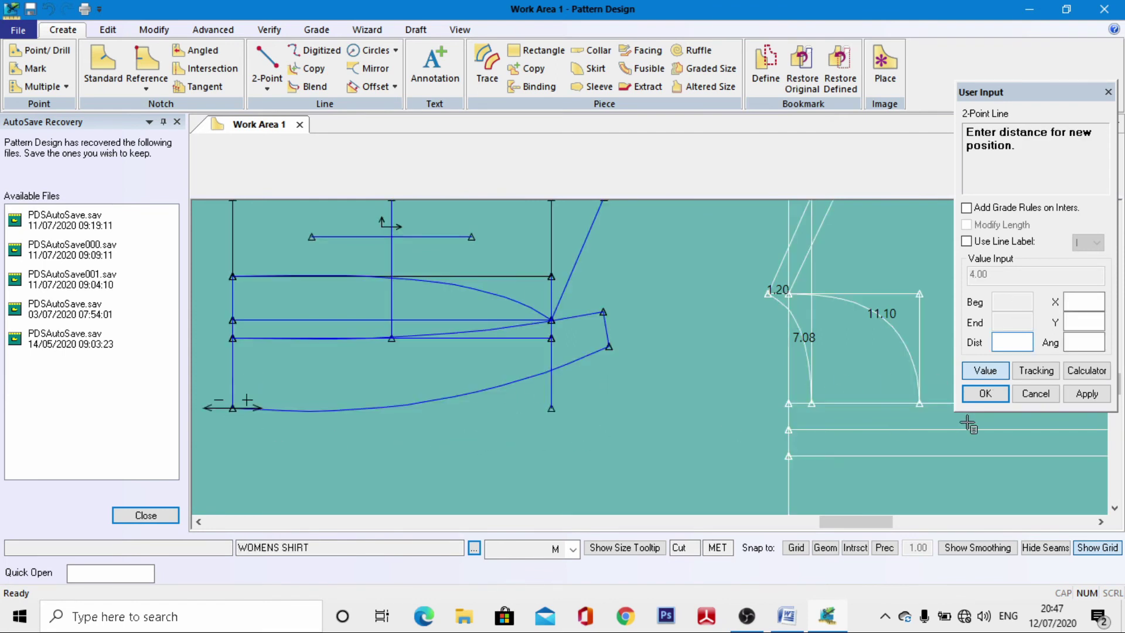
pyautogui.click(1004, 375)
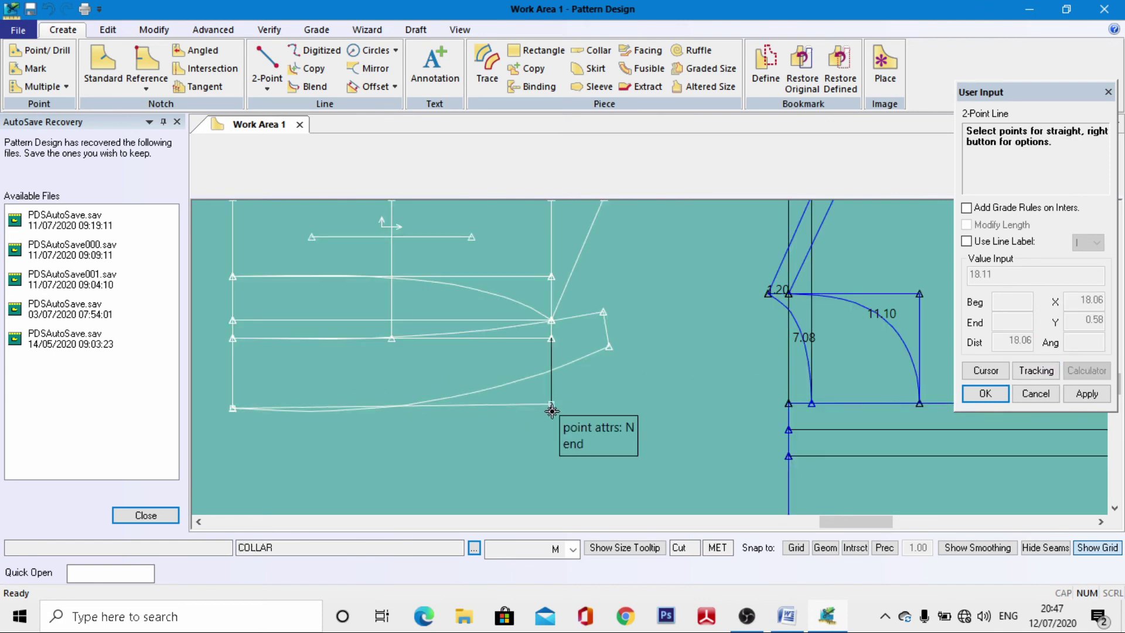
pyautogui.click(552, 408)
pyautogui.rightClick(484, 384)
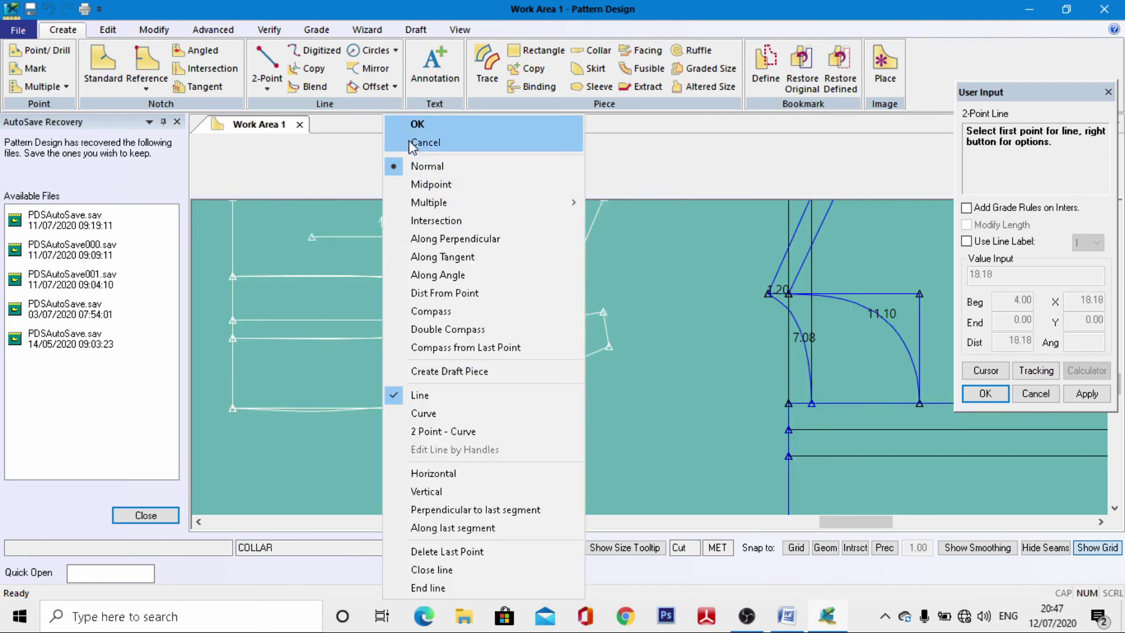
pyautogui.click(410, 118)
# Step: Draw a vertical 2-point line about 3.9 long from the collar's lower midpoint down to the collar stand's bottom curve
pyautogui.scroll(1, 507, 375)
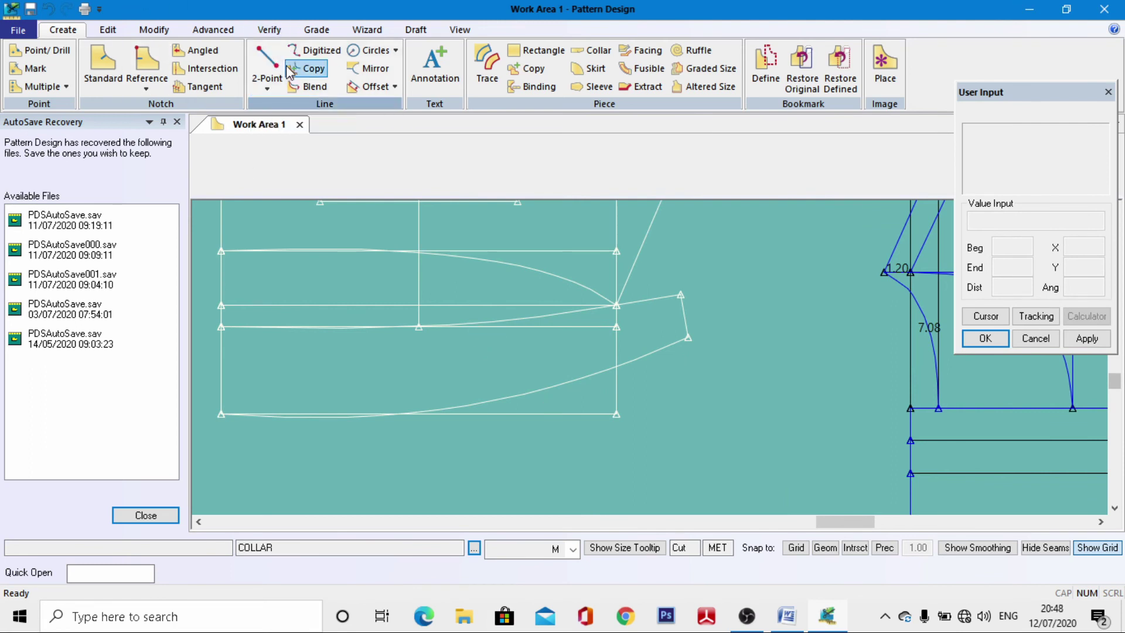
pyautogui.click(268, 63)
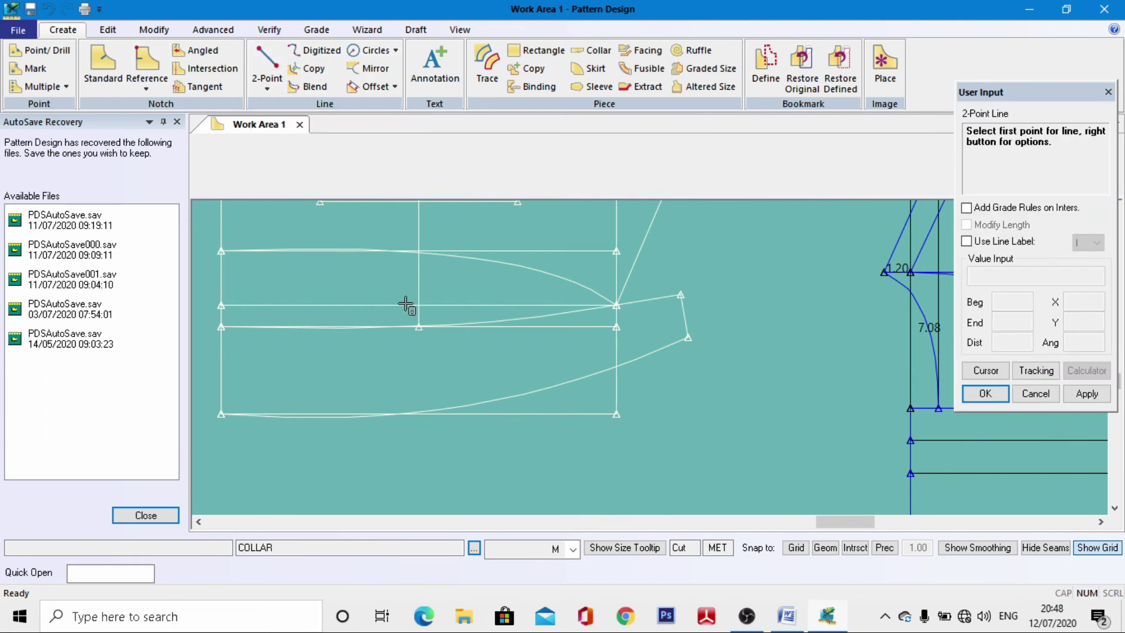
pyautogui.click(426, 335)
pyautogui.rightClick(426, 336)
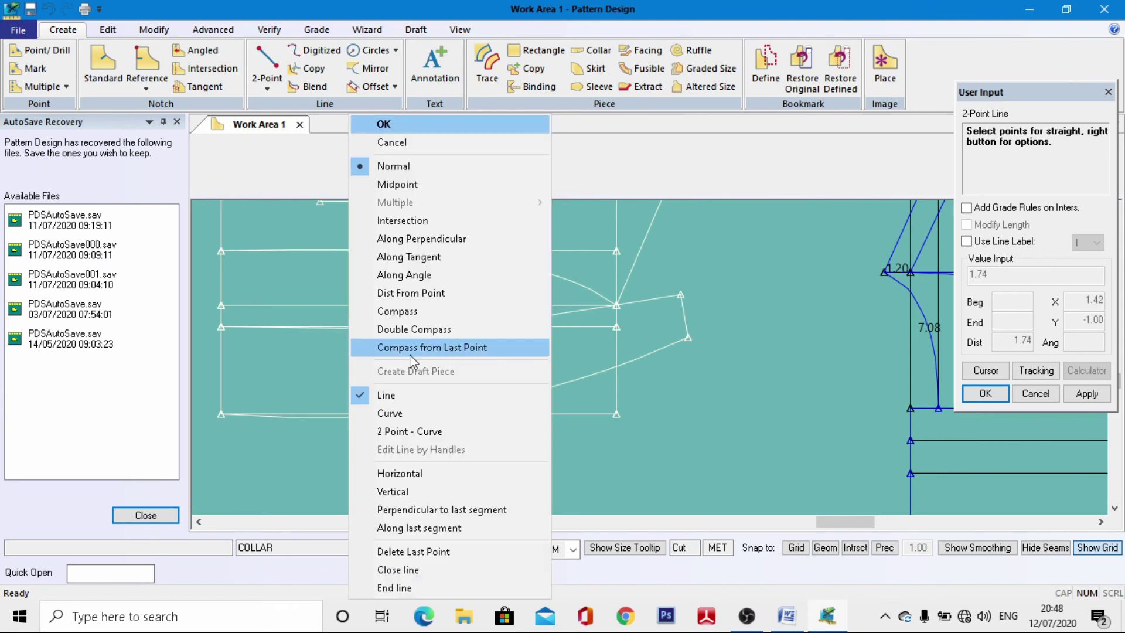
pyautogui.click(405, 491)
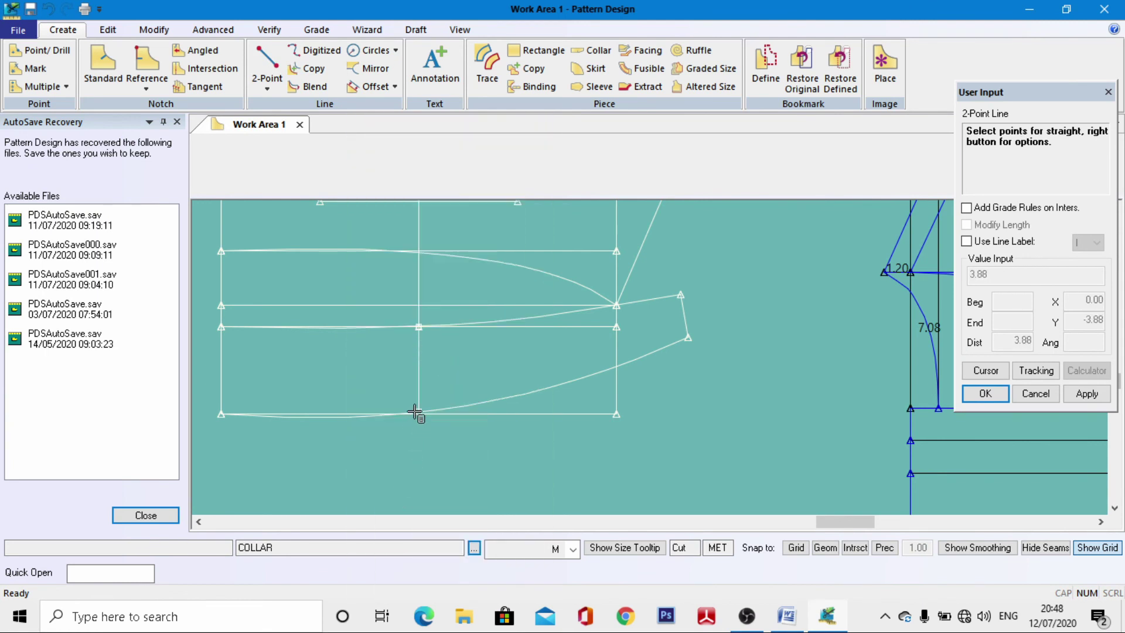
pyautogui.click(414, 412)
pyautogui.scroll(1, 356, 432)
pyautogui.rightClick(417, 348)
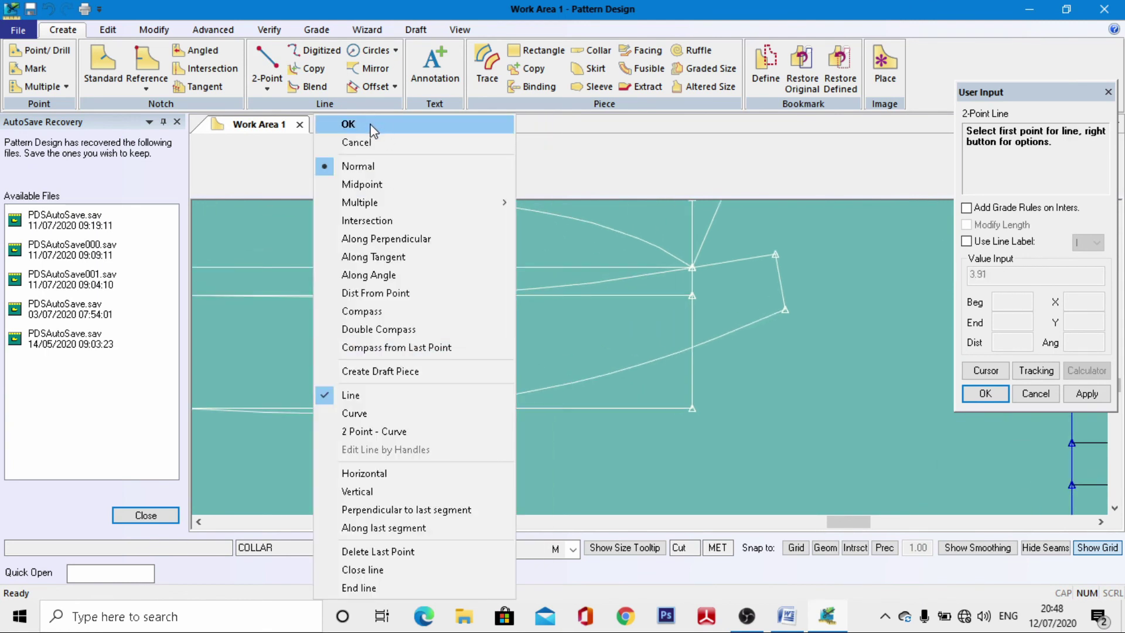
pyautogui.click(371, 125)
# Step: Reshape the collar stand's bottom curve with Modify Curve so it passes through the lower end of the centre vertical line
pyautogui.scroll(-2, 523, 317)
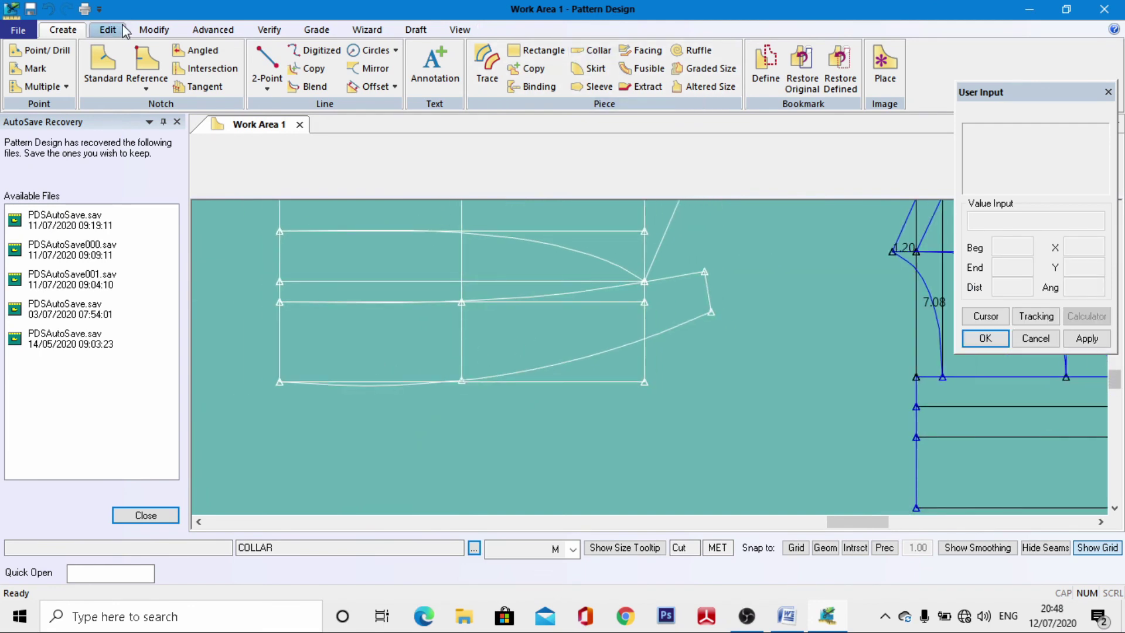
pyautogui.click(149, 30)
pyautogui.click(515, 86)
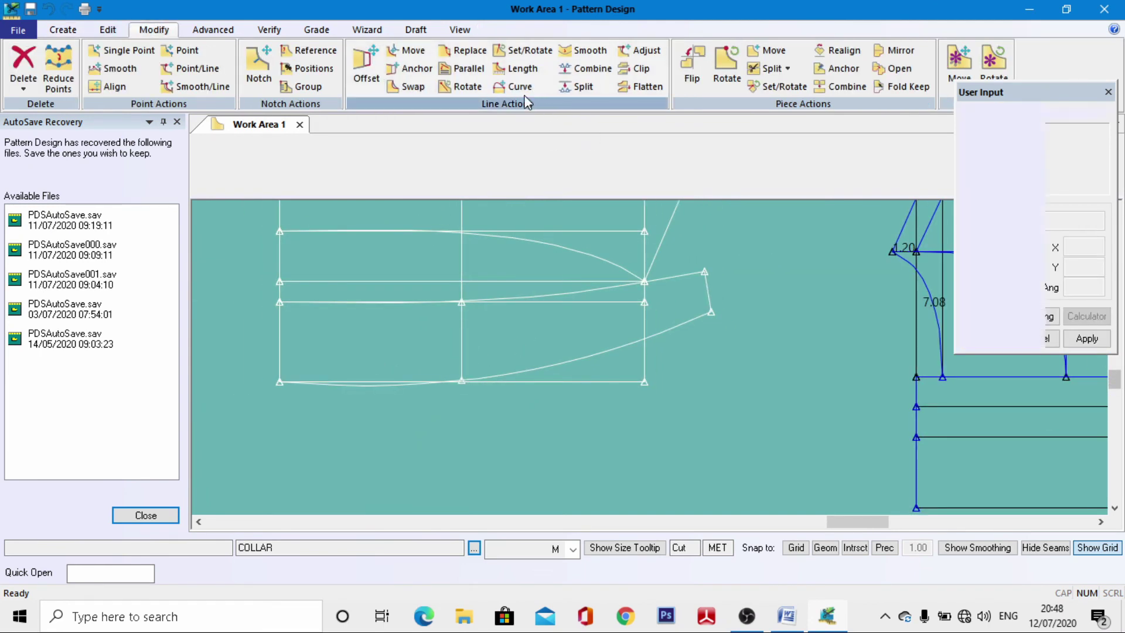
pyautogui.click(395, 388)
pyautogui.scroll(1, 434, 351)
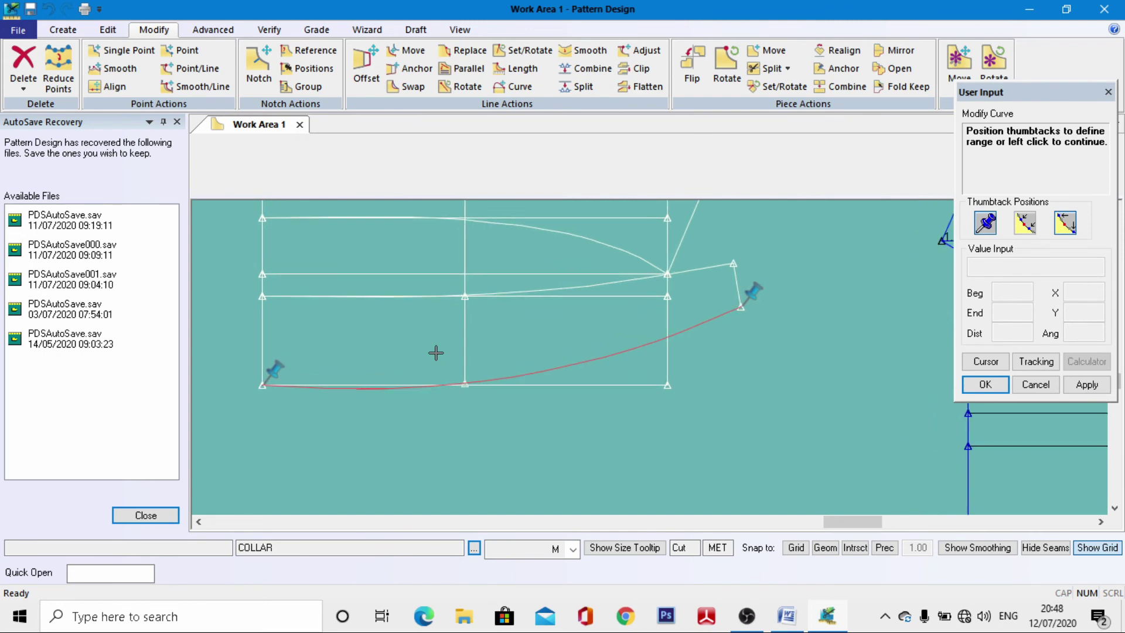
pyautogui.rightClick(434, 353)
pyautogui.click(434, 354)
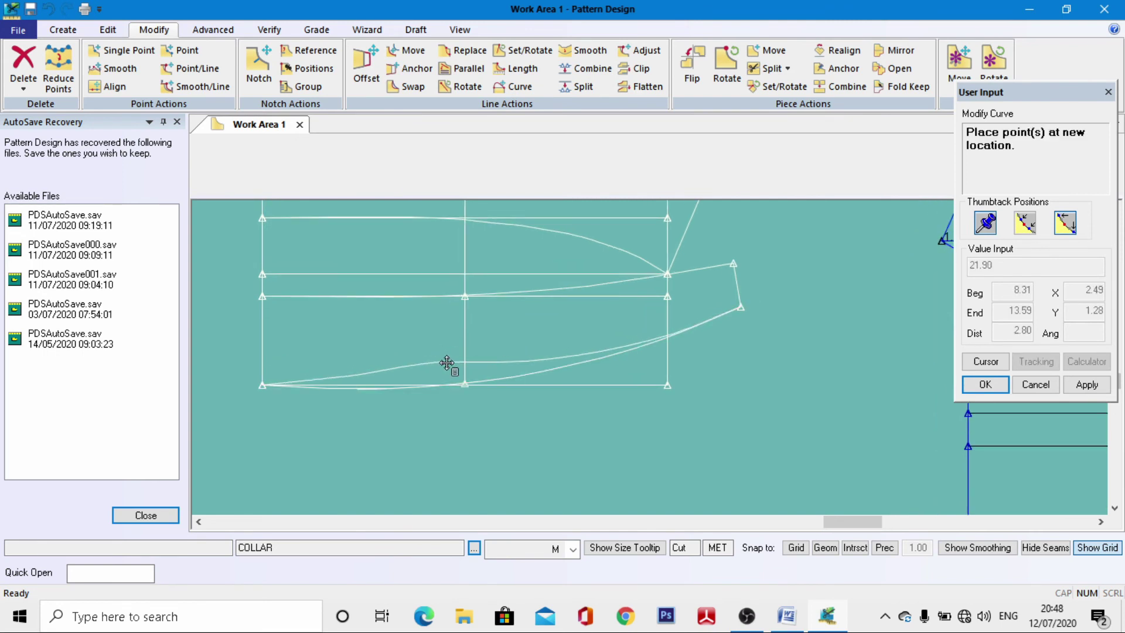
pyautogui.click(467, 385)
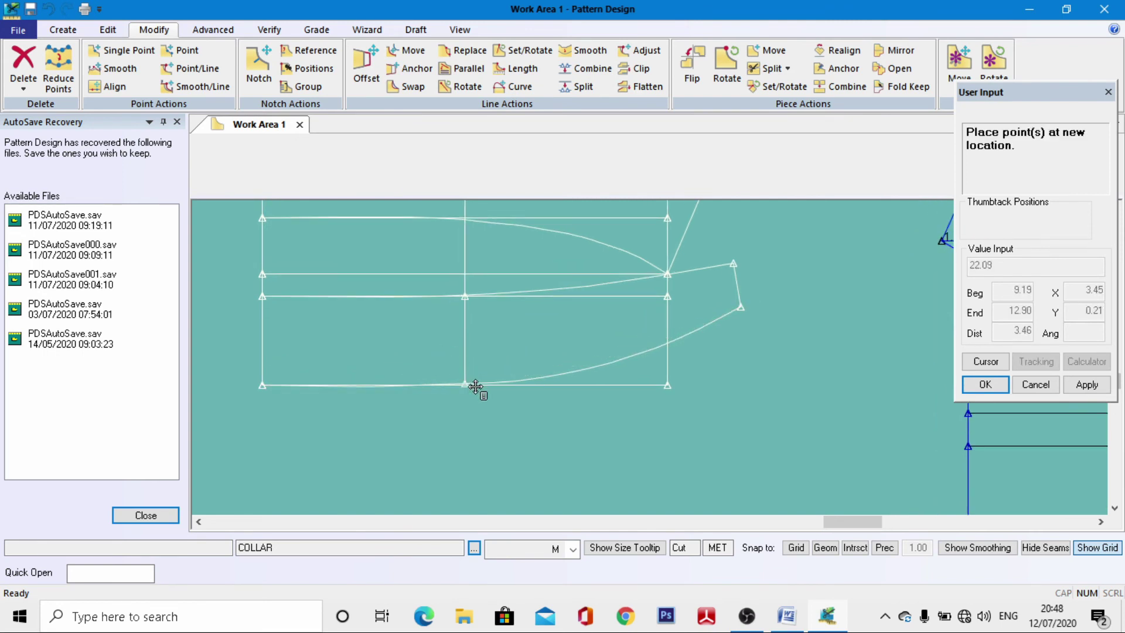
pyautogui.rightClick(586, 328)
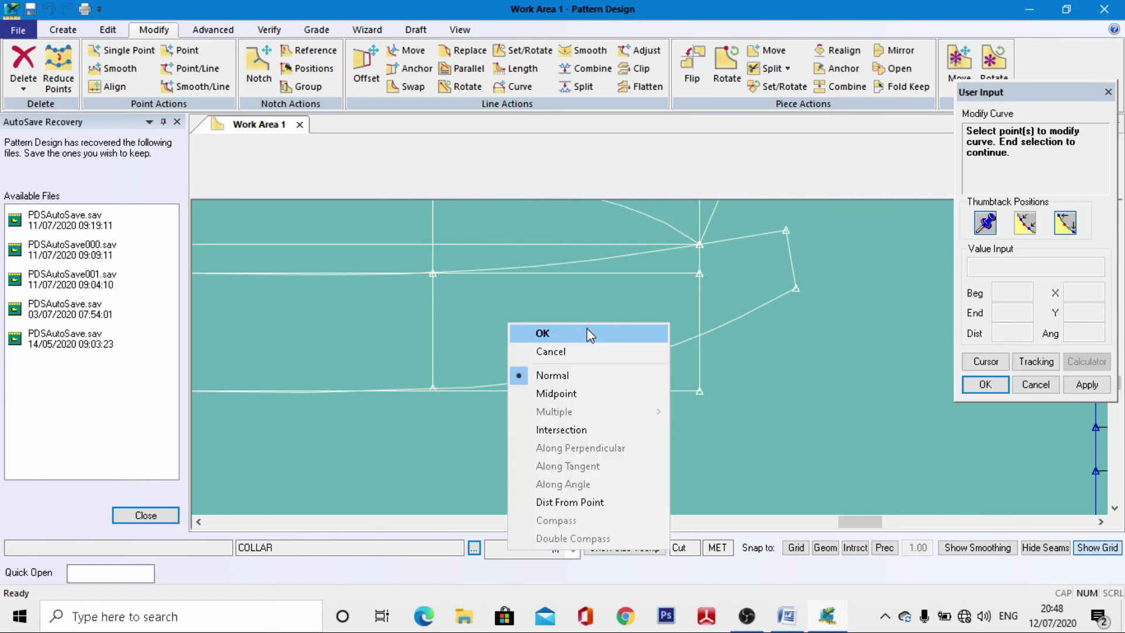
pyautogui.click(586, 329)
# Step: Review the completed collar and collar stand beside the shirt draft
pyautogui.scroll(-1, 579, 350)
pyautogui.scroll(-2, 579, 350)
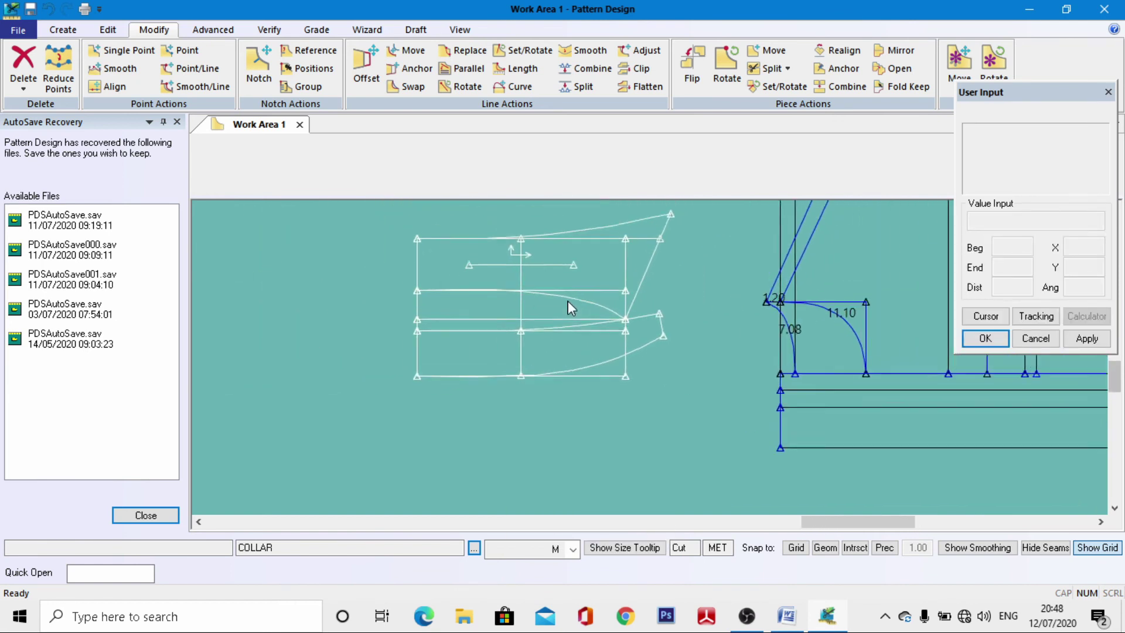
pyautogui.scroll(-1, 482, 332)
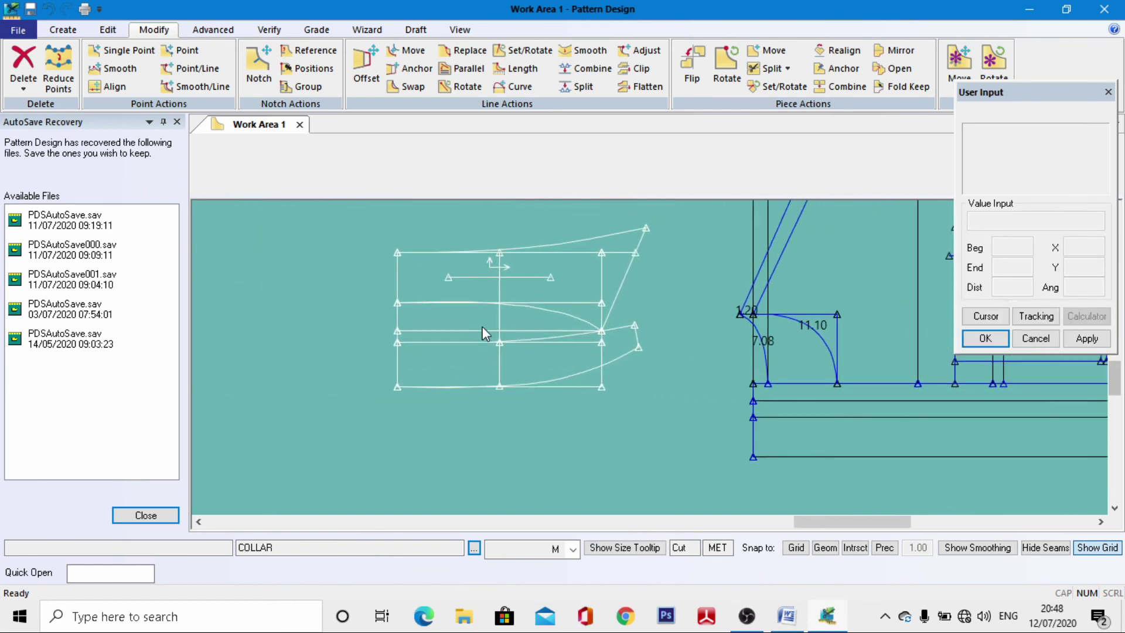
pyautogui.scroll(3, 518, 284)
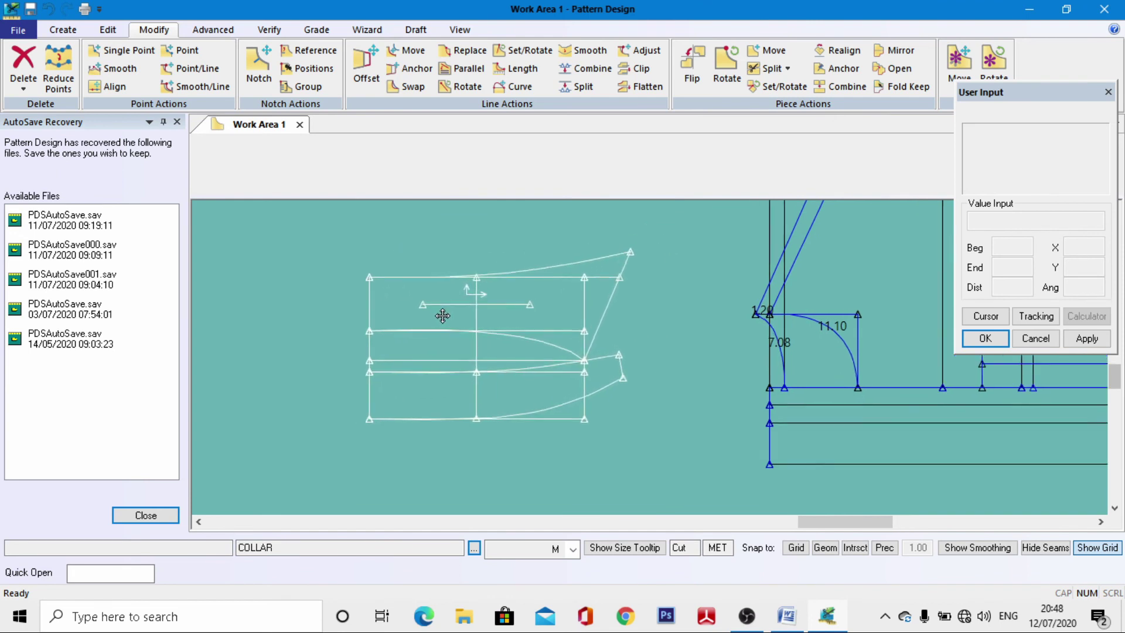
pyautogui.scroll(-2, 443, 316)
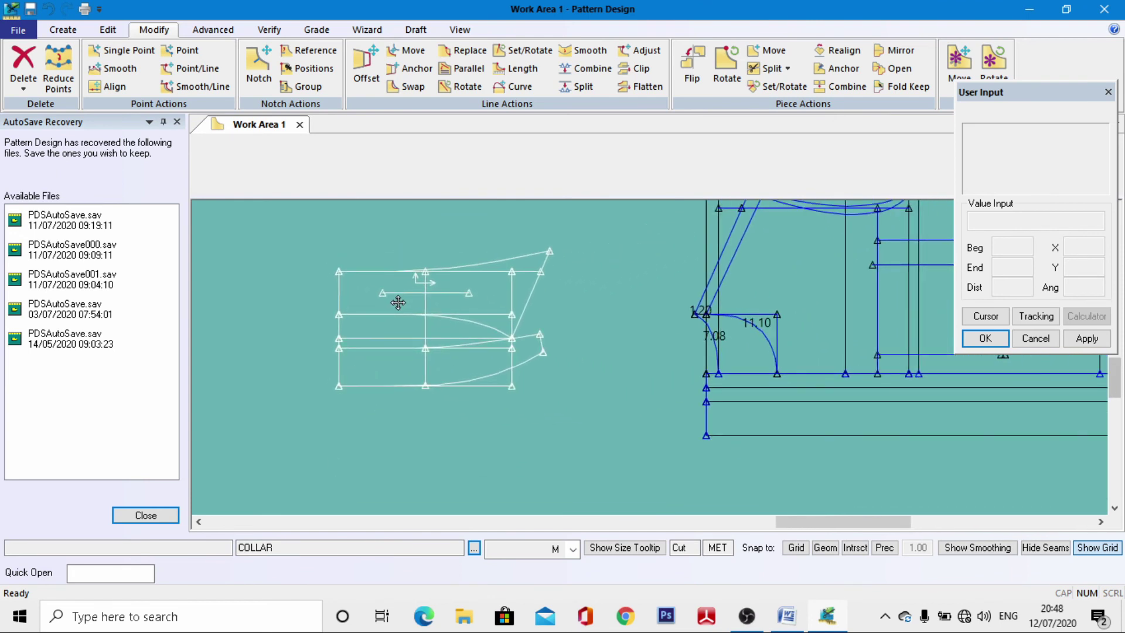
pyautogui.scroll(-1, 398, 302)
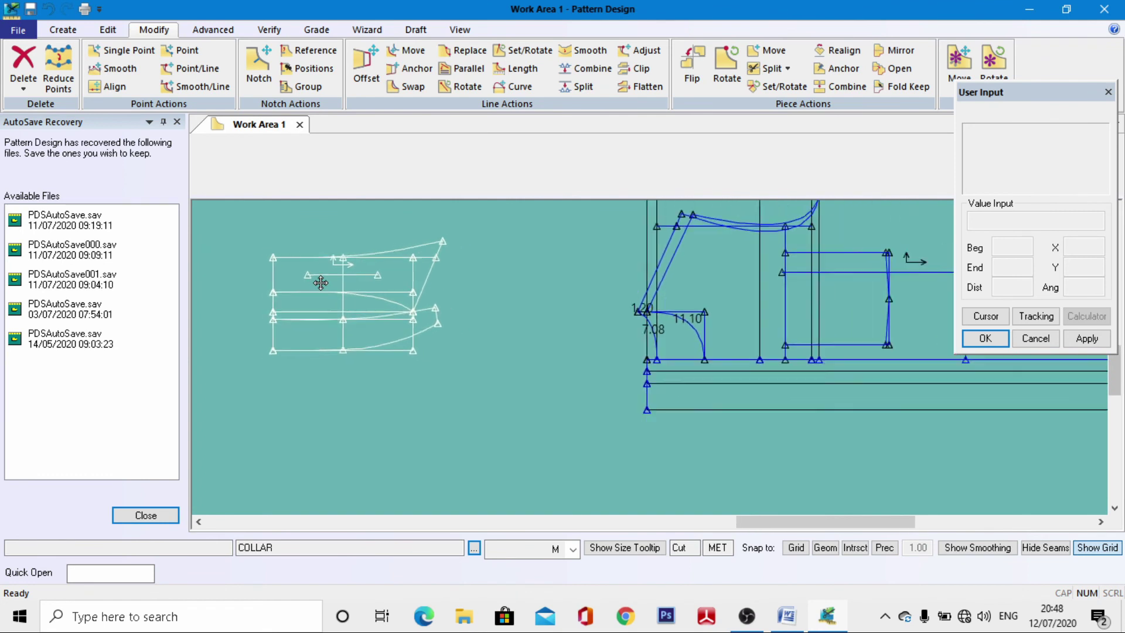
pyautogui.scroll(-1, 321, 283)
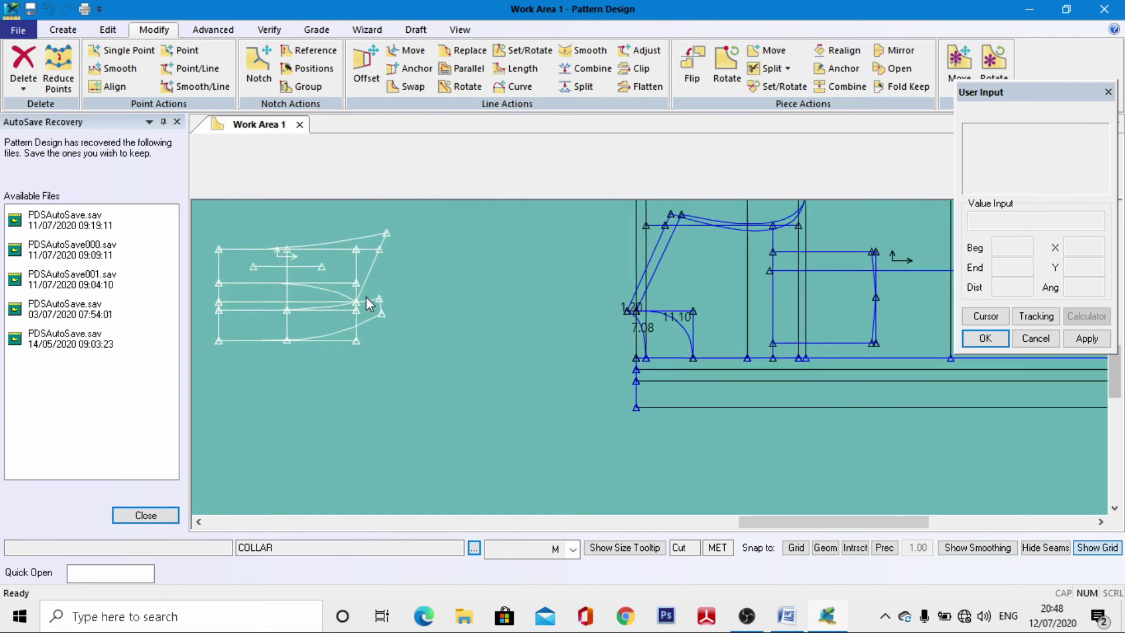
pyautogui.scroll(-2, 365, 296)
# Step: Create a rectangular piece with X distance 13 and Y distance 8.5 below the shirt draft
pyautogui.click(457, 316)
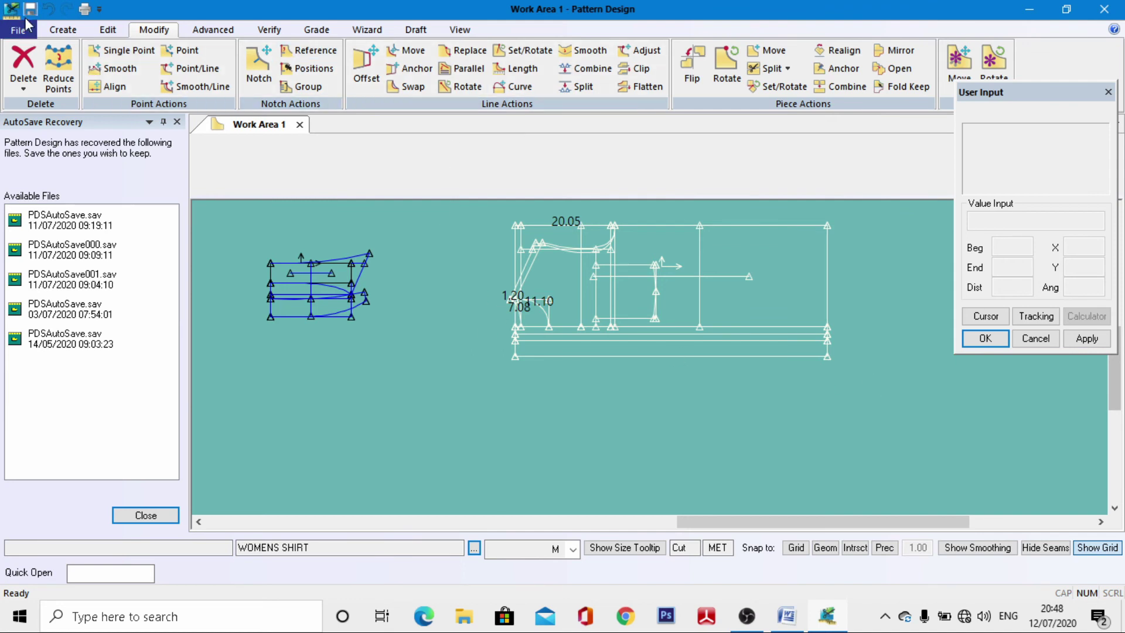
pyautogui.click(69, 29)
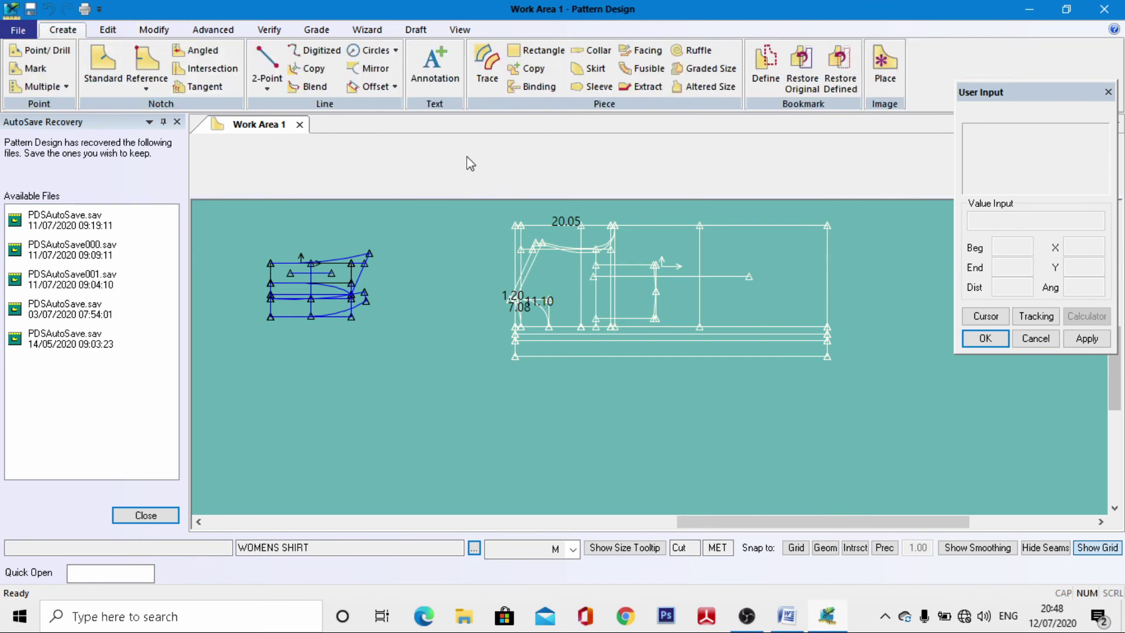
pyautogui.click(539, 50)
pyautogui.scroll(1, 455, 341)
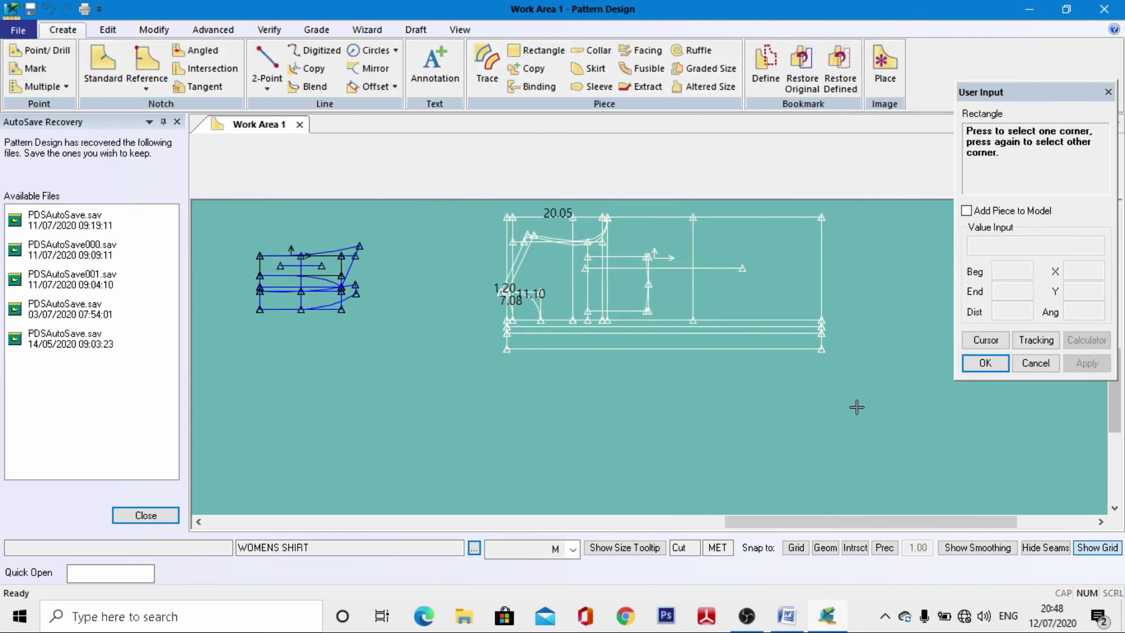
pyautogui.click(987, 341)
pyautogui.click(754, 456)
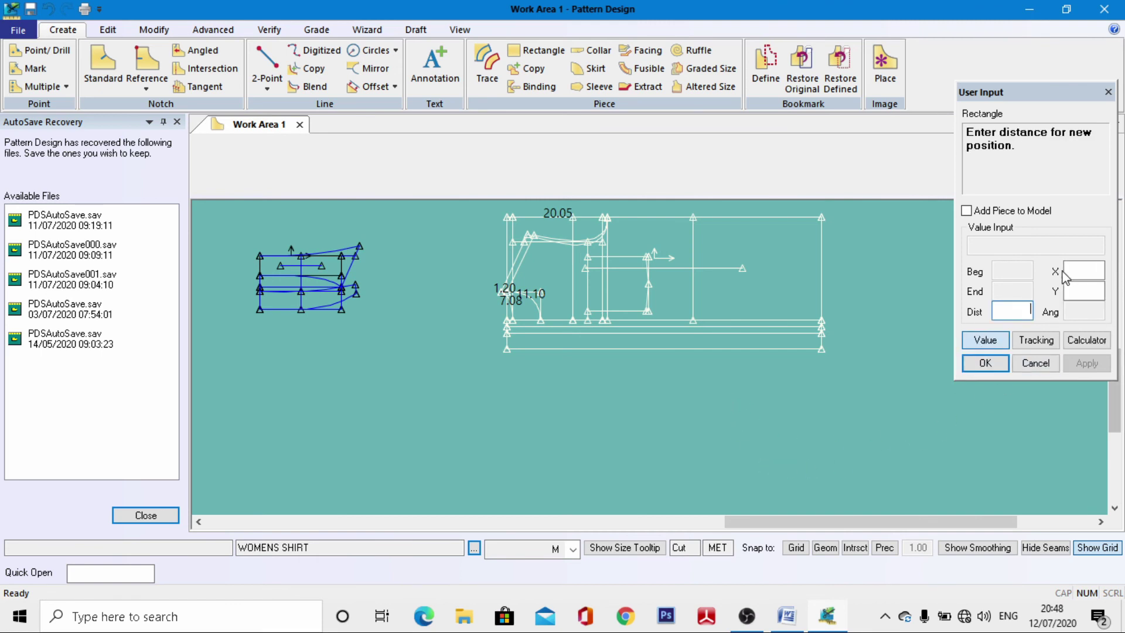
pyautogui.moveTo(746, 615)
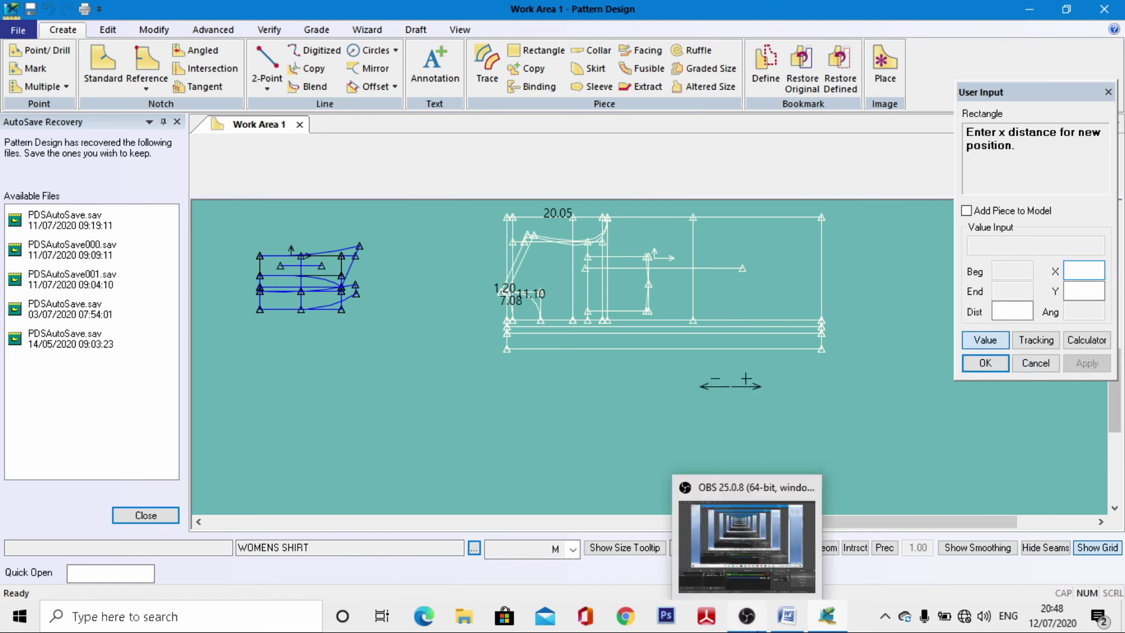
pyautogui.write('1')
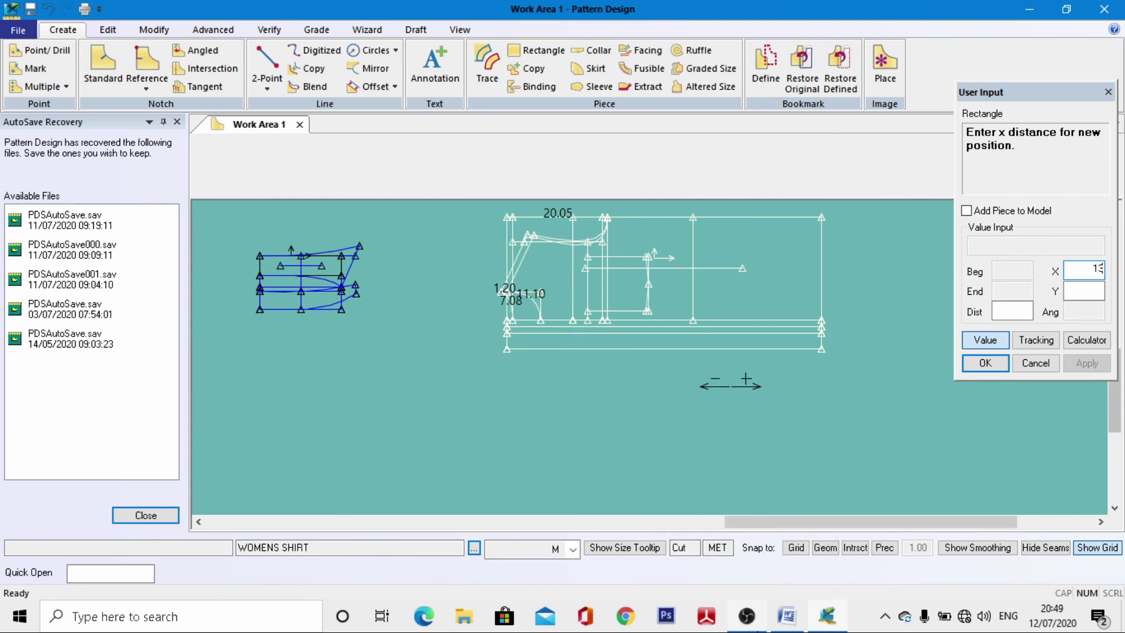
pyautogui.write('3')
pyautogui.press('Return')
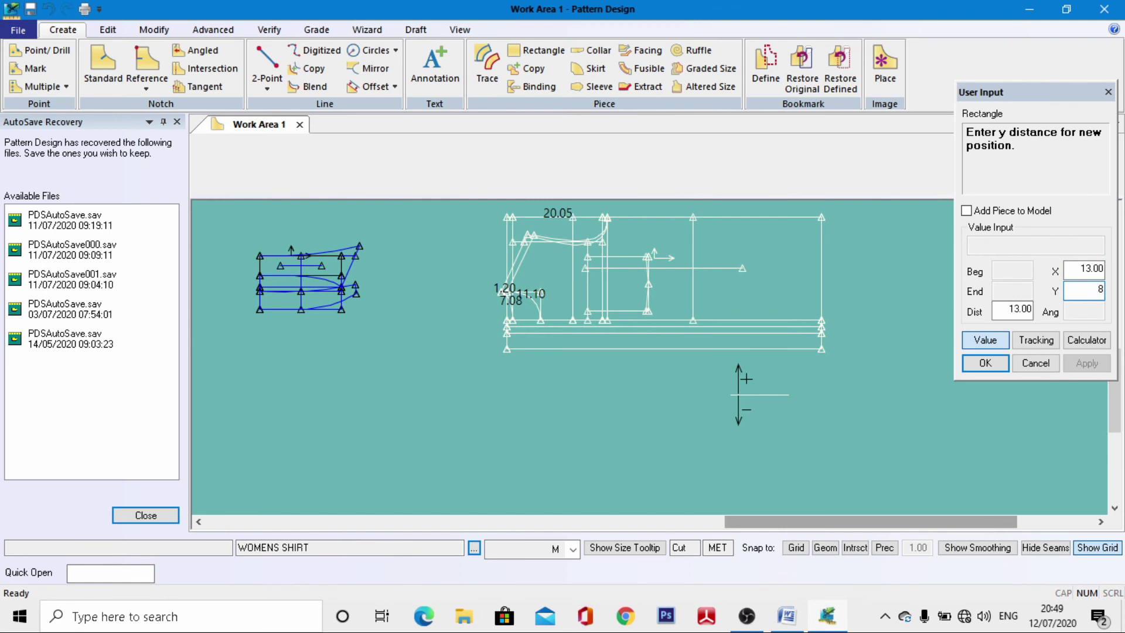
pyautogui.write('8,5')
pyautogui.press('Return')
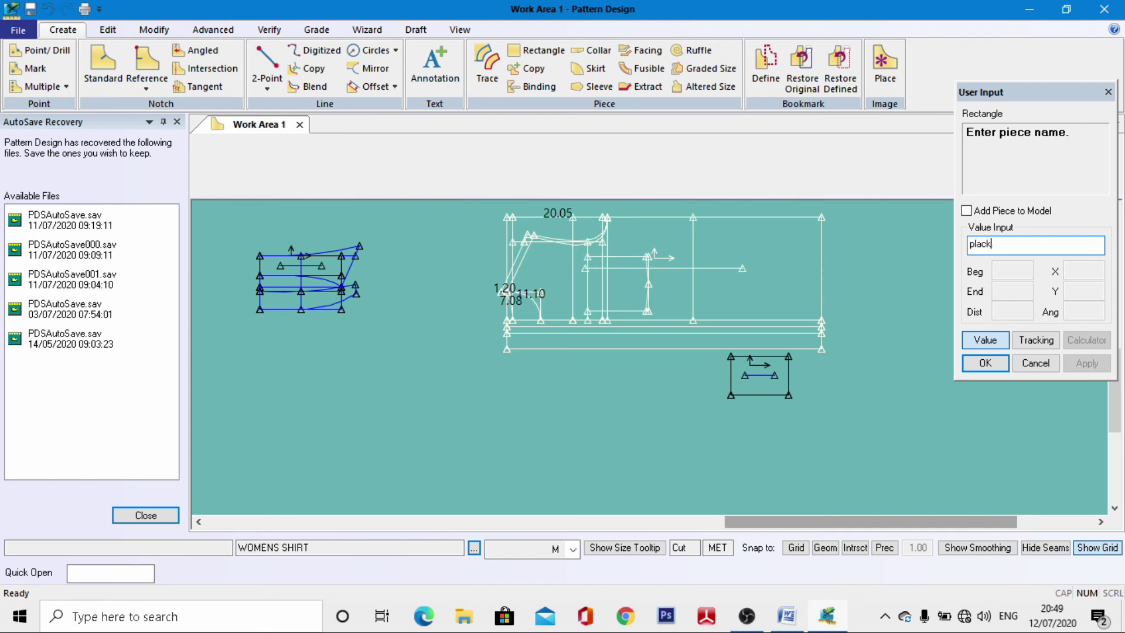
# Step: Name the new rectangular piece PLACKET and finish the Rectangle command
pyautogui.rightClick(691, 420)
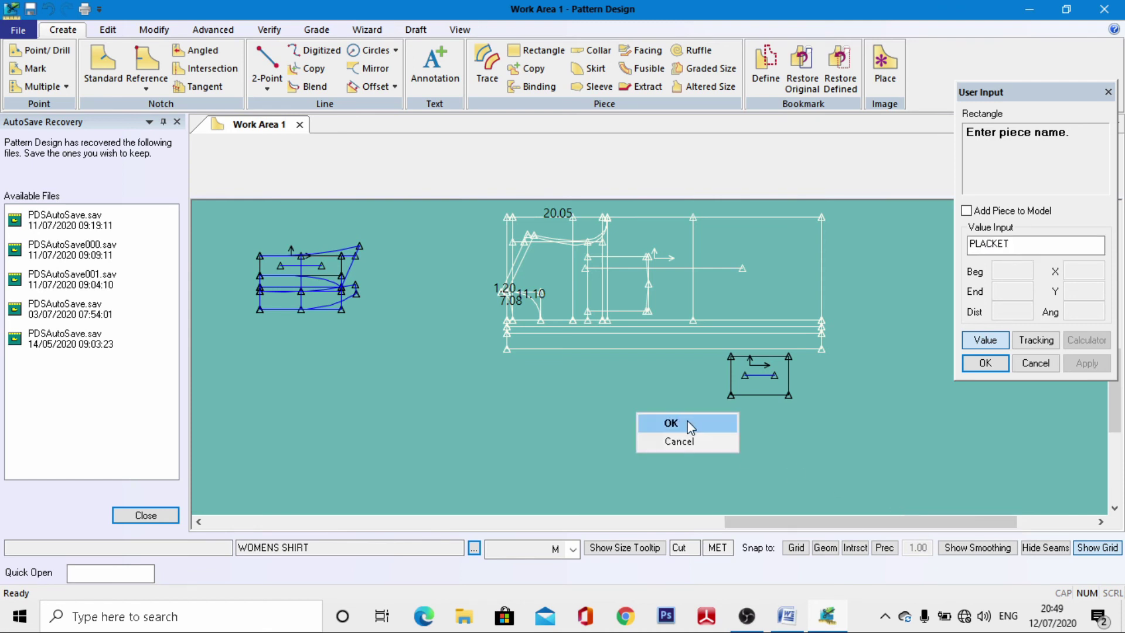
pyautogui.click(688, 423)
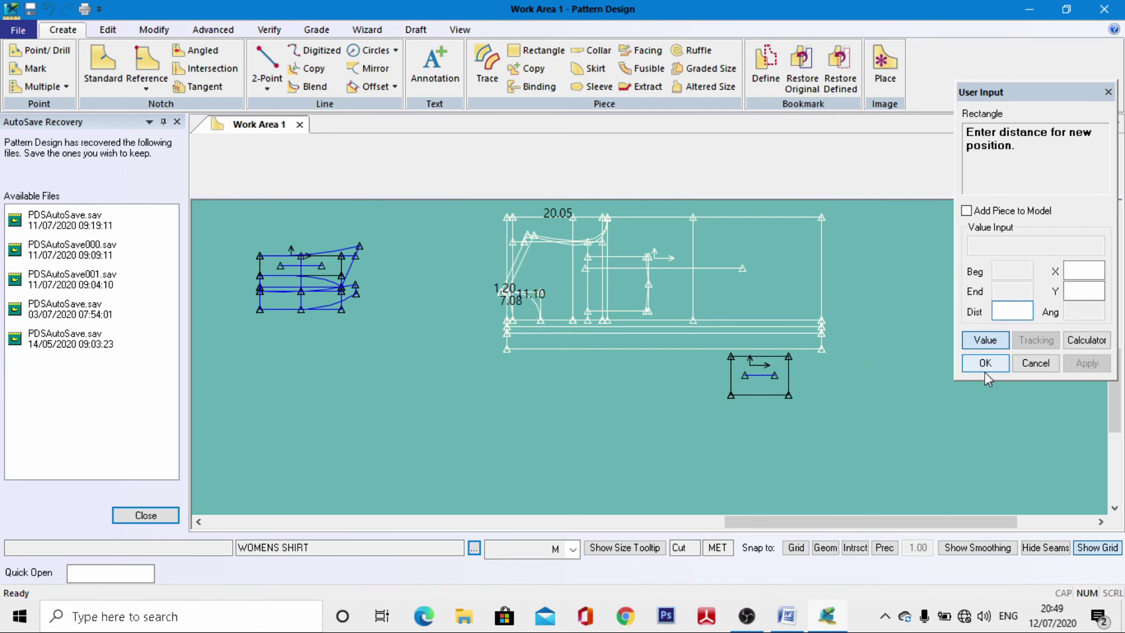
pyautogui.click(985, 363)
# Step: Move the placket piece to the empty area between the collar and the shirt draft, below both
pyautogui.click(753, 392)
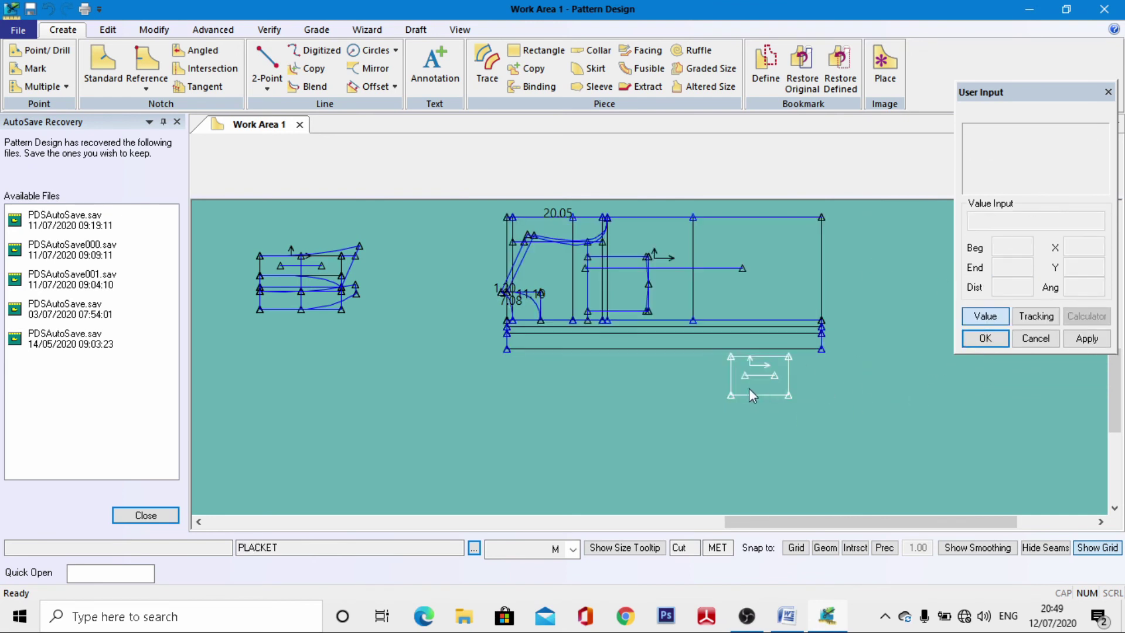
pyautogui.scroll(3, 454, 400)
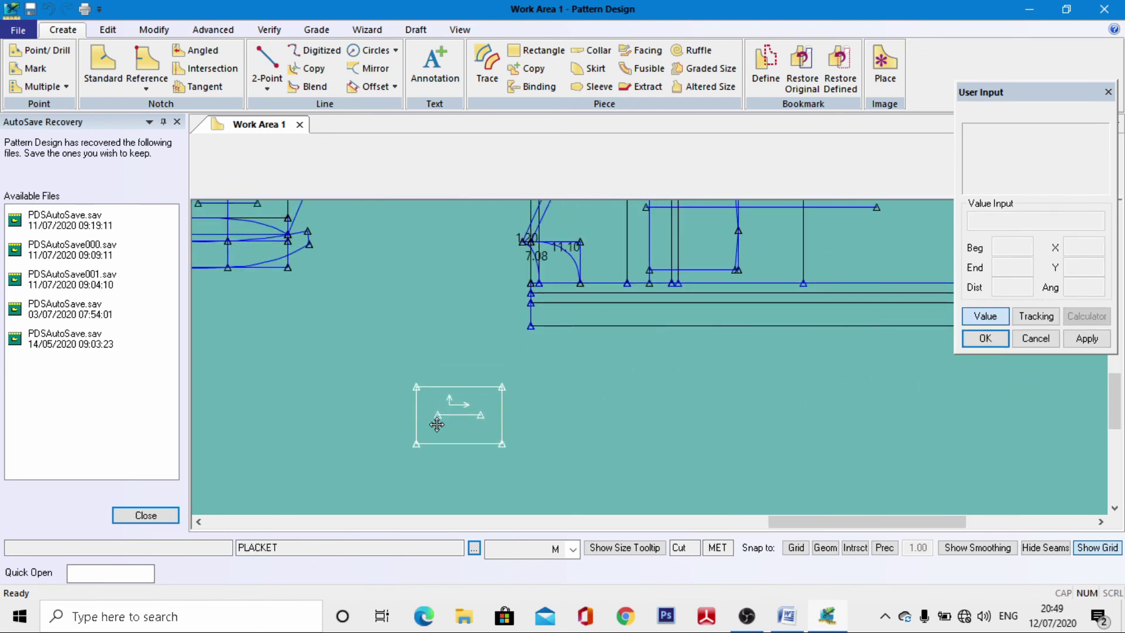
pyautogui.scroll(2, 485, 372)
pyautogui.click(445, 388)
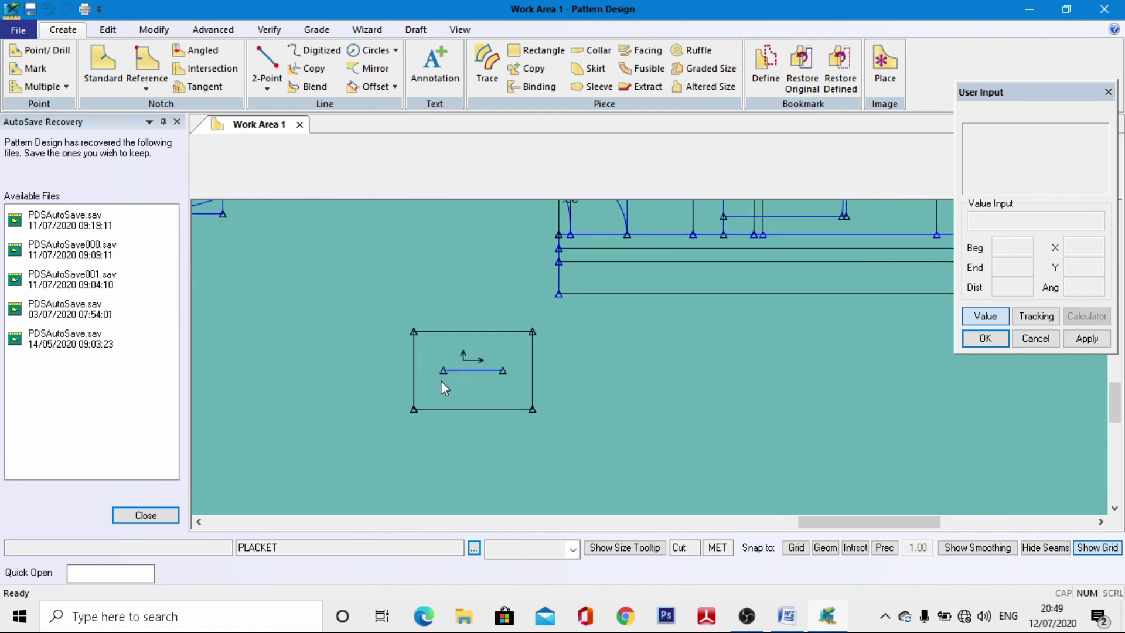
# Step: Offset the placket's top edge inward with an even distance of -0.5
pyautogui.click(370, 86)
pyautogui.scroll(3, 476, 333)
pyautogui.scroll(1, 458, 364)
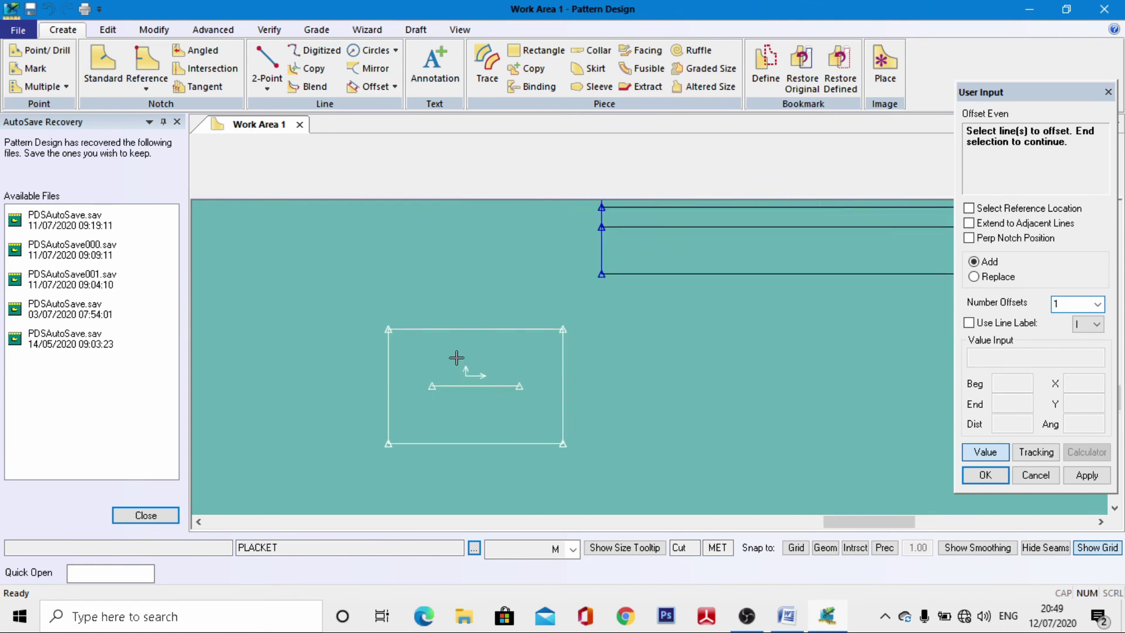
pyautogui.click(469, 327)
pyautogui.rightClick(473, 329)
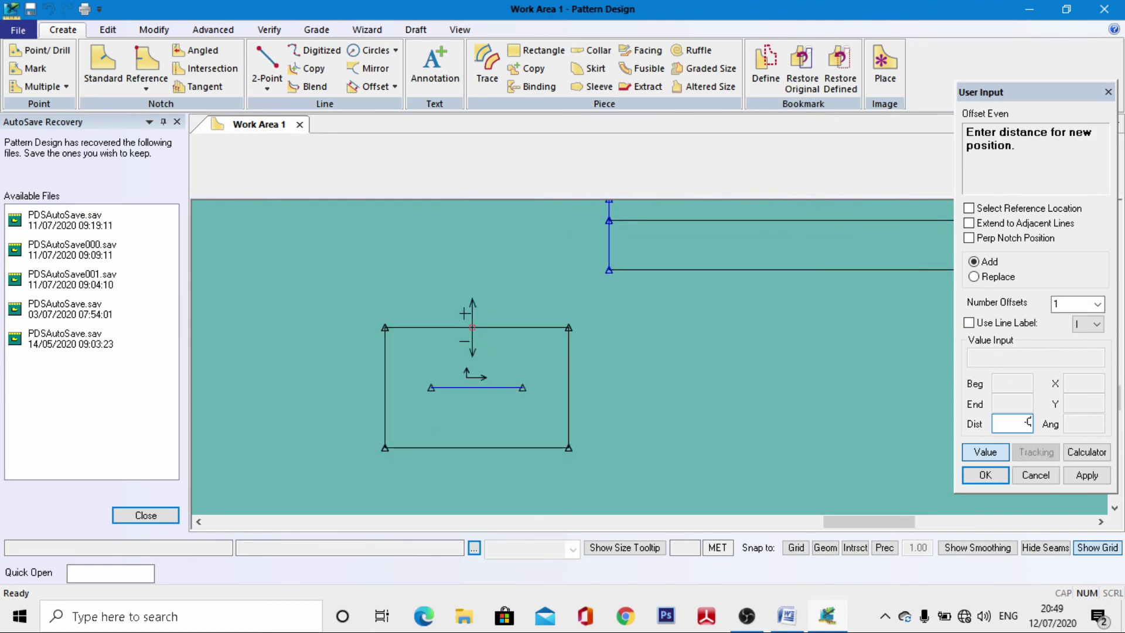
pyautogui.write('-0.5')
pyautogui.press('Return')
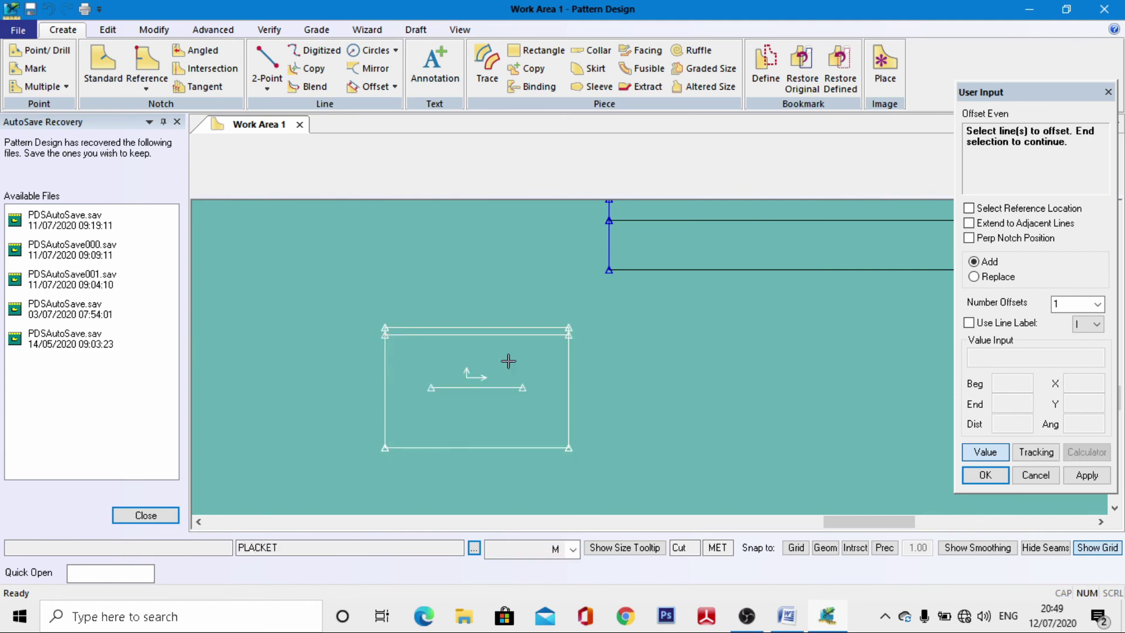
# Step: Offset the line just below the placket's top edge downward to add a fold line above the grain line
pyautogui.scroll(2, 485, 337)
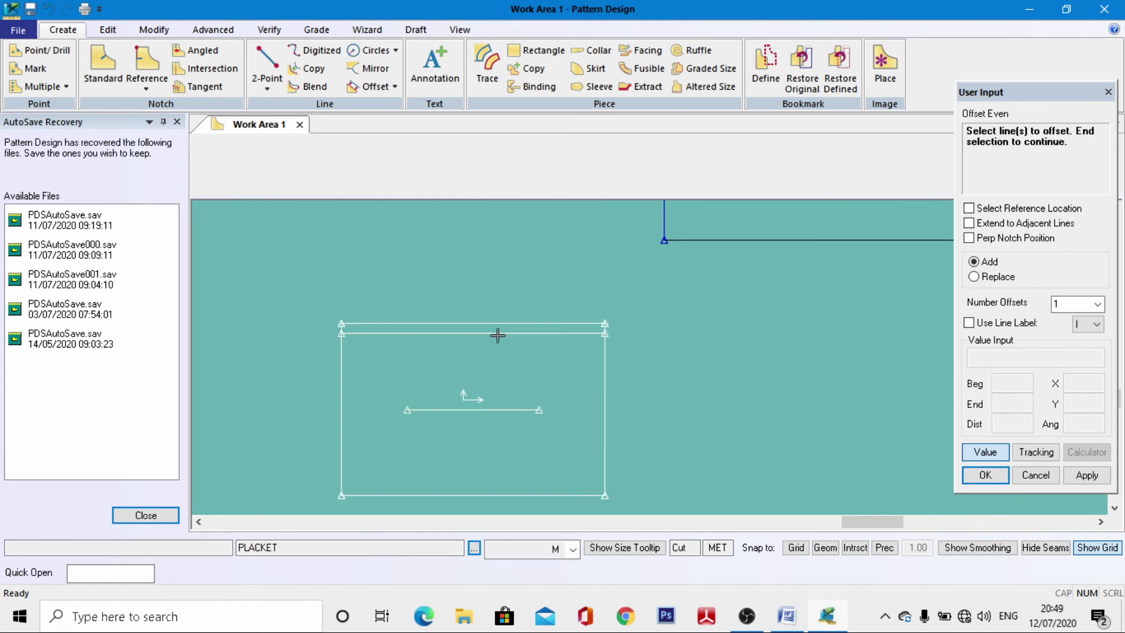
pyautogui.click(498, 334)
pyautogui.rightClick(499, 335)
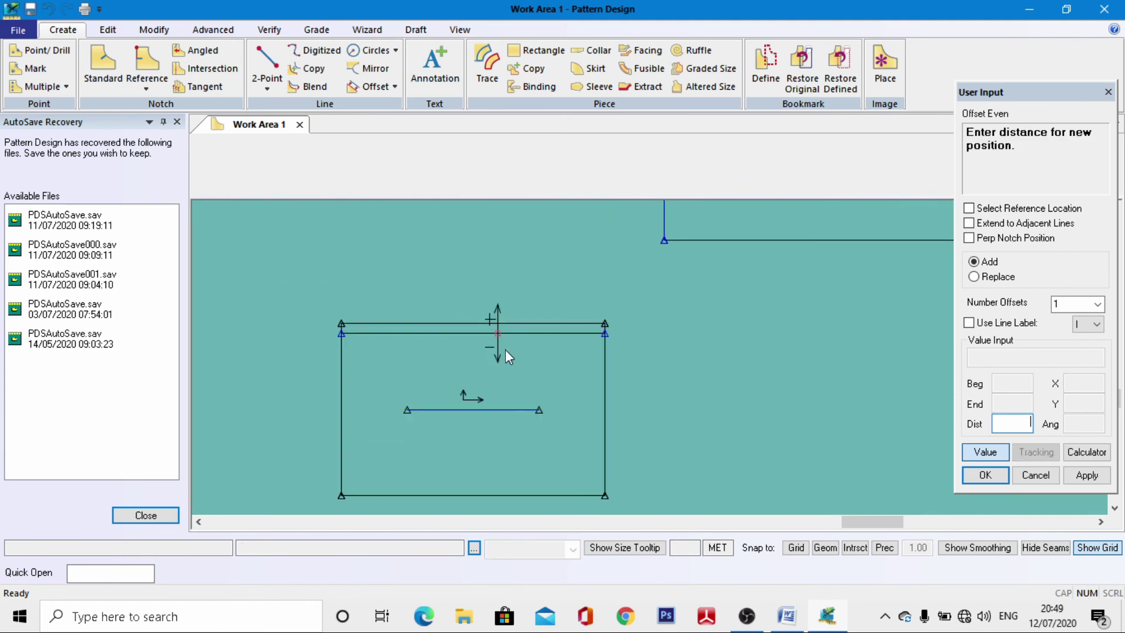
pyautogui.press('Return')
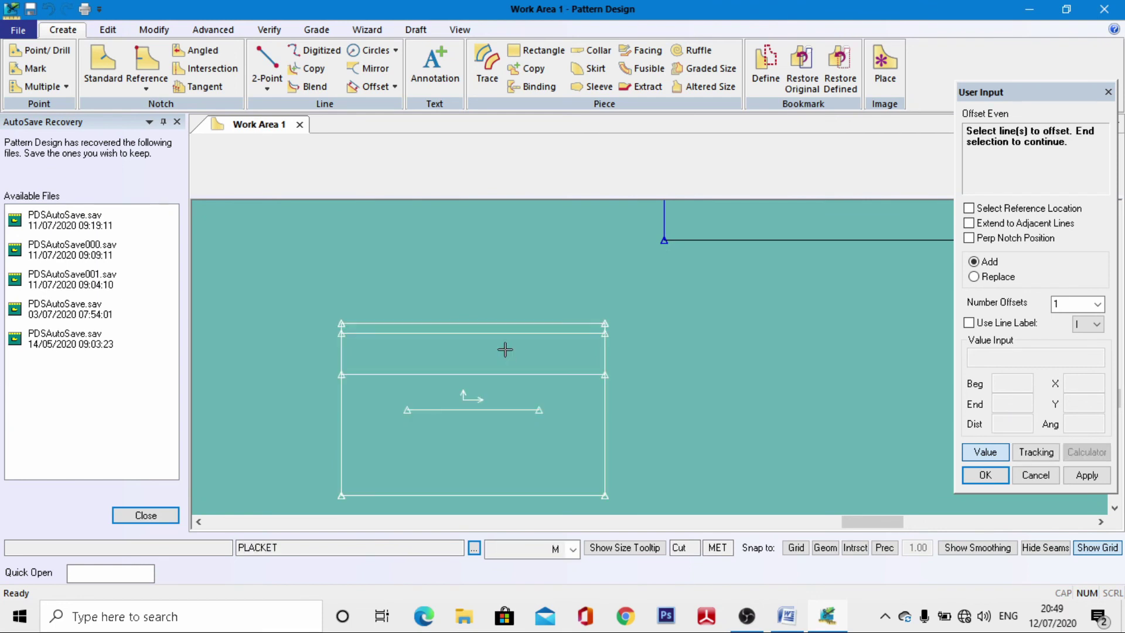
# Step: Offset the lowest inner horizontal line of the placket downward with a distance of -0.5
pyautogui.click(522, 374)
pyautogui.rightClick(522, 375)
pyautogui.click(523, 377)
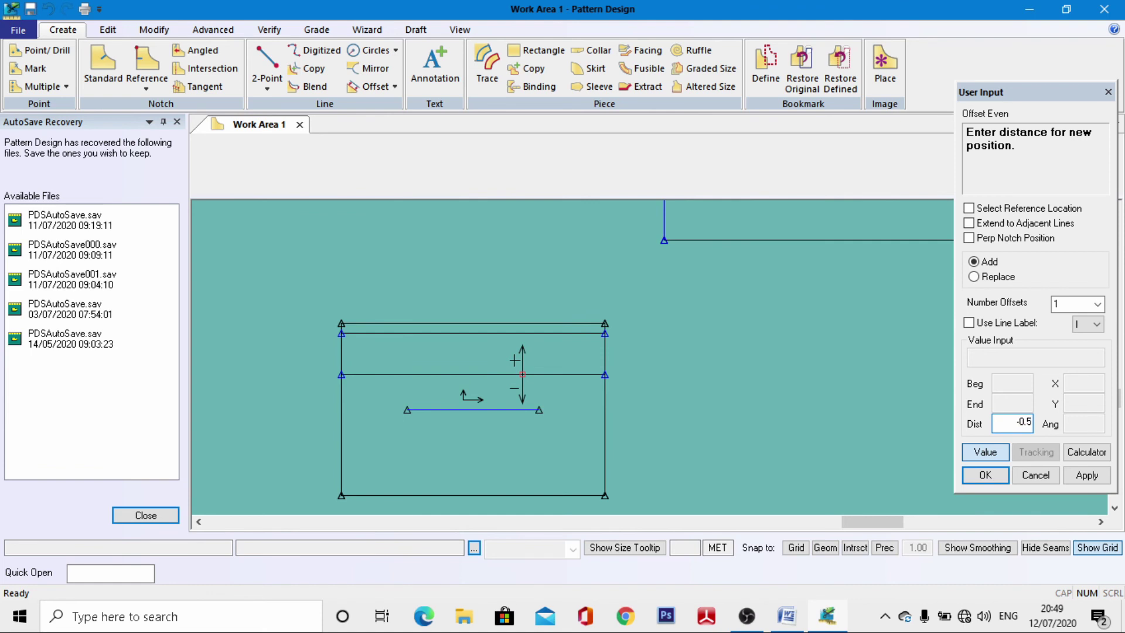
pyautogui.press('Return')
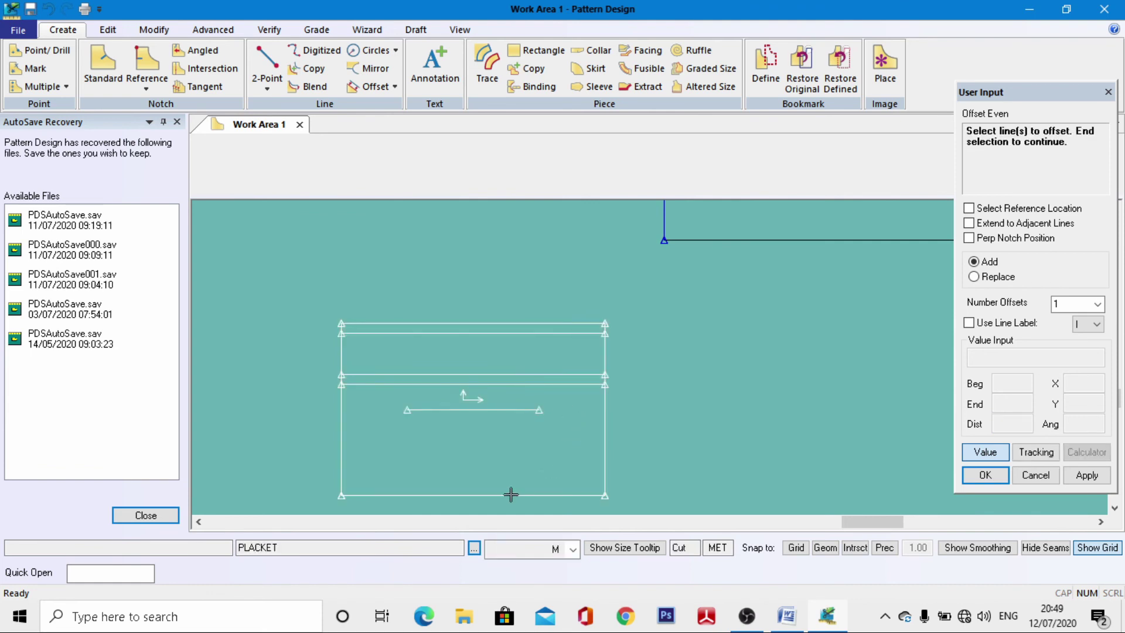
# Step: Offset the placket's bottom edge inward with a distance of -0.5
pyautogui.click(436, 498)
pyautogui.rightClick(434, 497)
pyautogui.click(437, 503)
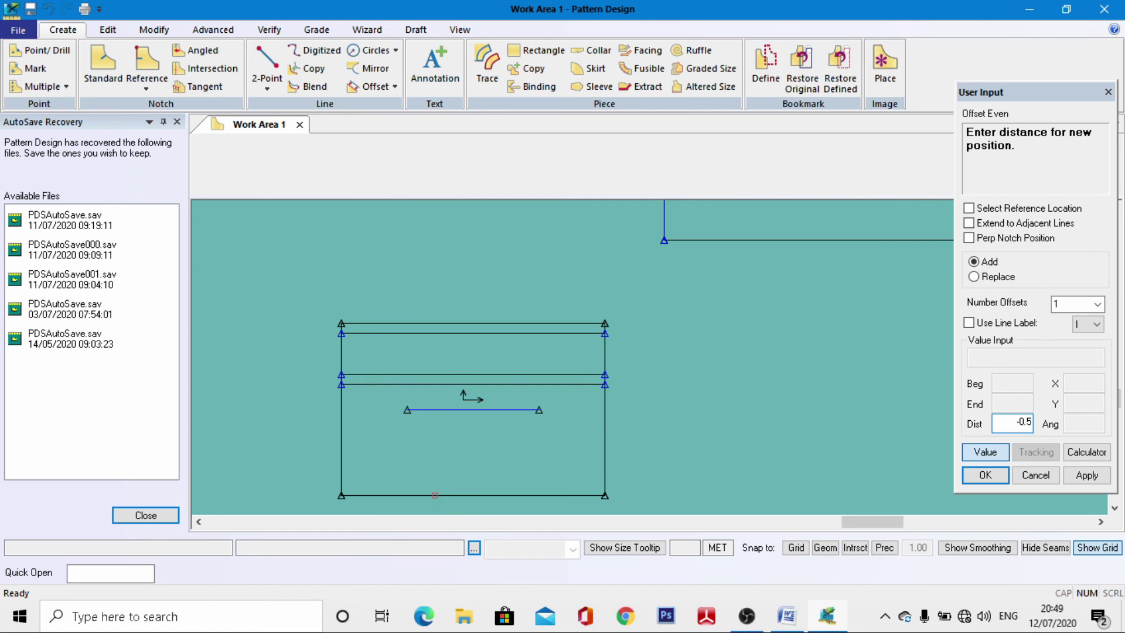
pyautogui.press('Return')
# Step: Offset the line just above the placket's bottom edge upward, and offset the resulting line upward again with a distance of -0.5
pyautogui.click(514, 487)
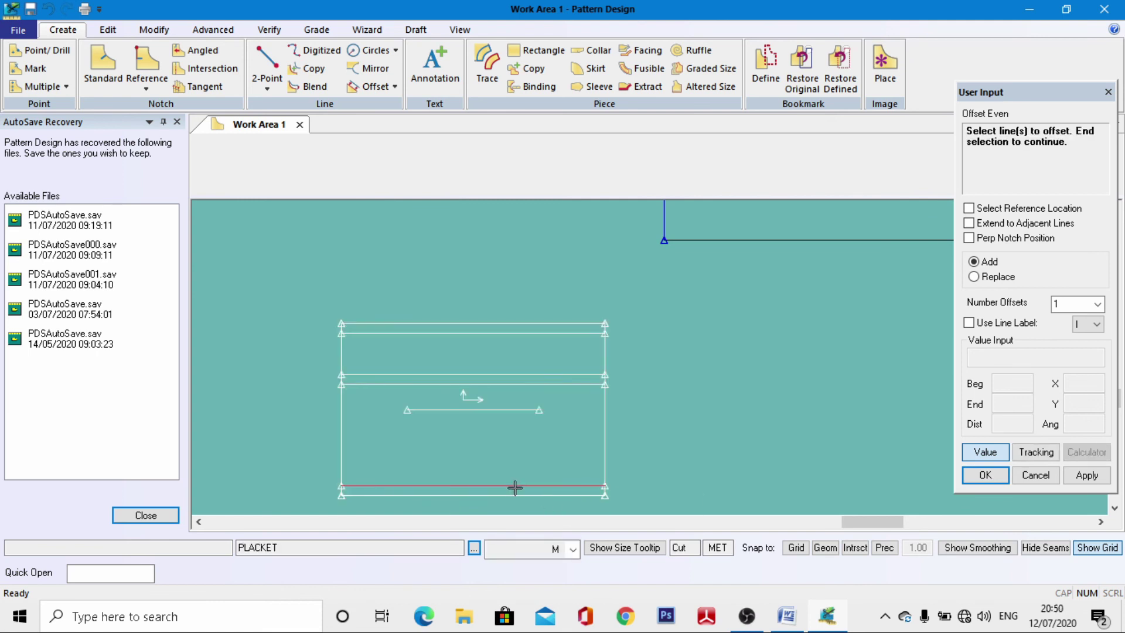
pyautogui.rightClick(515, 486)
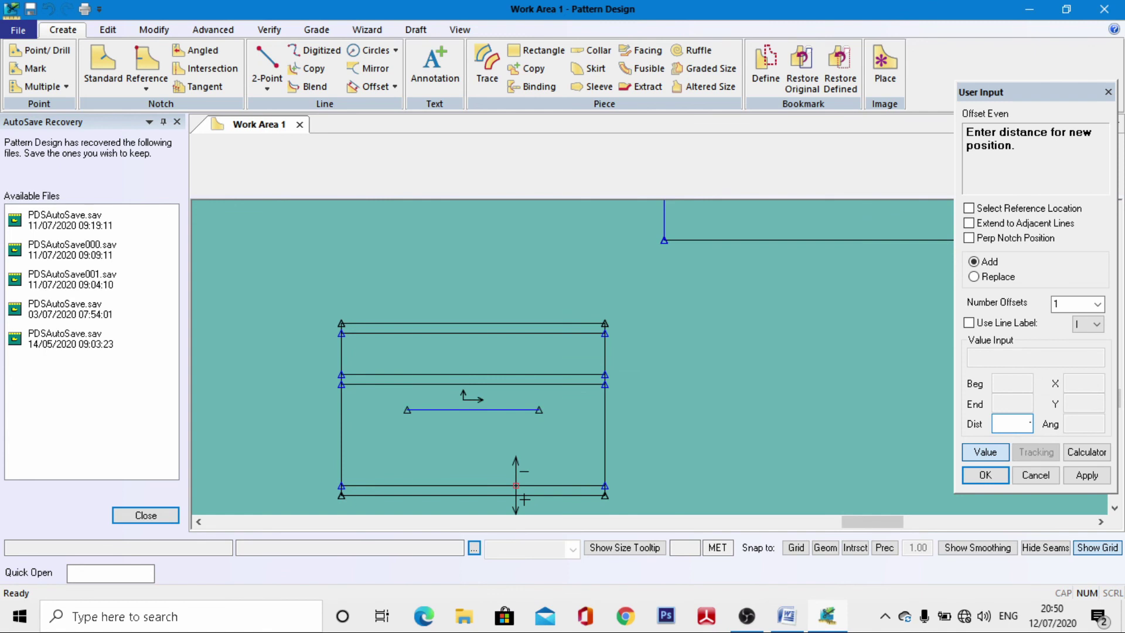
pyautogui.press('Return')
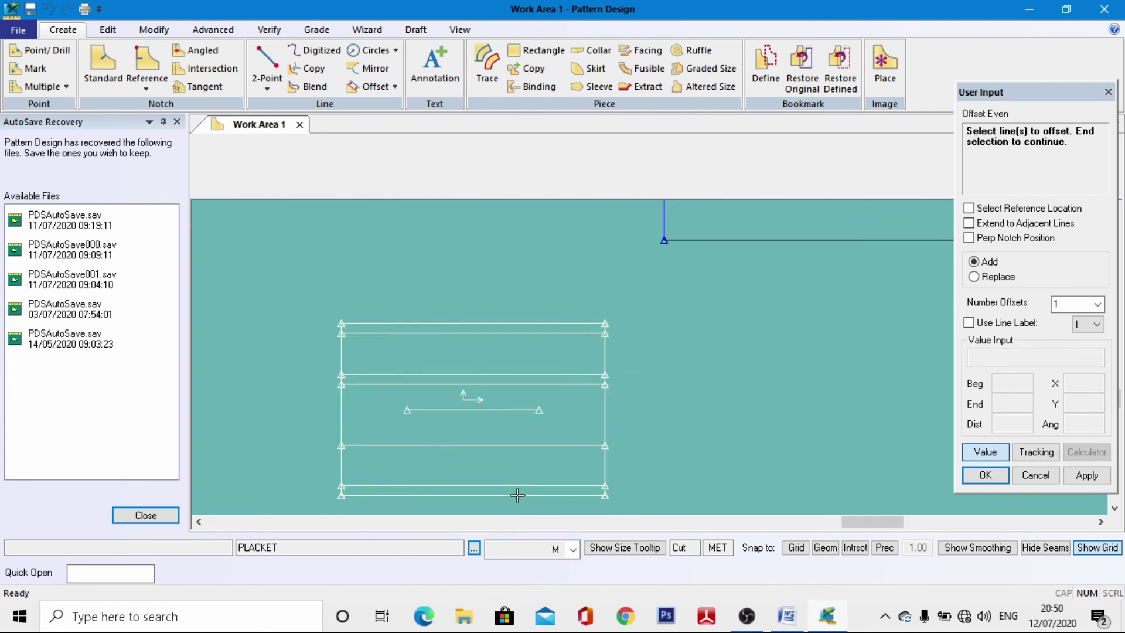
pyautogui.click(493, 446)
pyautogui.rightClick(493, 445)
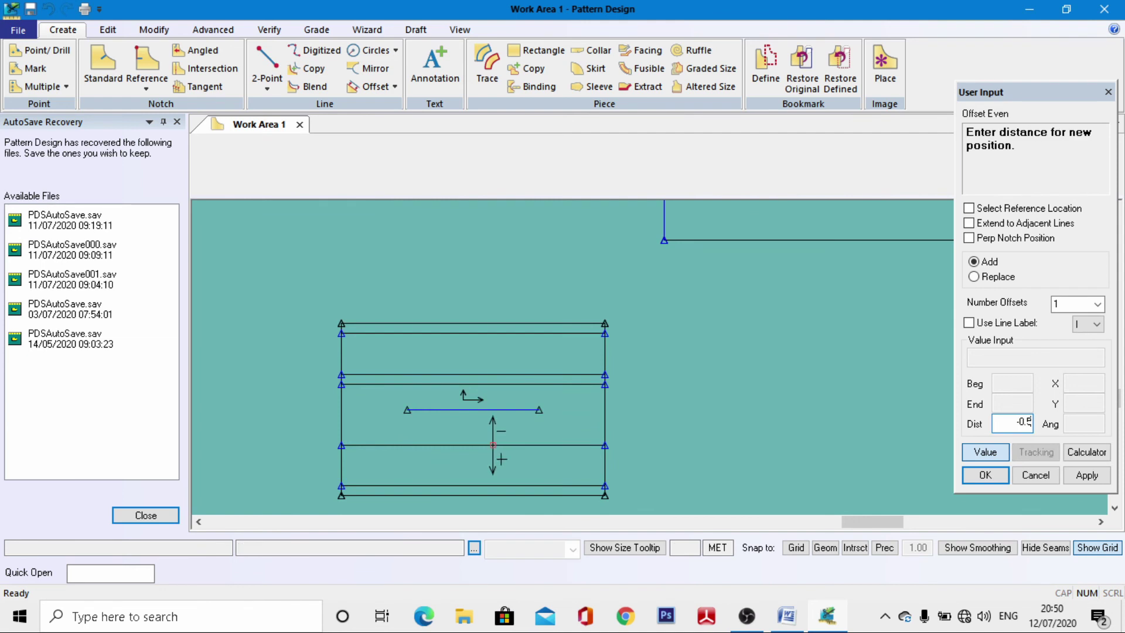
pyautogui.press('Return')
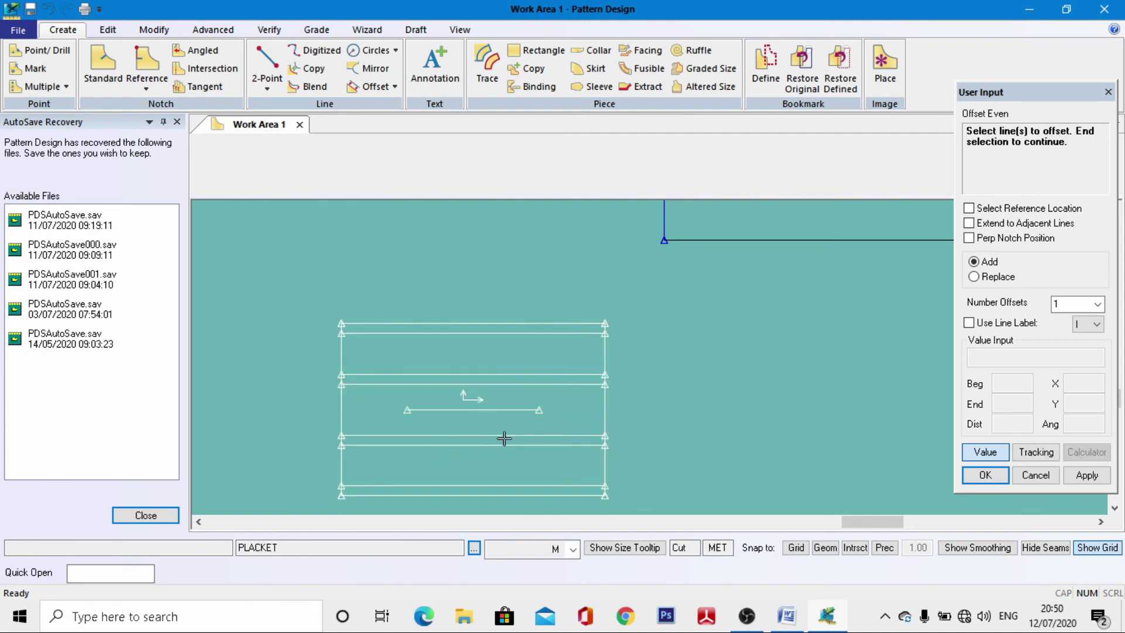
# Step: Offset the line just above the placket's grain line downward by a distance of 2 to add a line below the grain line
pyautogui.click(488, 385)
pyautogui.rightClick(488, 385)
pyautogui.click(488, 387)
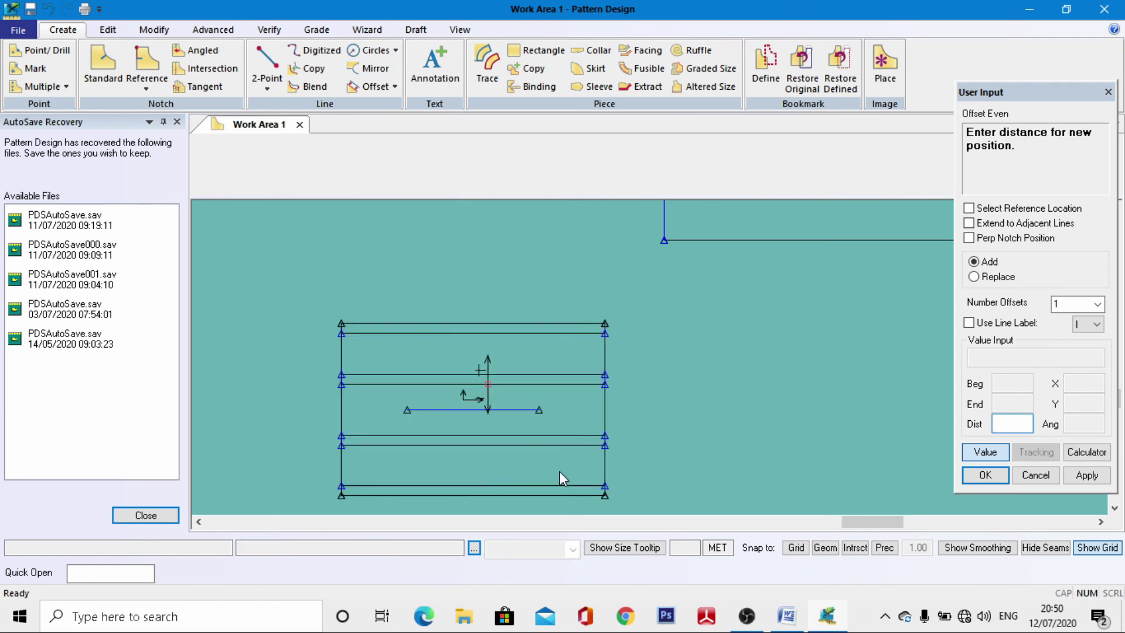
pyautogui.write('2')
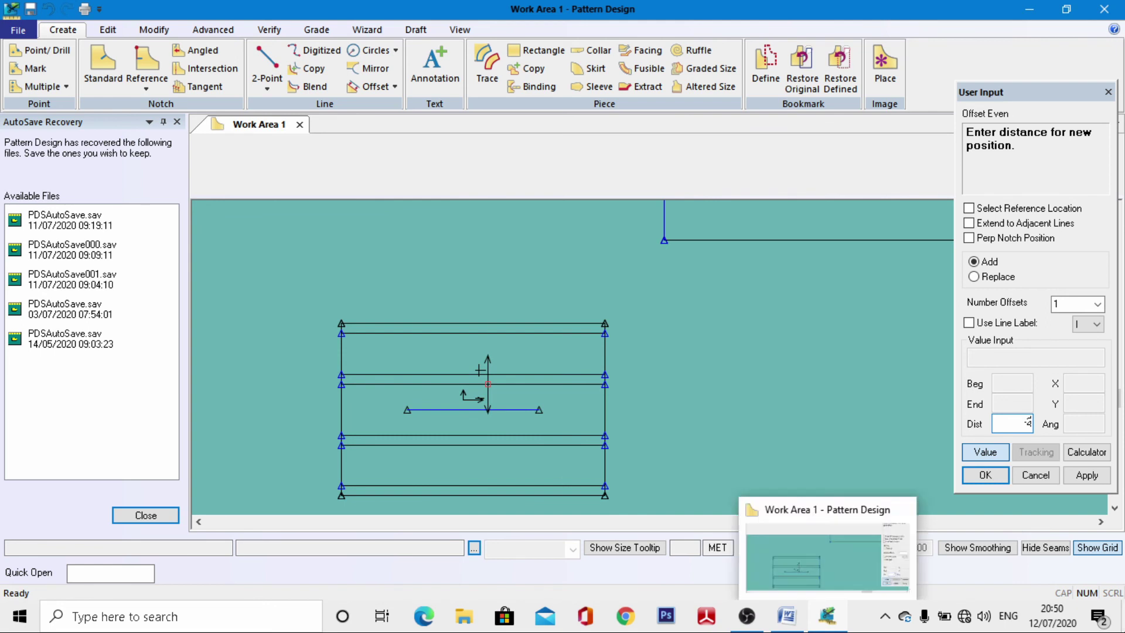
pyautogui.press('Return')
pyautogui.rightClick(399, 241)
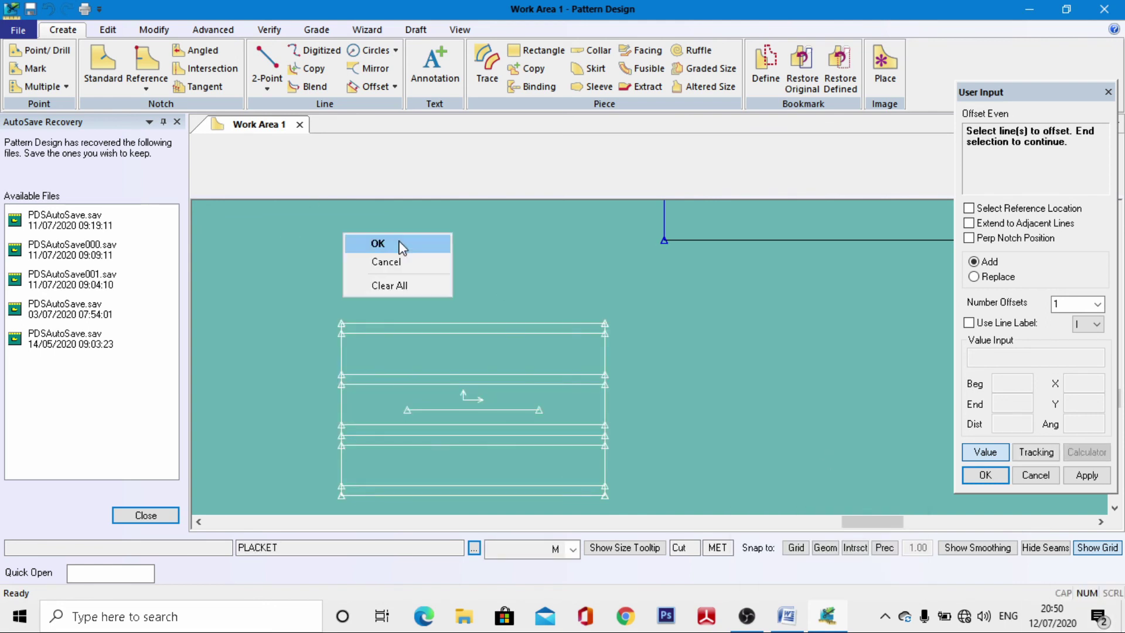
pyautogui.click(400, 243)
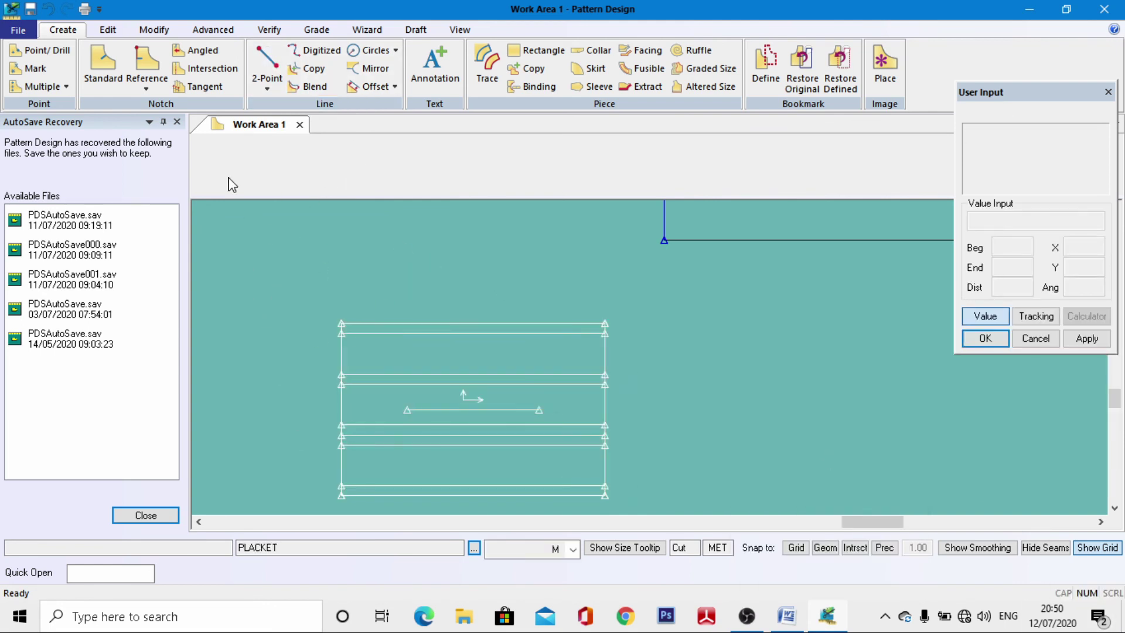
# Step: Try to draw a 2-Point line with a distance of 2.5 from the placket's top-left corner
pyautogui.click(268, 63)
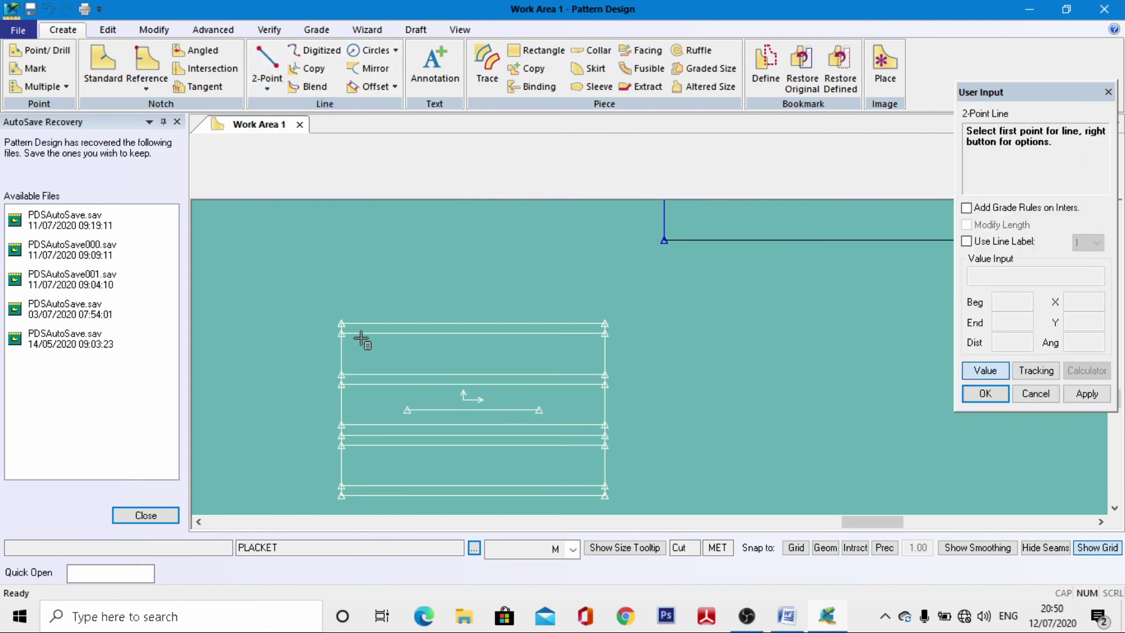
pyautogui.click(342, 326)
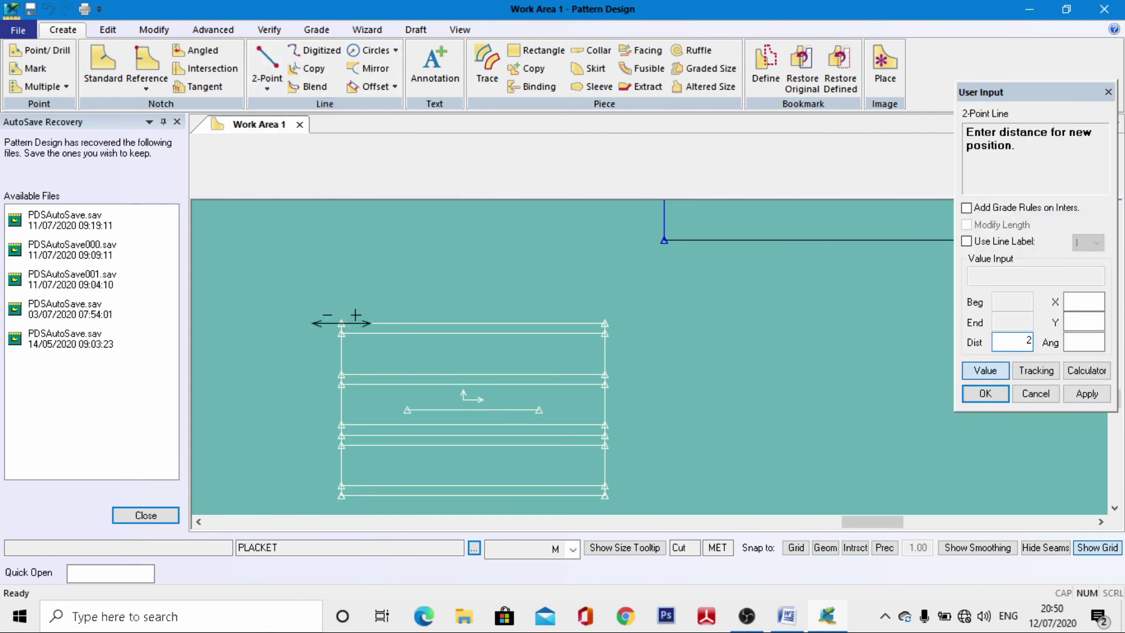
pyautogui.write('2.5')
pyautogui.press('Return')
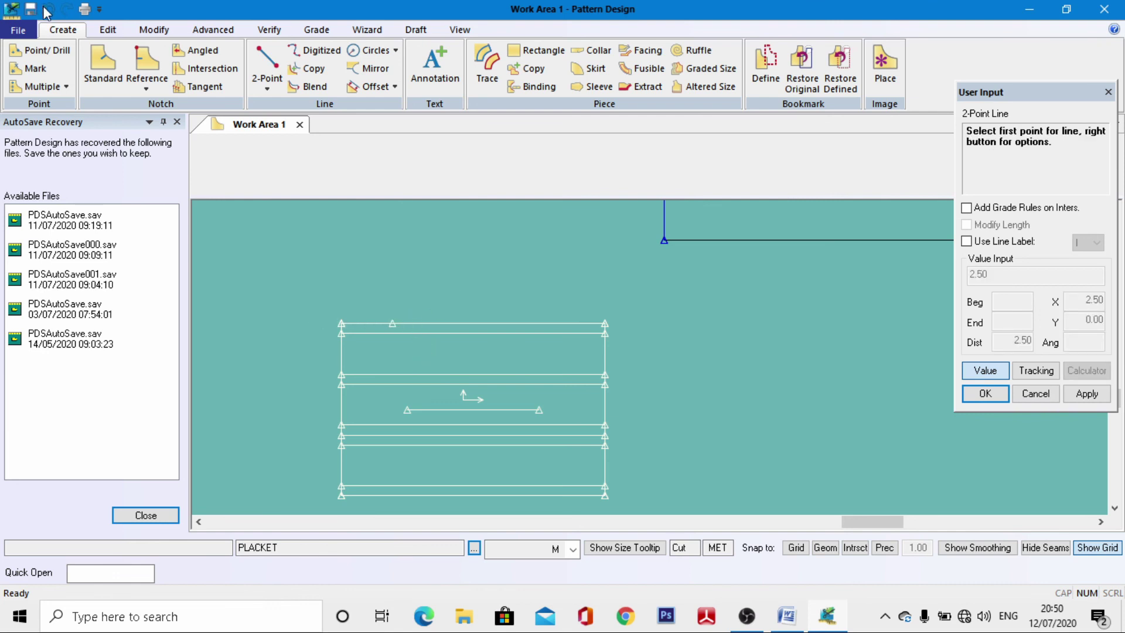
pyautogui.hotkey('ctrl', 'z')
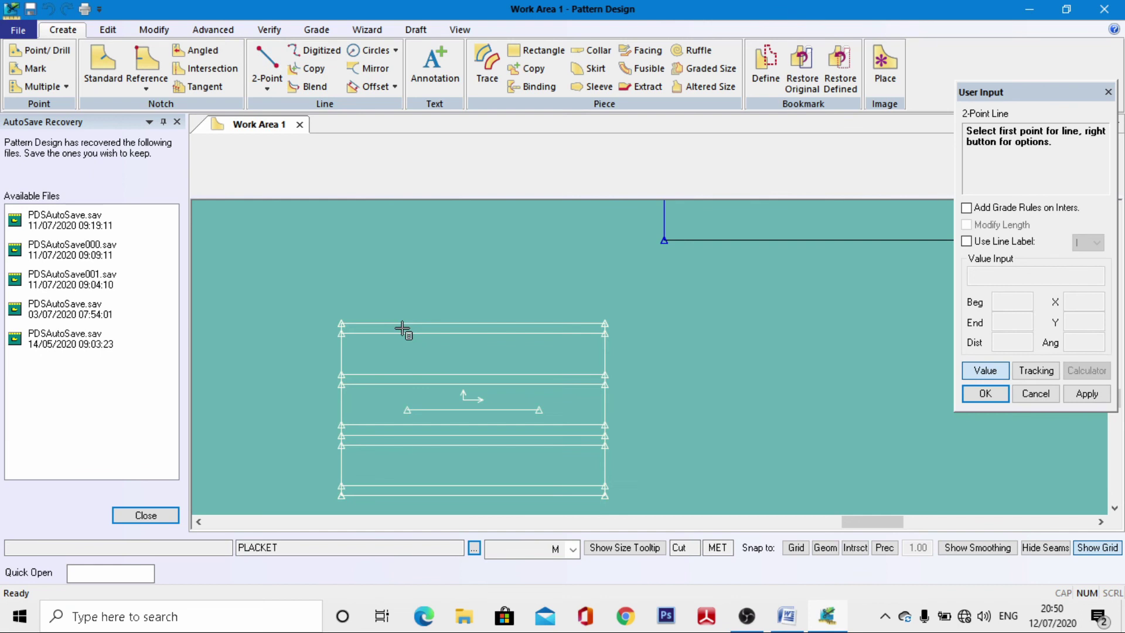
# Step: Draw 2-Point lines extending outward by -2.5 from the placket's top-left corner and from the left end of the line just above the grain line
pyautogui.click(341, 323)
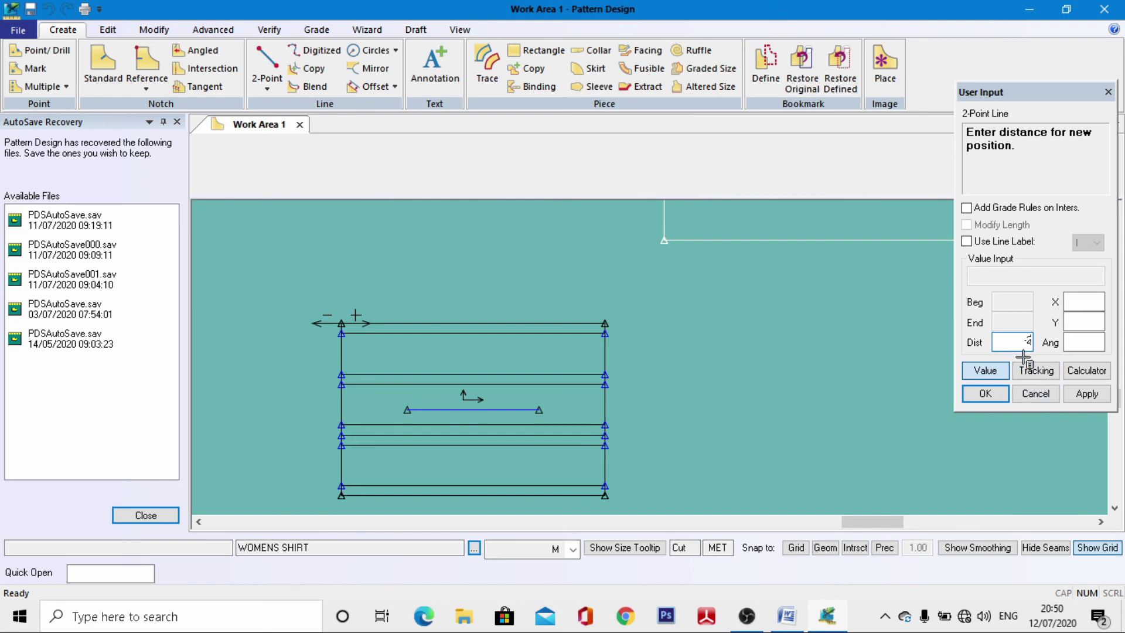
pyautogui.press('Return')
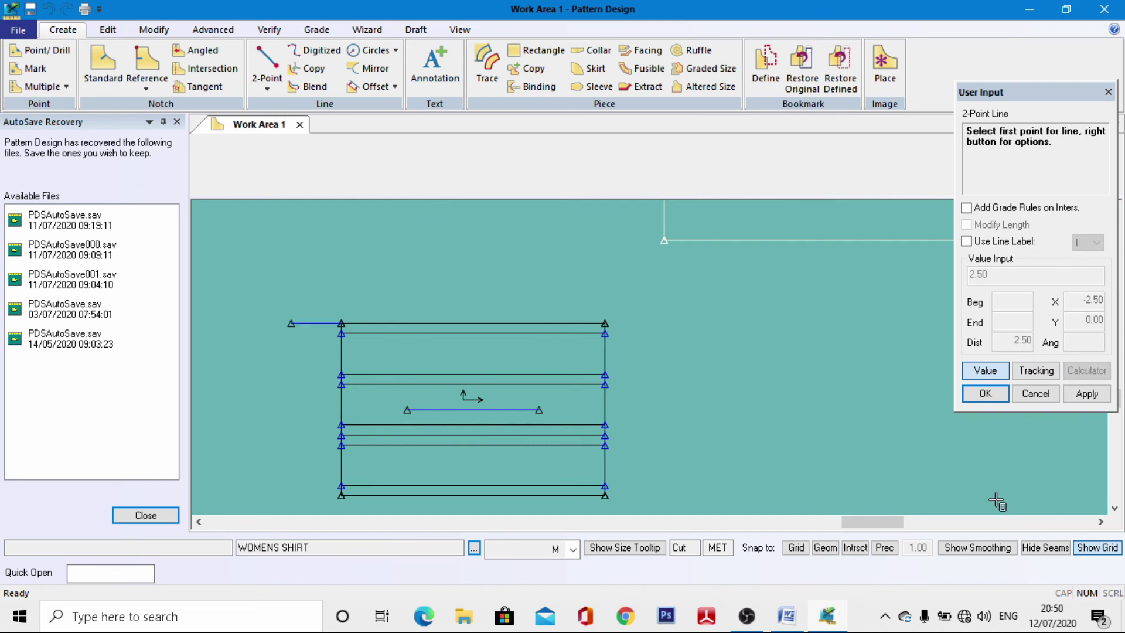
pyautogui.scroll(2, 297, 339)
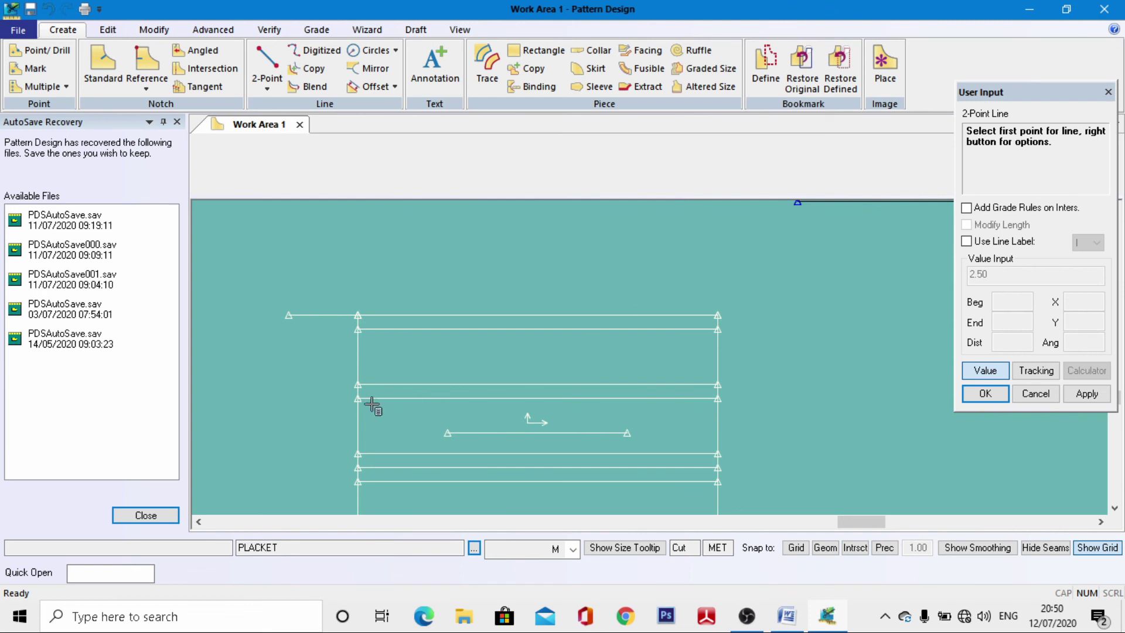
pyautogui.click(334, 398)
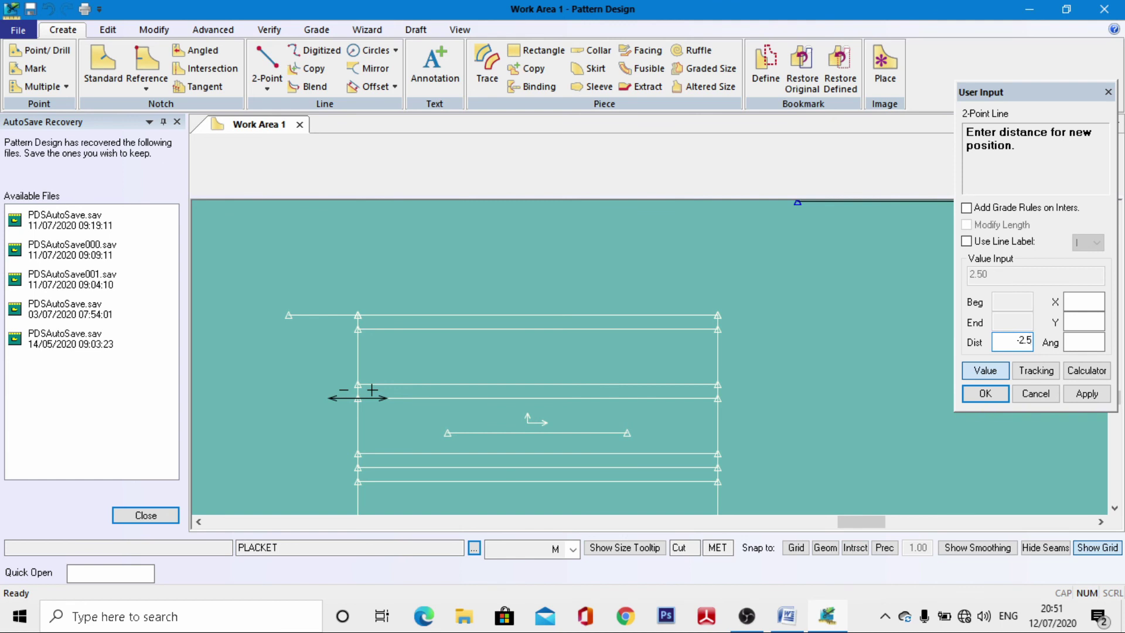
pyautogui.press('Return')
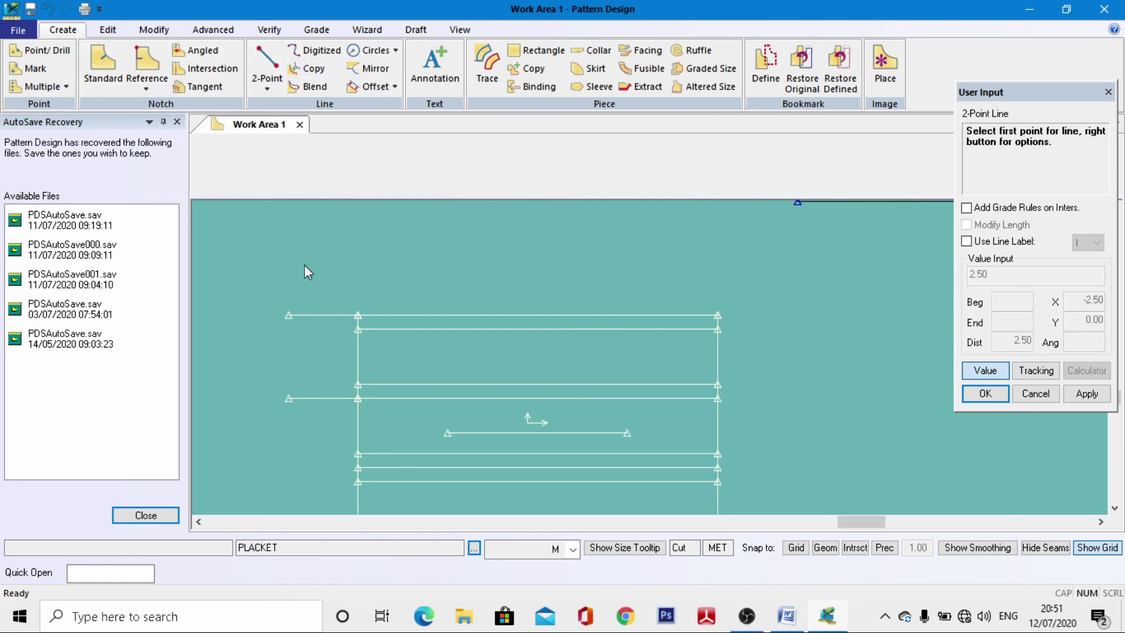
pyautogui.rightClick(307, 271)
pyautogui.click(240, 142)
# Step: Connect the outer ends of the two extension lines with a straight 2-Point line
pyautogui.click(267, 69)
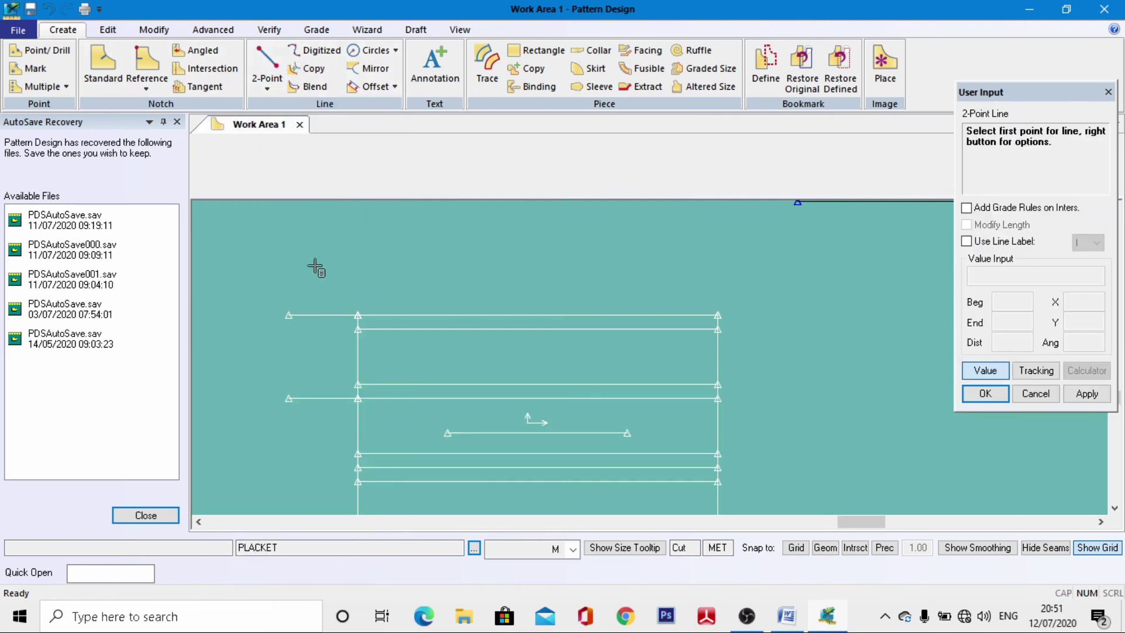
pyautogui.click(287, 315)
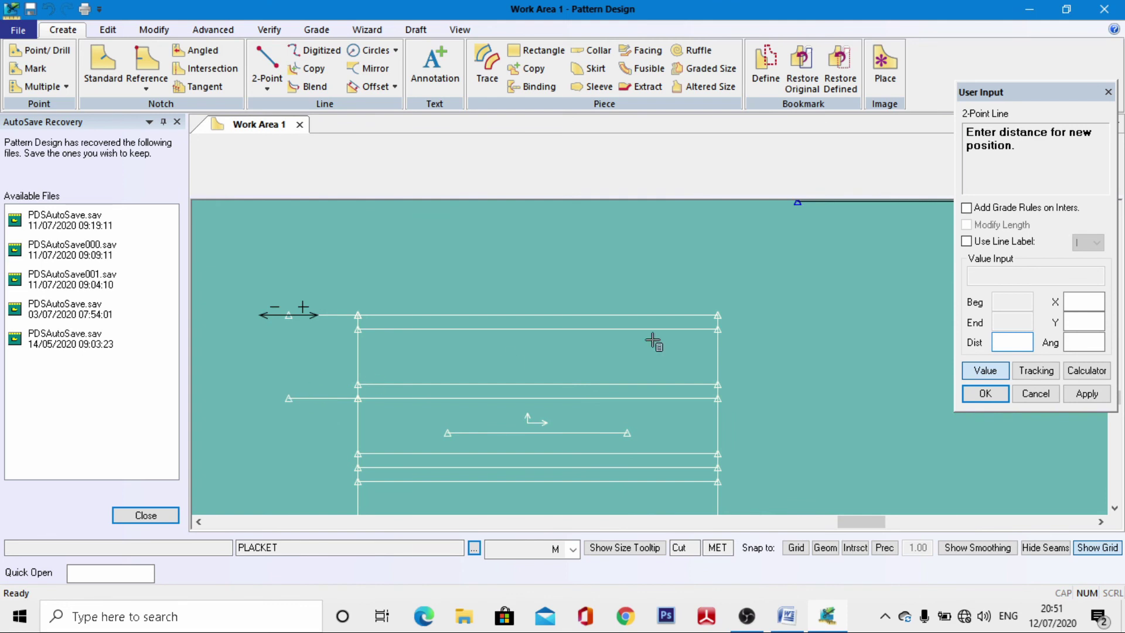
pyautogui.click(985, 370)
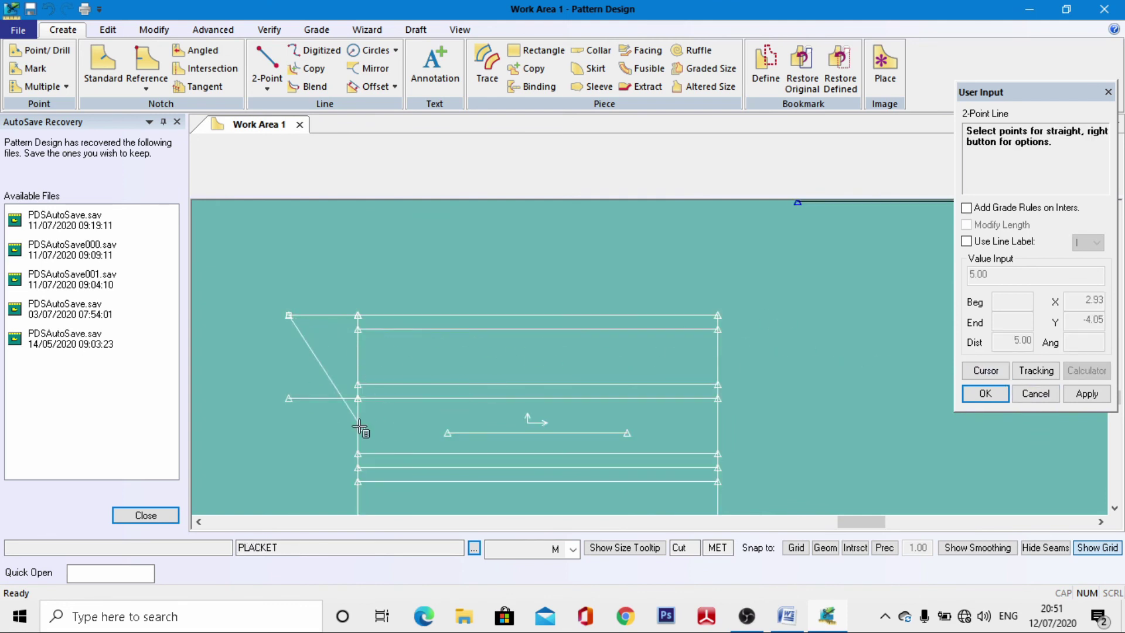
pyautogui.click(302, 398)
pyautogui.rightClick(364, 252)
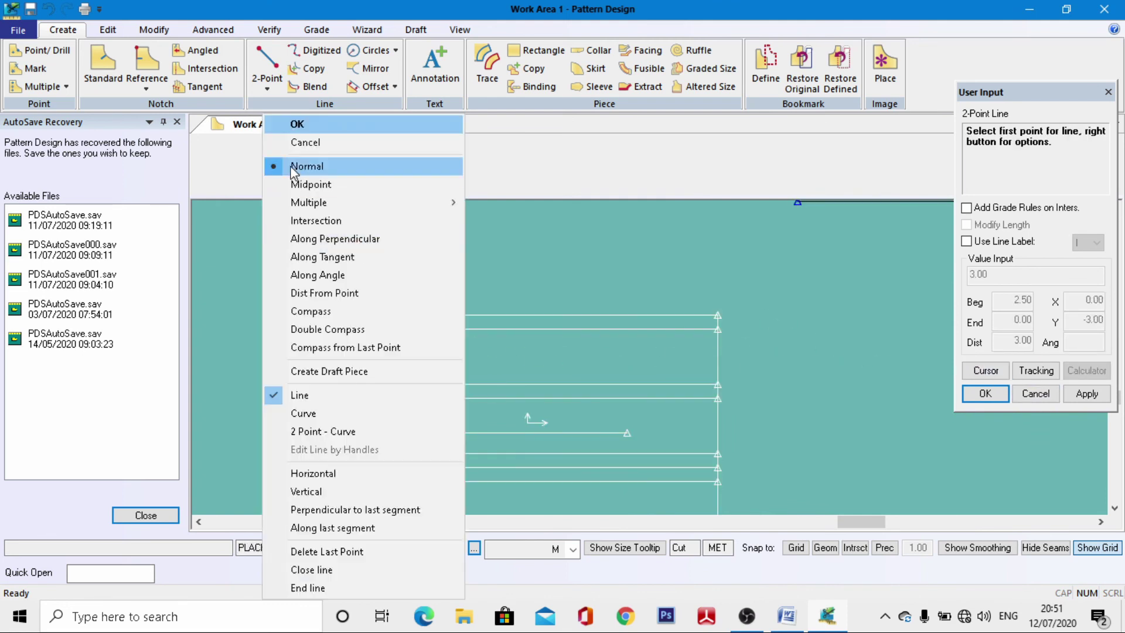
pyautogui.click(303, 125)
# Step: Split the placket's left edge at the end of the uppermost of the three closely spaced lines below the grain line
pyautogui.scroll(-2, 391, 254)
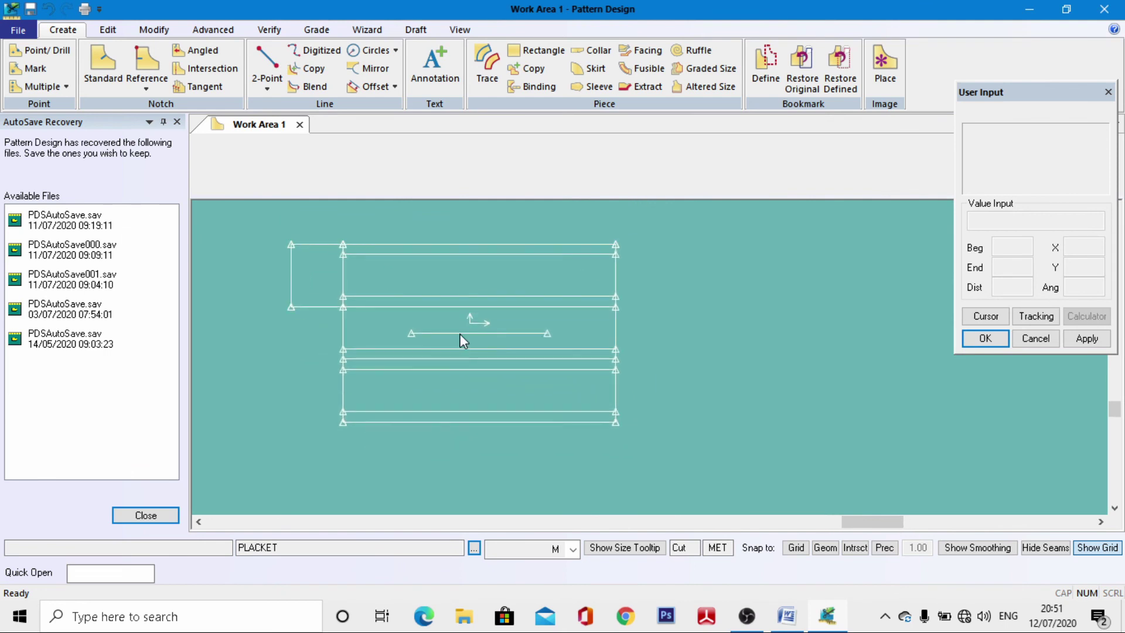
pyautogui.scroll(3, 459, 337)
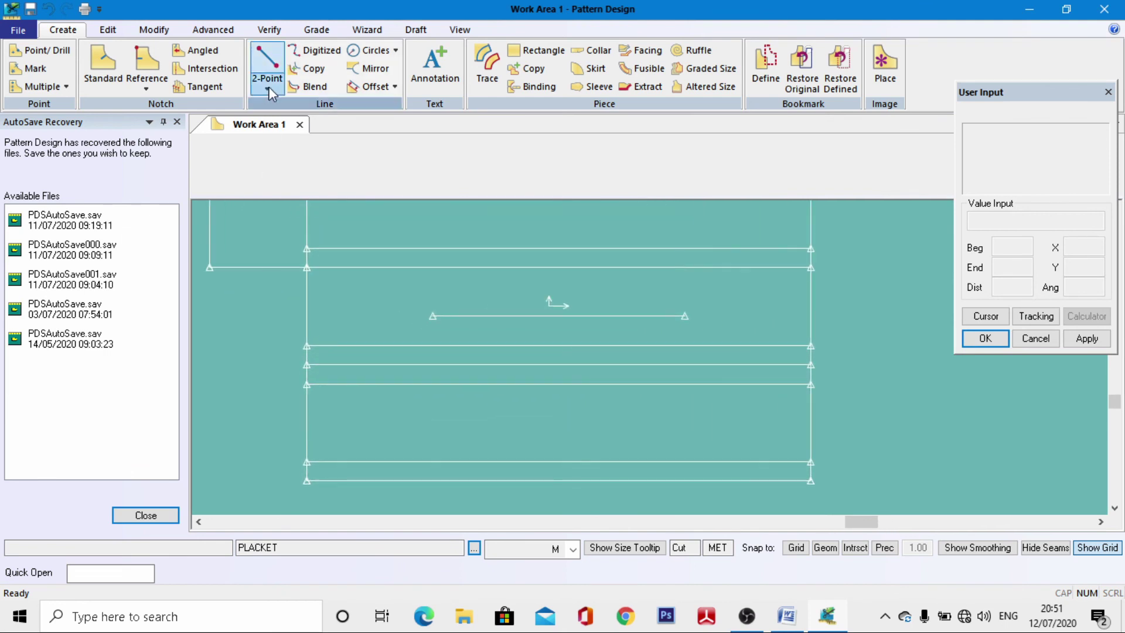
pyautogui.scroll(4, 267, 396)
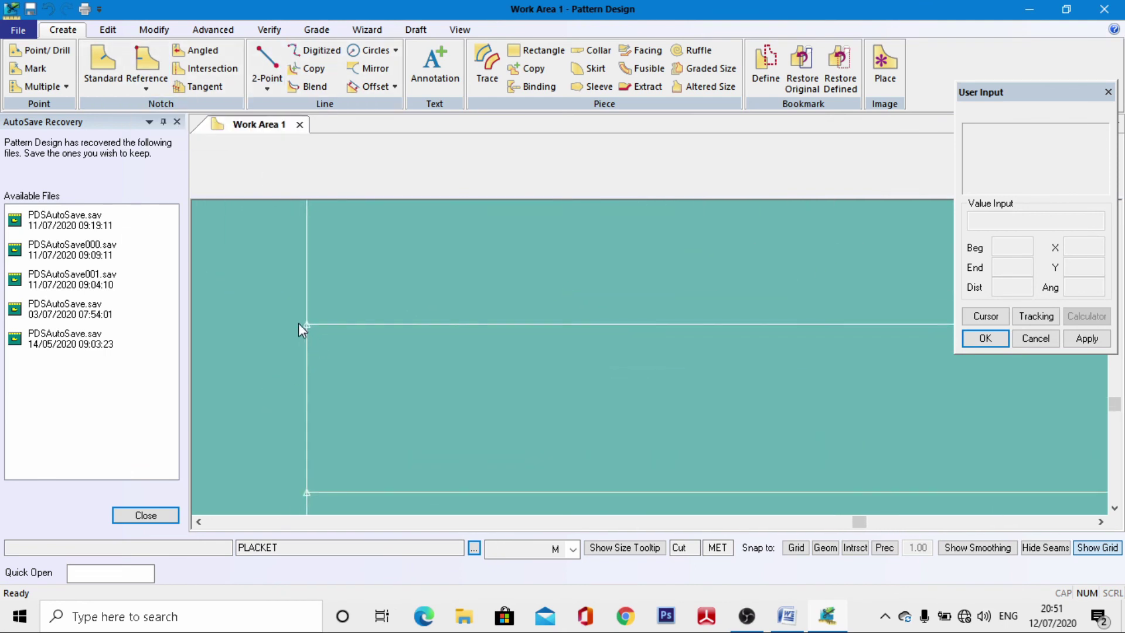
pyautogui.scroll(2, 302, 329)
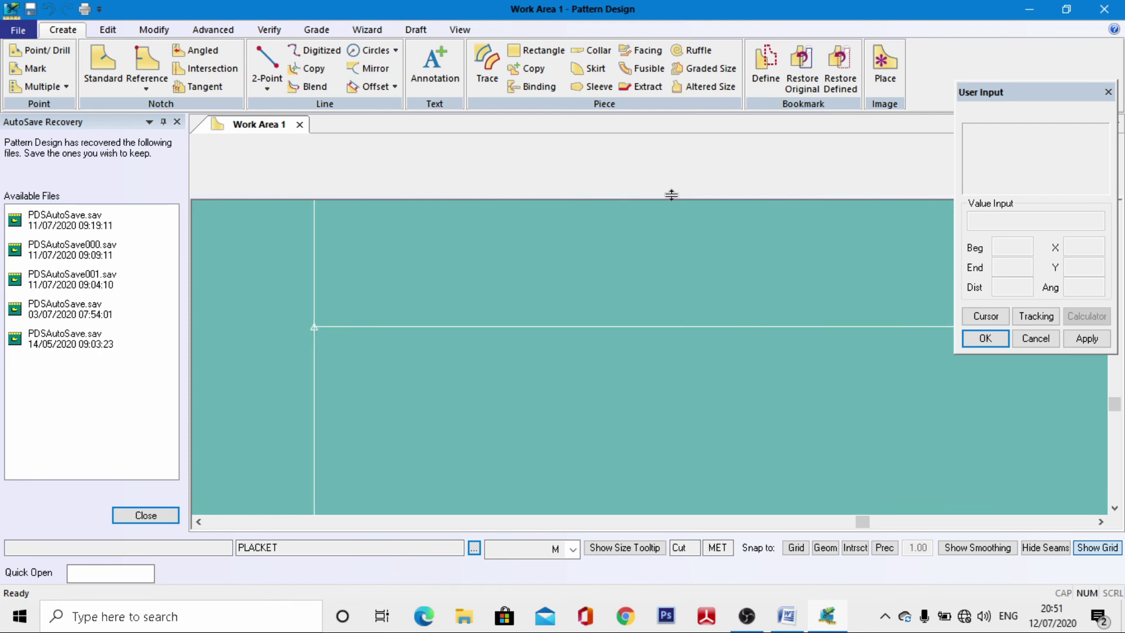
pyautogui.click(154, 29)
pyautogui.click(580, 86)
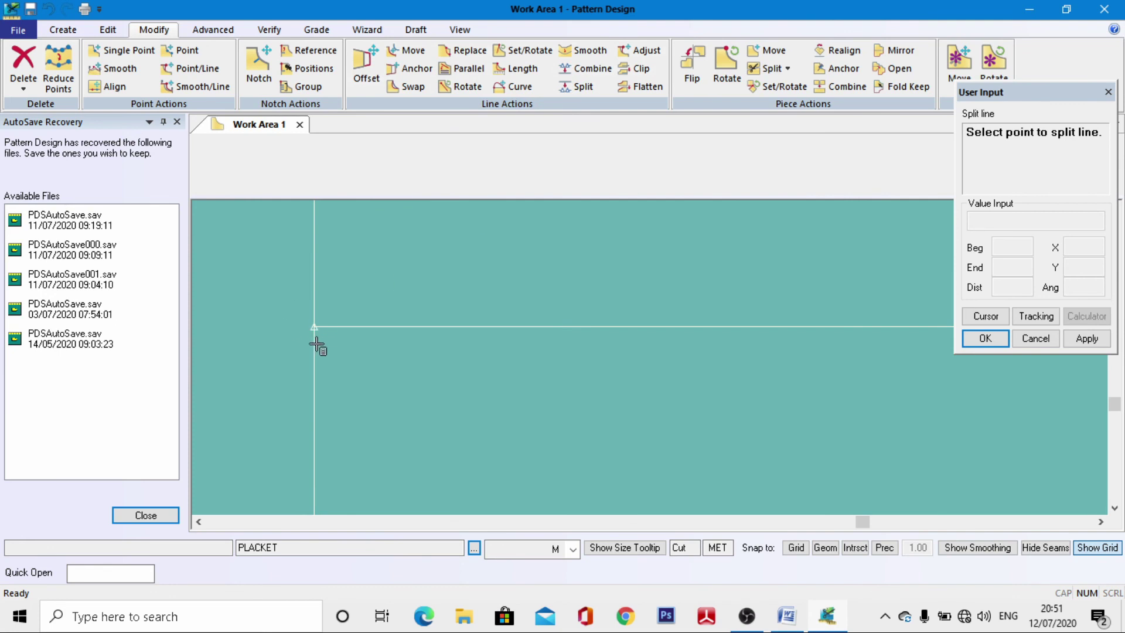
pyautogui.click(314, 336)
pyautogui.click(315, 326)
# Step: Split the placket's left edge again at the end of the lowest of the three closely spaced lines below the grain line
pyautogui.scroll(-5, 396, 242)
pyautogui.scroll(3, 389, 339)
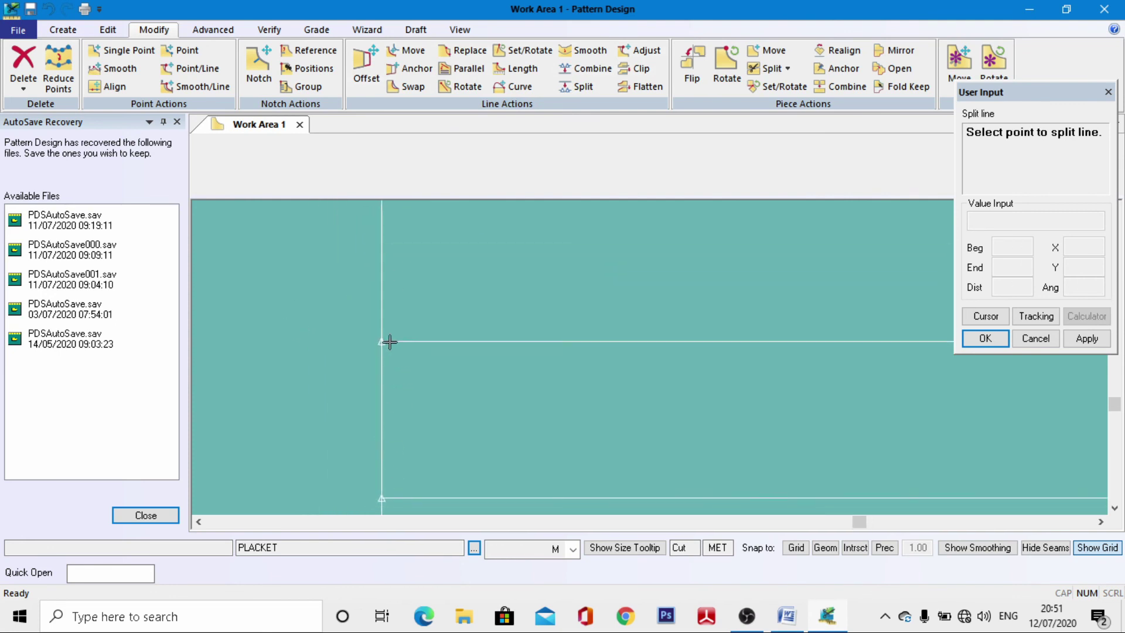
pyautogui.scroll(-3, 389, 469)
pyautogui.scroll(4, 395, 477)
pyautogui.scroll(1, 380, 457)
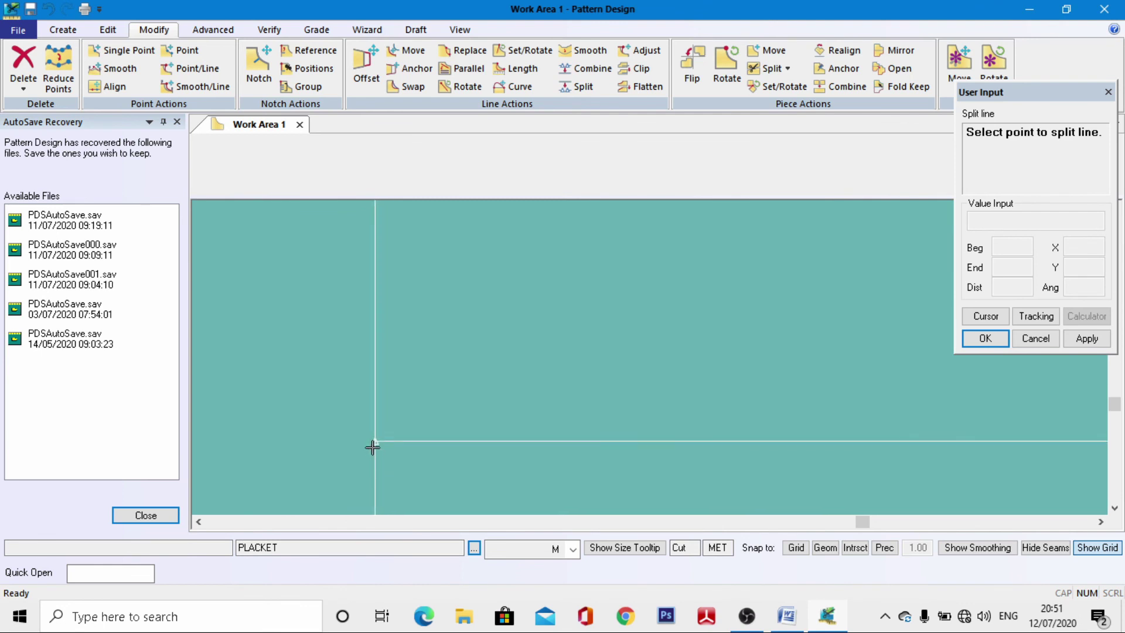
pyautogui.click(373, 462)
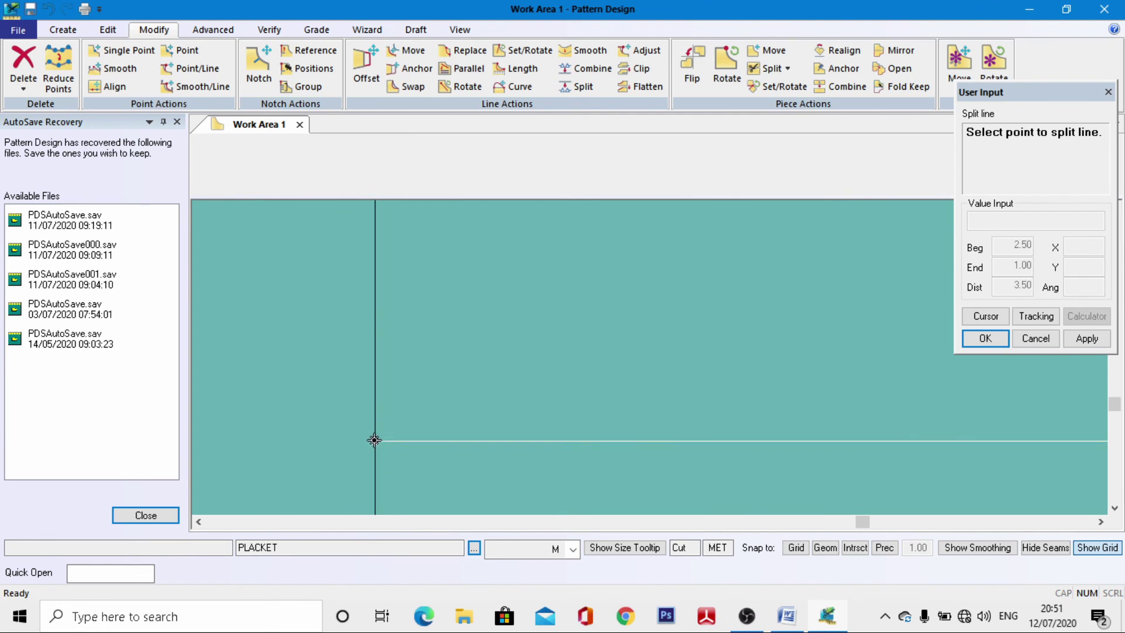
pyautogui.click(375, 441)
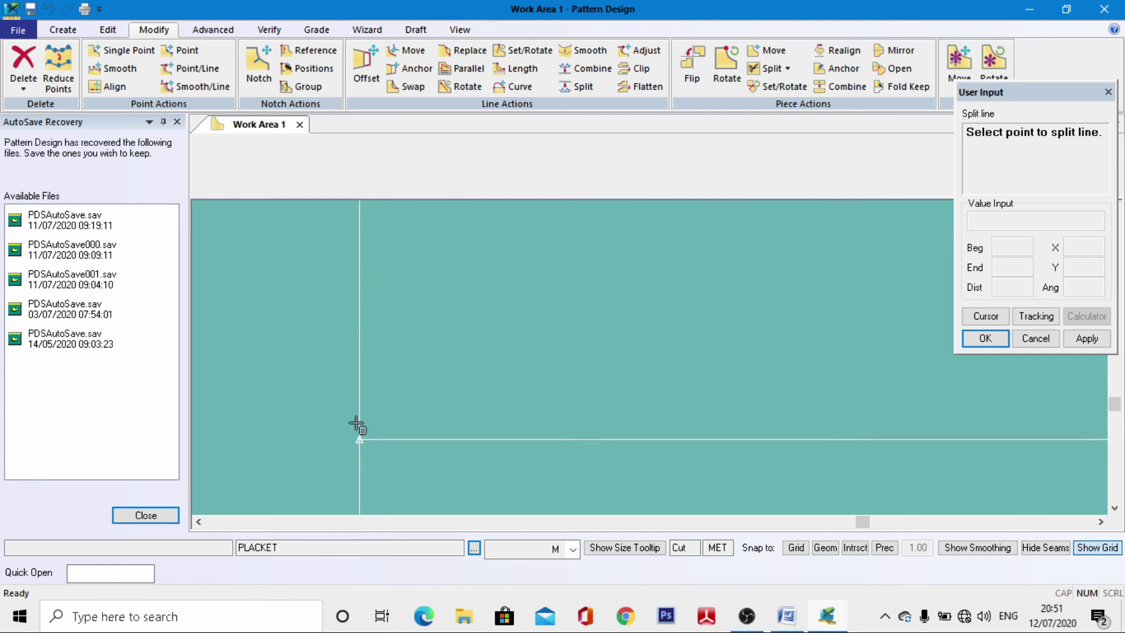
pyautogui.scroll(-3, 357, 428)
pyautogui.scroll(-2, 348, 400)
pyautogui.rightClick(338, 319)
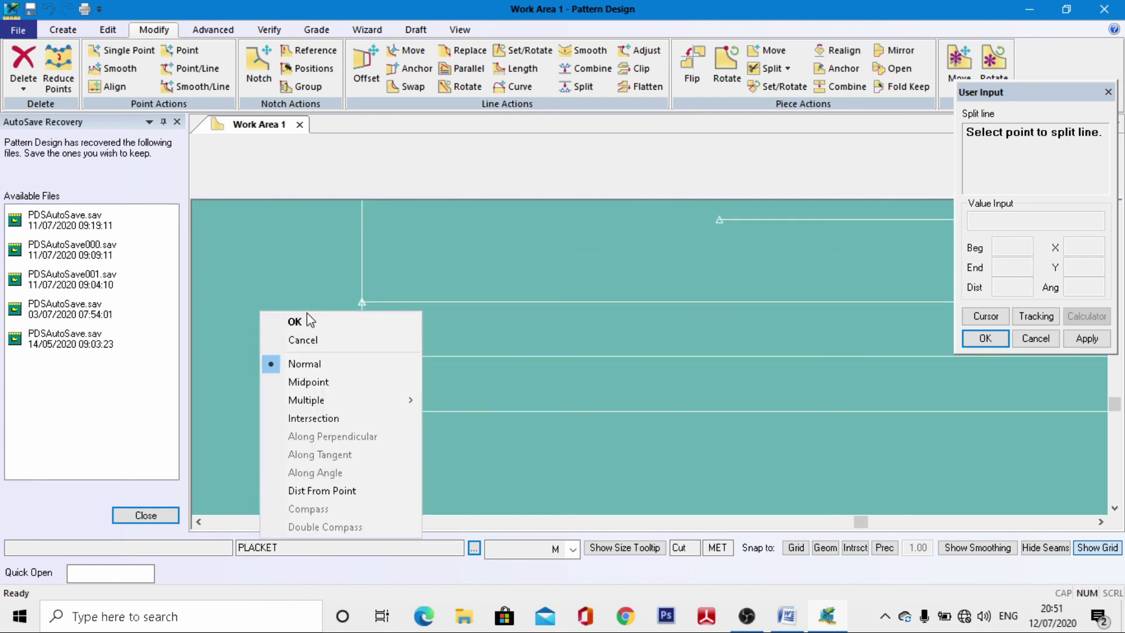
pyautogui.click(311, 322)
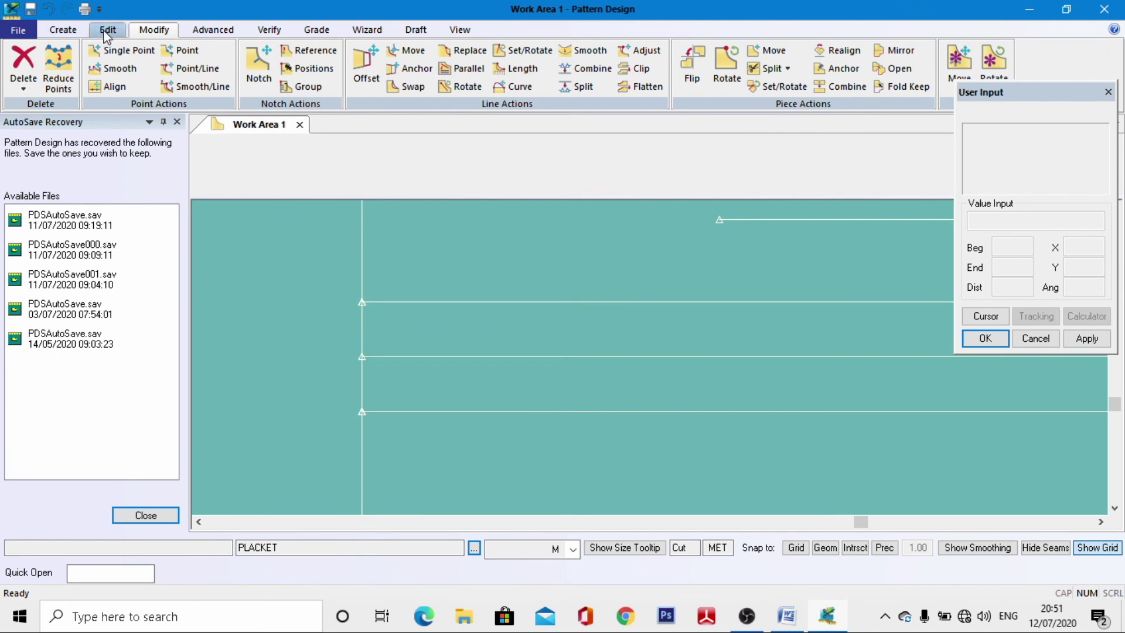
pyautogui.click(64, 30)
pyautogui.click(370, 87)
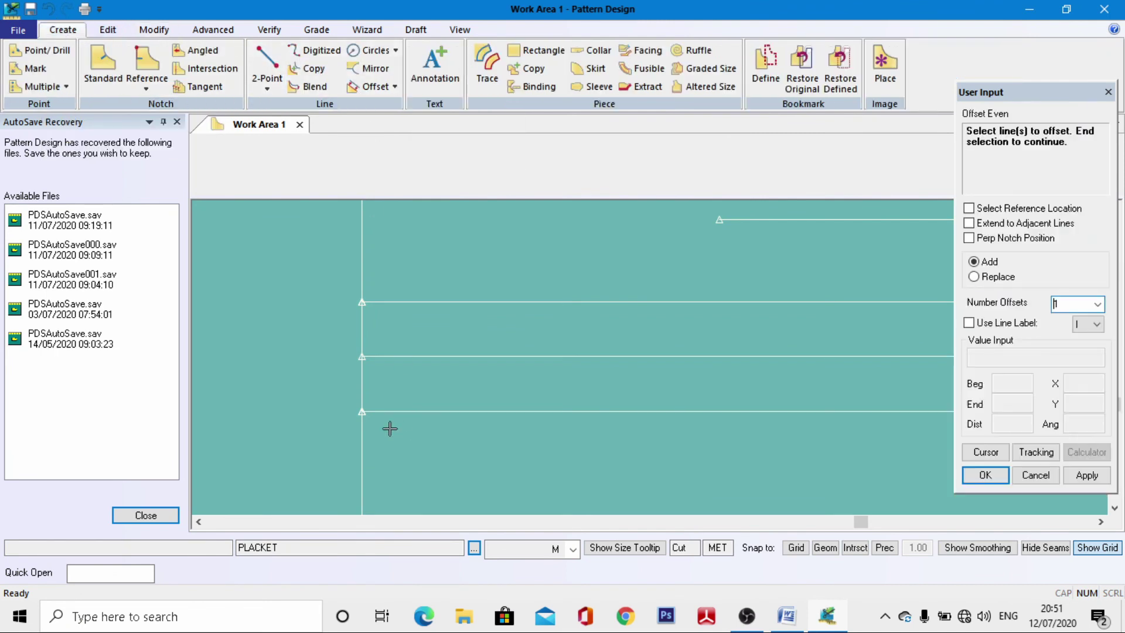
pyautogui.scroll(1, 360, 349)
pyautogui.click(361, 349)
pyautogui.rightClick(361, 348)
pyautogui.click(334, 351)
pyautogui.press('Return')
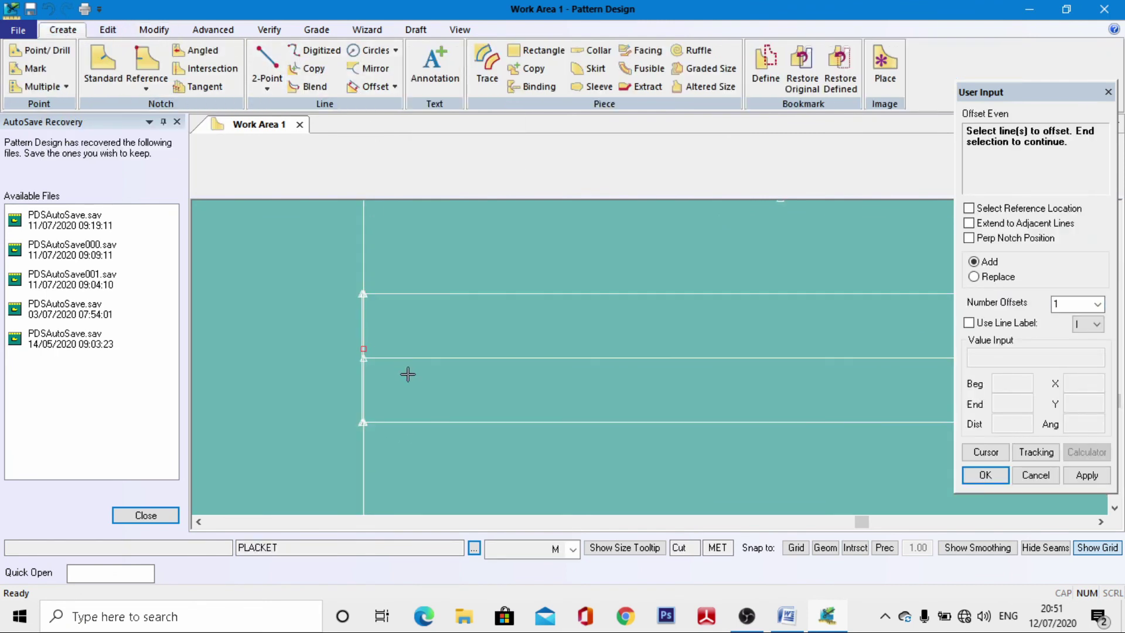
pyautogui.click(986, 450)
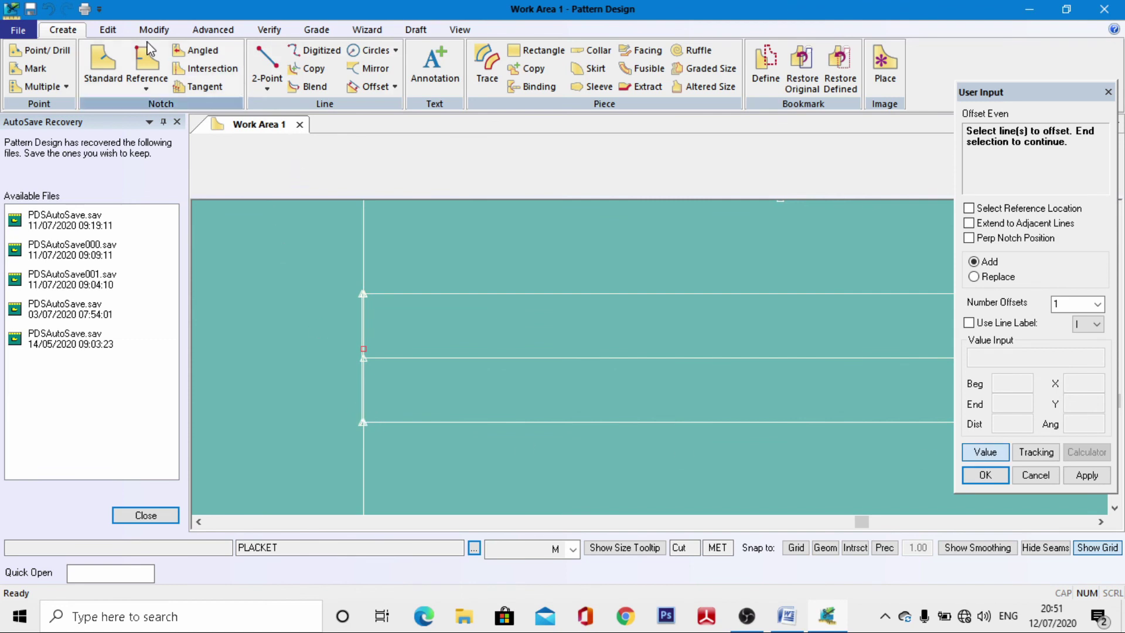
pyautogui.press('Escape')
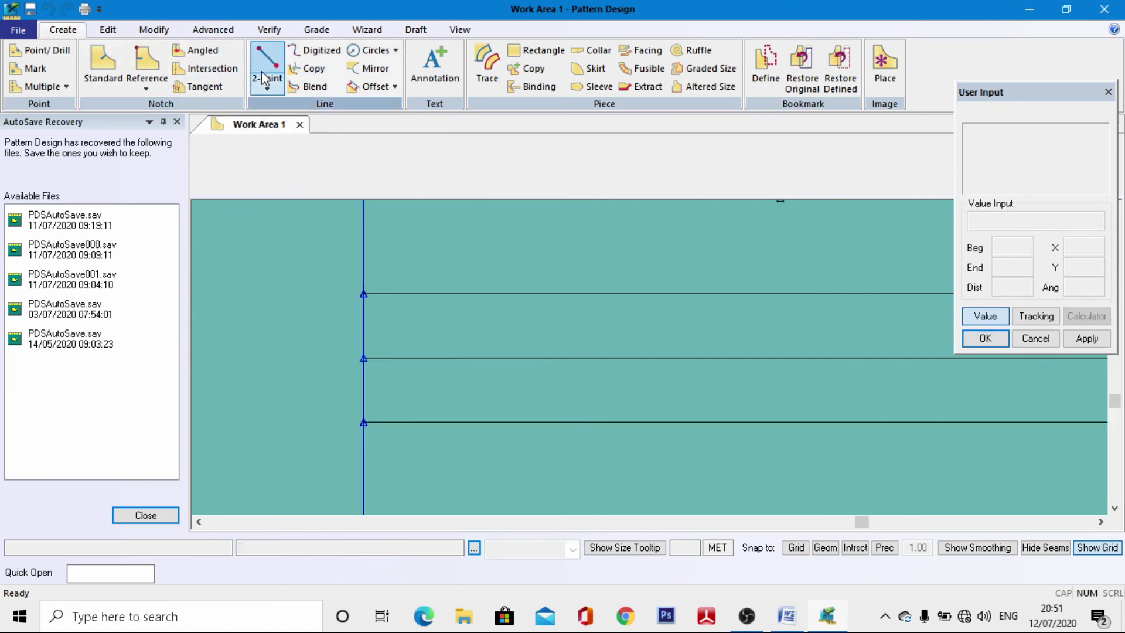
# Step: Offset the split left-edge segment between the three closely spaced placket lines inward by about 1, using Offset Even
pyautogui.click(370, 87)
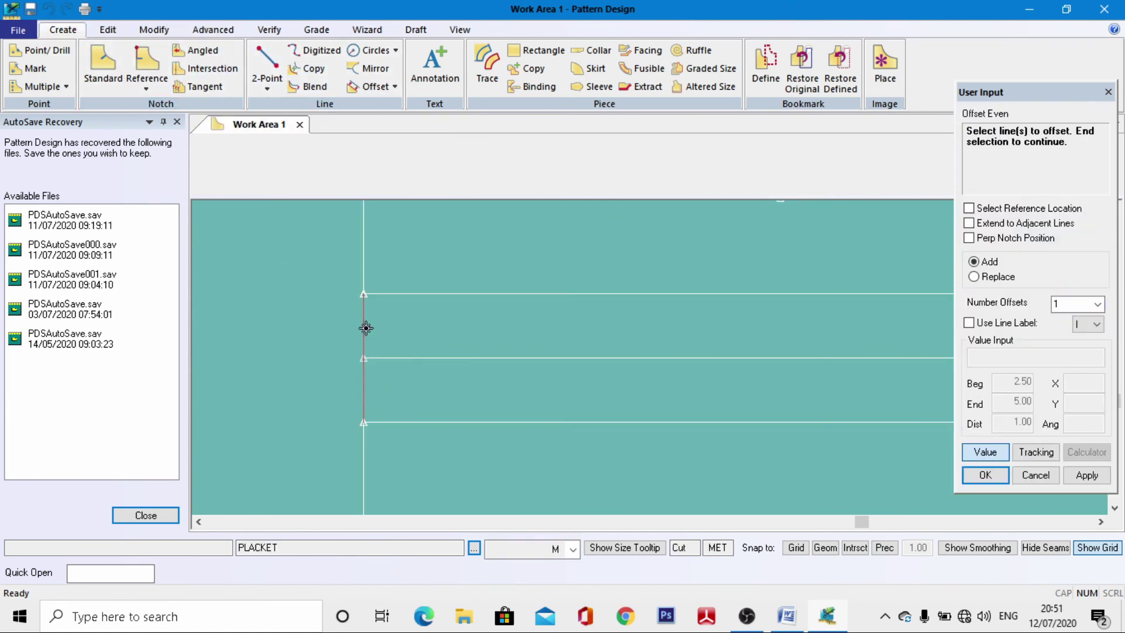
pyautogui.click(985, 474)
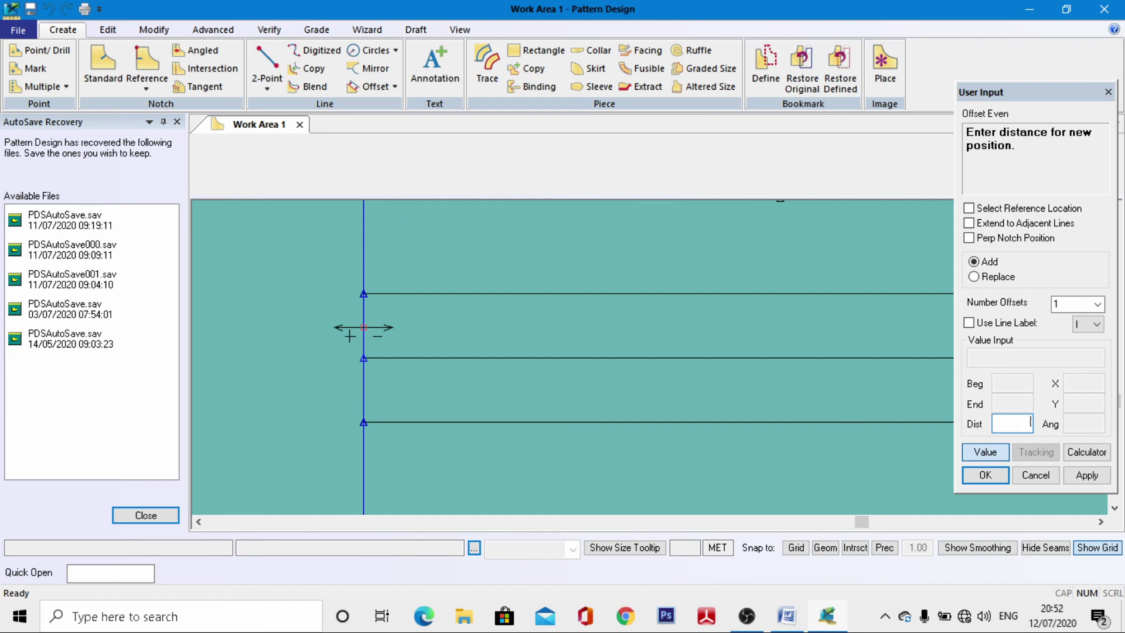
pyautogui.press('Return')
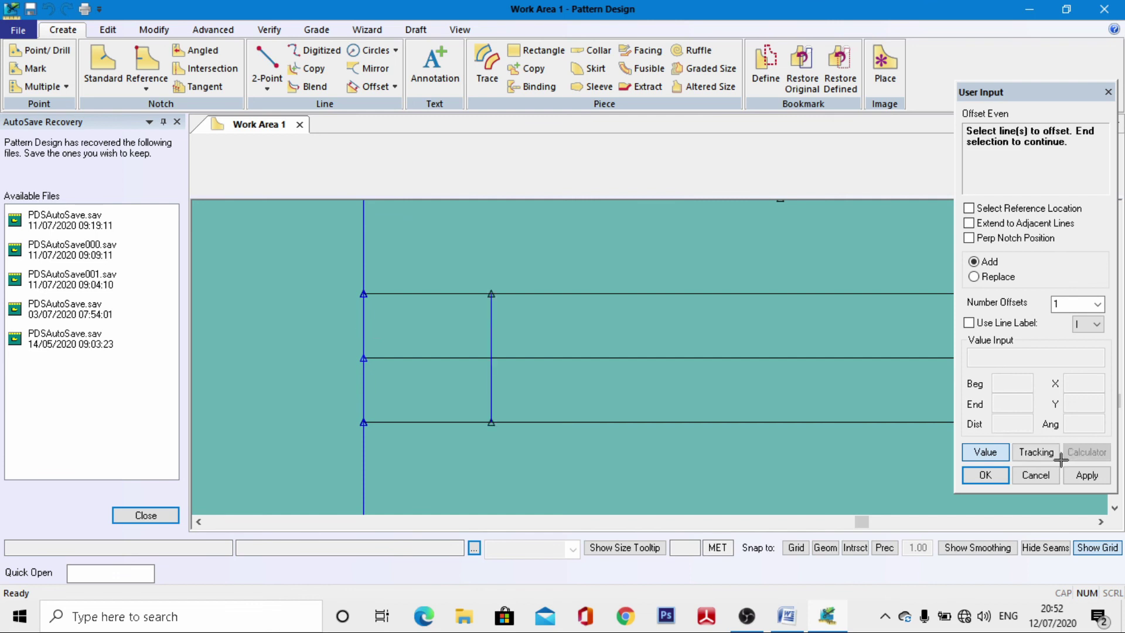
pyautogui.scroll(-2, 502, 337)
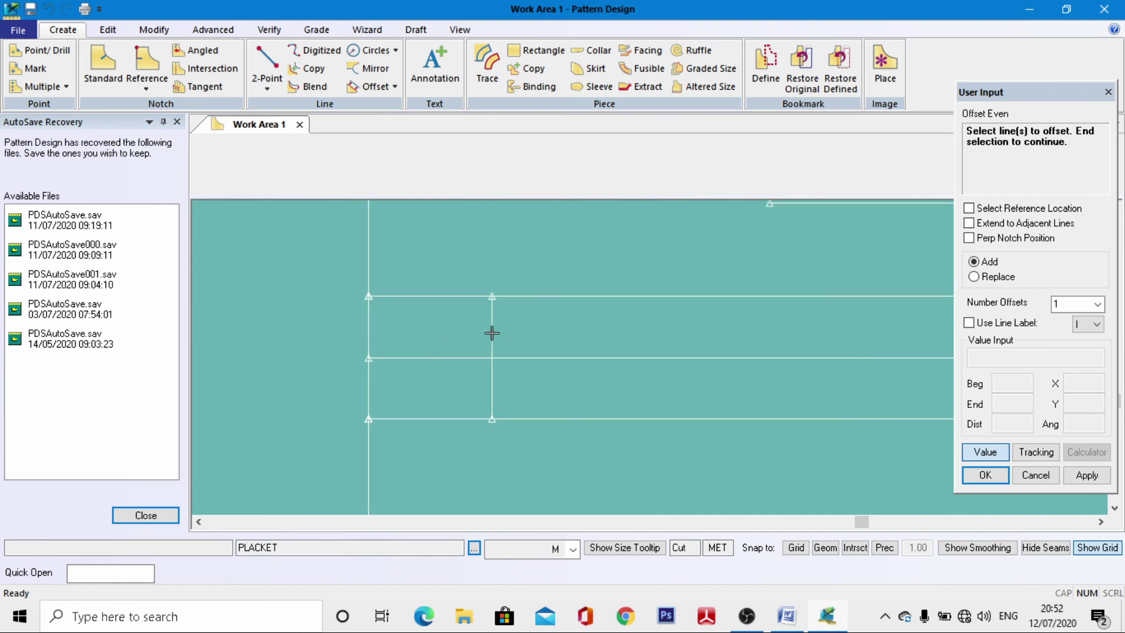
pyautogui.scroll(-3, 492, 333)
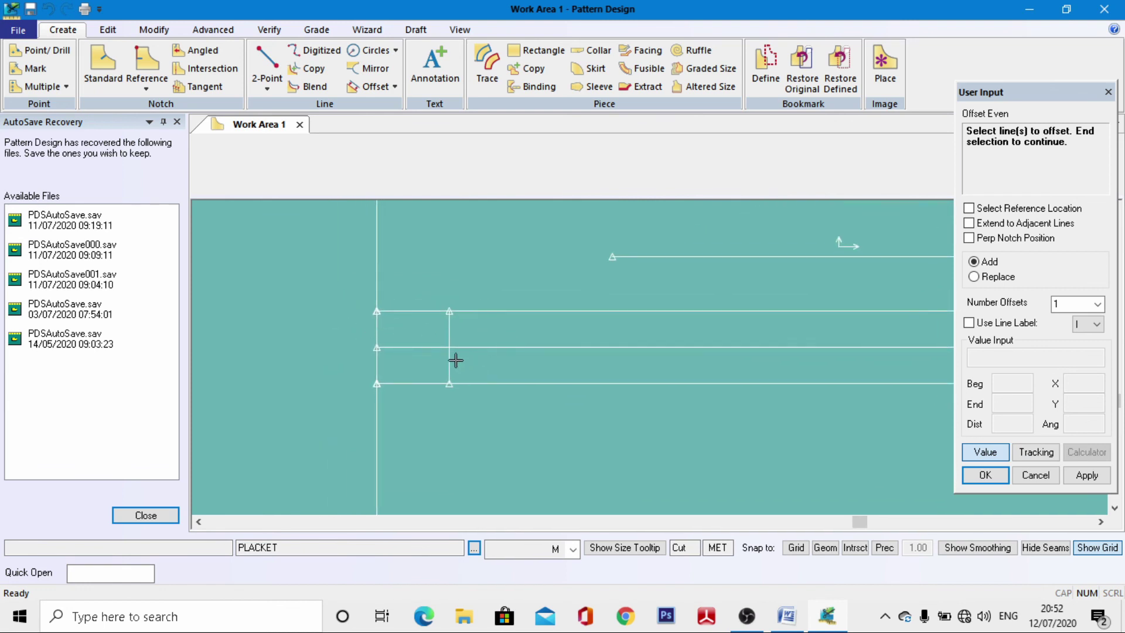
pyautogui.scroll(2, 477, 314)
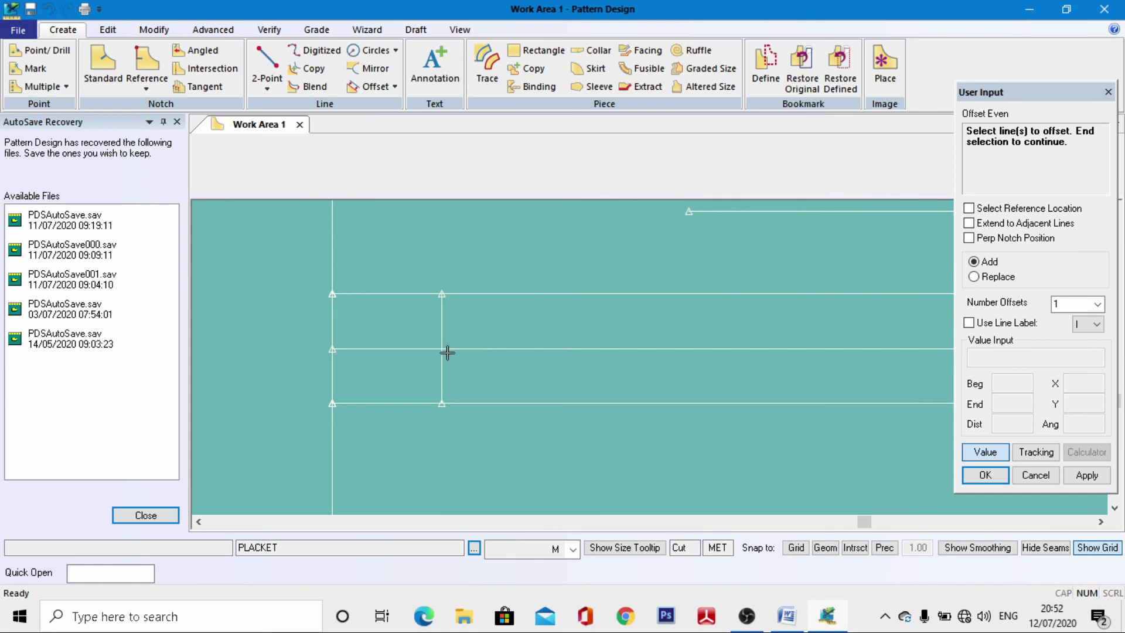
pyautogui.scroll(5, 447, 352)
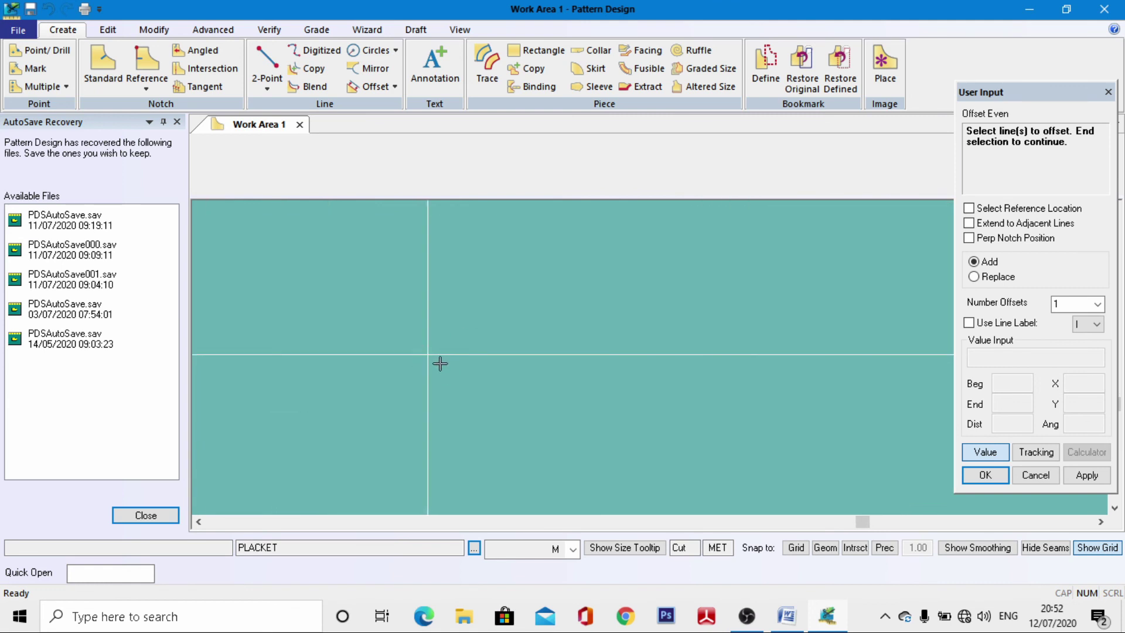
# Step: Split the middle of the three closely spaced lines where it crosses the short vertical offset line
pyautogui.click(154, 29)
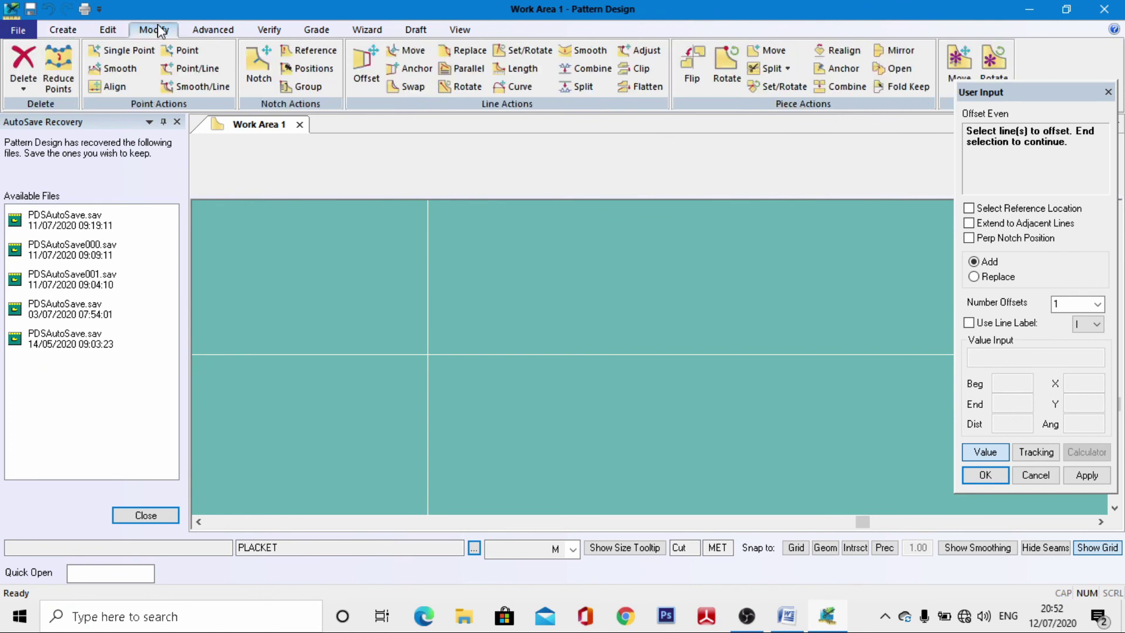
pyautogui.click(580, 86)
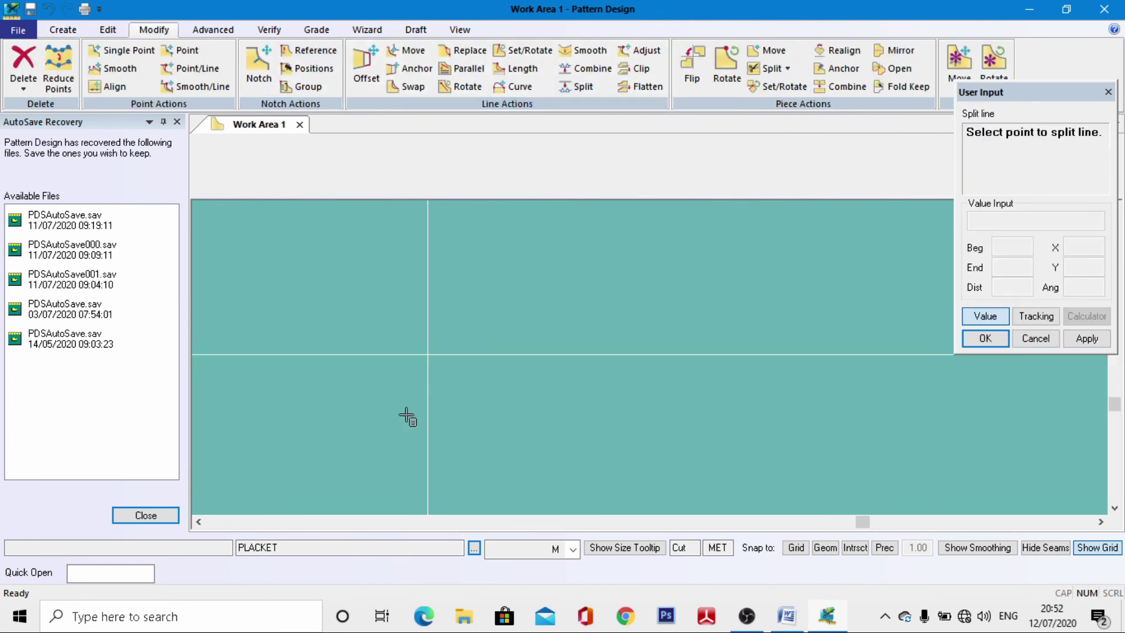
pyautogui.click(412, 355)
pyautogui.click(427, 355)
pyautogui.scroll(-5, 412, 345)
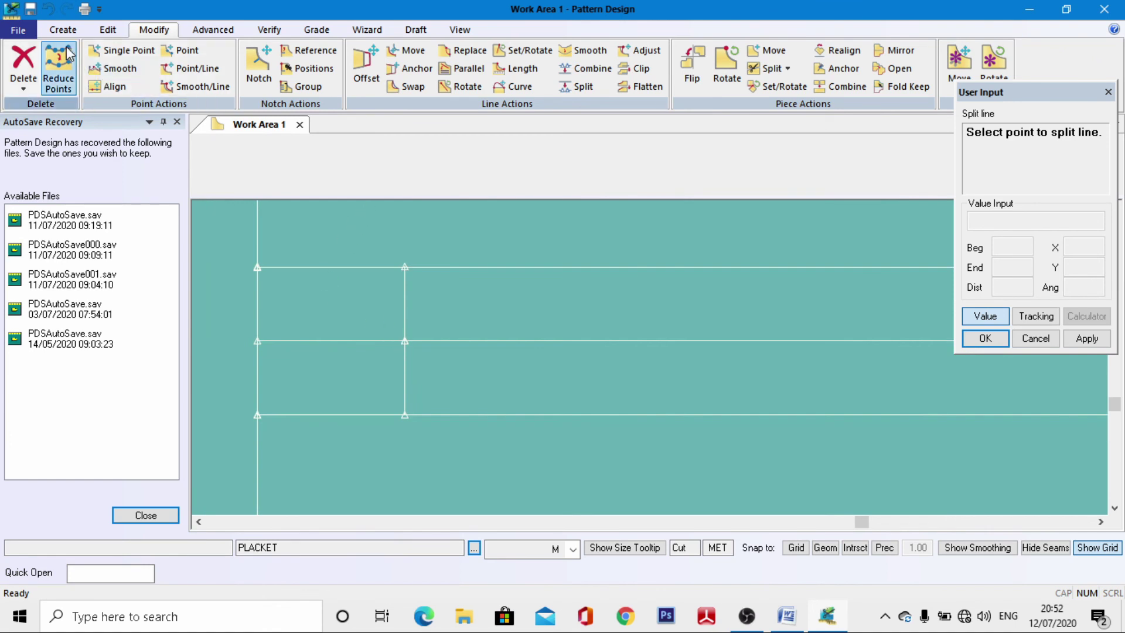
# Step: Draw a 2-Point line from the middle line, 0.5 past the split point, to the upper end of the short vertical line
pyautogui.click(58, 28)
pyautogui.click(267, 65)
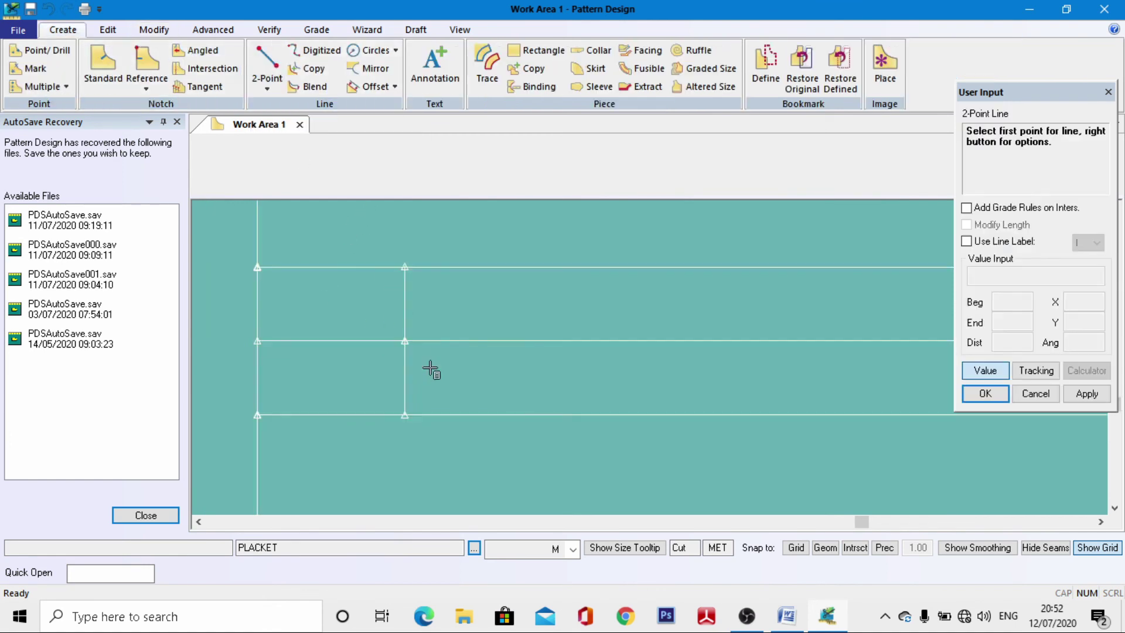
pyautogui.click(405, 342)
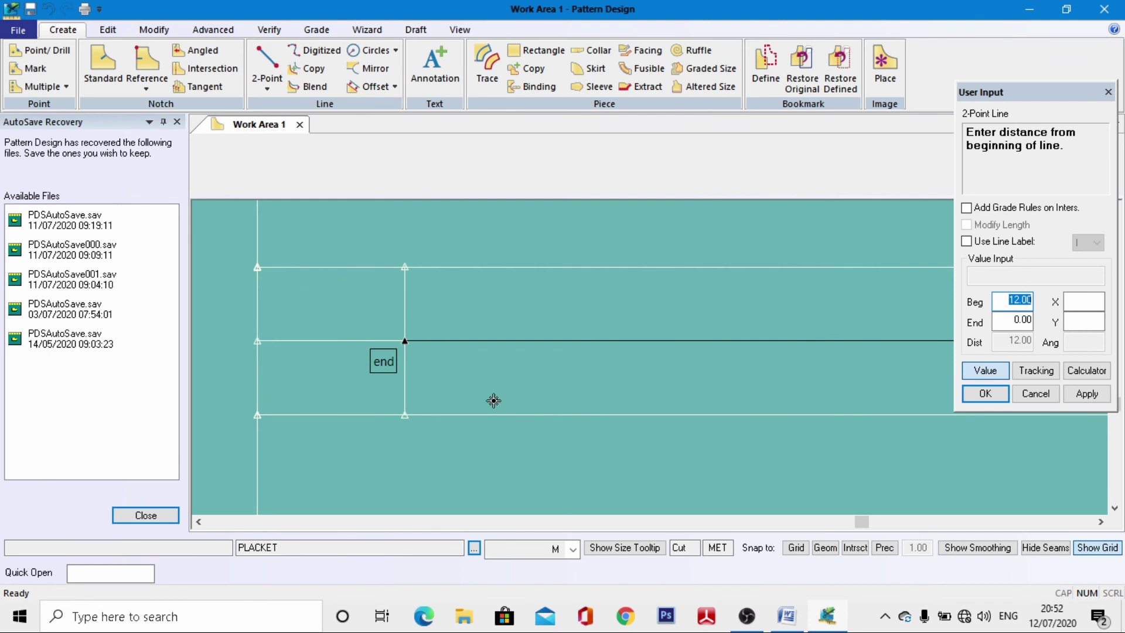
pyautogui.click(1013, 320)
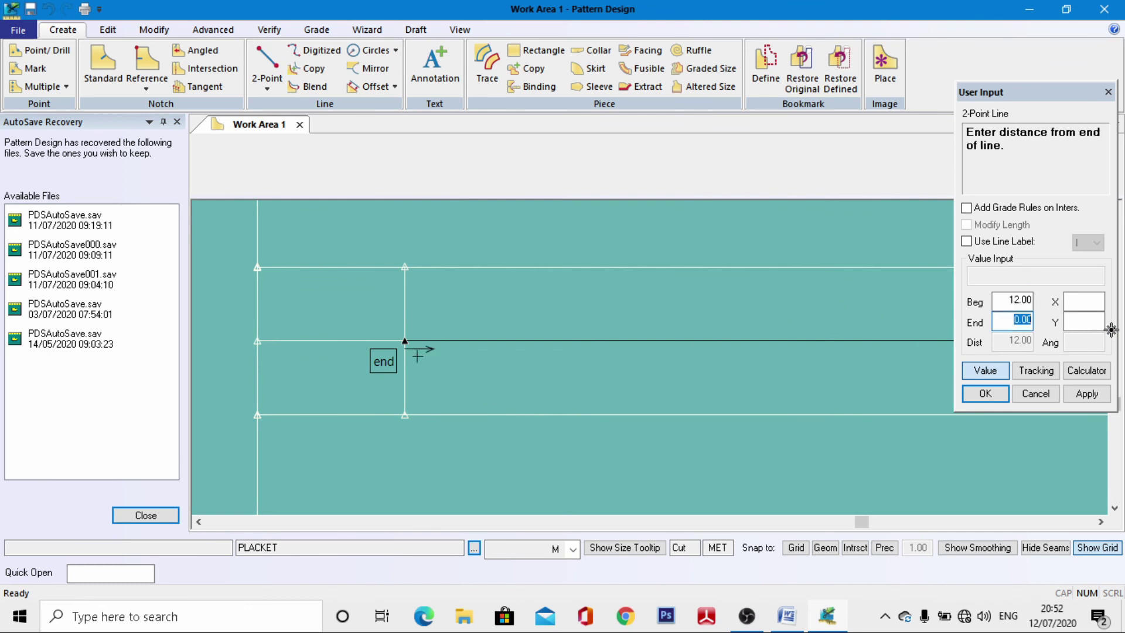
pyautogui.write('0')
pyautogui.press('Return')
pyautogui.click(984, 370)
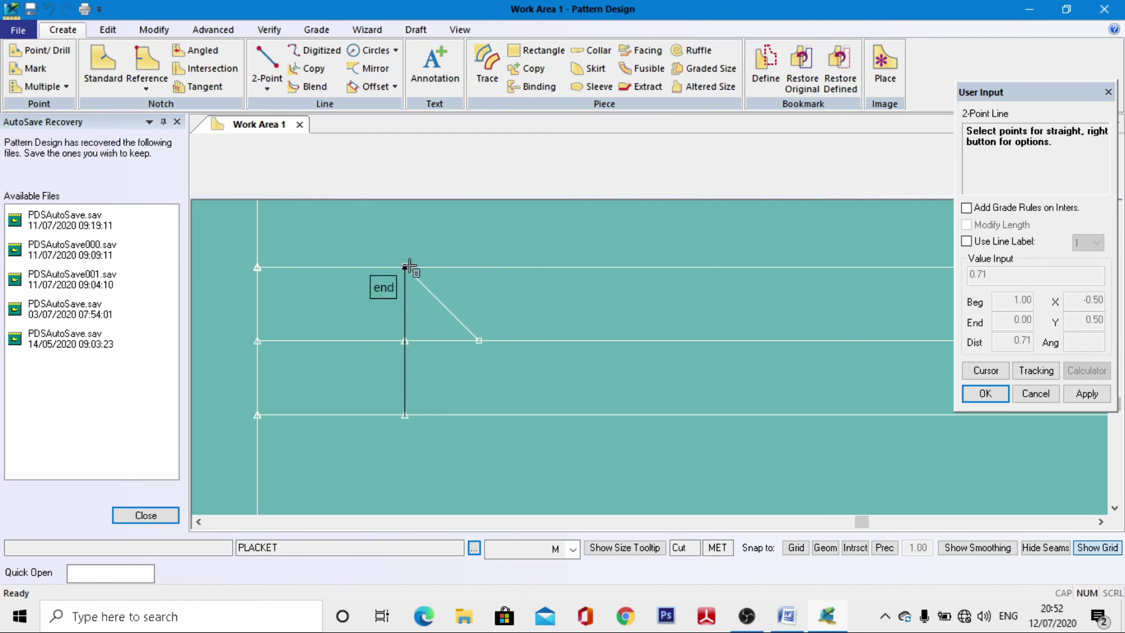
pyautogui.click(409, 267)
pyautogui.click(479, 340)
pyautogui.scroll(-1, 479, 340)
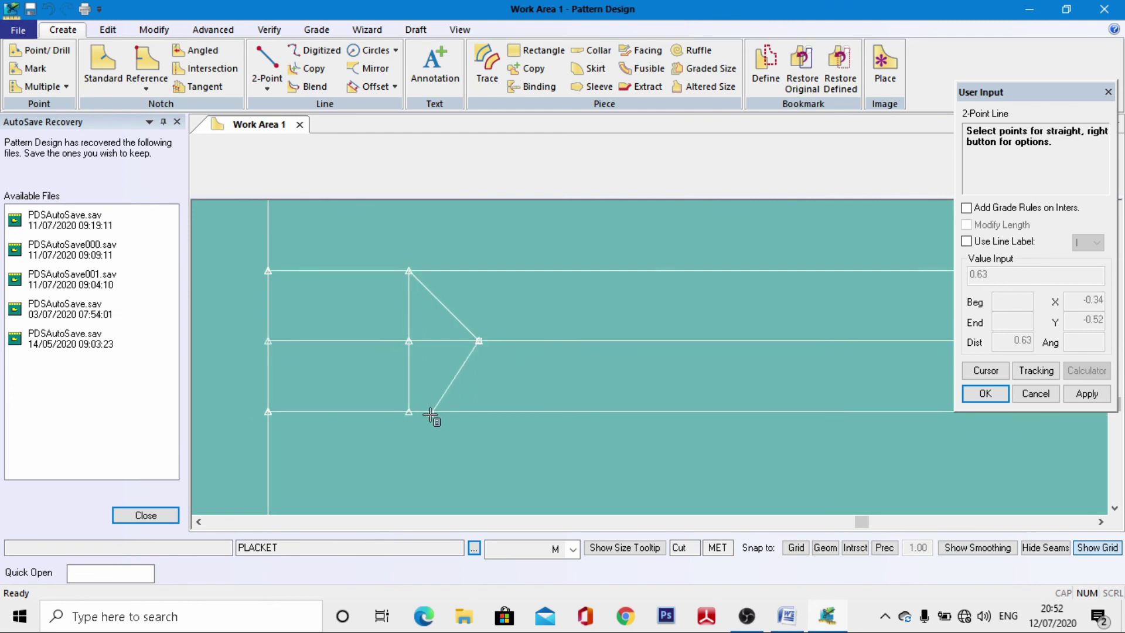
pyautogui.doubleClick(412, 373)
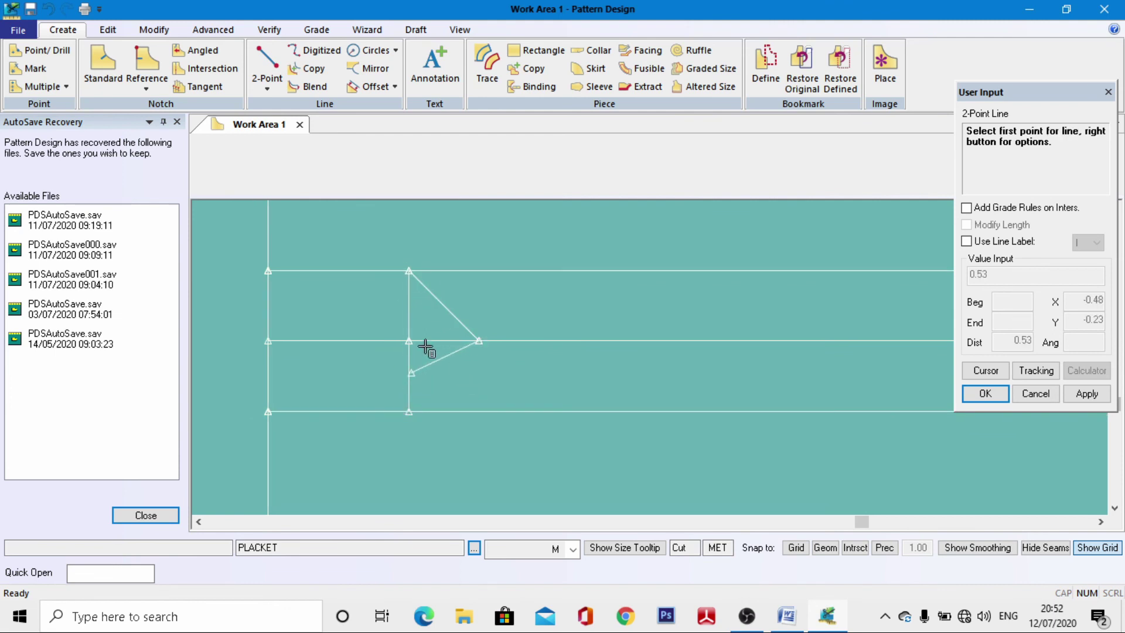
pyautogui.click(48, 9)
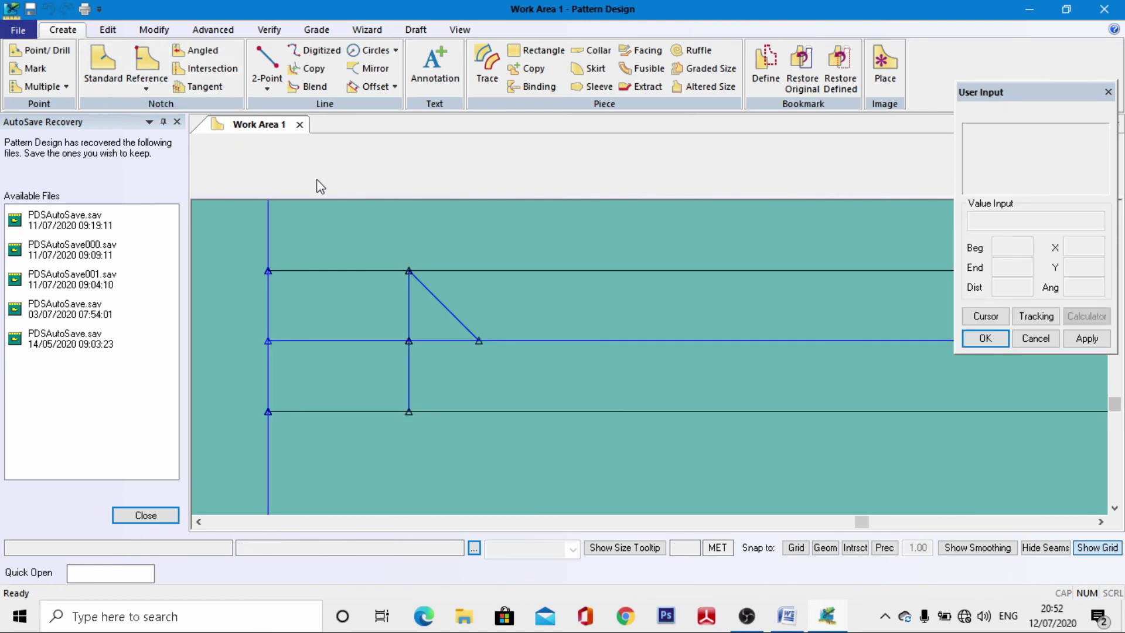
# Step: Draw a straight 2-Point line from the tip of the diagonal to the lower end of the short vertical line, completing the arrowhead
pyautogui.click(269, 72)
pyautogui.click(489, 358)
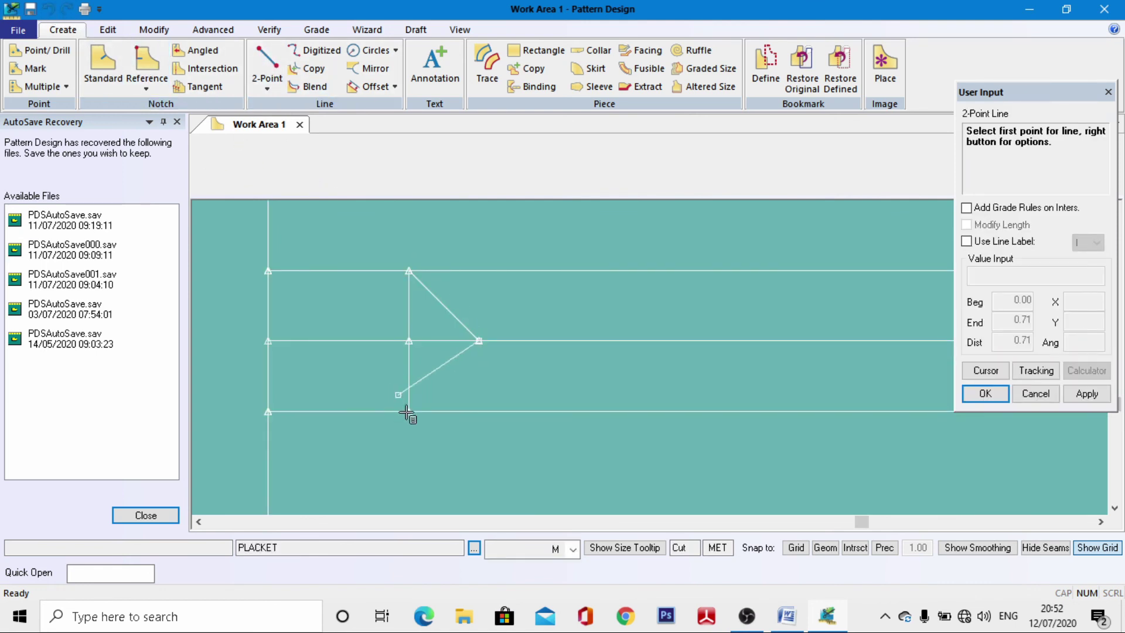
pyautogui.rightClick(500, 340)
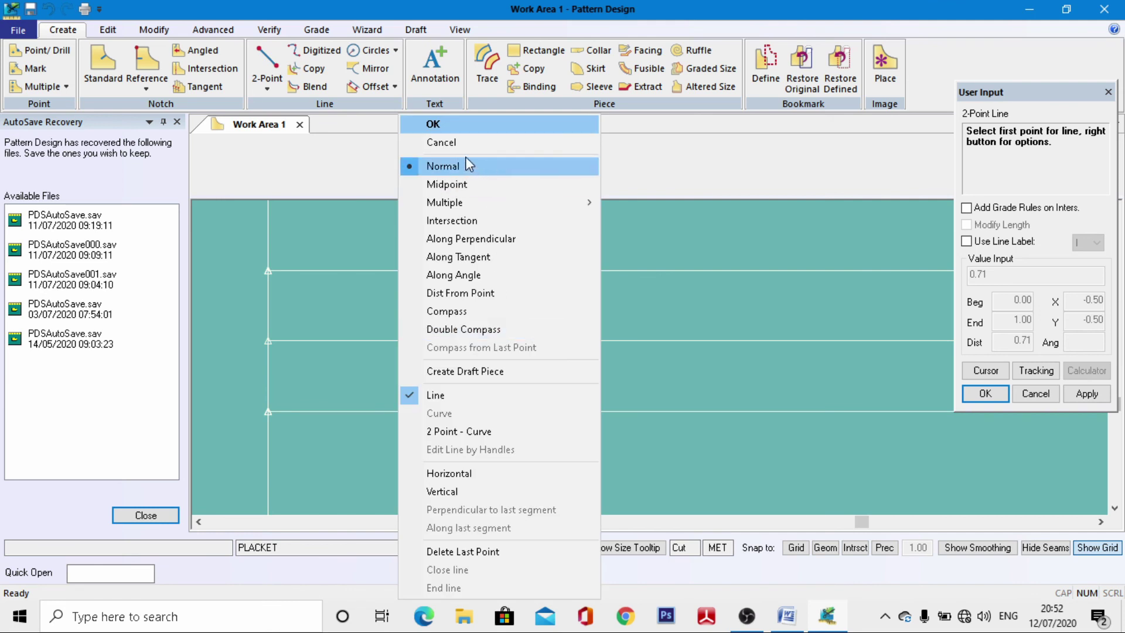
pyautogui.click(432, 123)
# Step: Move the left end of the internal line just below the placket's top edge outward by -2 with Move Point Line
pyautogui.scroll(-5, 406, 290)
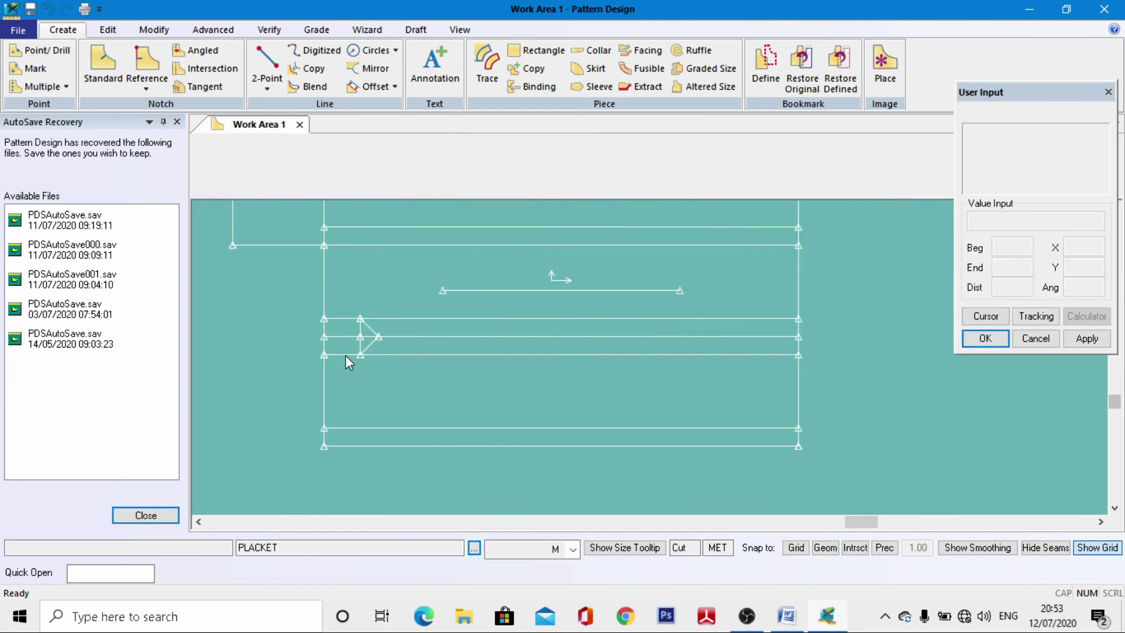
pyautogui.scroll(-3, 345, 355)
pyautogui.scroll(2, 352, 256)
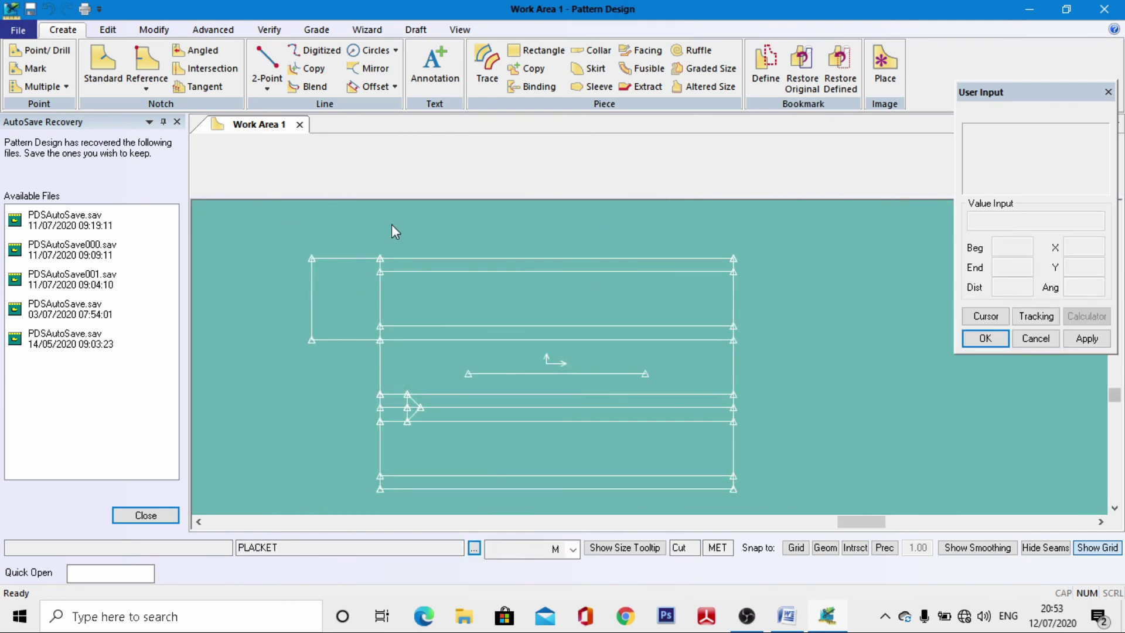
pyautogui.click(153, 29)
pyautogui.click(190, 68)
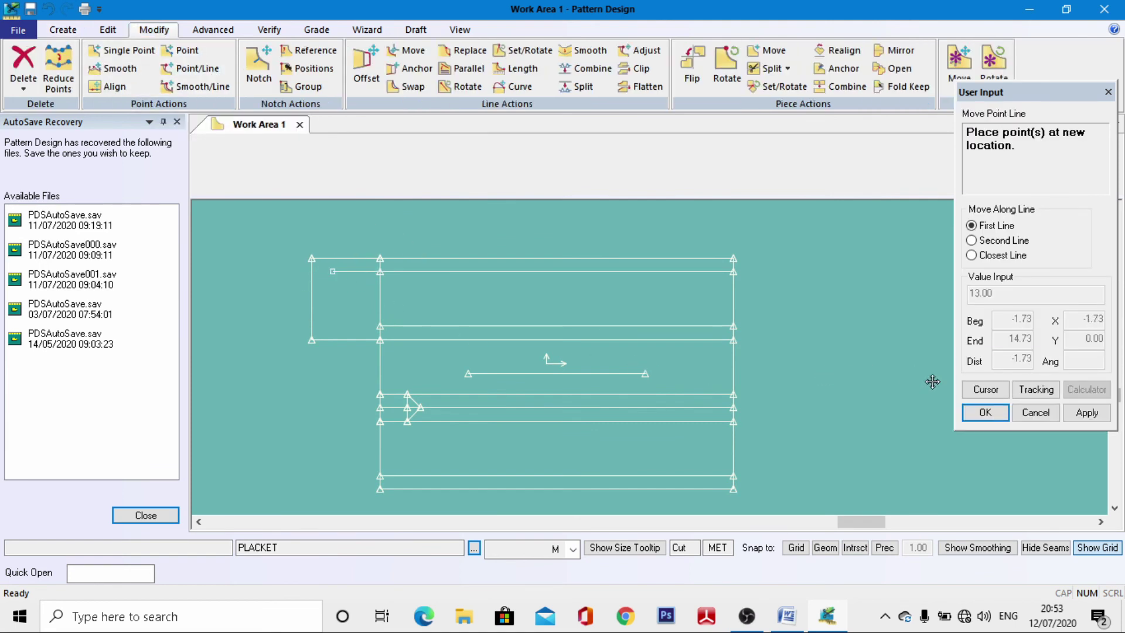
pyautogui.click(986, 389)
pyautogui.press('Tab')
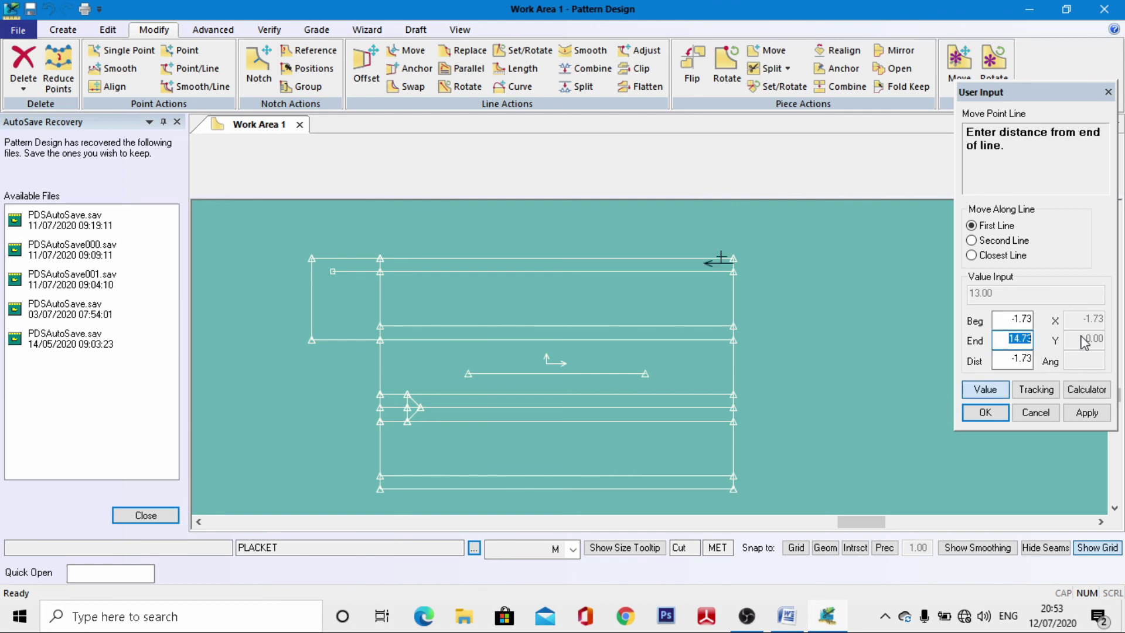
pyautogui.press('Tab')
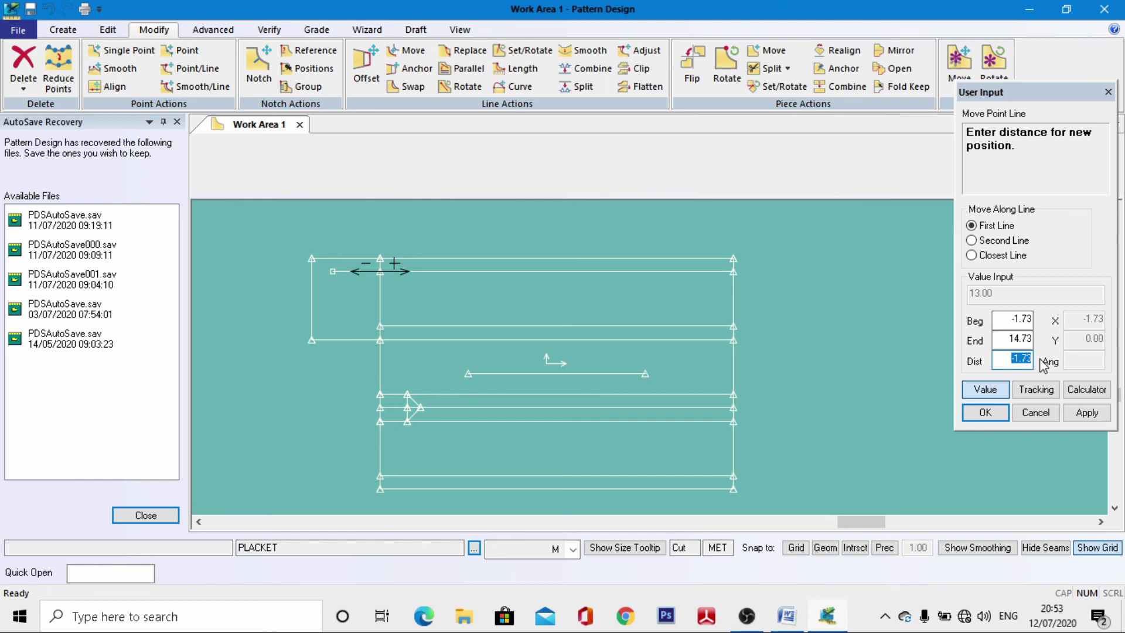
pyautogui.press('BackSpace')
pyautogui.press('Return')
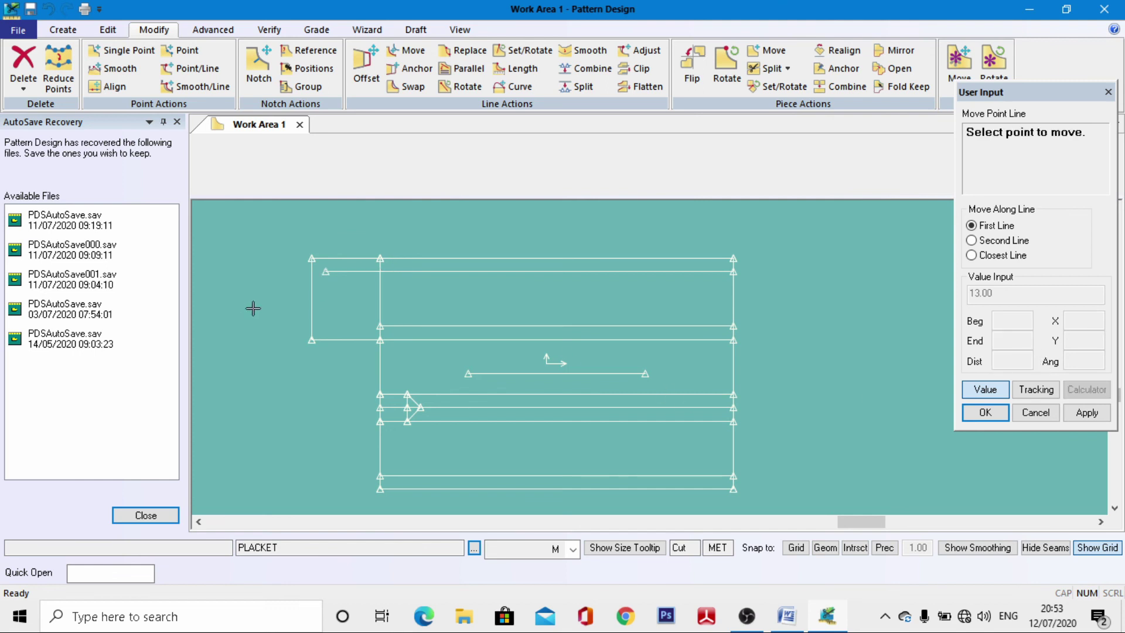
# Step: Move the left end of the second internal line, just above the lower extension line, outward by -2 as well
pyautogui.click(382, 327)
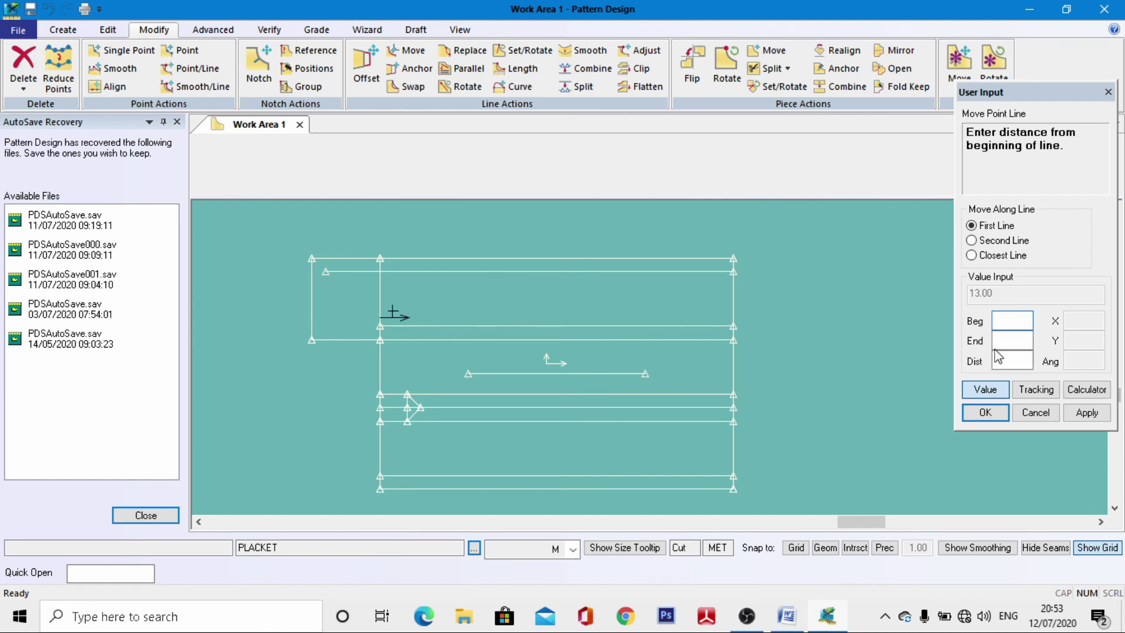
pyautogui.click(1006, 362)
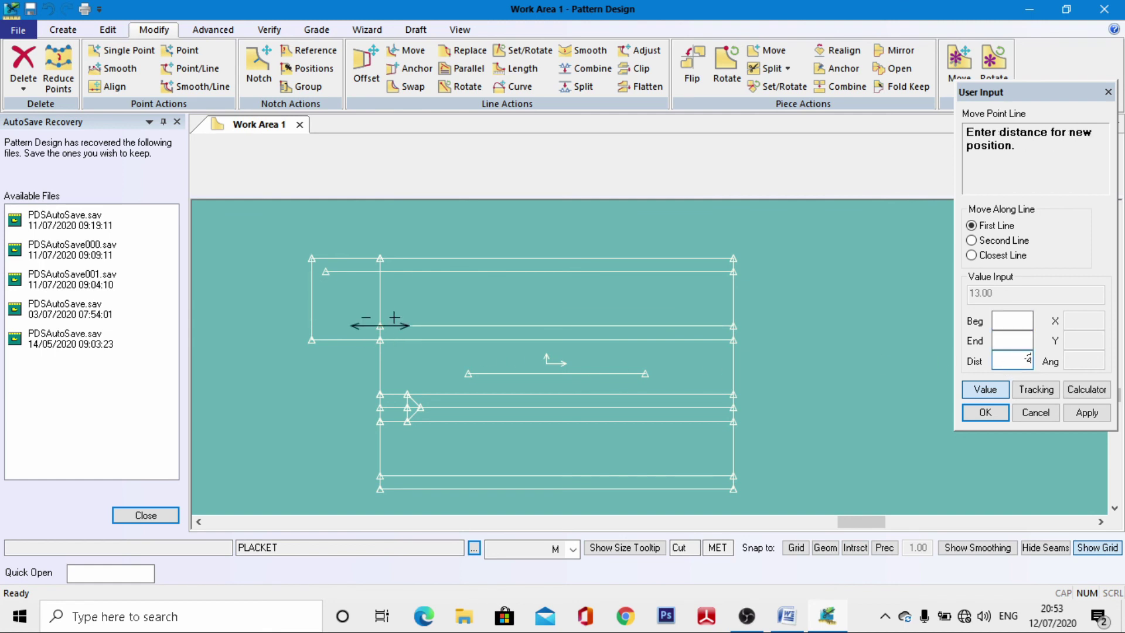
pyautogui.press('Return')
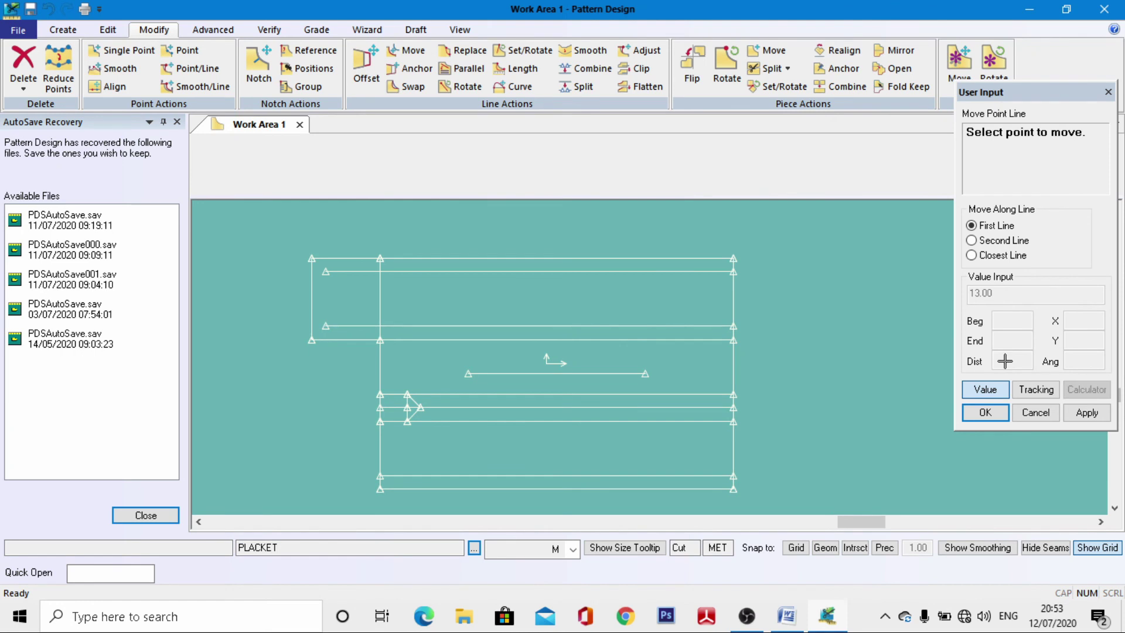
# Step: Connect the outer ends of the two lengthened internal lines inside the placket's extension with a straight 2-Point line
pyautogui.click(62, 30)
pyautogui.click(267, 64)
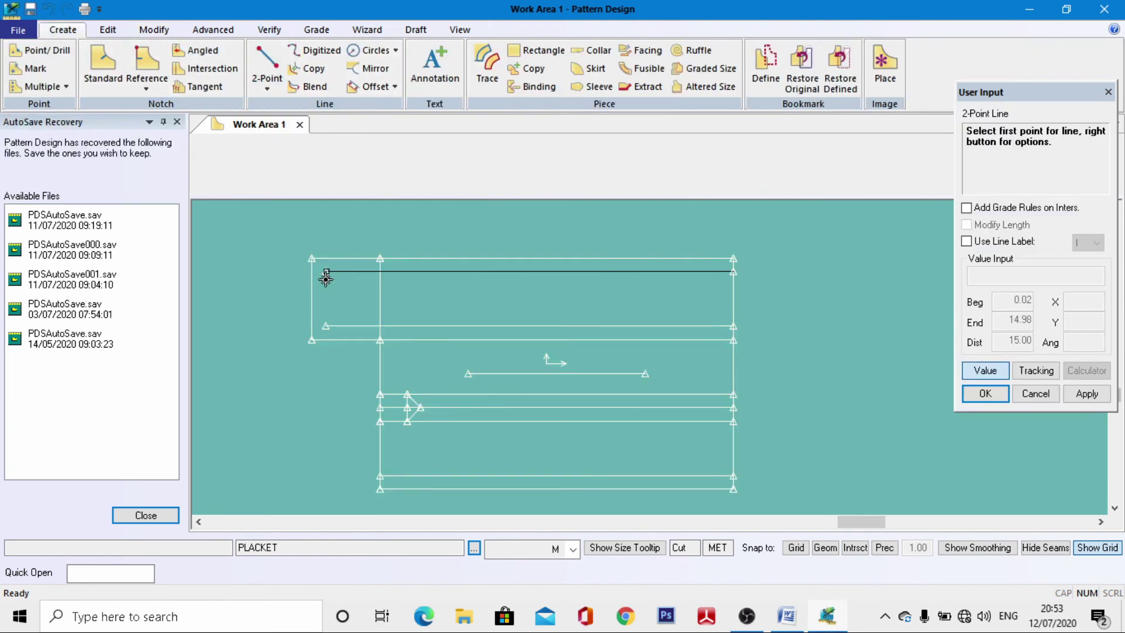
pyautogui.click(326, 272)
pyautogui.click(401, 358)
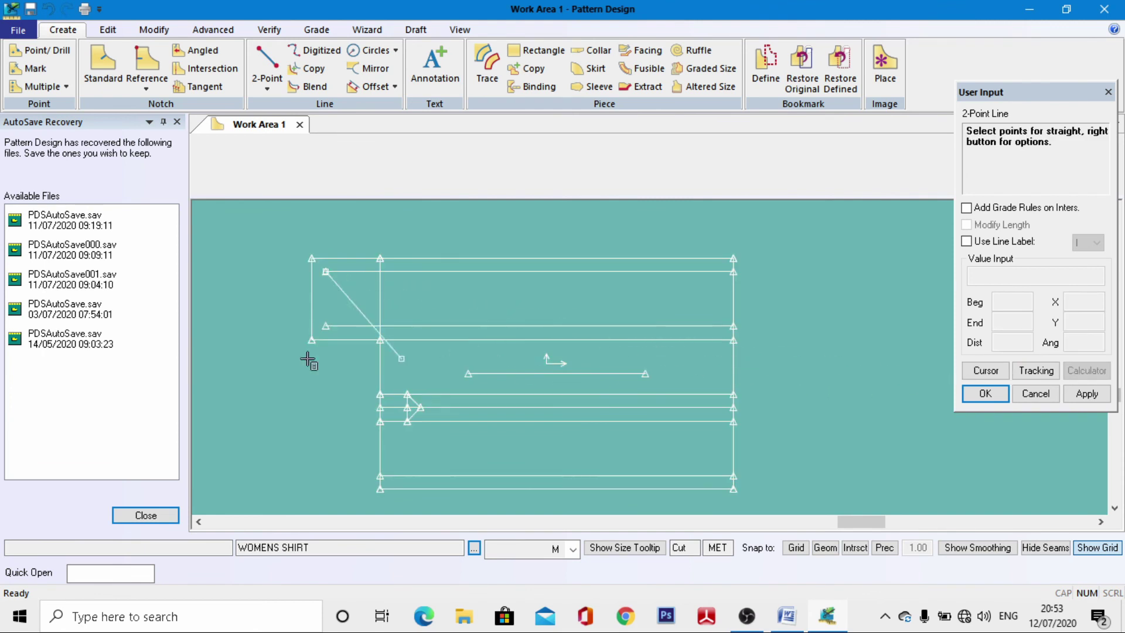
pyautogui.hotkey('ctrl', 'z')
pyautogui.click(326, 272)
pyautogui.click(326, 326)
pyautogui.scroll(-1, 359, 300)
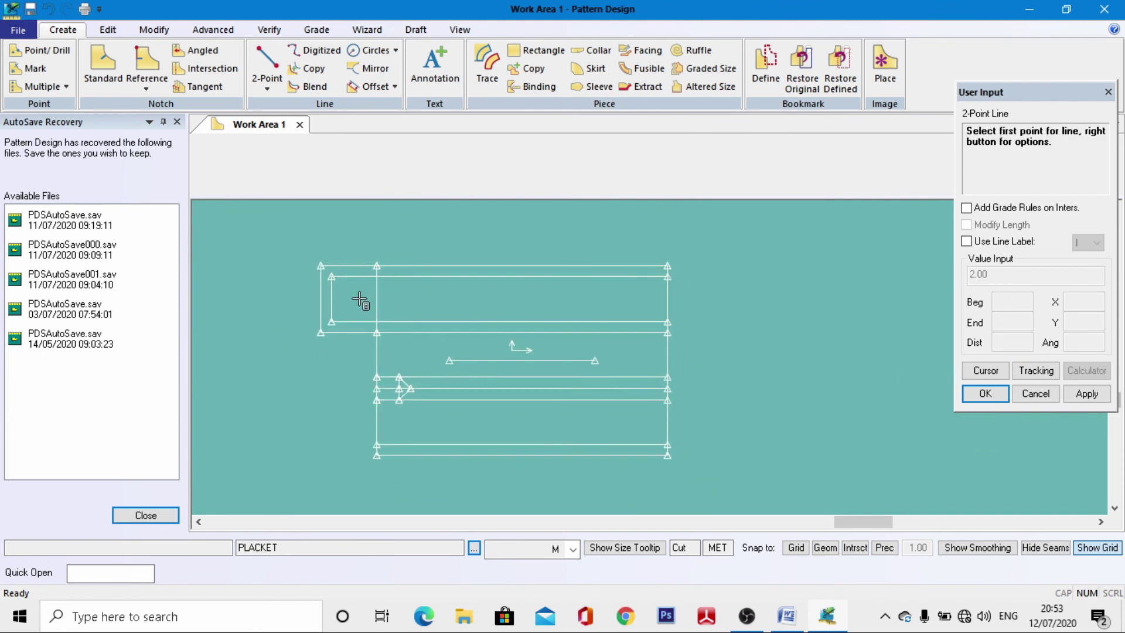
# Step: Exit the 2-Point Line command and separate the overlapping raglan-style front and back pieces, placing the front below the back
pyautogui.rightClick(360, 300)
pyautogui.click(221, 141)
pyautogui.scroll(-1, 480, 290)
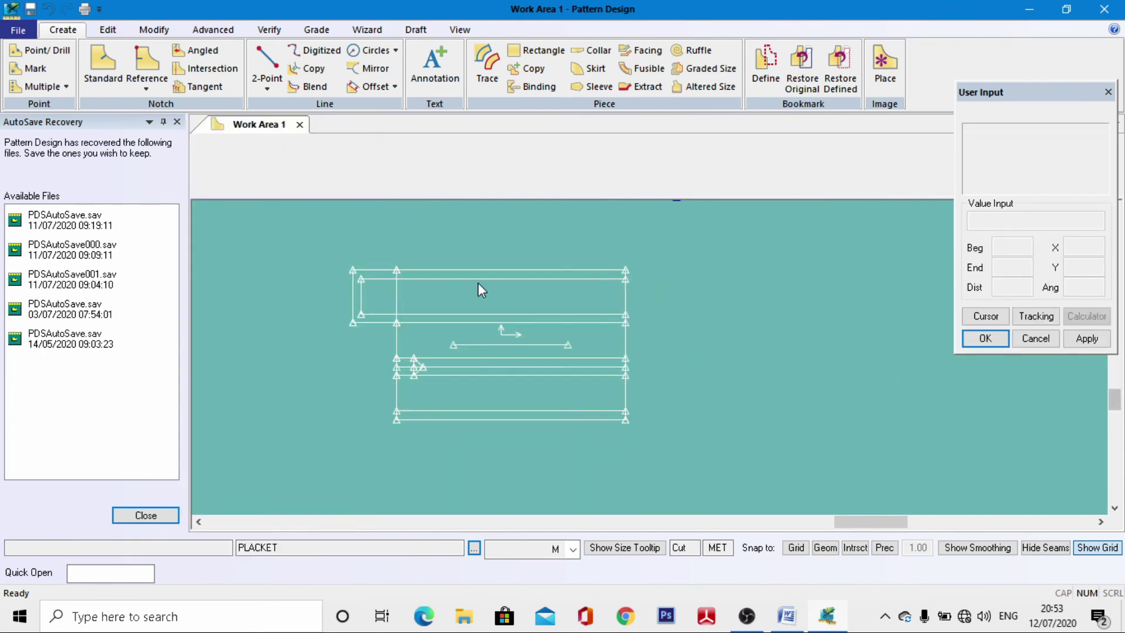
pyautogui.scroll(-2, 454, 316)
pyautogui.scroll(-2, 316, 326)
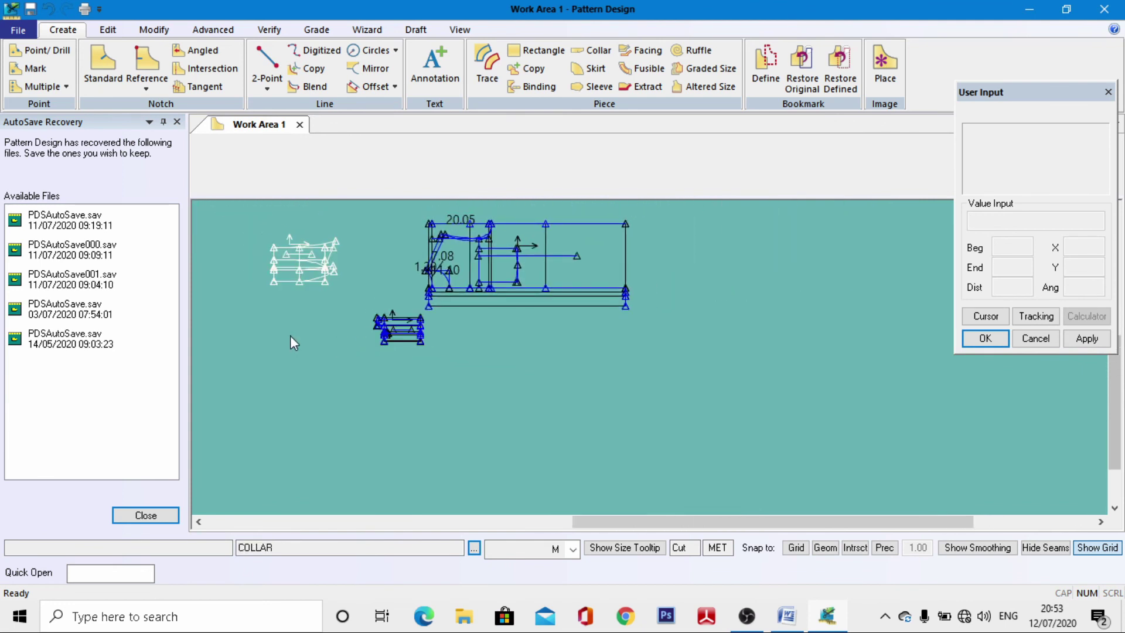
pyautogui.scroll(1, 234, 281)
pyautogui.scroll(-4, 469, 339)
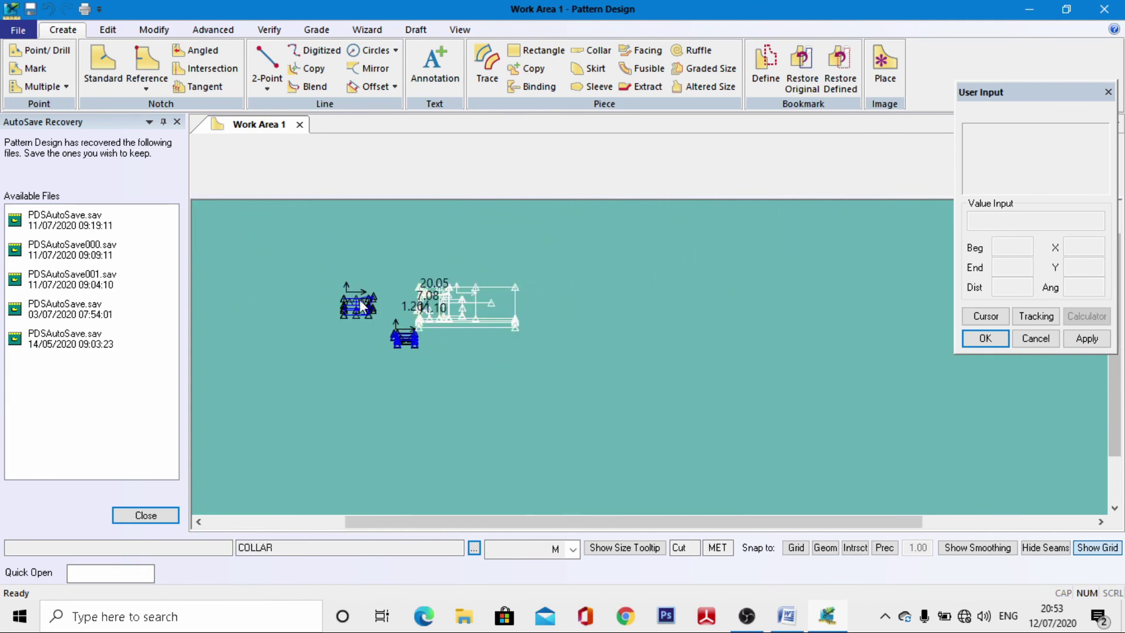
pyautogui.scroll(-2, 721, 228)
pyautogui.scroll(-1, 711, 289)
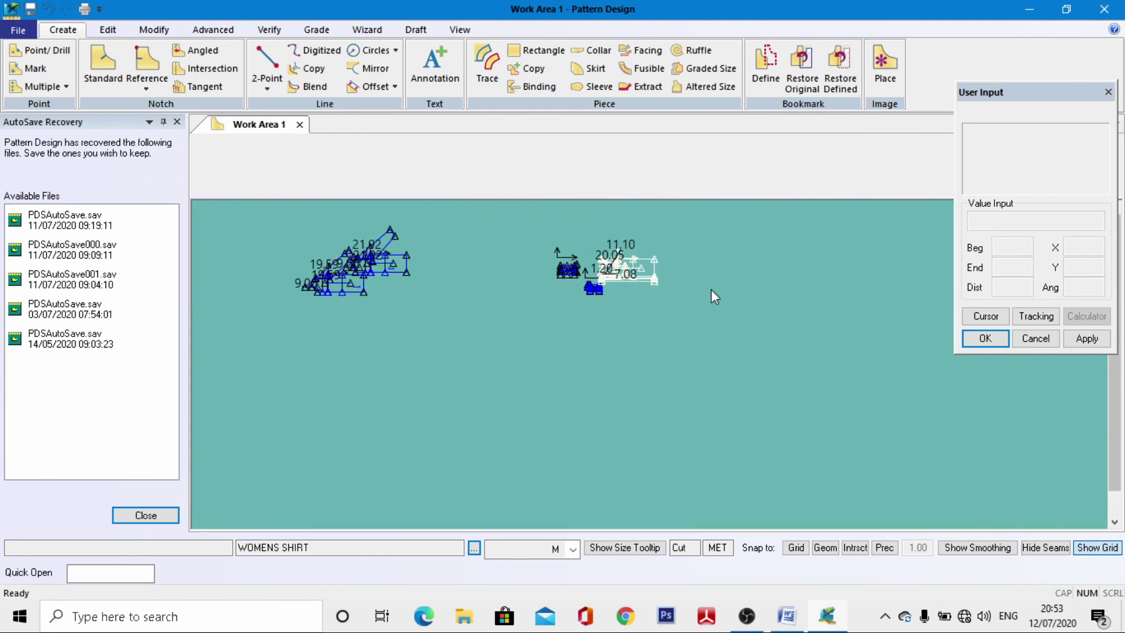
pyautogui.moveTo(331, 287); pyautogui.dragTo(428, 355)
pyautogui.moveTo(364, 281); pyautogui.dragTo(405, 272)
# Step: Arrange the collar and placket pieces between the back and front pieces, and bring the WOMENS SHIRT piece closer beside them
pyautogui.scroll(3, 405, 272)
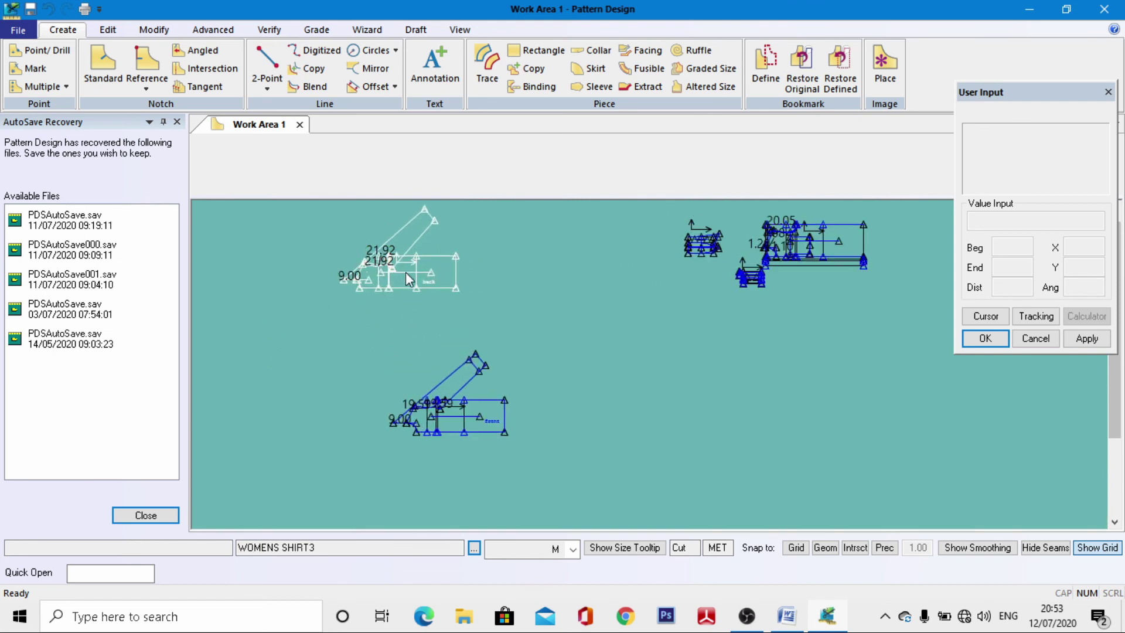
pyautogui.scroll(1, 461, 399)
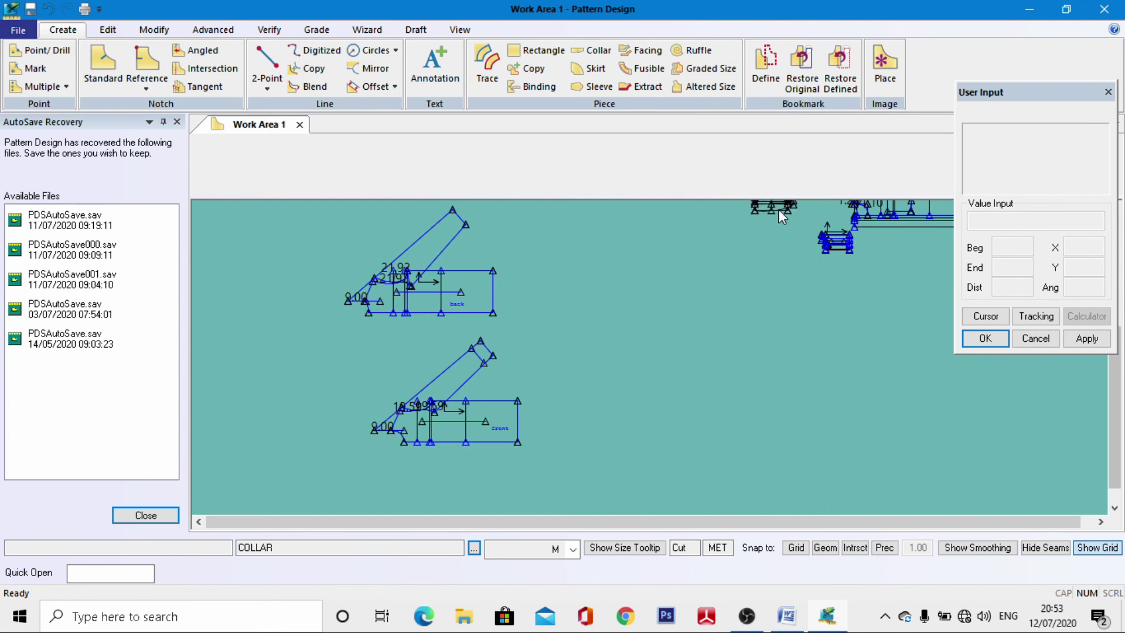
pyautogui.moveTo(779, 212); pyautogui.dragTo(338, 371)
pyautogui.moveTo(835, 241); pyautogui.dragTo(515, 341)
pyautogui.moveTo(900, 222); pyautogui.dragTo(665, 316)
pyautogui.scroll(2, 612, 318)
pyautogui.scroll(-1, 665, 316)
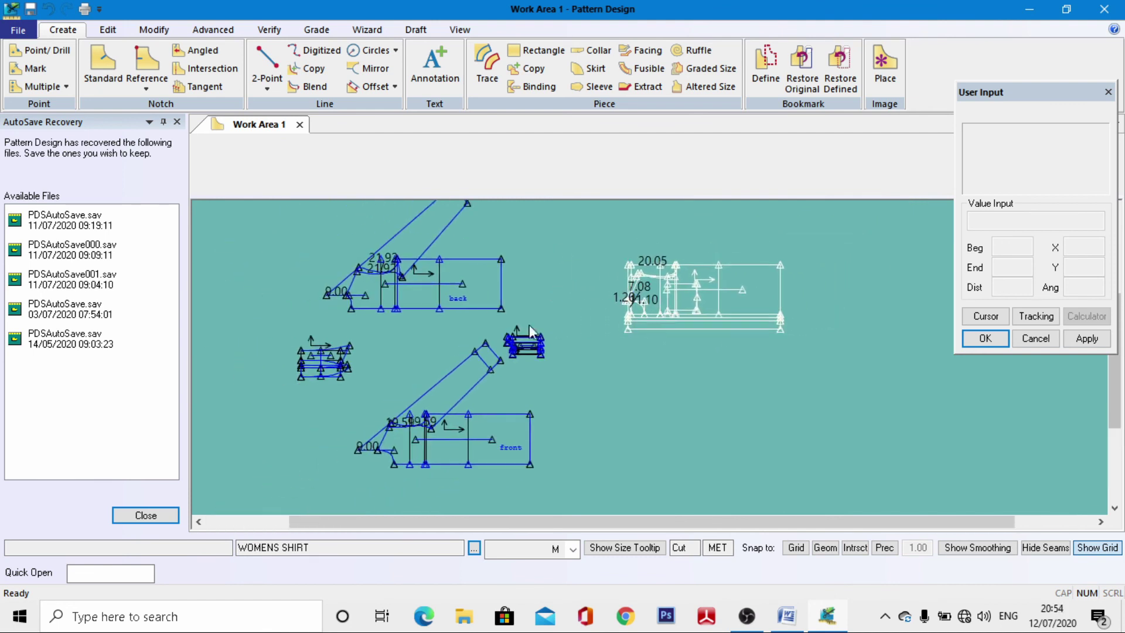
pyautogui.click(389, 313)
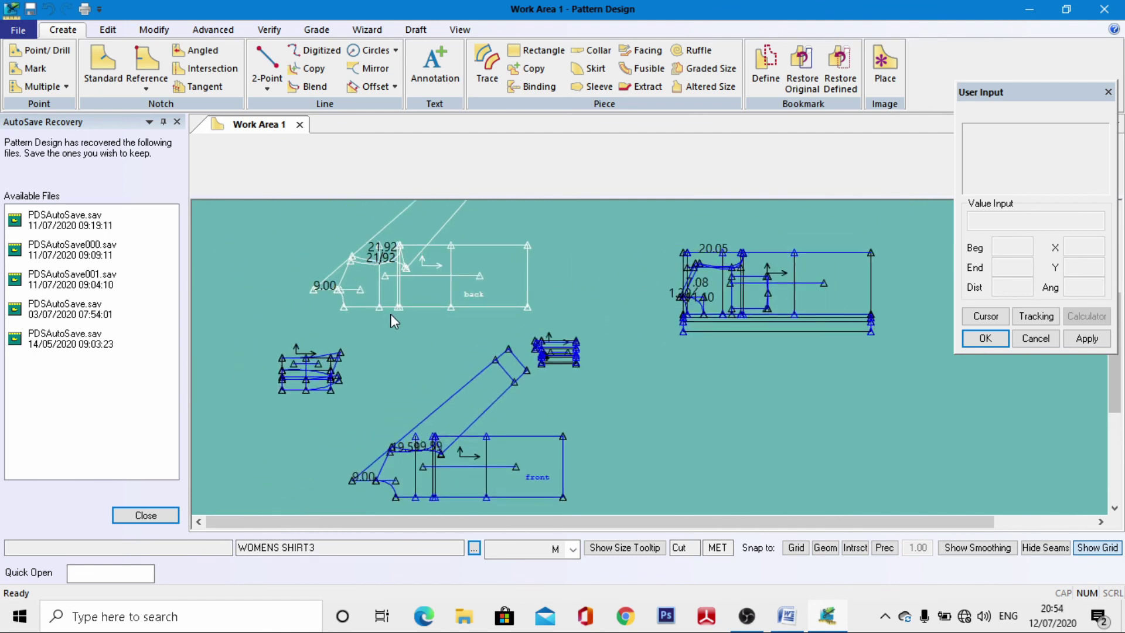